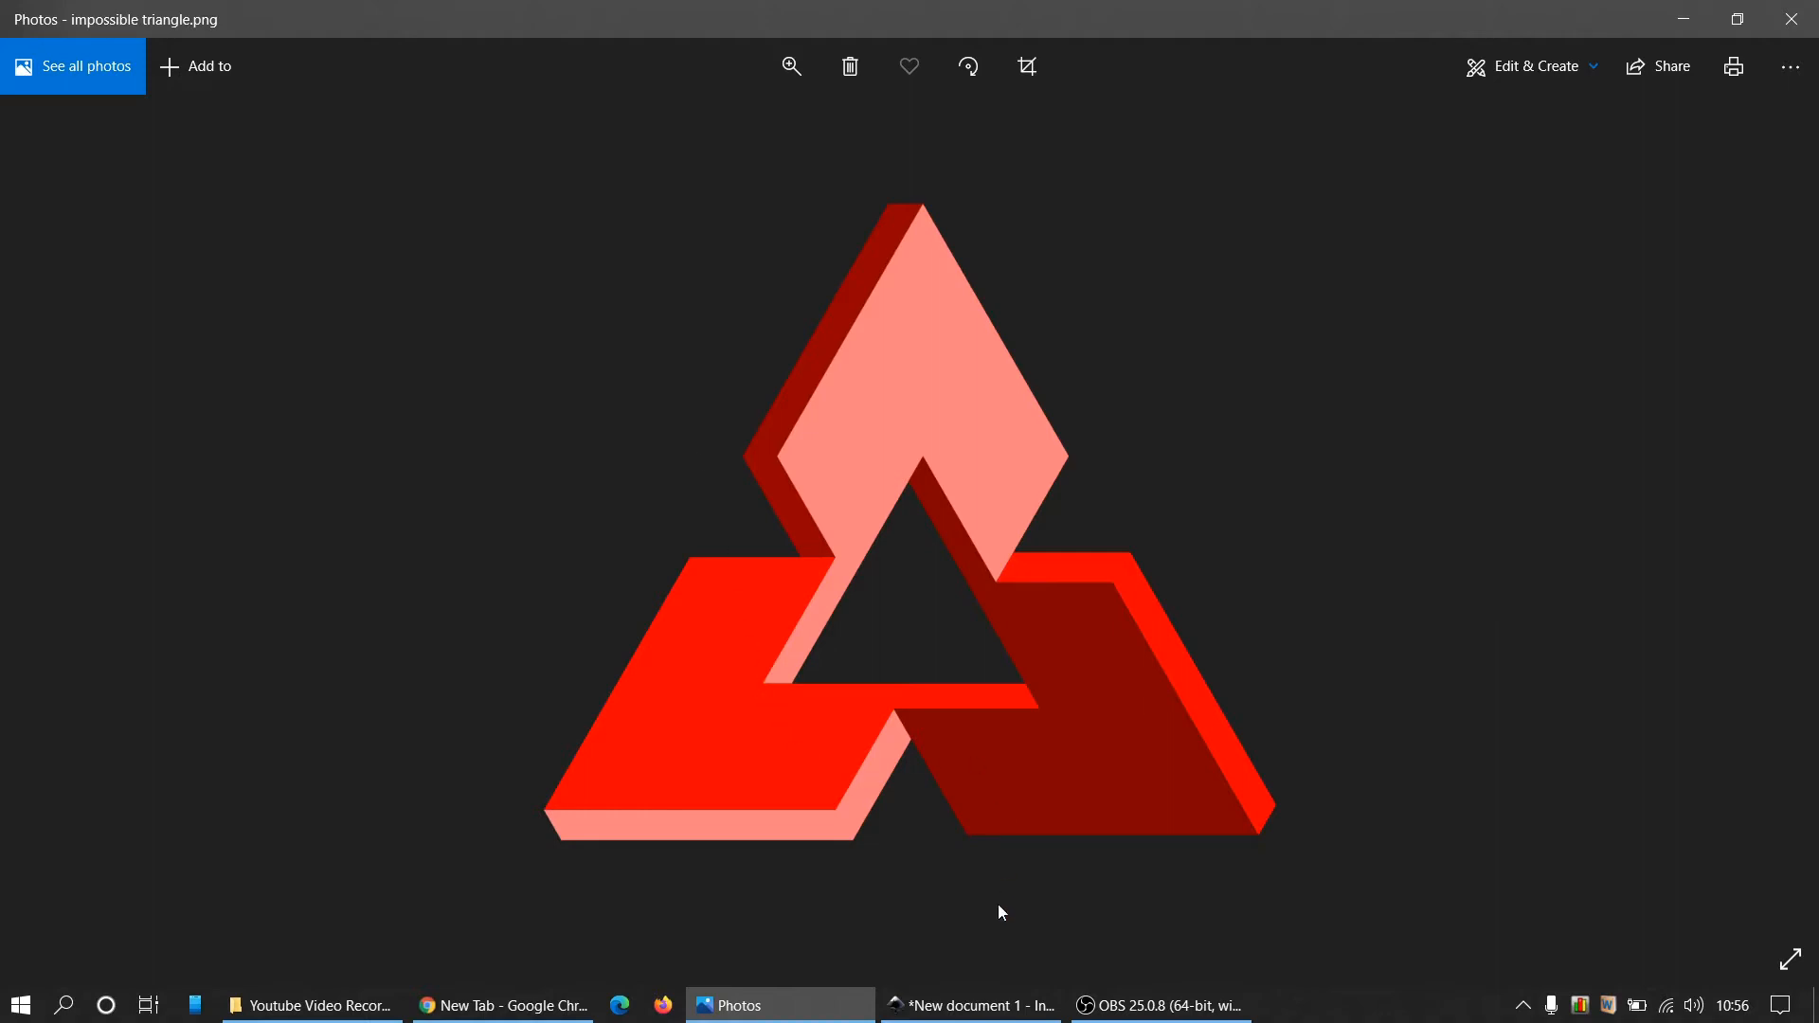
Switch to Inkscape and draw an upright black triangle about 483 px wide in the upper middle of the page, at 54% opacity.
left_click(953, 1010)
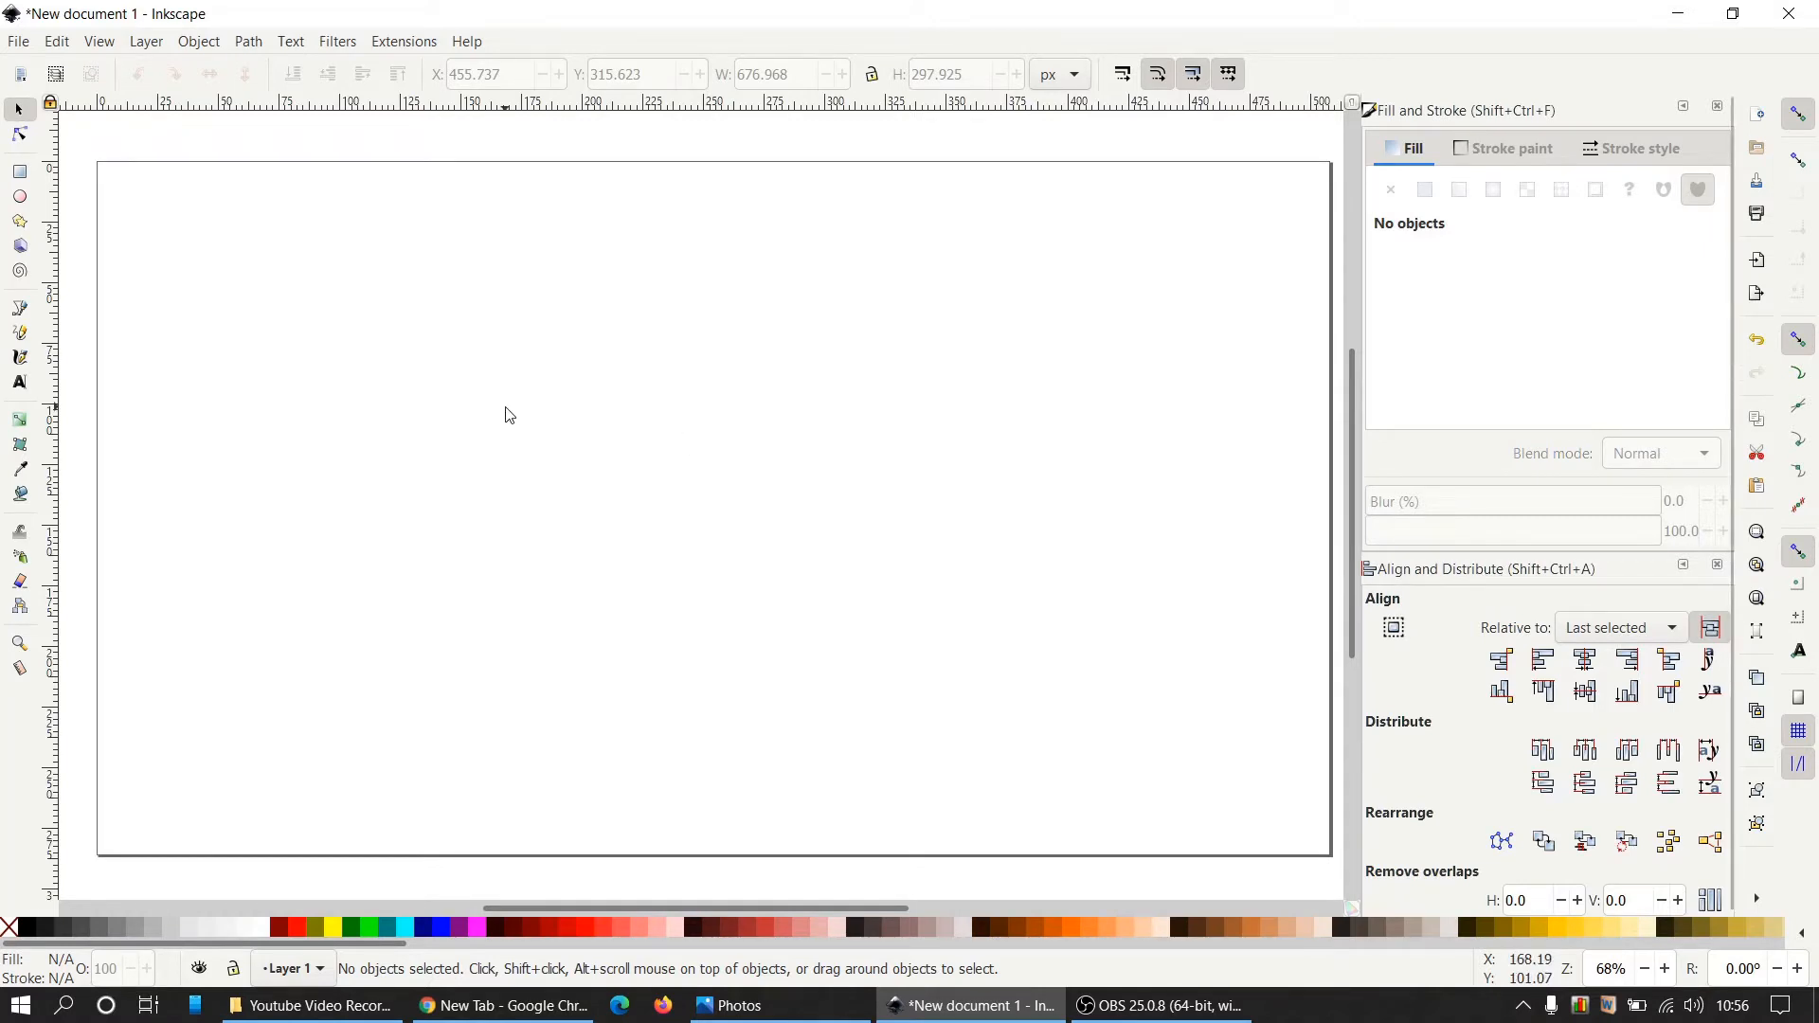
left_click(21, 226)
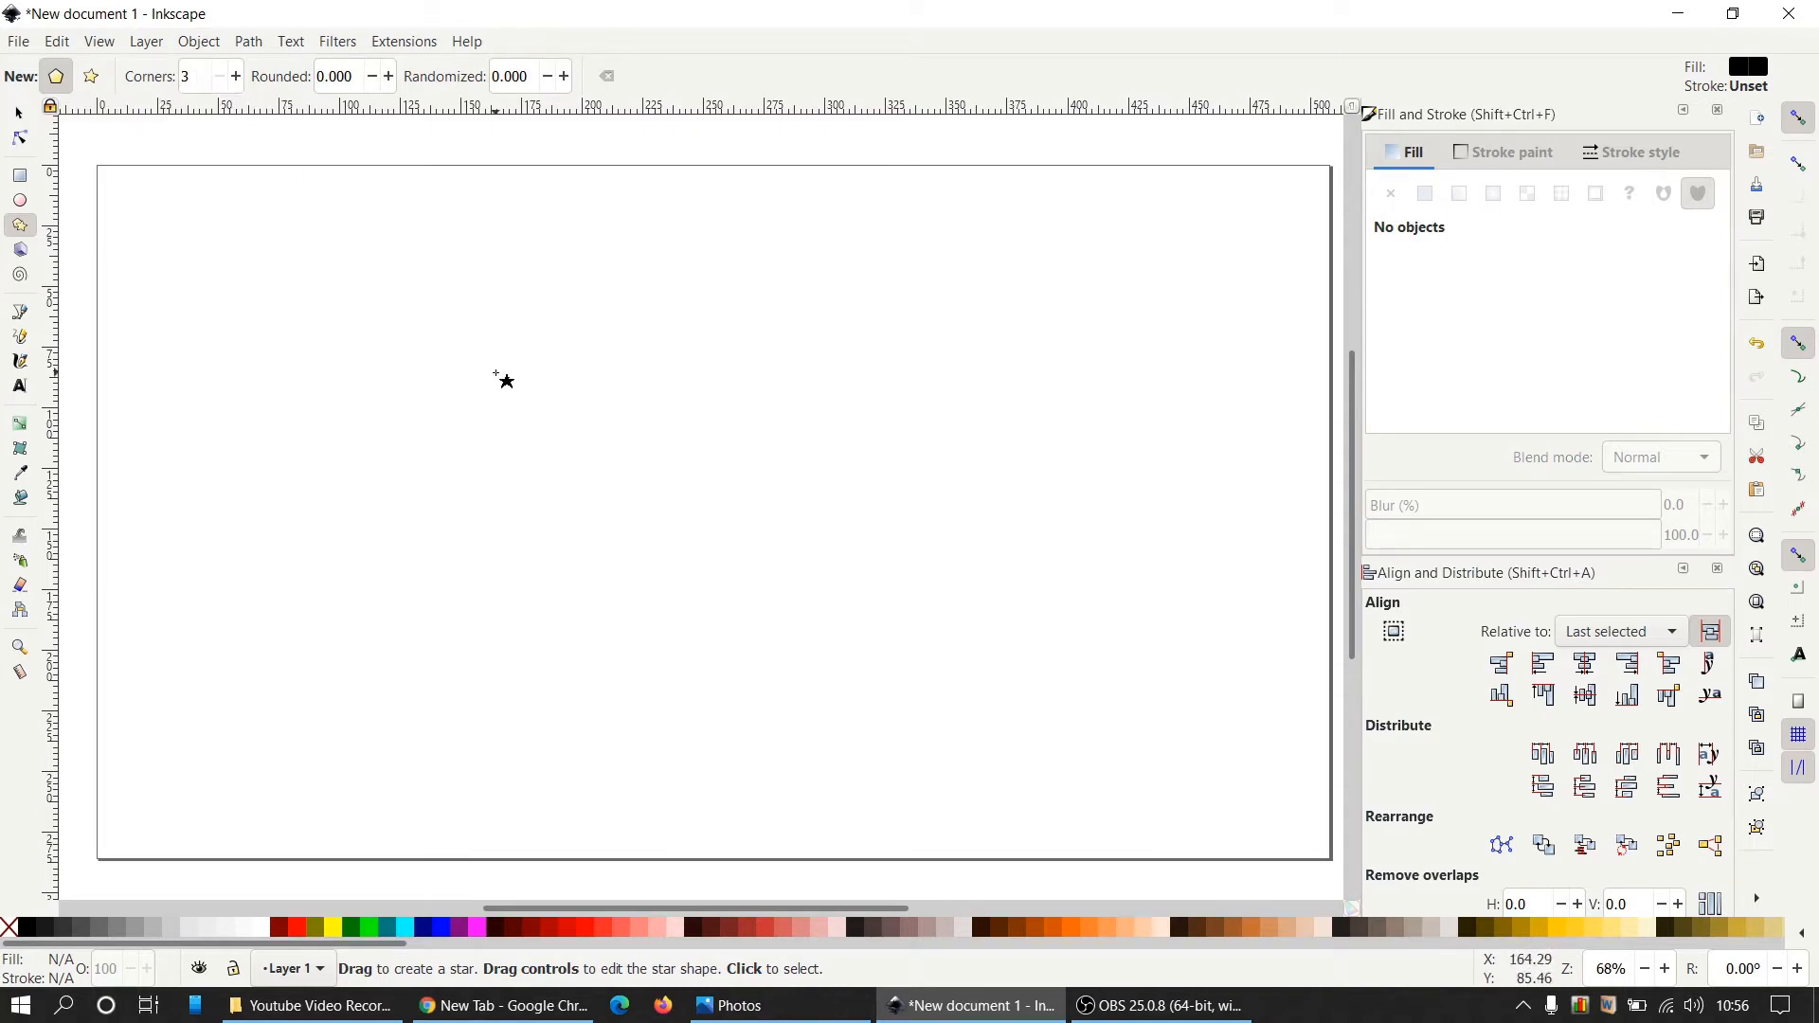
left_click_drag(586, 336, 741, 426)
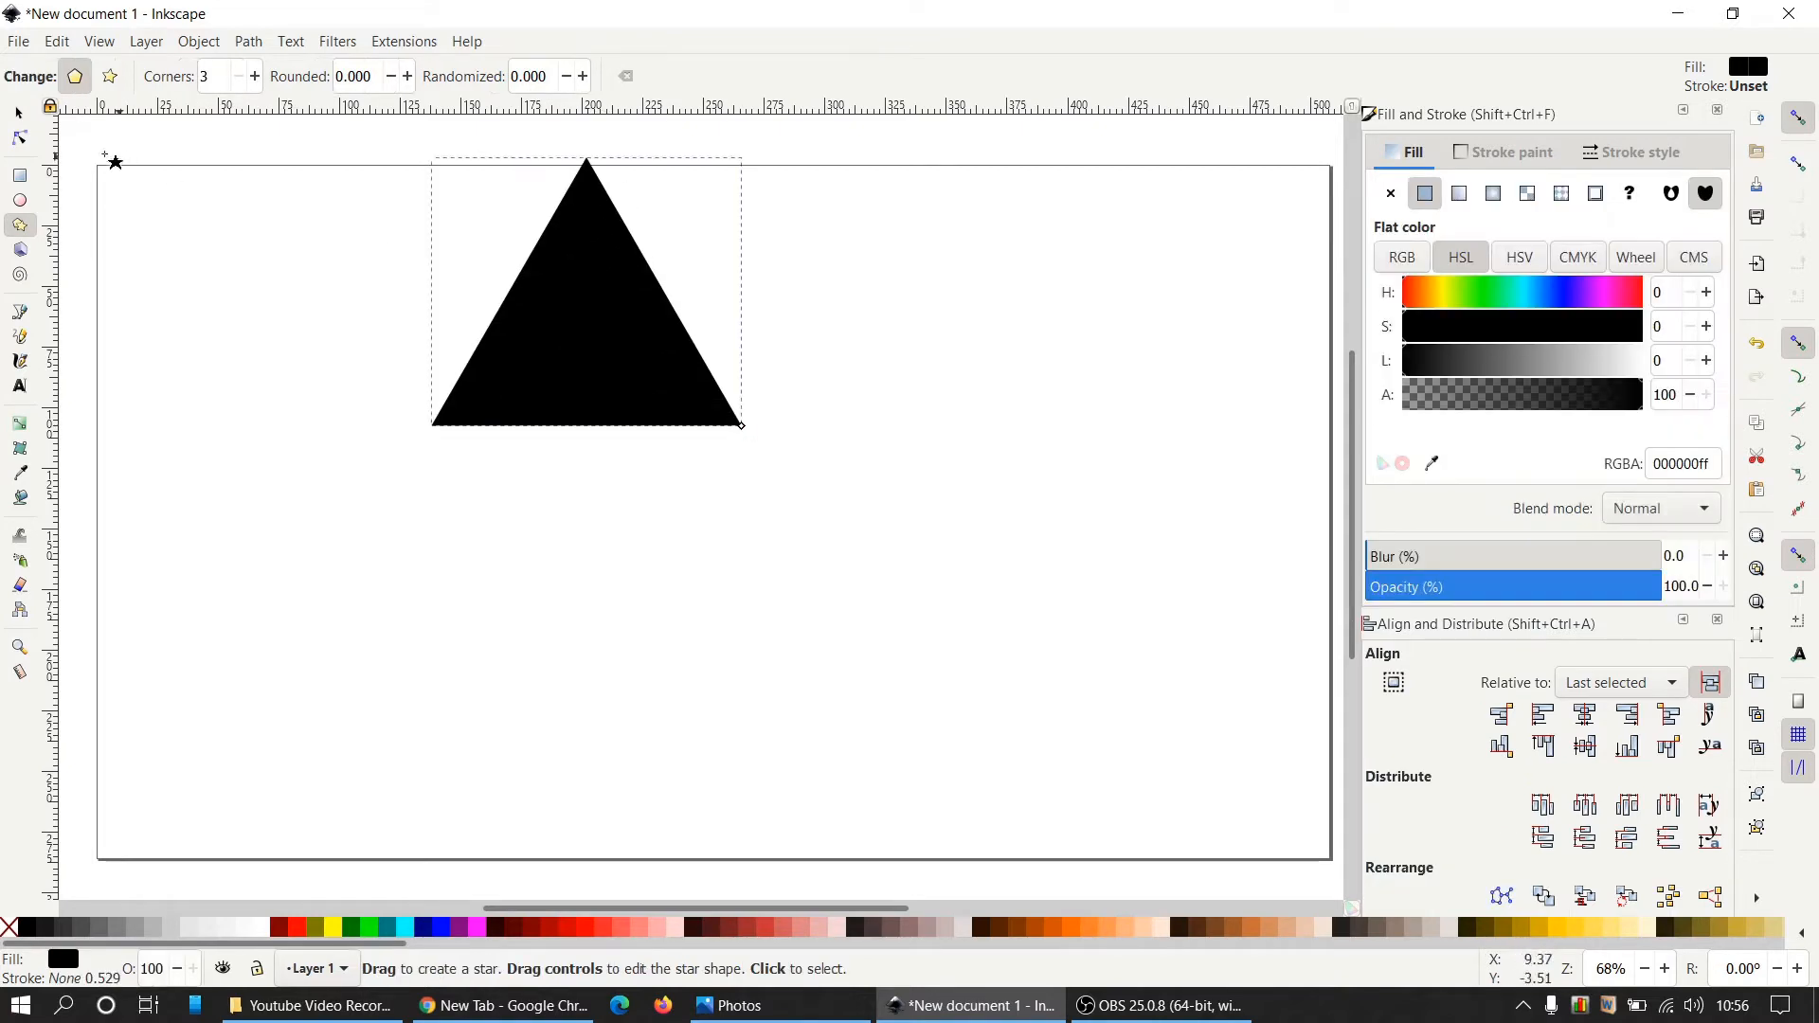
left_click(18, 112)
left_click_drag(624, 389, 769, 502)
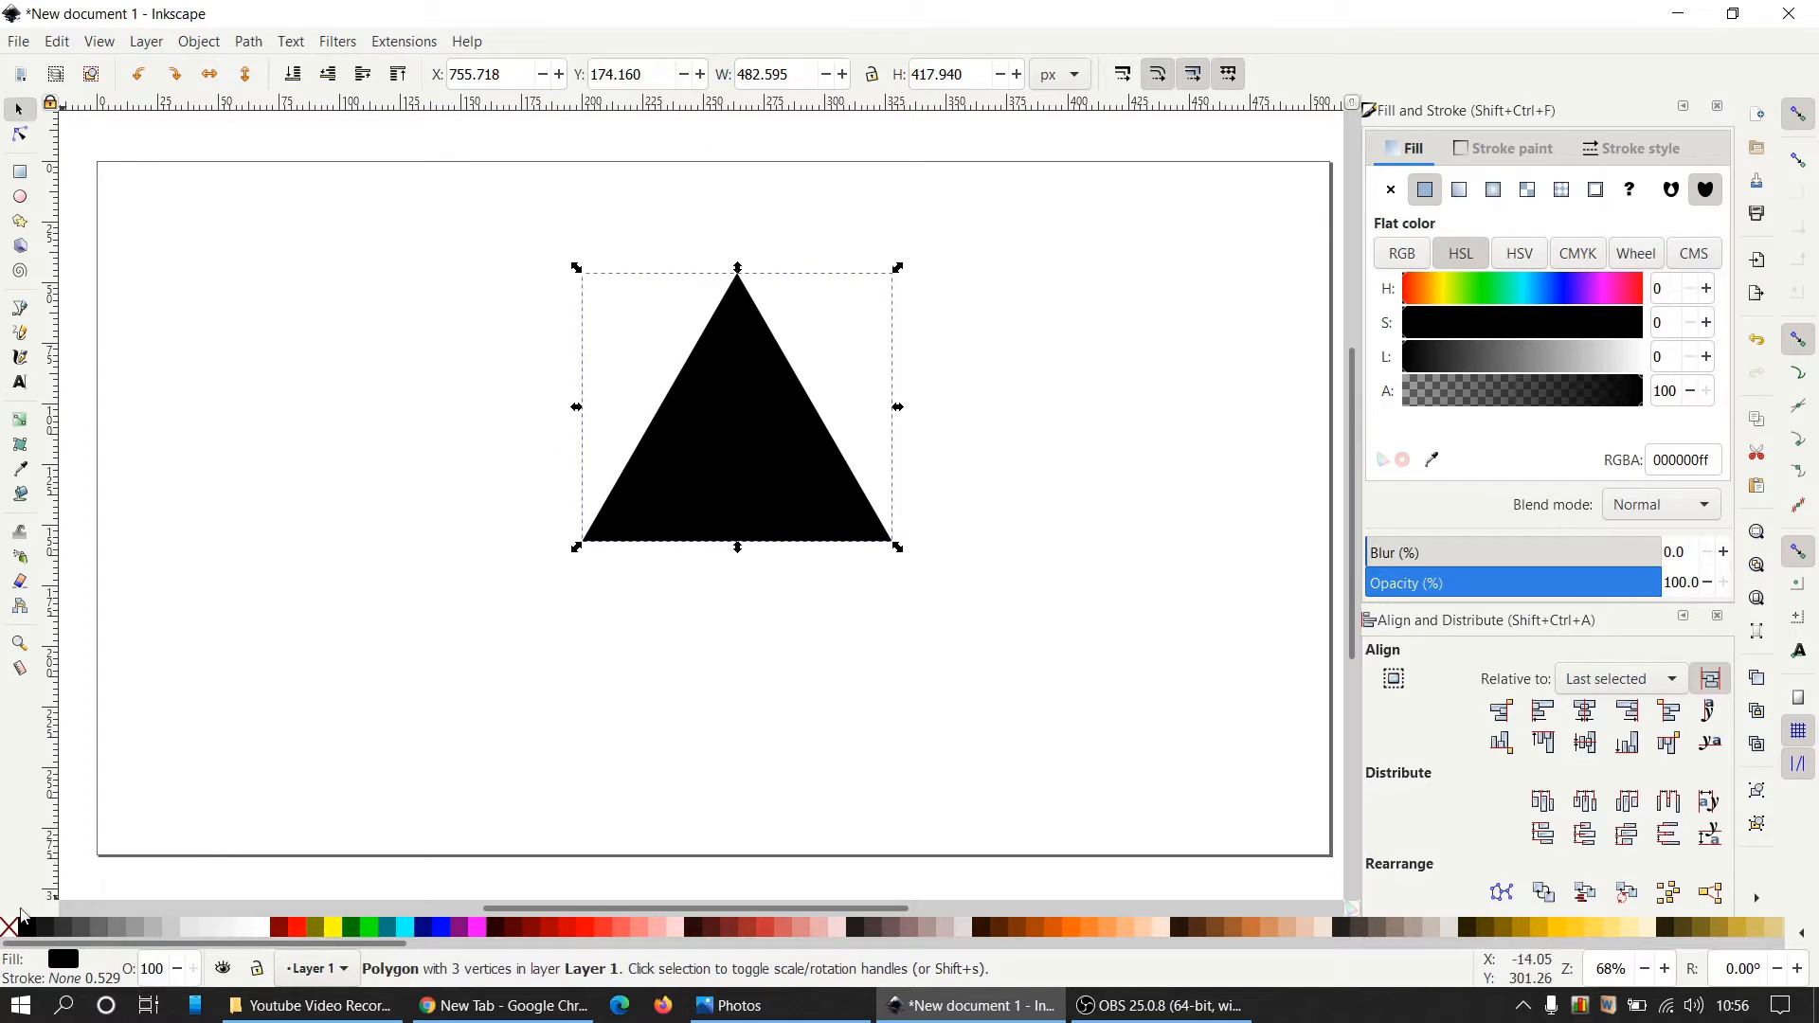
key("shift")
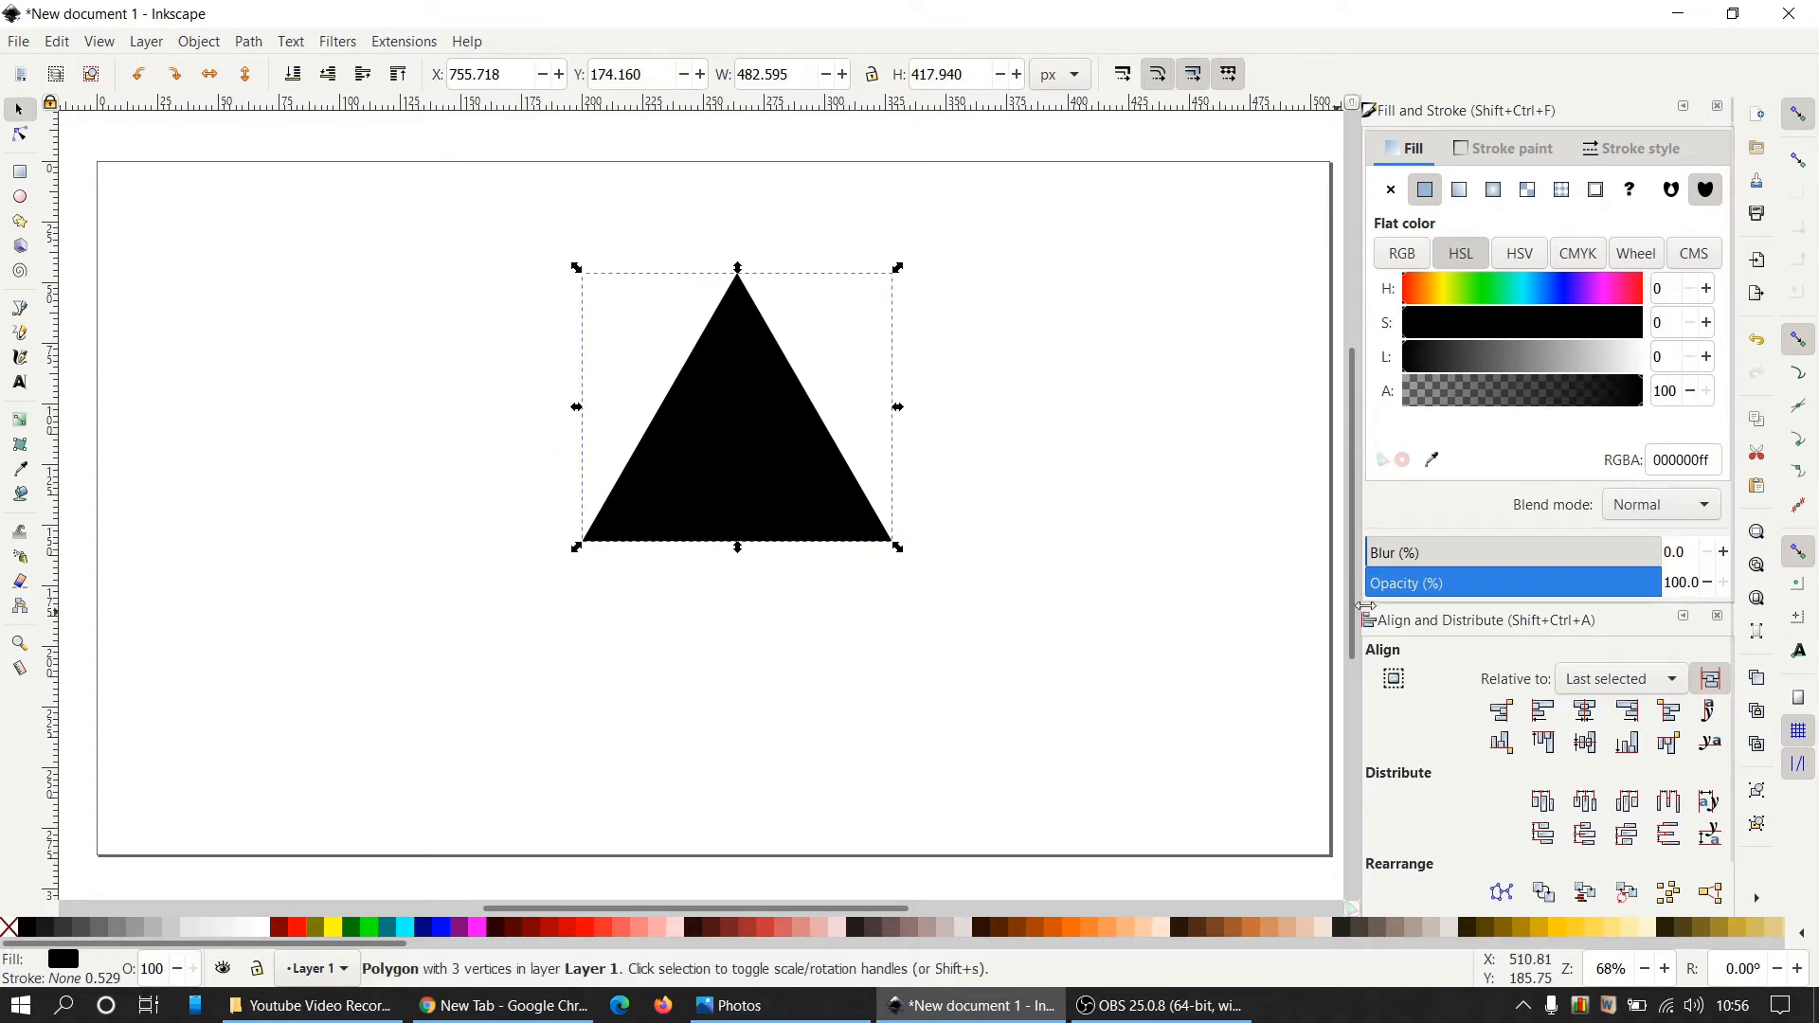
left_click(1524, 583)
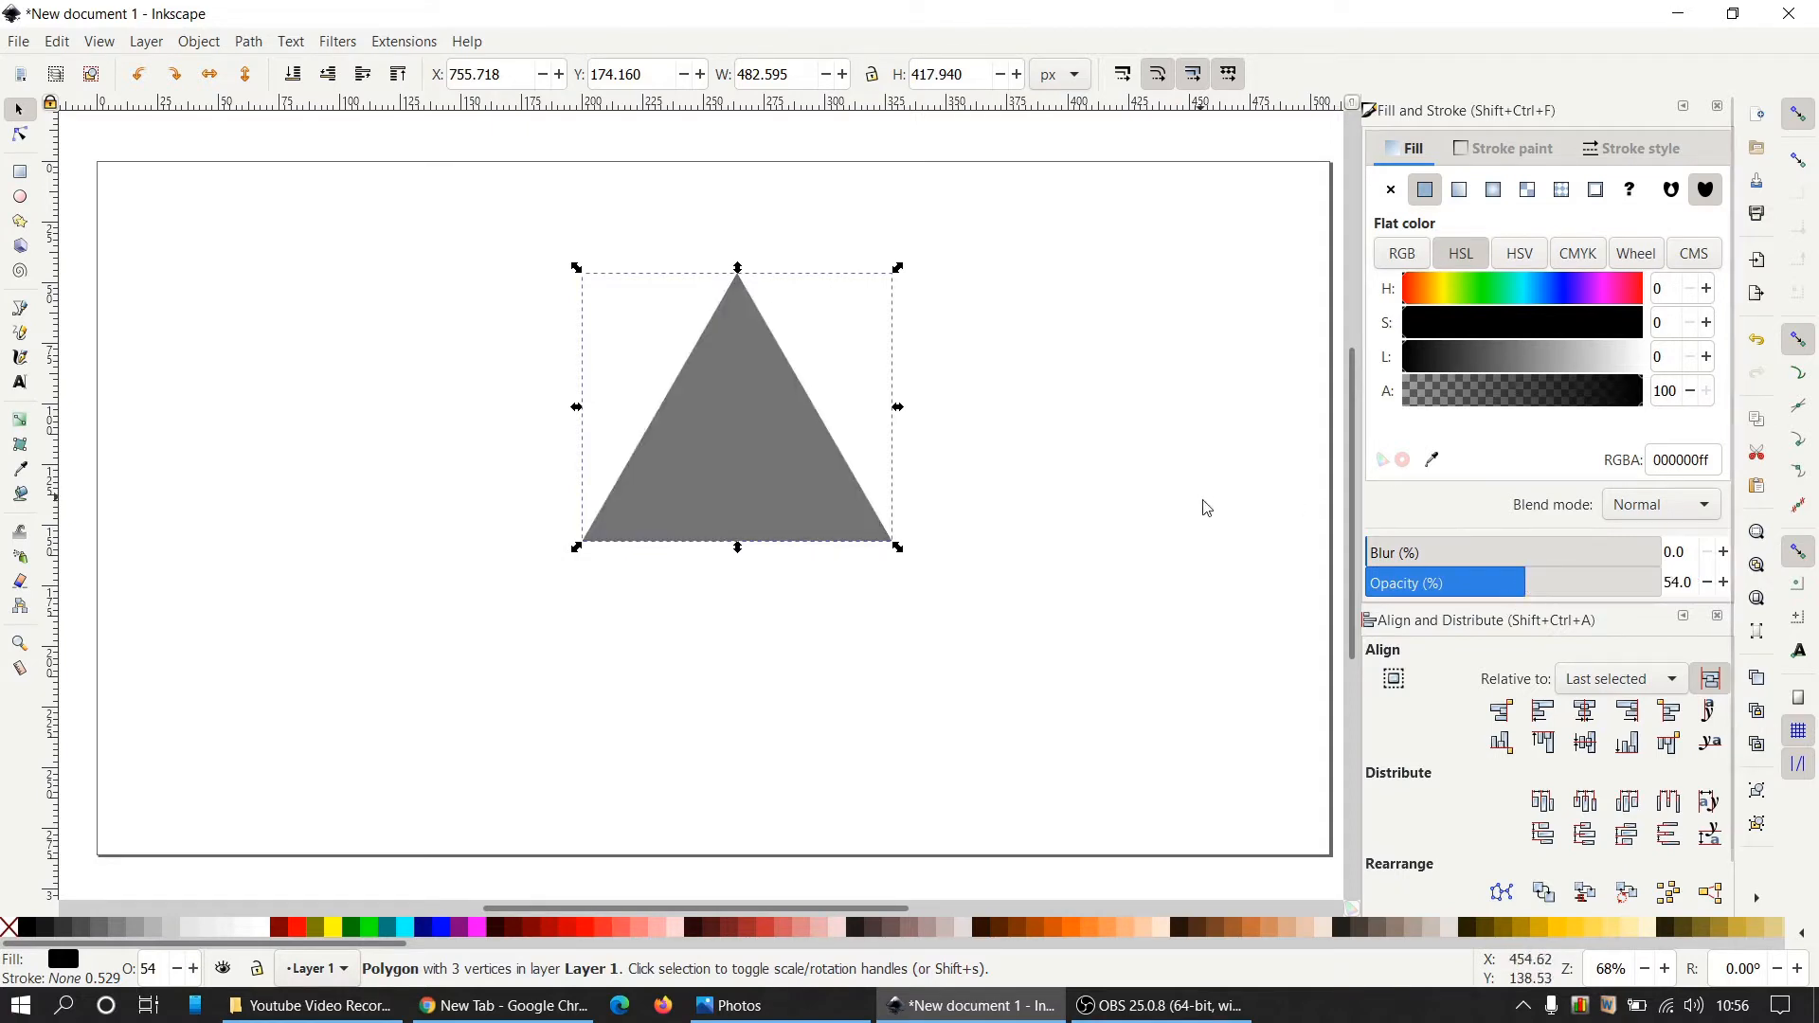
Scale the triangle to 250 px wide with its proportions locked, and move it slightly down and to the right.
left_click(872, 79)
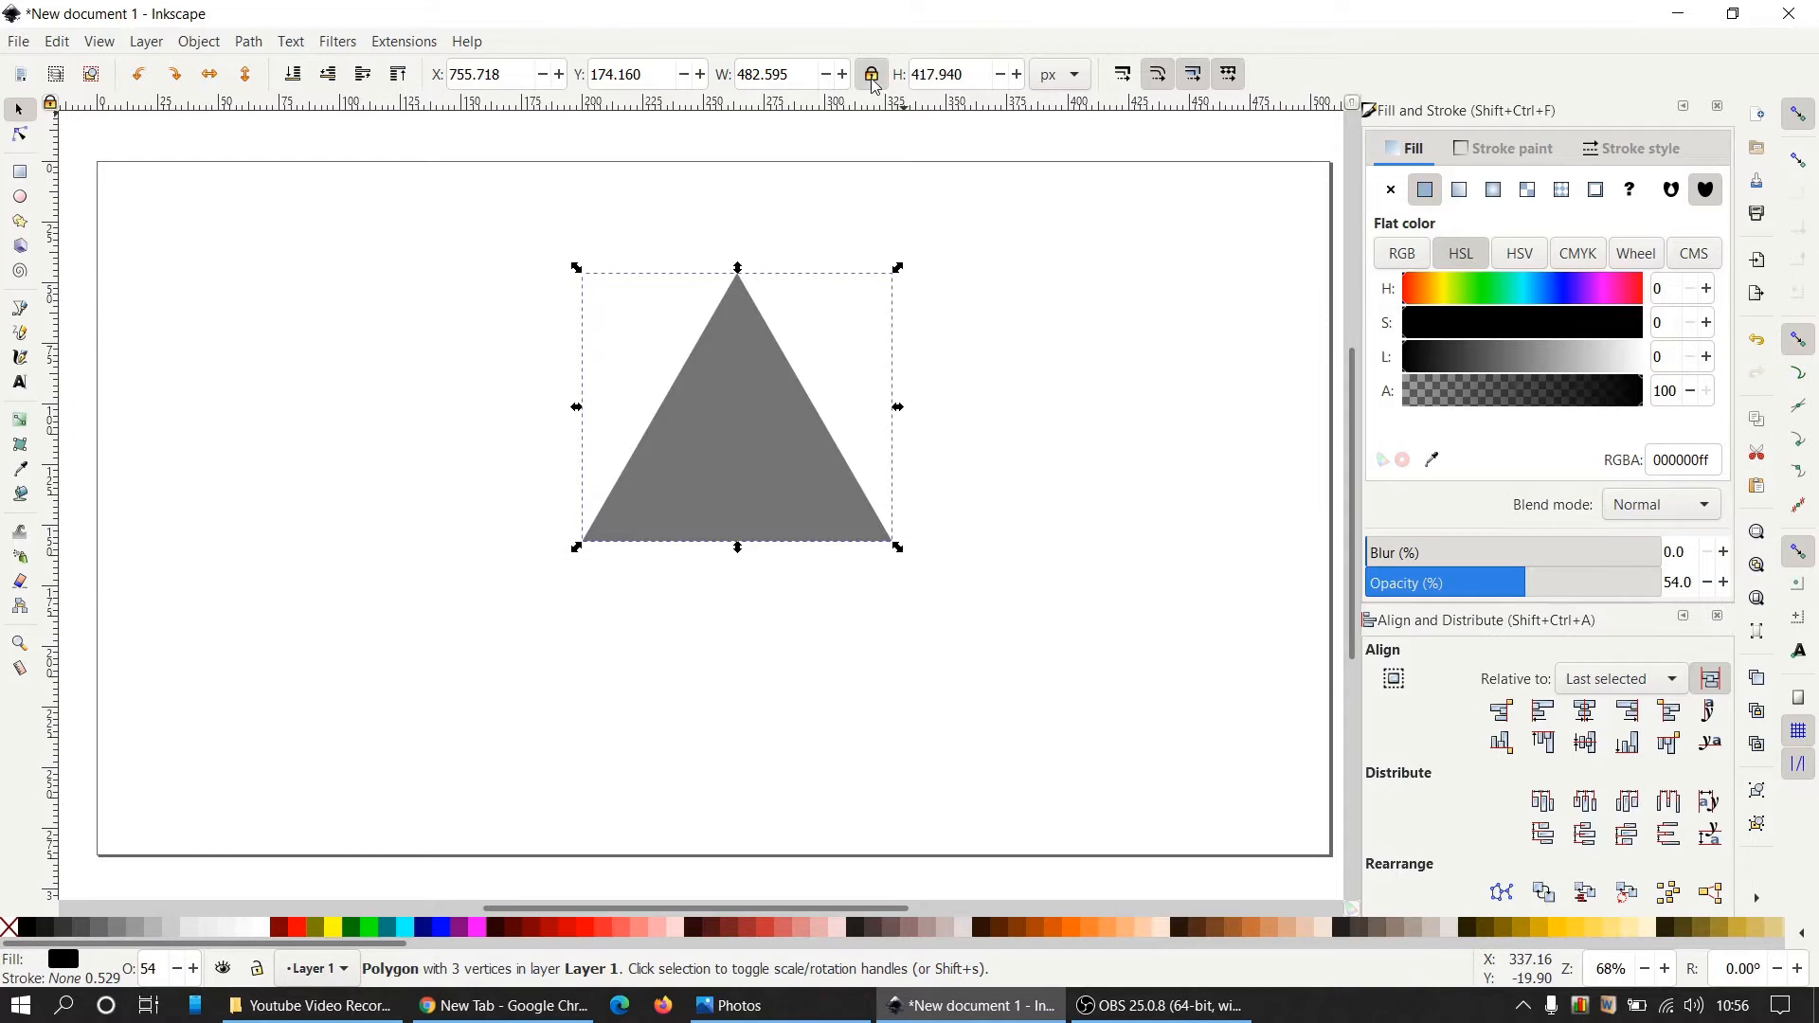
left_click(1083, 79)
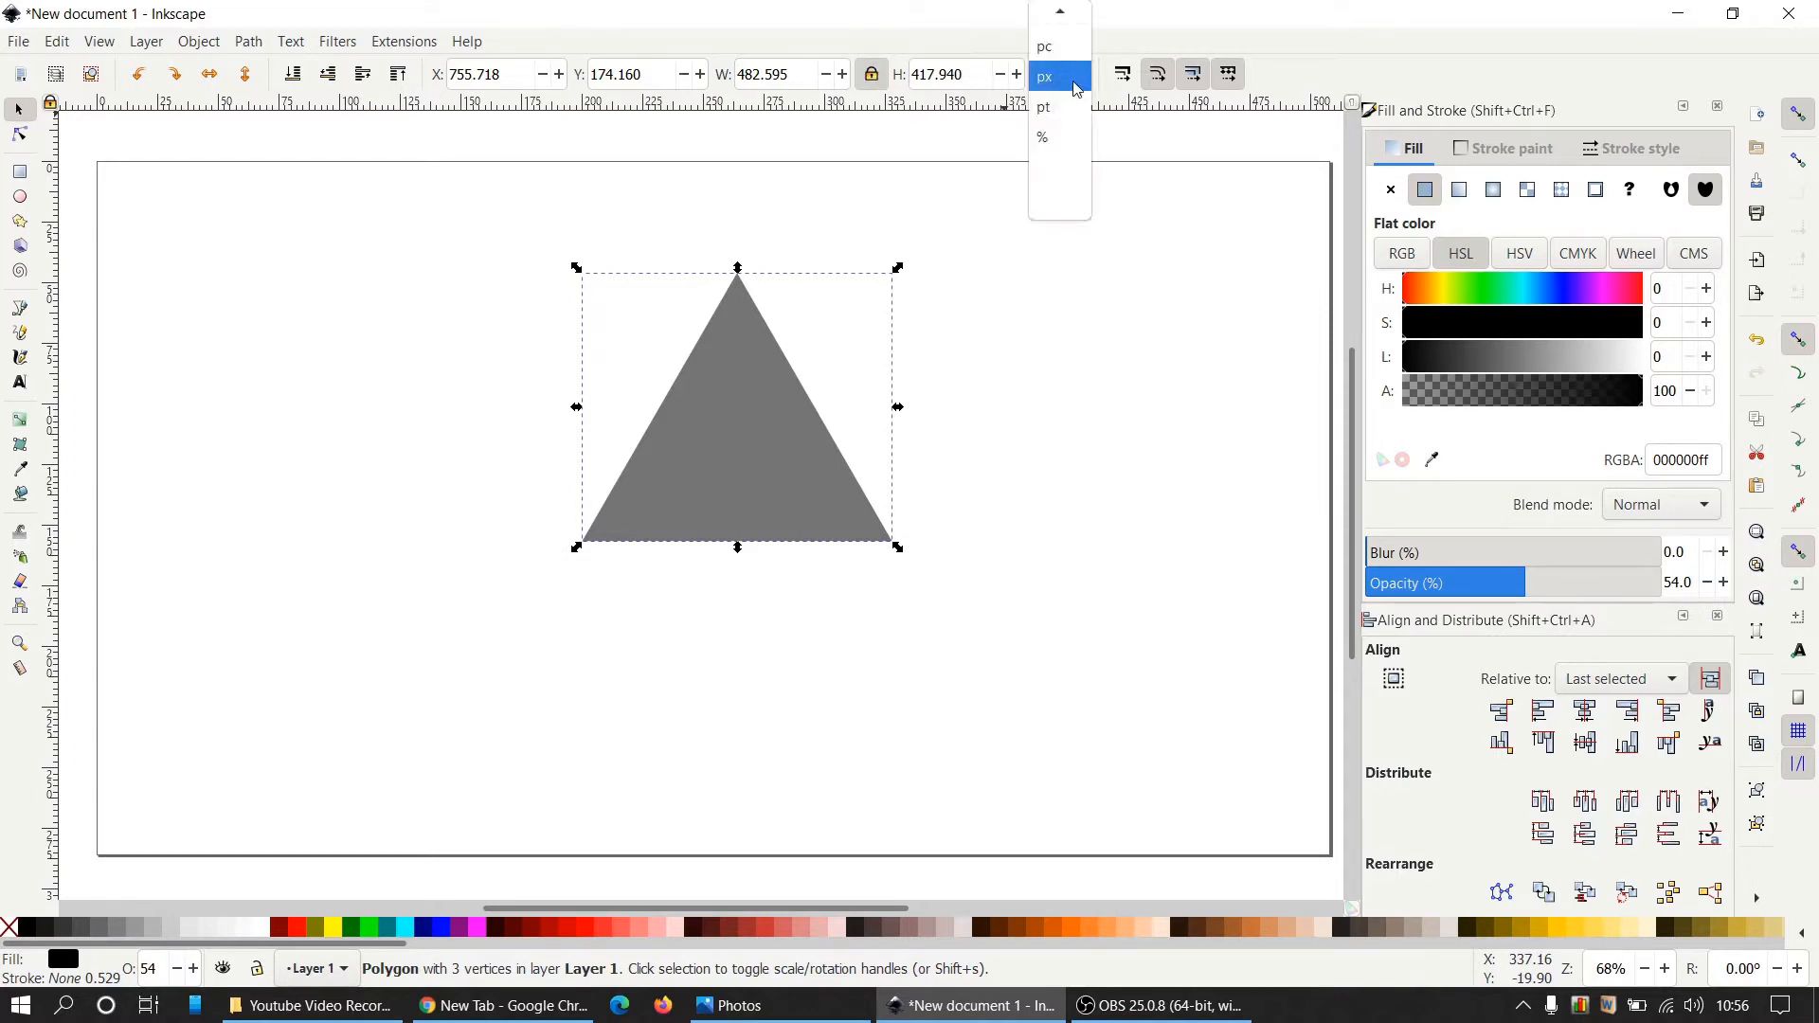
left_click(1077, 89)
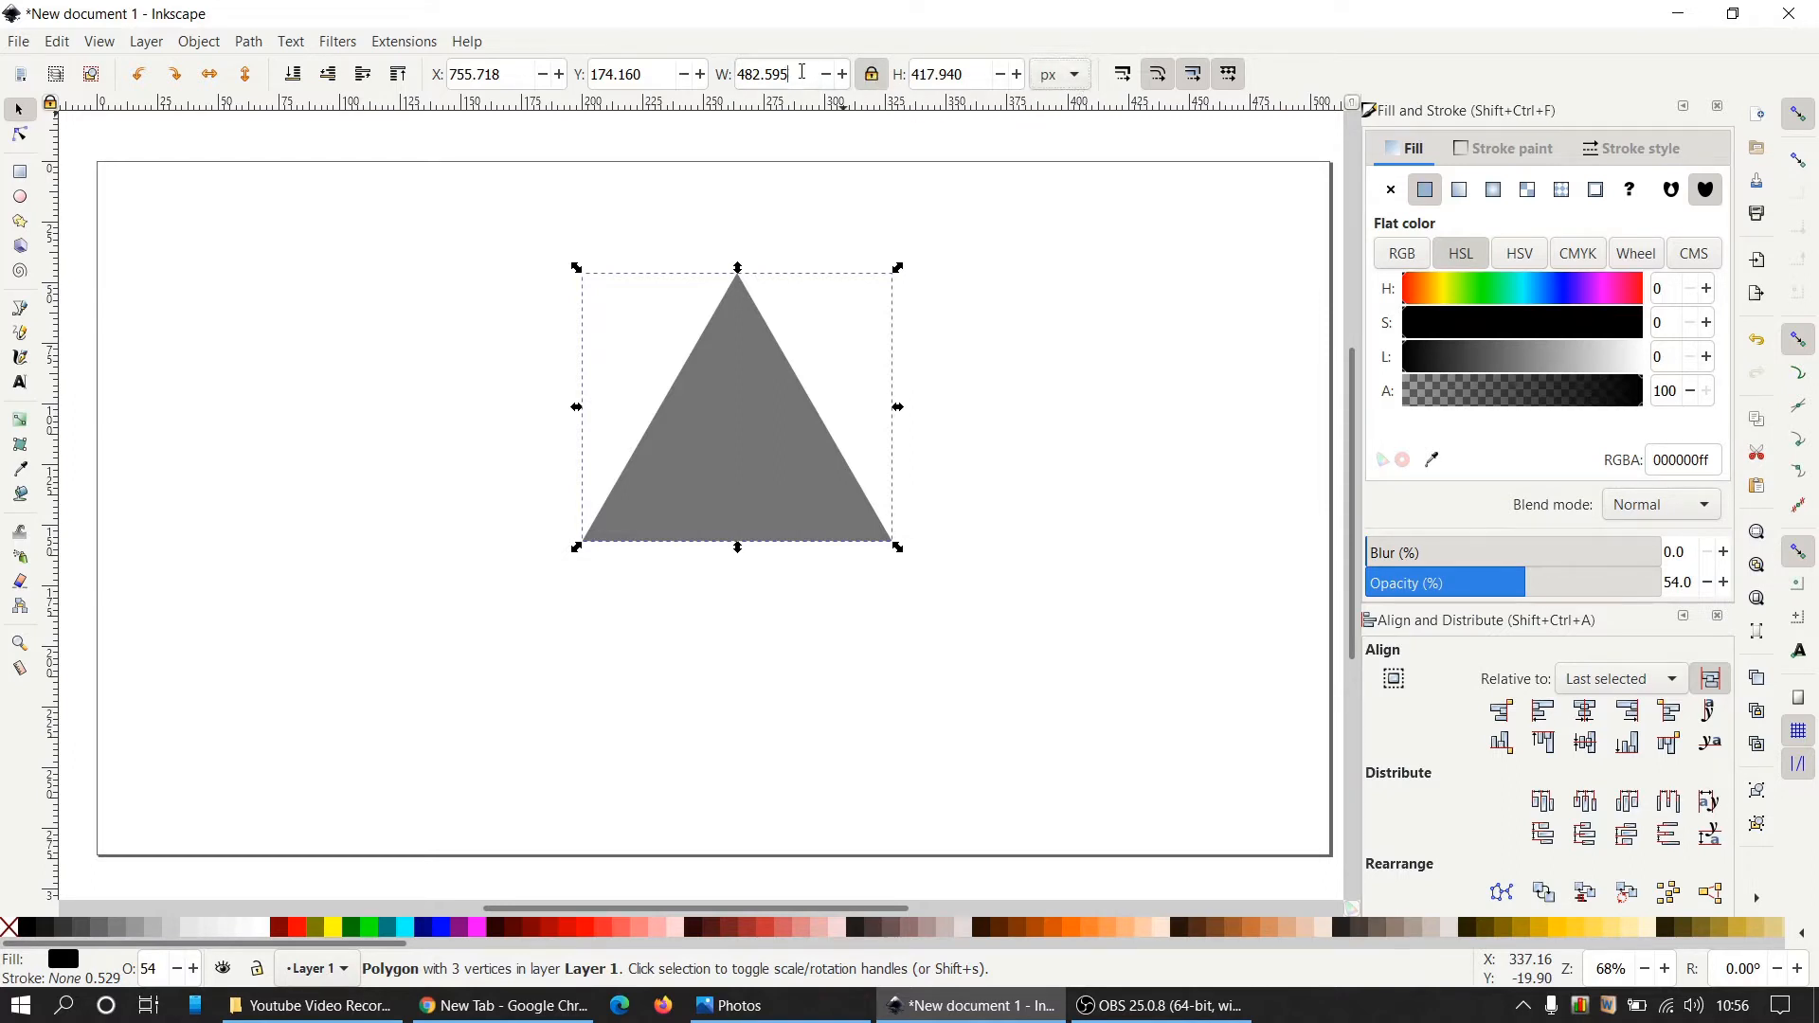
double_click(802, 72)
type("250")
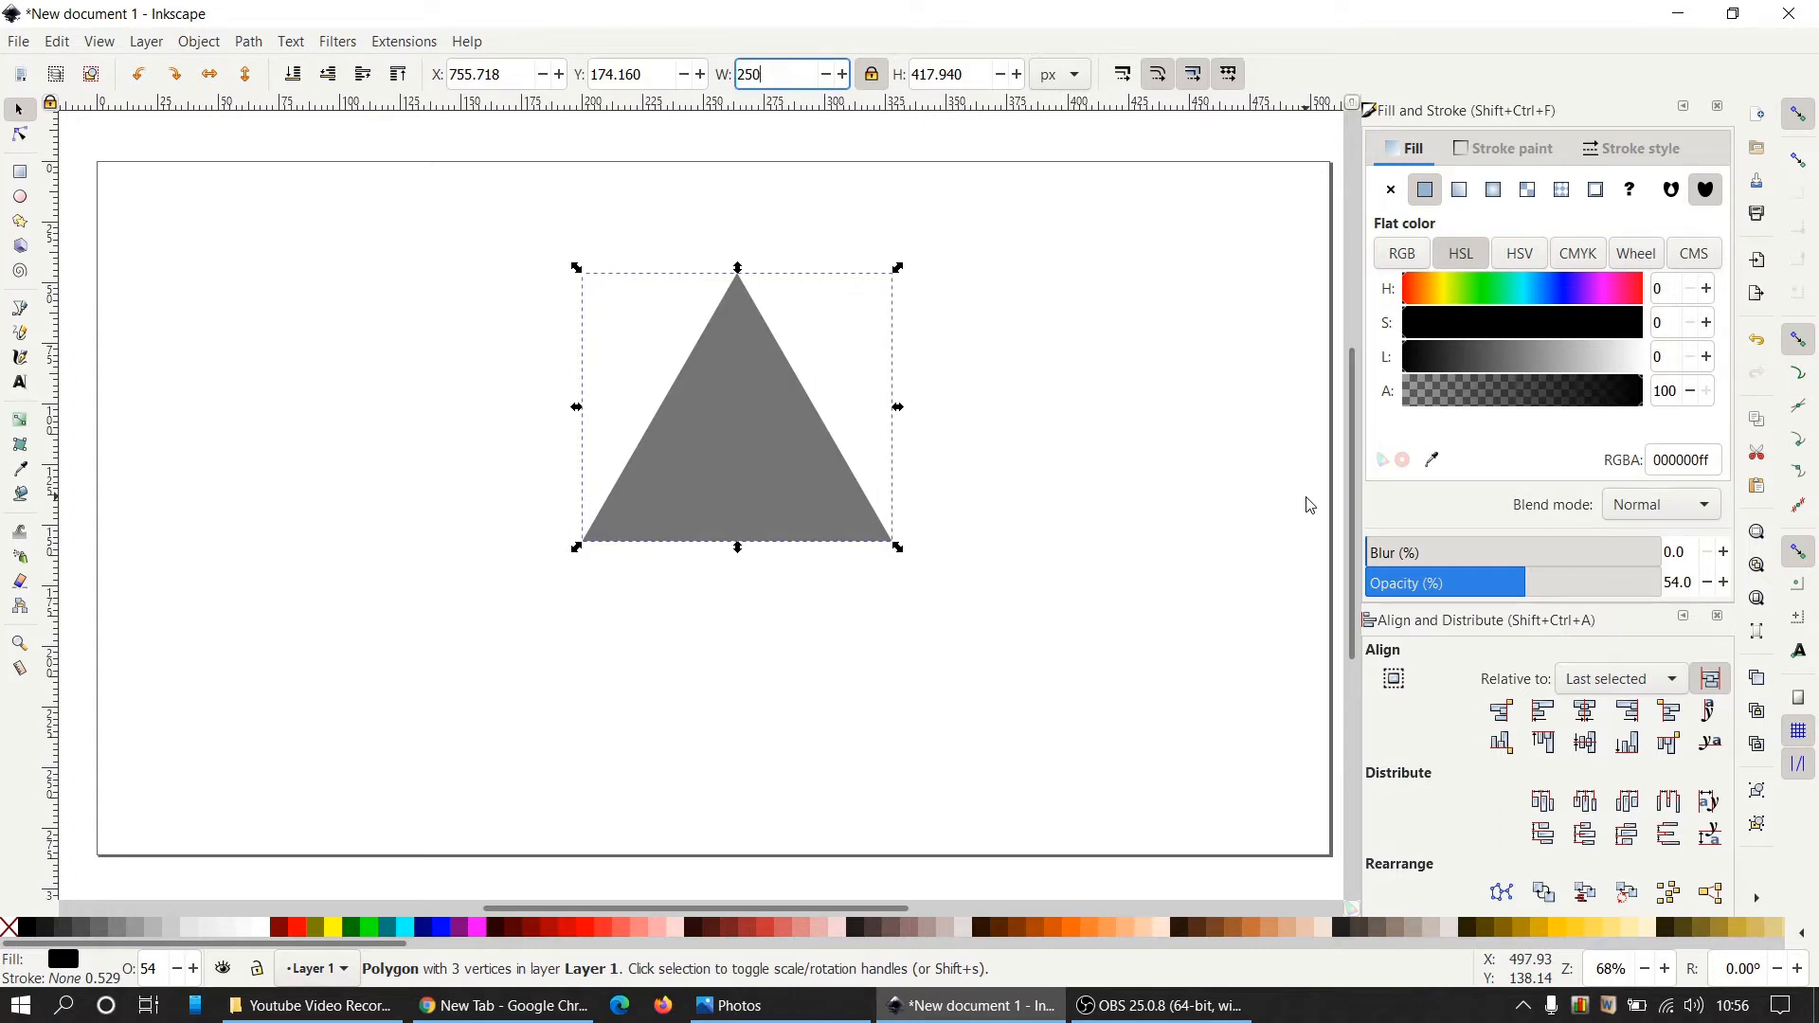
key("Return")
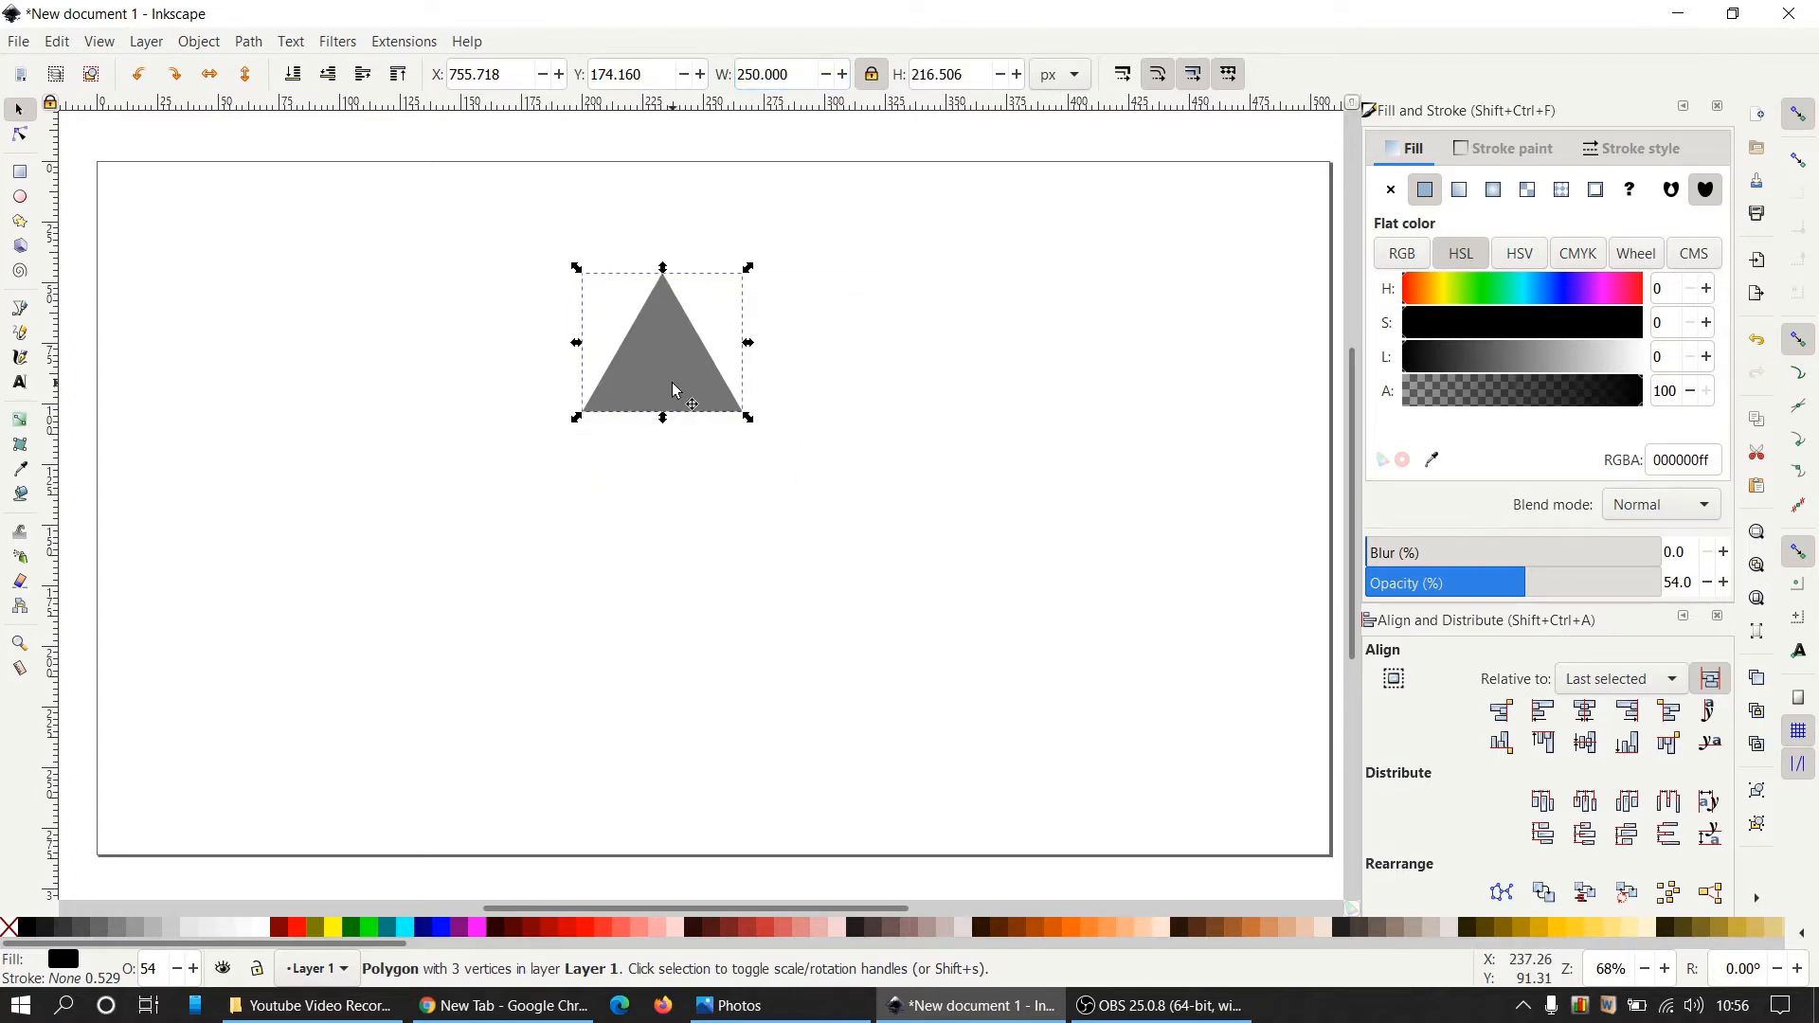
left_click_drag(673, 397, 706, 434)
scroll(848, 460, "up", 1, "ctrl")
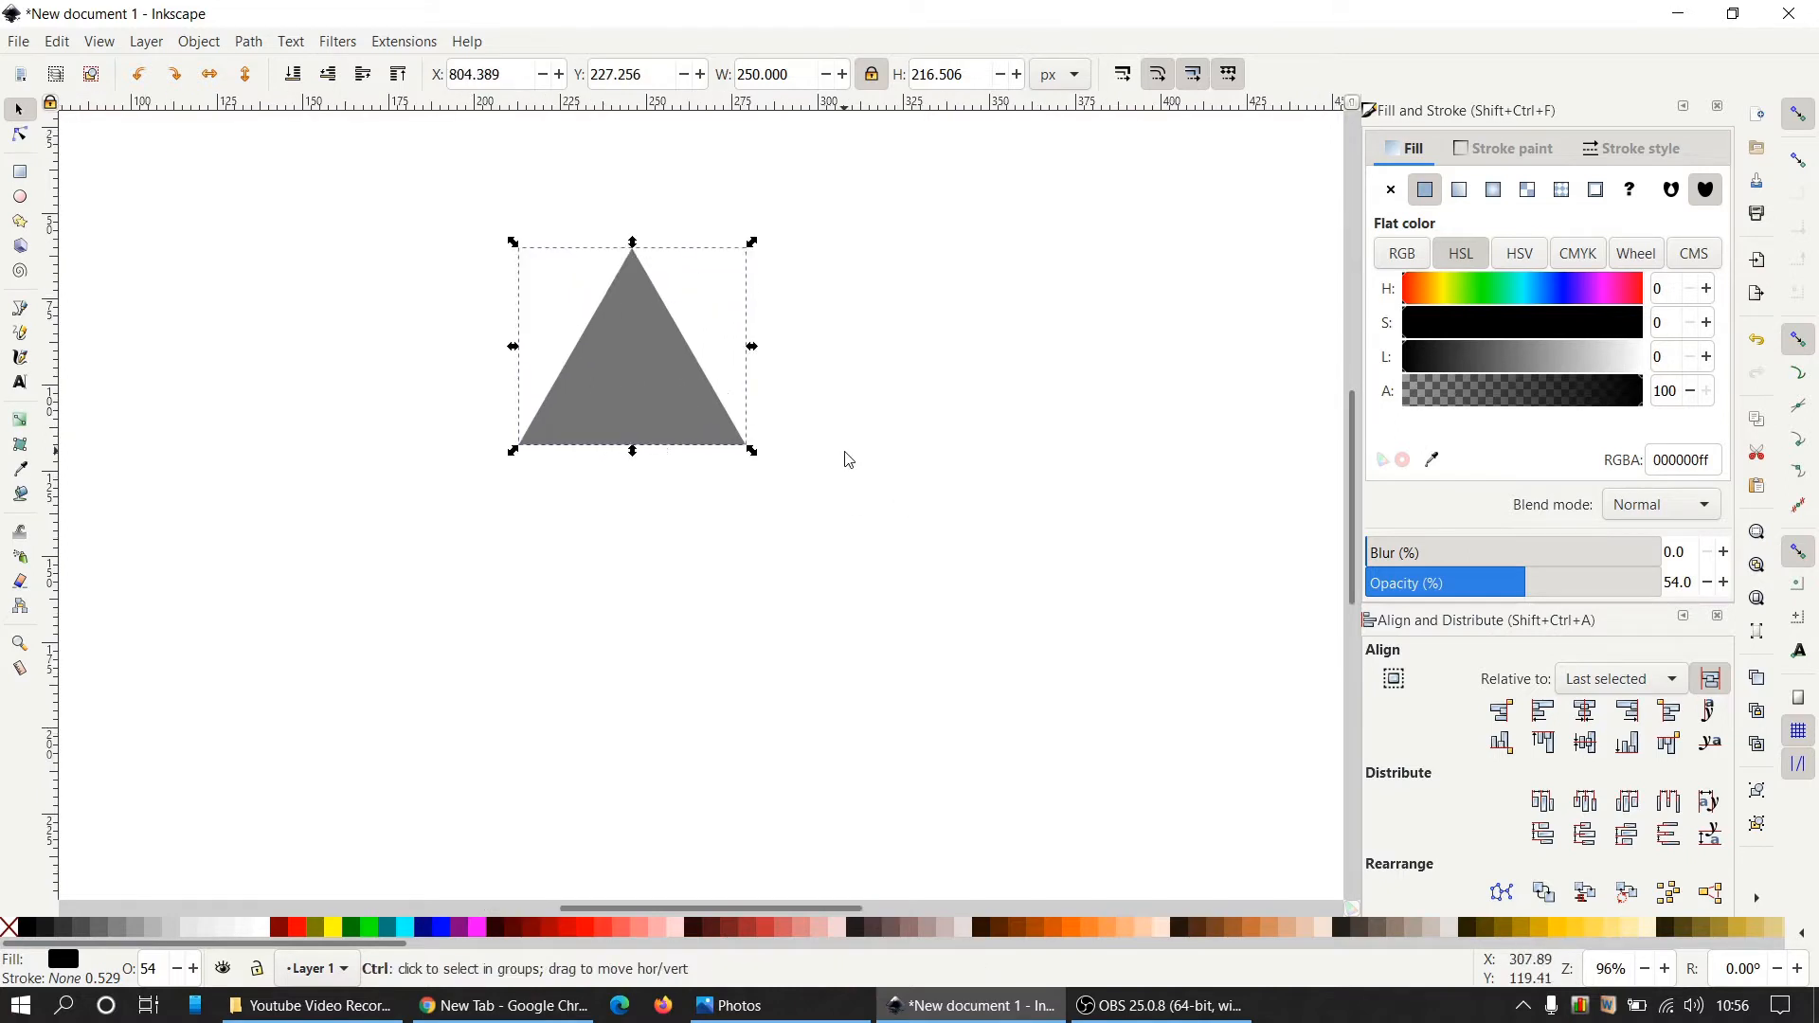
left_click(820, 408)
Duplicate the black triangle in place and fill the copy with 20% gray.
left_click(672, 392)
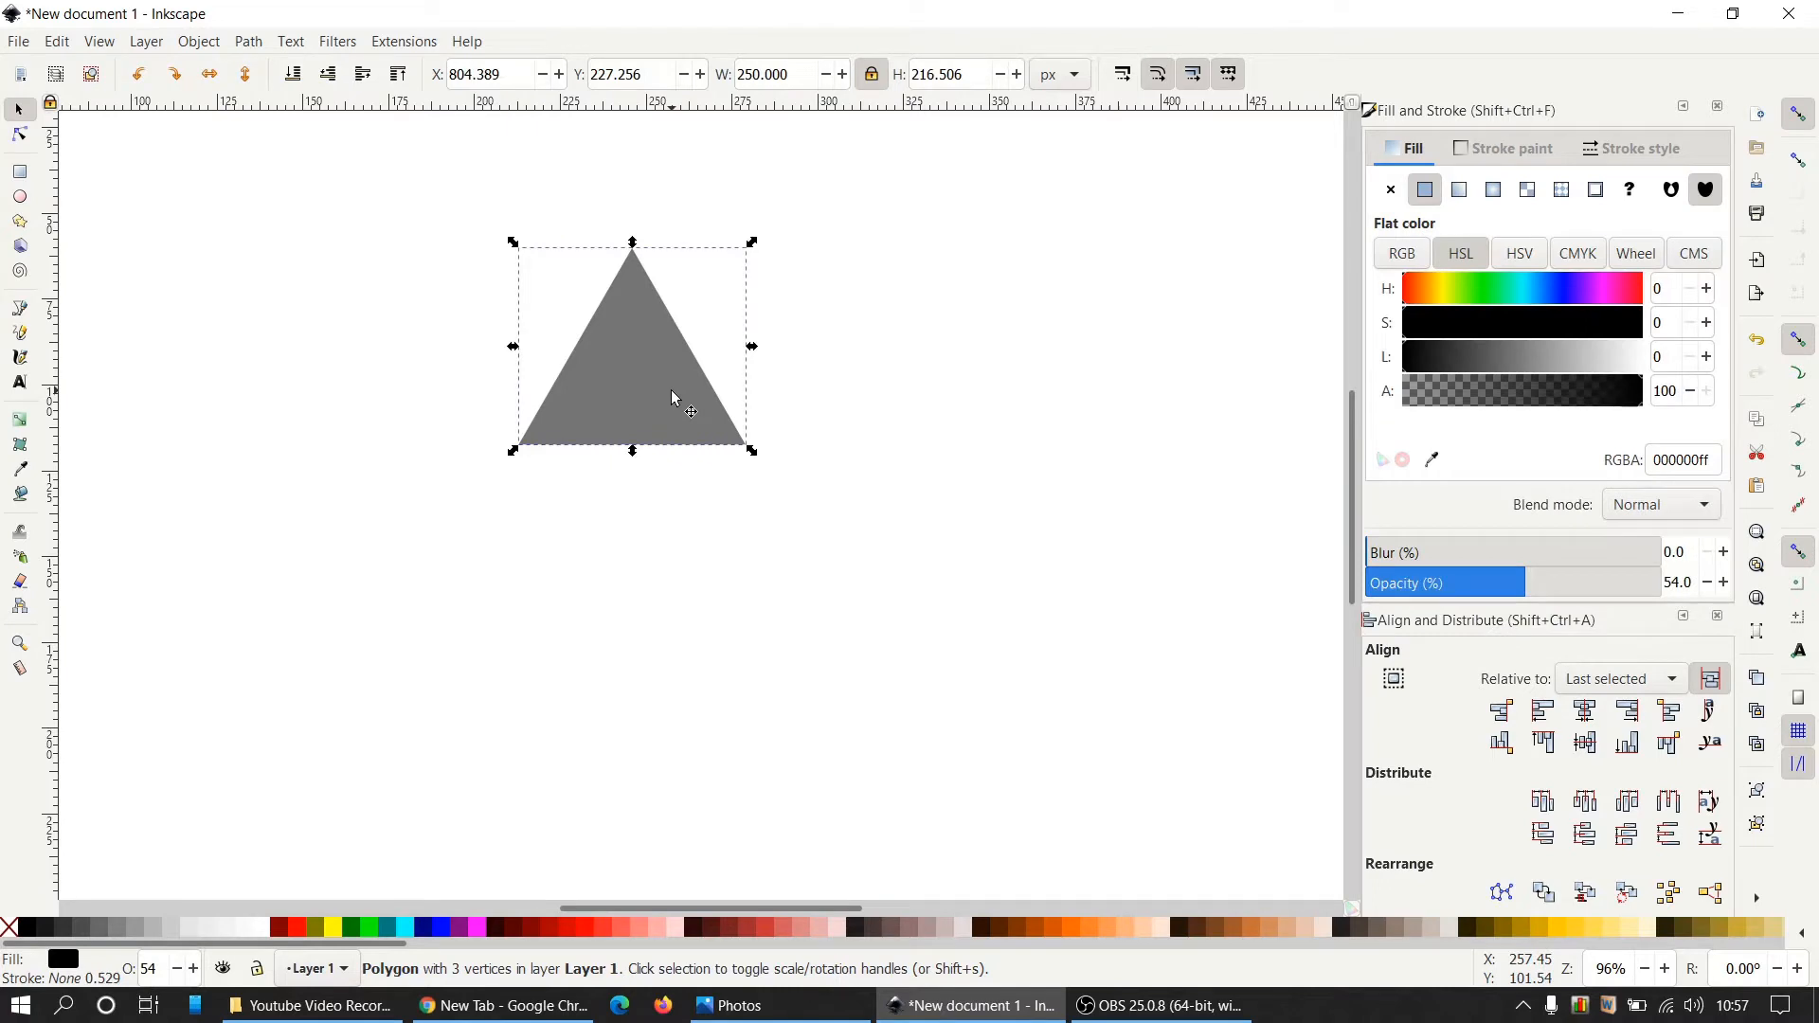
right_click(675, 398)
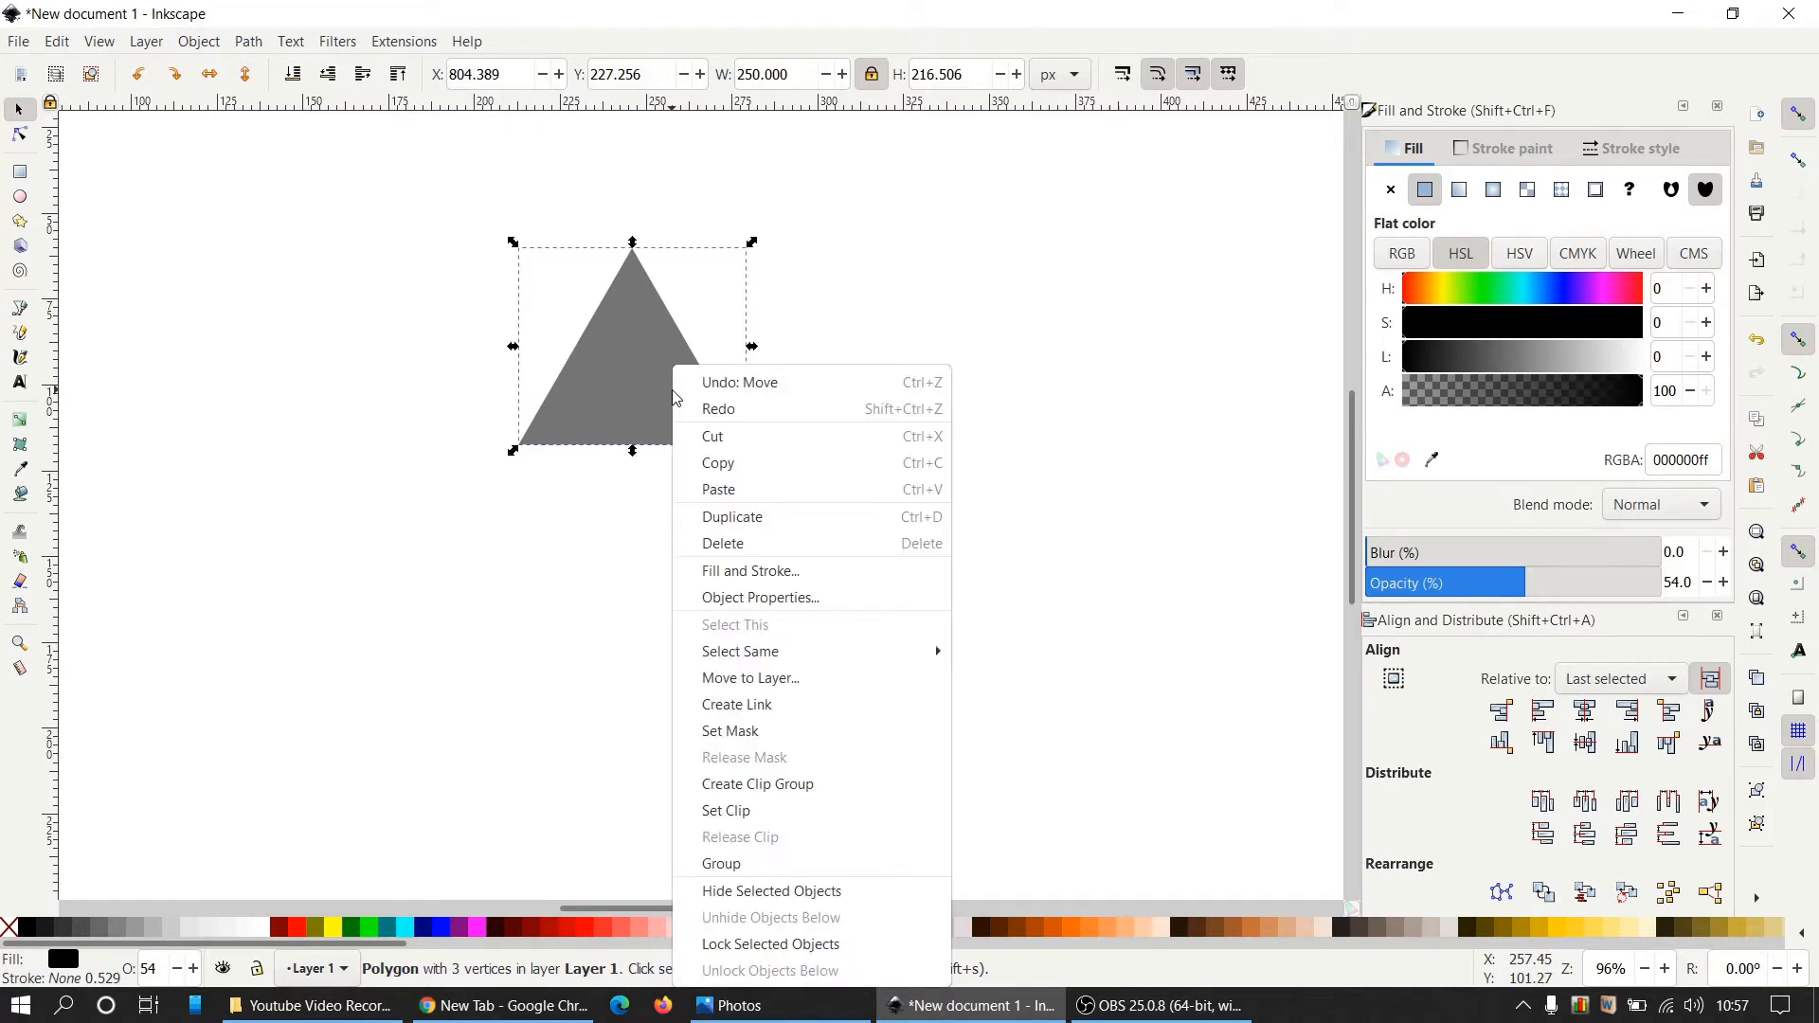
left_click(735, 517)
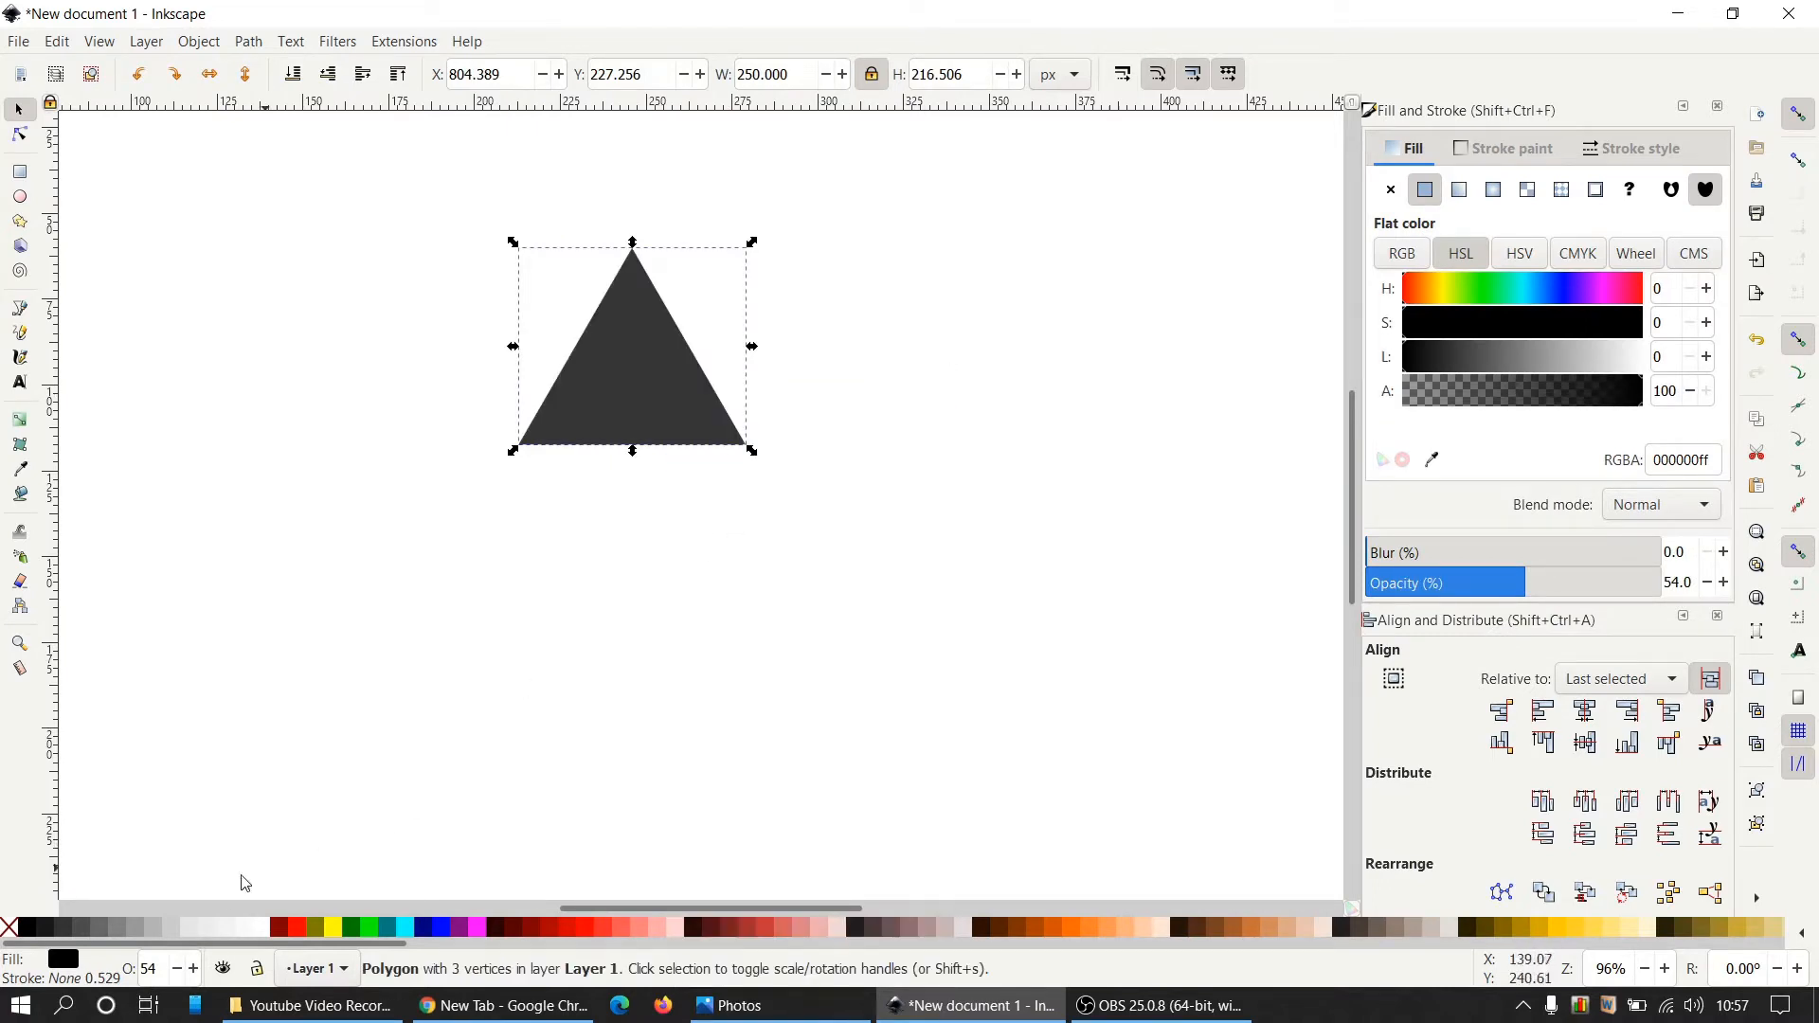
left_click(182, 928)
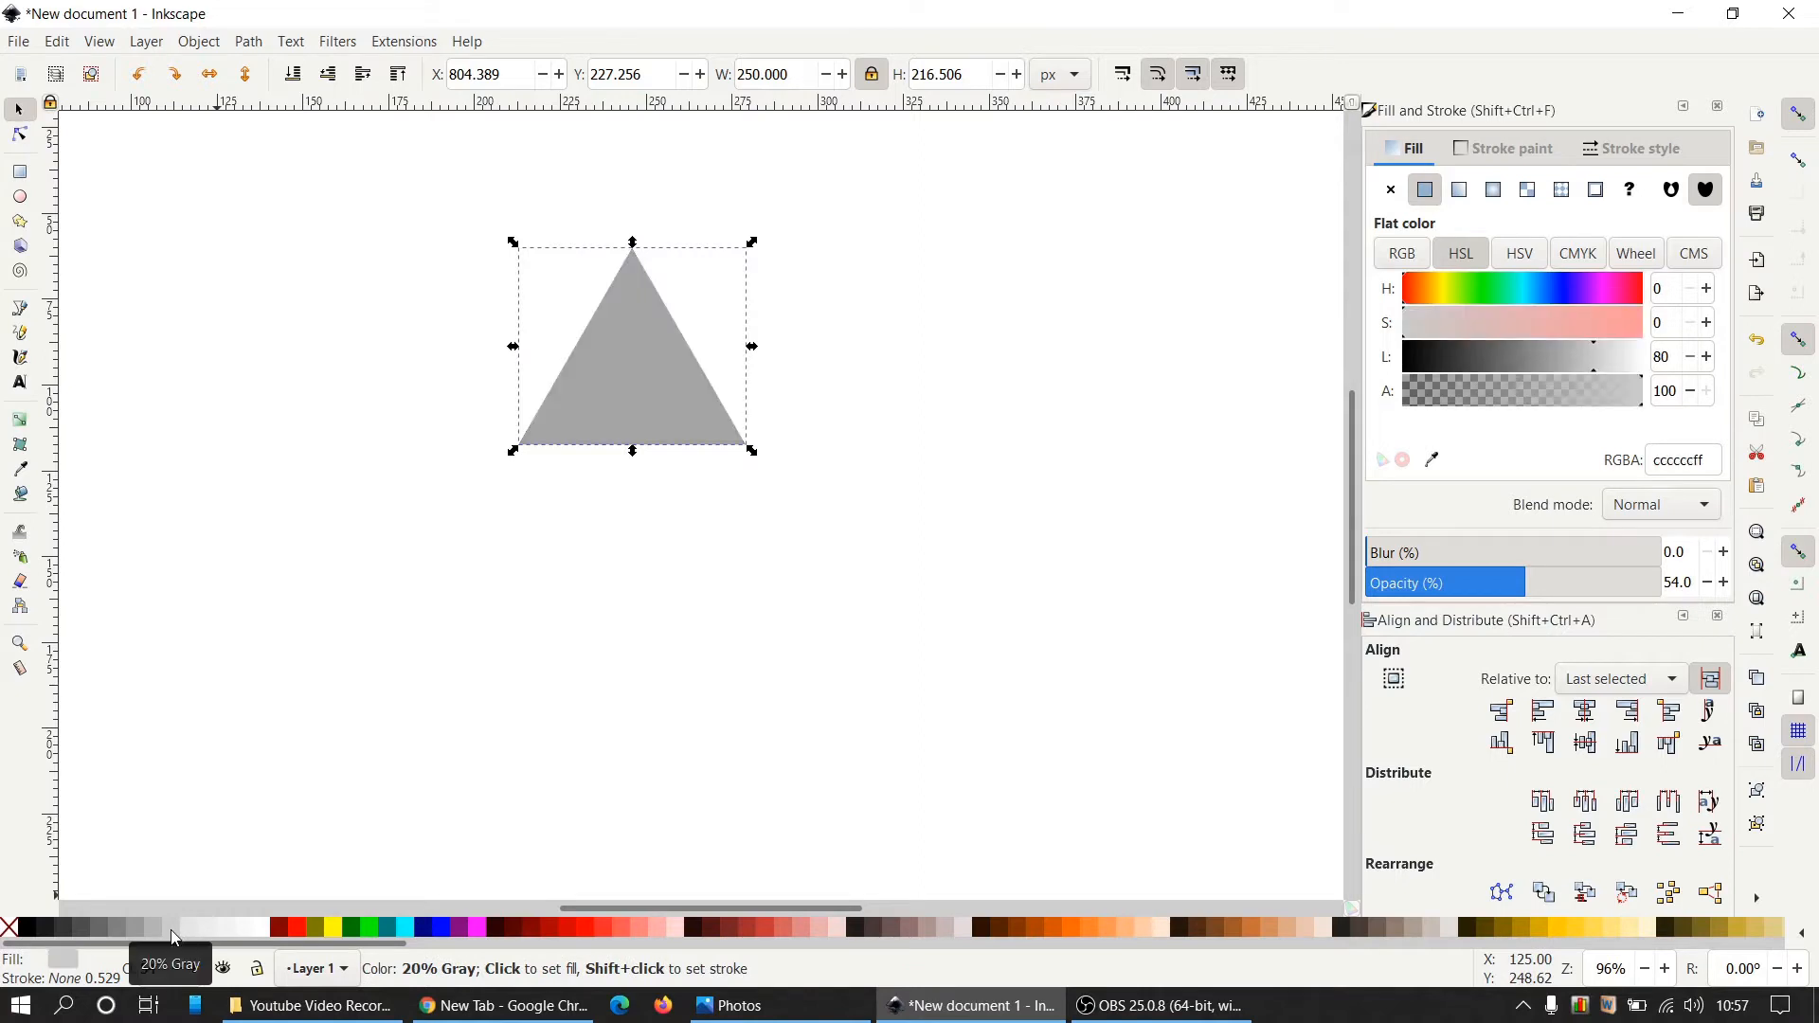
left_click(669, 723)
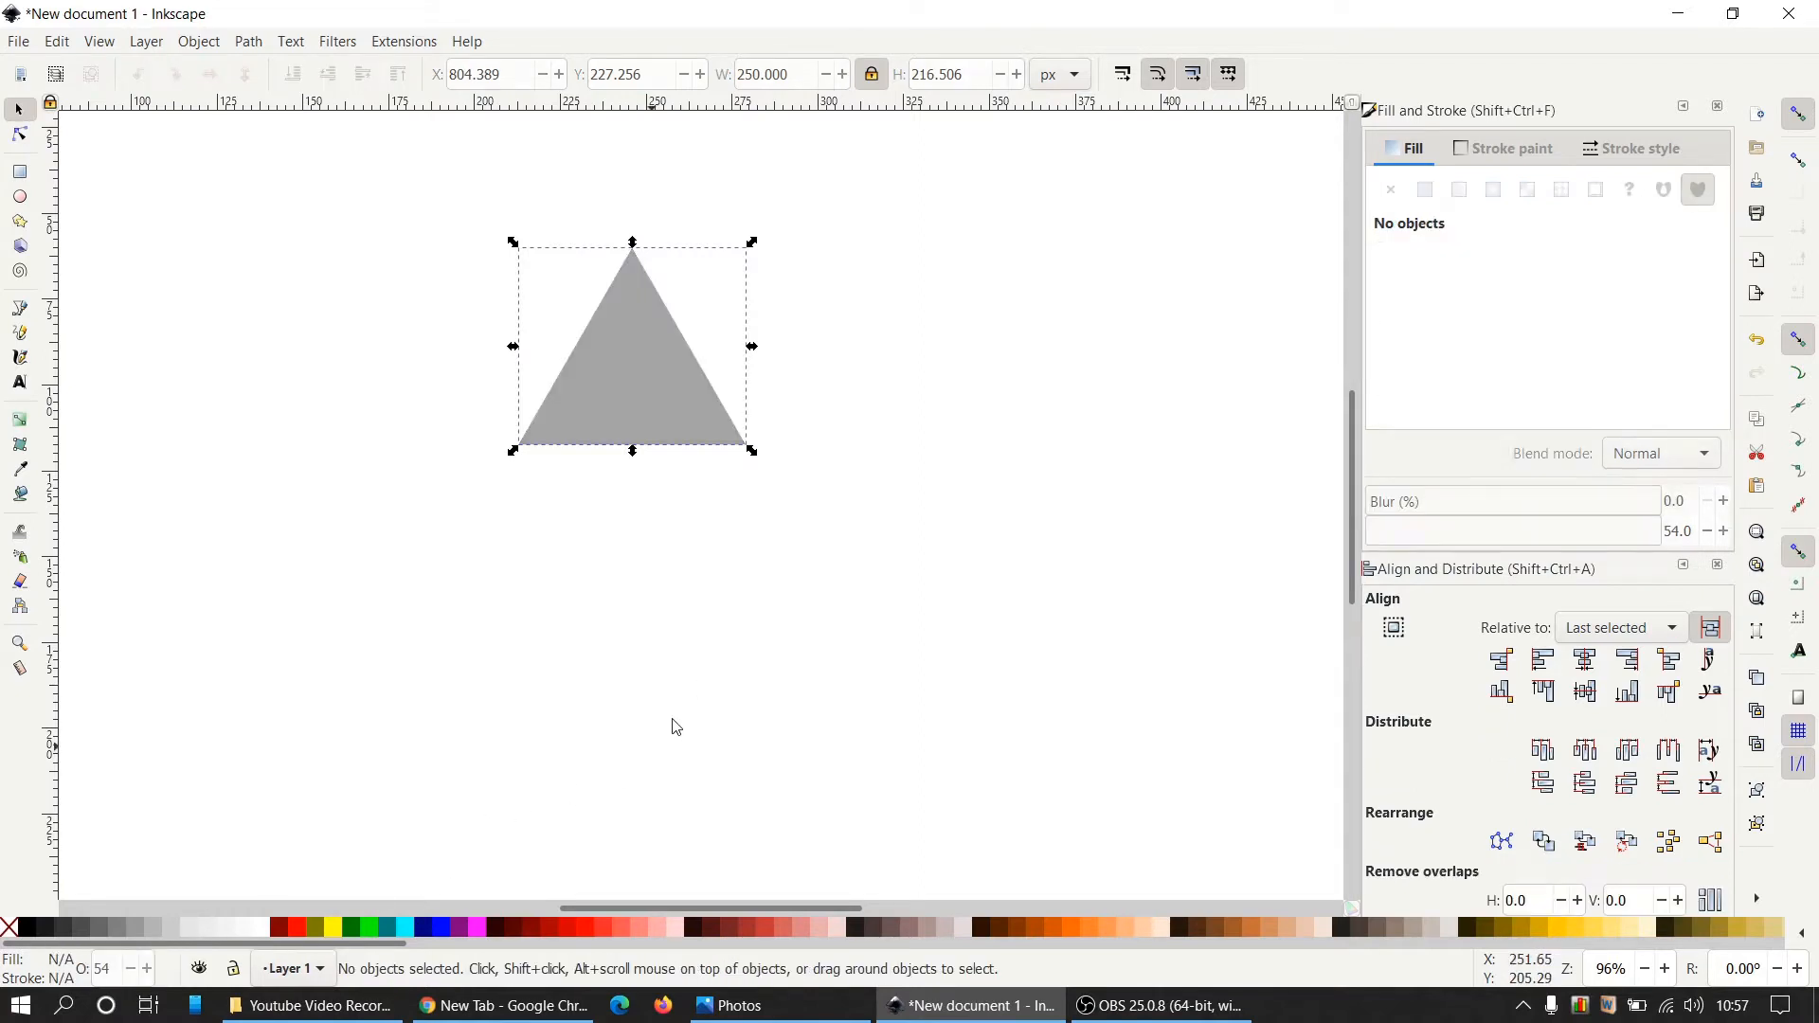
Duplicate the gray triangle, enlarge the copy to 600 px wide with locked proportions, and fill it with red (ff0000).
left_click(663, 396)
right_click(663, 396)
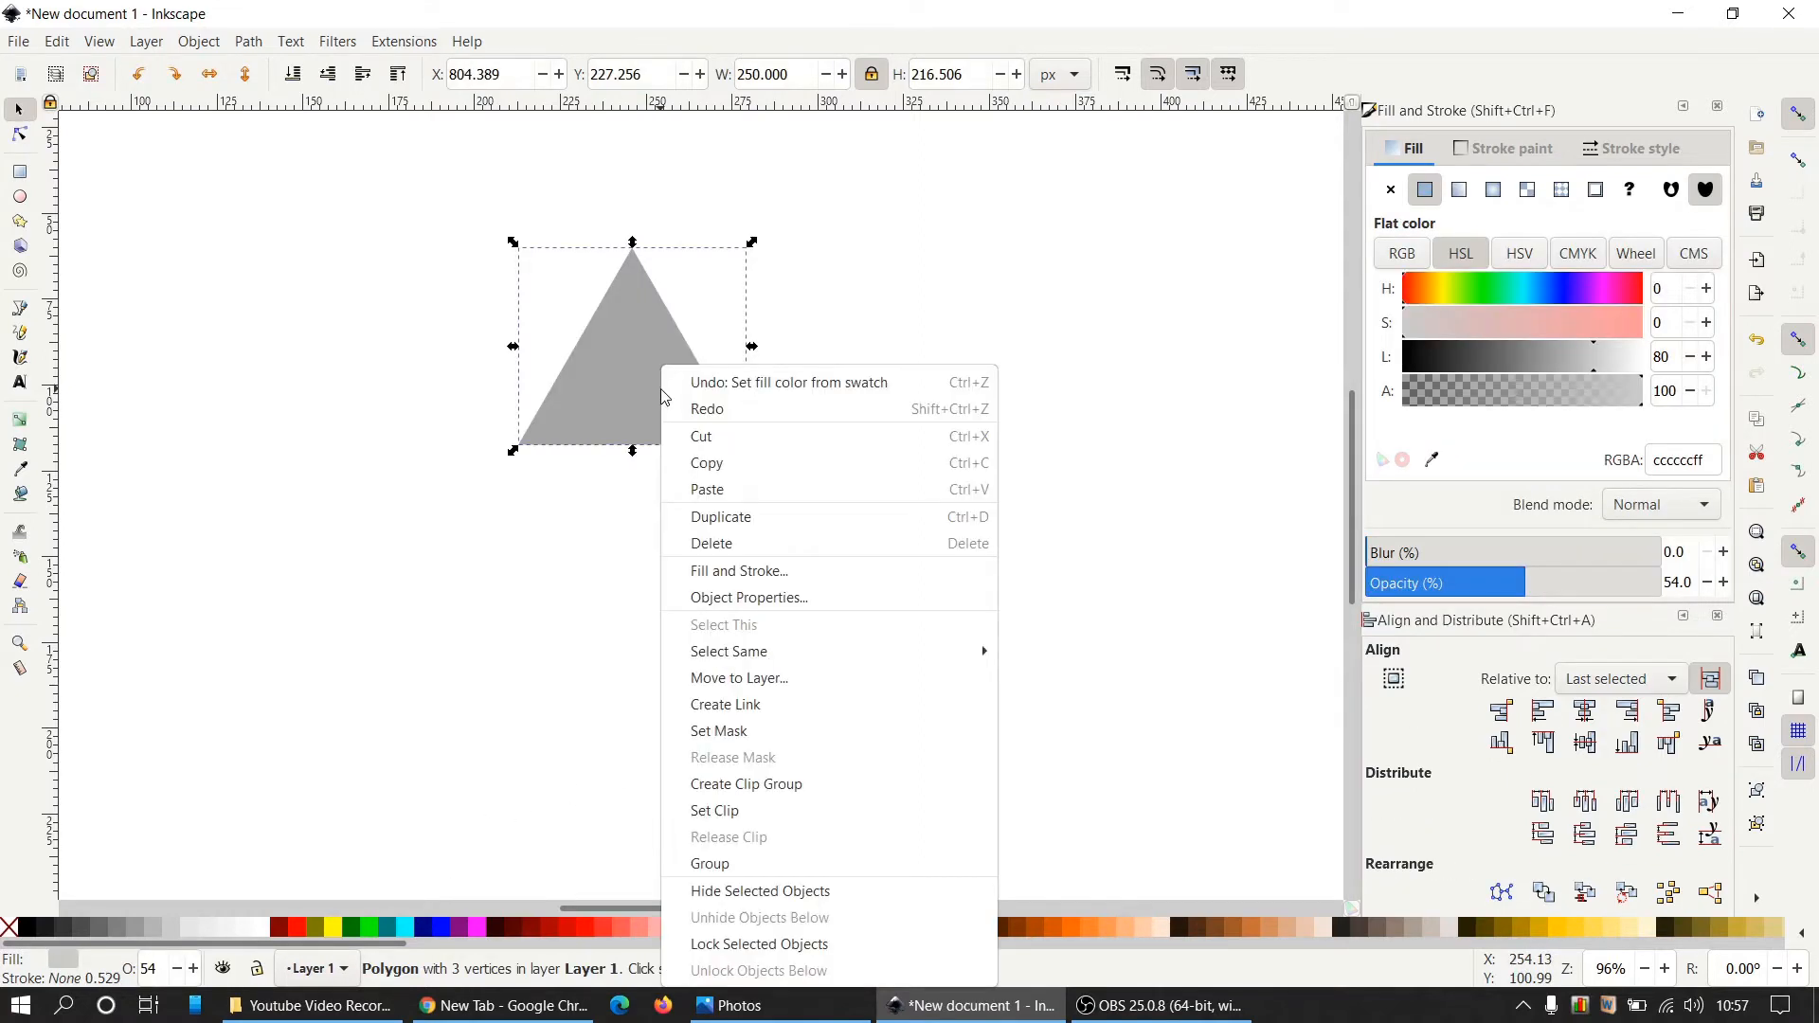
left_click(723, 517)
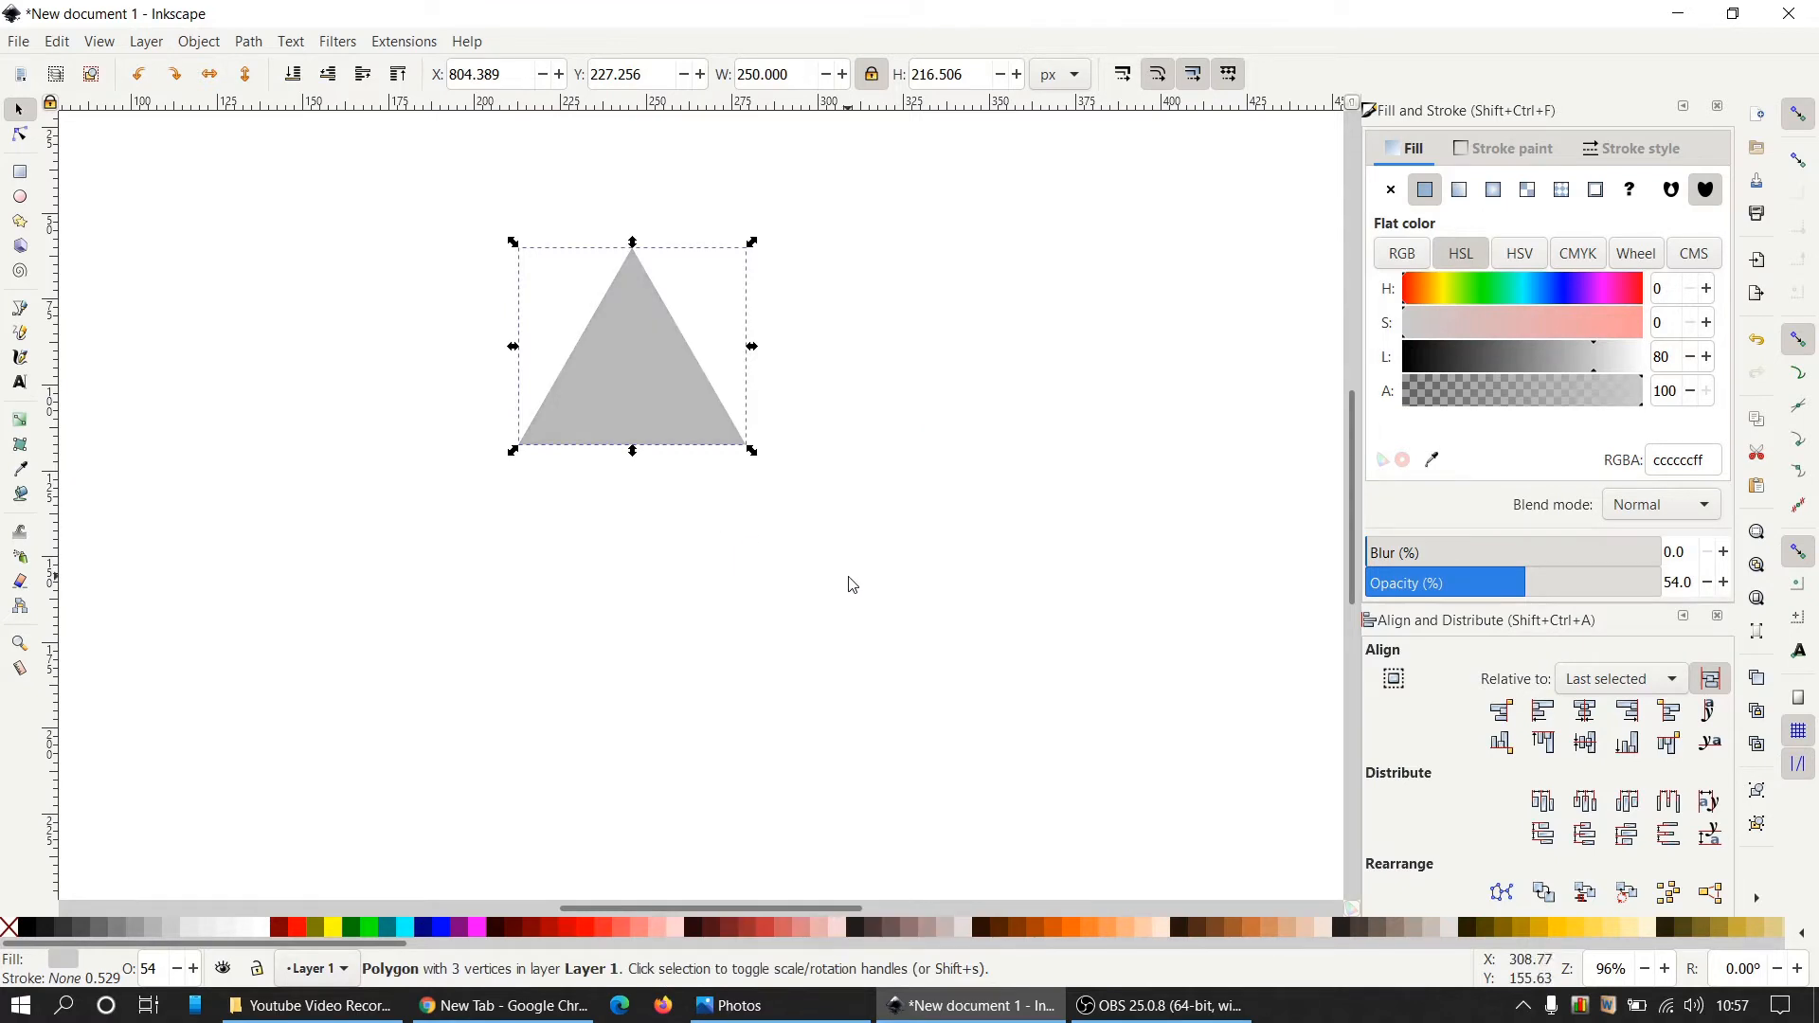
left_click_drag(804, 76, 734, 77)
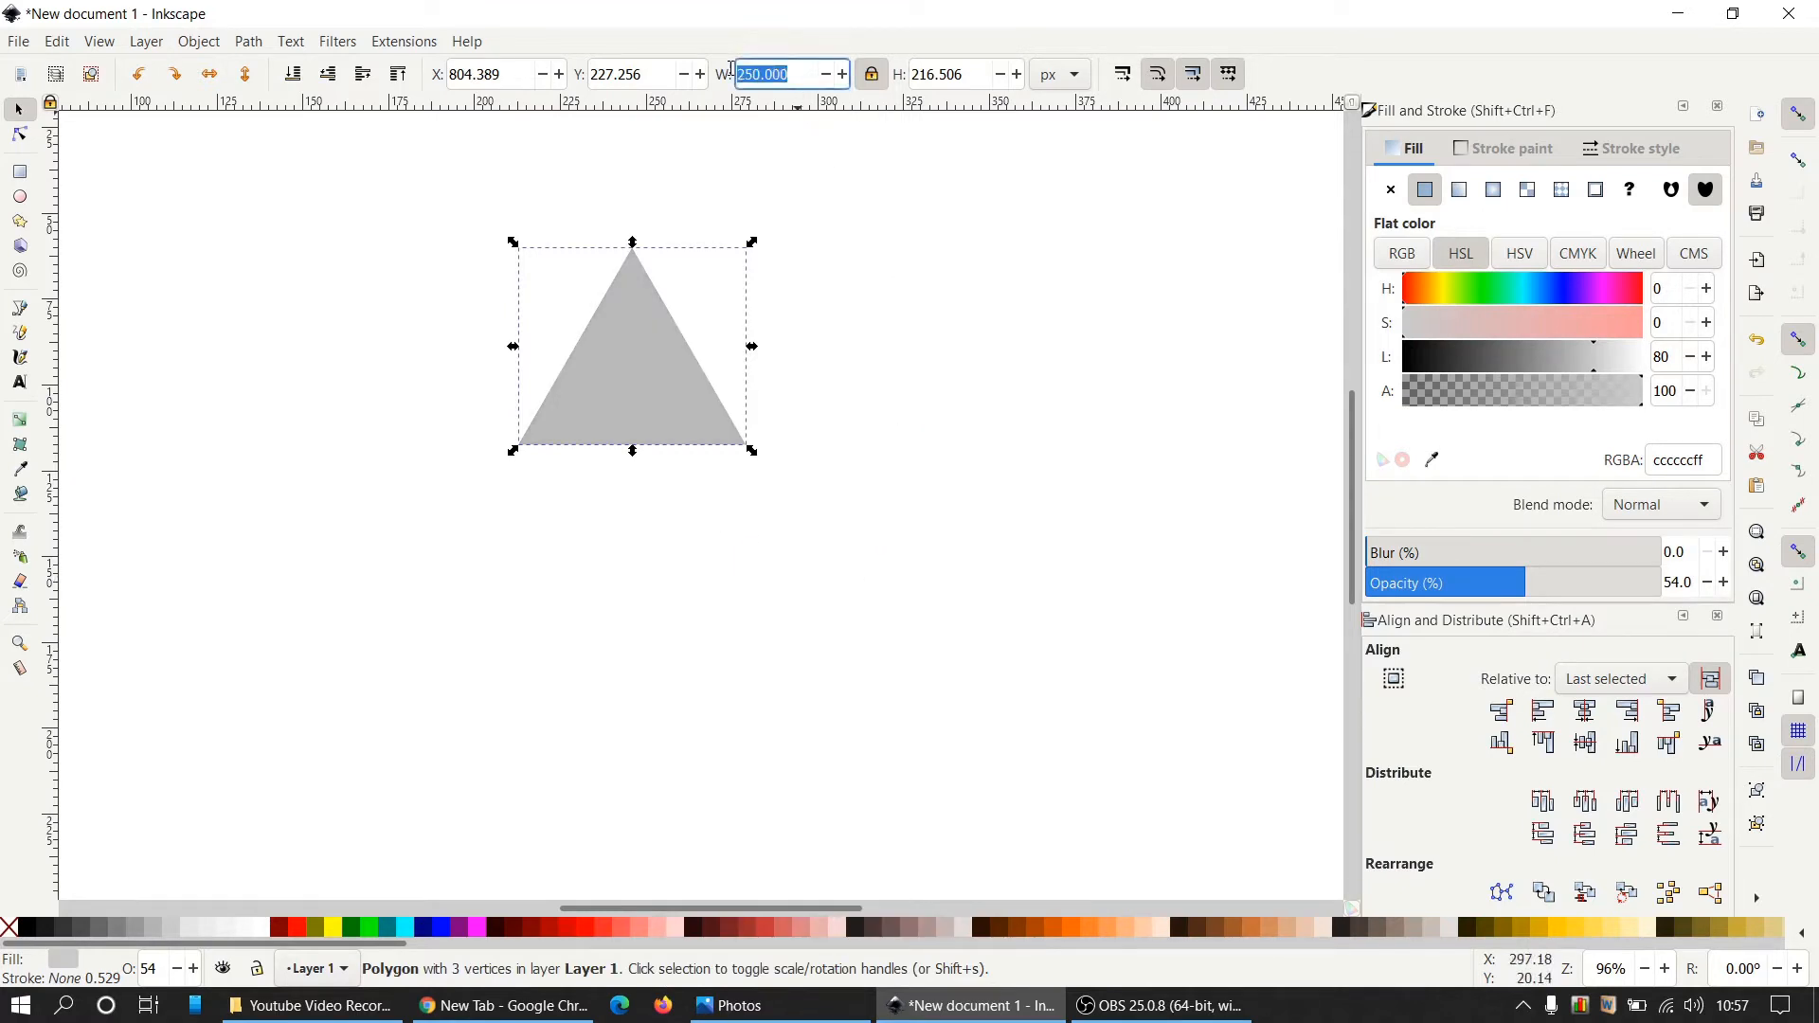
type("600")
key("Return")
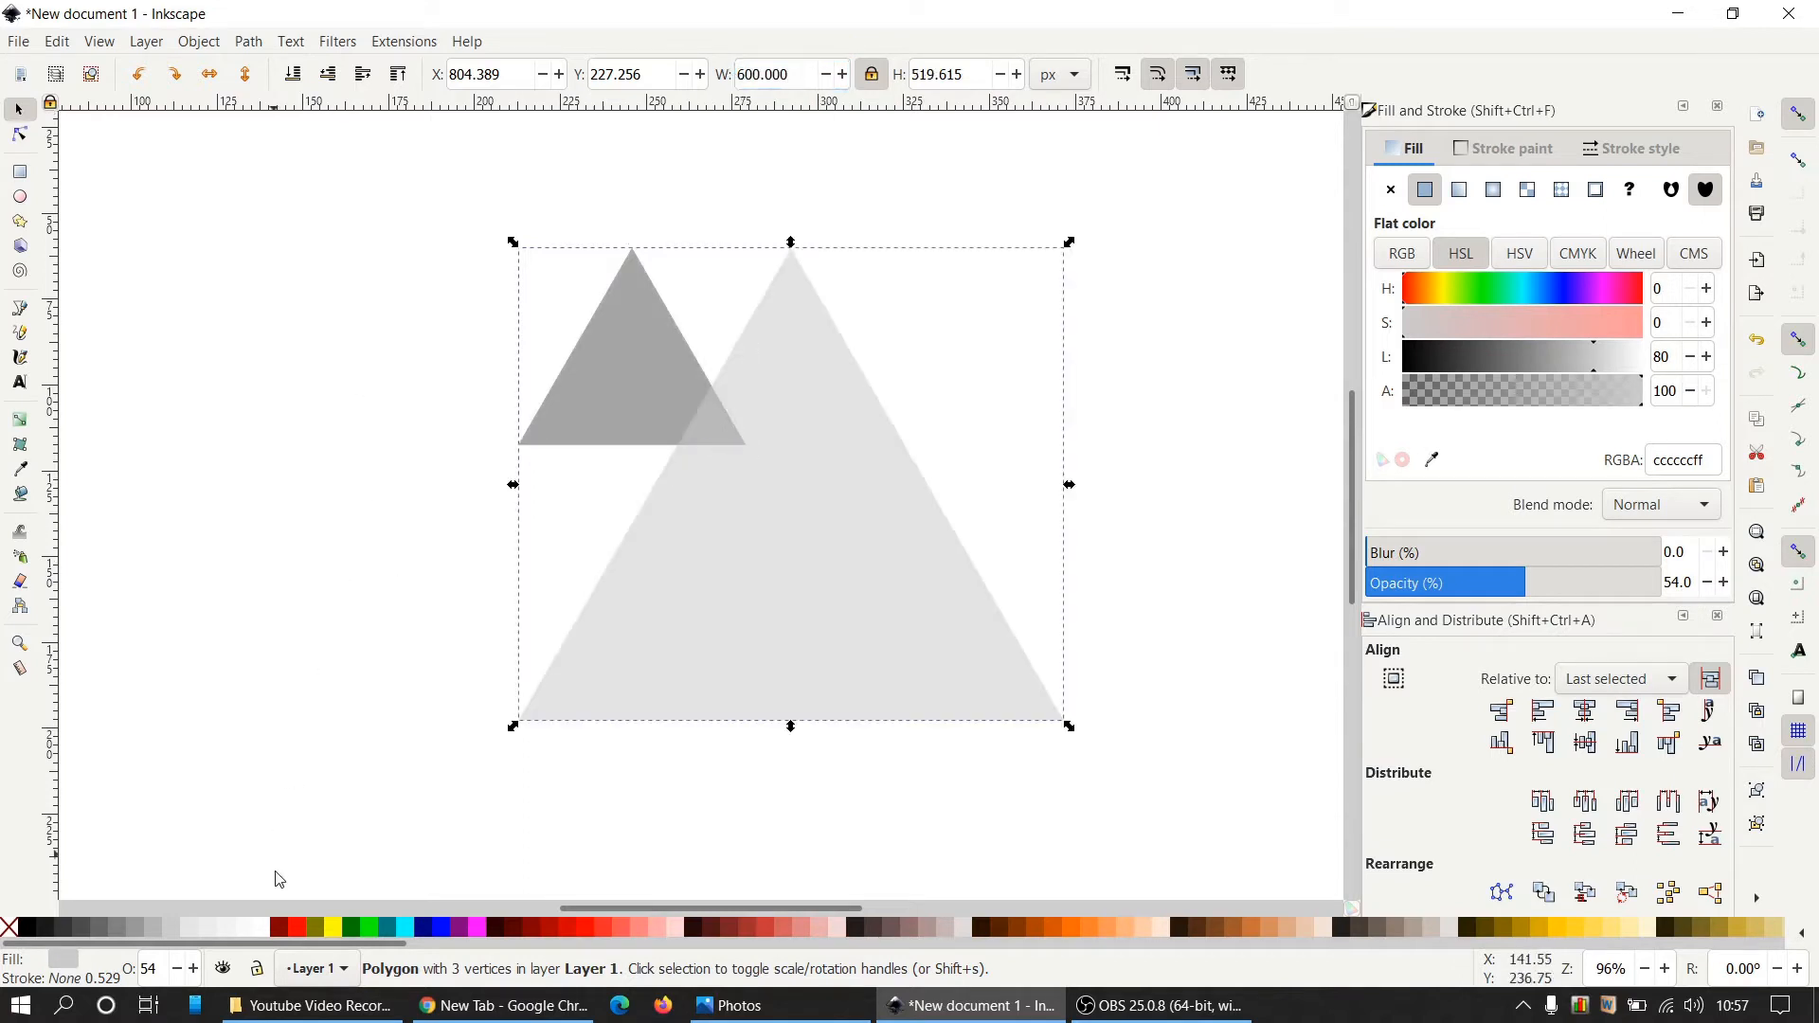
left_click(295, 934)
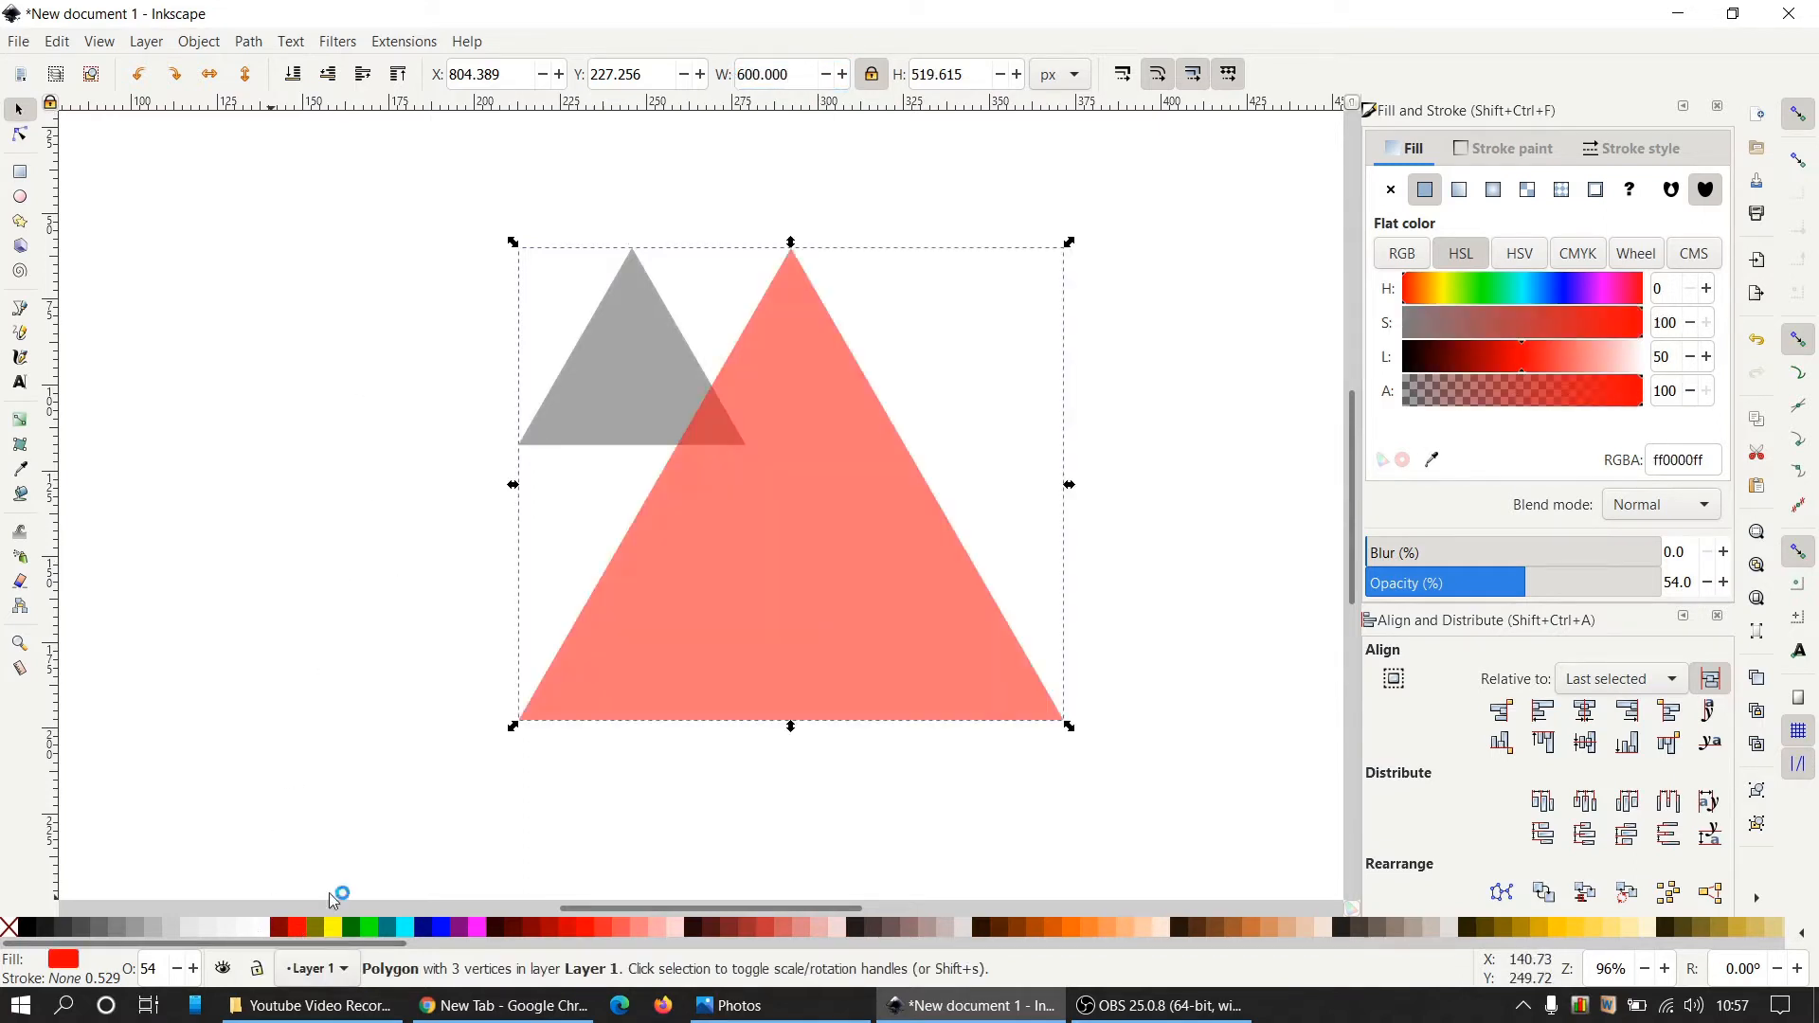
Align the large red triangle horizontally to the centre of the small gray triangle.
left_click(644, 398, "shift")
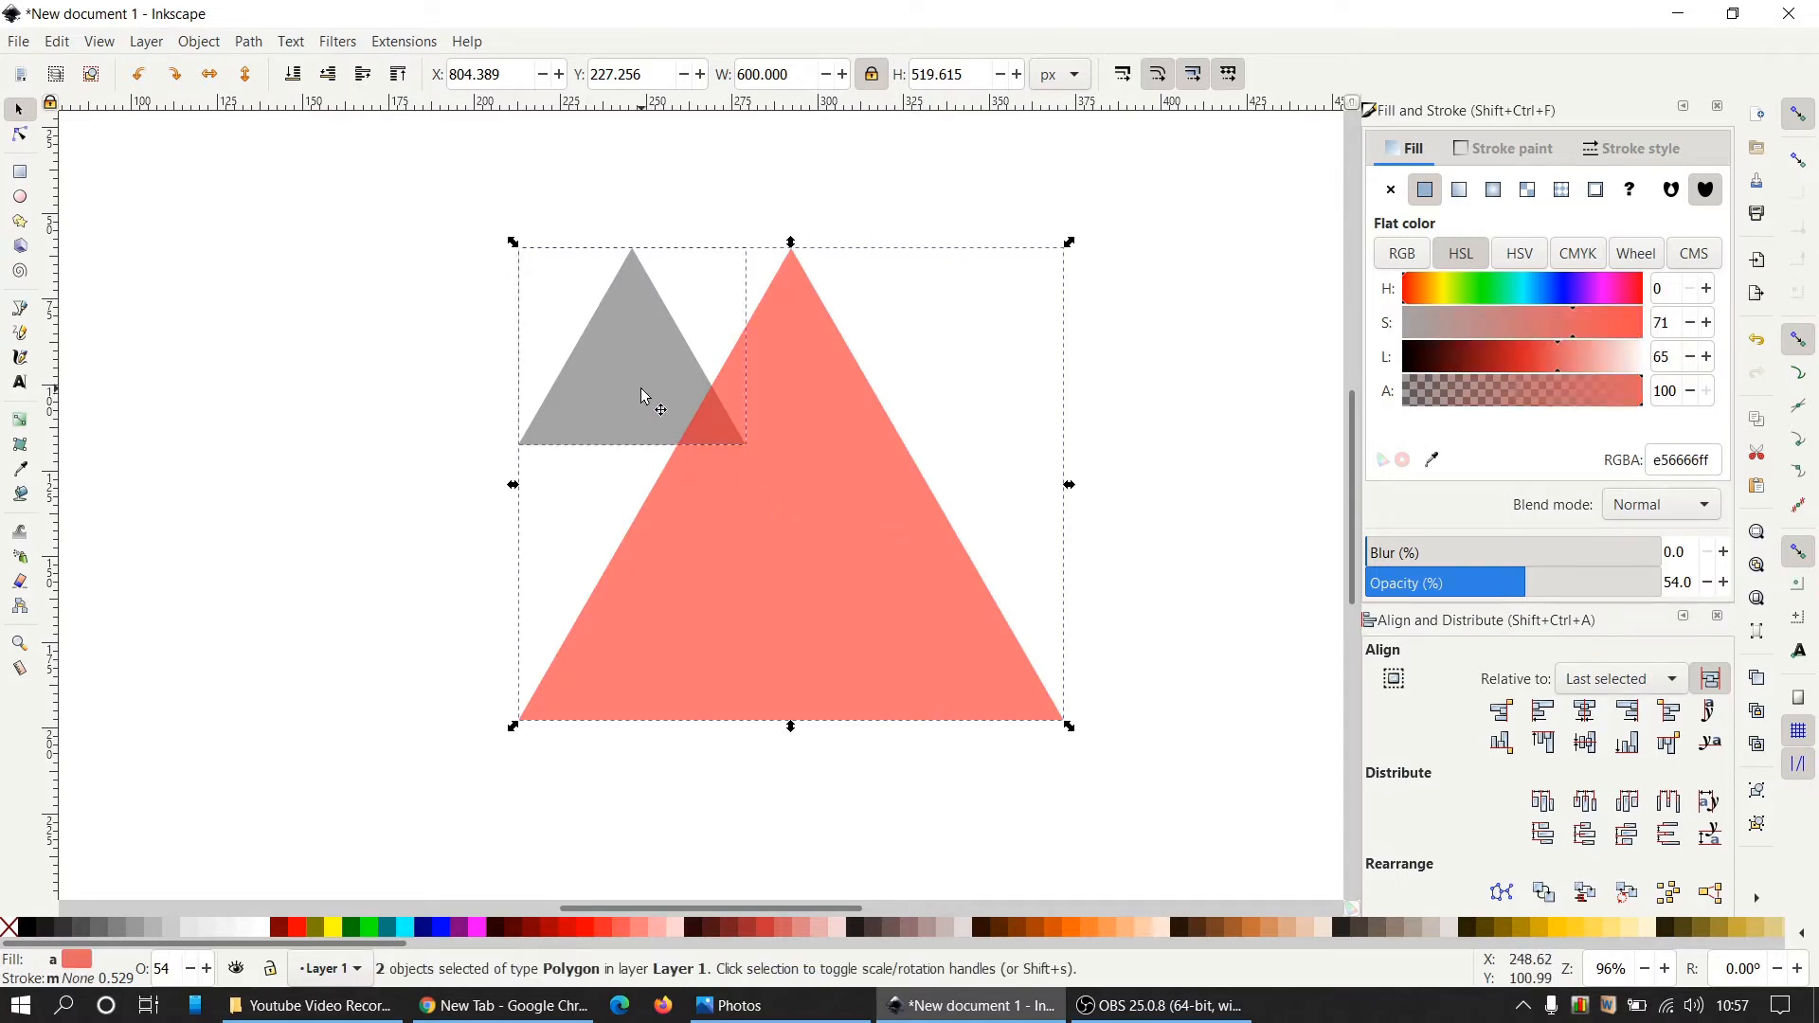
left_click(1594, 717)
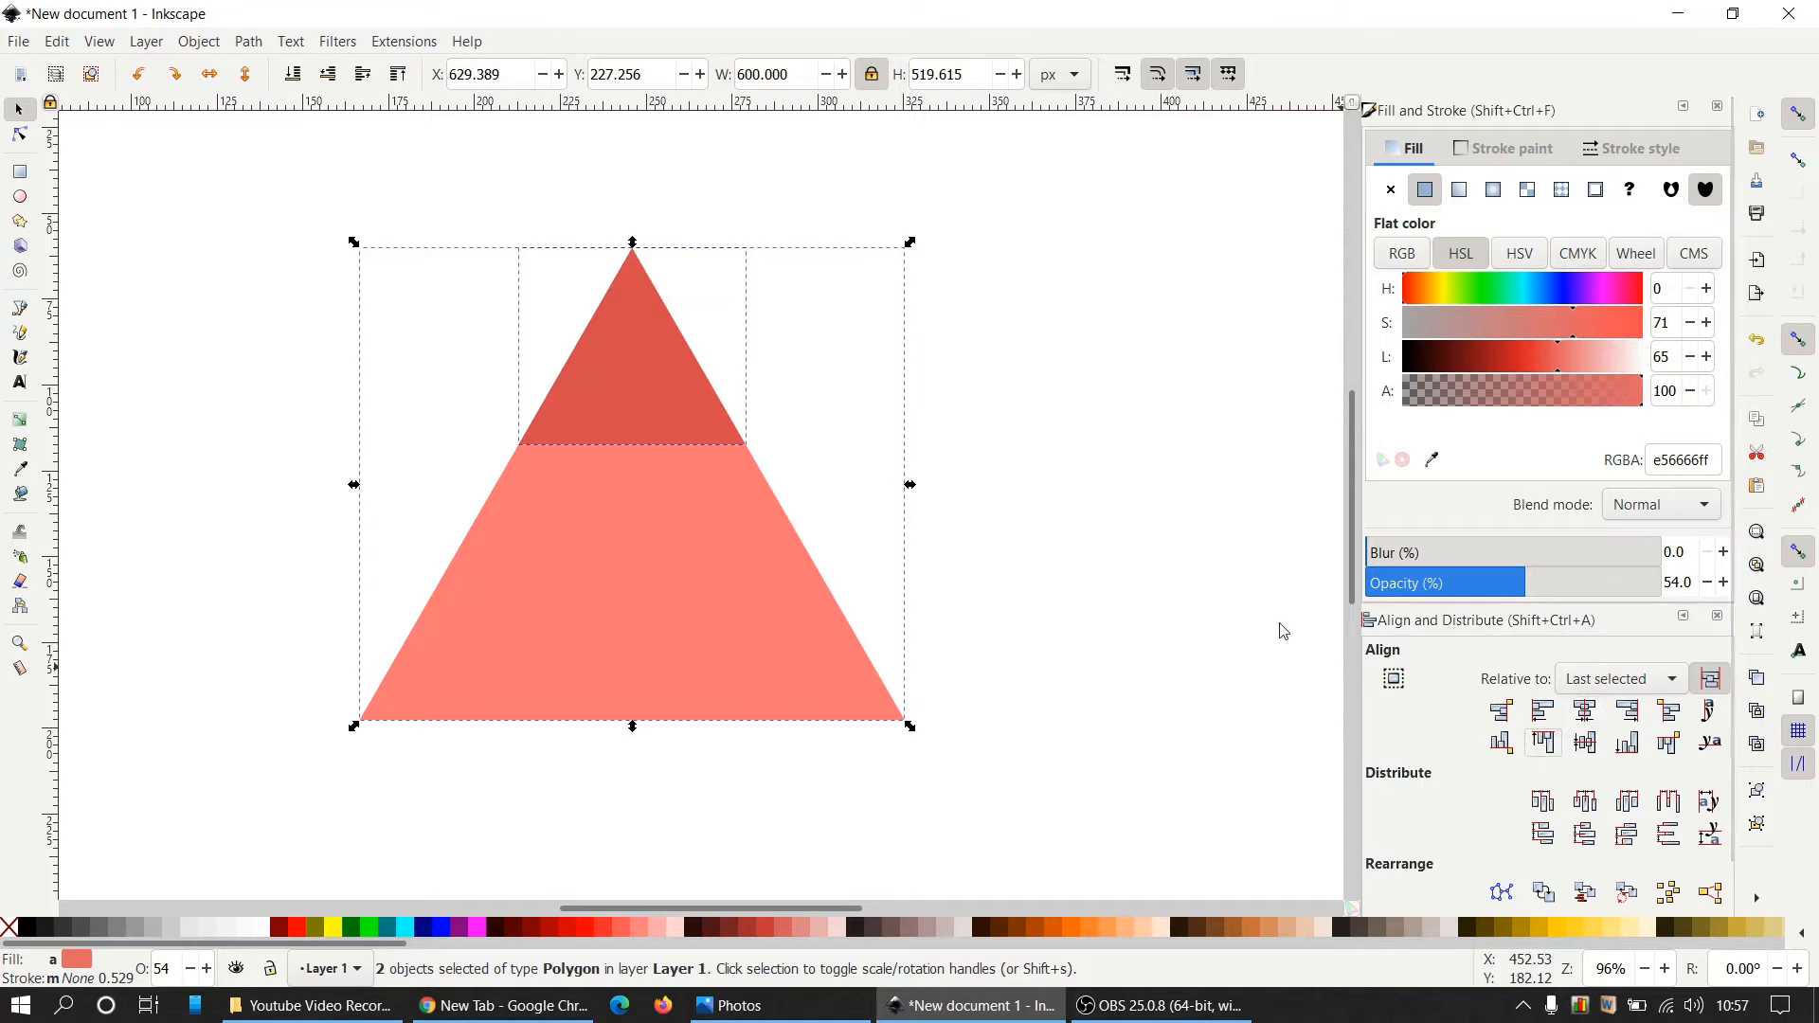
key("Escape")
Lower the large red triangle to the bottom of the stack, behind both small triangles.
left_click(673, 605)
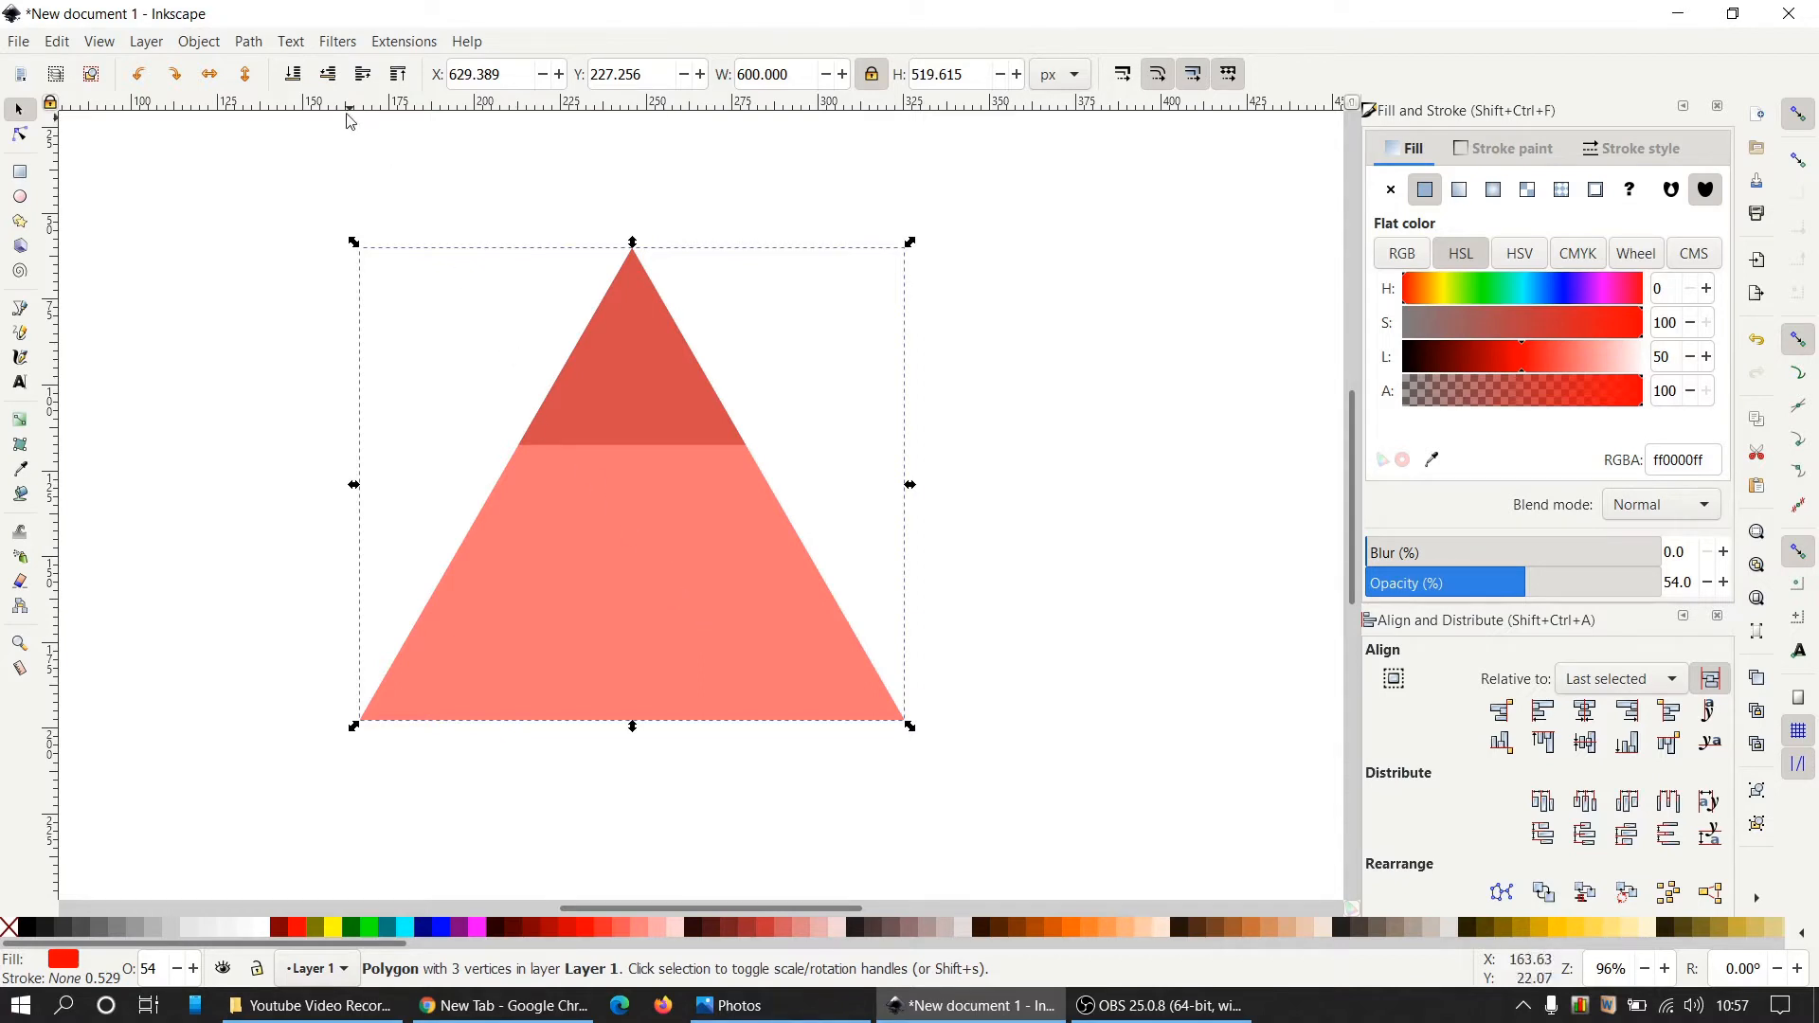
left_click(300, 85)
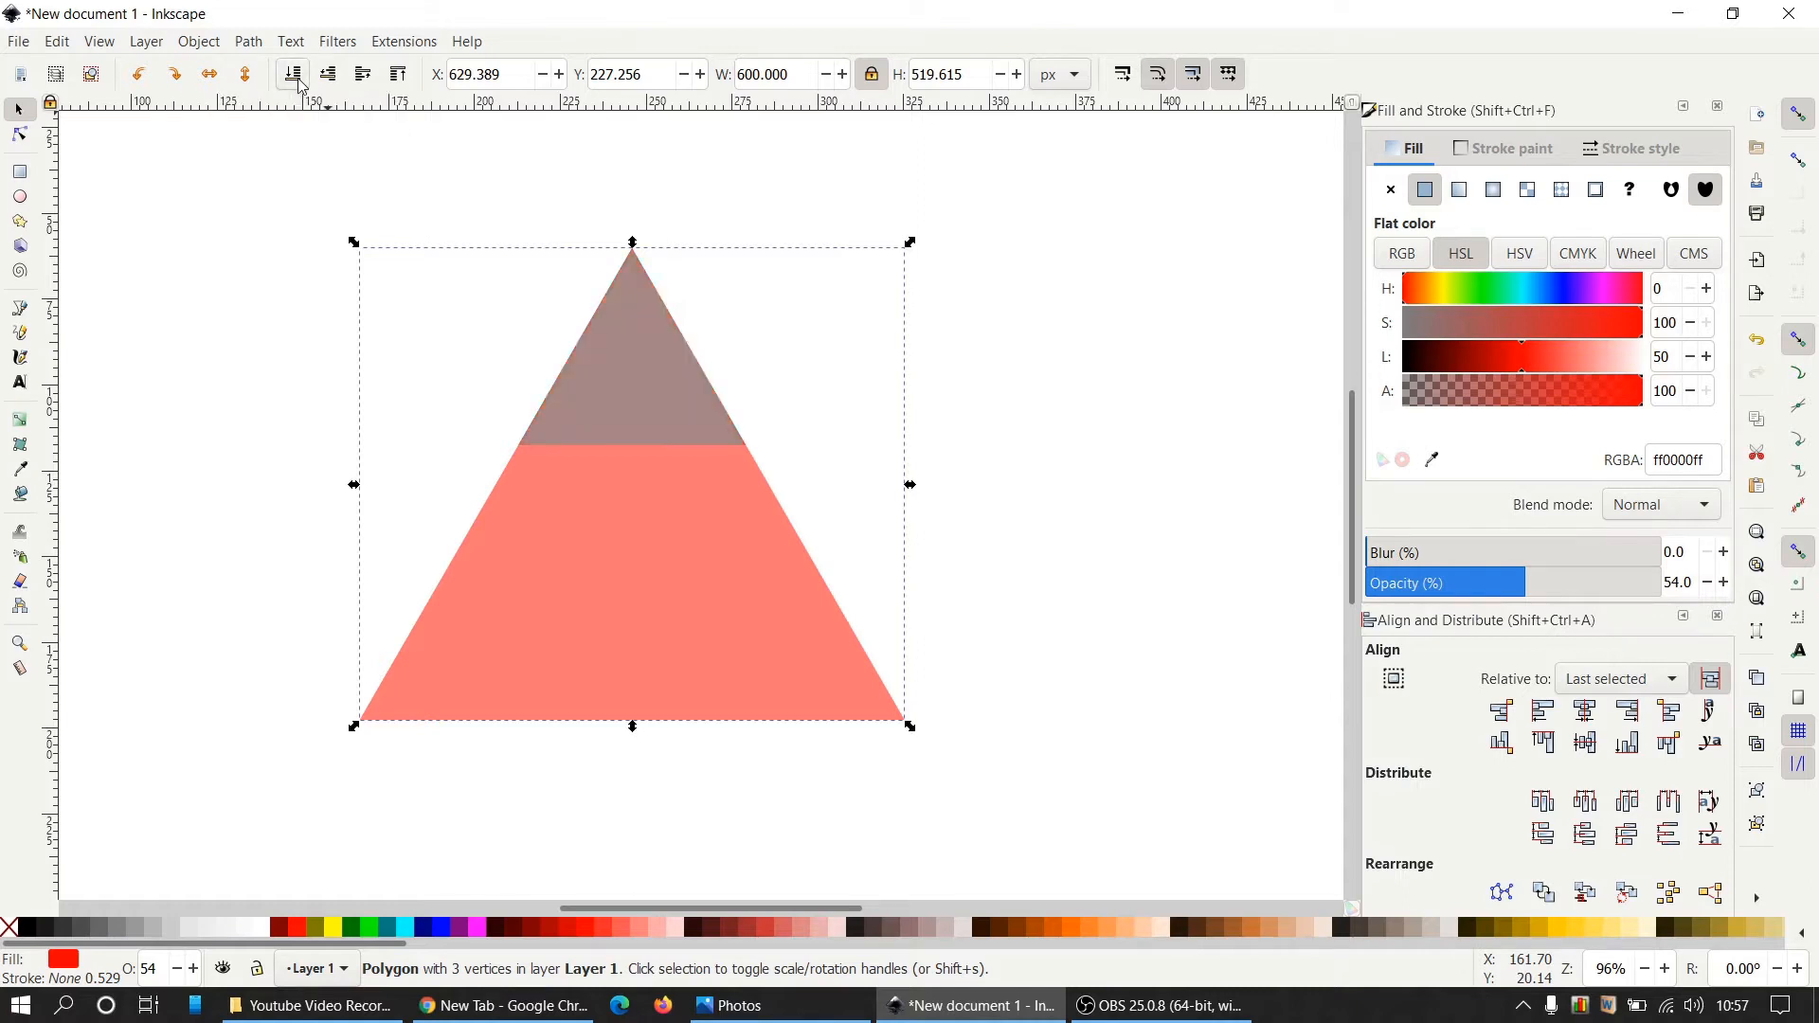
left_click(1113, 674)
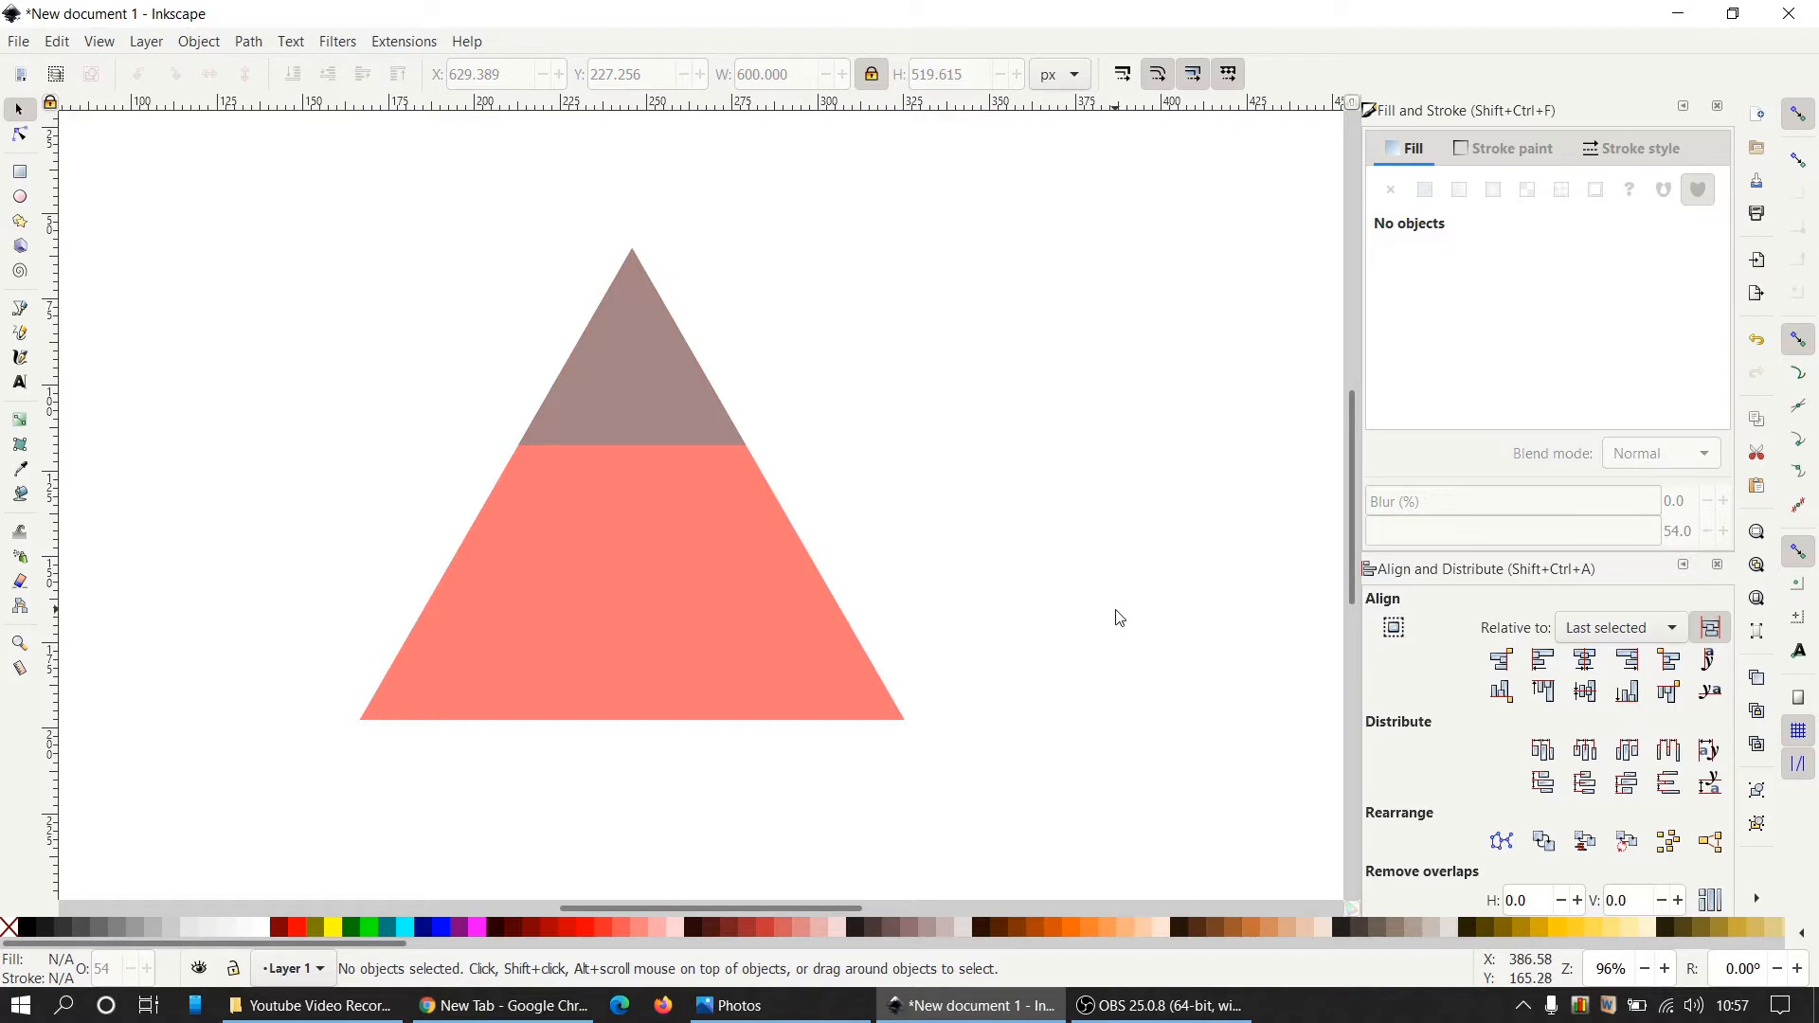
Nudge the small gray triangle 30 px to the right of the black one and deselect it.
left_click(621, 407)
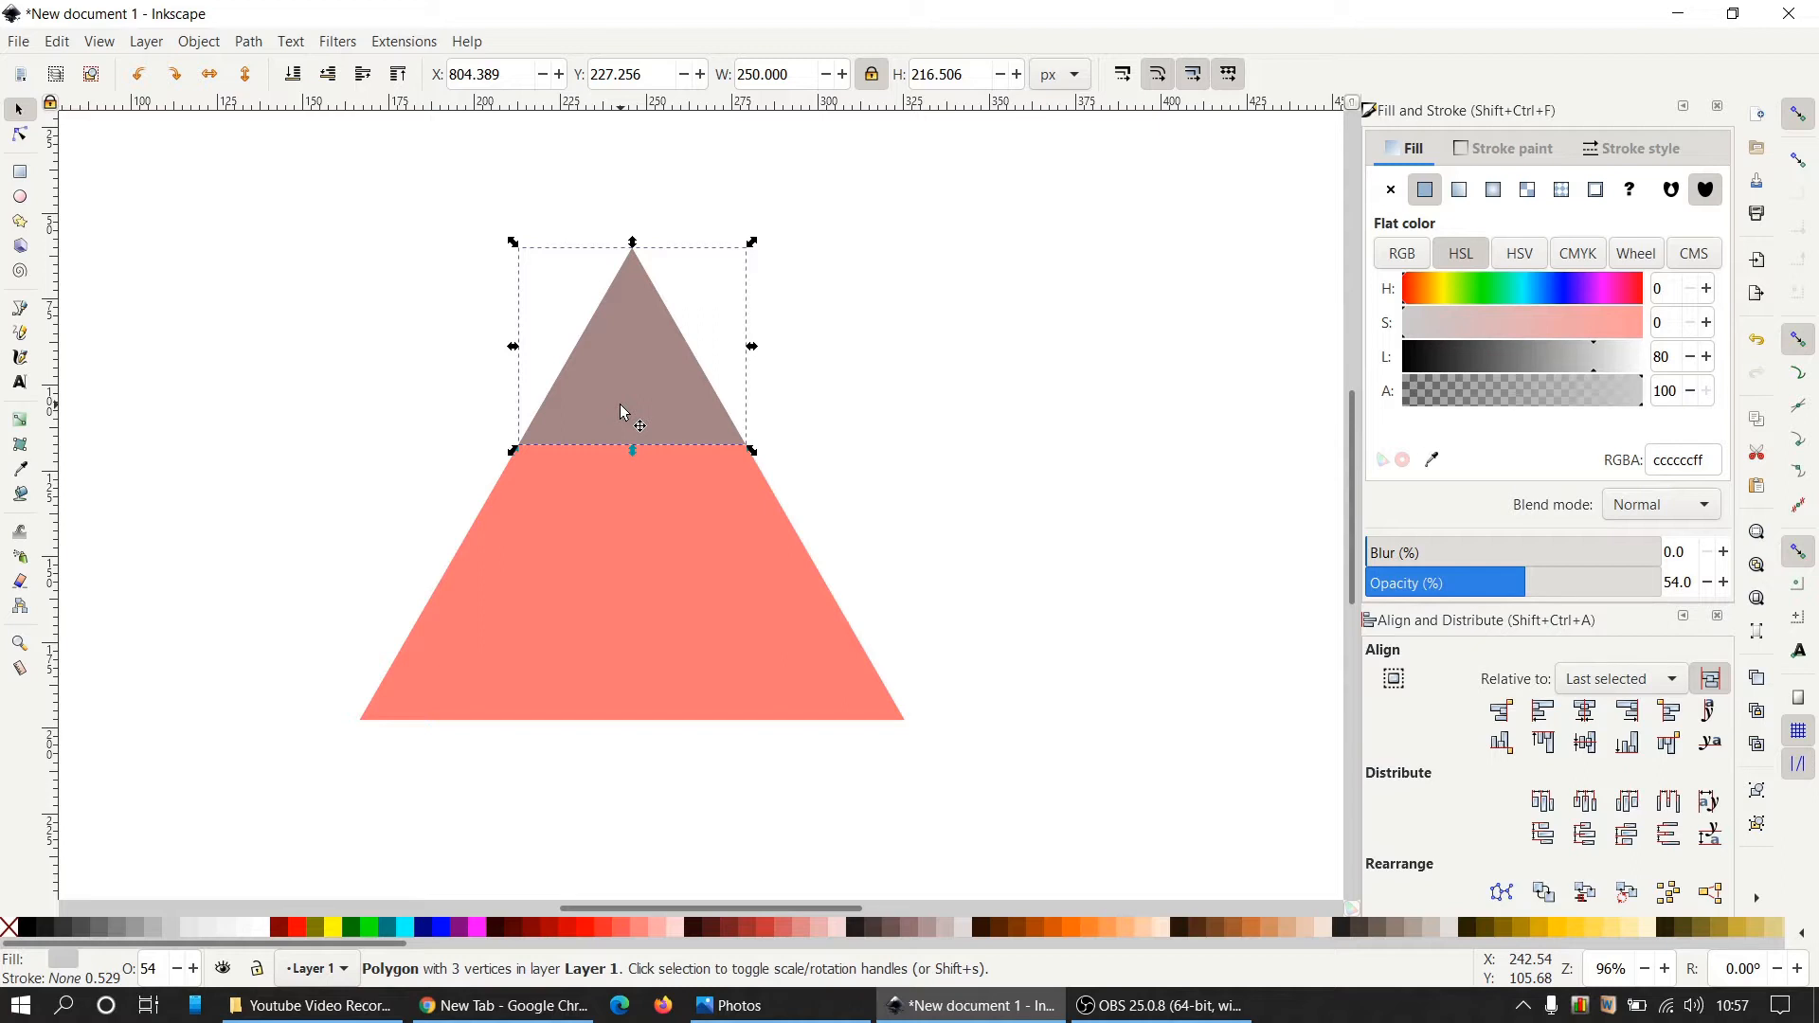
key("Right")
key("Right")
key("Right")
key("Right")
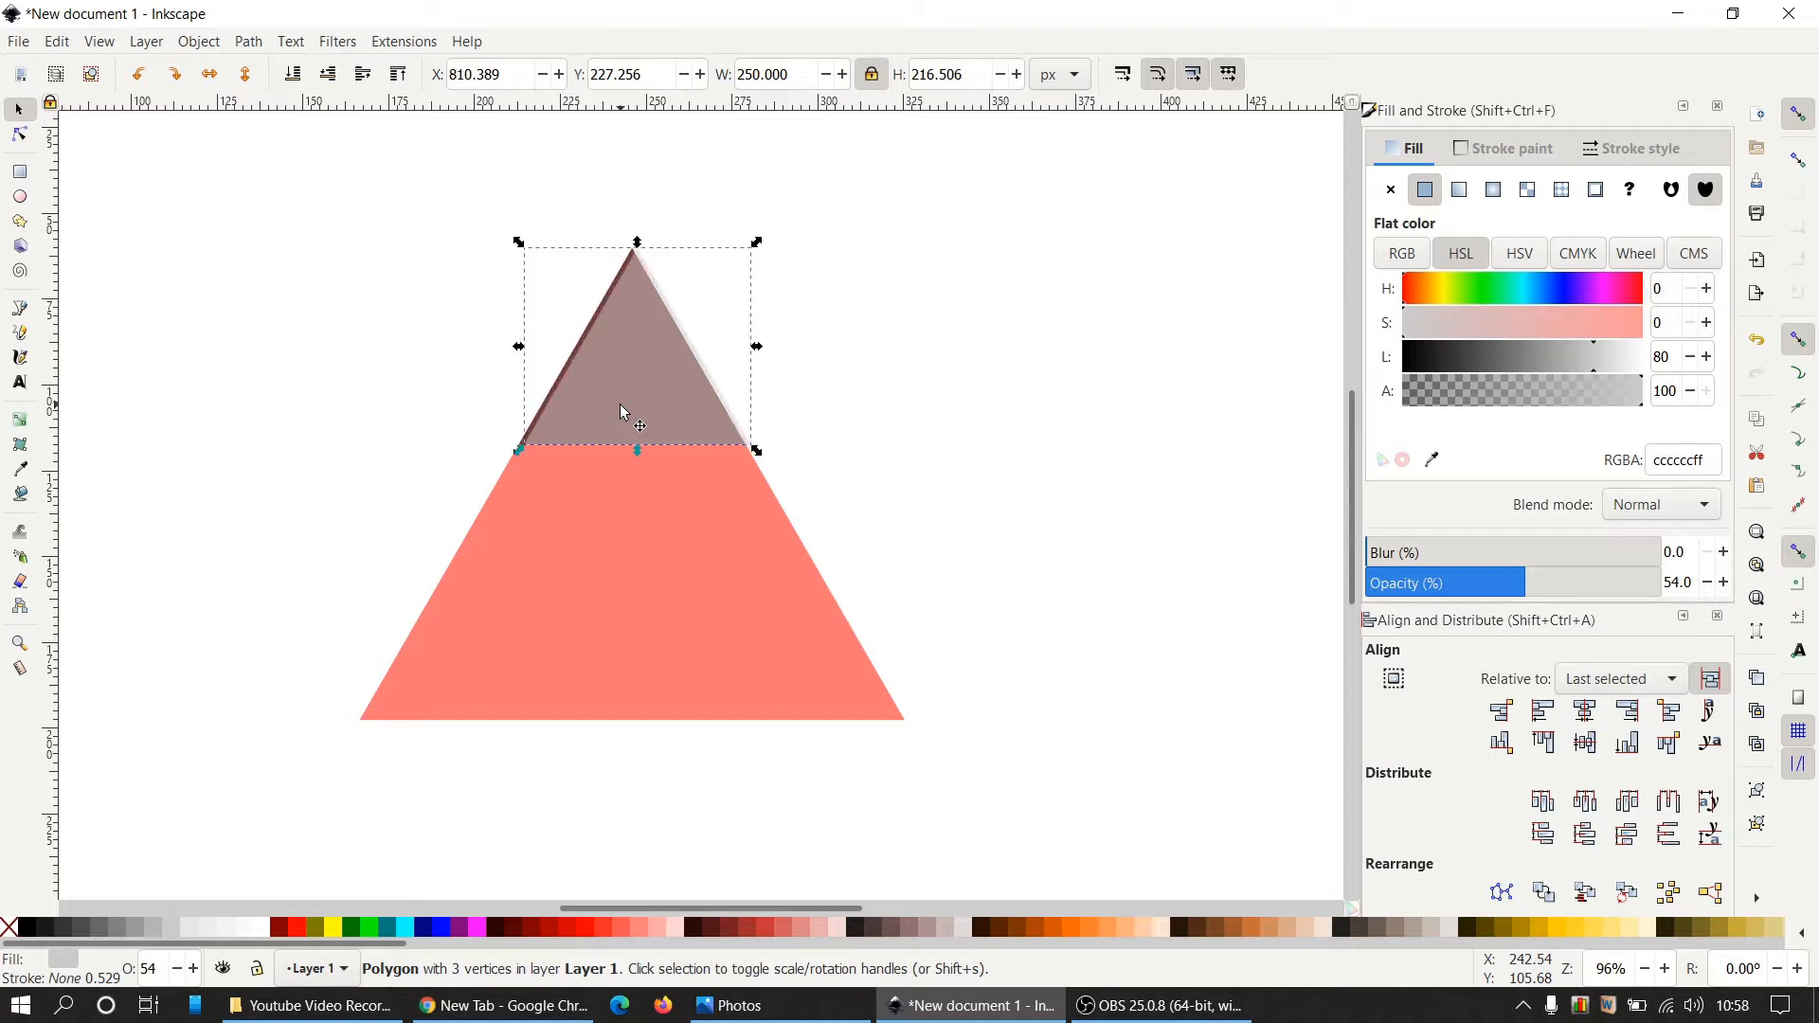
key("Right")
key("Right")
key("Right")
key("Right")
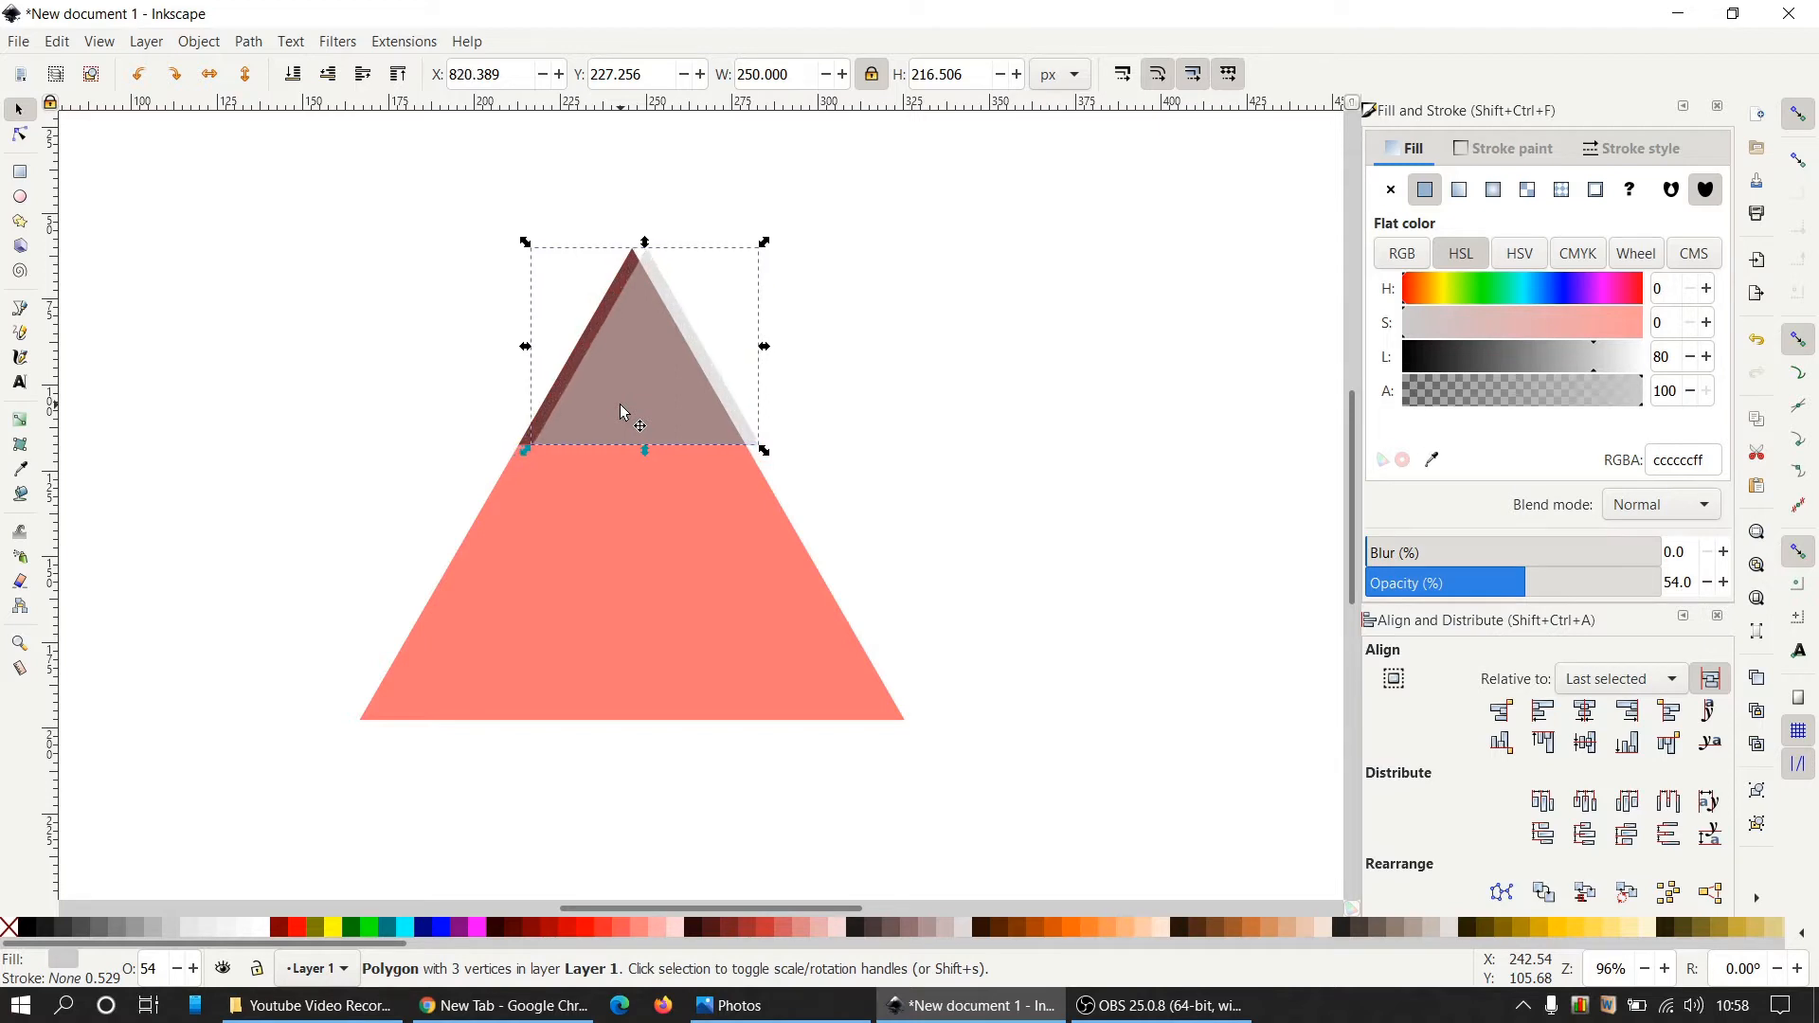
key("Right")
key("Right")
key("Right")
key("Right")
key("Right")
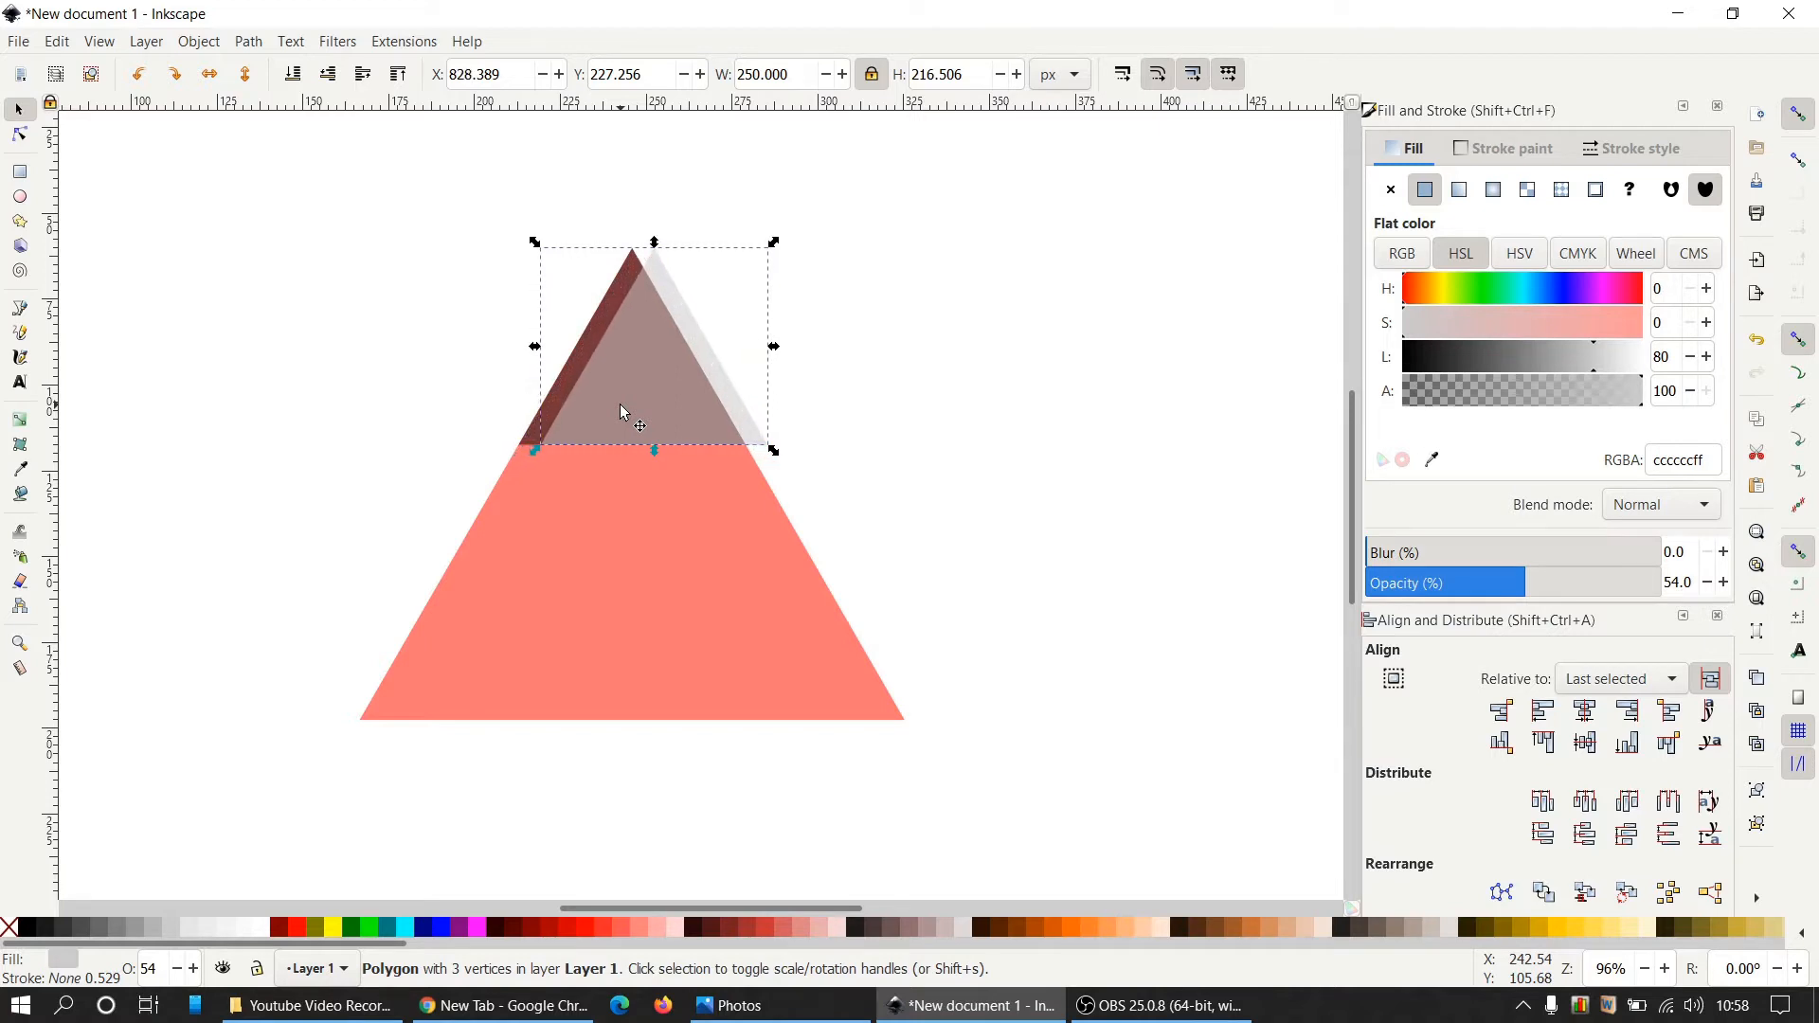
key("Right")
key("Right")
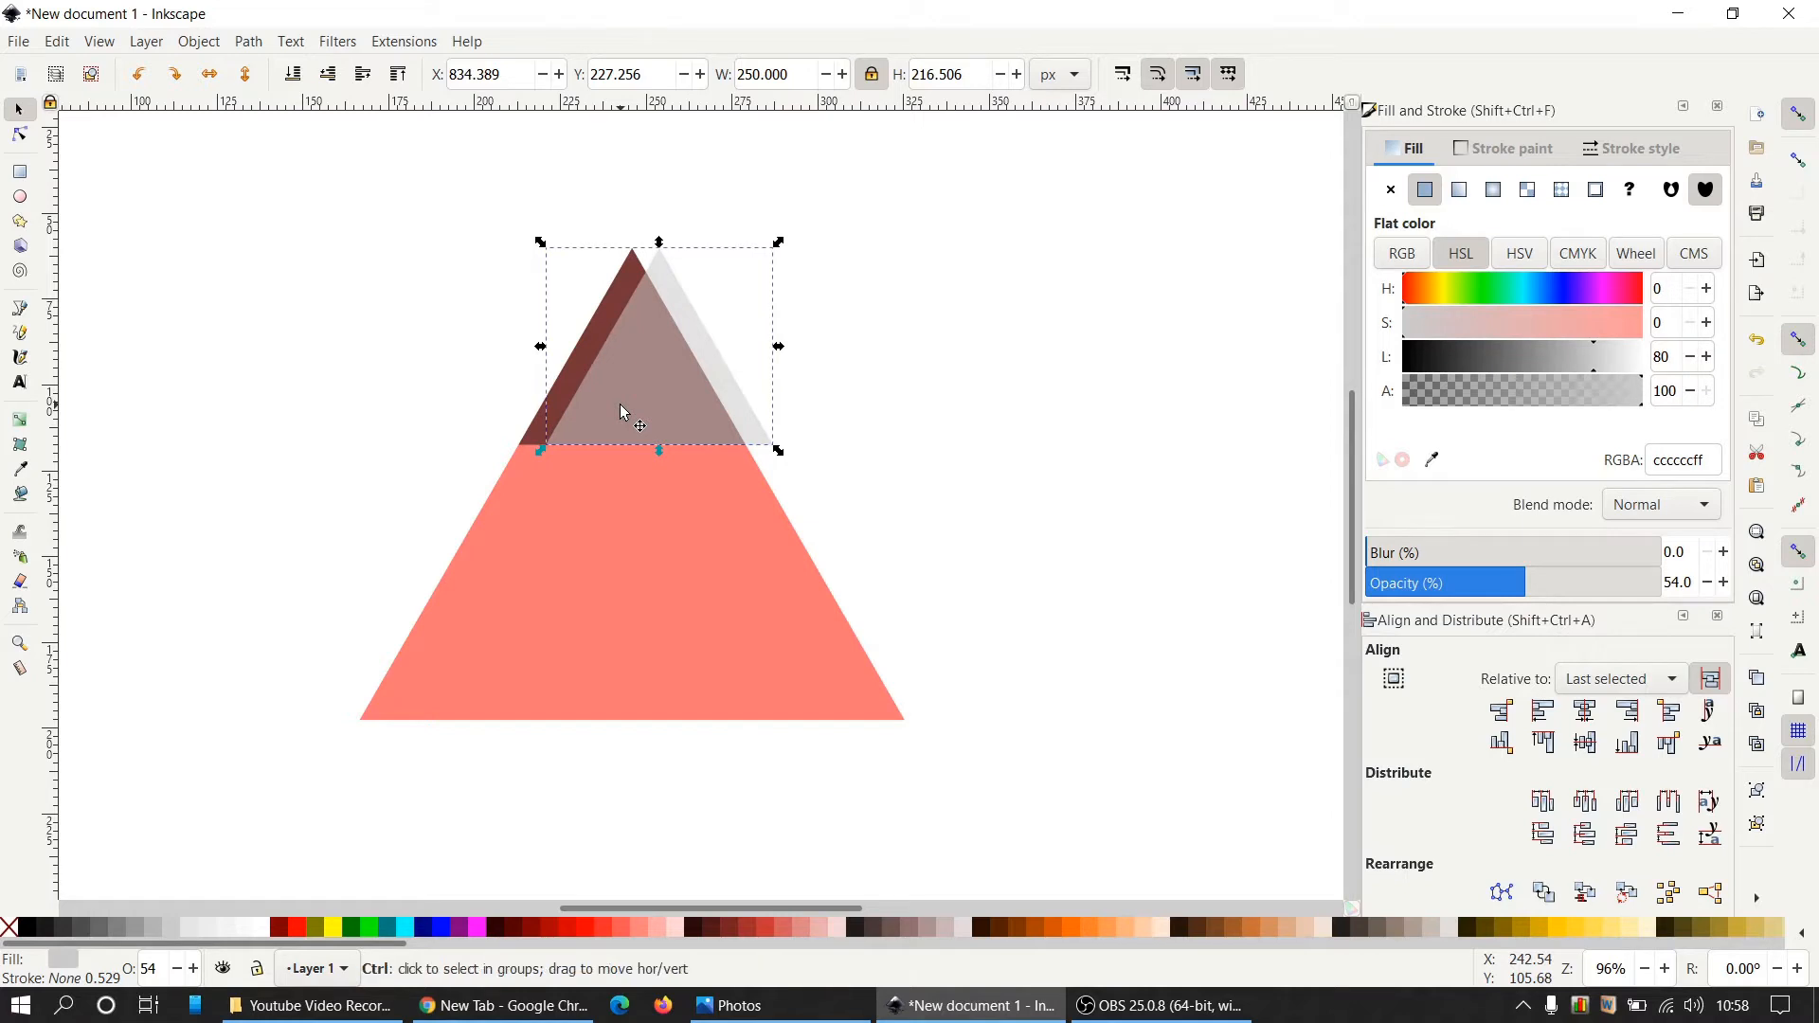
scroll(606, 417, "up", 2, "ctrl")
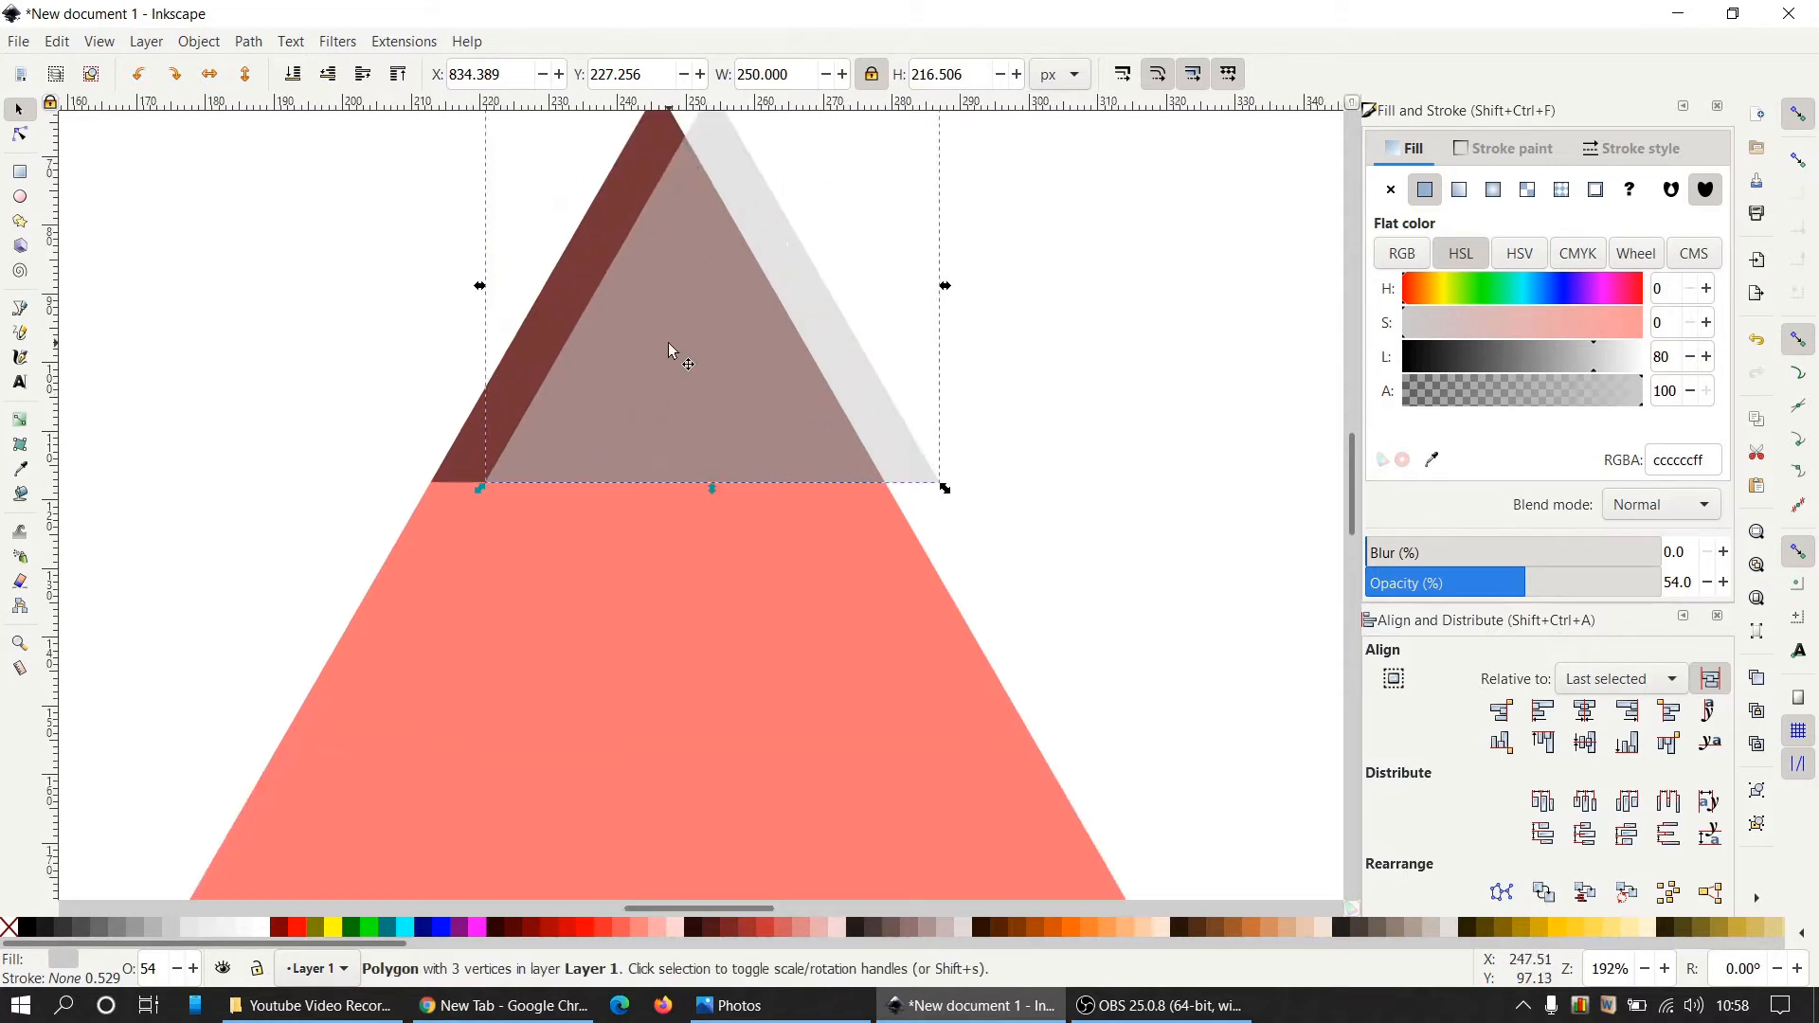
scroll(674, 353, "up", 4)
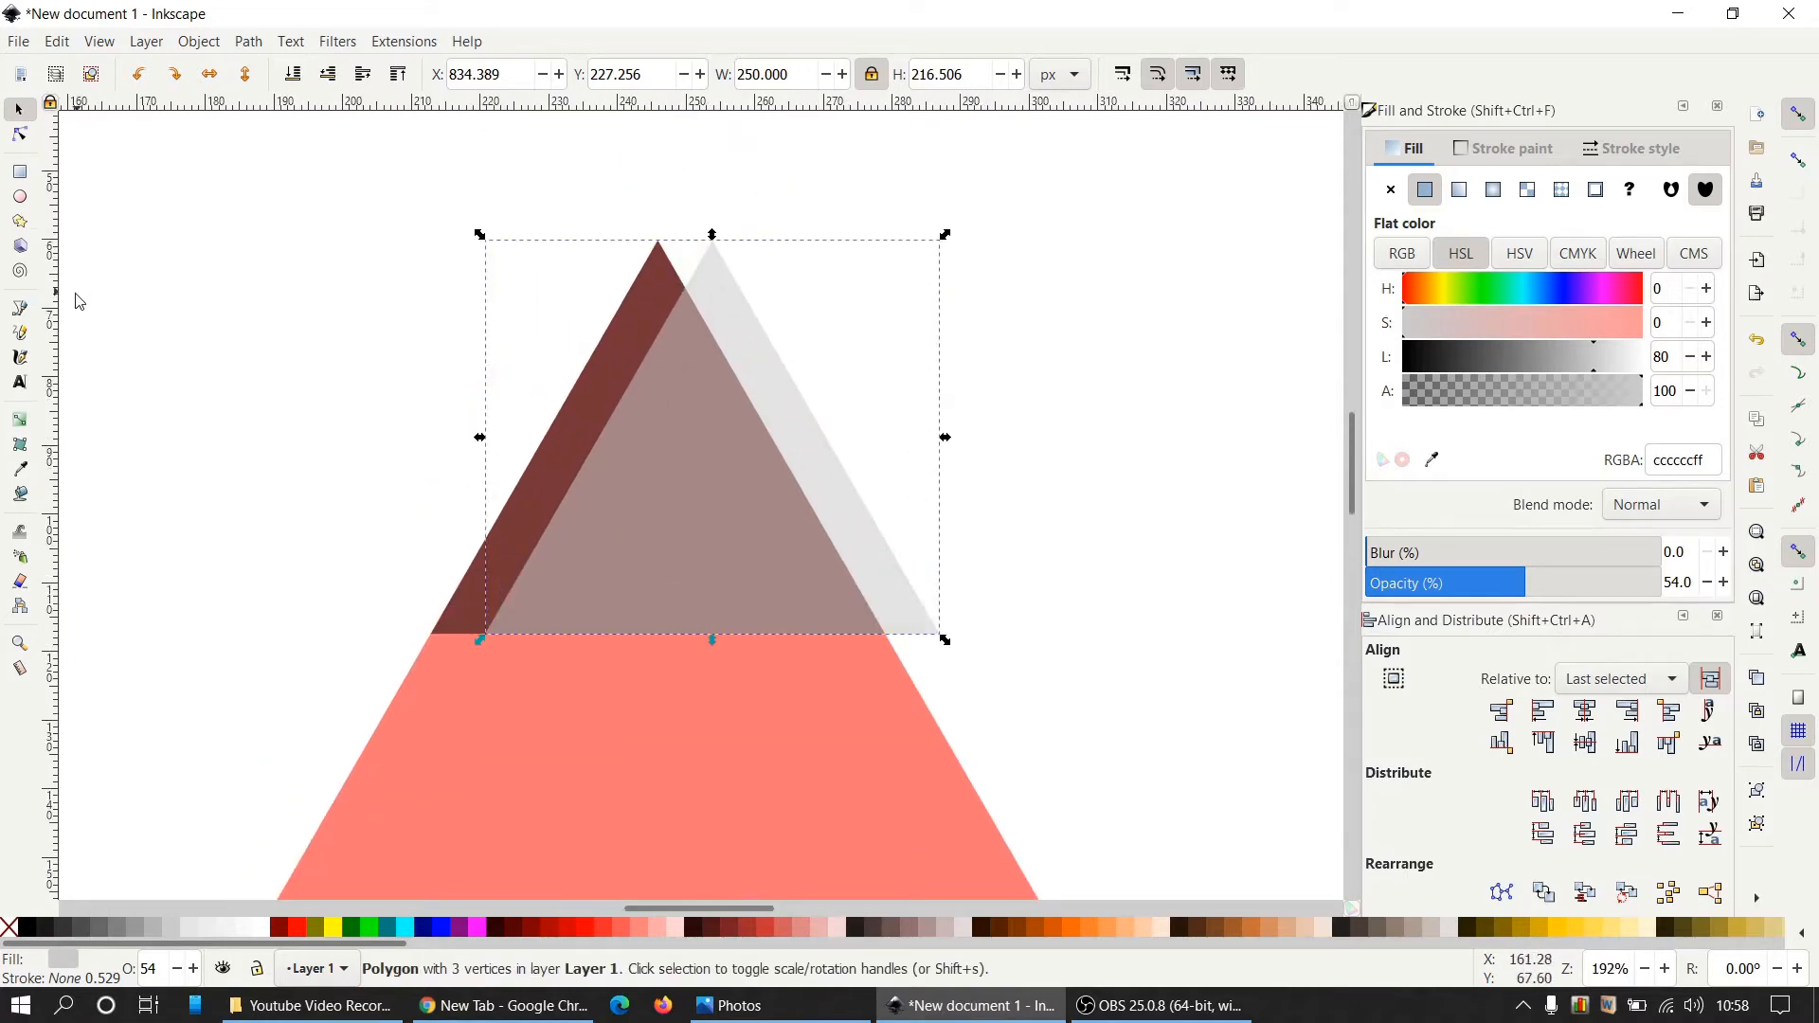
left_click(175, 326)
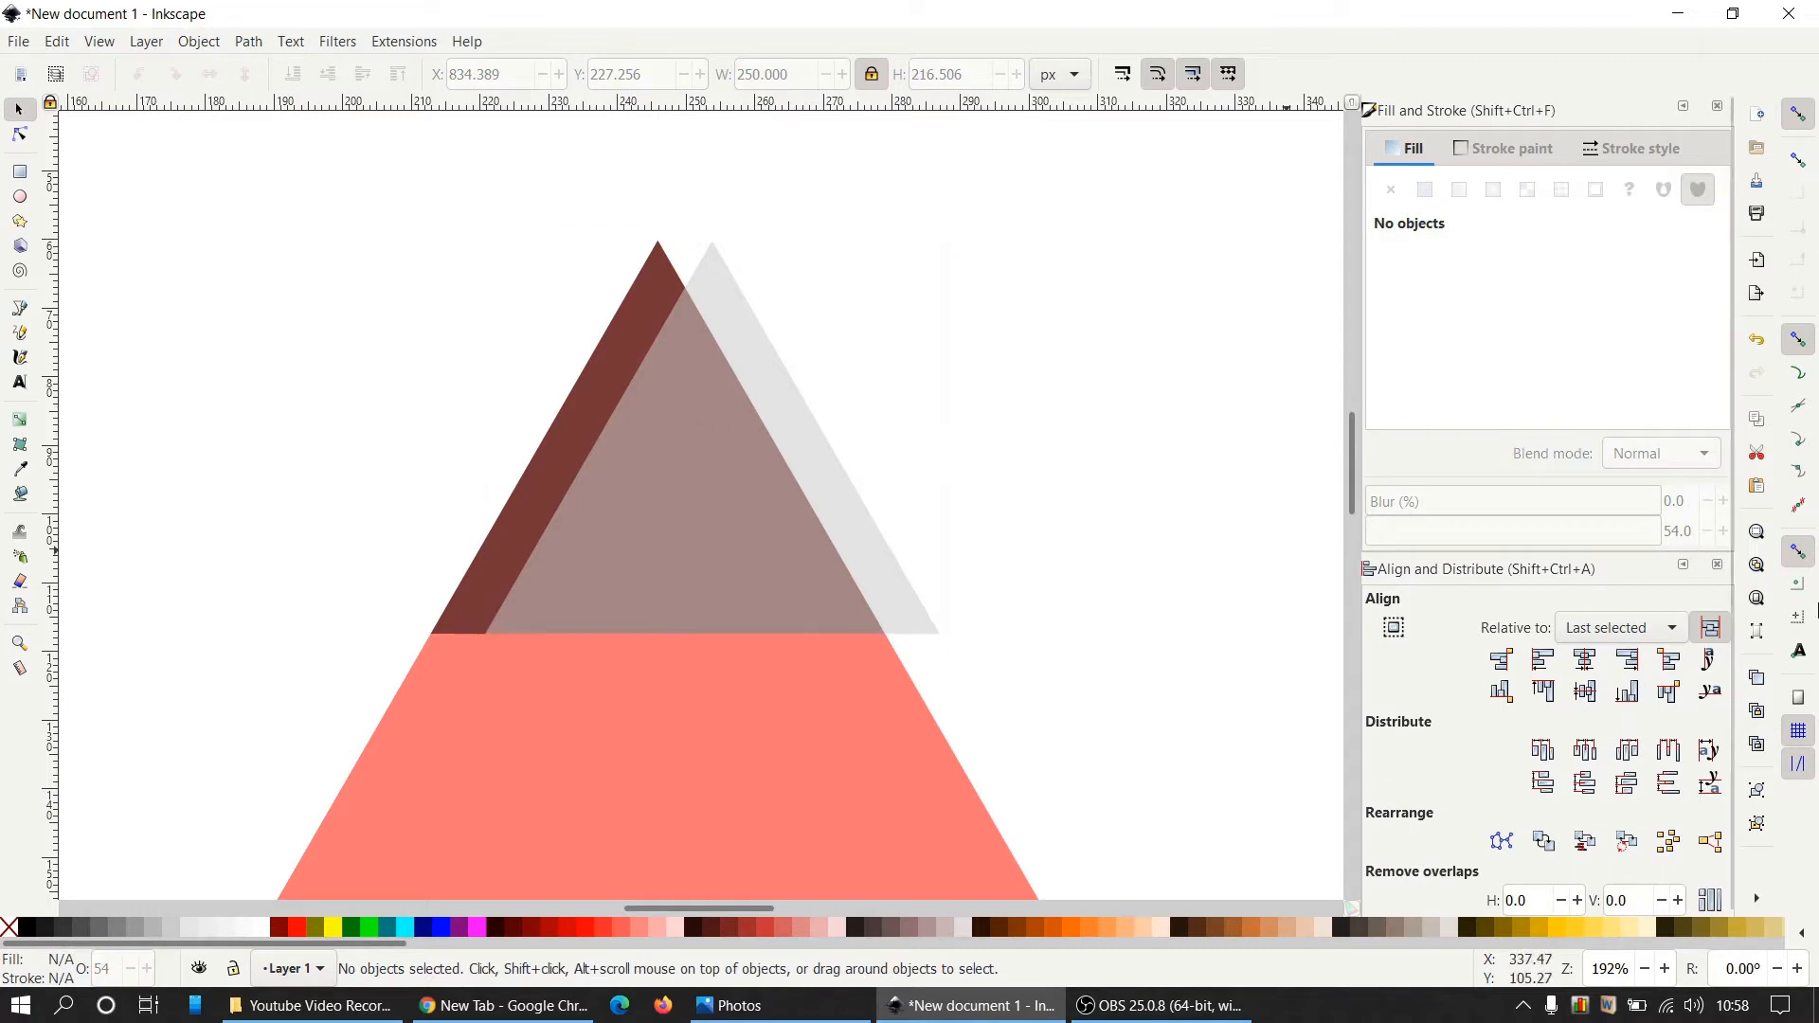
Enable snapping to cusp nodes and draw a closed four-sided path joining the apexes and lower-left corners of the black and gray triangles.
left_click(1801, 445)
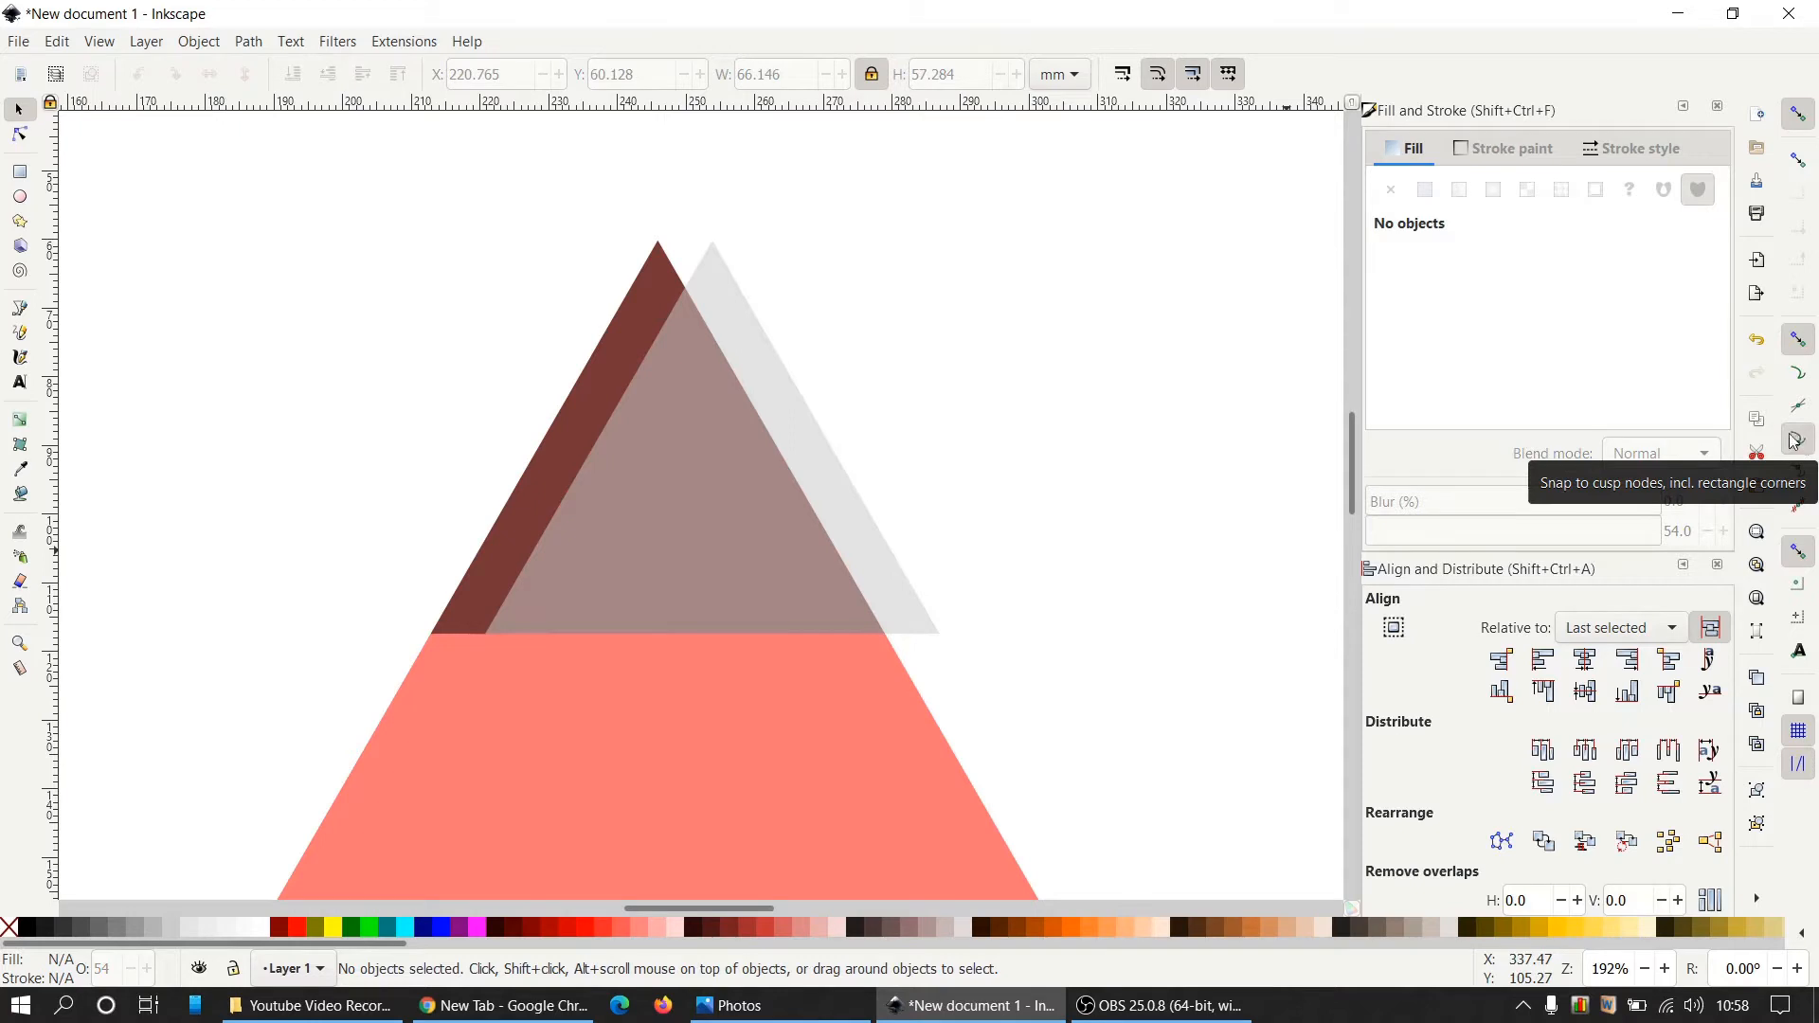
left_click(21, 313)
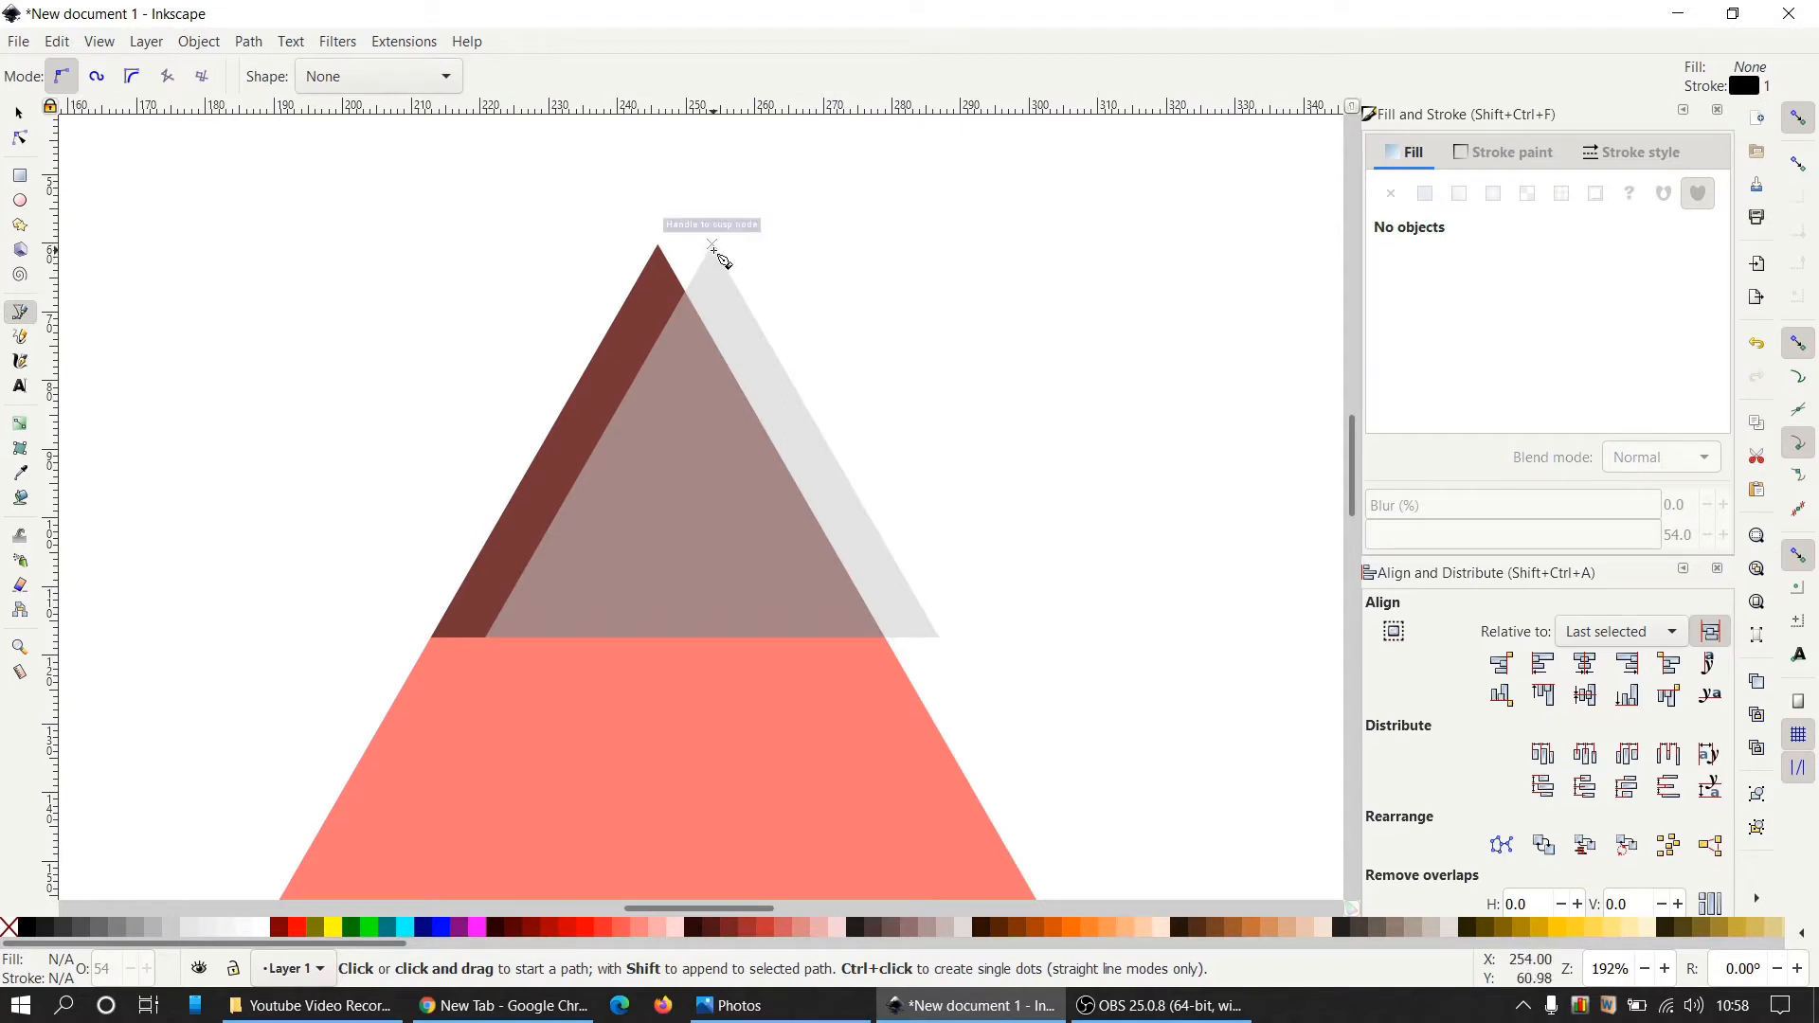
left_click(712, 245)
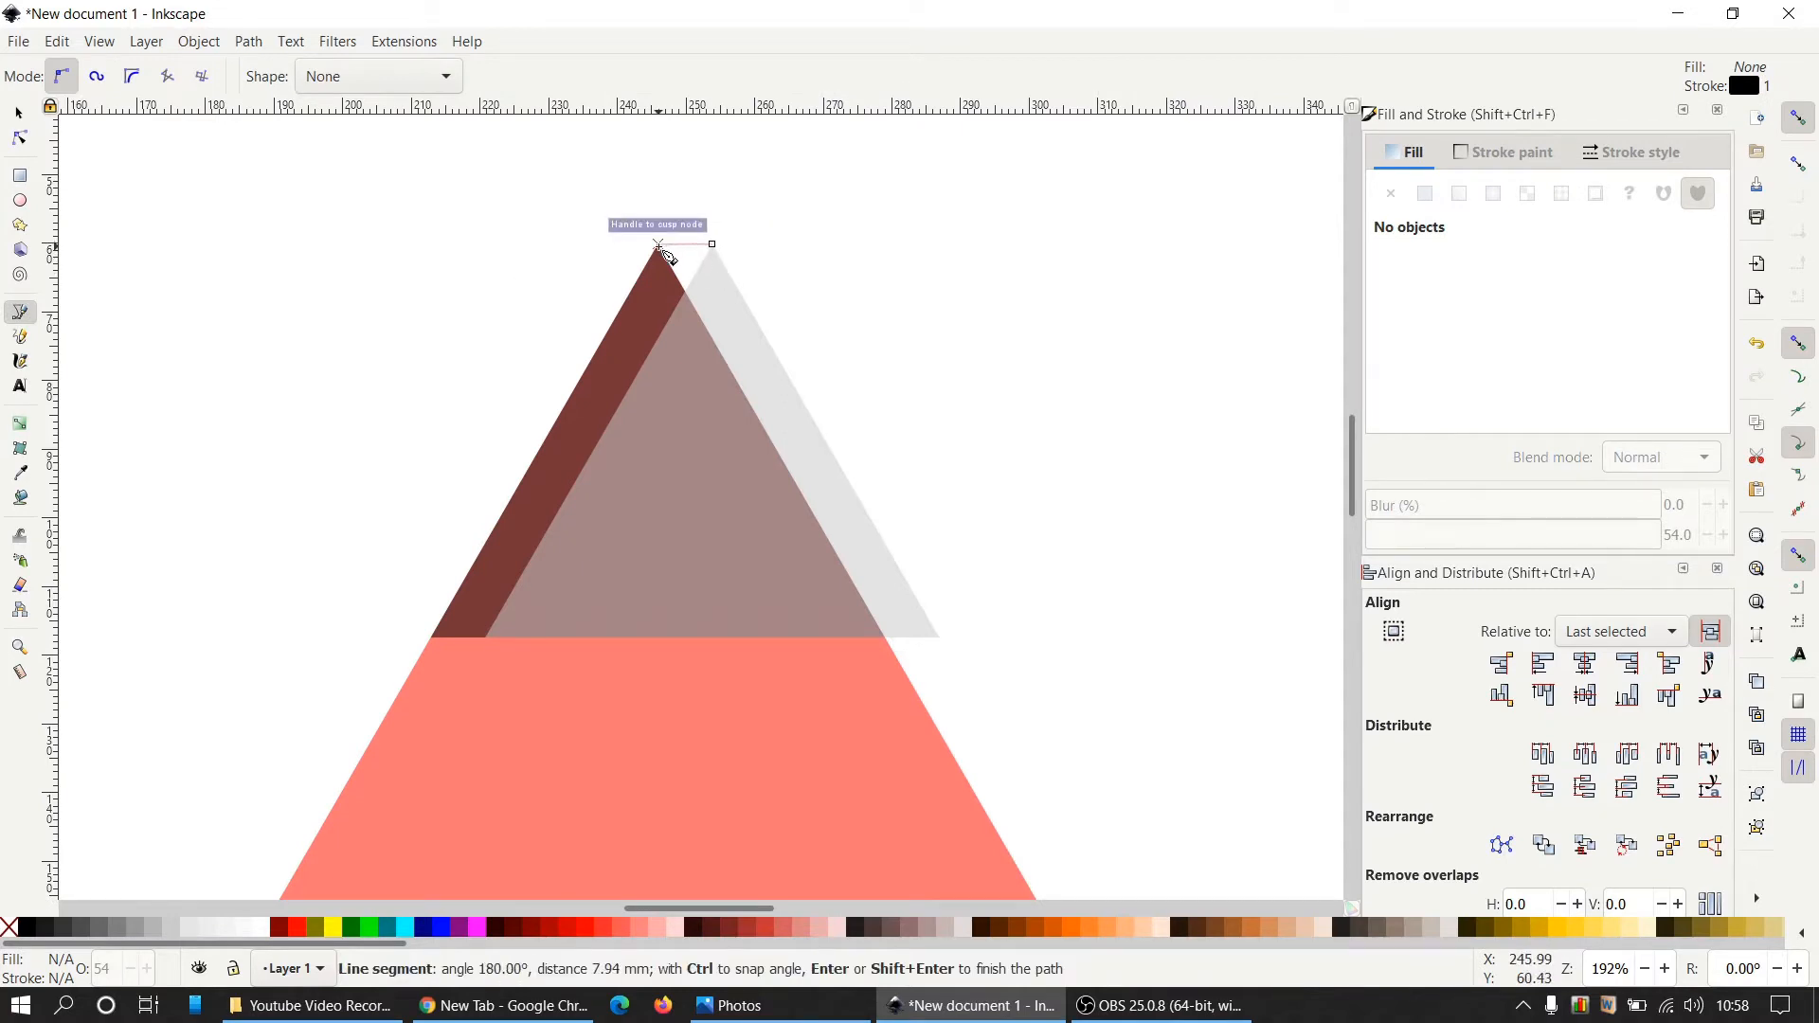
left_click(660, 246)
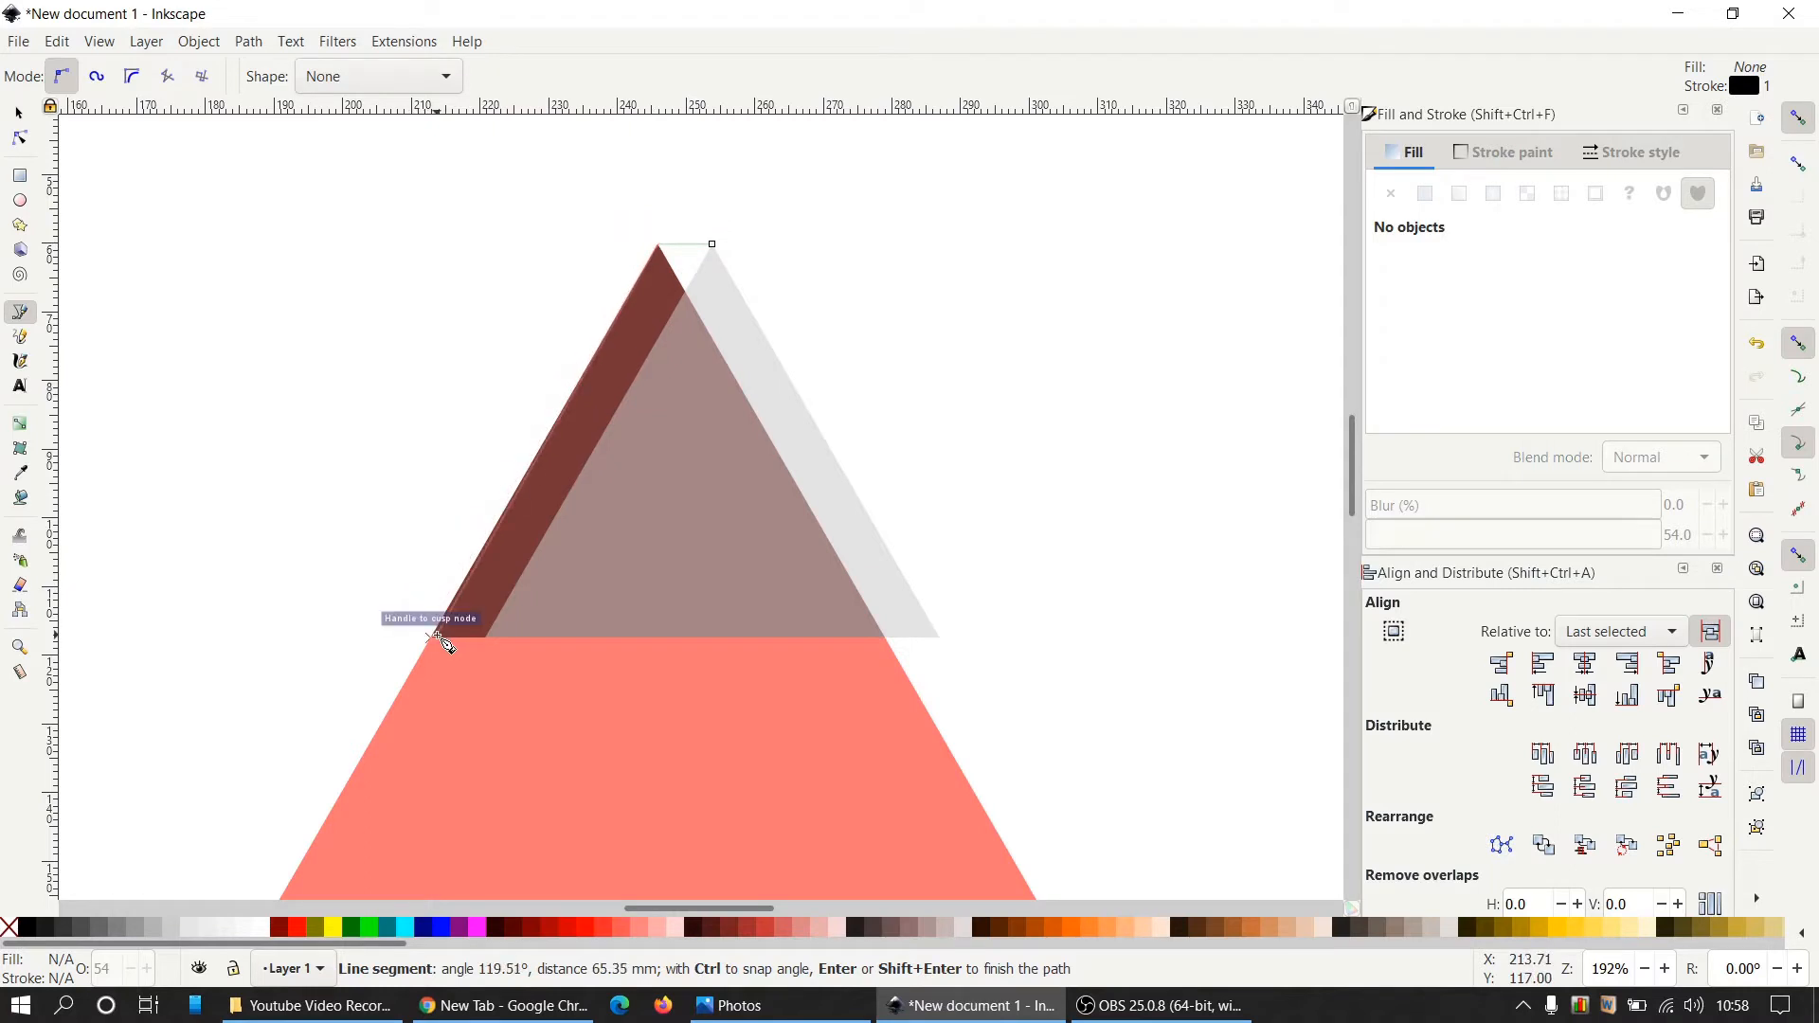
left_click(435, 639)
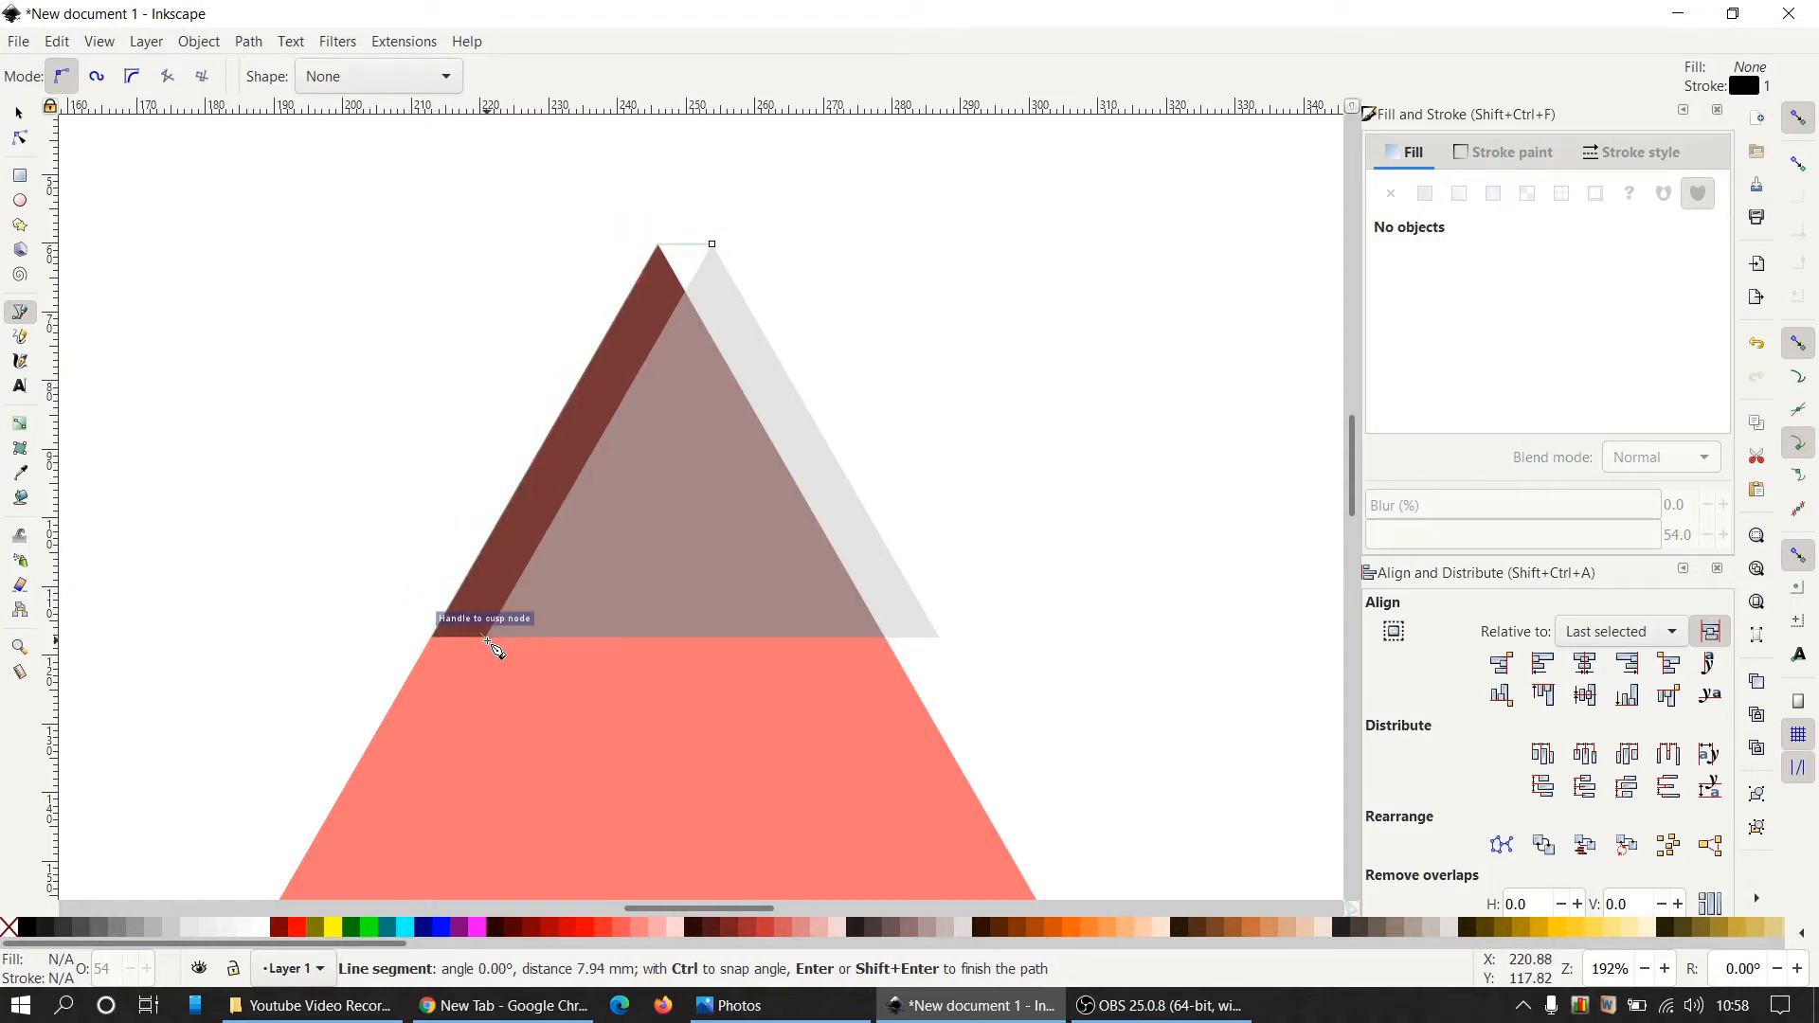
left_click(487, 638)
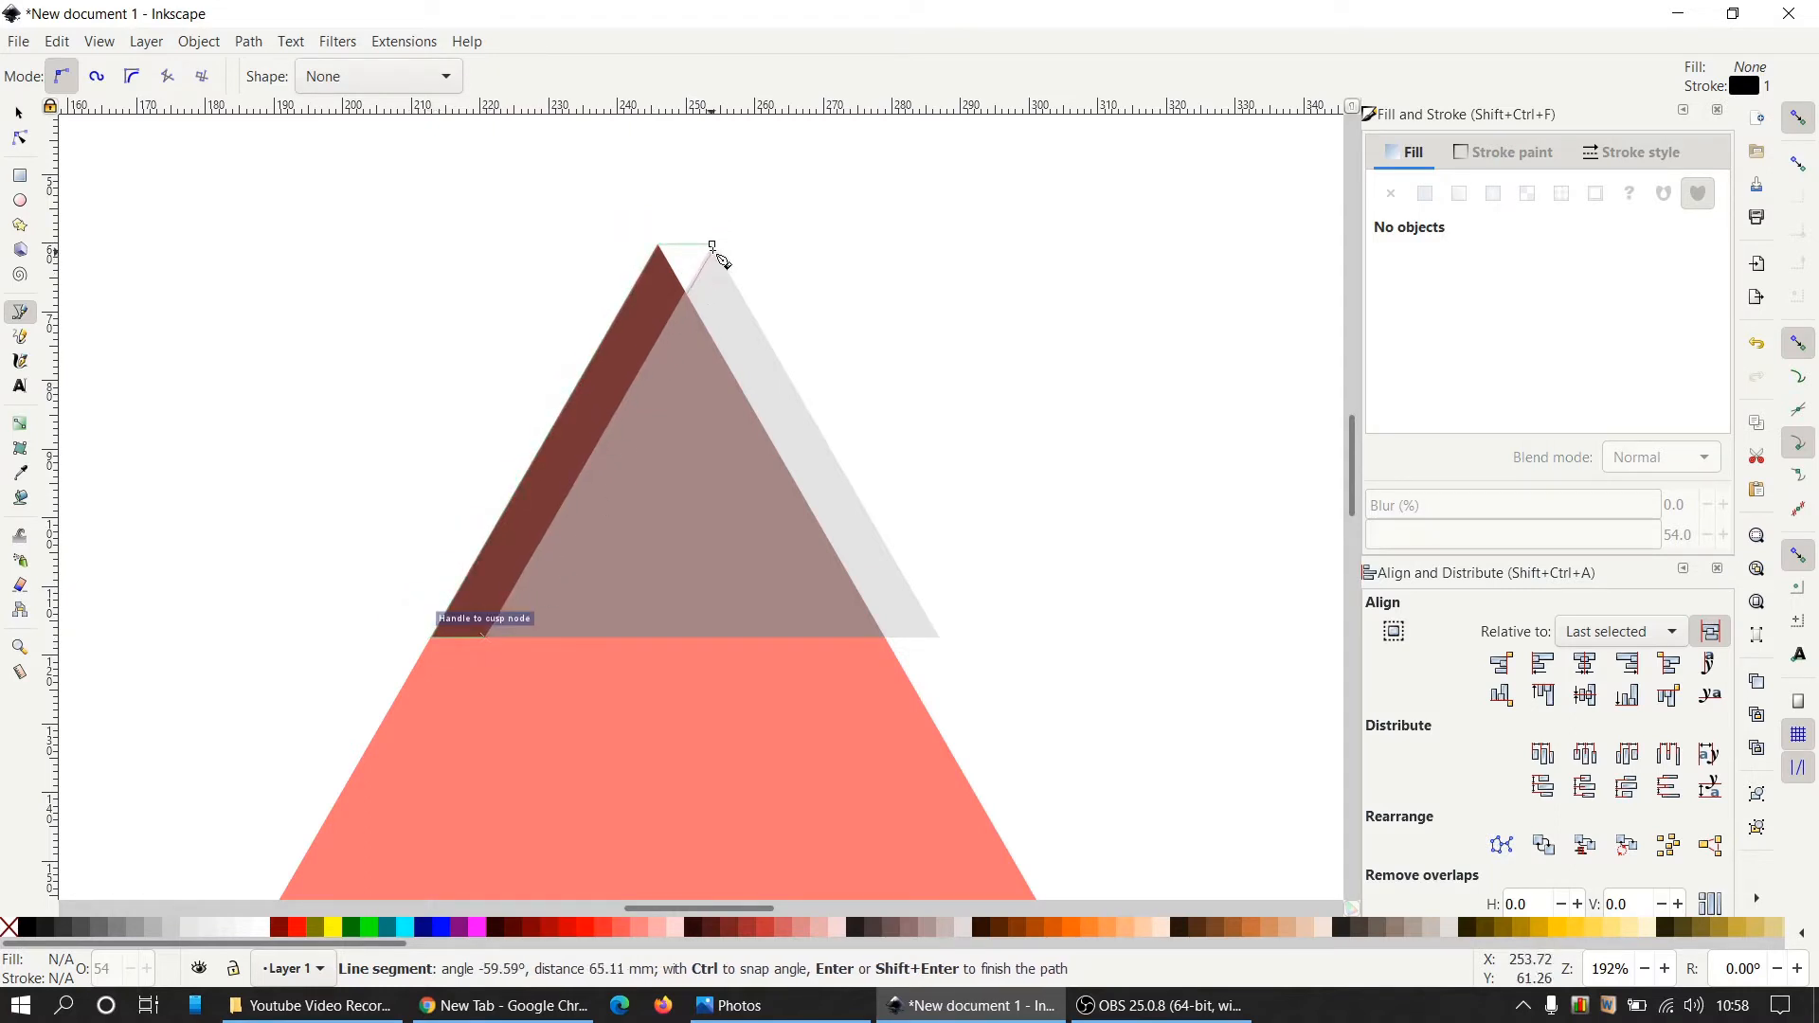
left_click(716, 247)
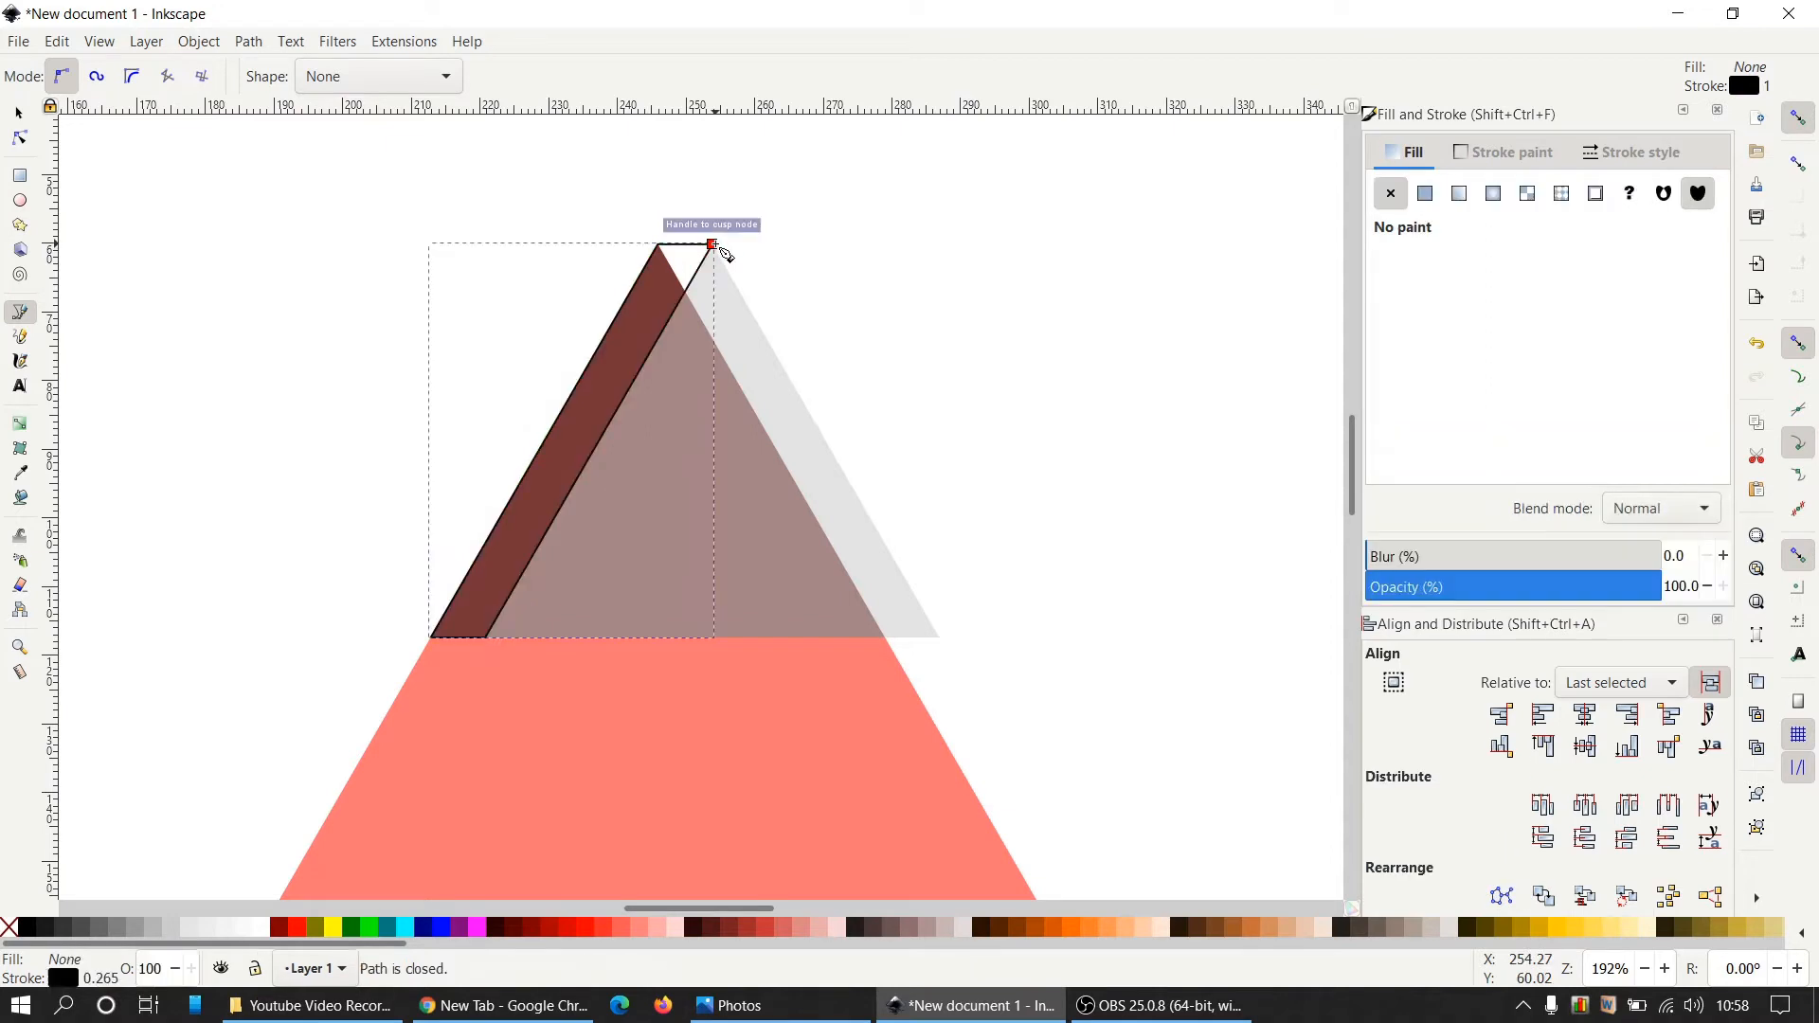
Fill the new slanted strip with dark red (800000), remove its stroke, and deselect it.
left_click(21, 114)
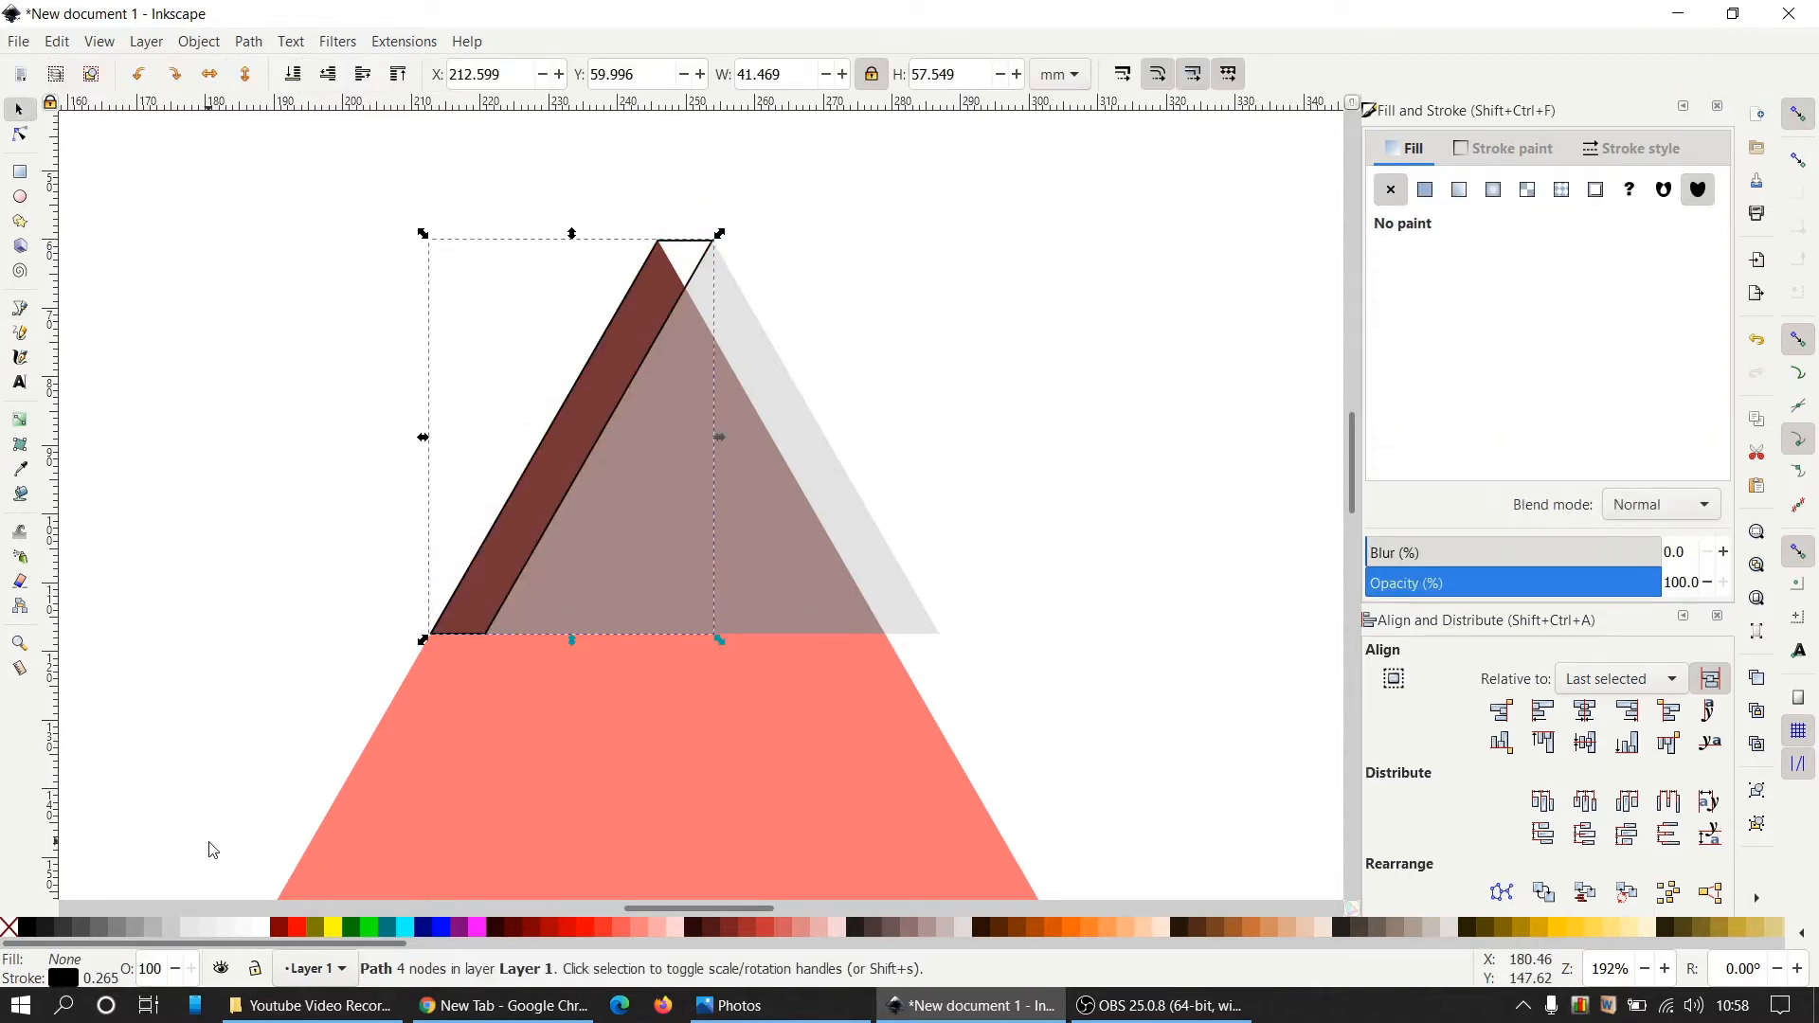
left_click(284, 941)
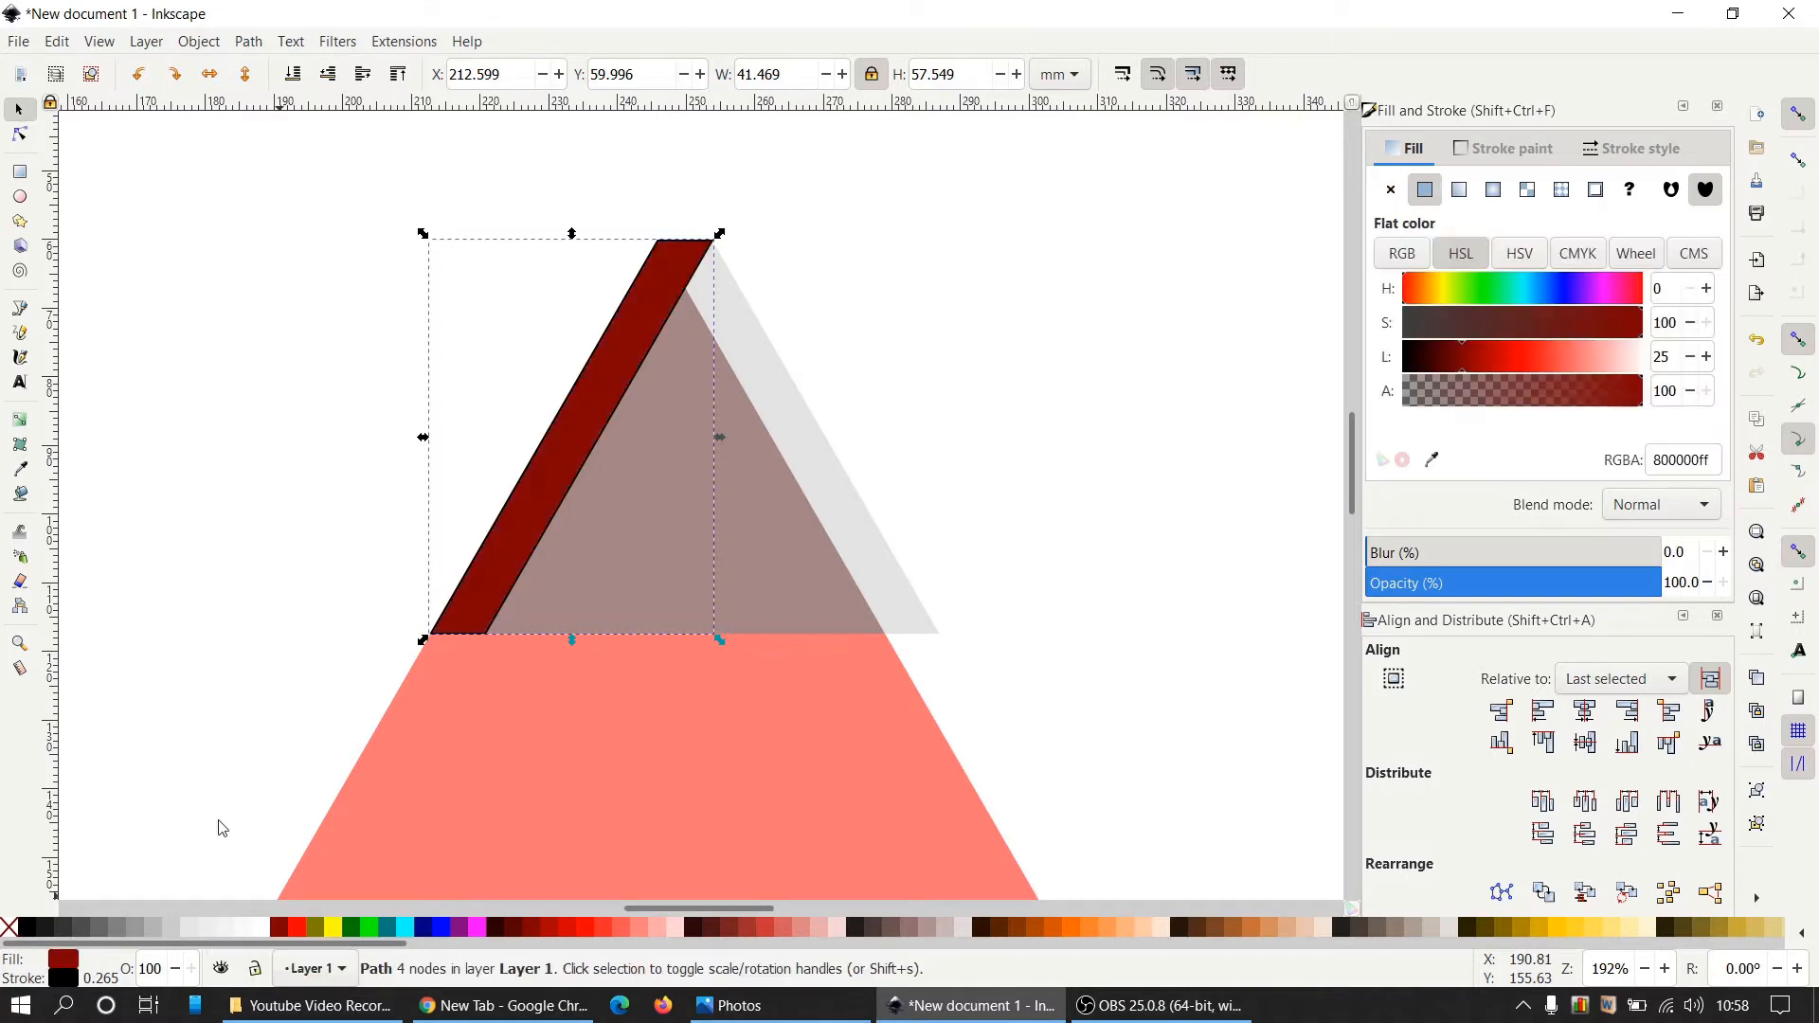
left_click(8, 928, "shift")
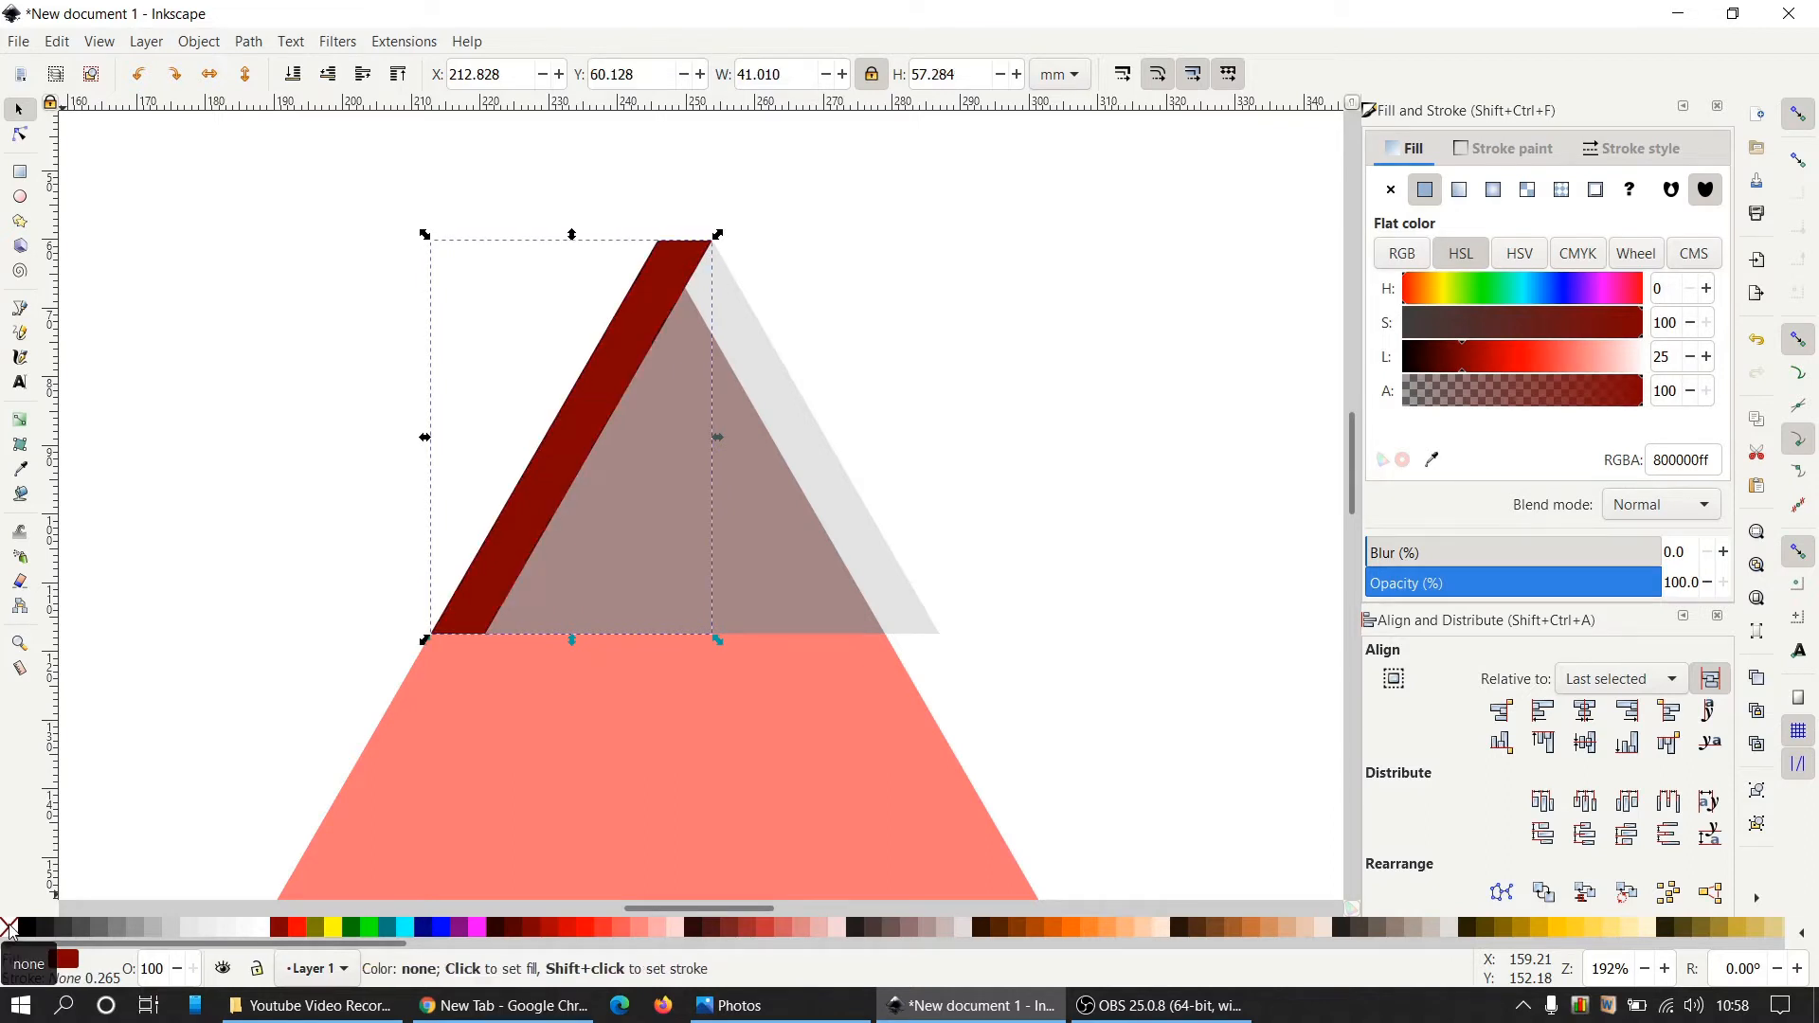
left_click(136, 711)
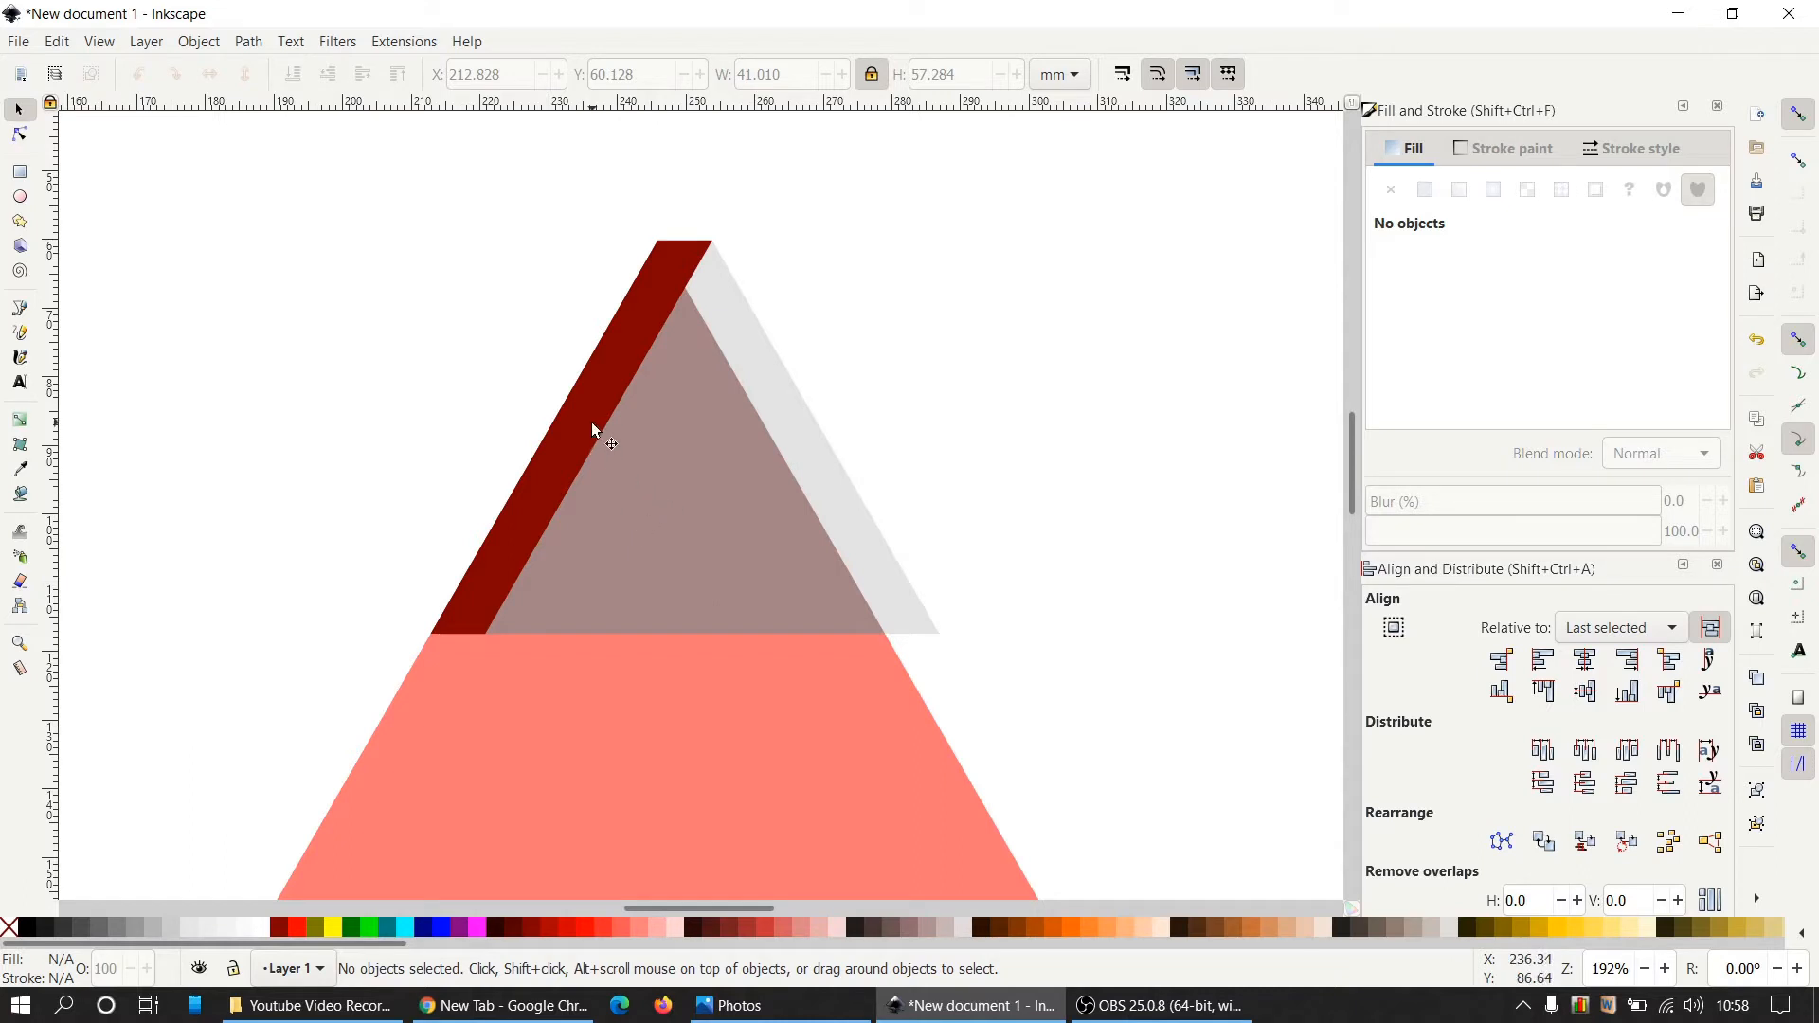
Duplicate the small gray triangle and fill the copy with olive (808000).
left_click(693, 470)
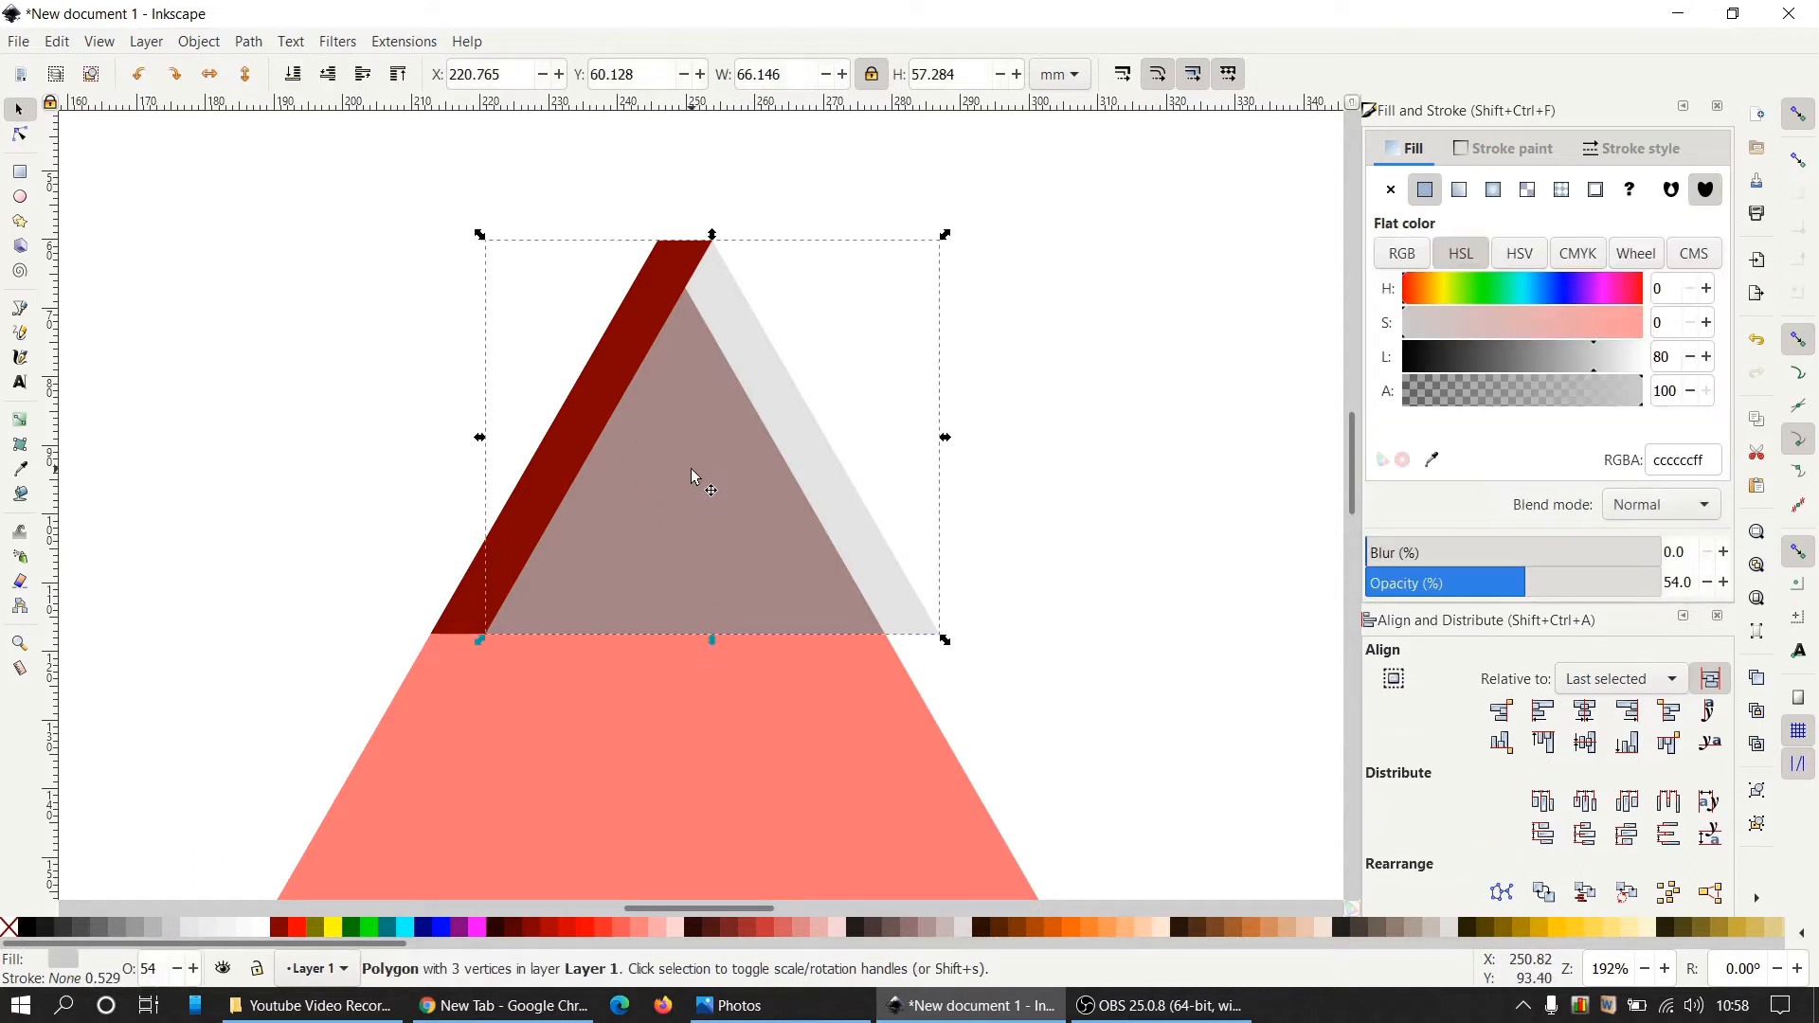
right_click(692, 470)
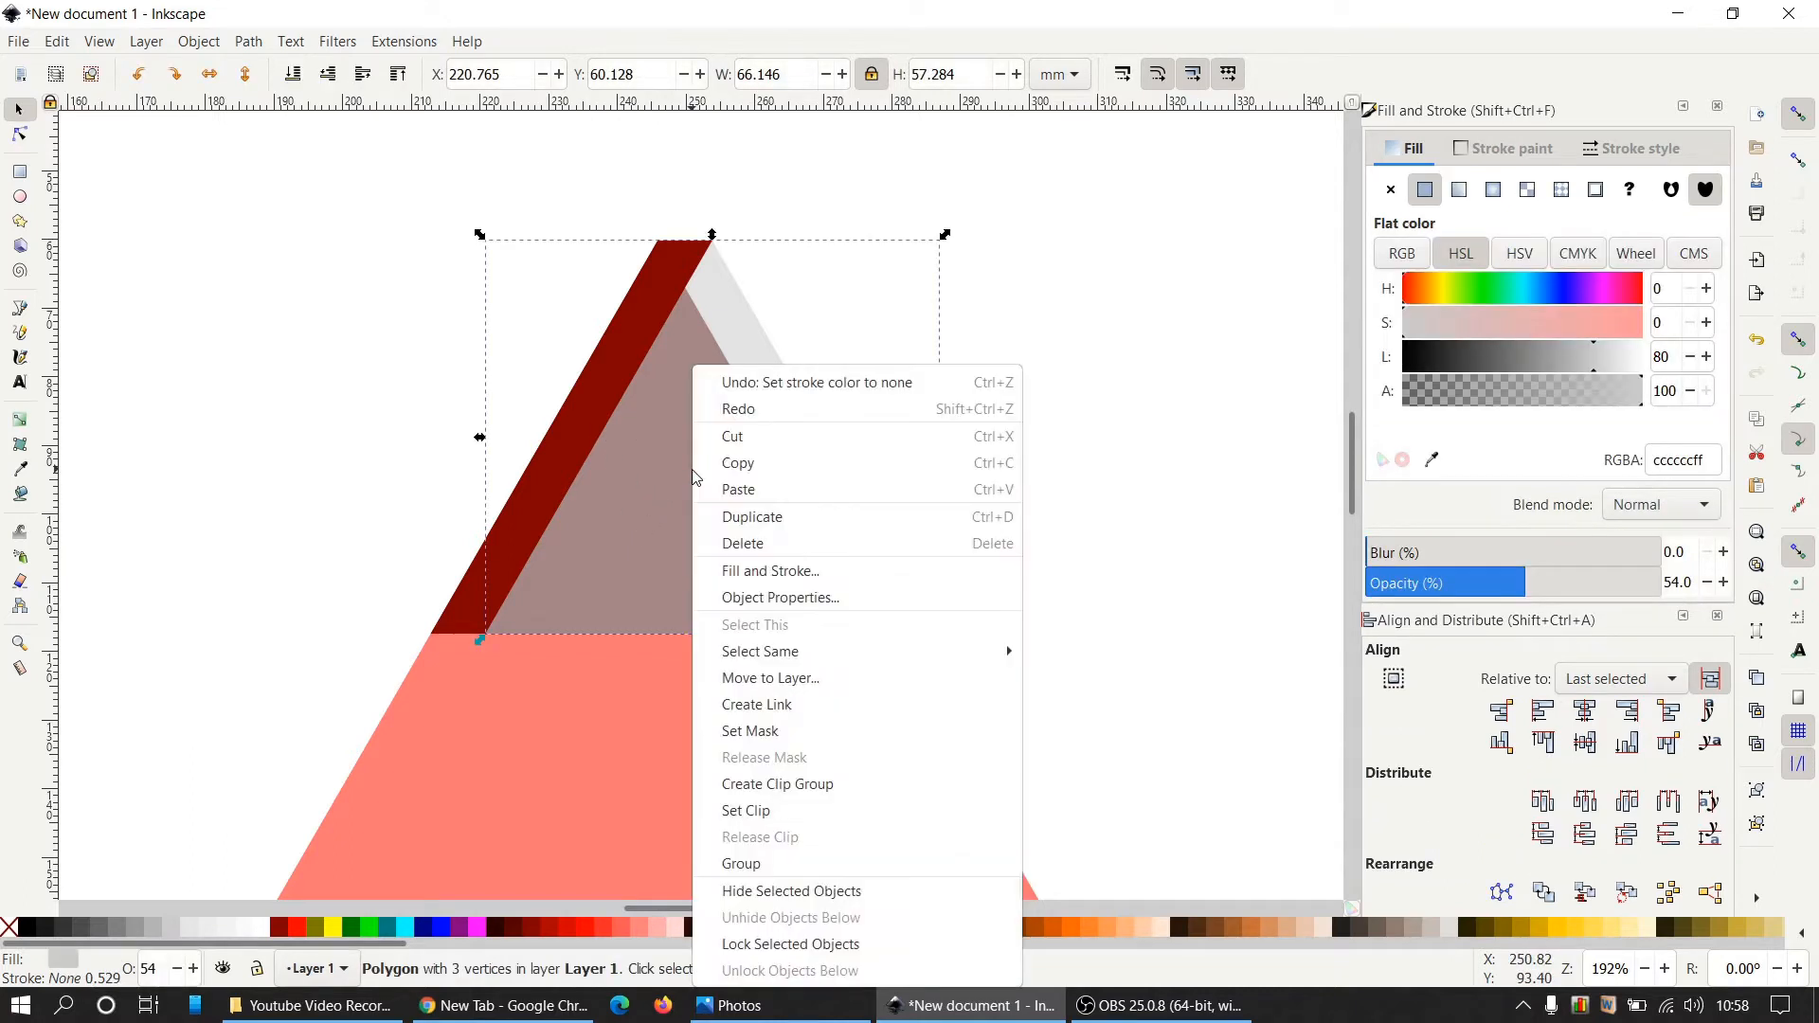
left_click(742, 518)
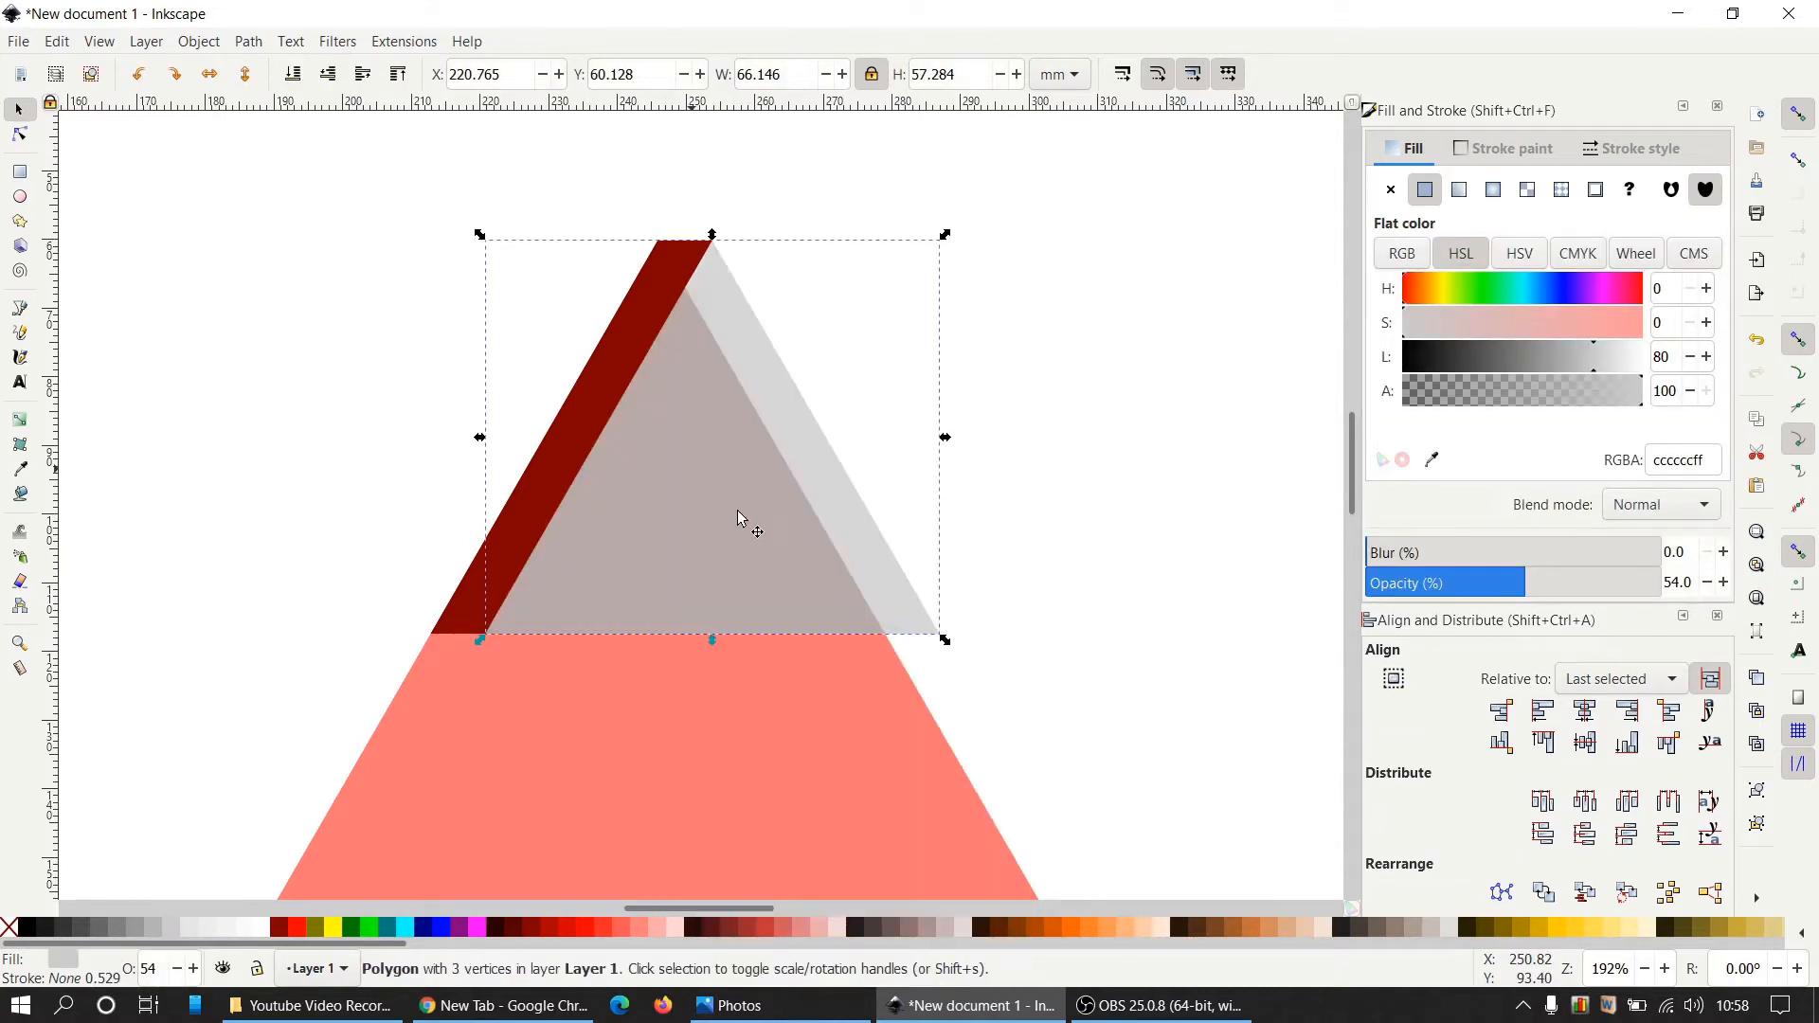
left_click(317, 931)
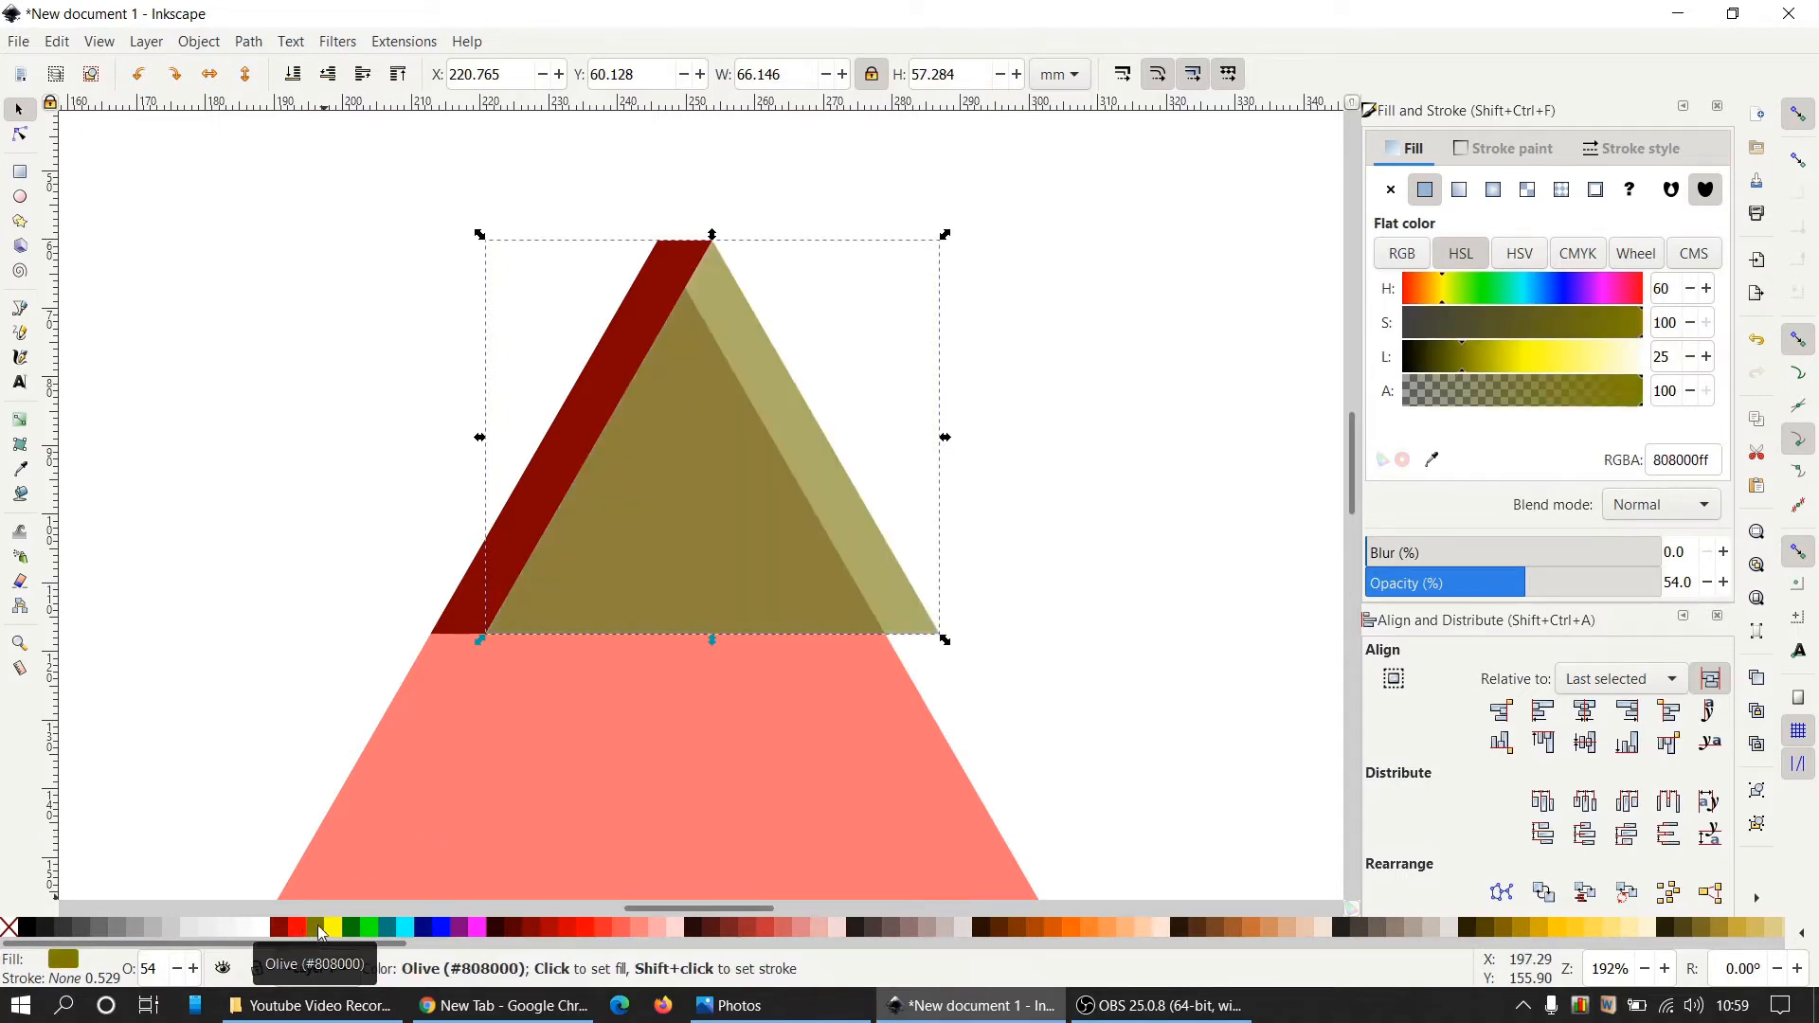
Shrink the olive triangle to 100 px wide with locked proportions and snap its apex to the dark red strip's lower-left corner.
left_click(1065, 75)
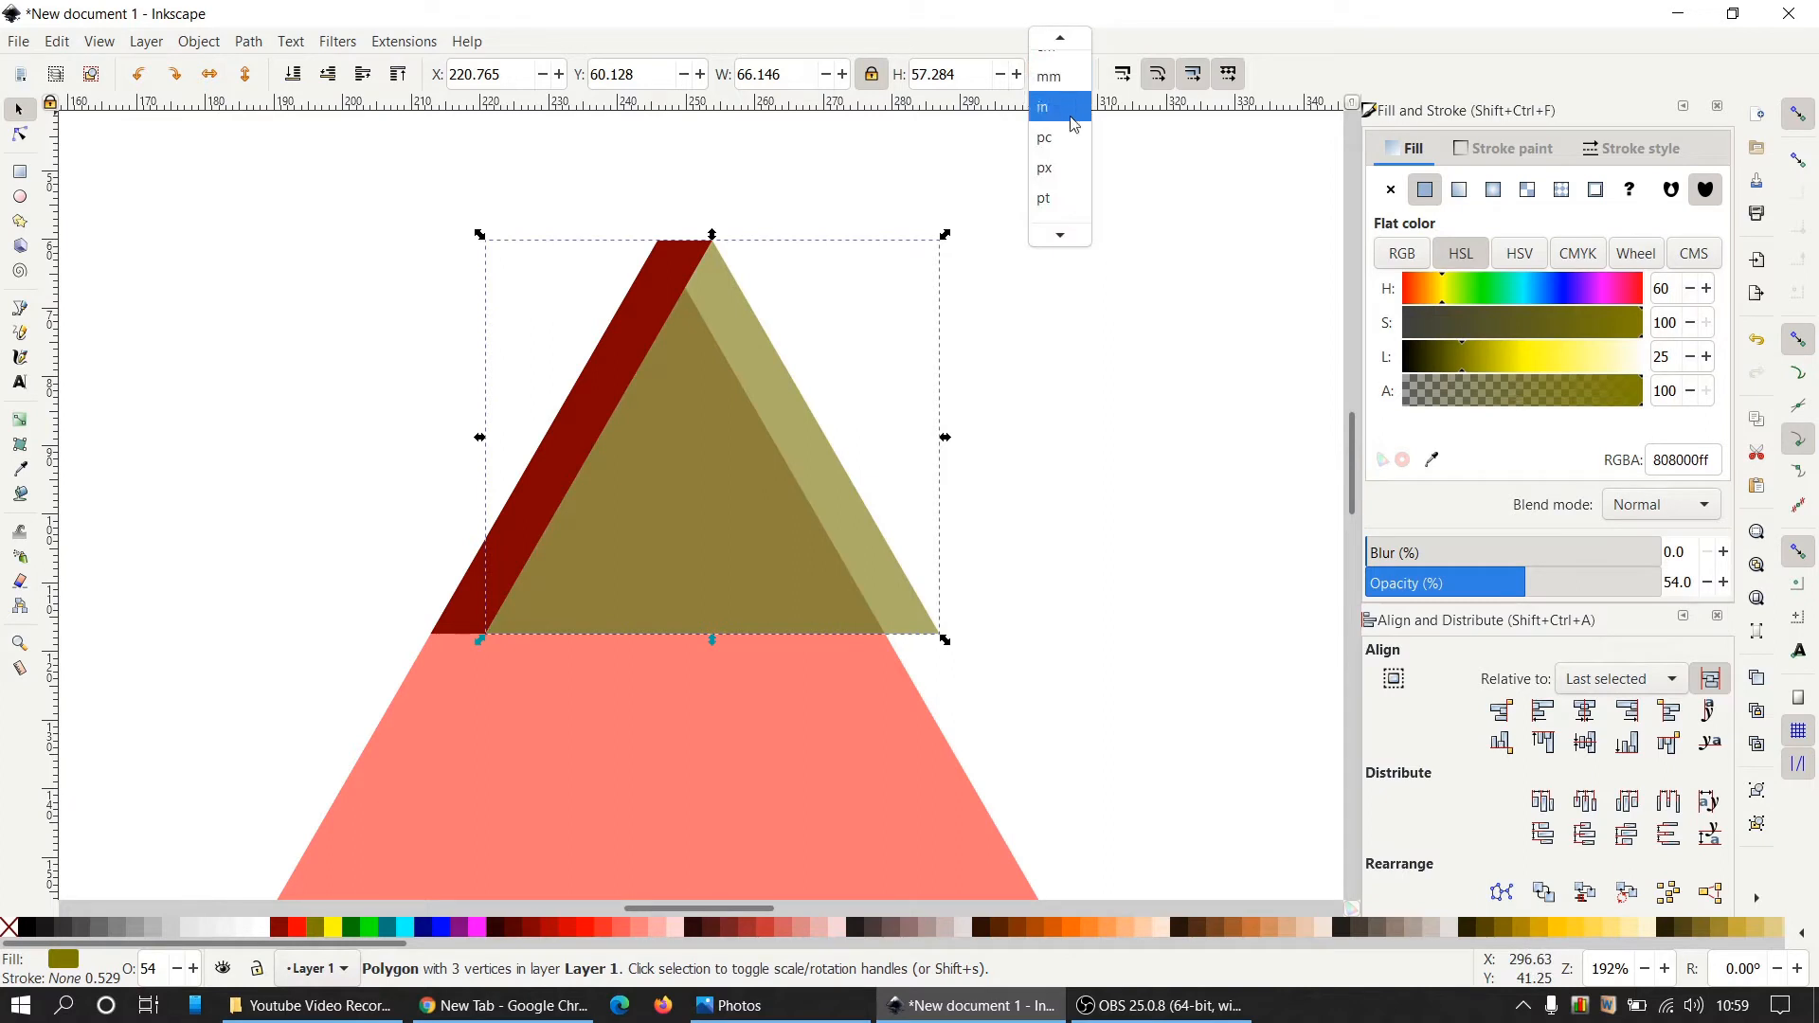
left_click(1046, 168)
double_click(795, 75)
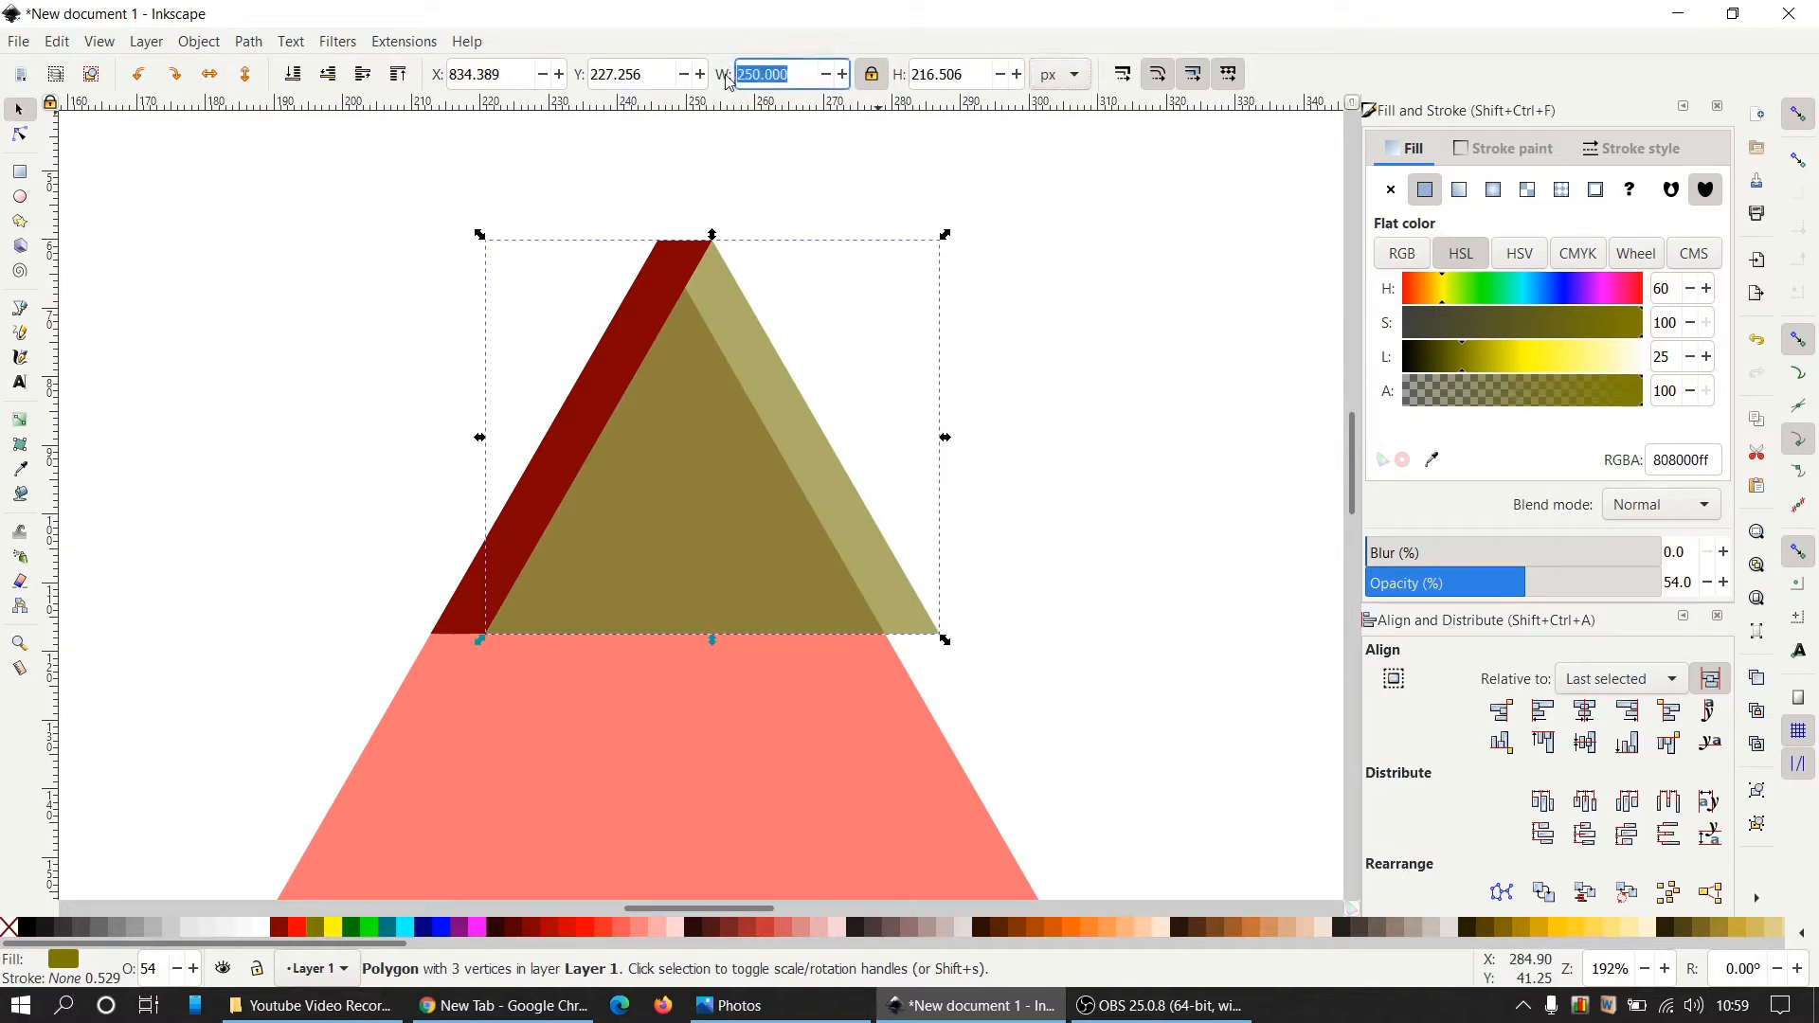
type("100")
key("Return")
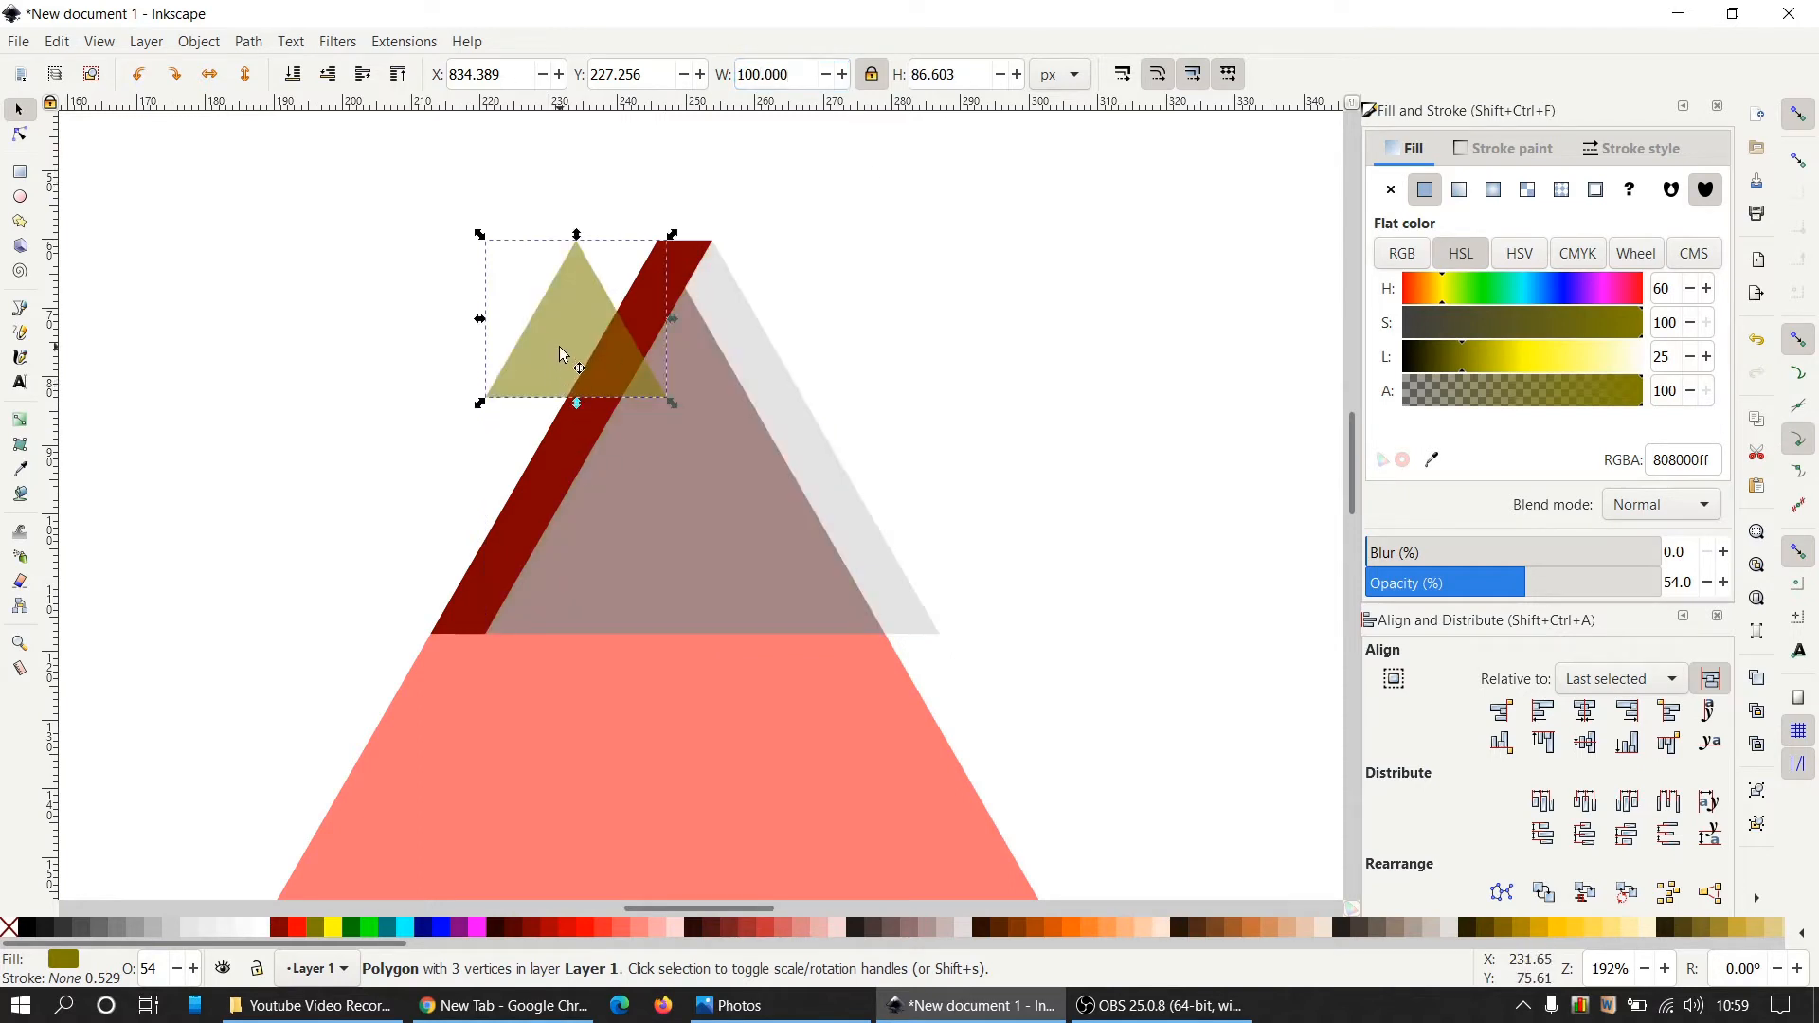
left_click_drag(571, 334, 424, 745)
left_click(295, 542)
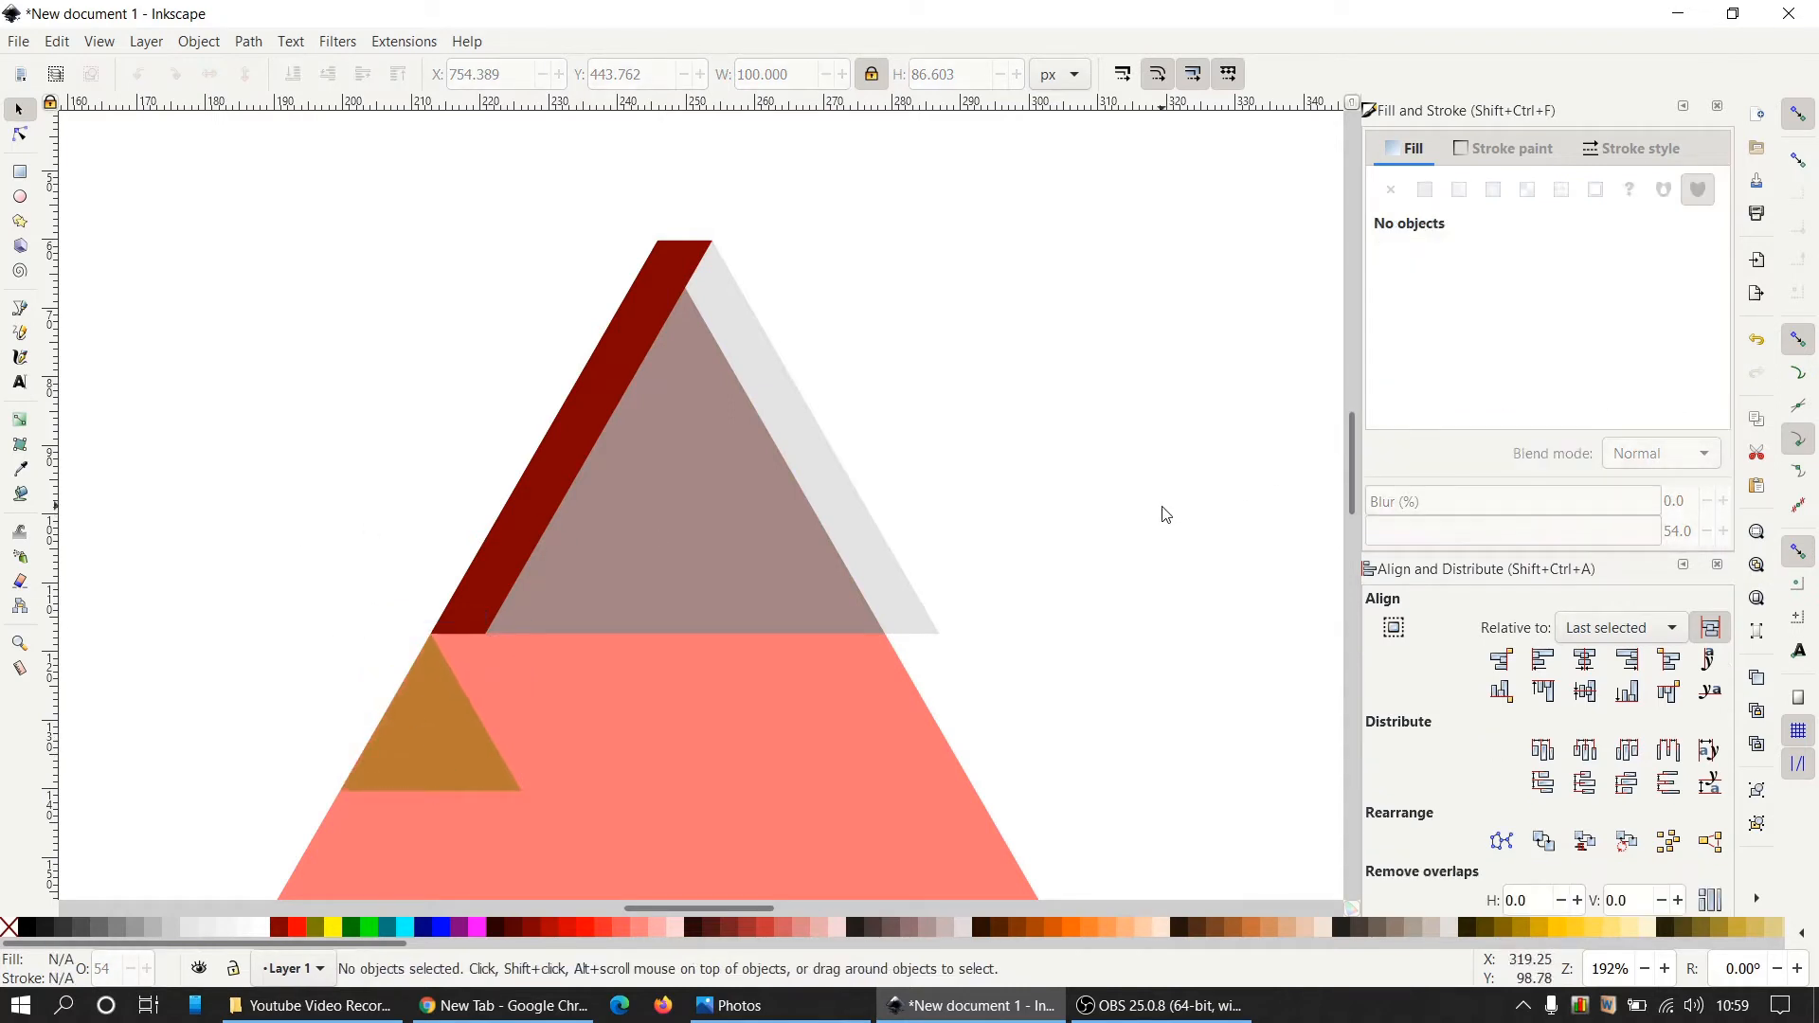
Lower the dark red strip's opacity to about 53% and deselect it.
scroll(1167, 514, "down", 2)
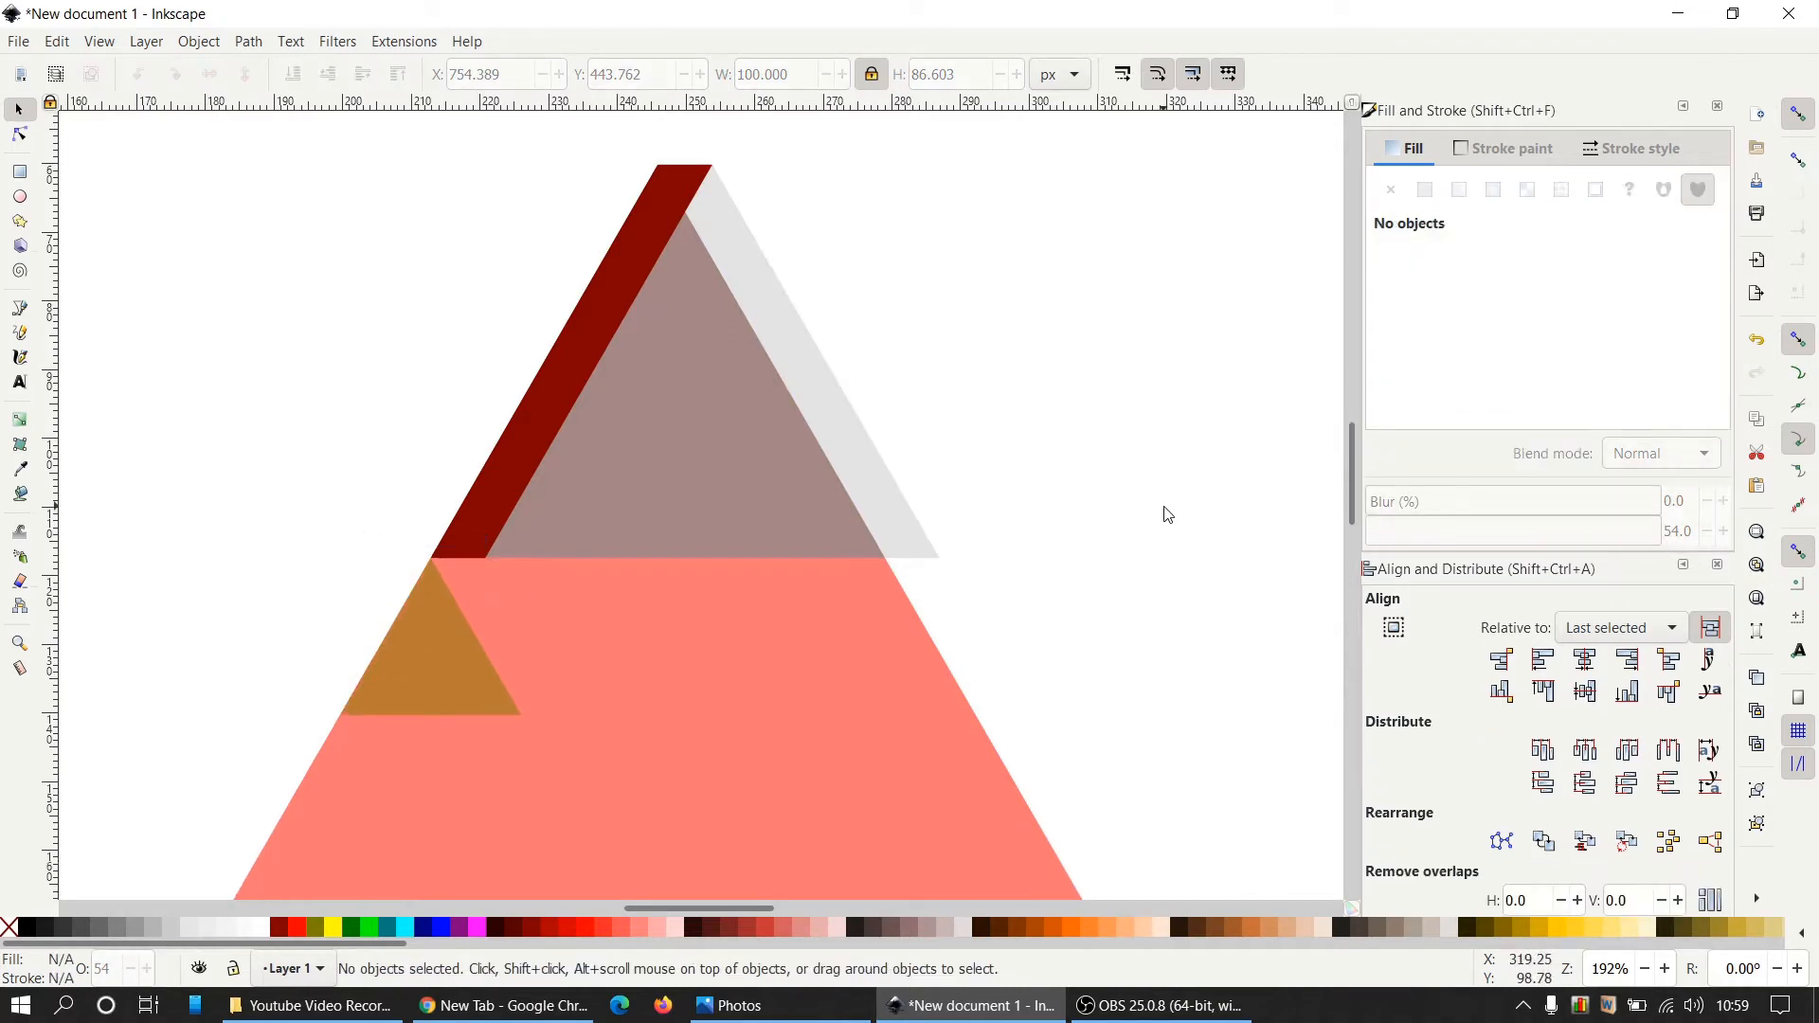
left_click(583, 327)
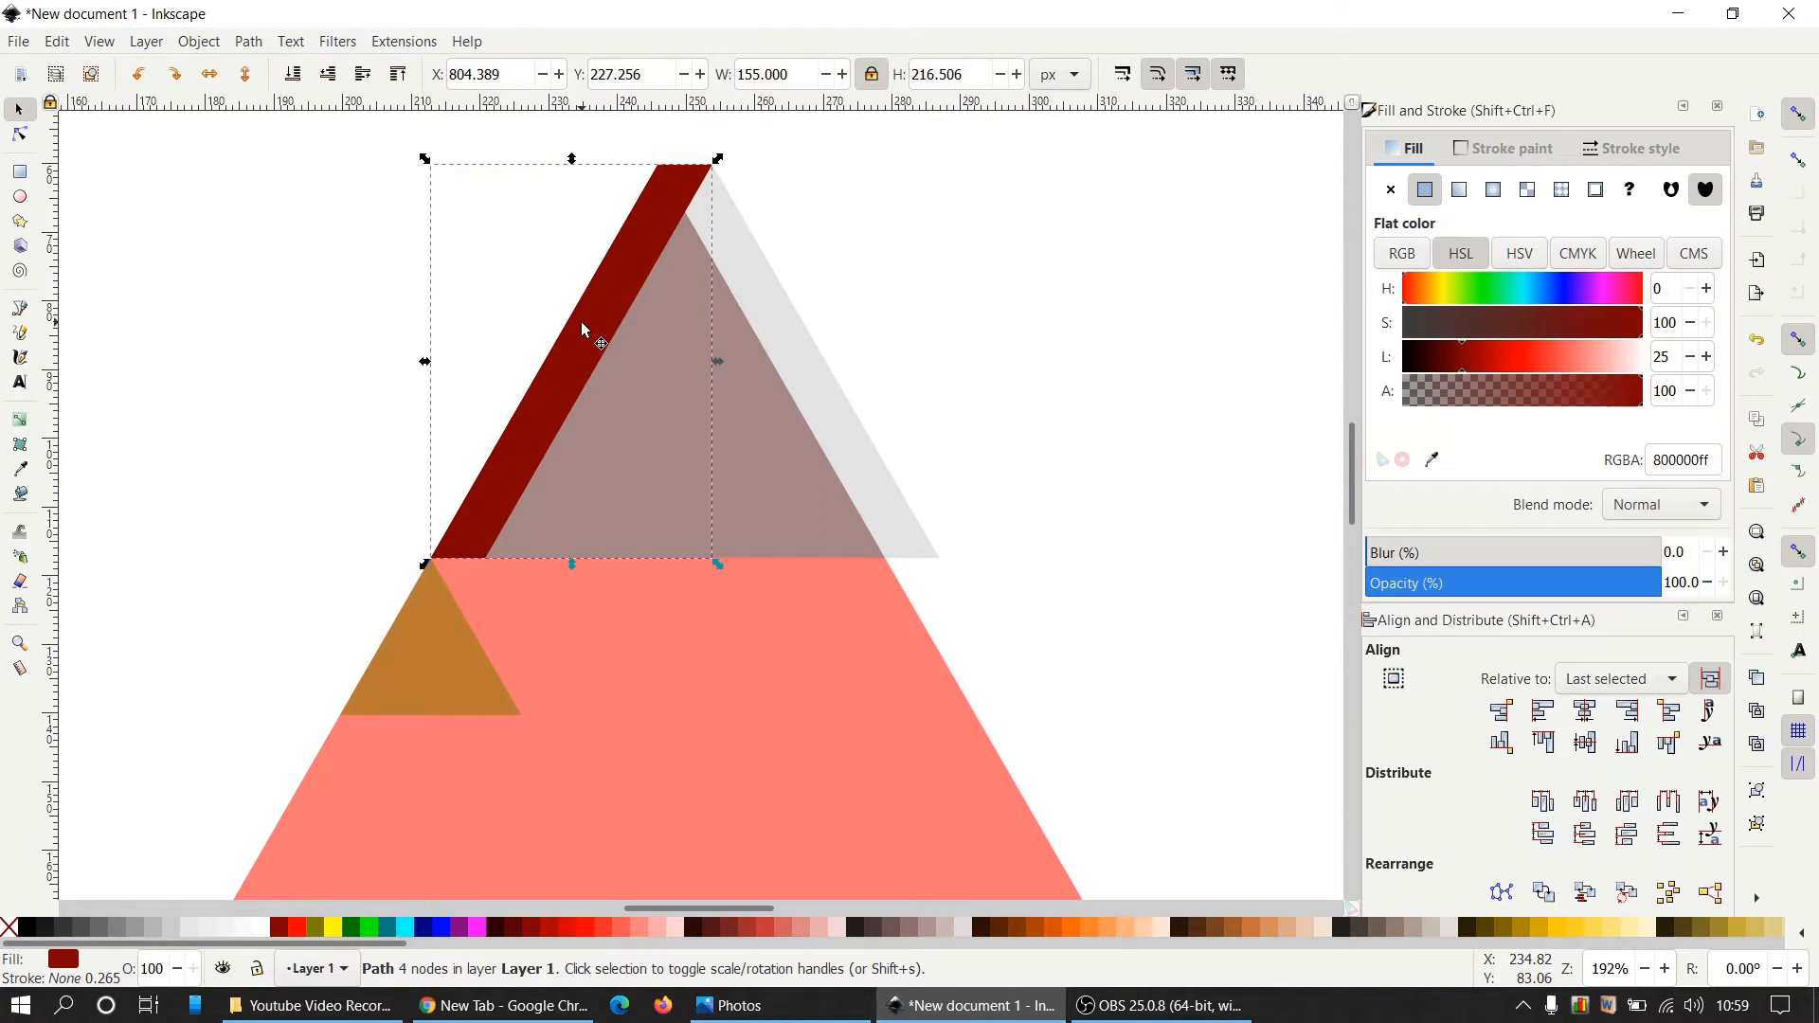
left_click(1521, 581)
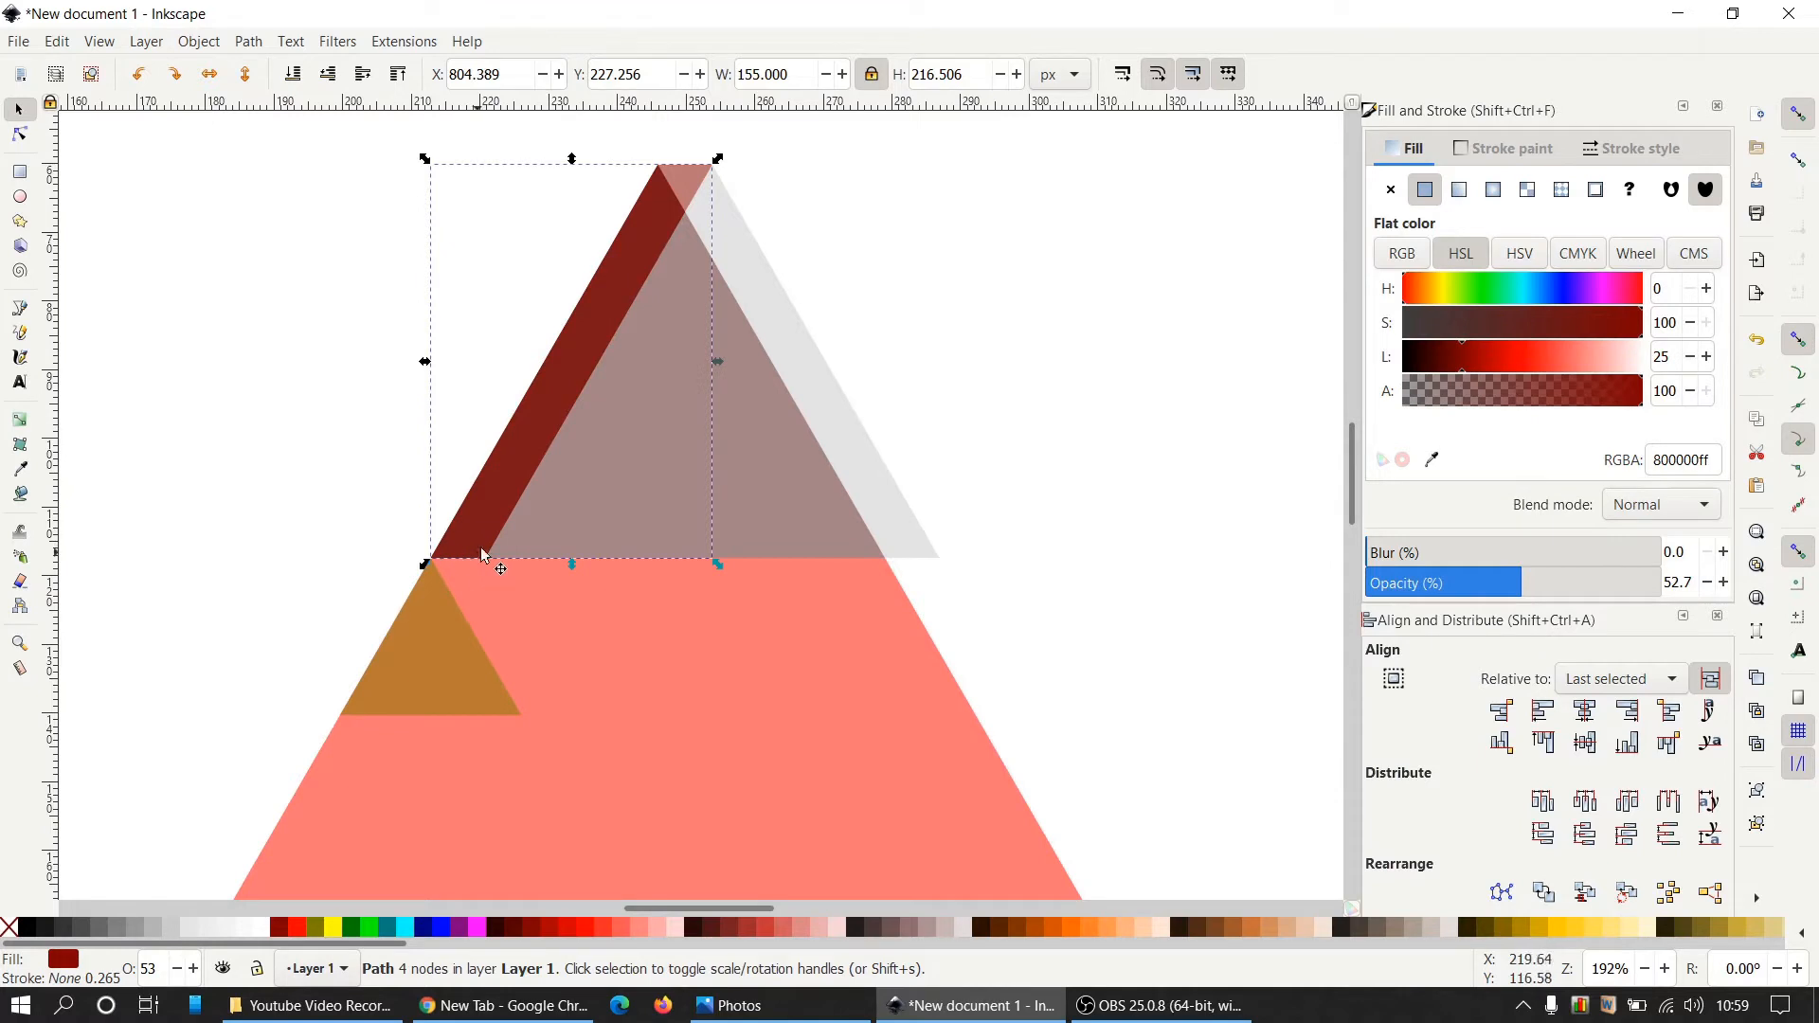
left_click(852, 243)
Duplicate the dark red strip and rotate the copy in snapped increments until its long edges run parallel to the gray triangle's right edge.
left_click(609, 322)
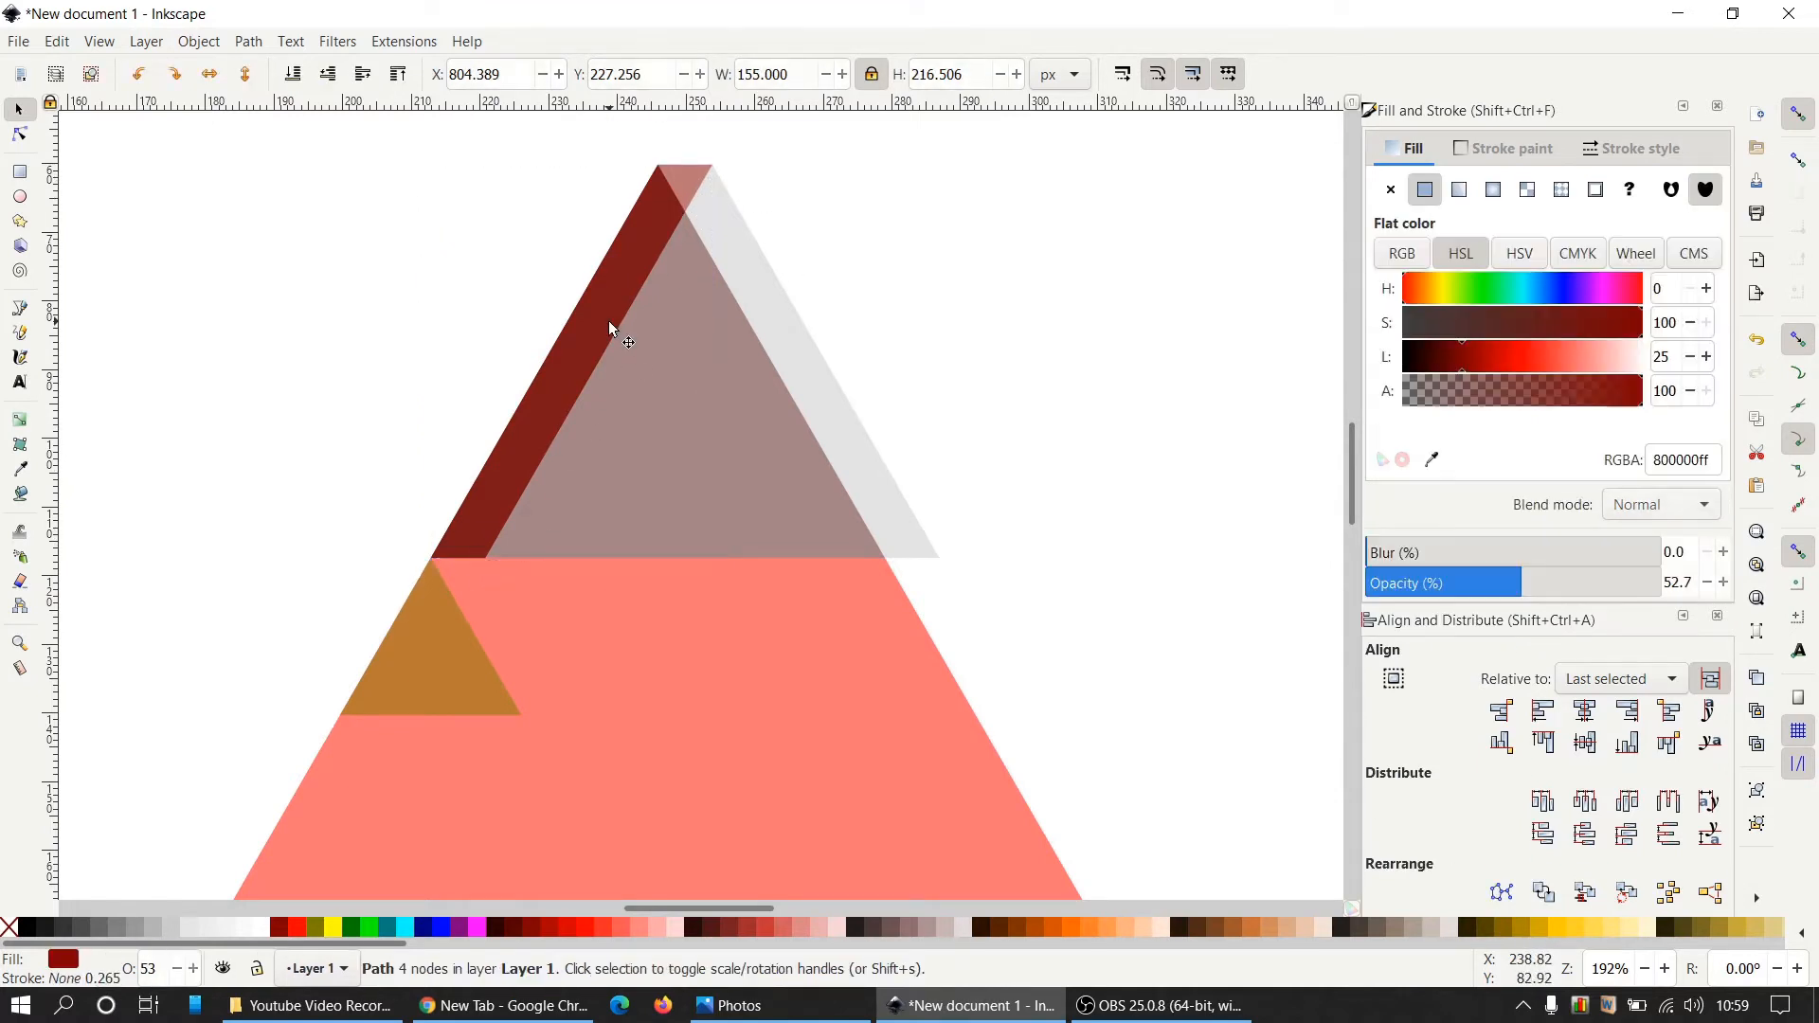
right_click(608, 321)
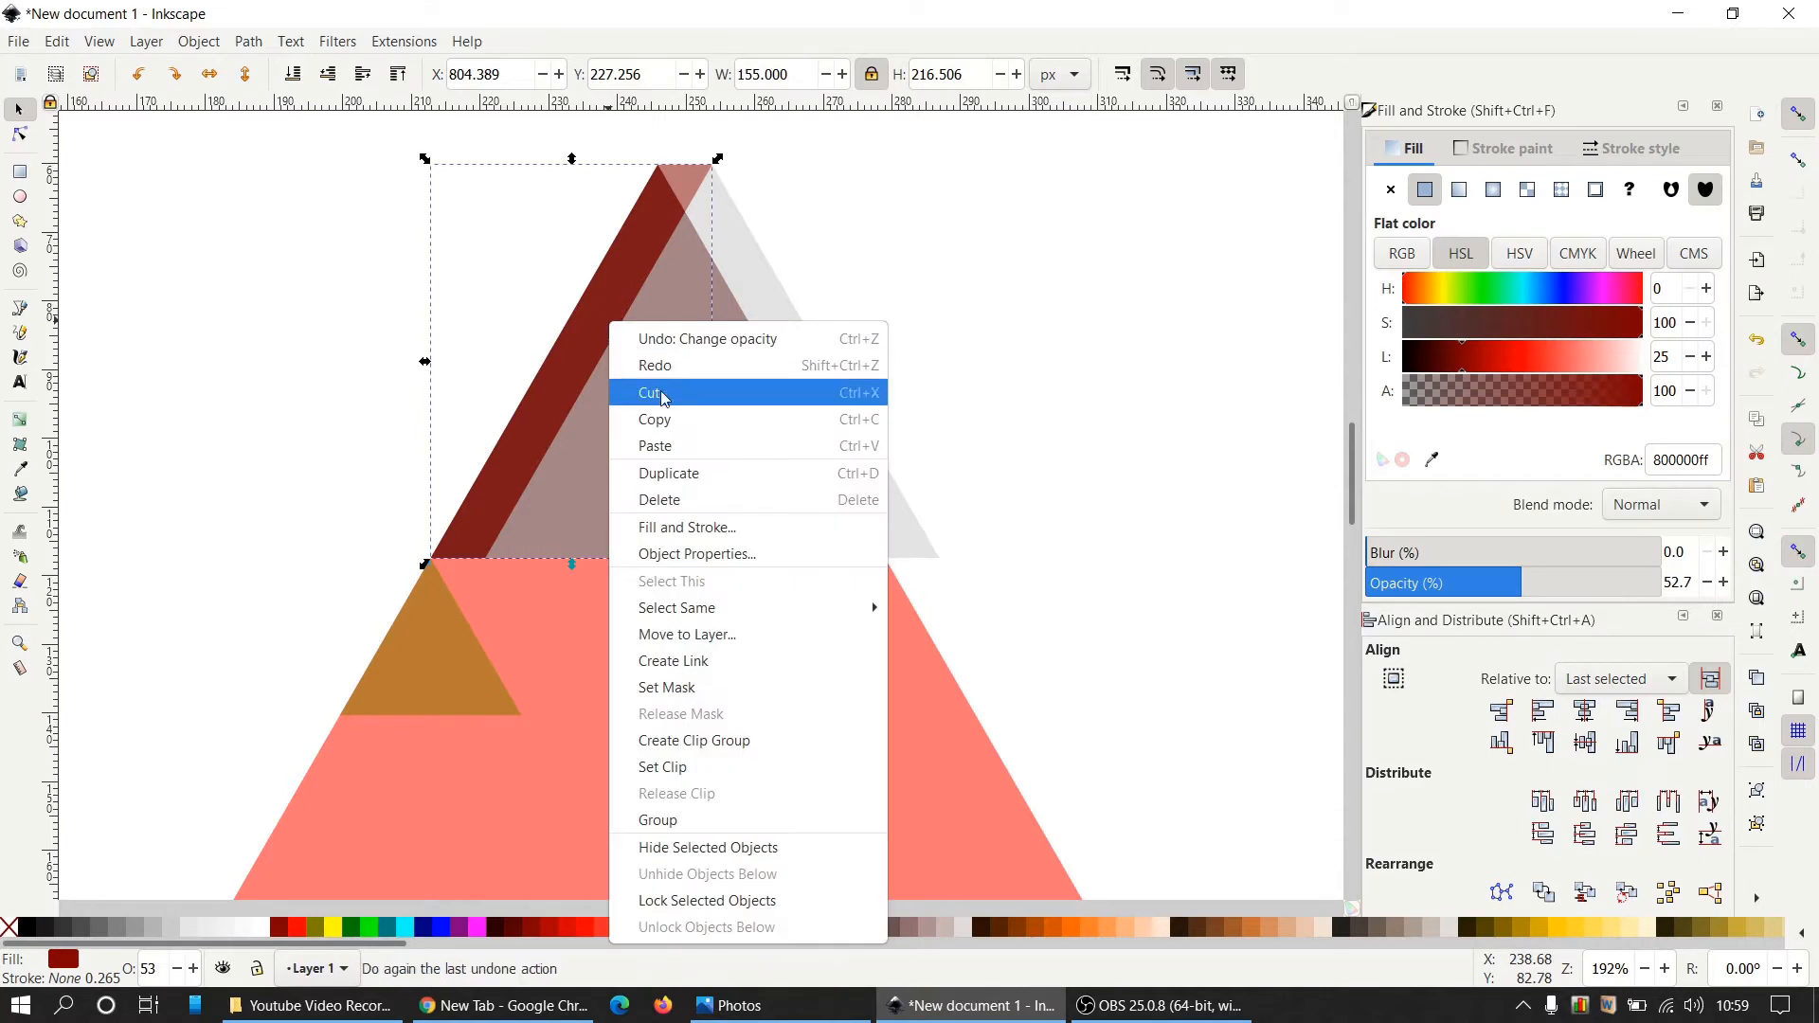
left_click(693, 483)
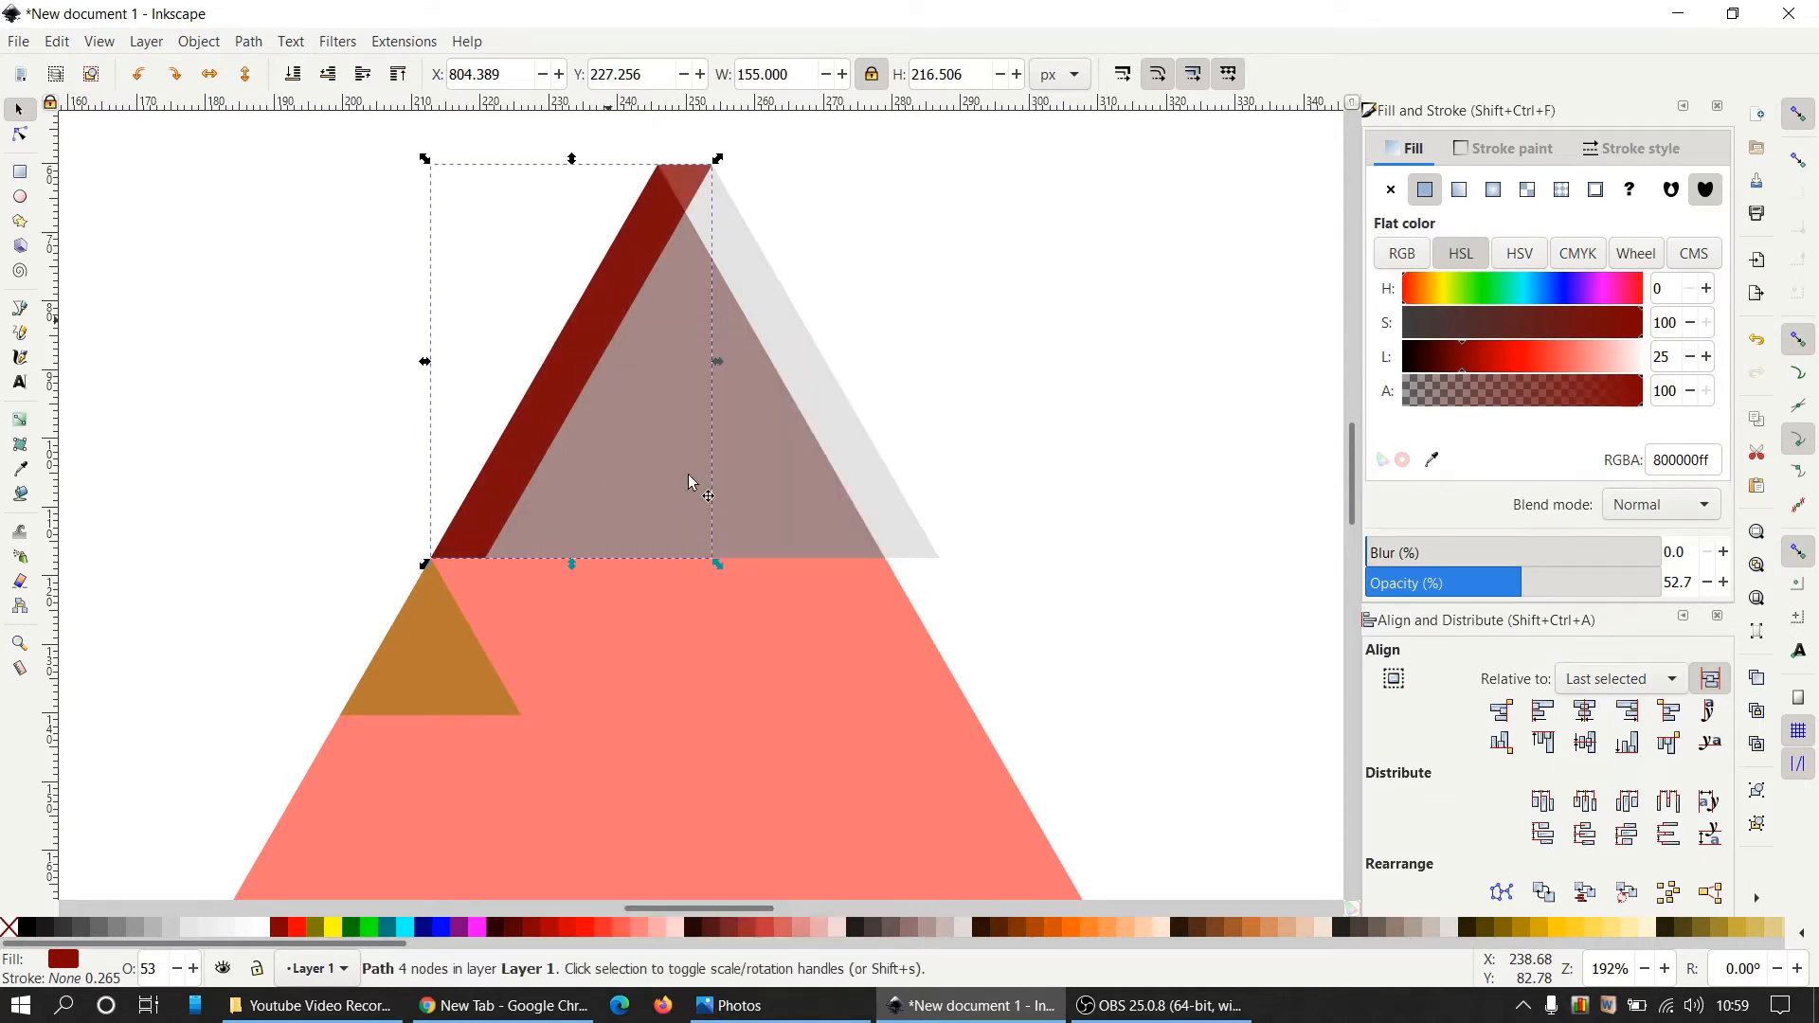
left_click(648, 229)
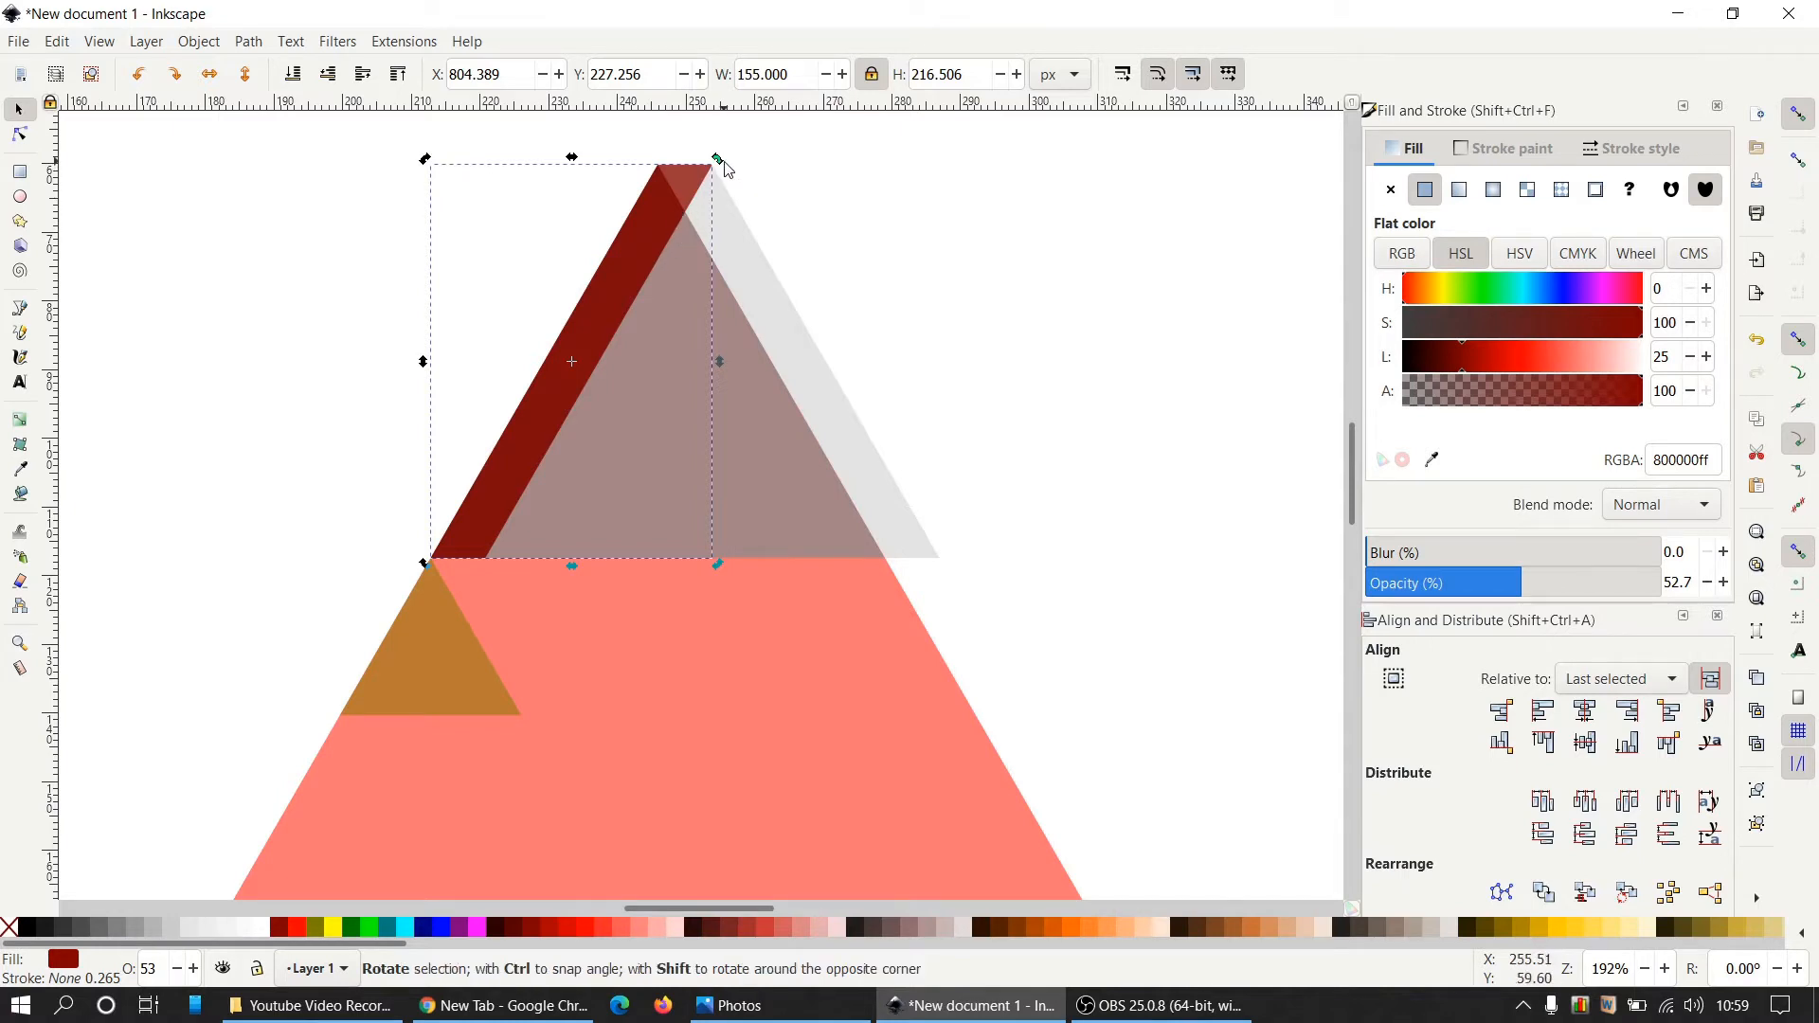
key("ctrl")
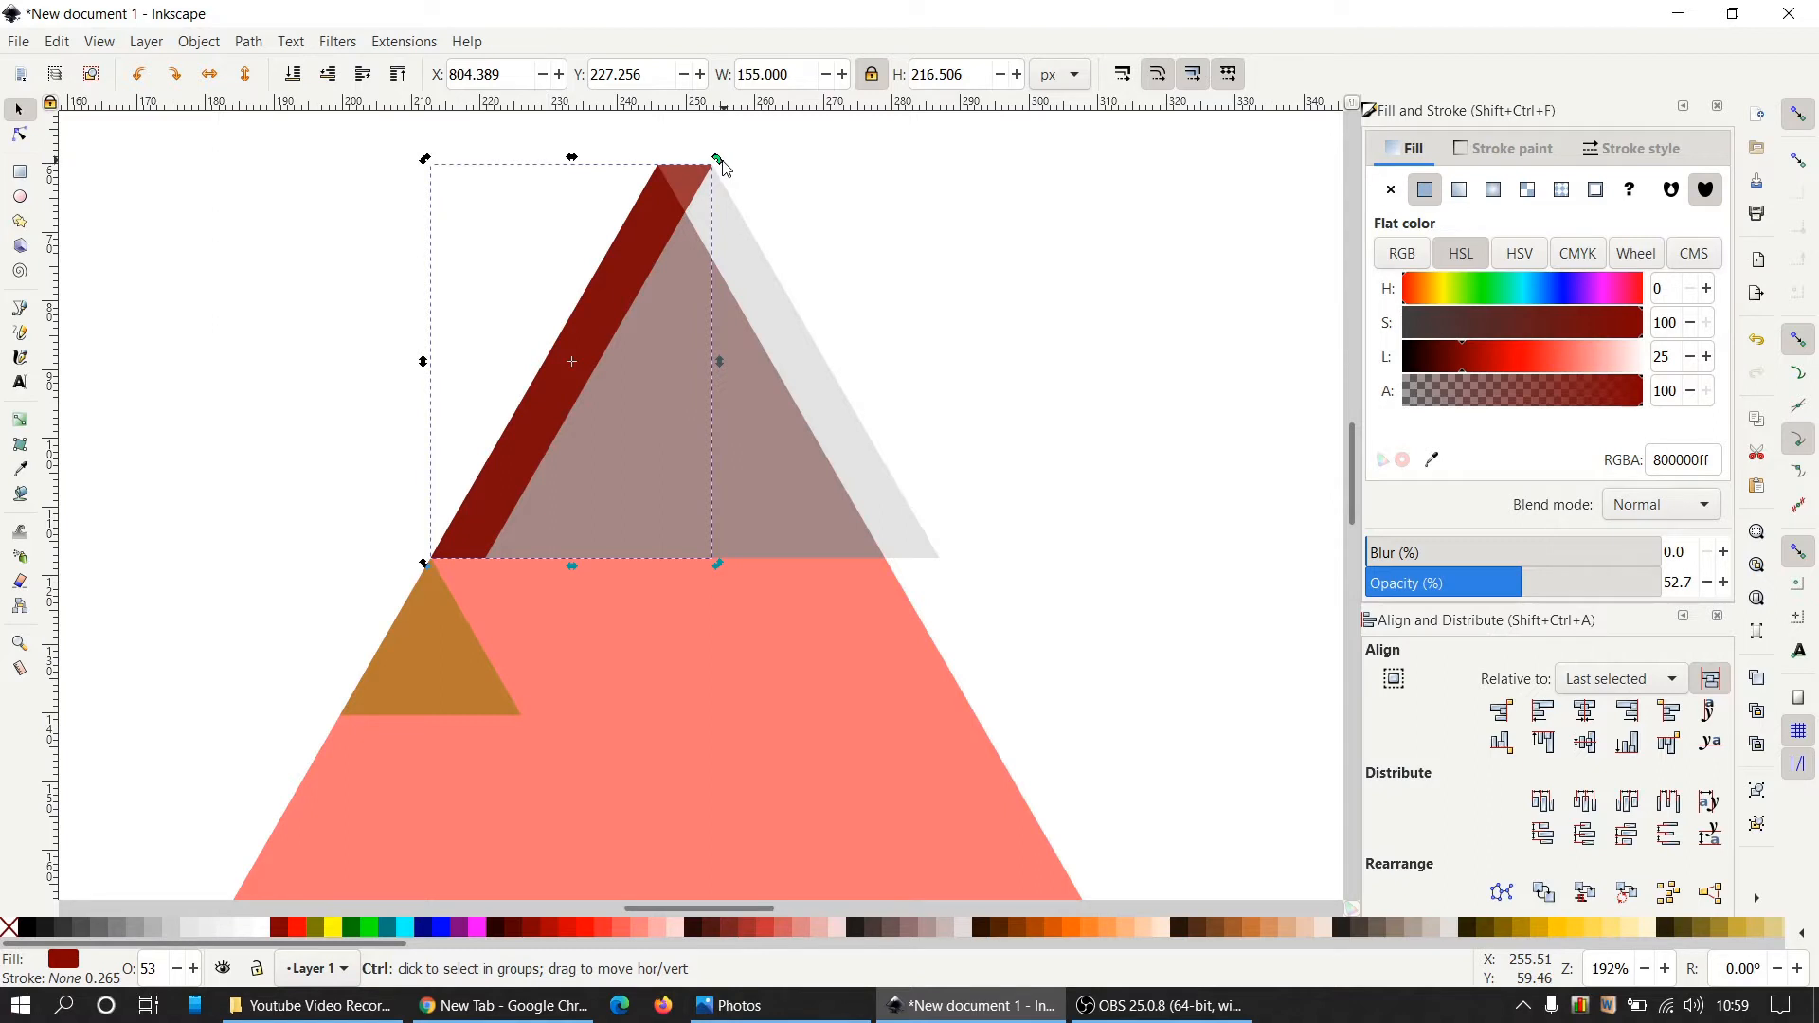
left_click_drag(724, 165, 678, 538)
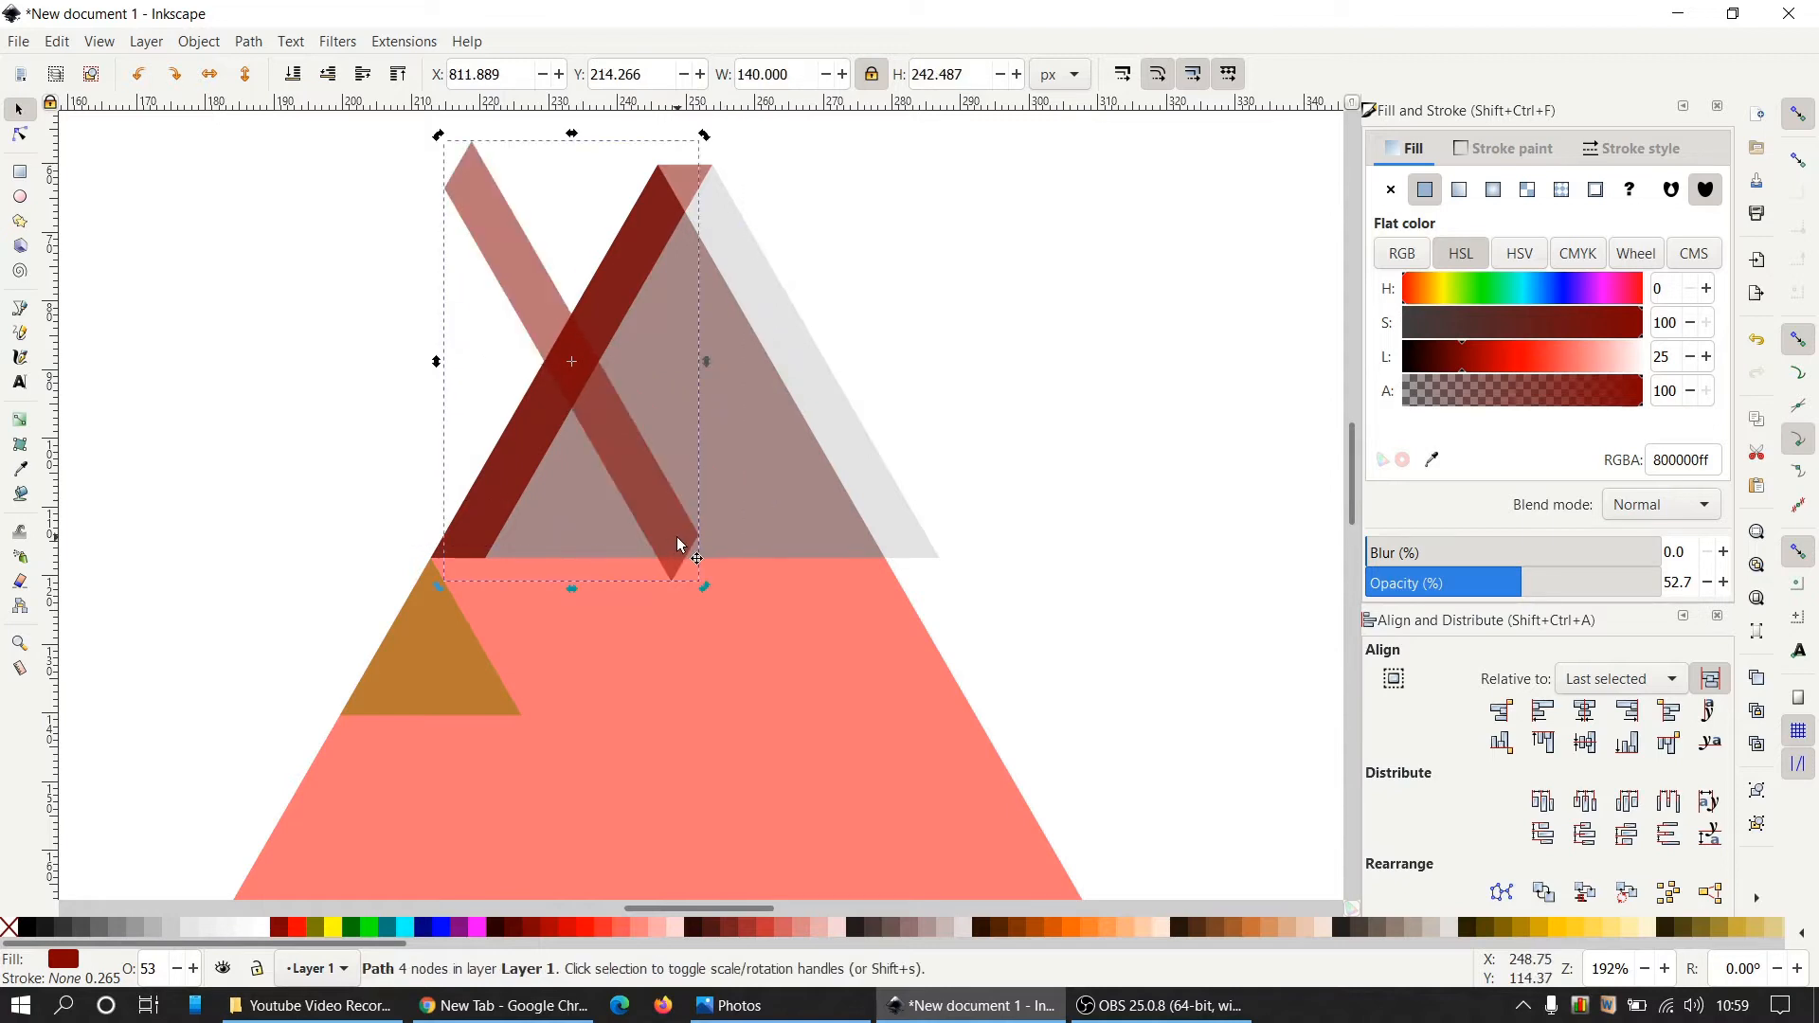
Fill the rotated strip with yellow (ffff00) and snap its leftmost corner to the dark red strip's lower-left corner.
left_click(335, 941)
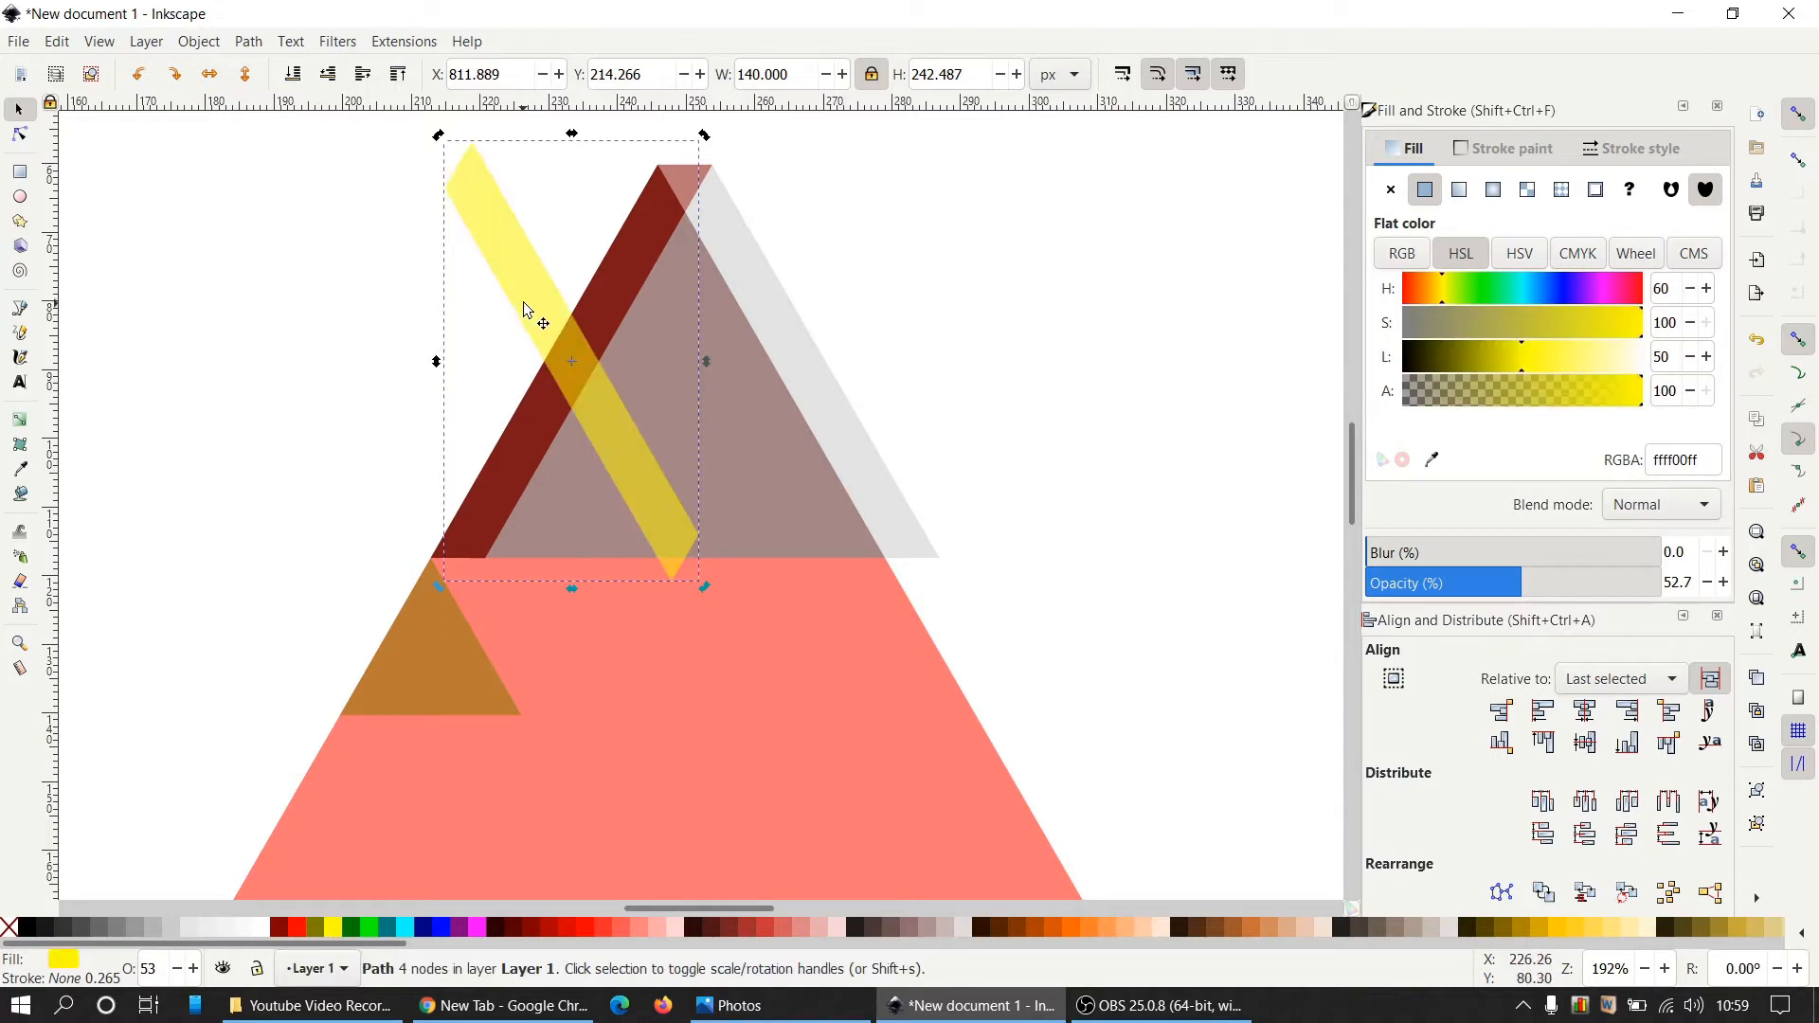
left_click_drag(529, 326, 520, 678)
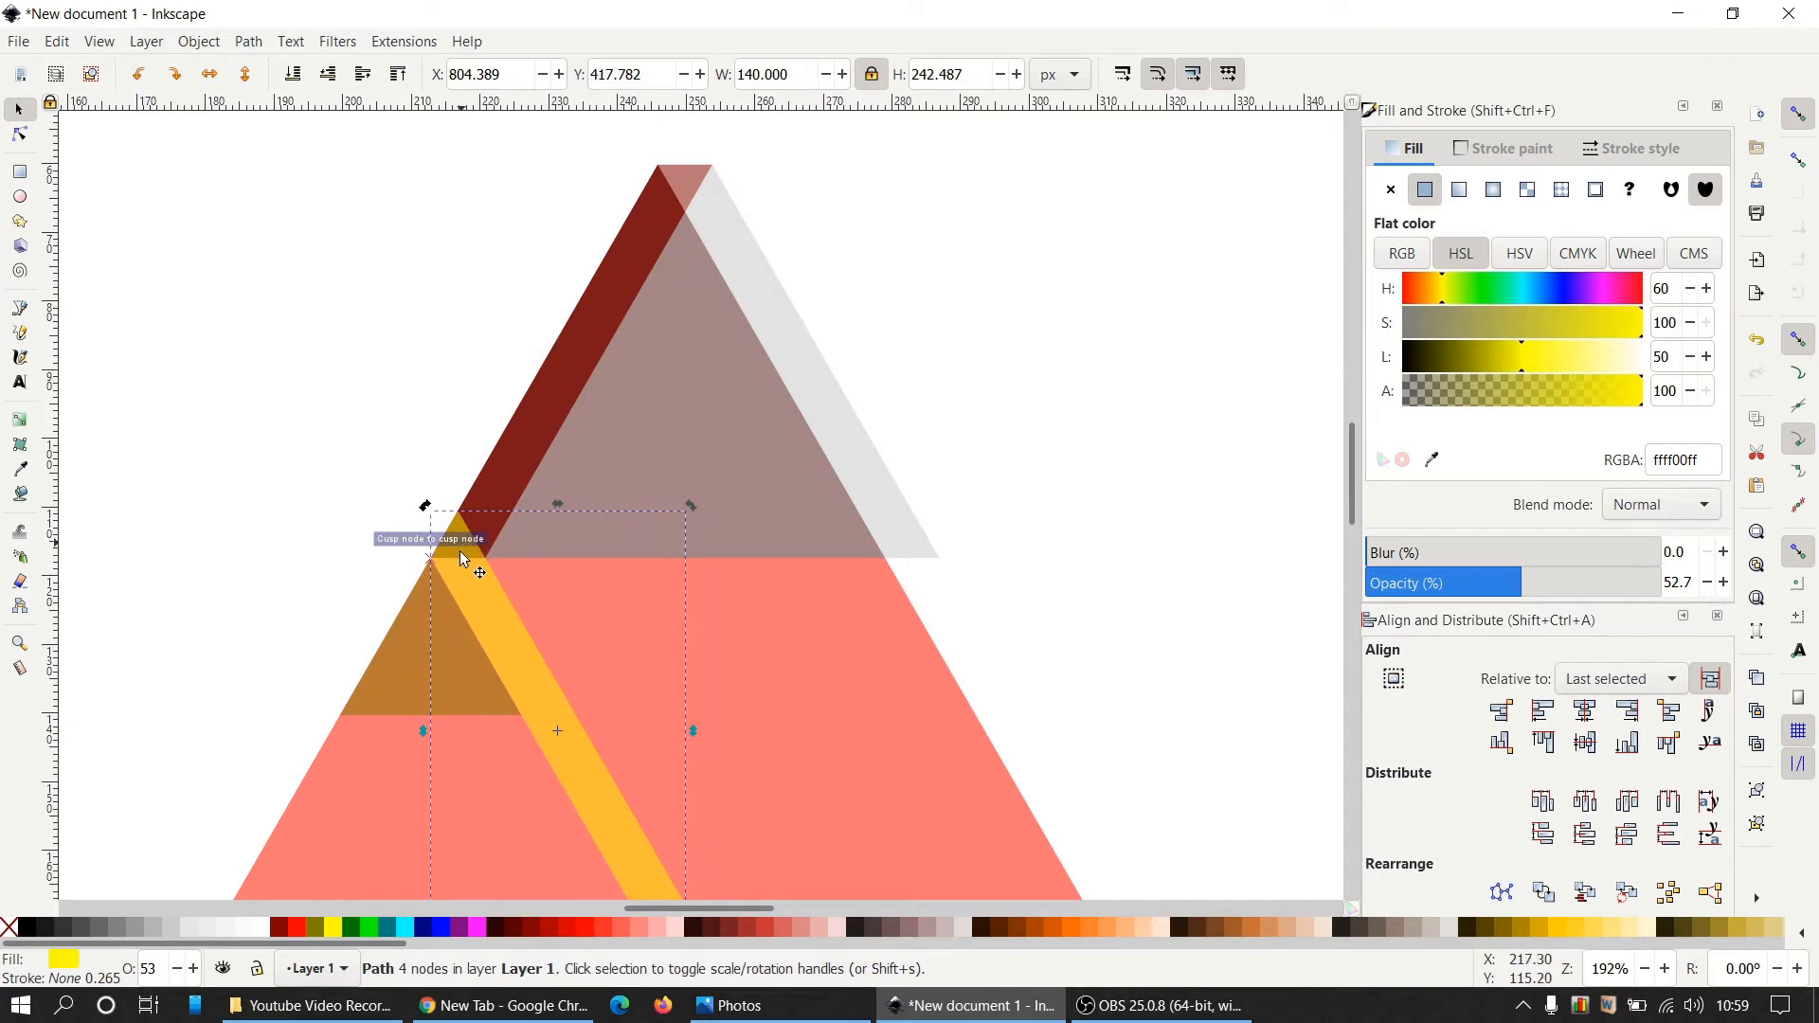
left_click(1080, 600)
Draw a closed straight-segment pen path around the yellow strip's lower part, with its top edge running horizontally from the olive triangle's bottom-right corner.
scroll(1080, 601, "down", 1)
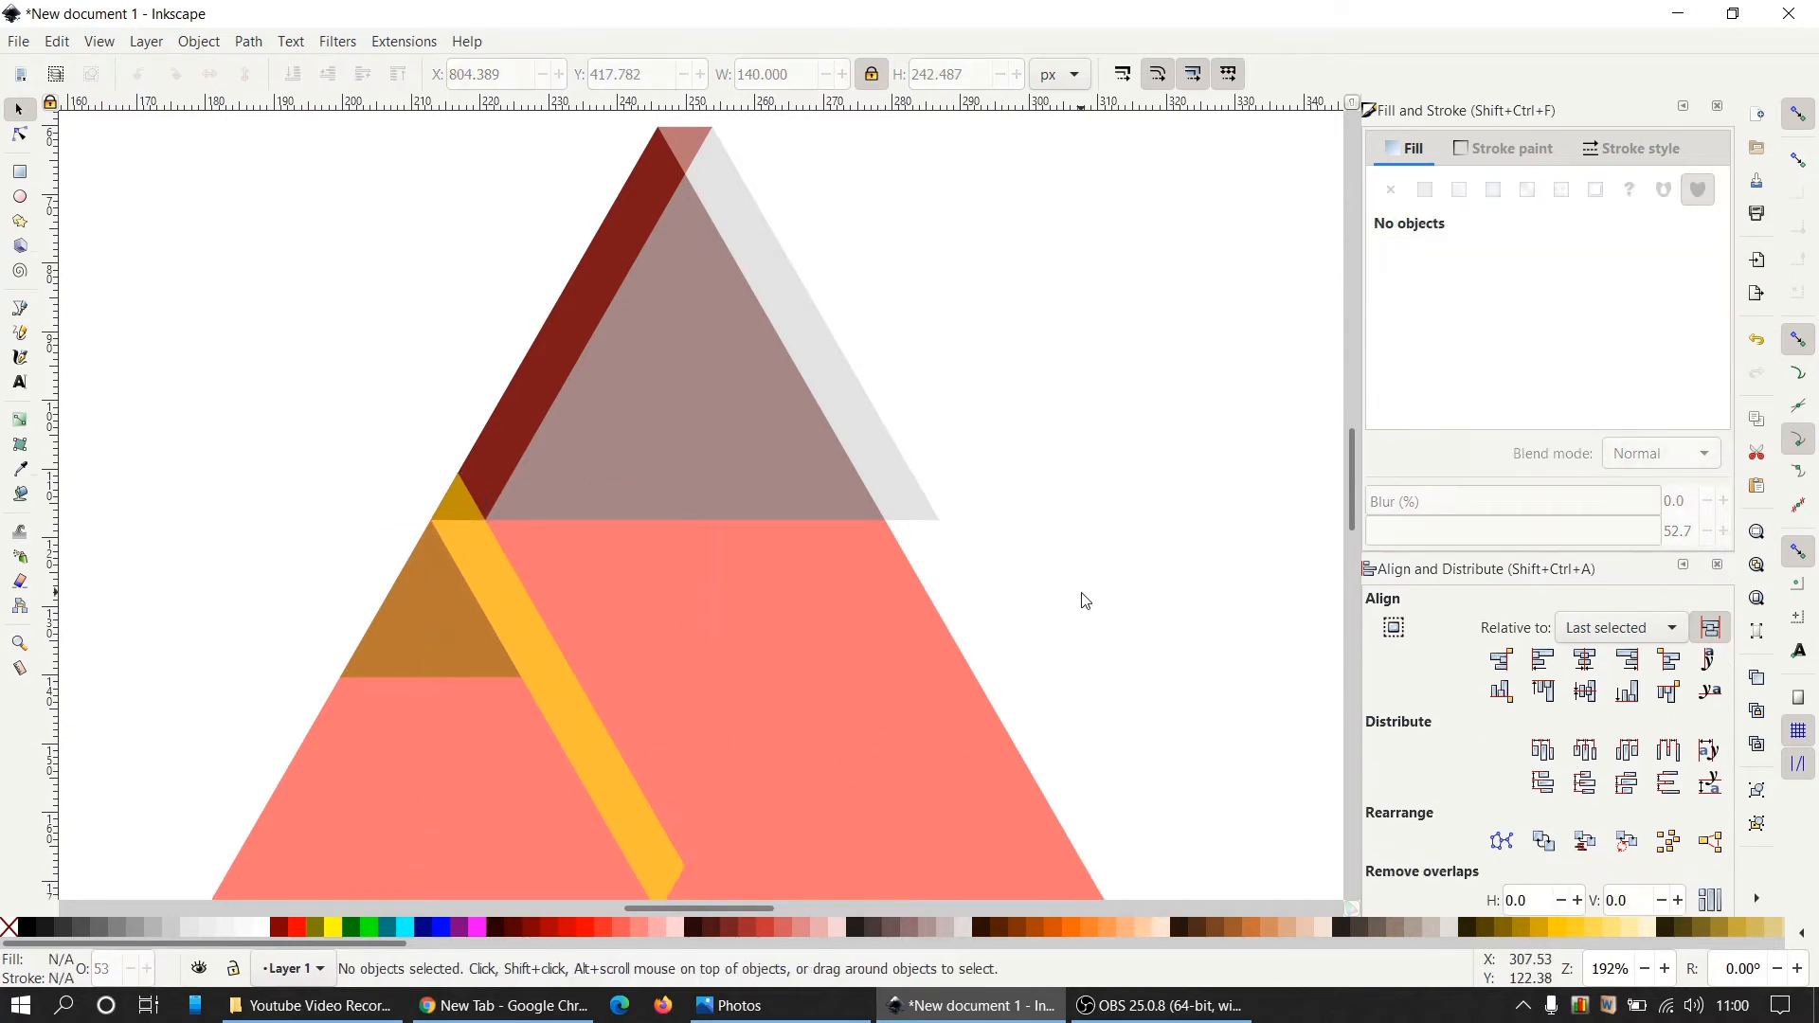
scroll(428, 760, "down", 1)
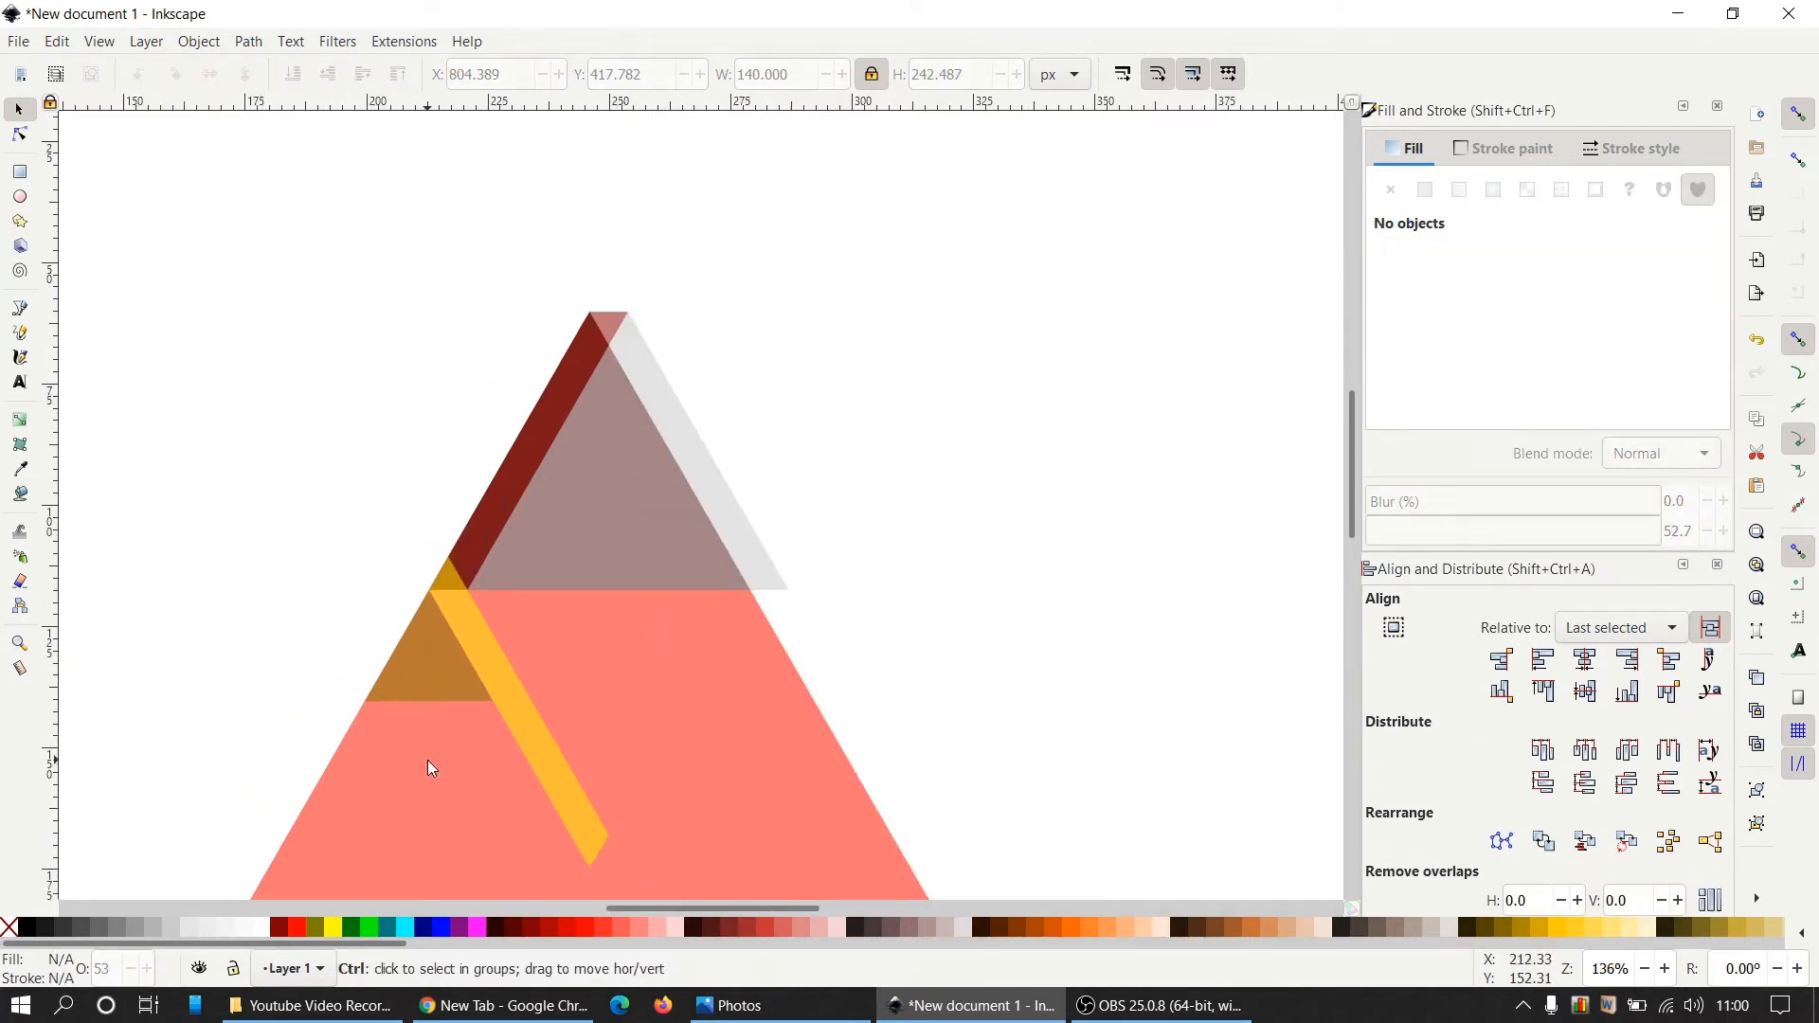
scroll(428, 760, "up", 2)
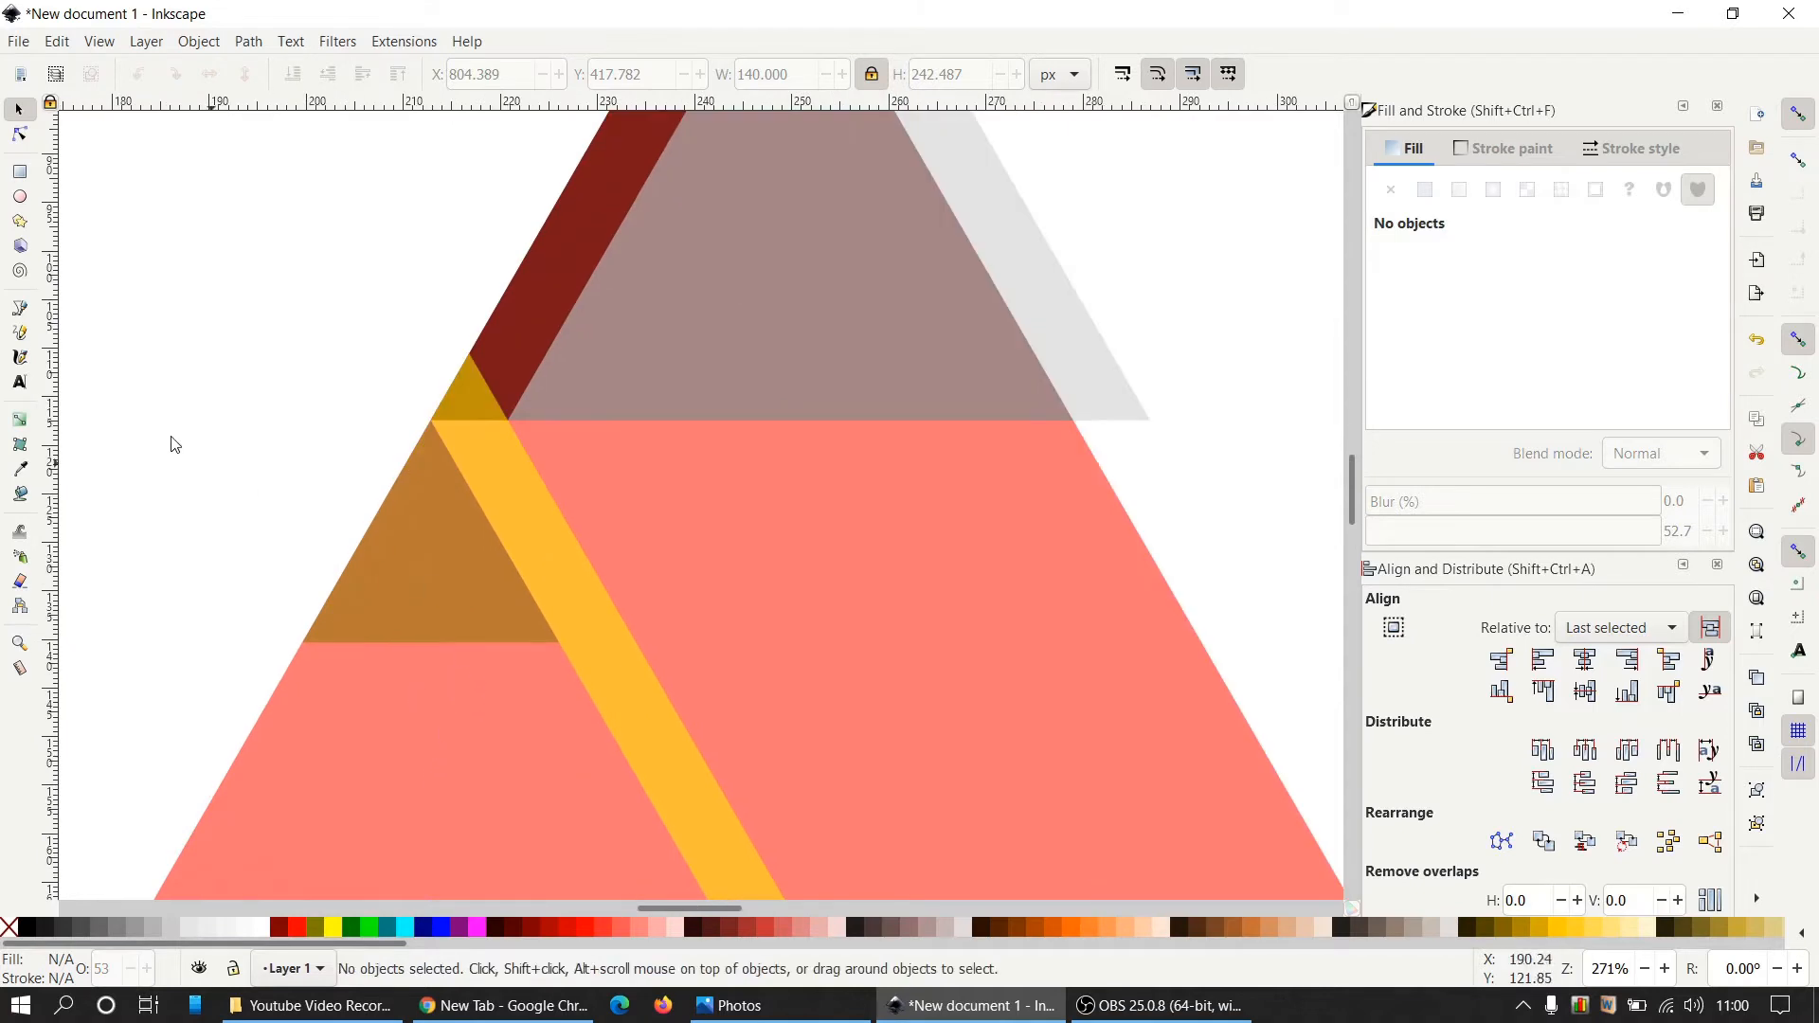
left_click(23, 313)
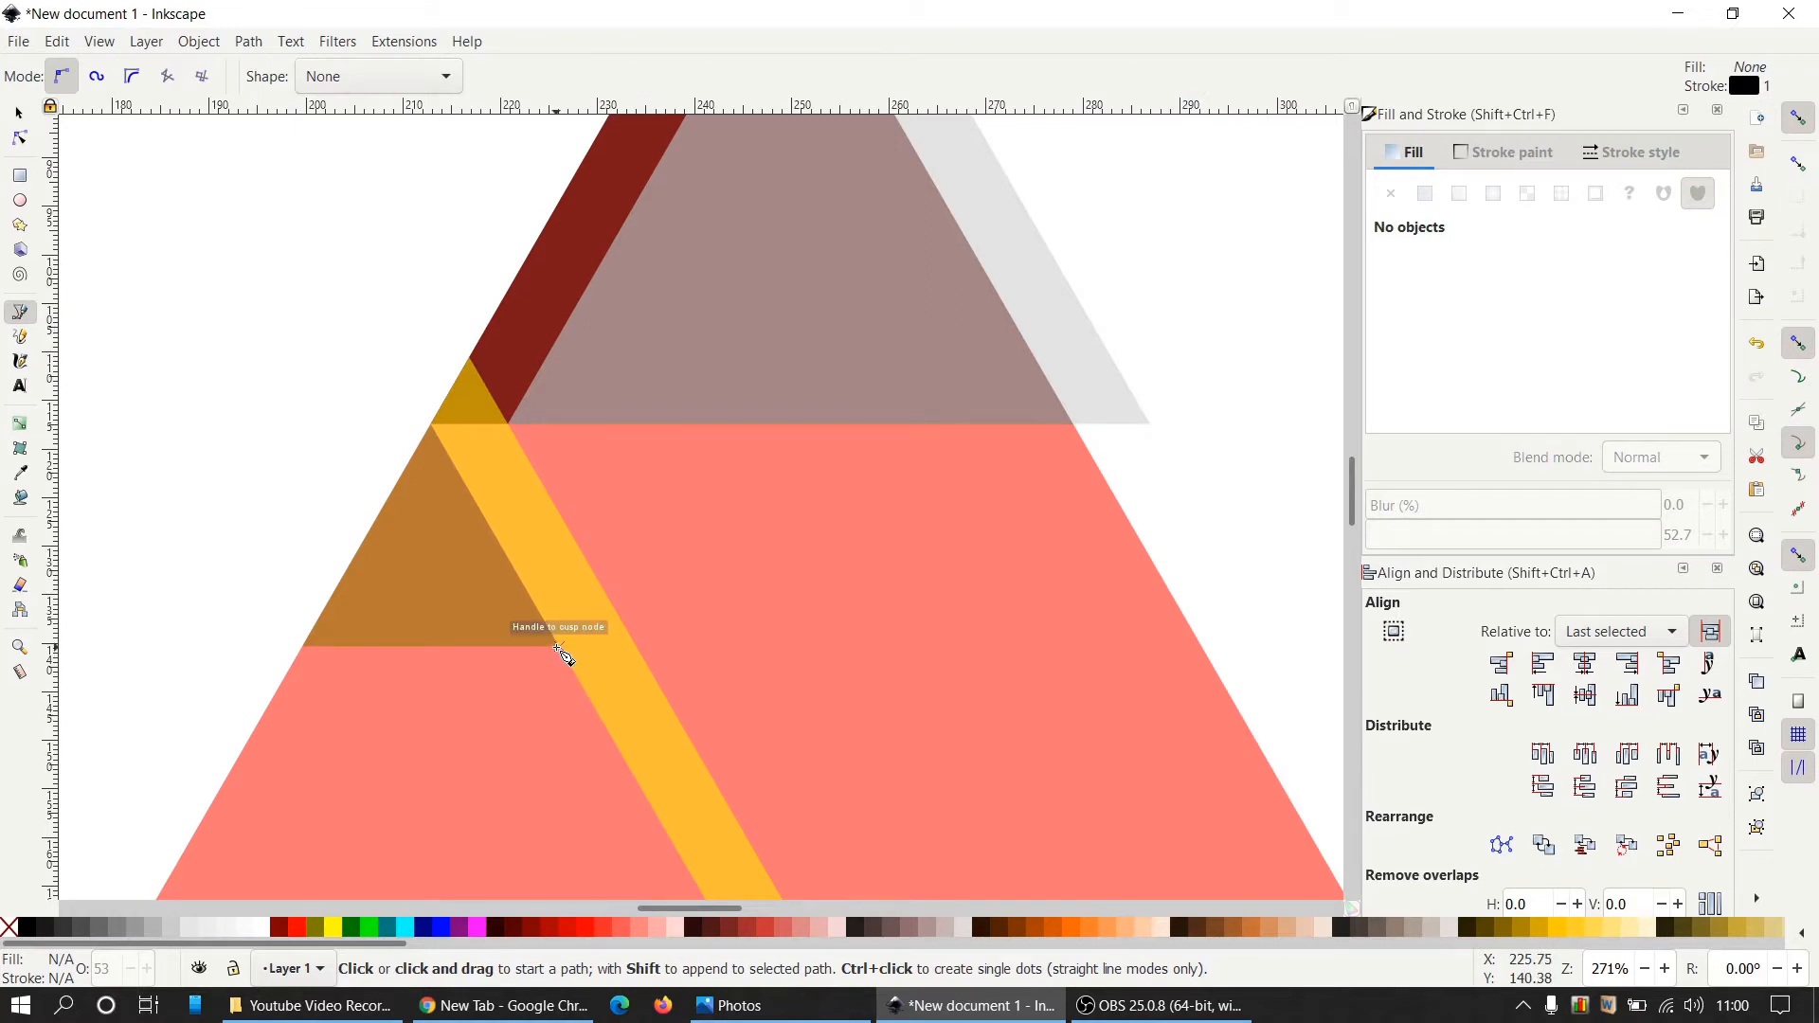
left_click(559, 647)
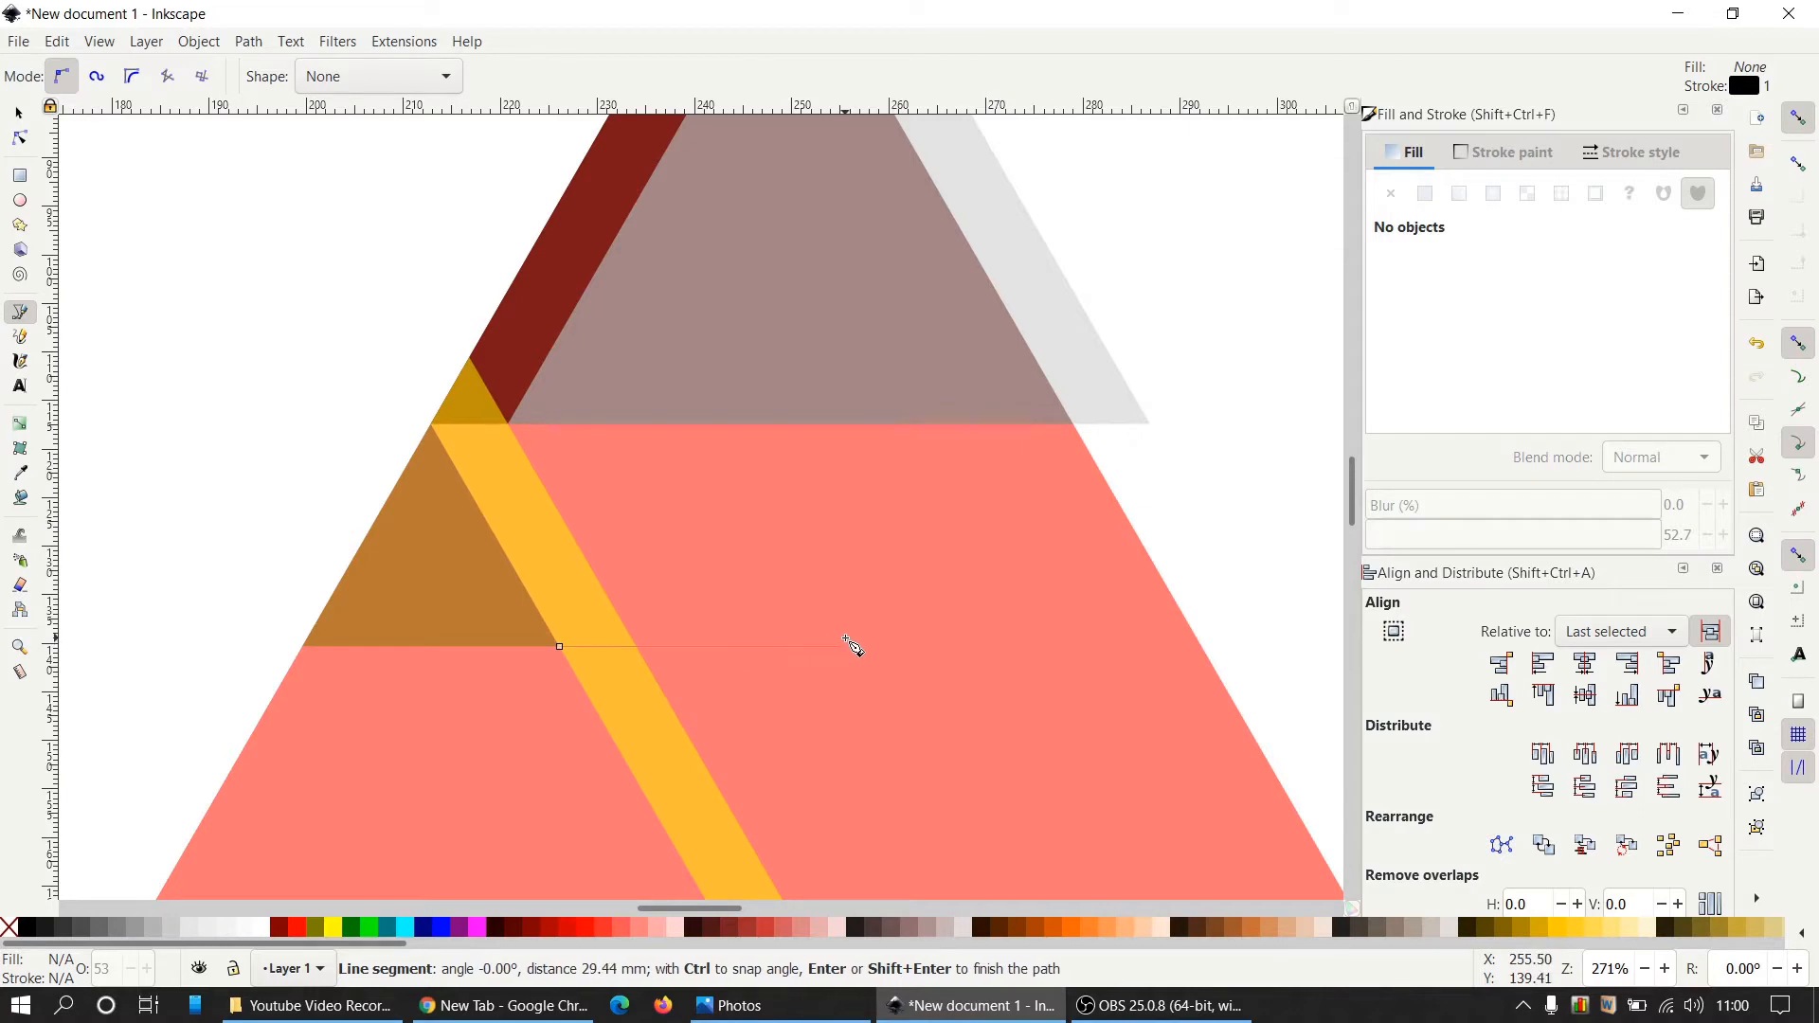
scroll(846, 637, "down", 1)
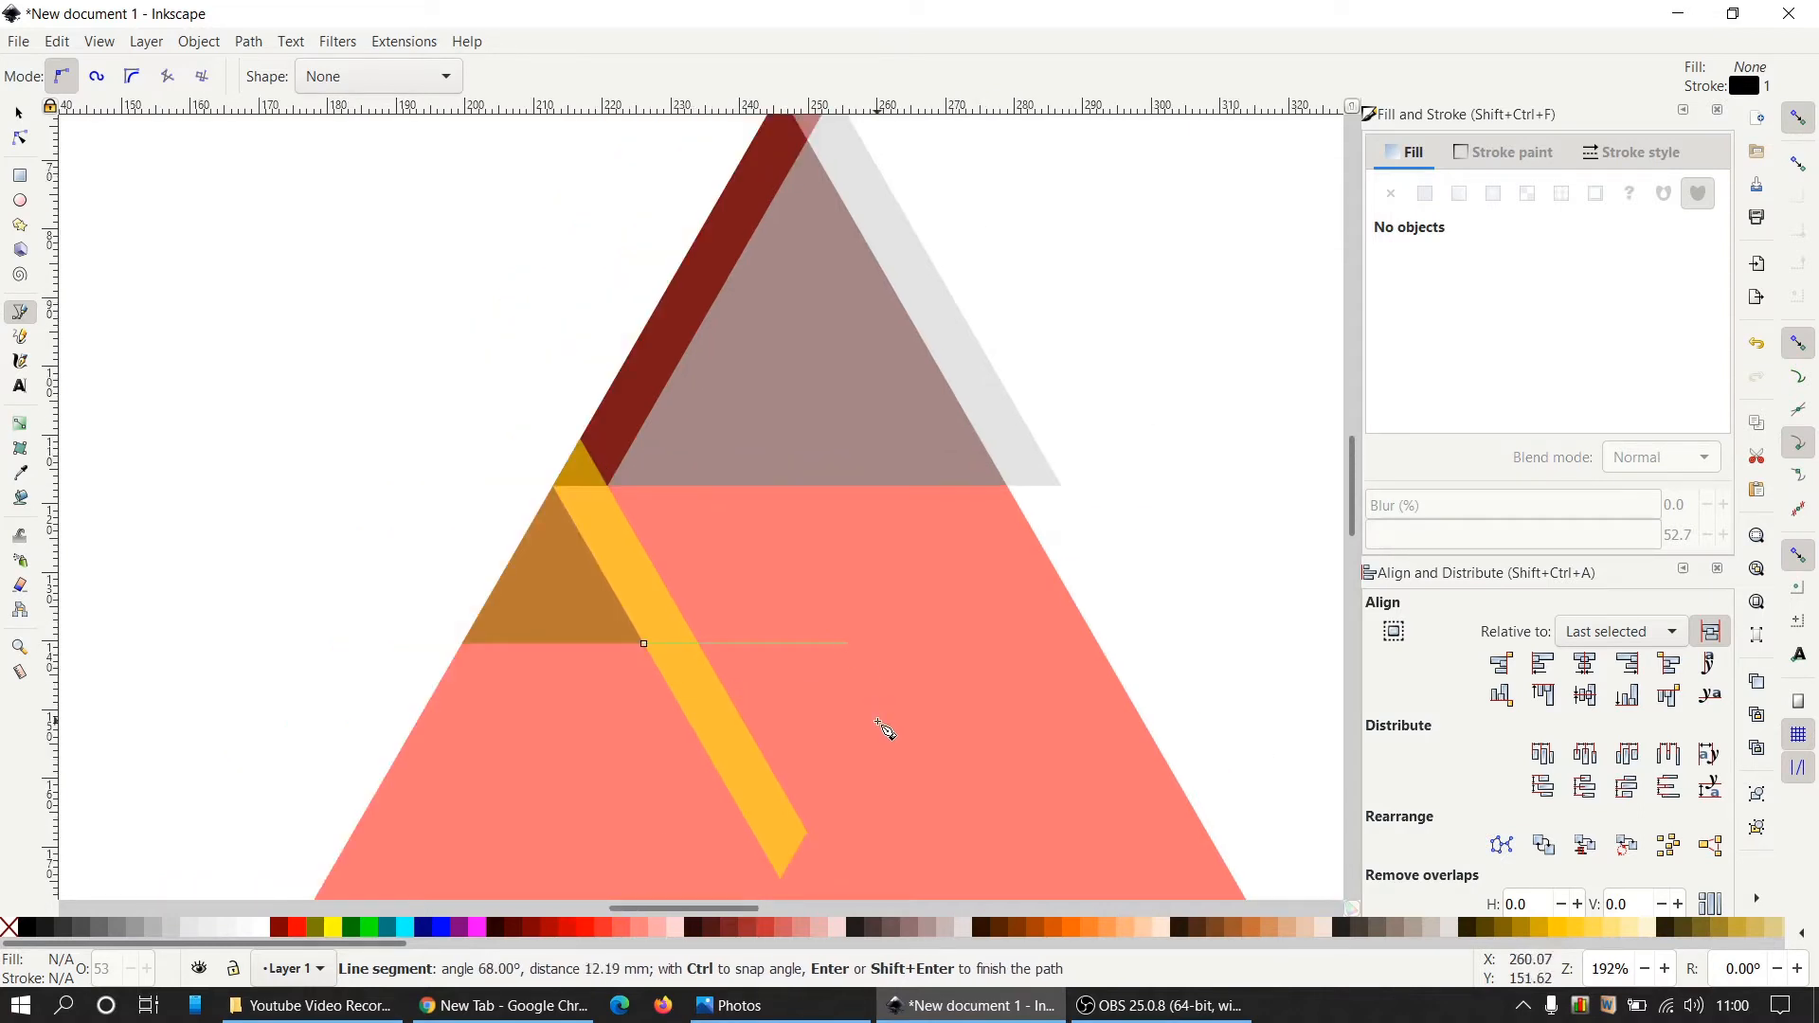
scroll(879, 720, "down", 2)
left_click(890, 683)
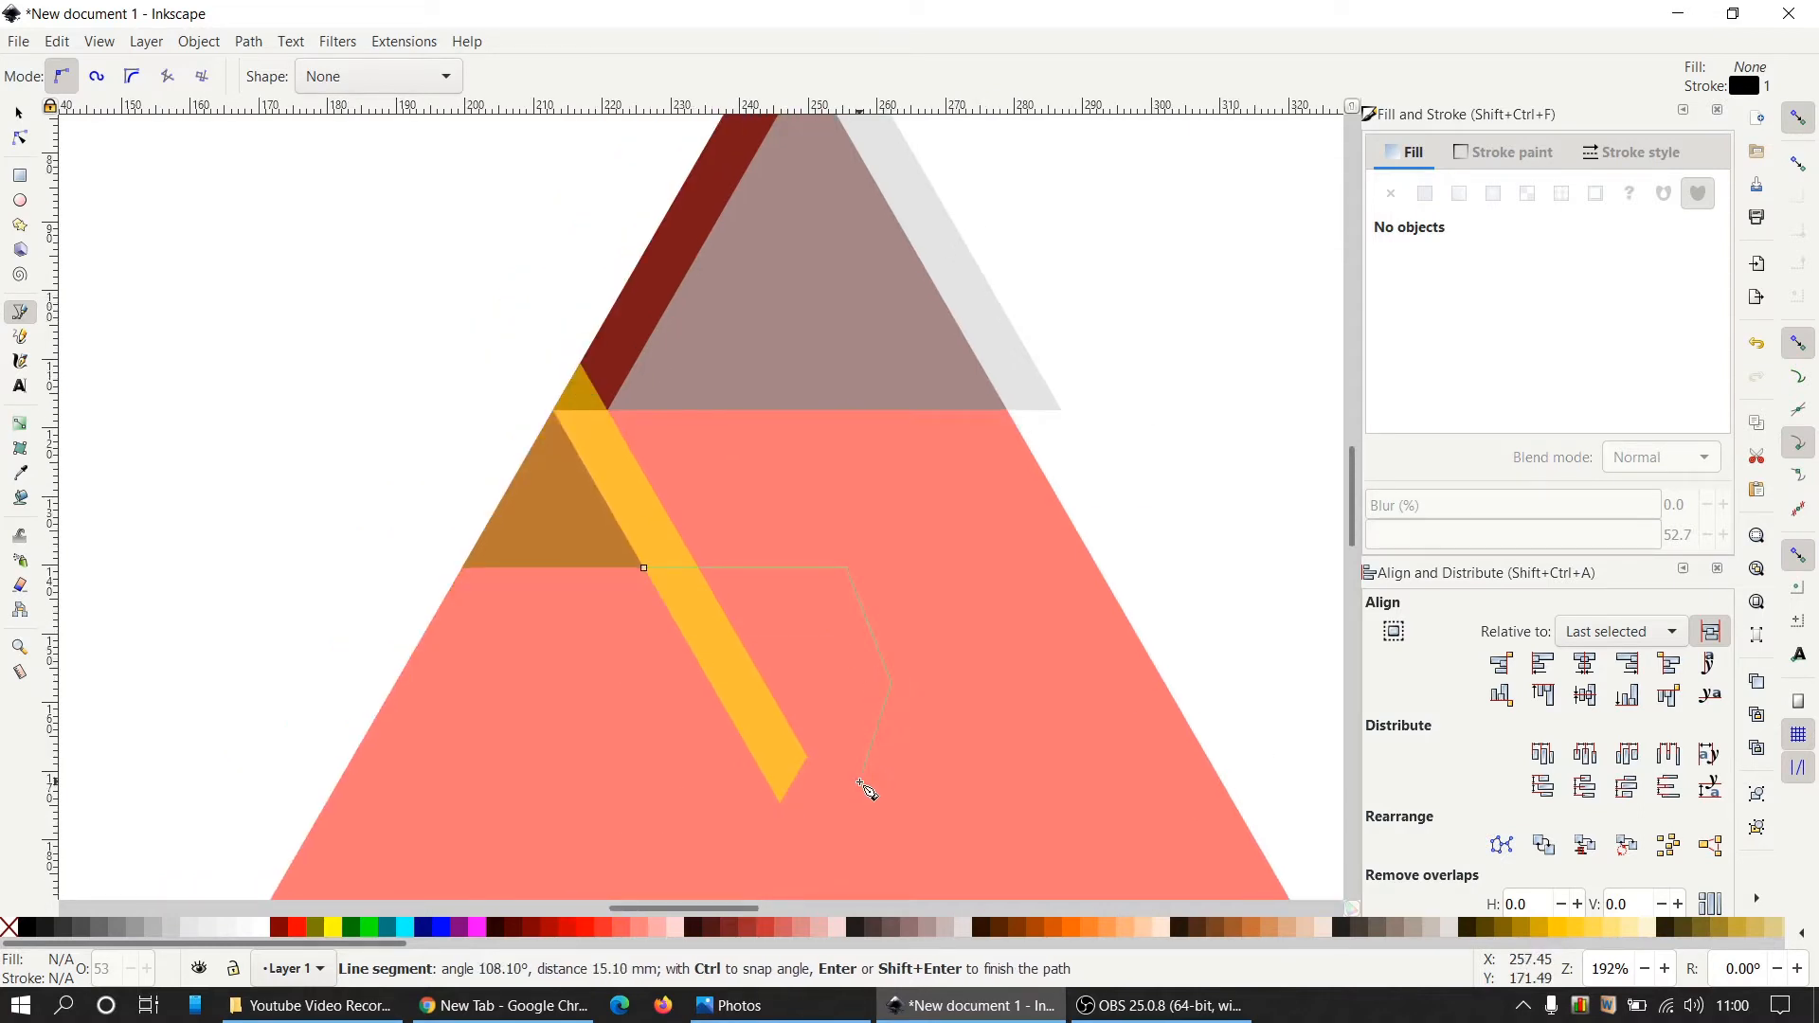
left_click(860, 782)
left_click(752, 849)
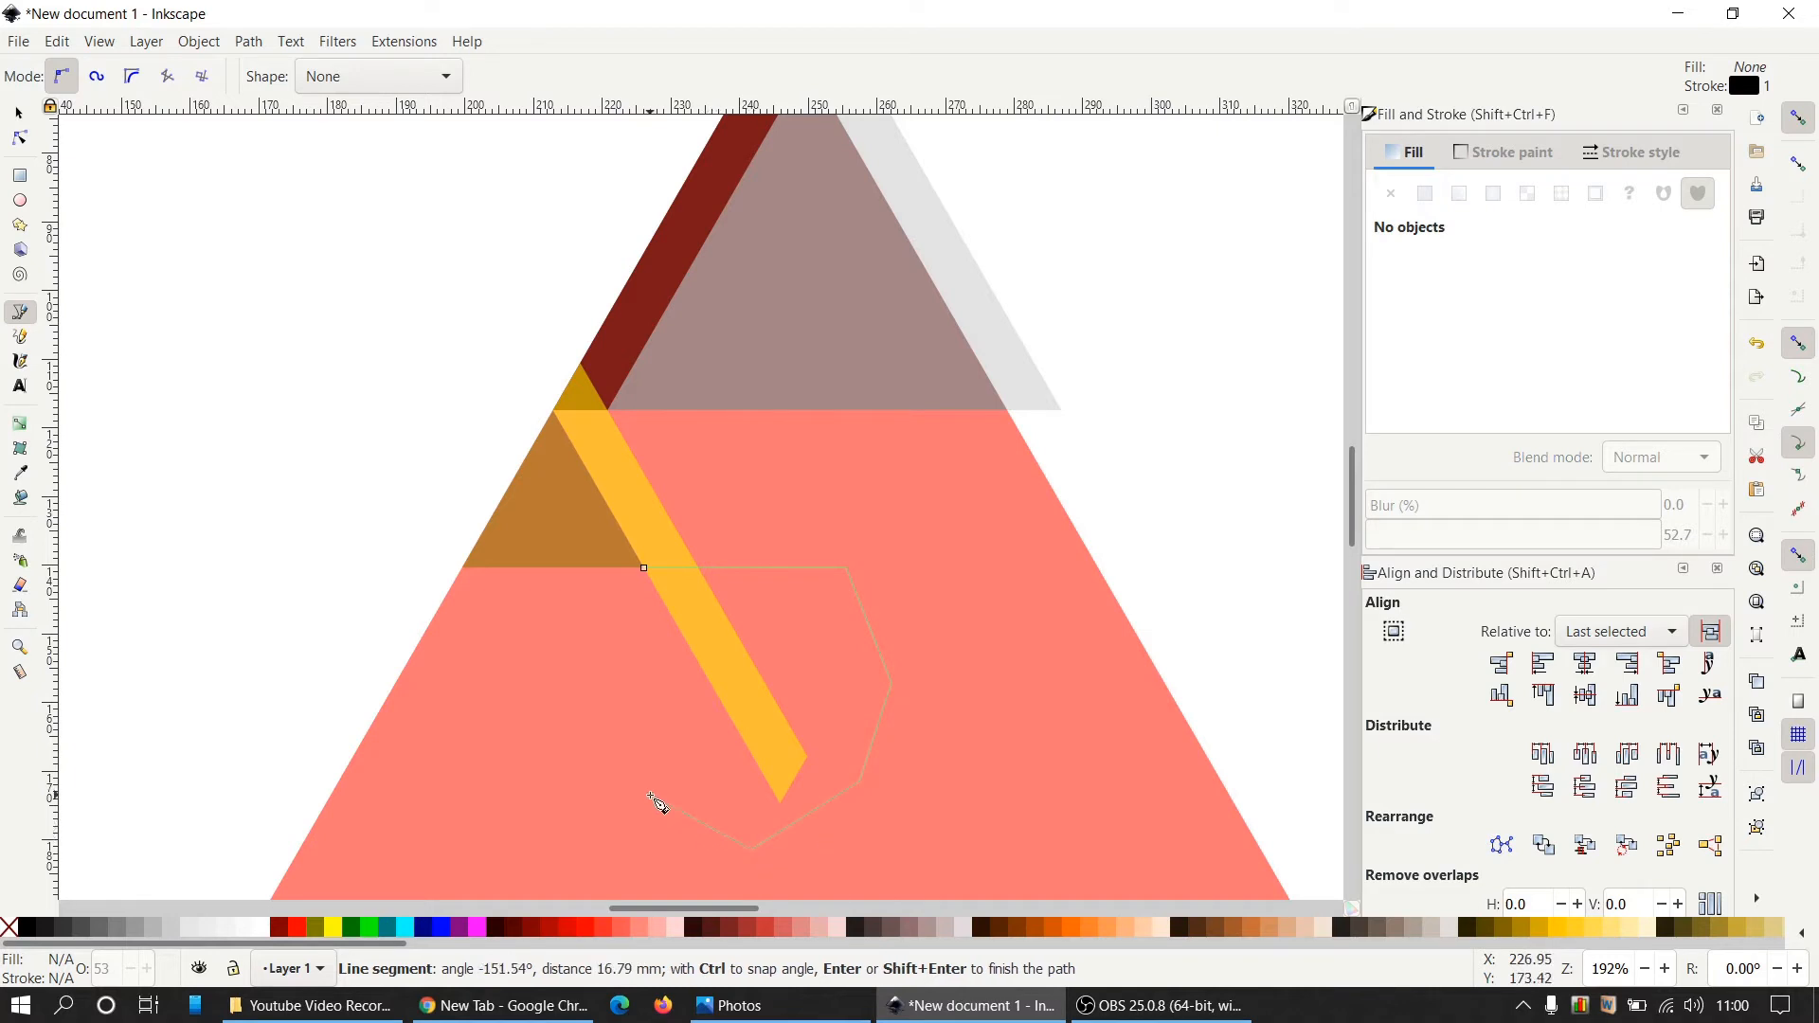
left_click(649, 796)
left_click(608, 702)
left_click(597, 626)
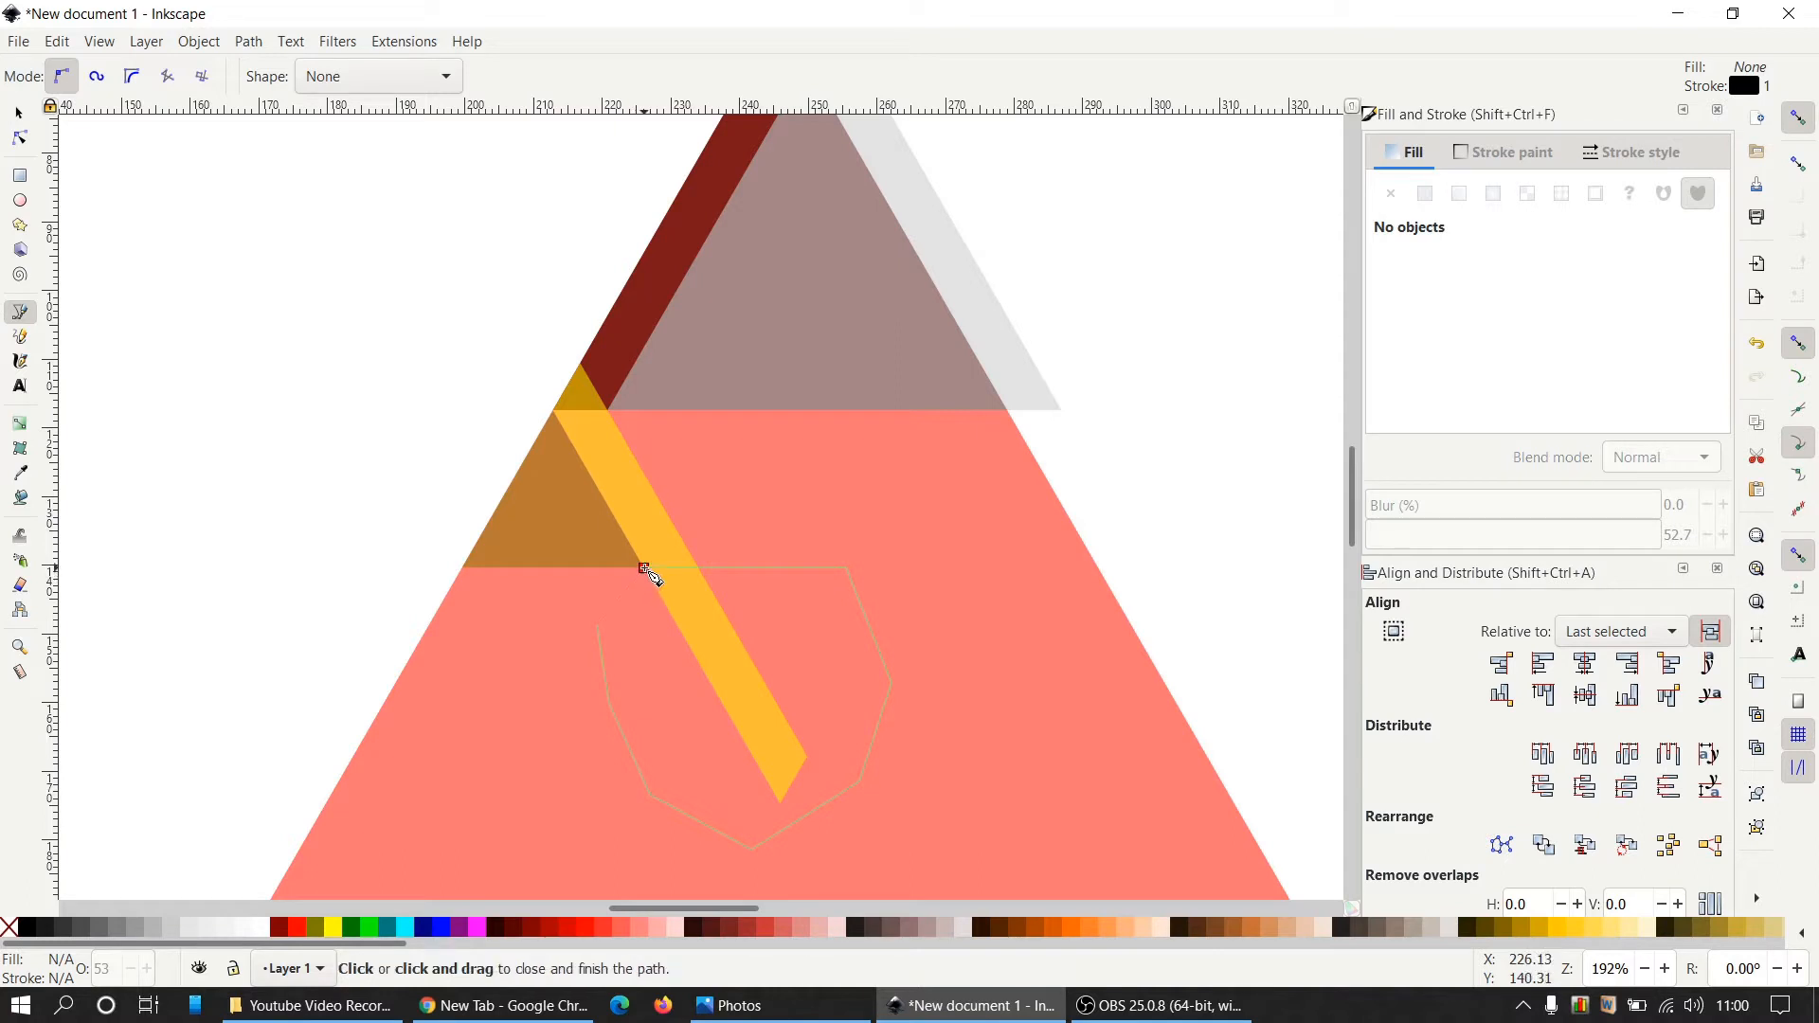
left_click(645, 569)
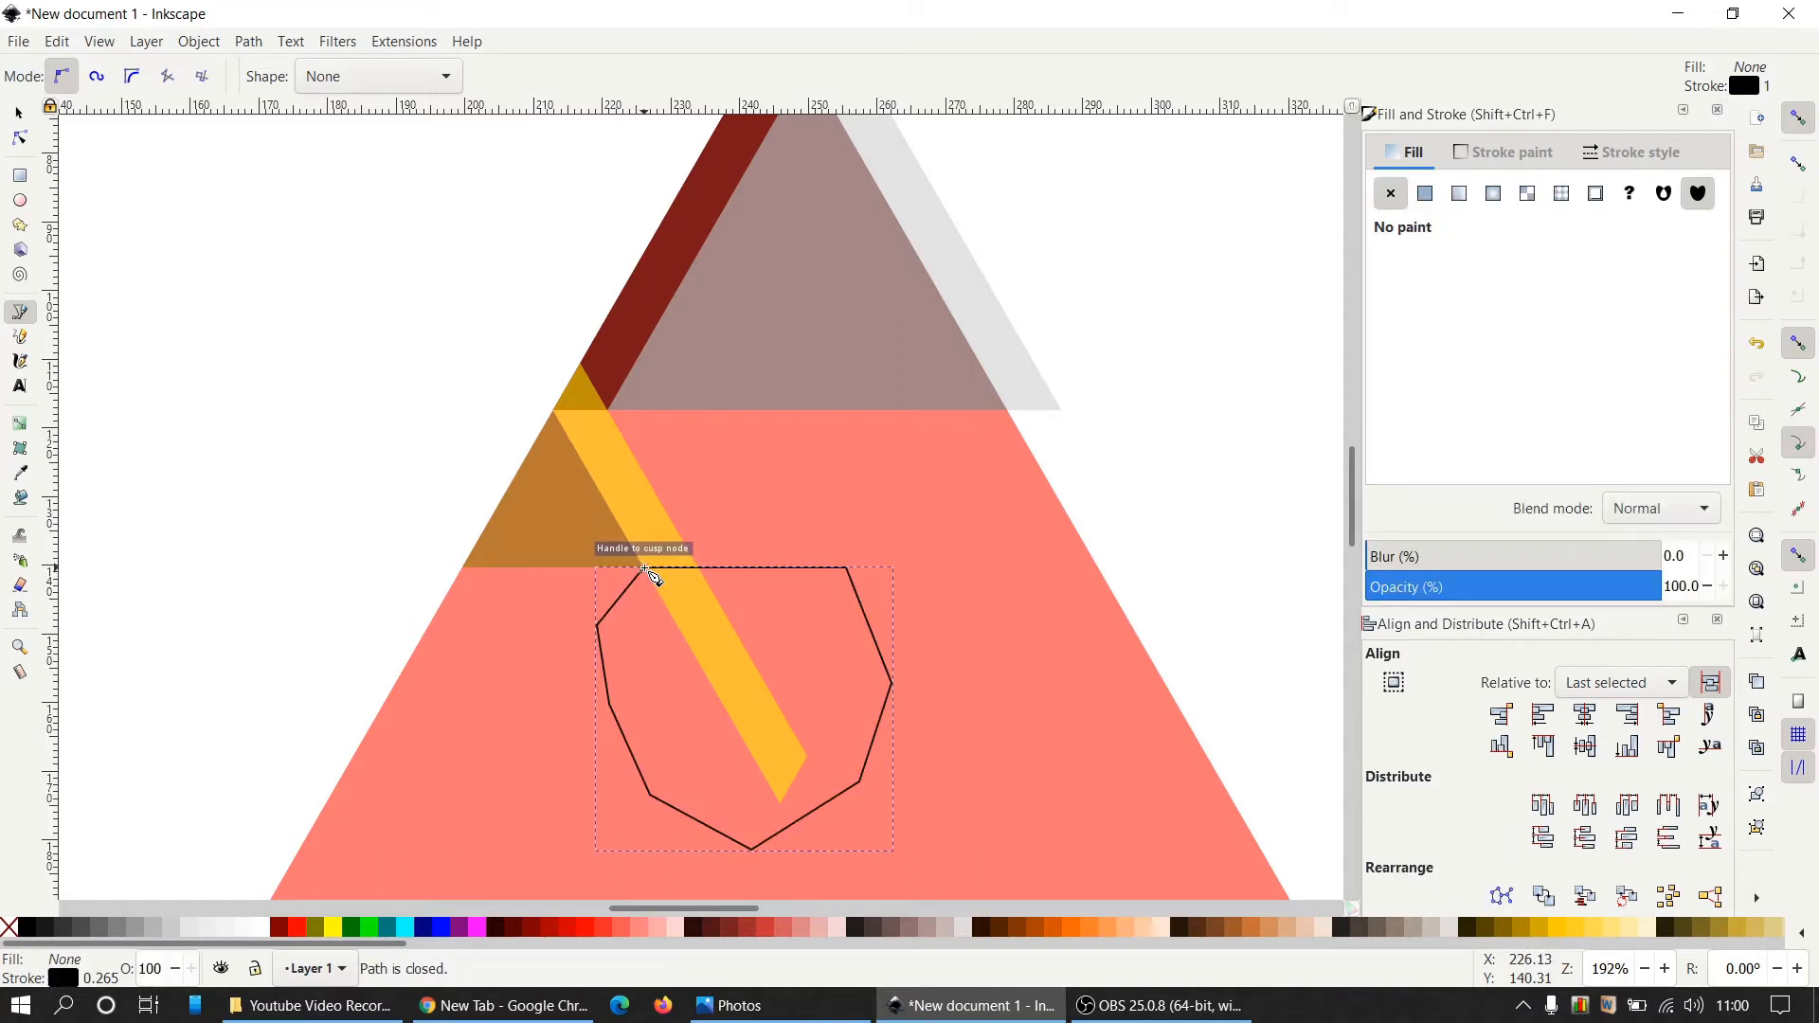
Subtract the closed pen shape from the yellow strip with Difference, trimming it level with the olive triangle's base, and deselect.
left_click(28, 115)
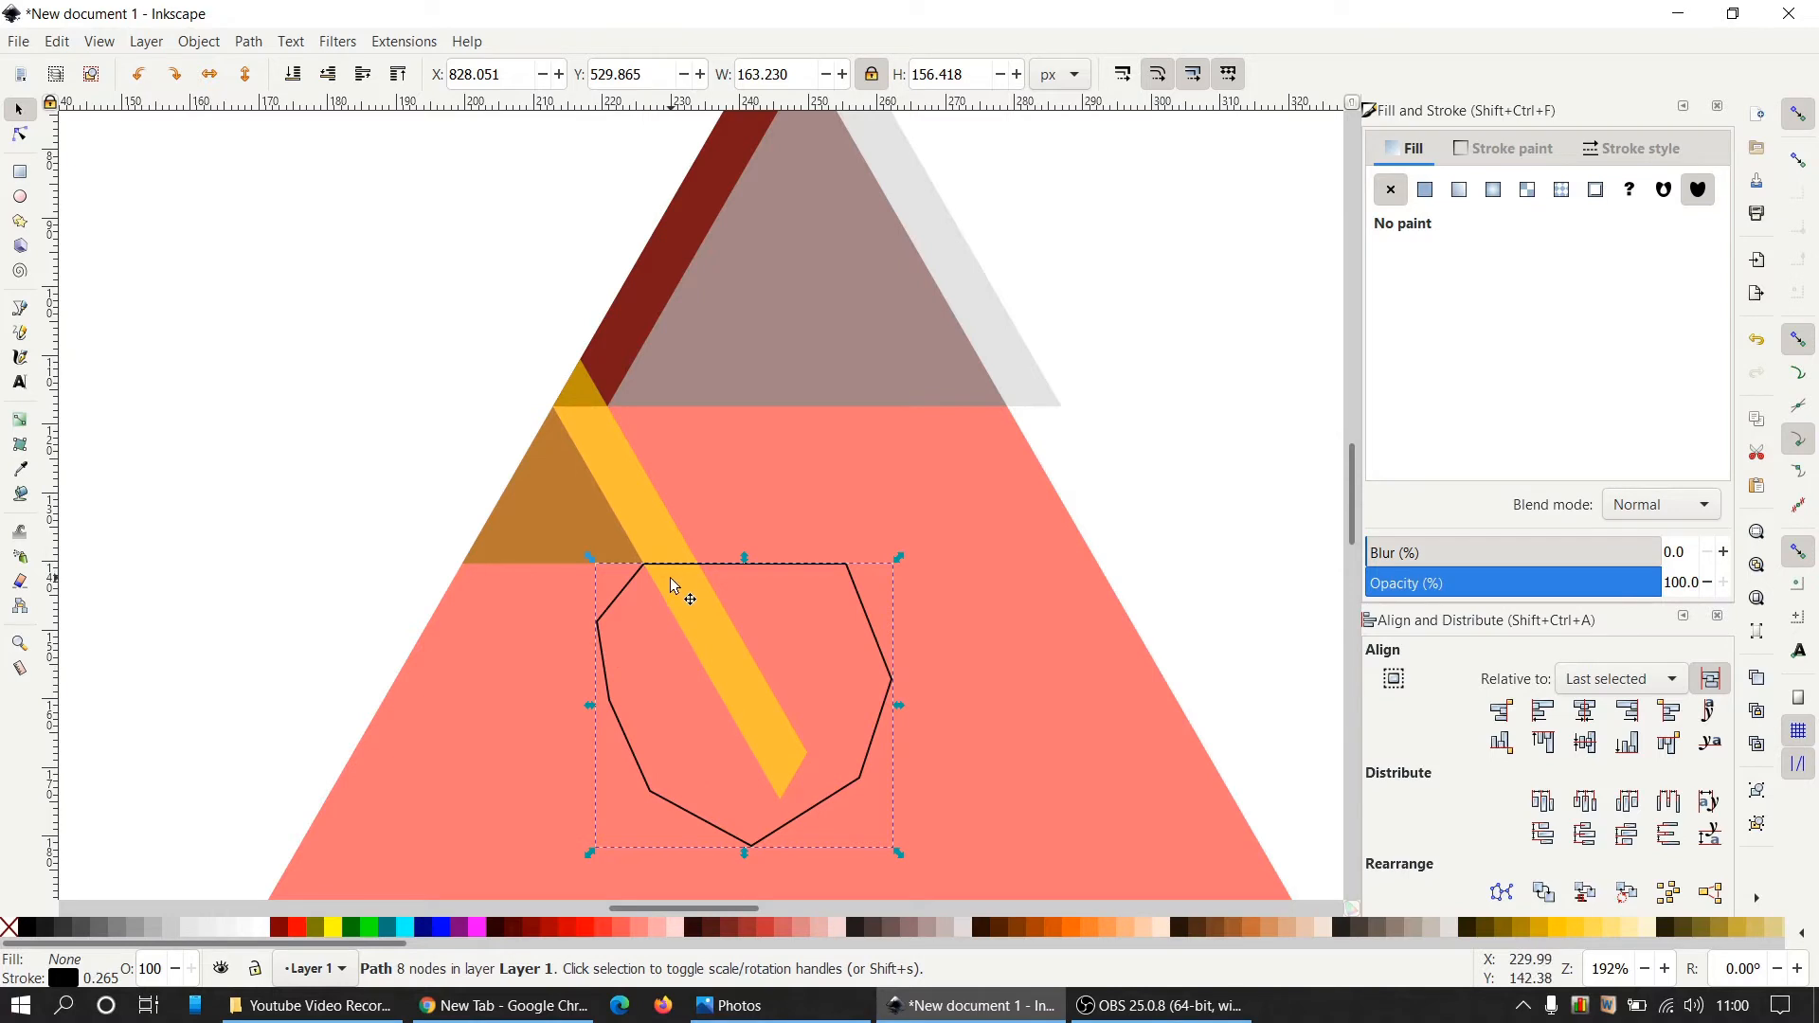
left_click(641, 502, "shift")
left_click(249, 41)
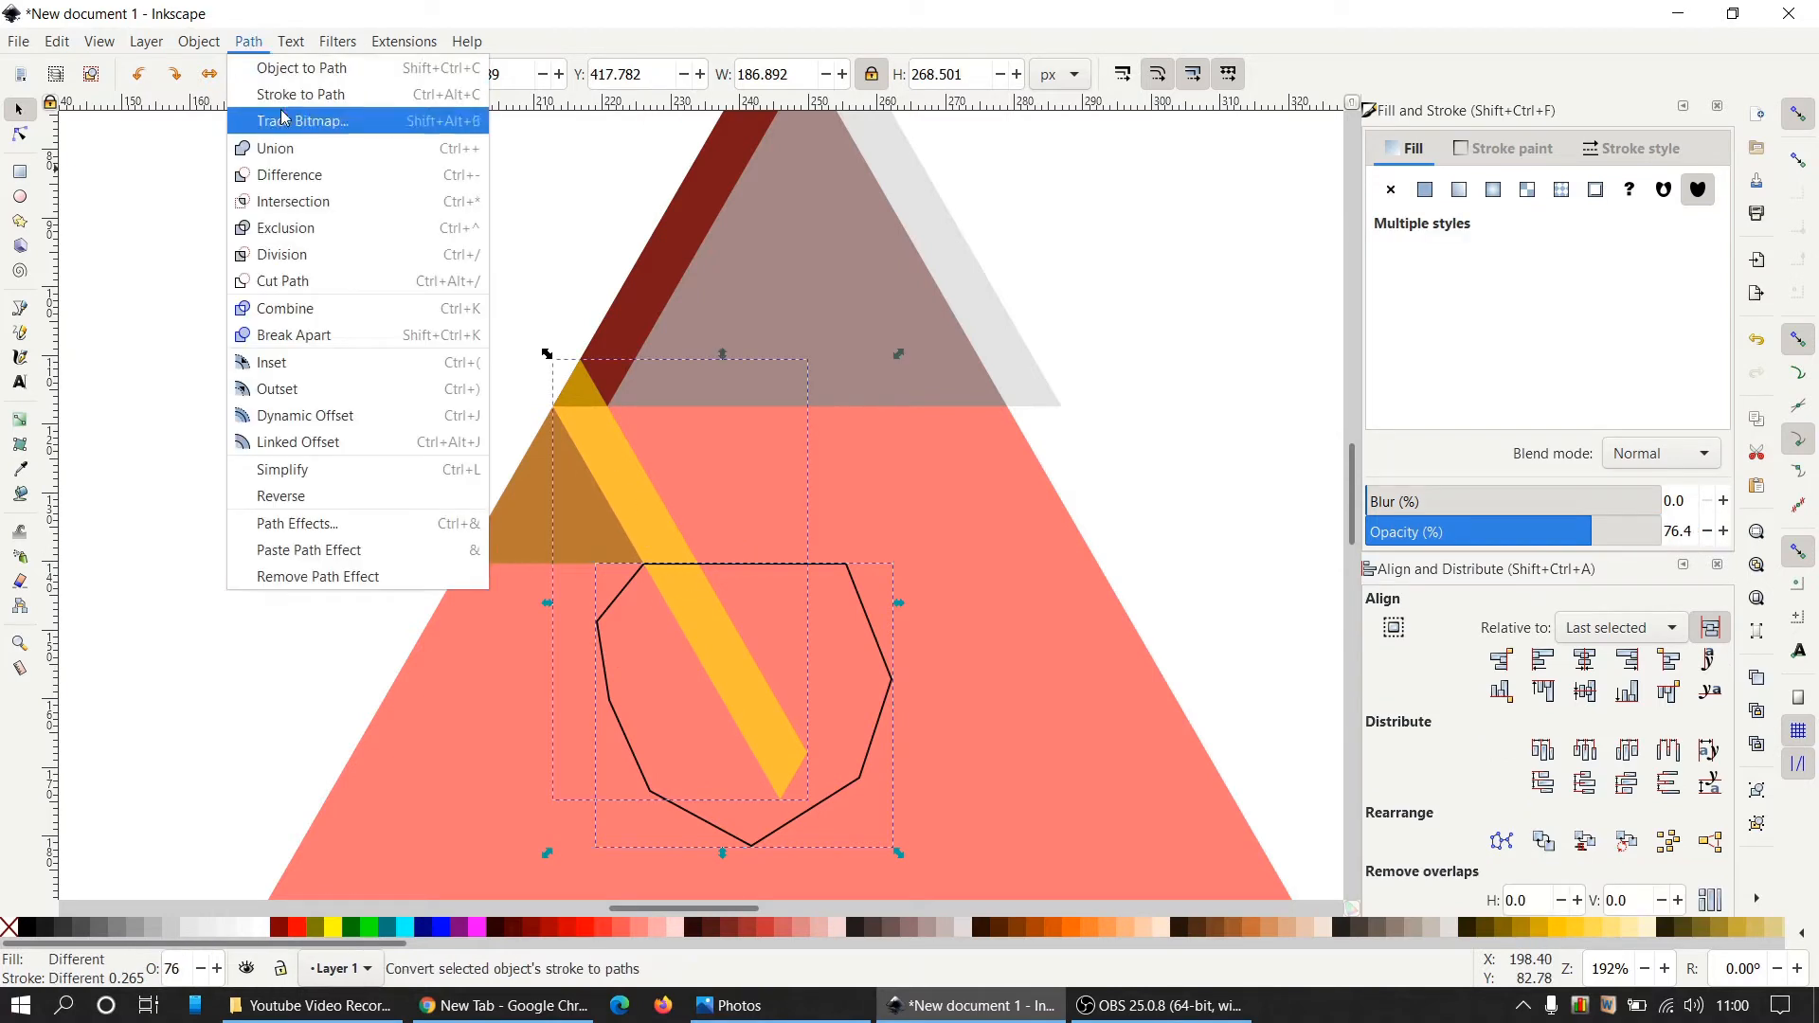
left_click(300, 176)
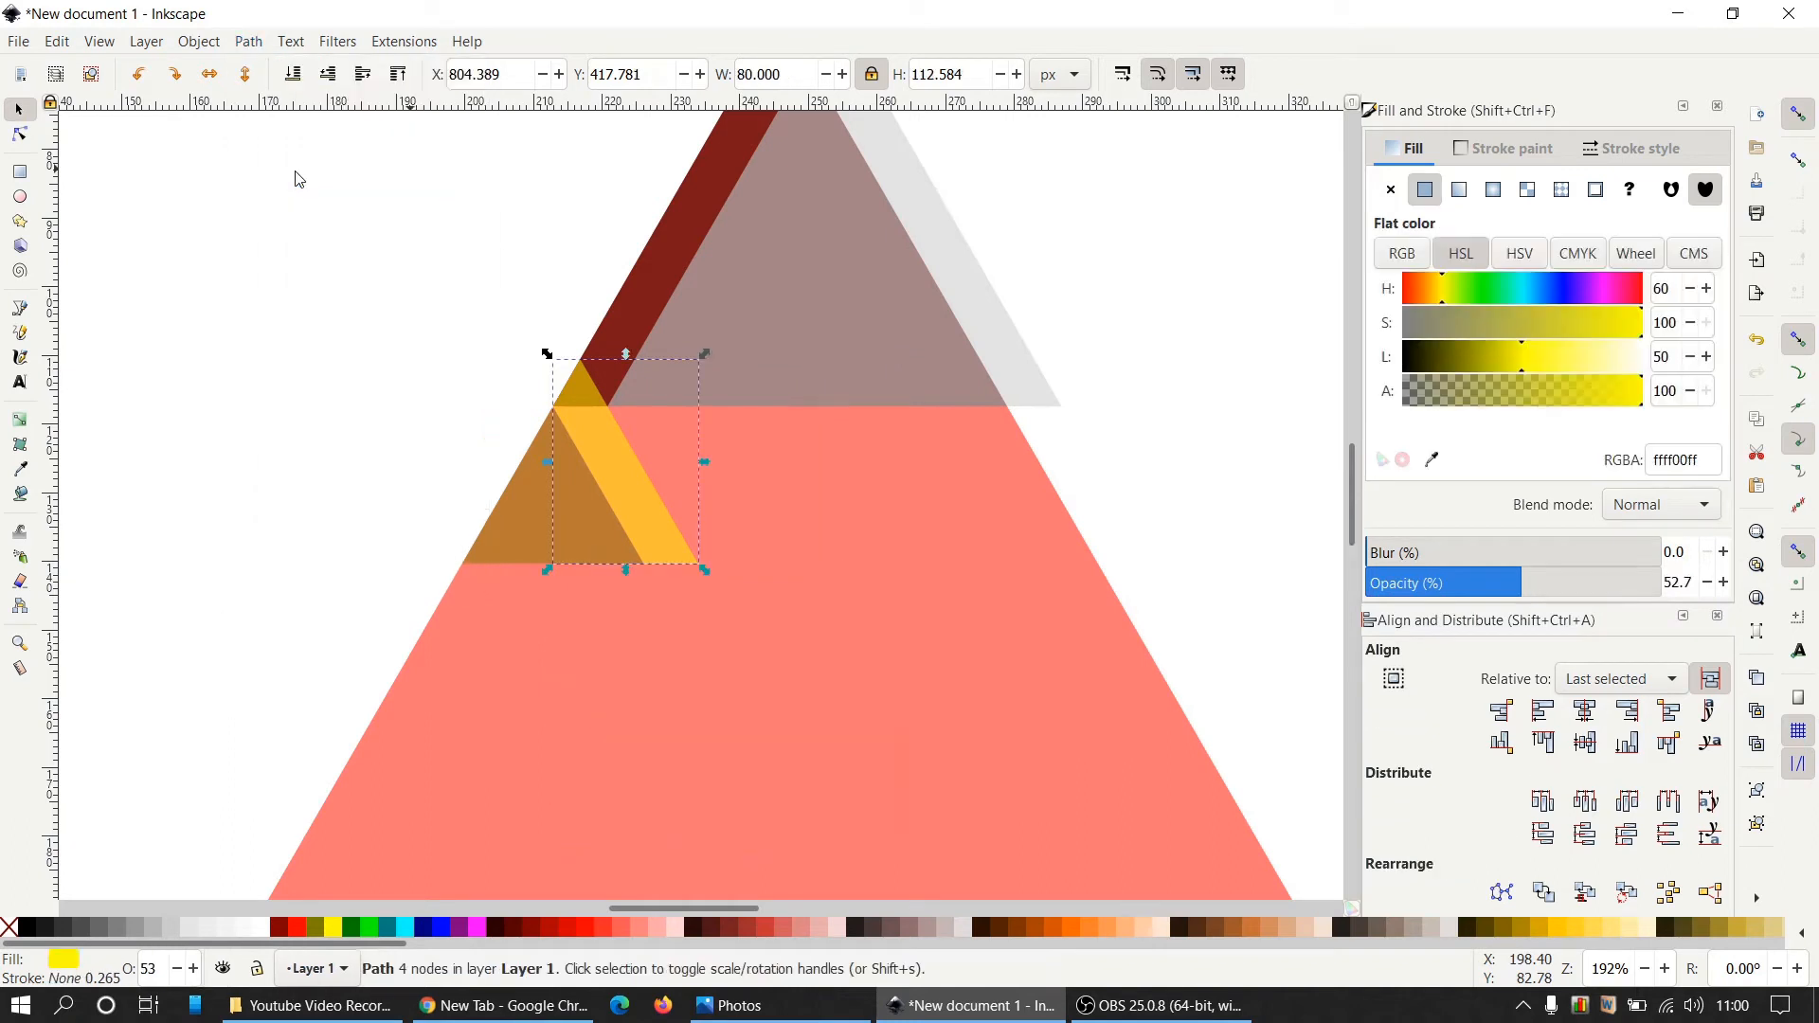
left_click(303, 337)
Merge the dark red strip and the trimmed yellow strip into one path with Union and deselect it.
left_click(659, 292)
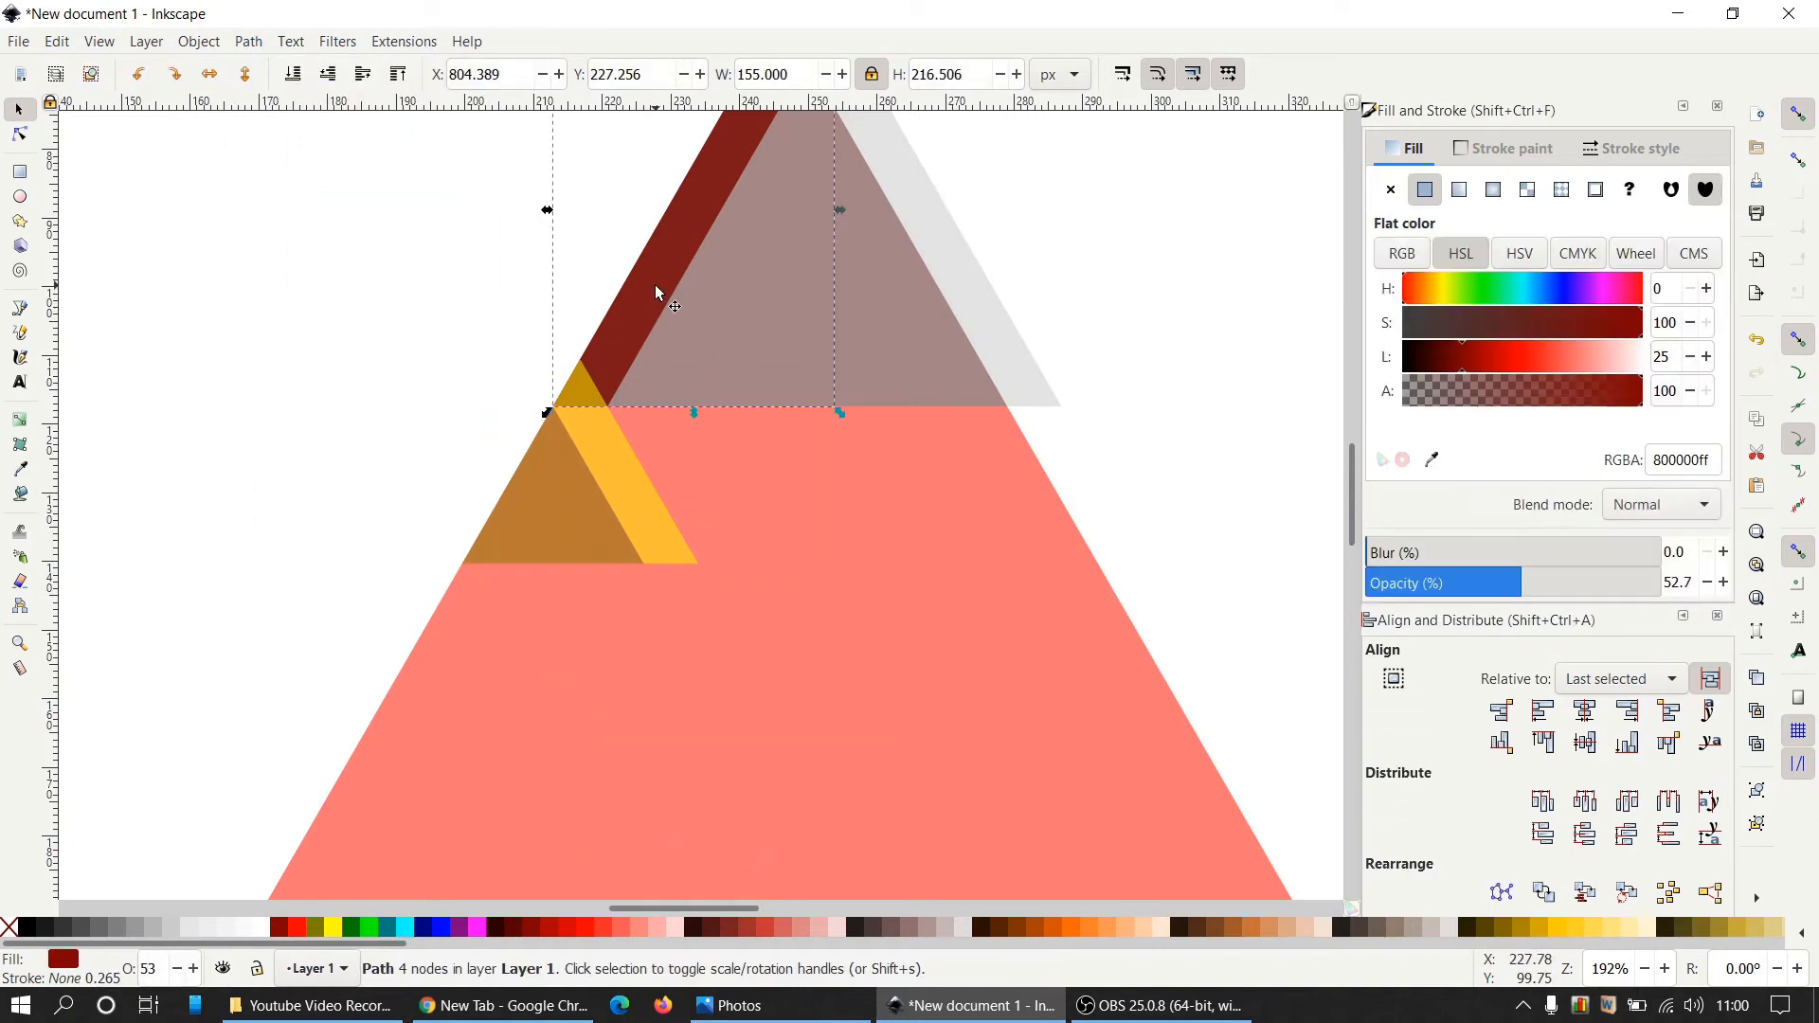
key("shift")
left_click(650, 498, "shift")
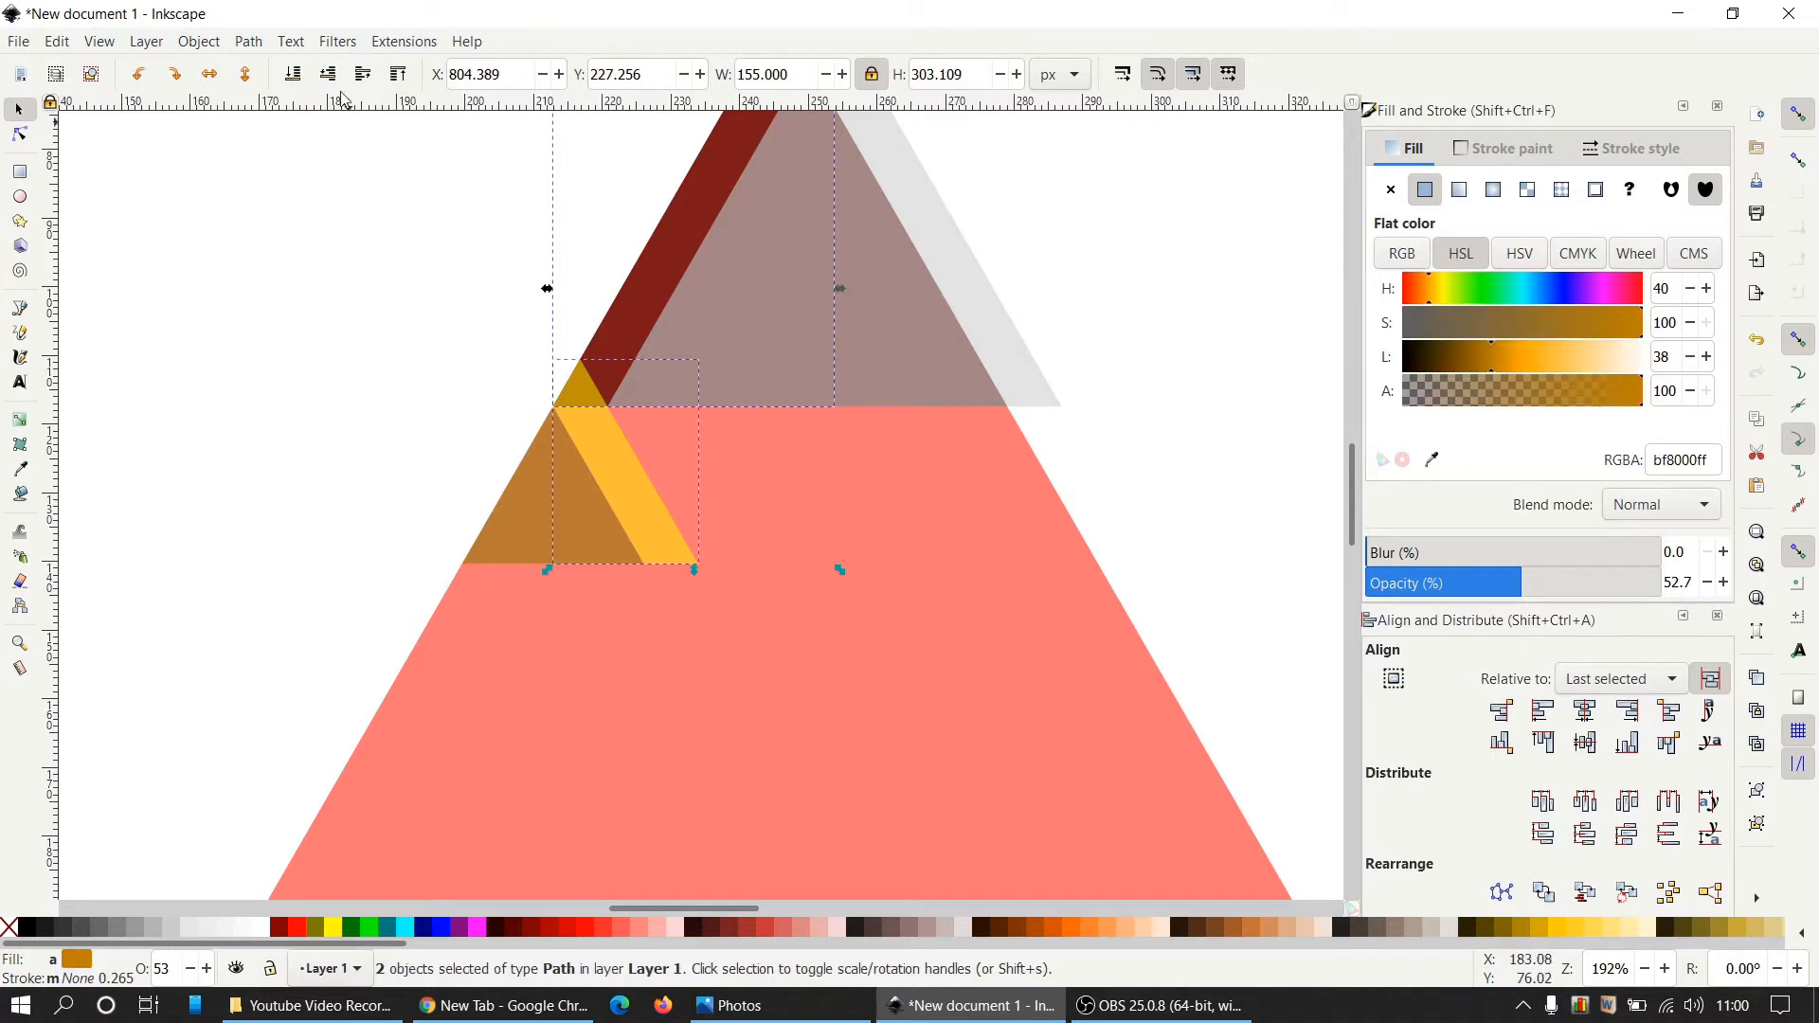
left_click(245, 43)
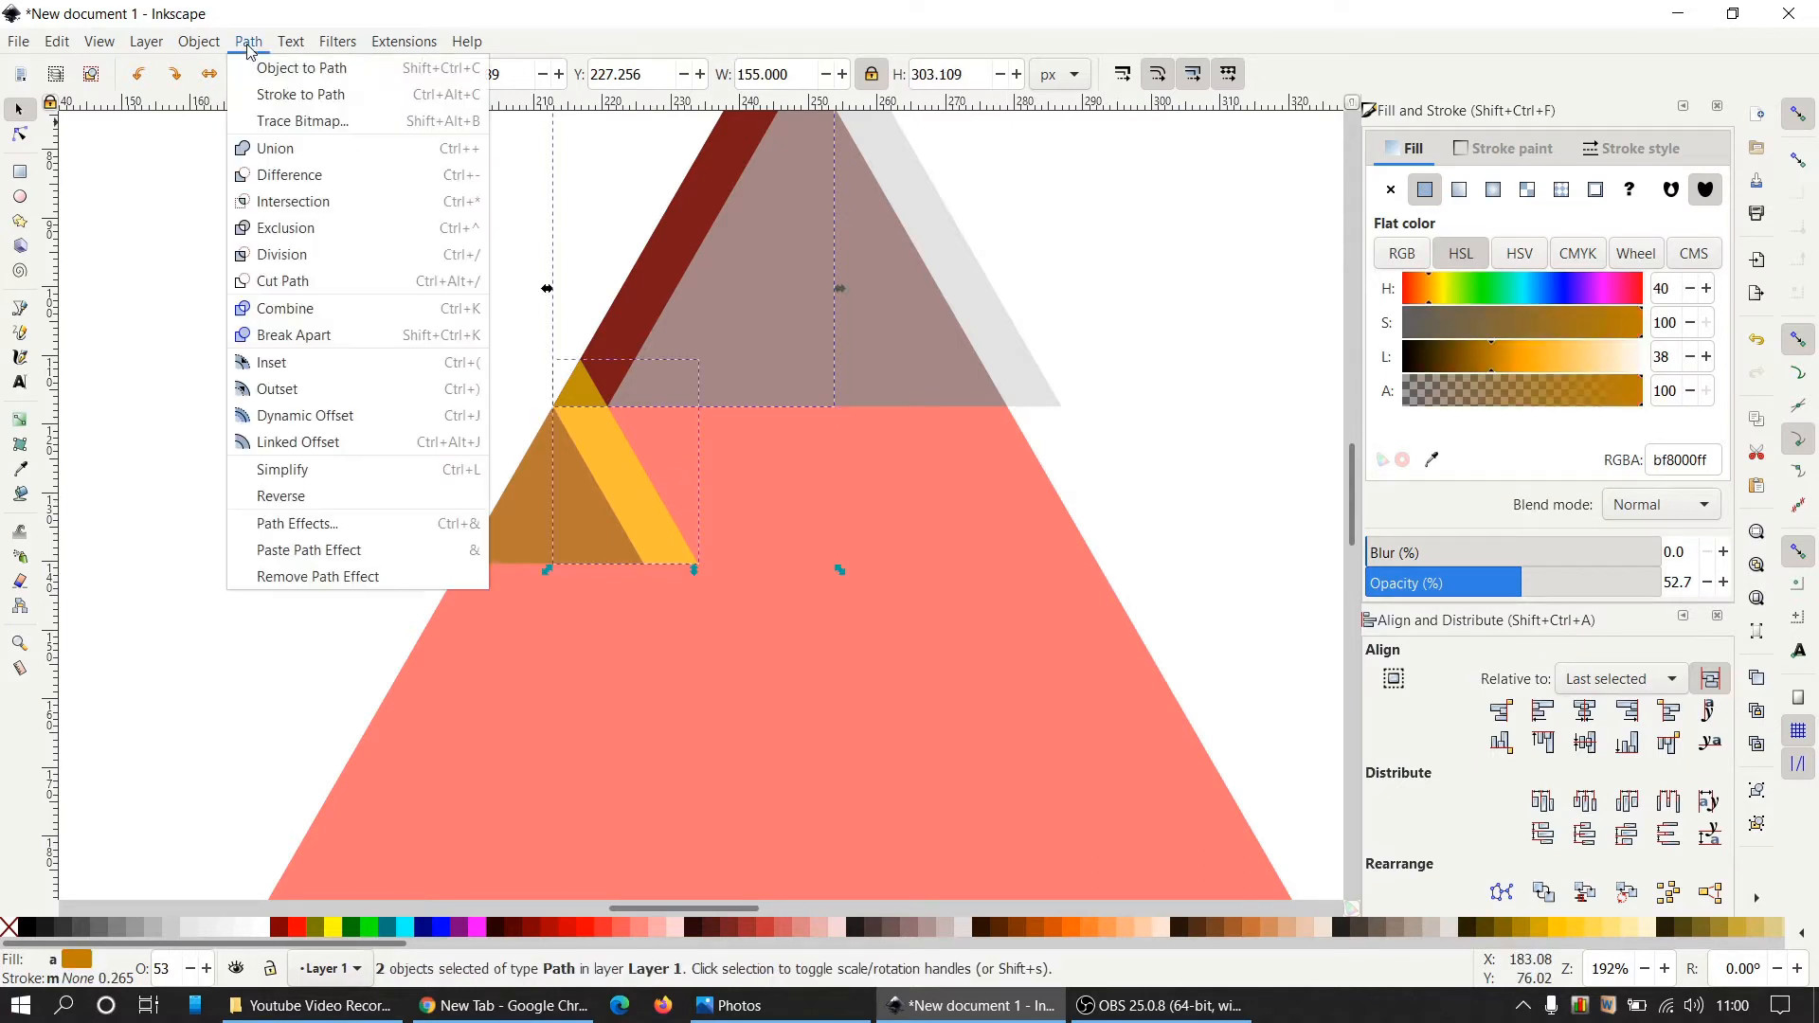
left_click(272, 151)
left_click(248, 370)
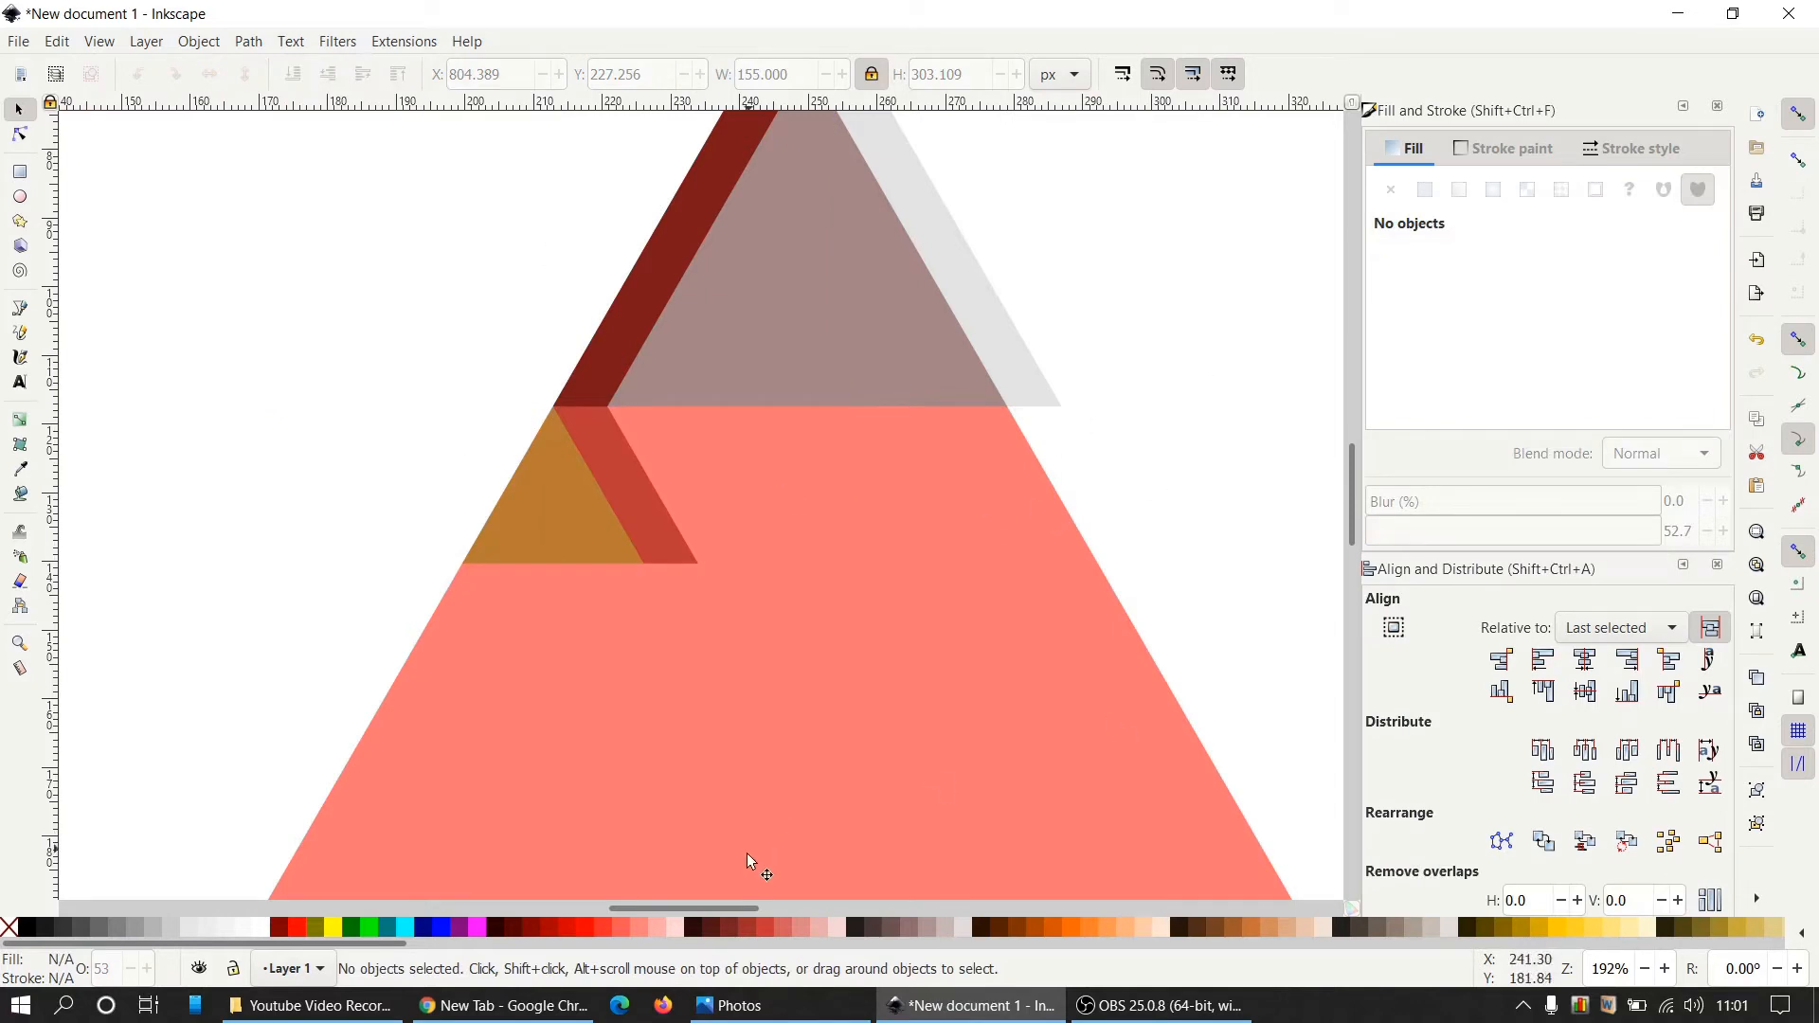
Duplicate the large gray triangle, fill the copy with green (008000) and flip it vertically.
left_click_drag(752, 911, 756, 911)
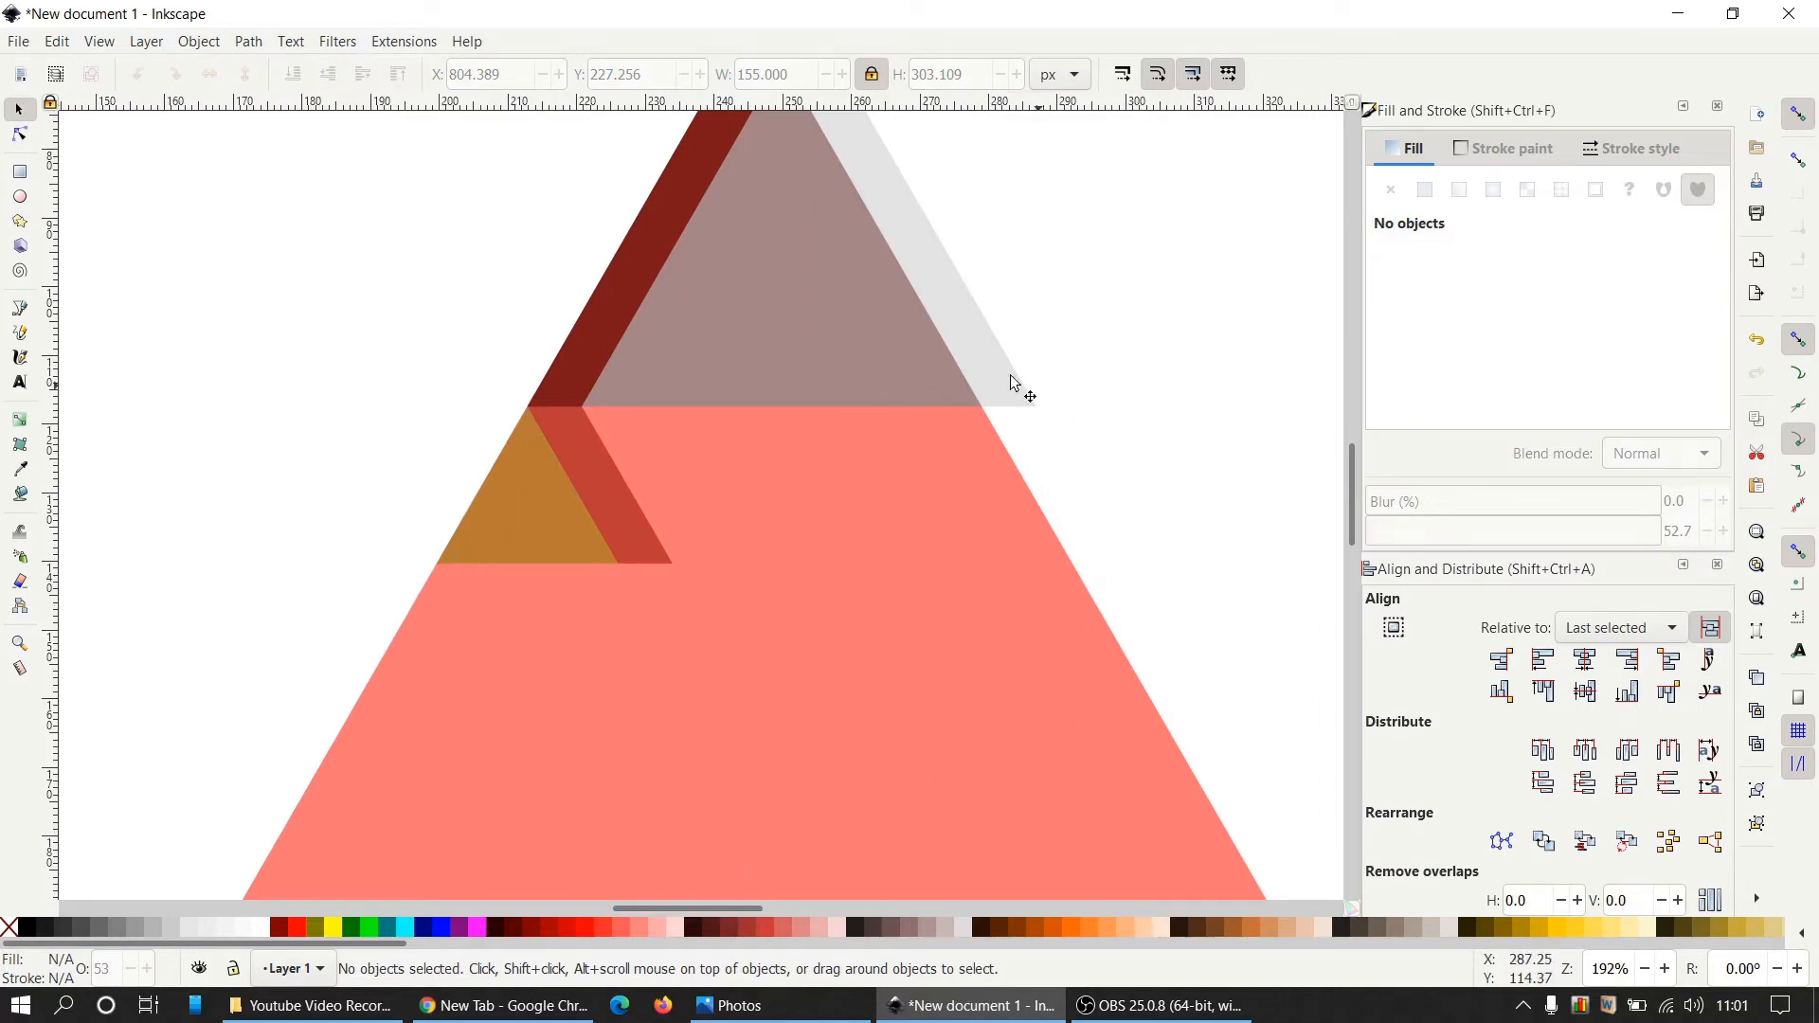
left_click(858, 296)
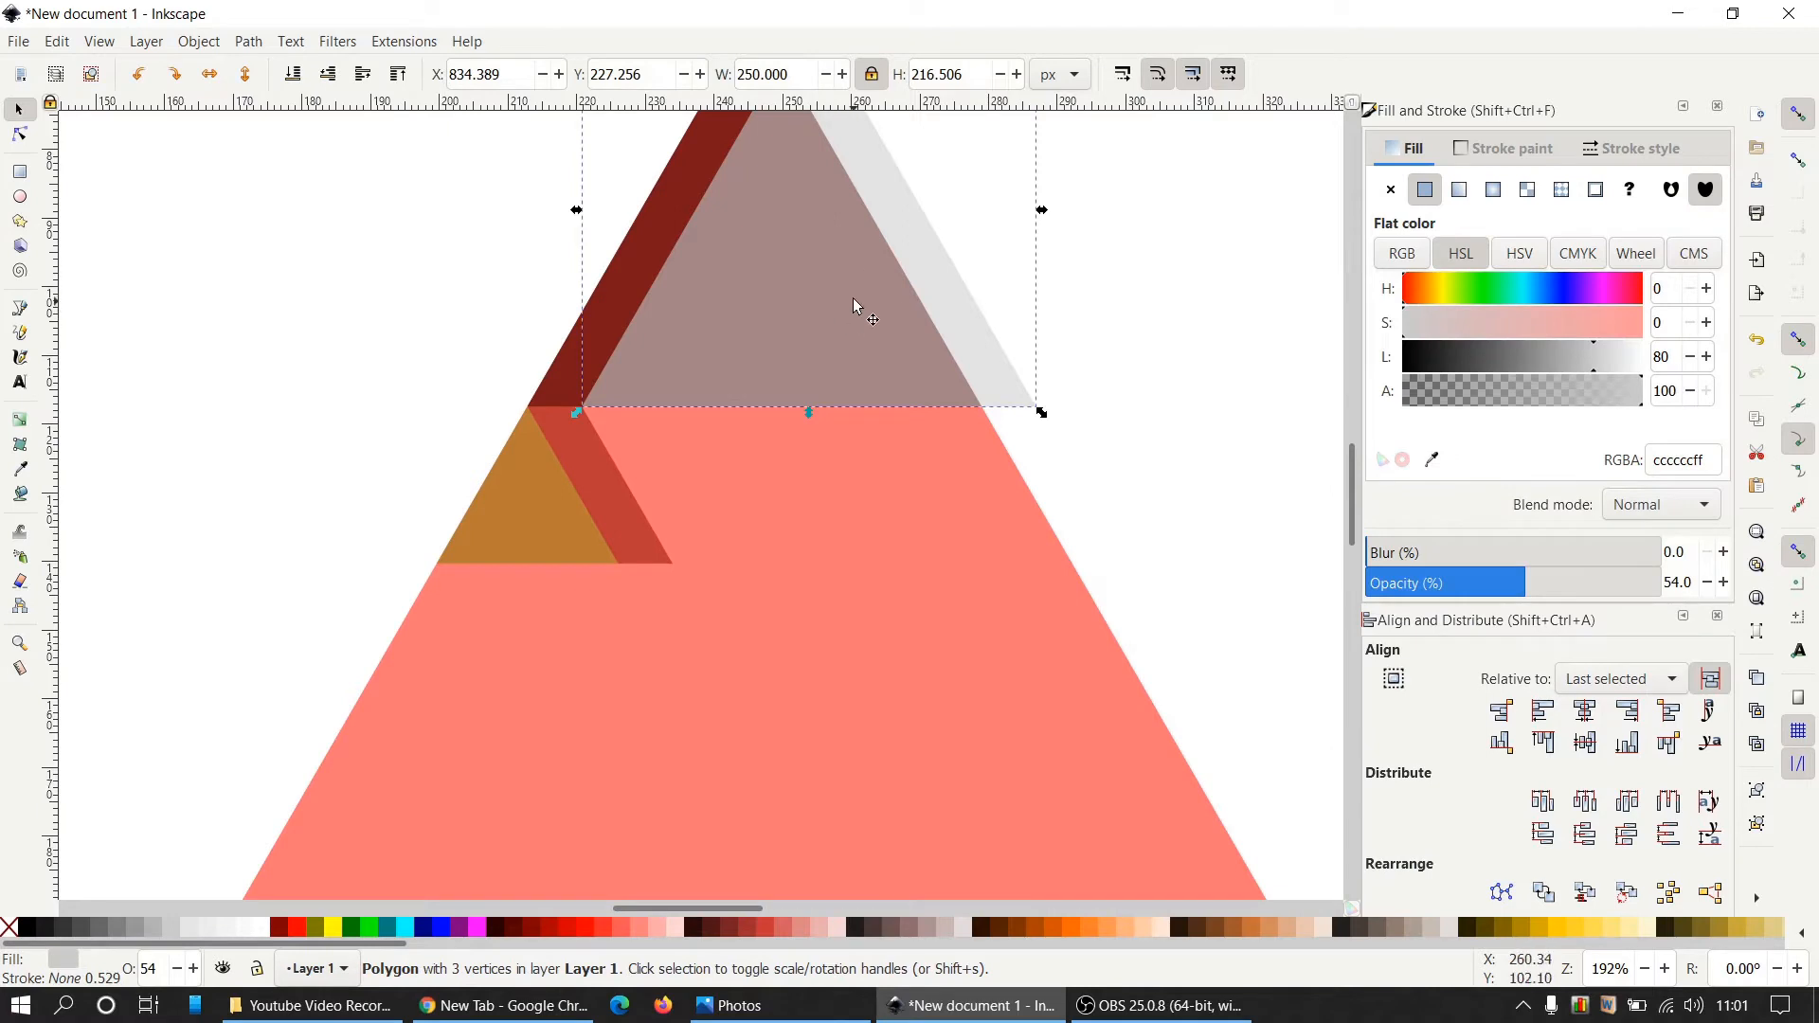
right_click(855, 305)
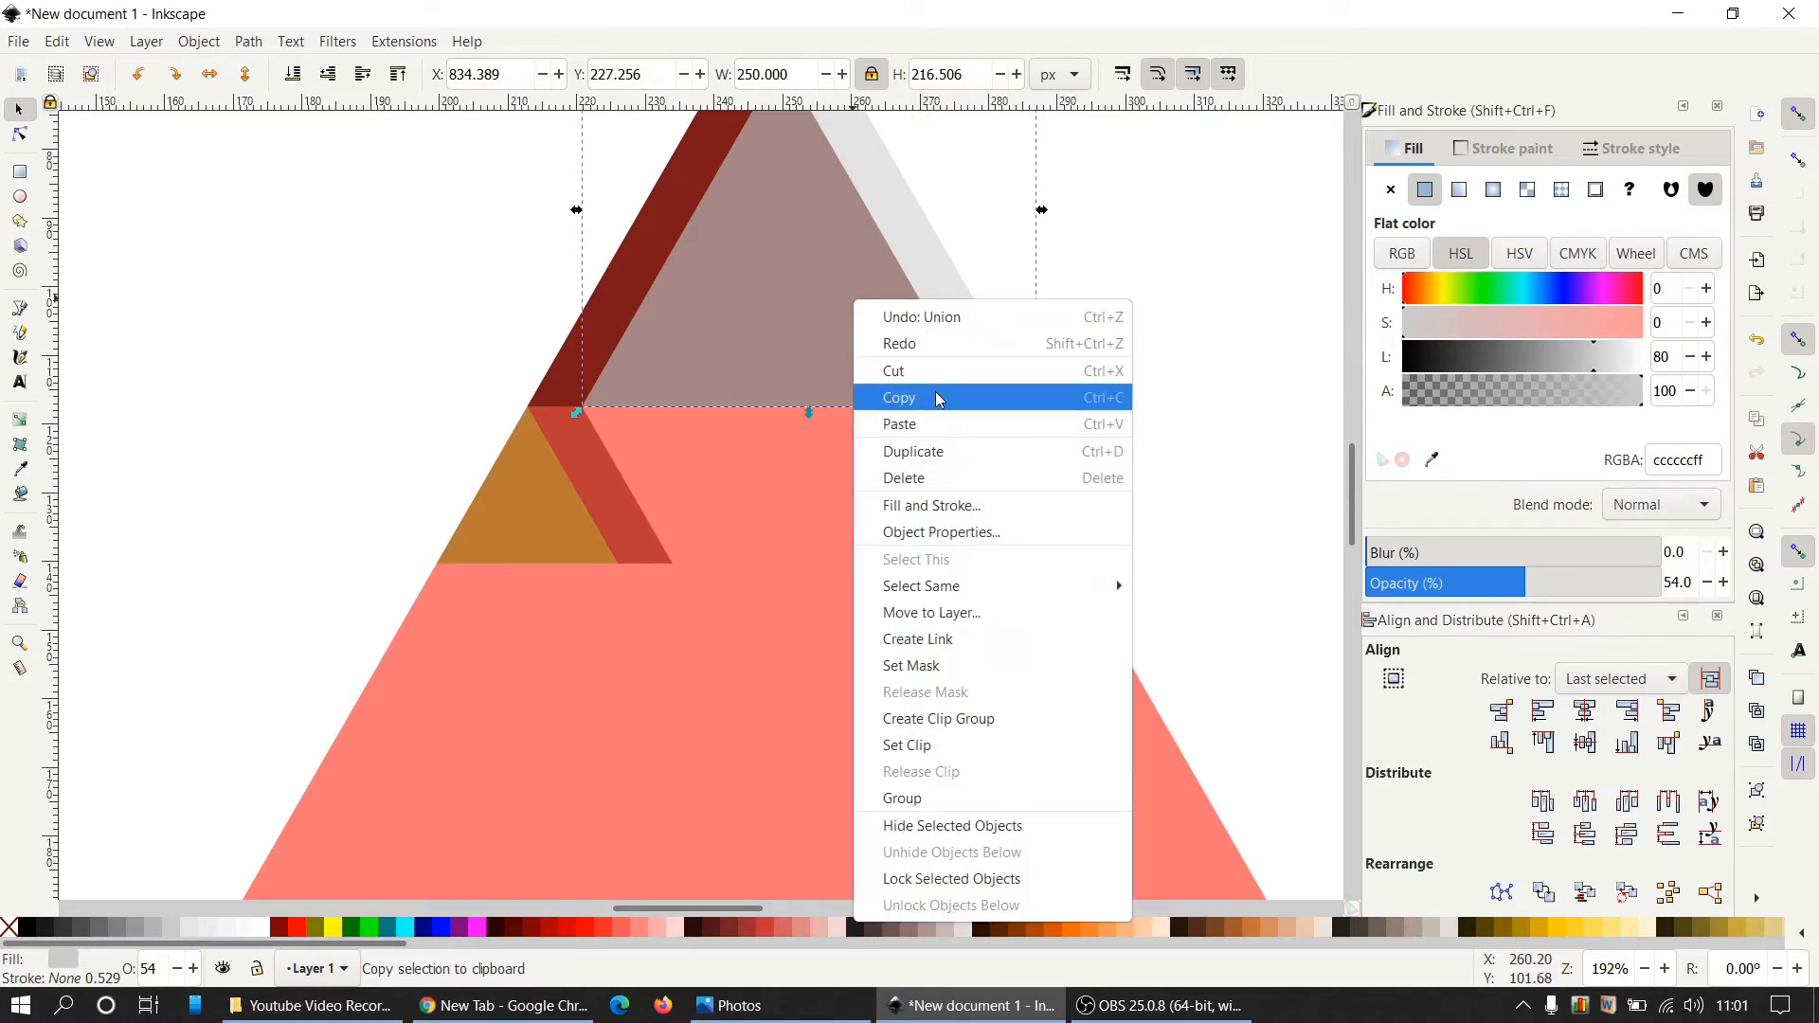
left_click(929, 456)
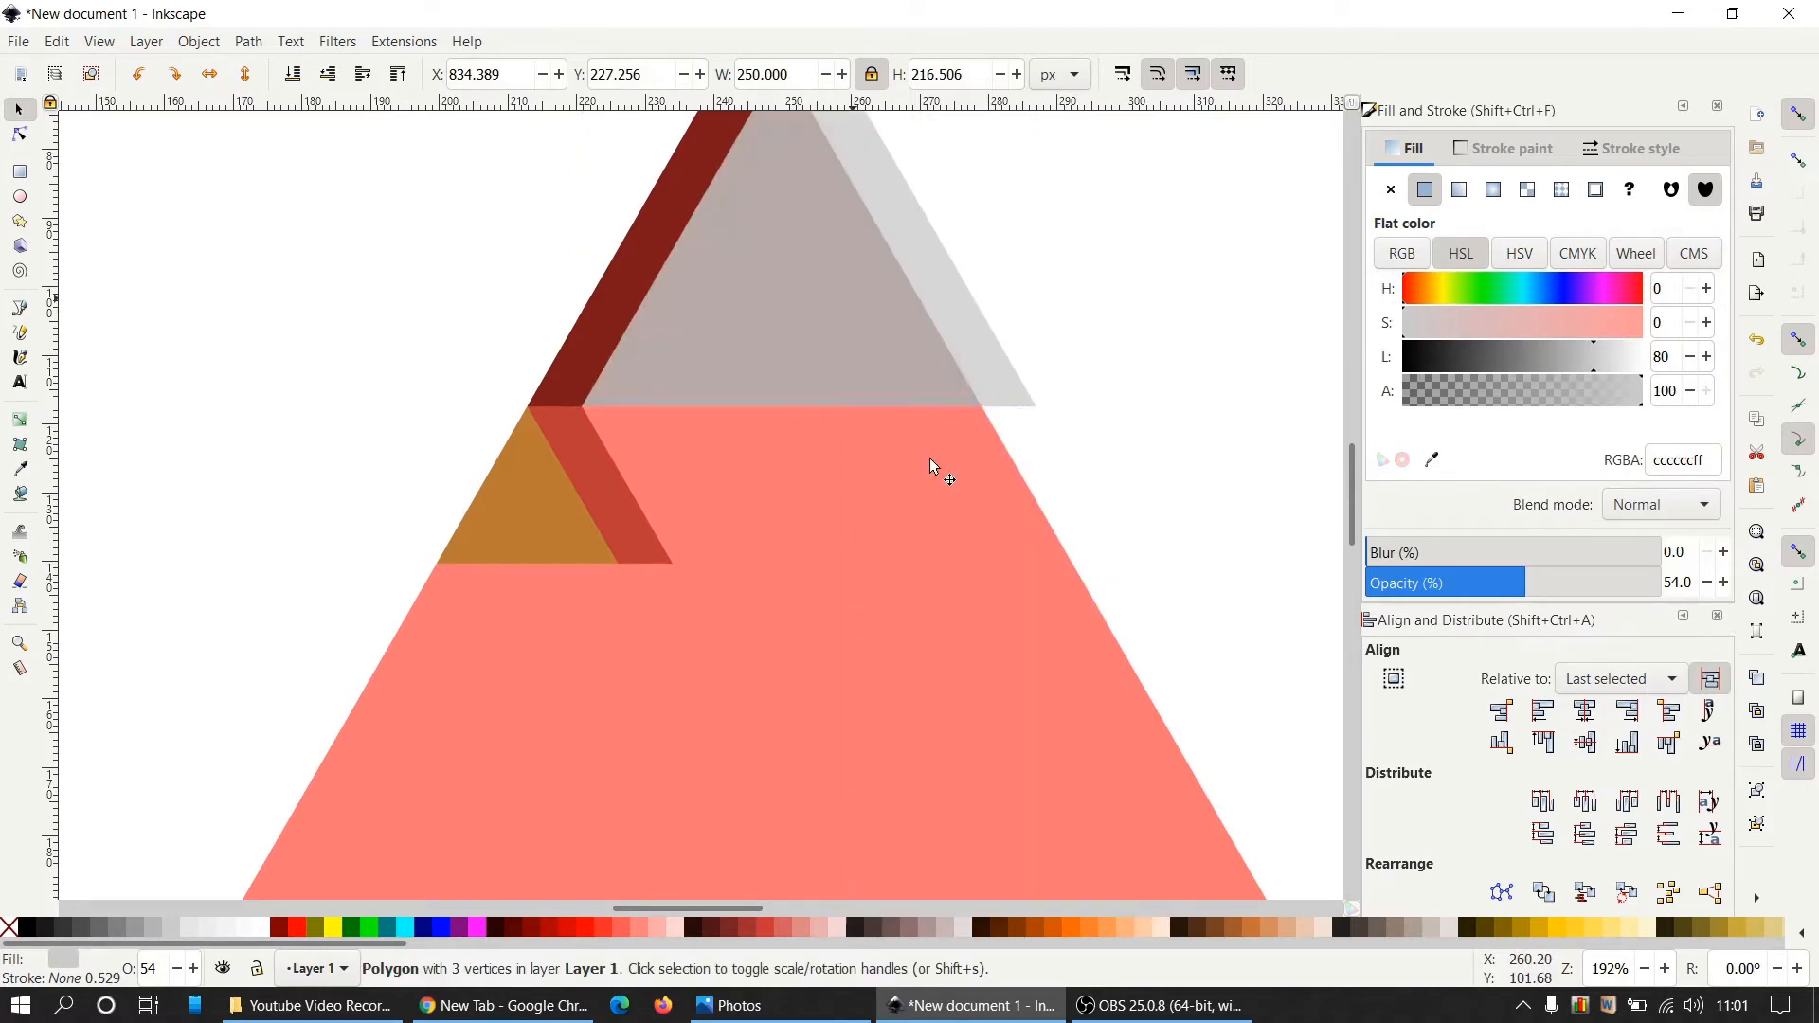
left_click(360, 935)
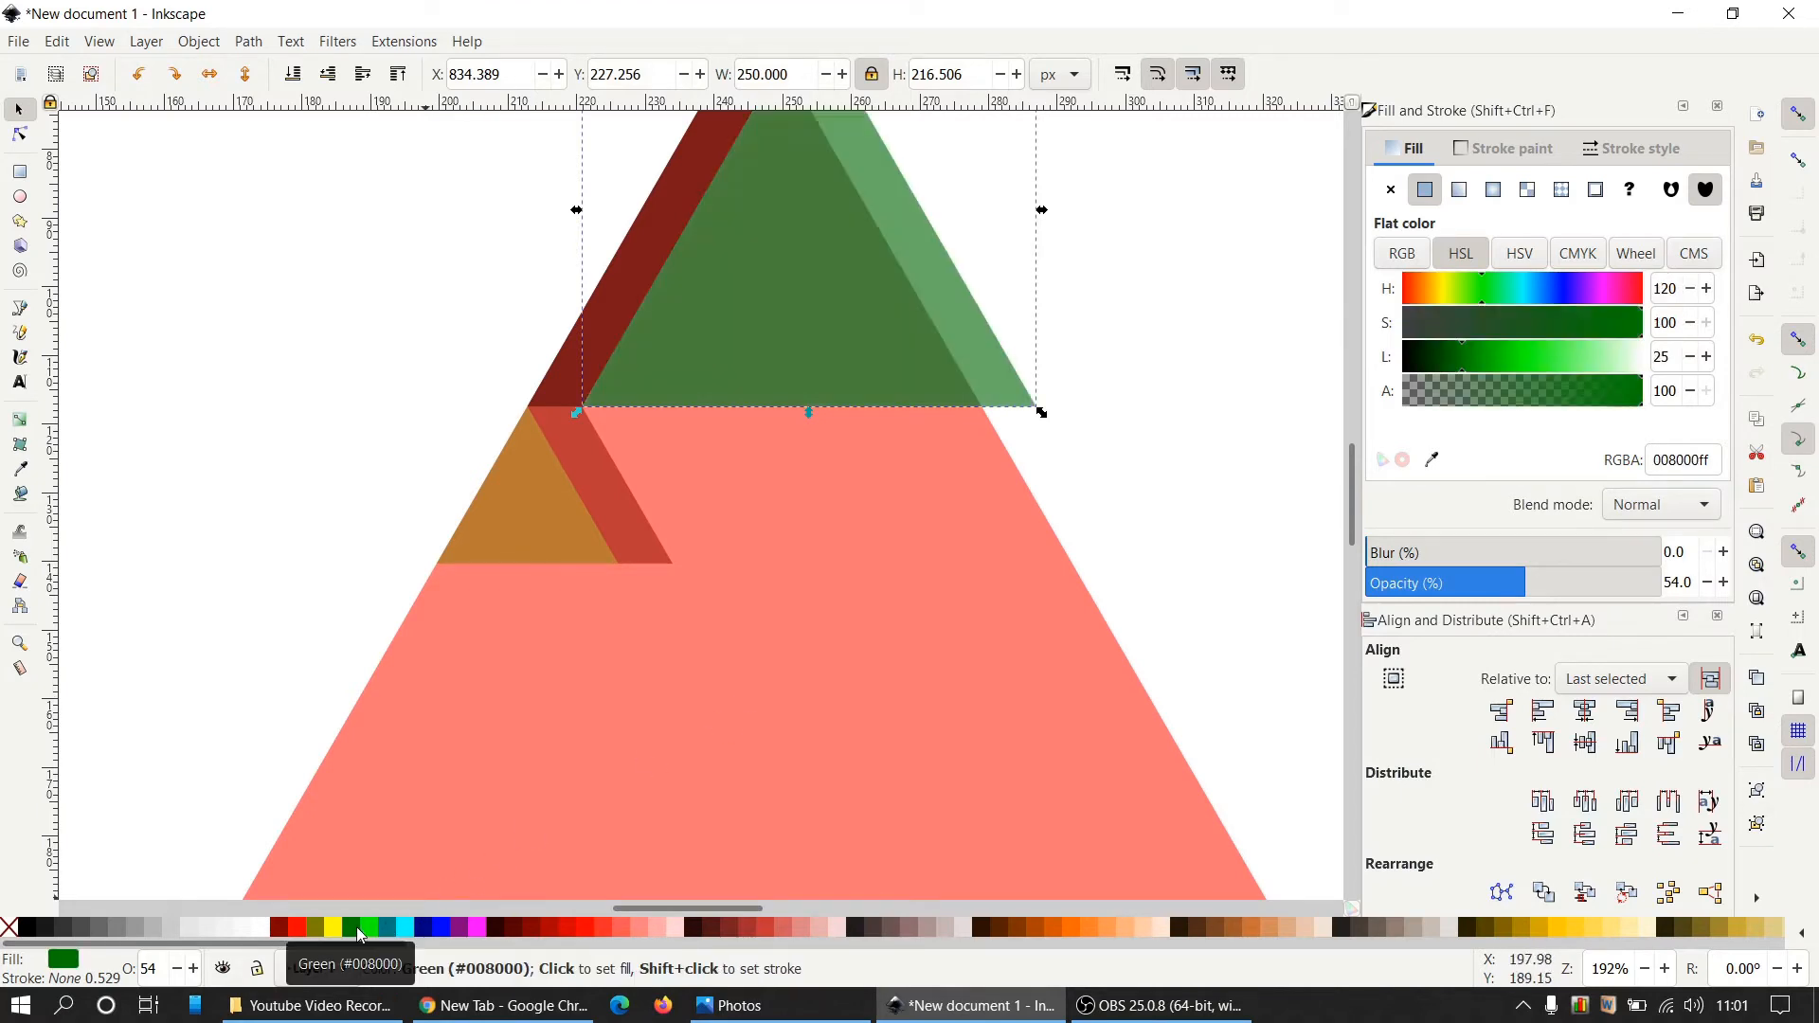
left_click(253, 81)
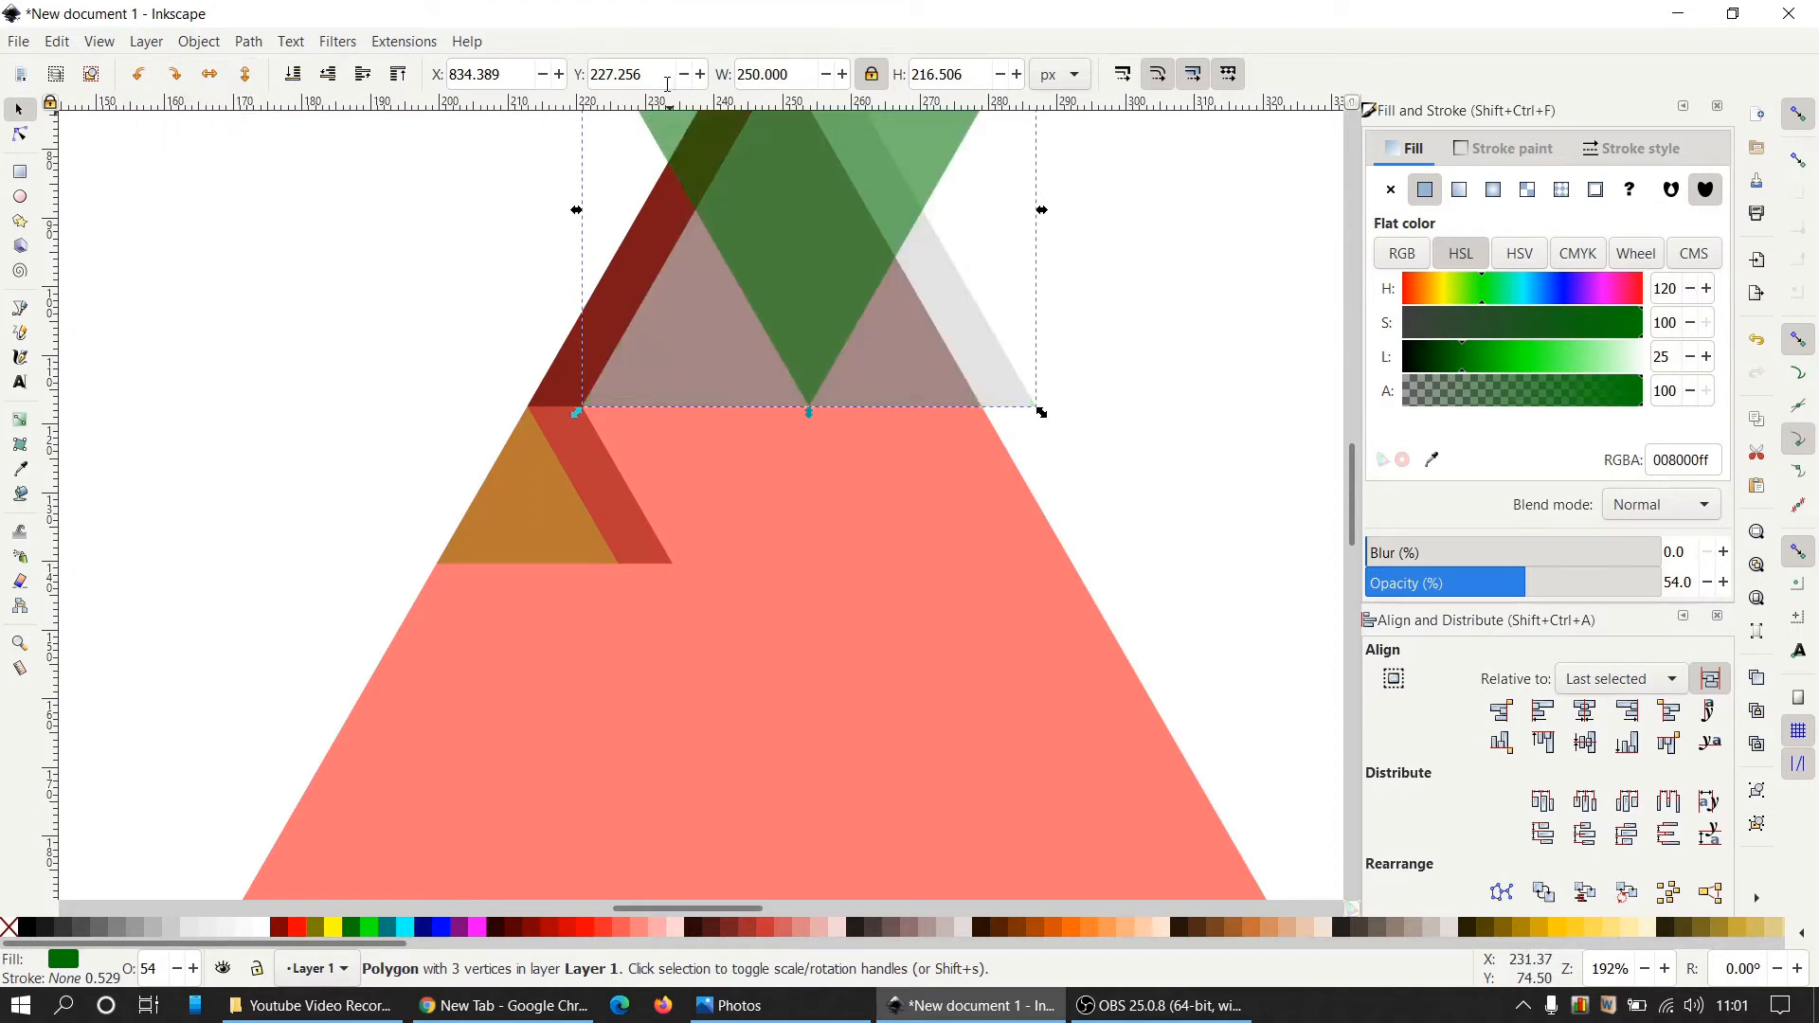
Set the inverted green triangle's width to 125 px and snap its top-left corner to the gray triangle's bottom-left corner.
left_click(802, 76)
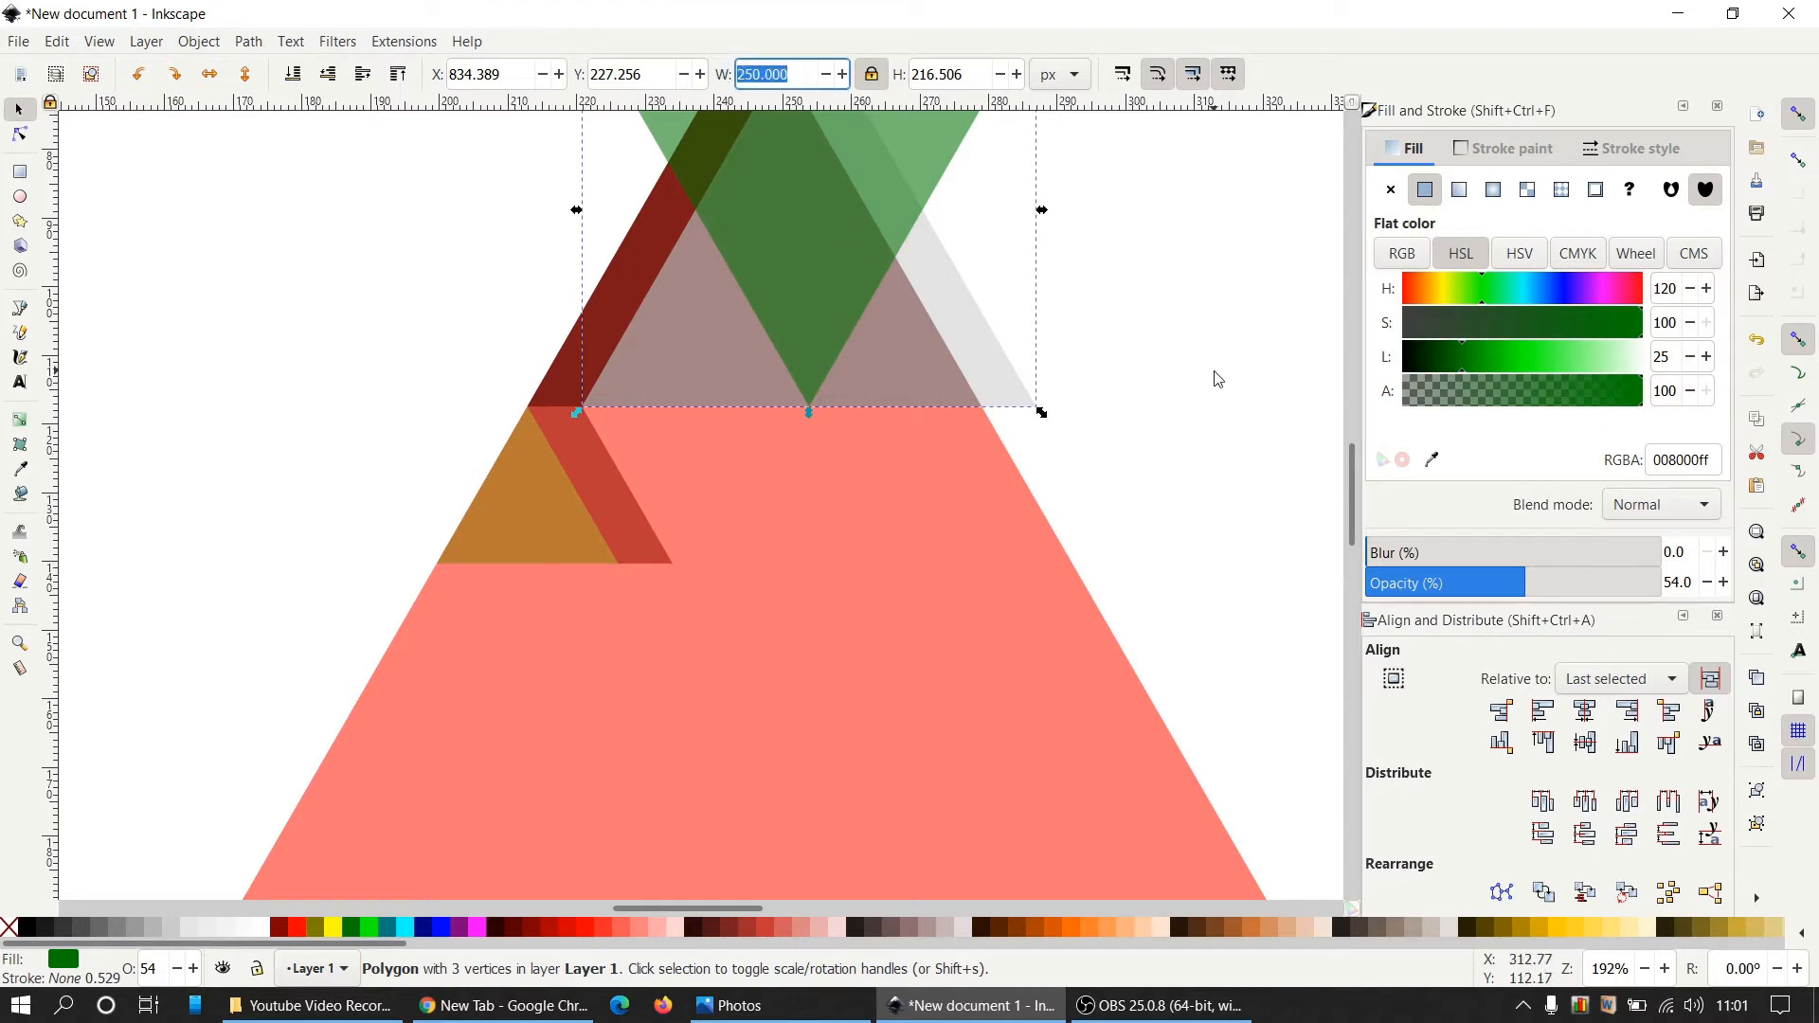
type("125")
key("Return")
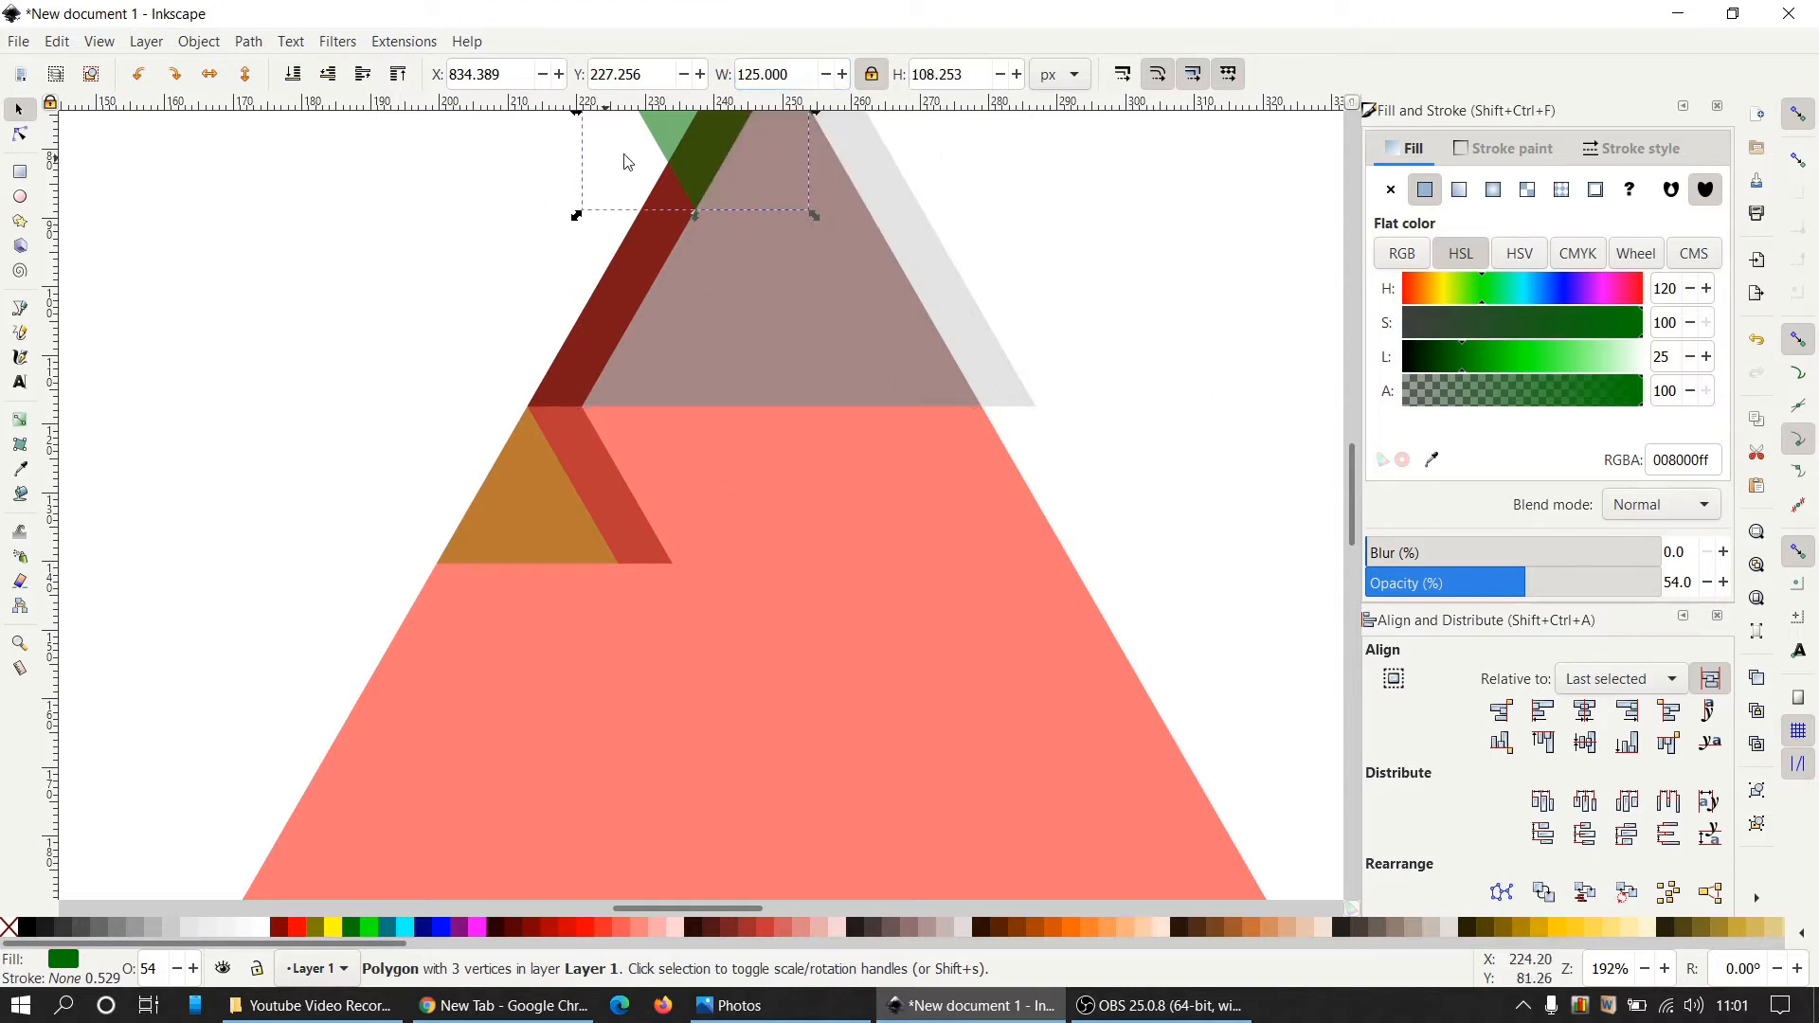
mouse_move(674, 140)
left_mouse_down()
mouse_move(805, 497)
mouse_move(718, 554)
mouse_move(684, 531)
left_mouse_up()
left_click(1039, 435)
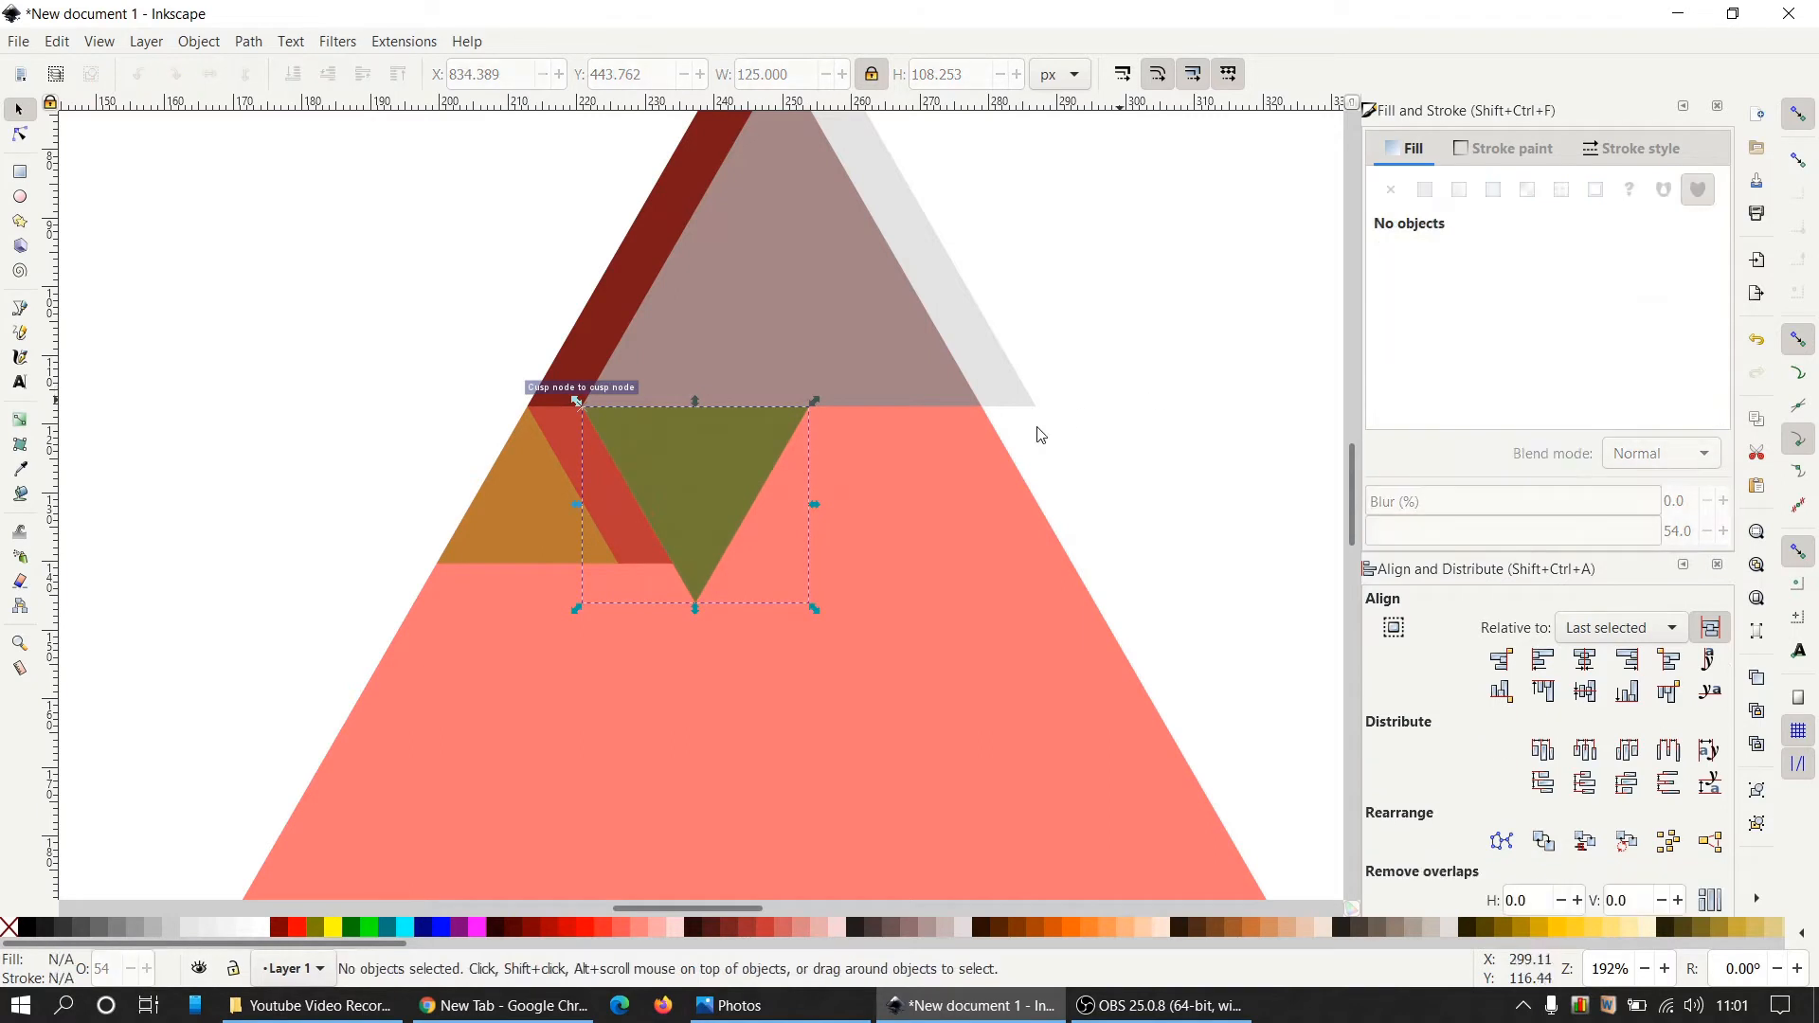
Duplicate the inverted green triangle and snap the copy beside it, with its top-right corner on the gray triangle's bottom-right corner.
right_click(746, 449)
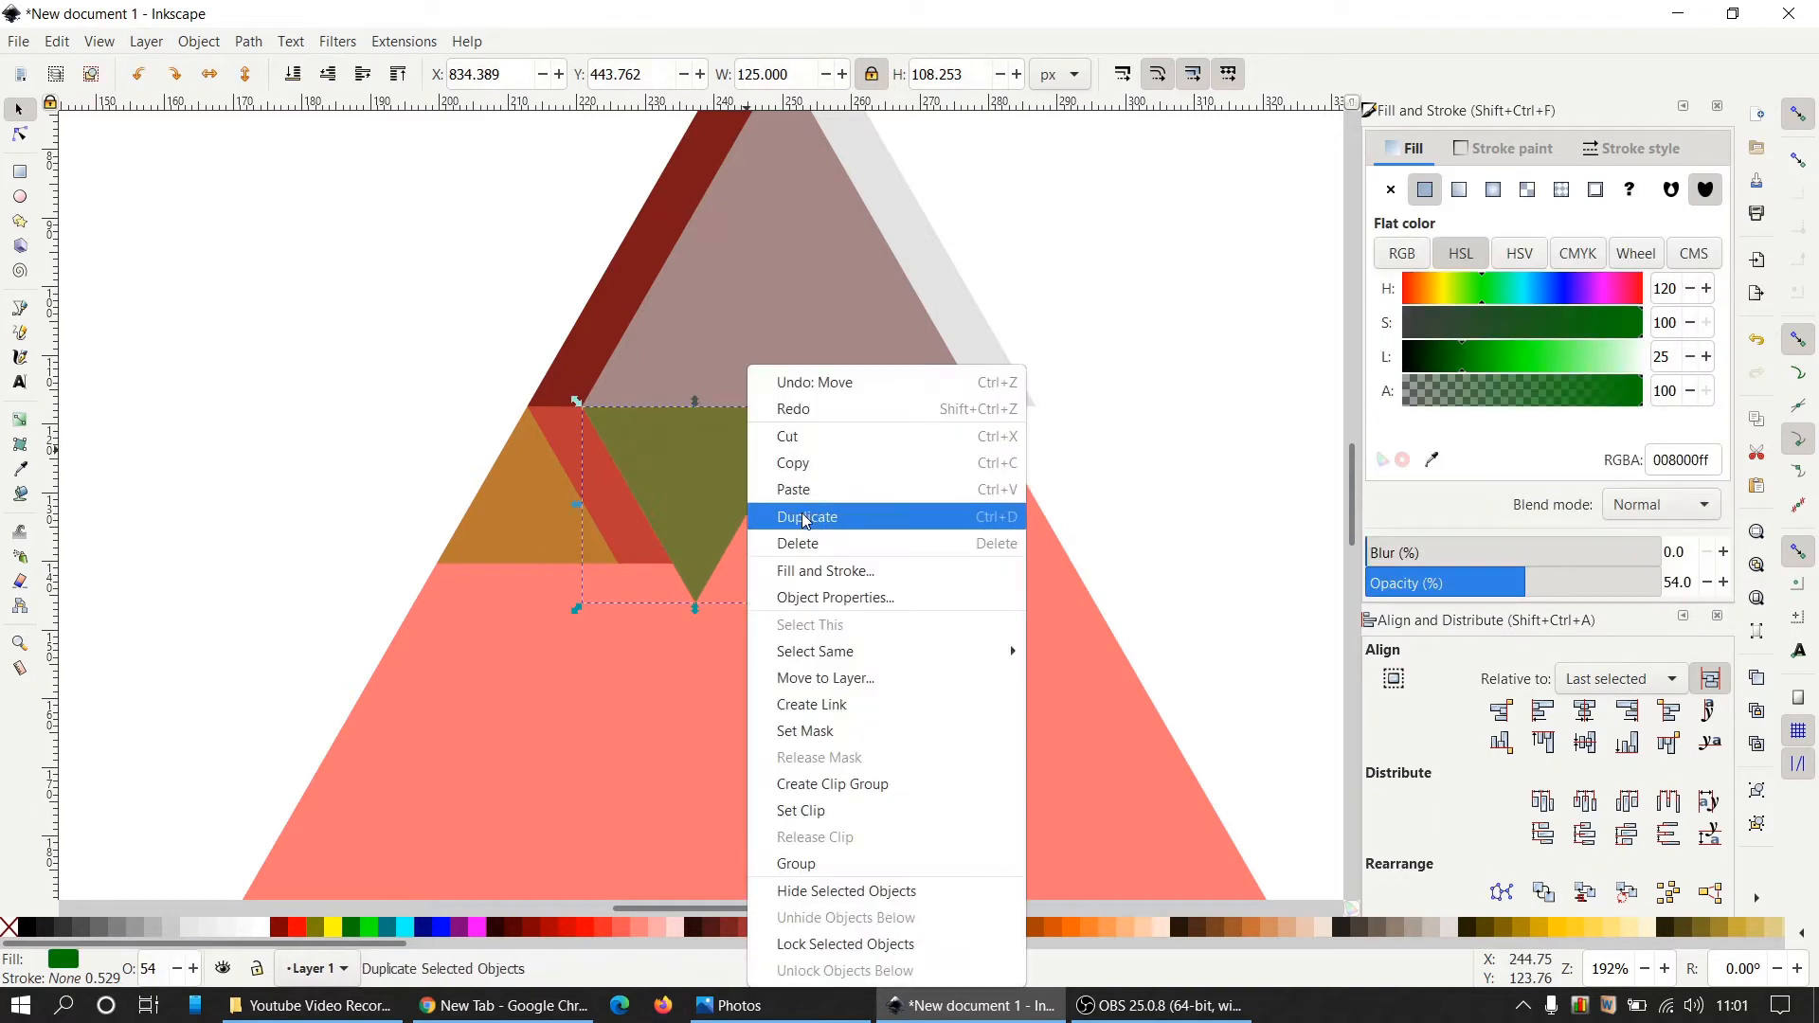
left_click(803, 520)
left_click_drag(727, 483, 957, 488)
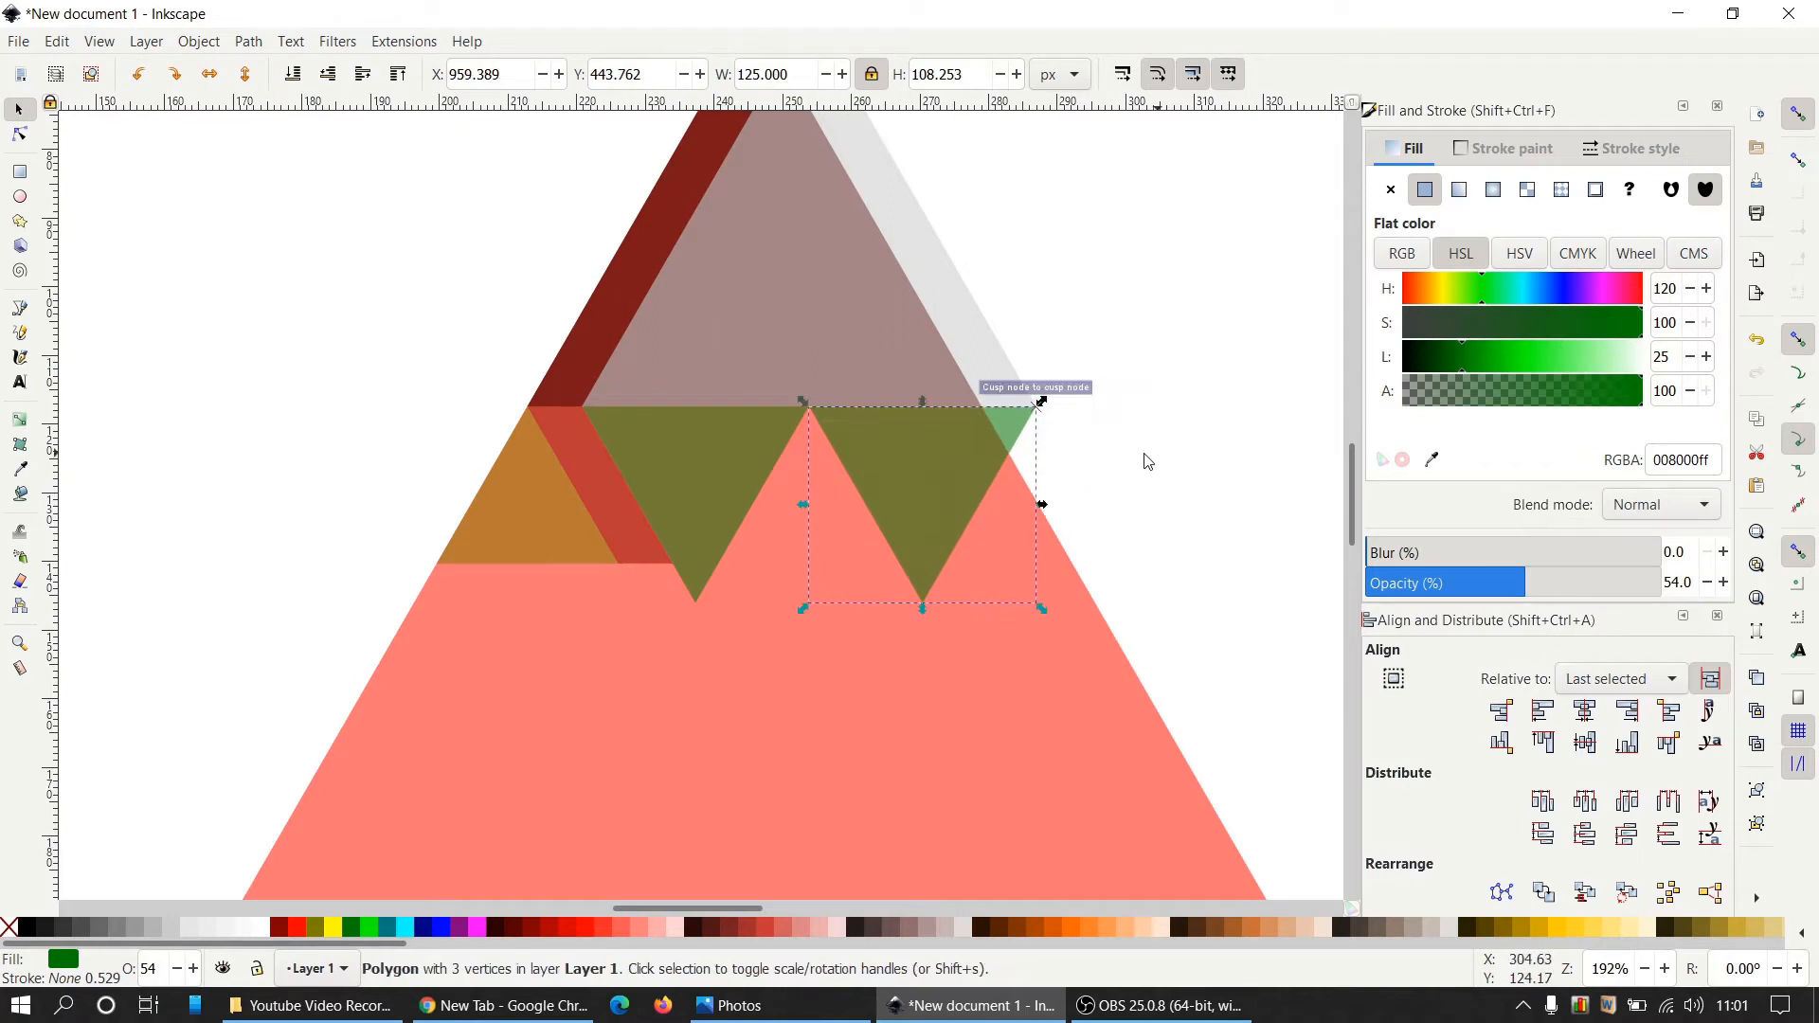
left_click(1180, 389)
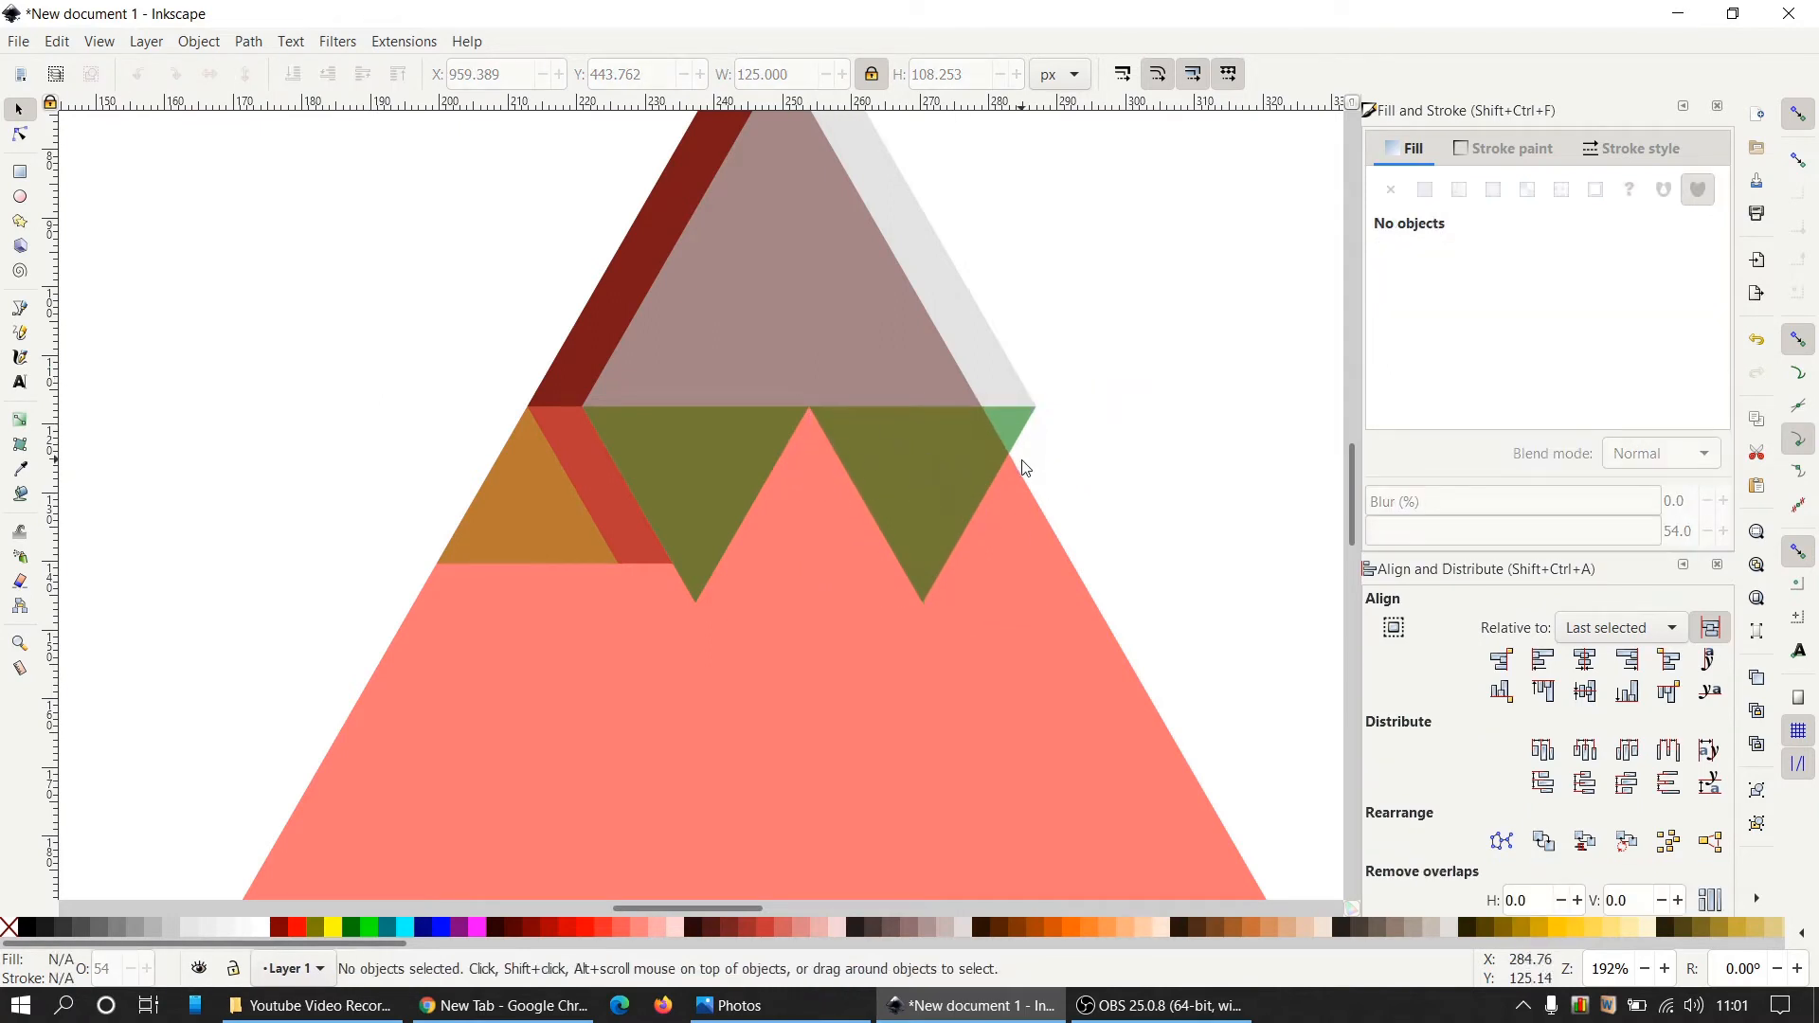
Duplicate the large gray triangle and fill the copy with lime (00ff00).
left_click(869, 293)
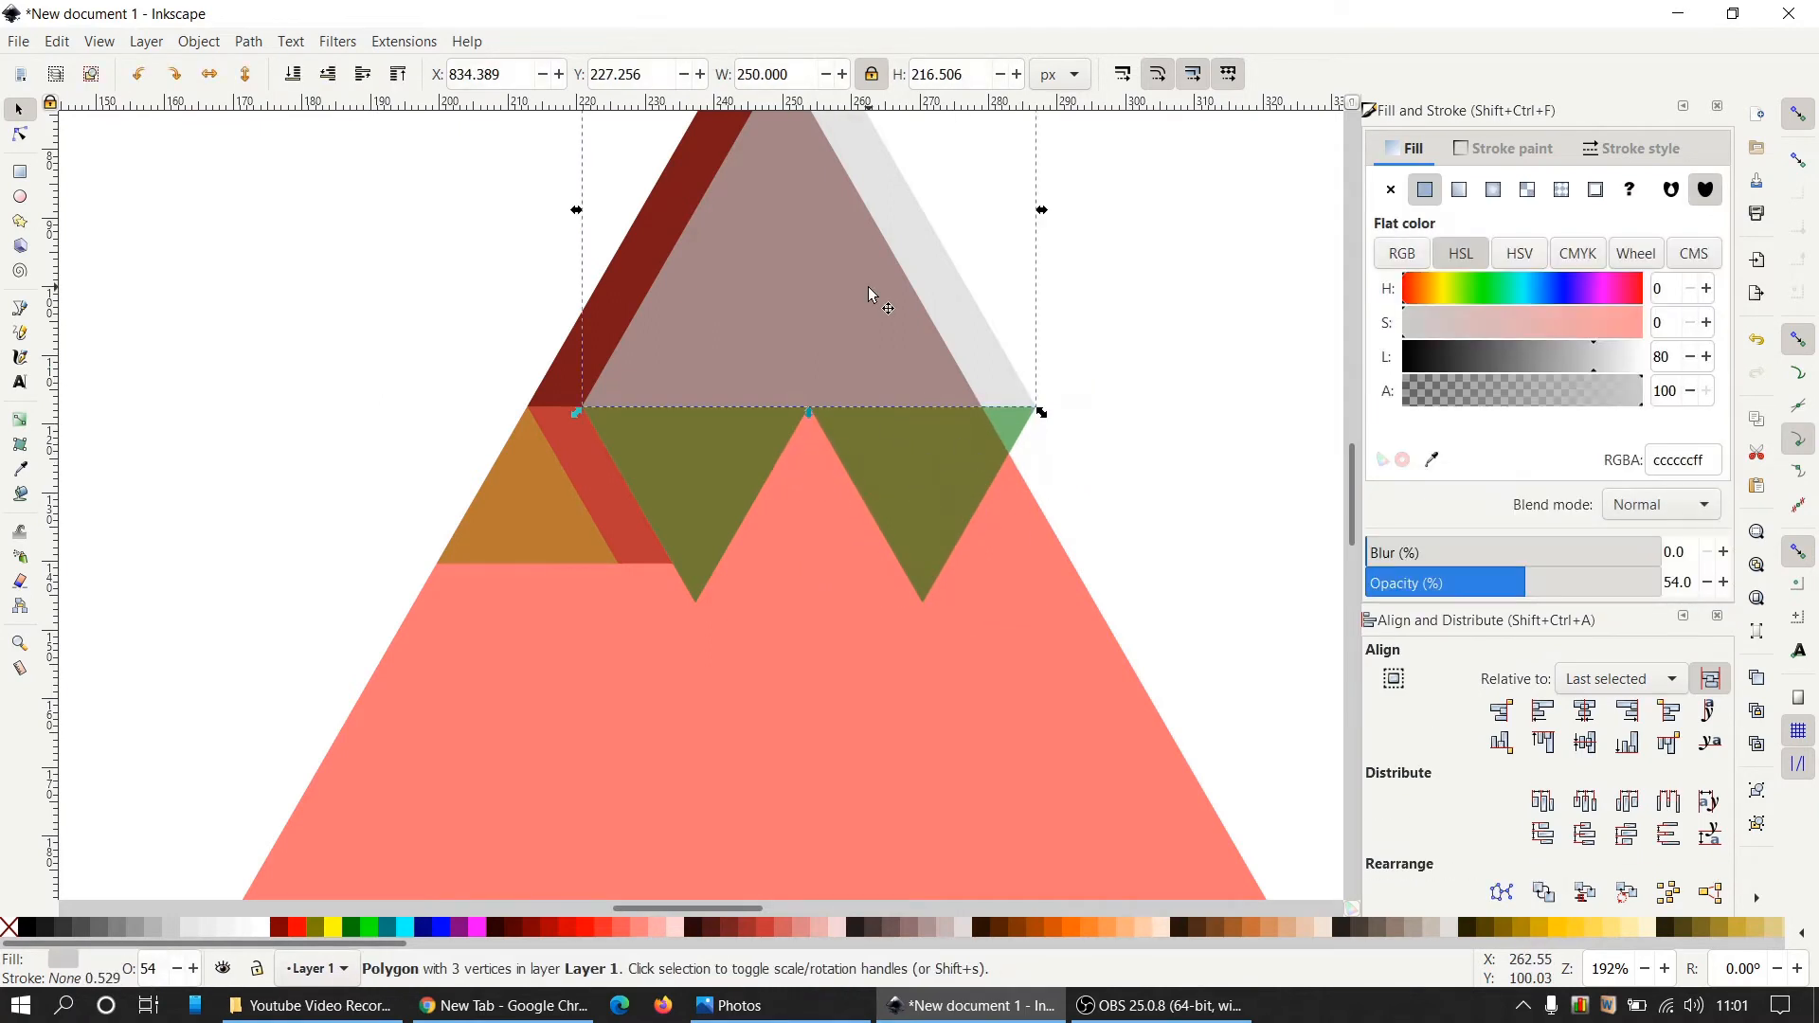
right_click(870, 294)
left_click(963, 455)
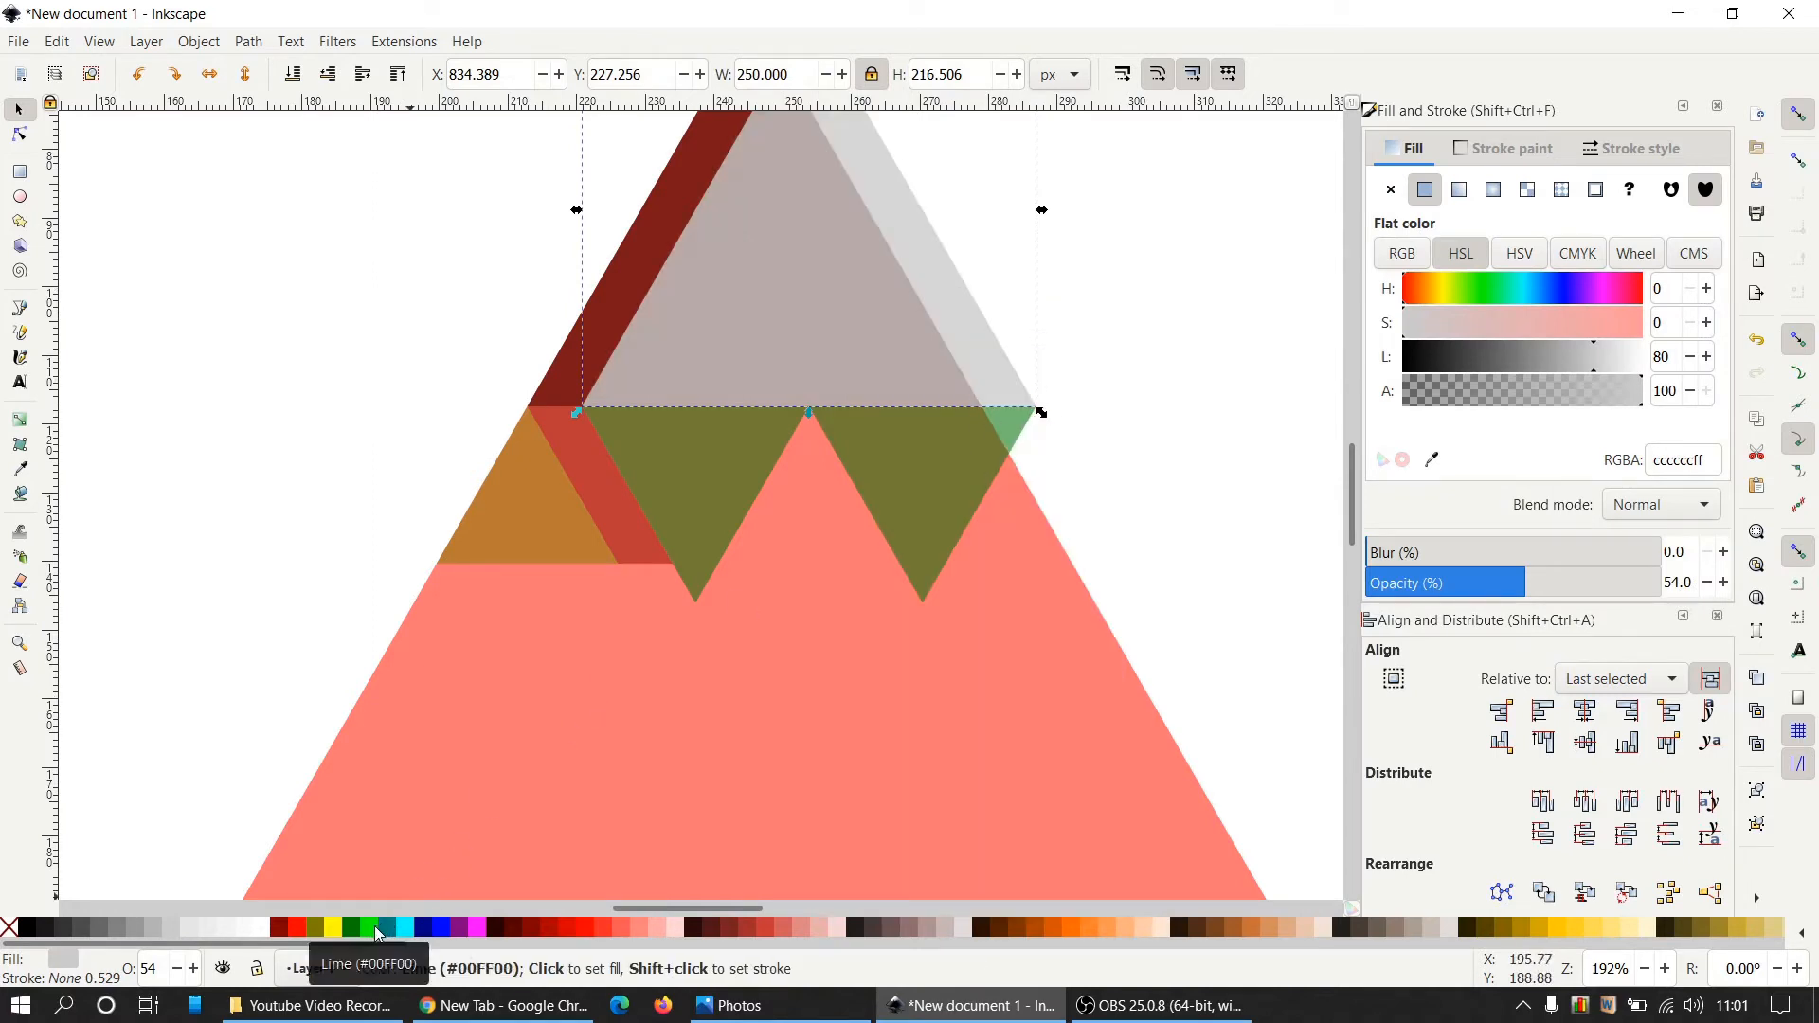
left_click(377, 934)
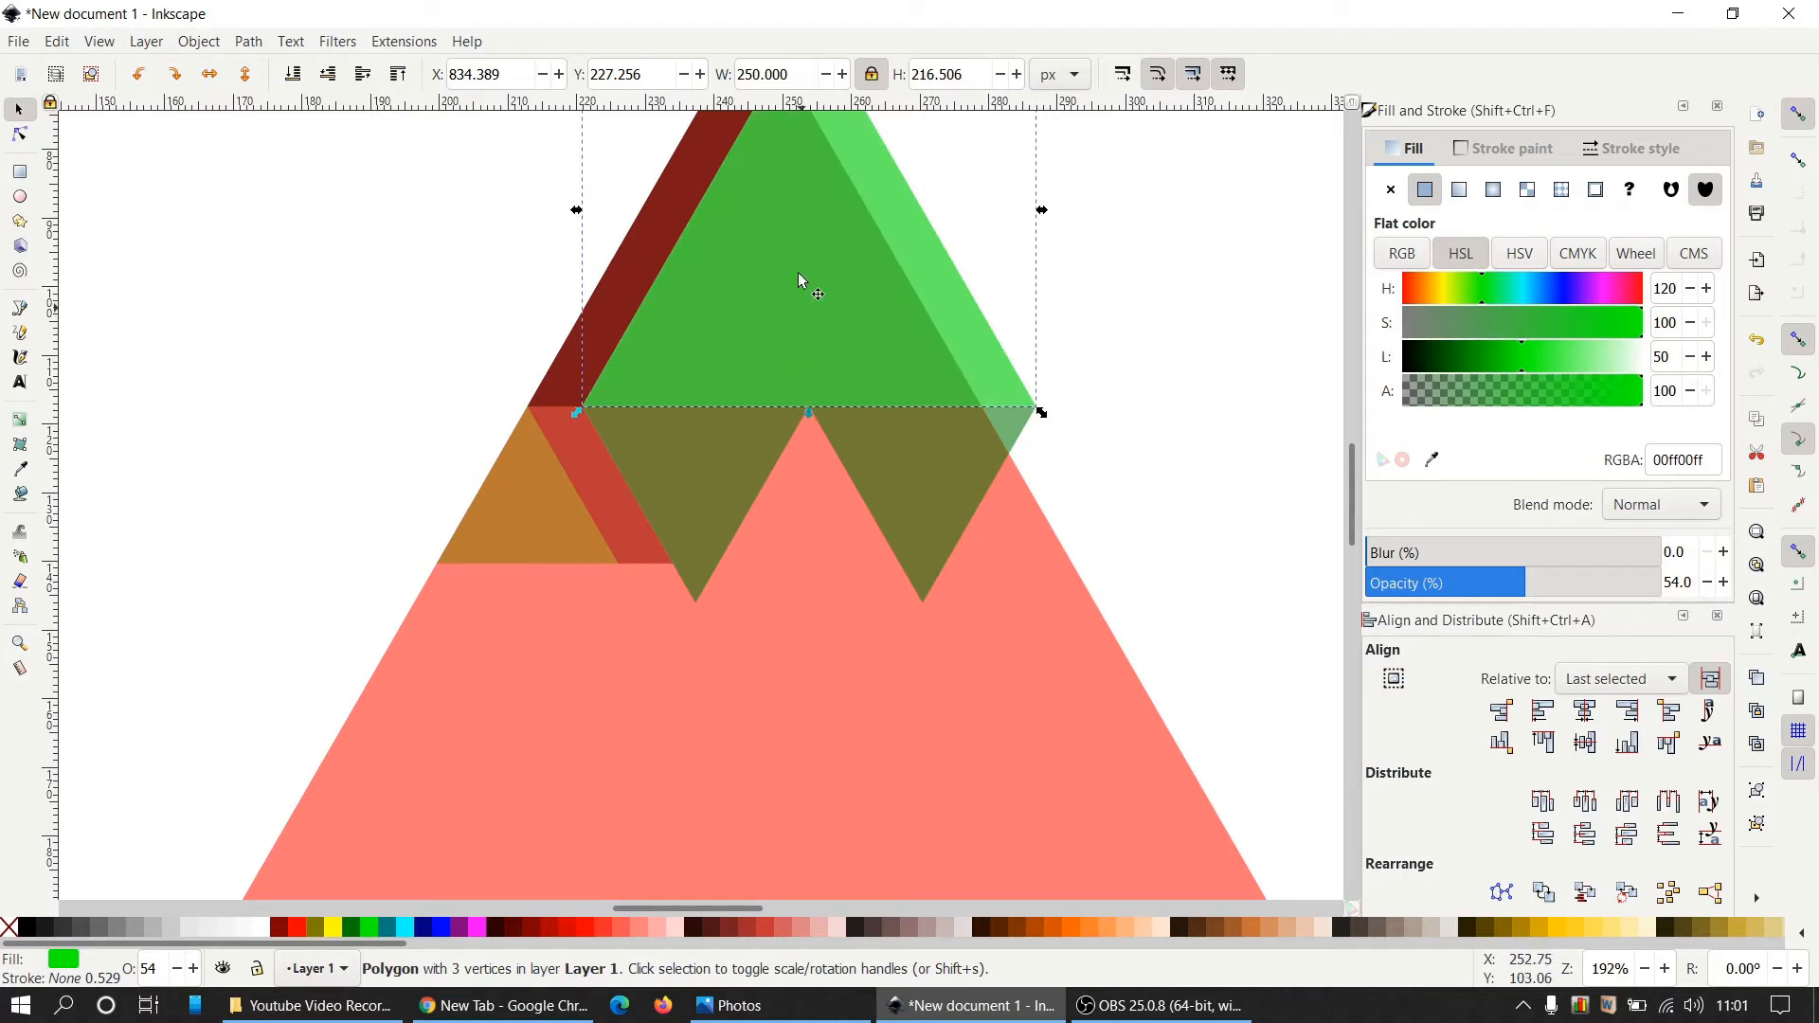
Set the lime triangle's width to 225 px and snap its apex to the point where the two inverted green triangles meet.
left_click_drag(804, 74, 747, 73)
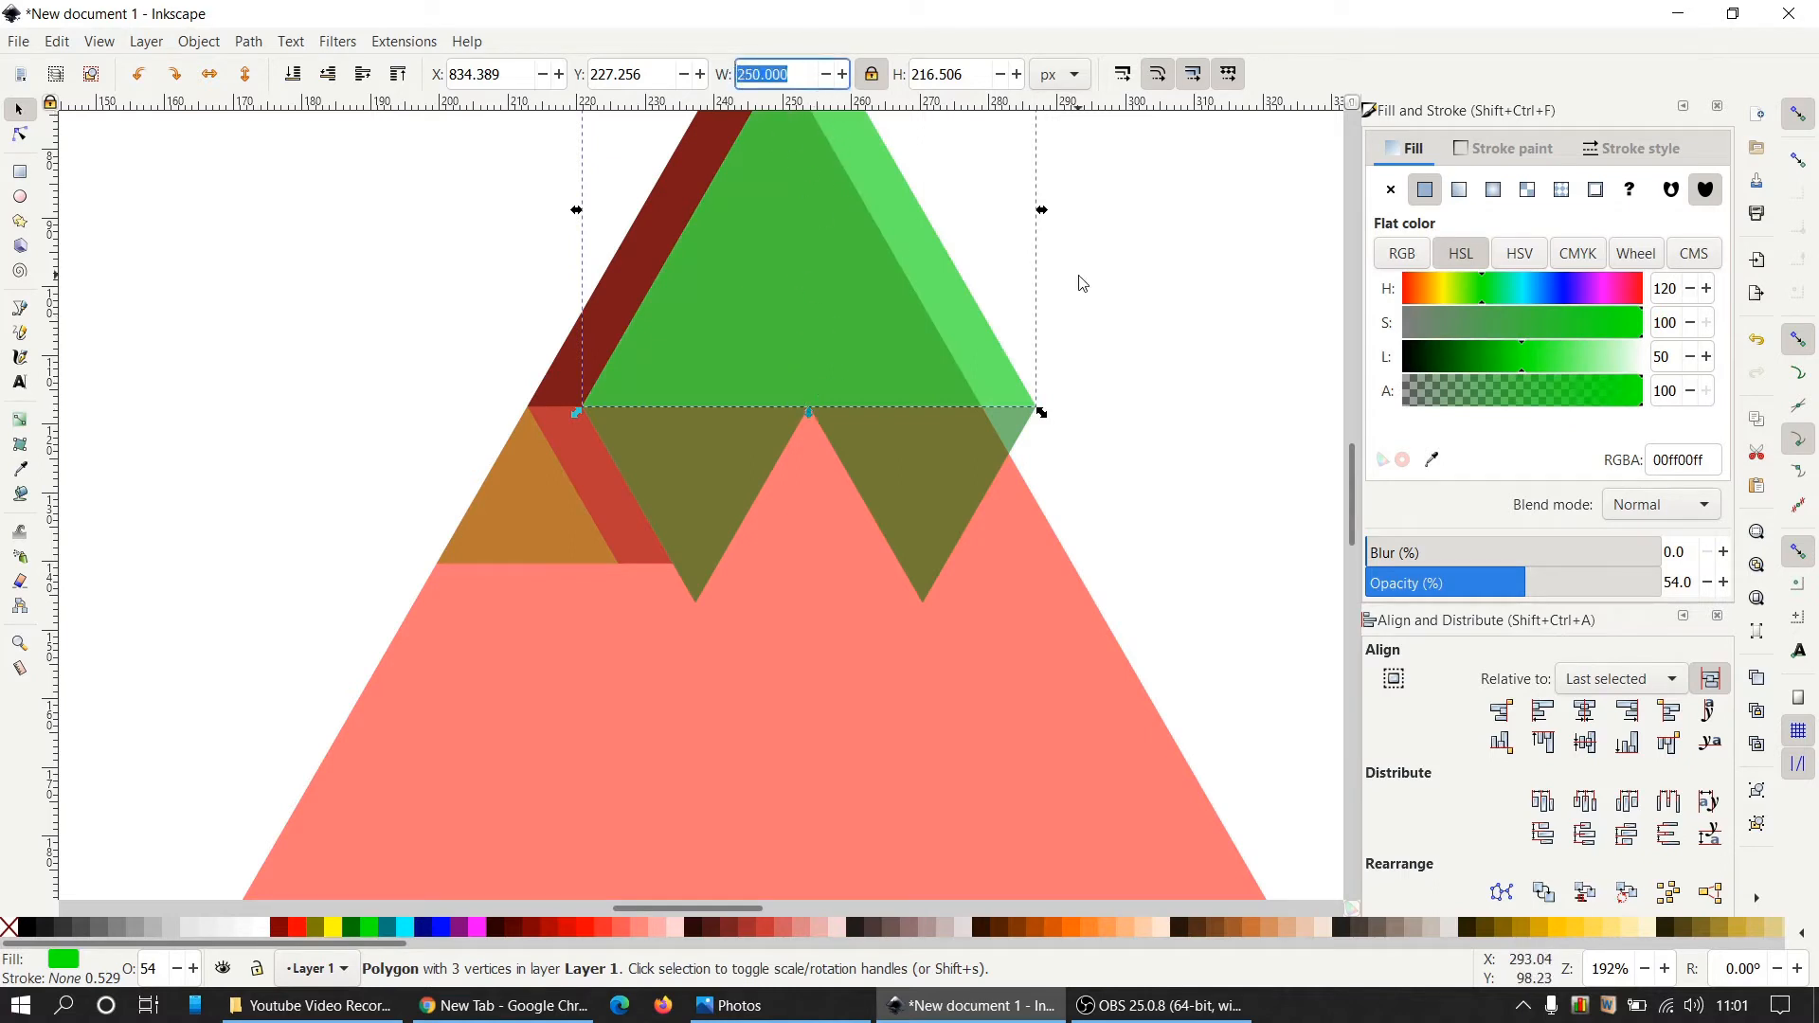
type("225")
key("Return")
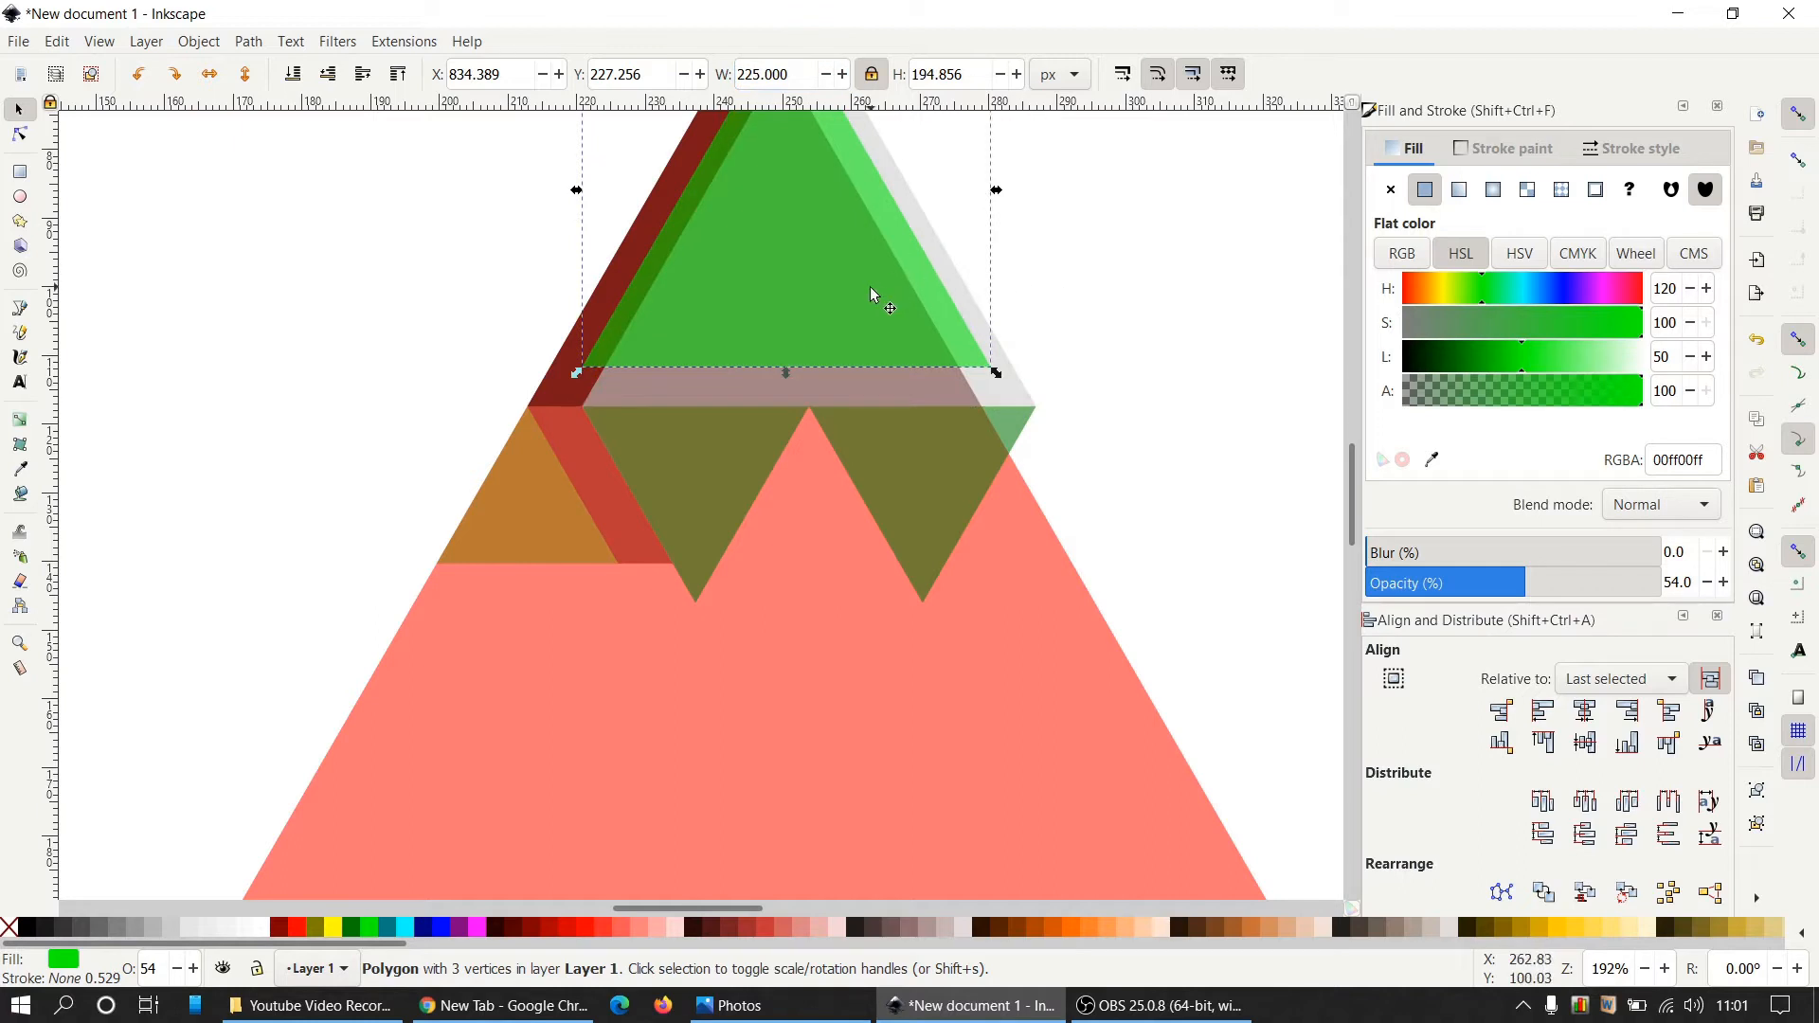
left_click_drag(877, 276, 894, 684)
left_click(1172, 565)
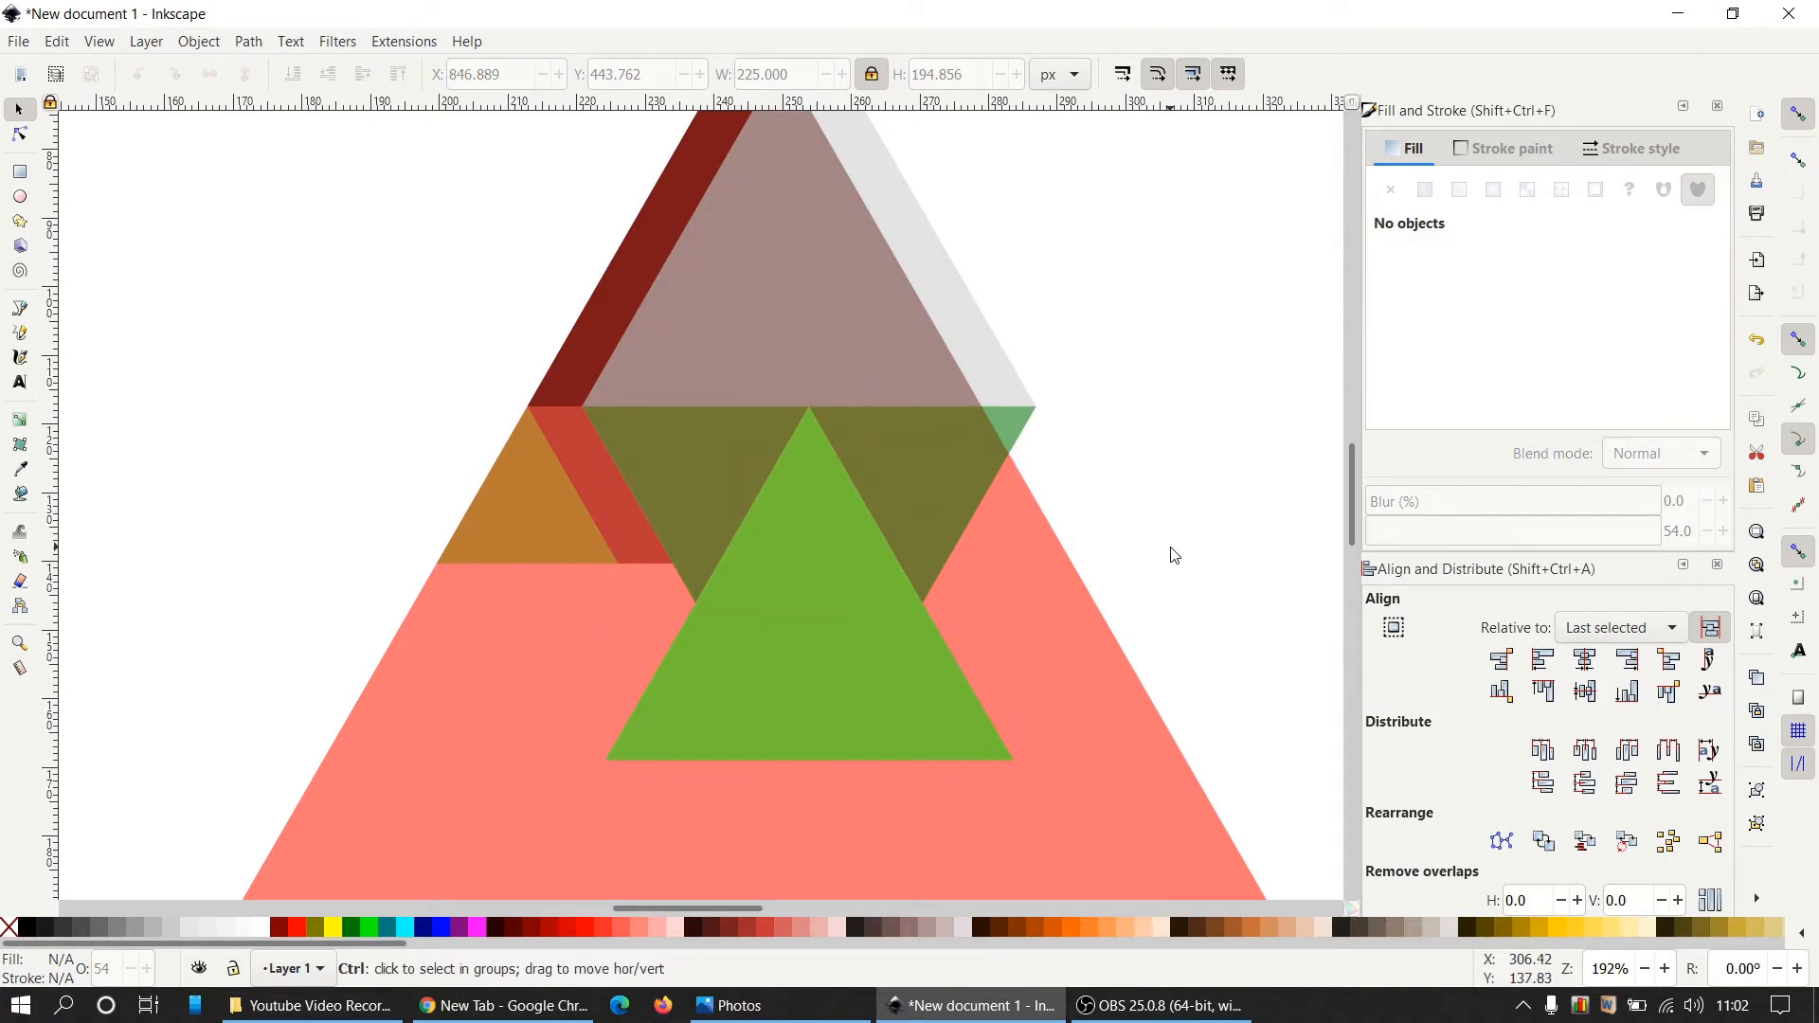
scroll(1172, 555, "down", 1)
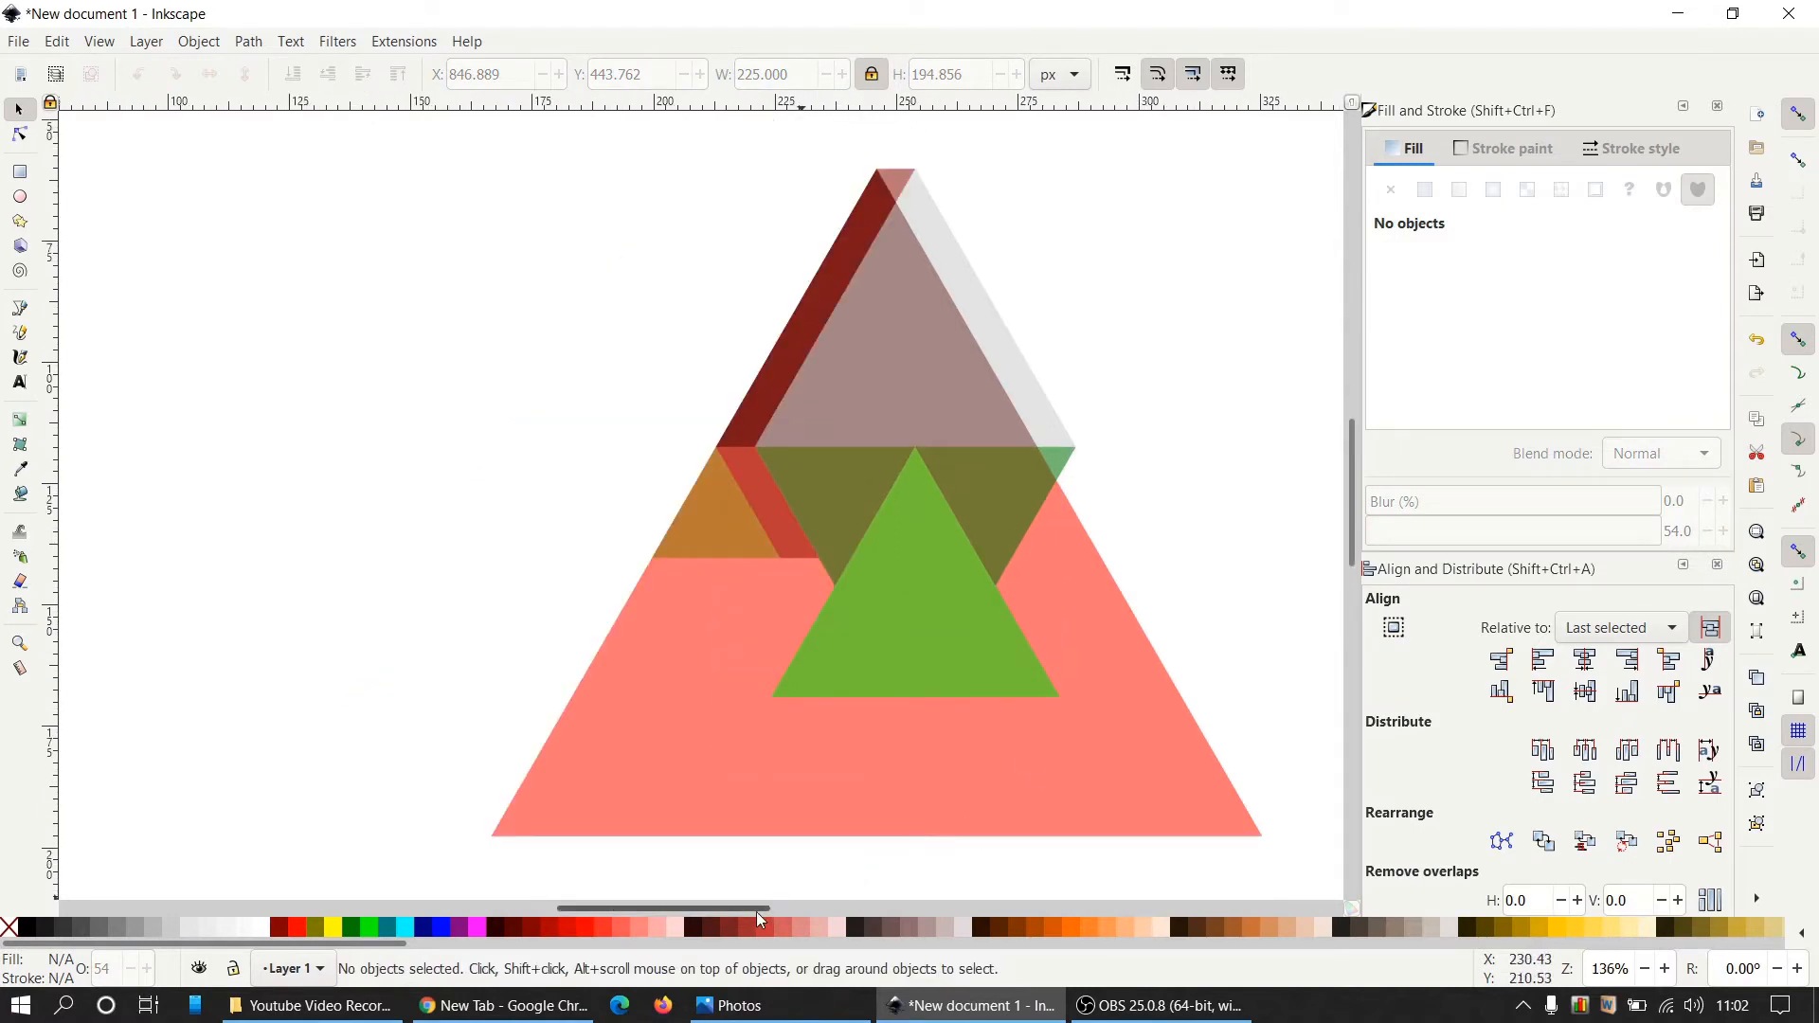
left_click_drag(756, 912, 862, 815)
scroll(868, 731, "up", 2)
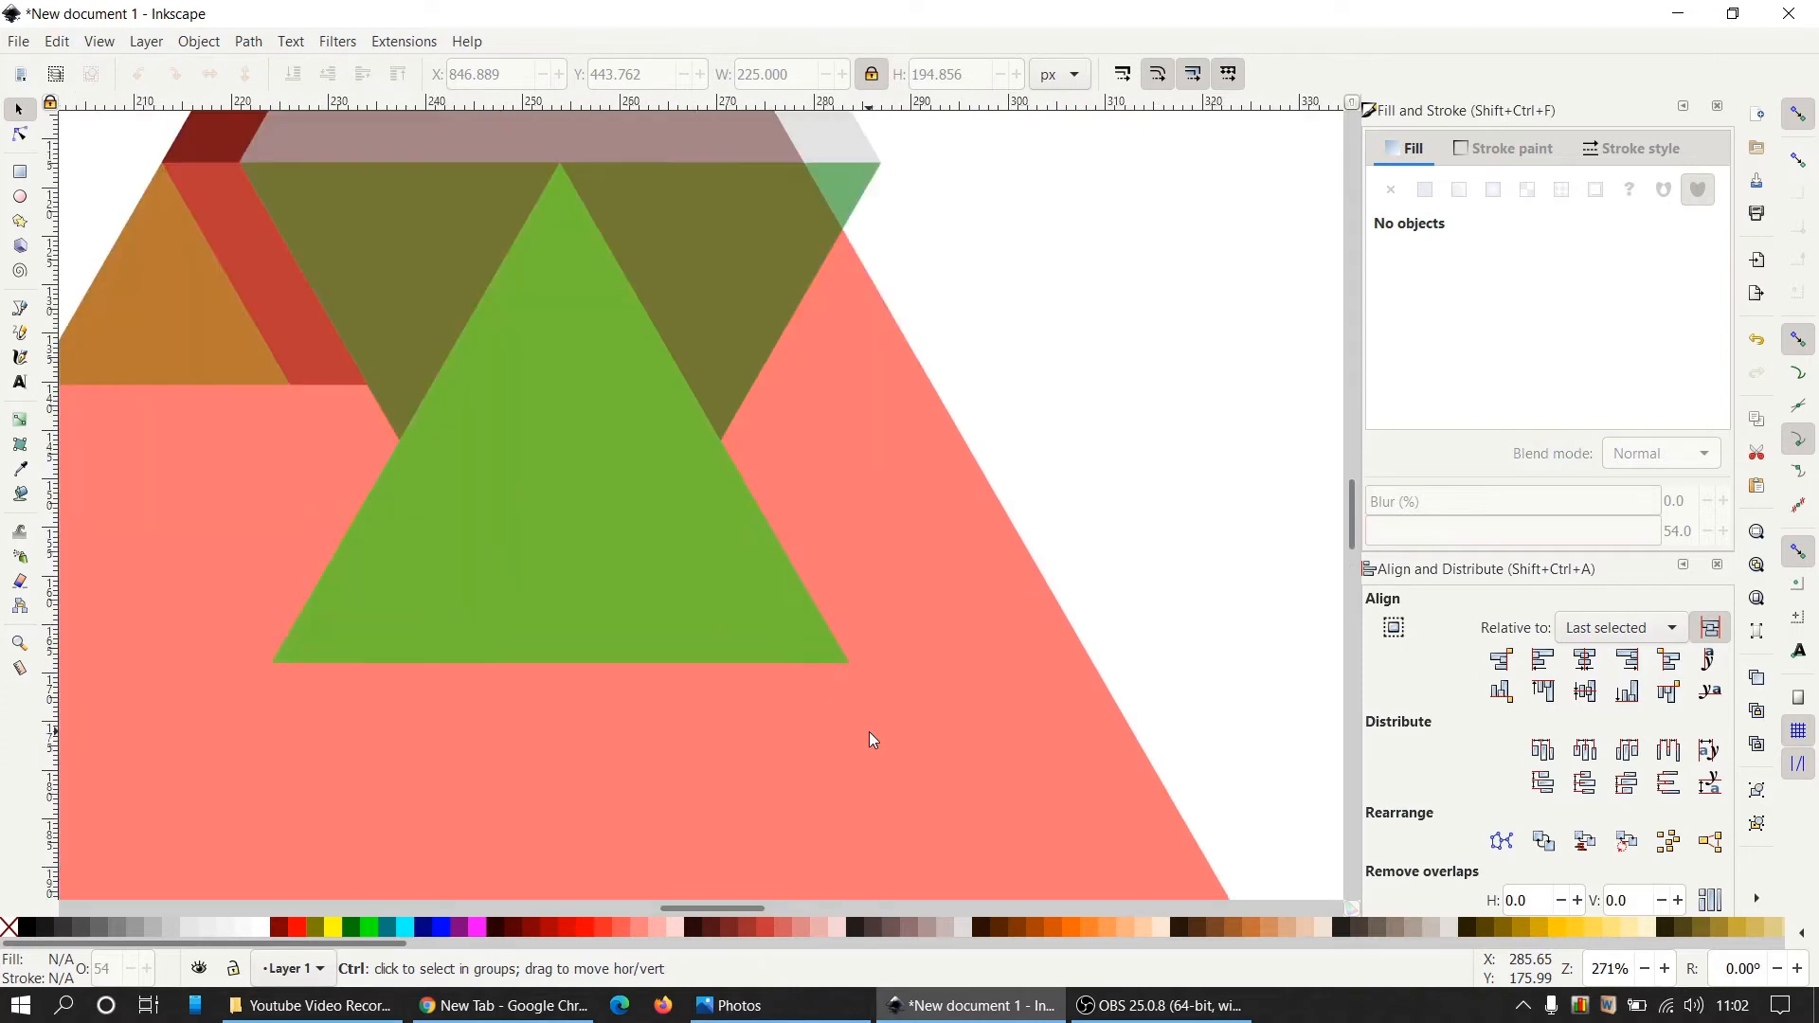
scroll(868, 731, "down", 2)
scroll(877, 723, "up", 1)
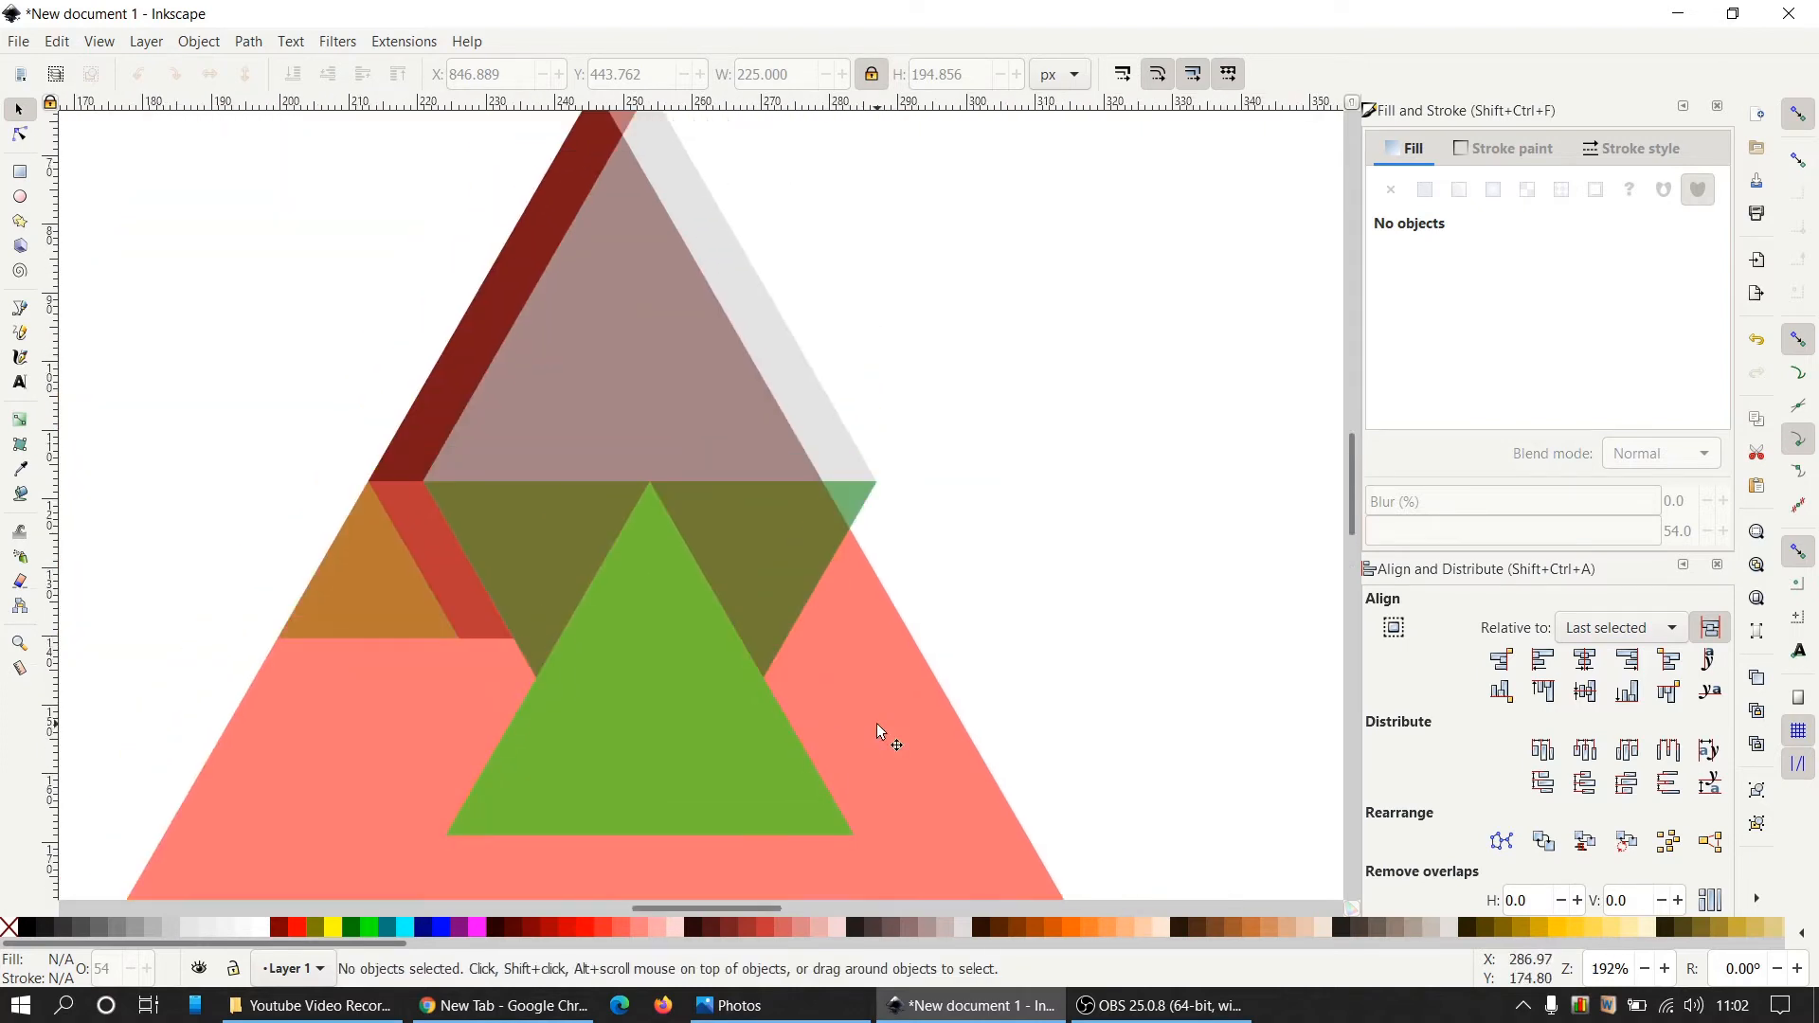
scroll(877, 724, "down", 1)
scroll(877, 724, "up", 1)
Draw a rectangle about 150 mm wide and 36 mm high across the red triangle's base and fill it with teal (008080).
scroll(877, 724, "down", 1)
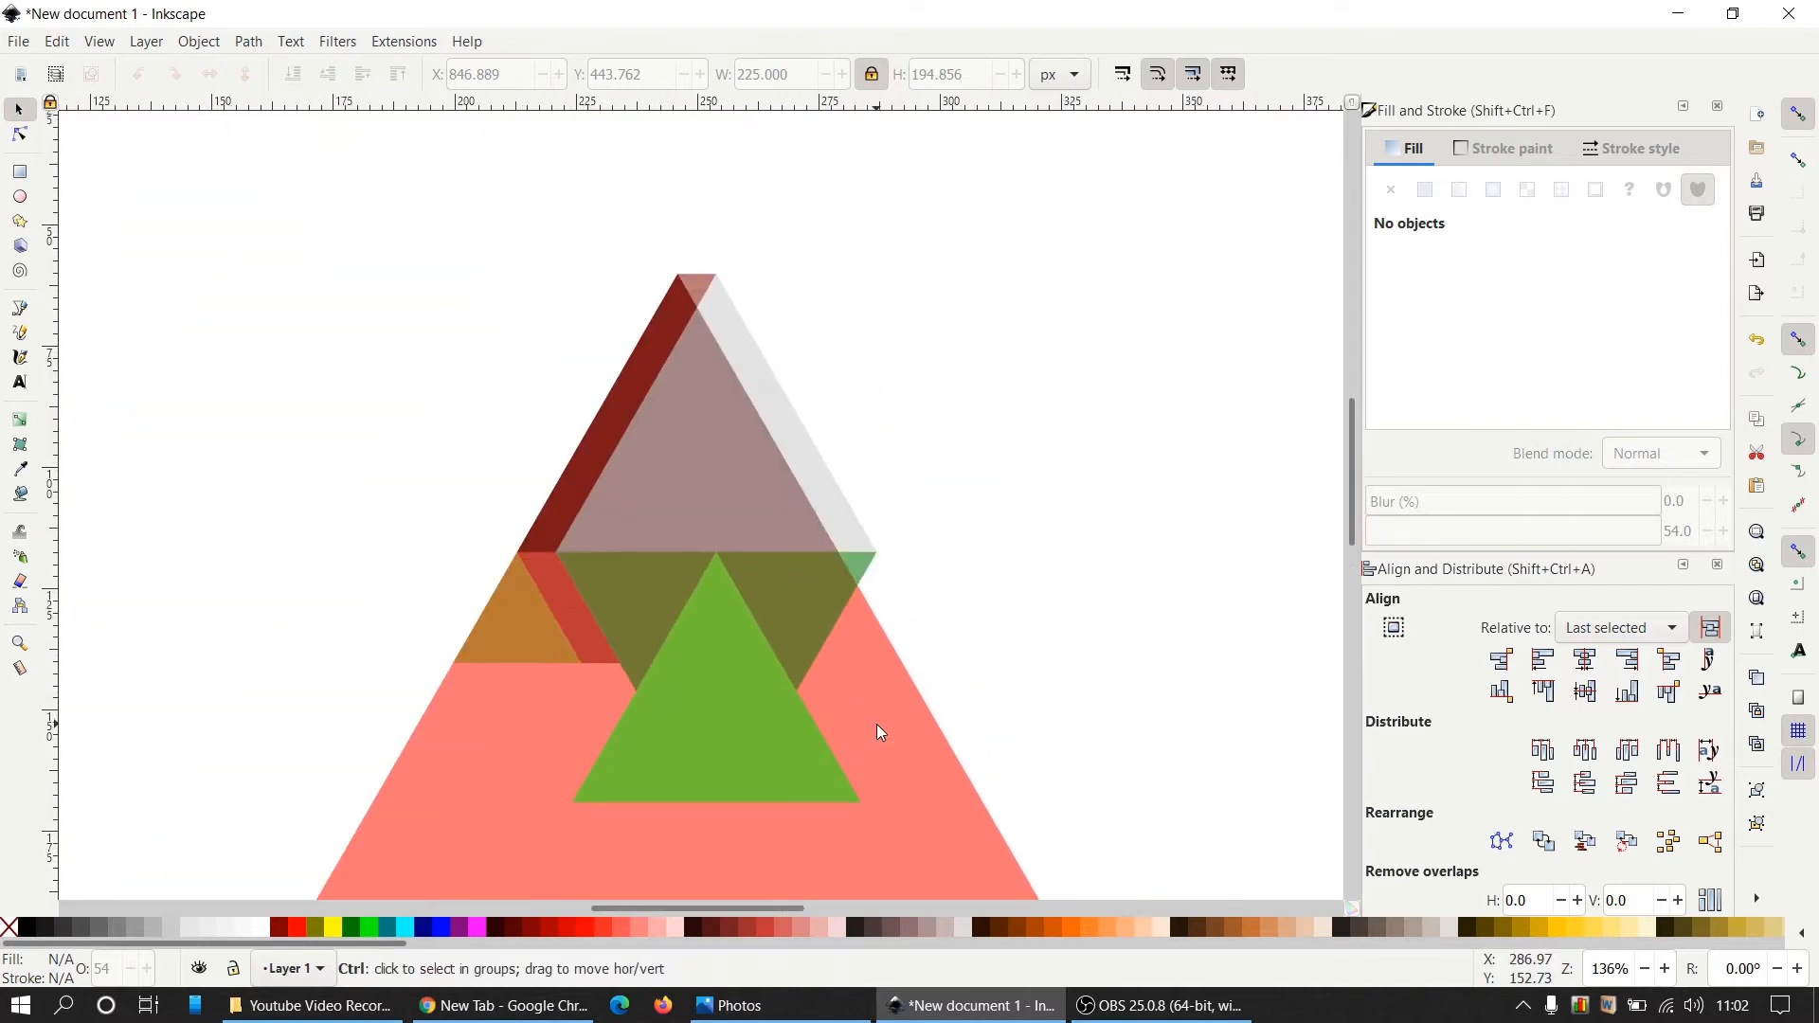
left_click_drag(1356, 548, 1361, 573)
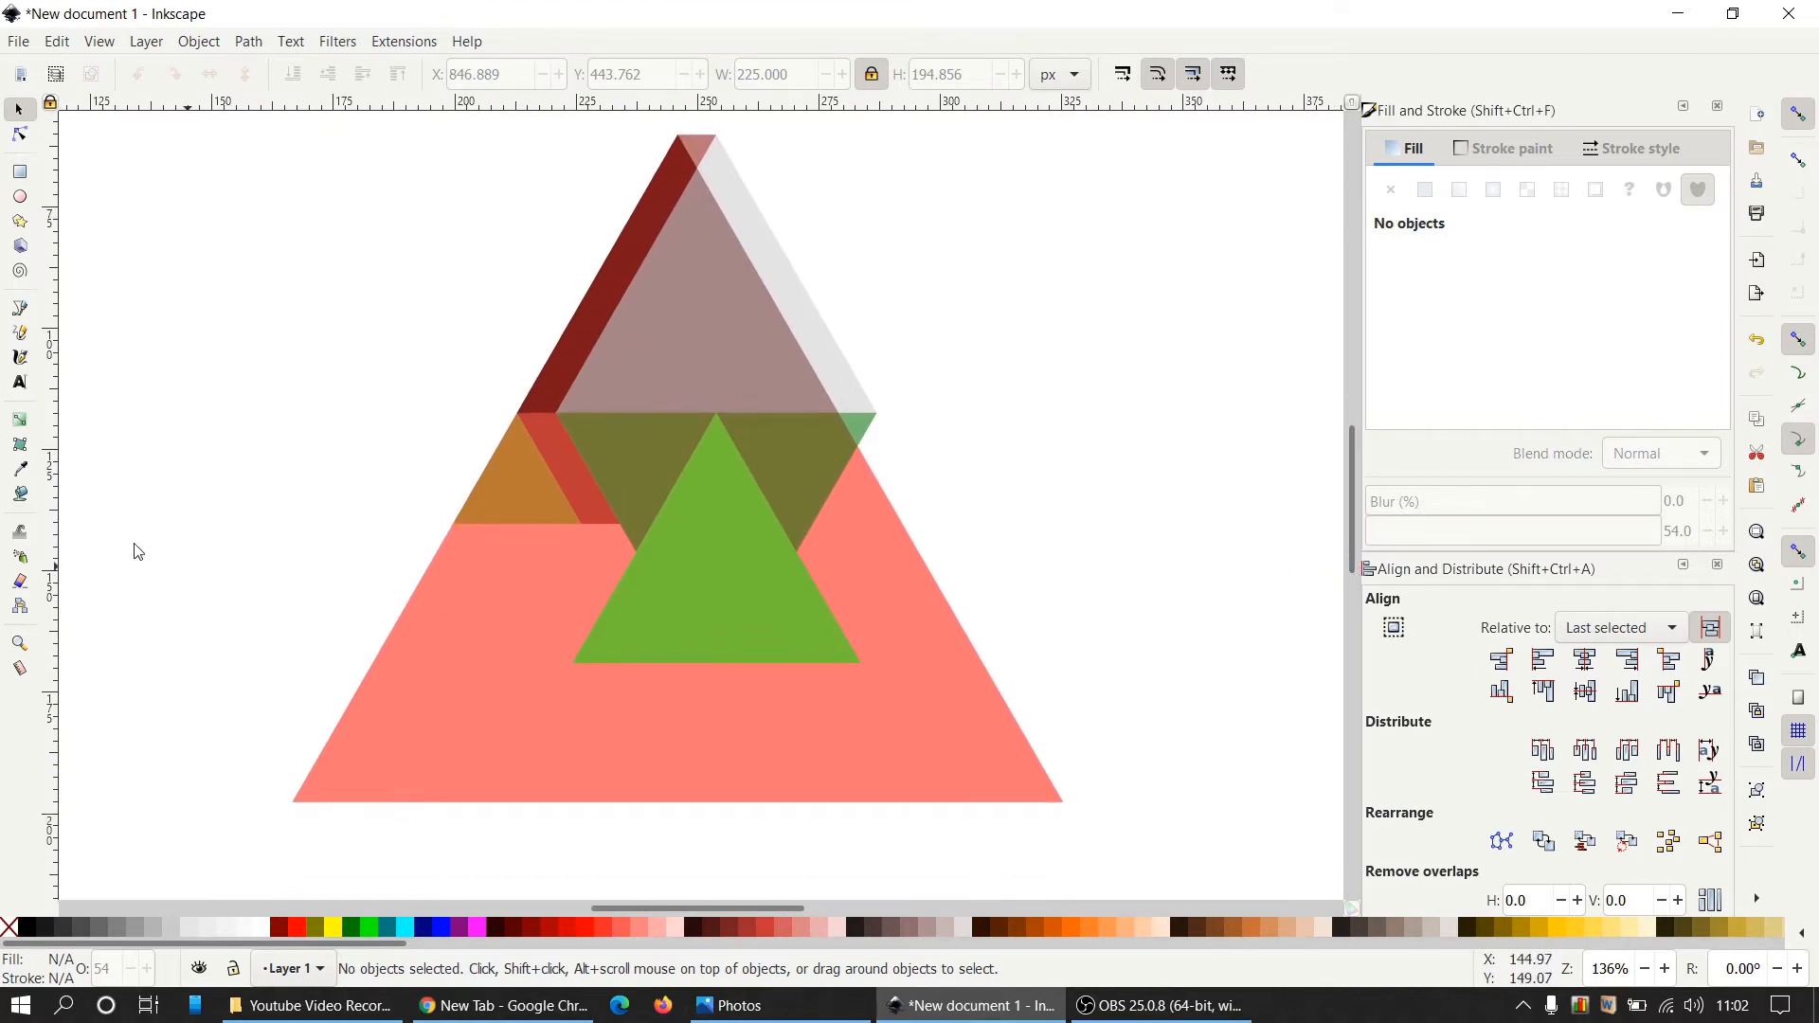
left_click(21, 174)
left_click_drag(287, 651, 1018, 827)
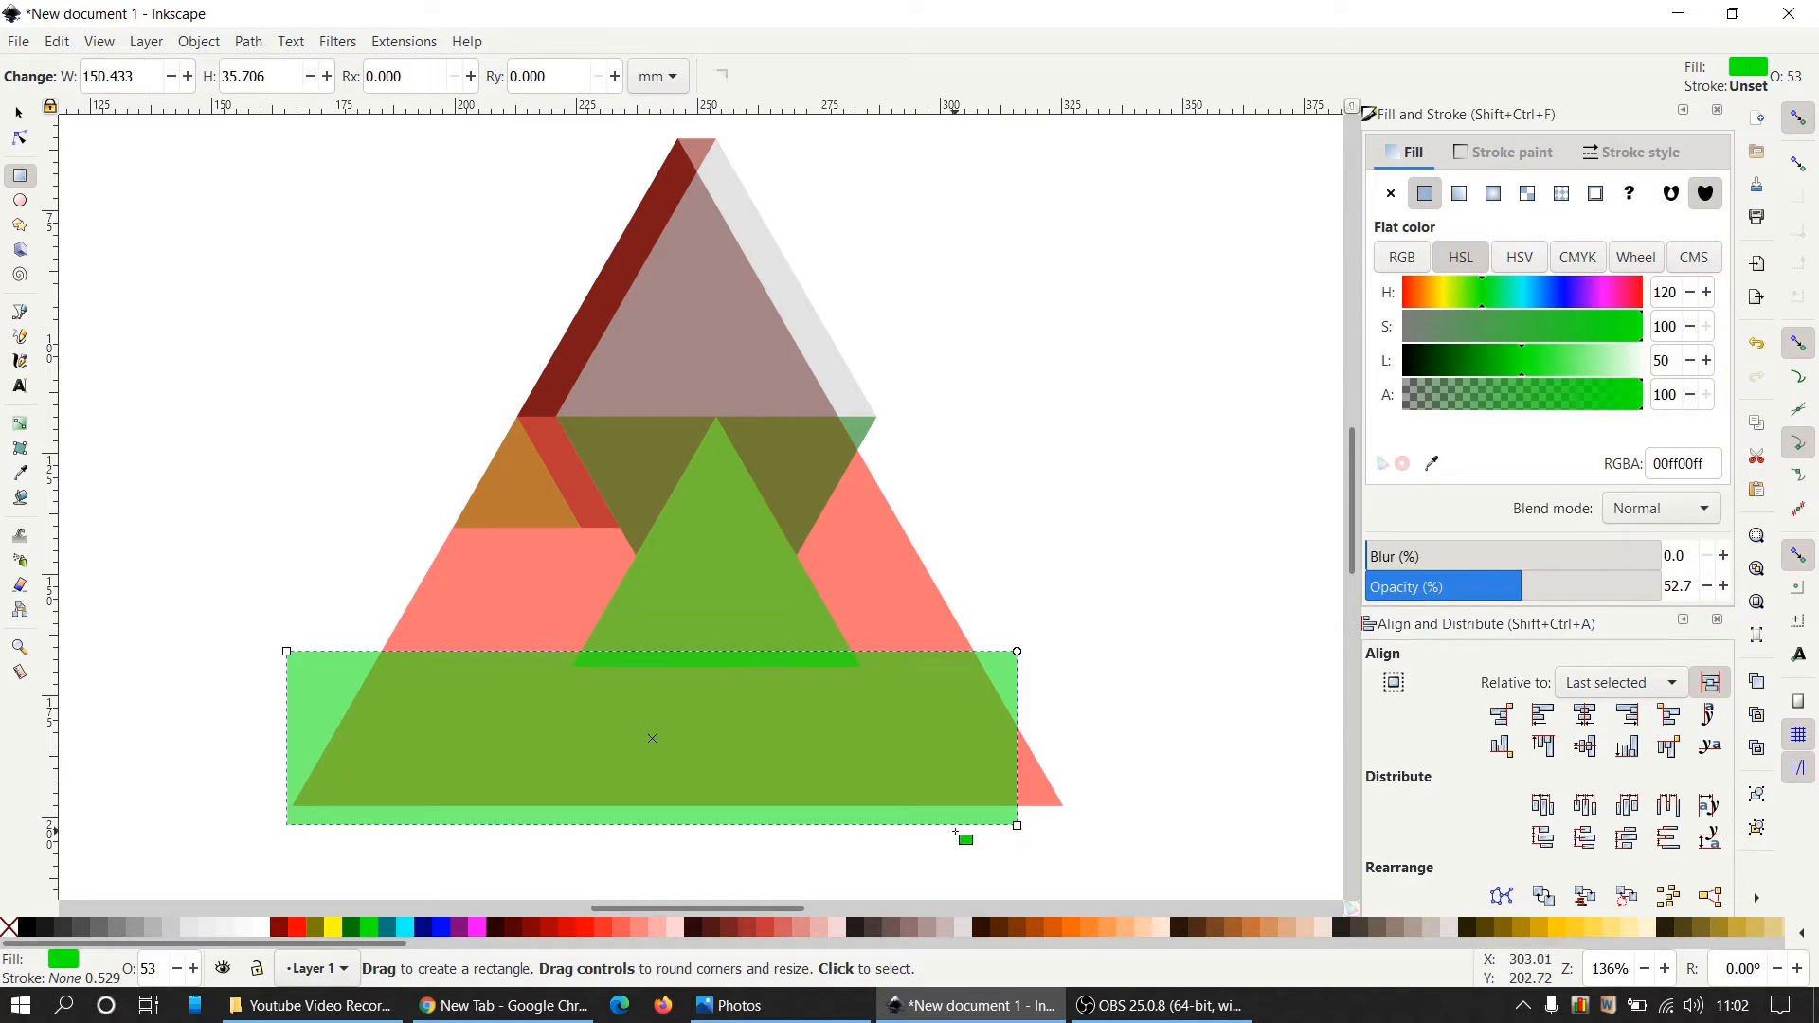
left_click(396, 935)
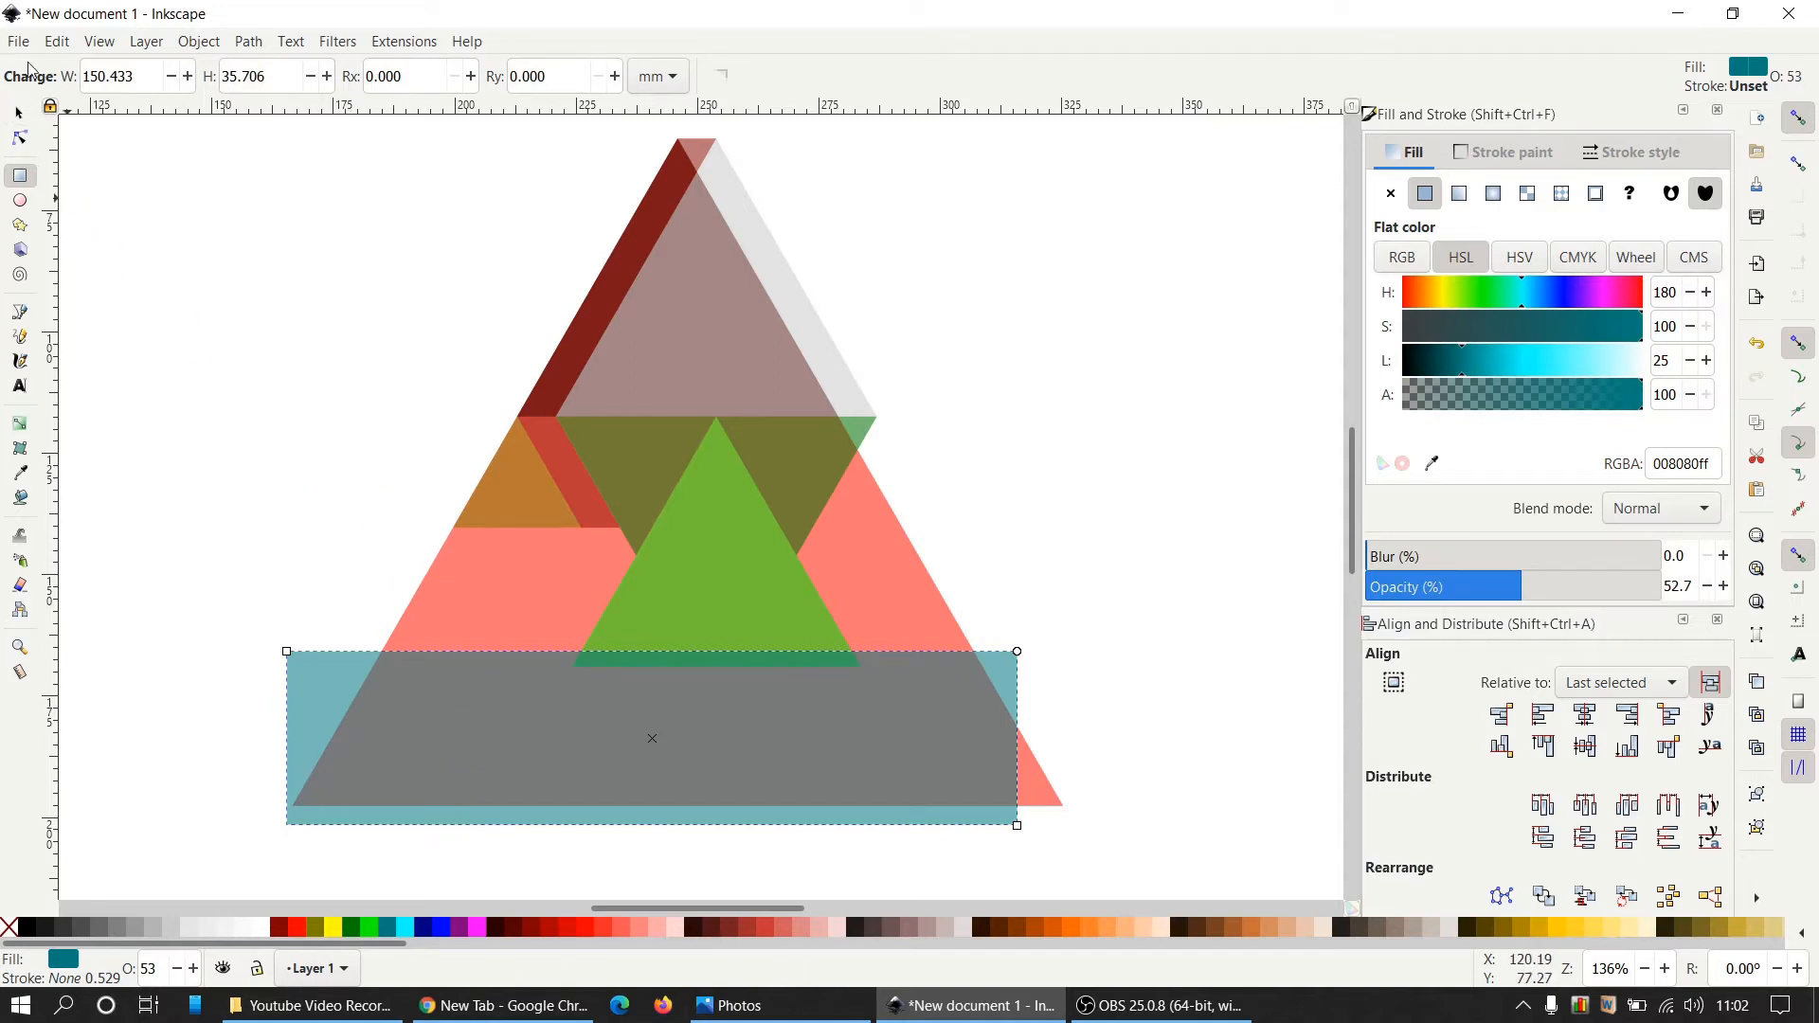
Move the teal rectangle down and align its top edge with the lime triangle's bottom edge.
left_click(19, 116)
left_click_drag(711, 735, 731, 798)
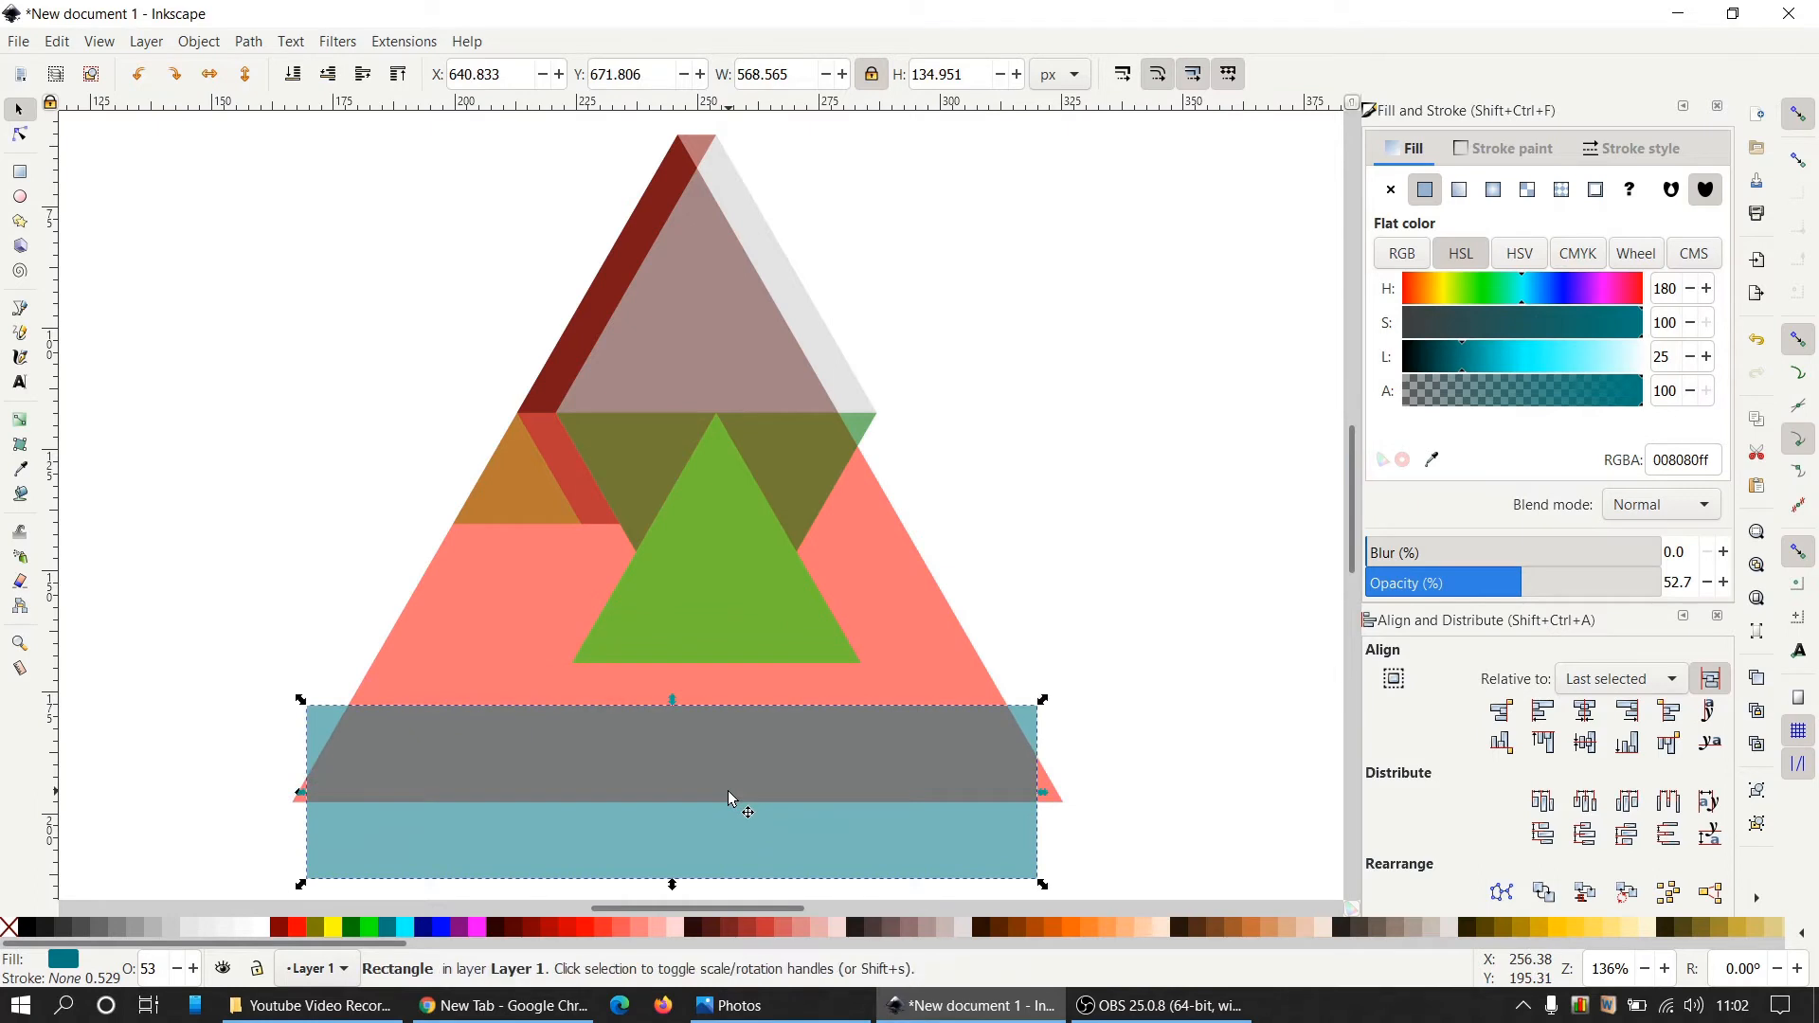
left_click(762, 630, "shift")
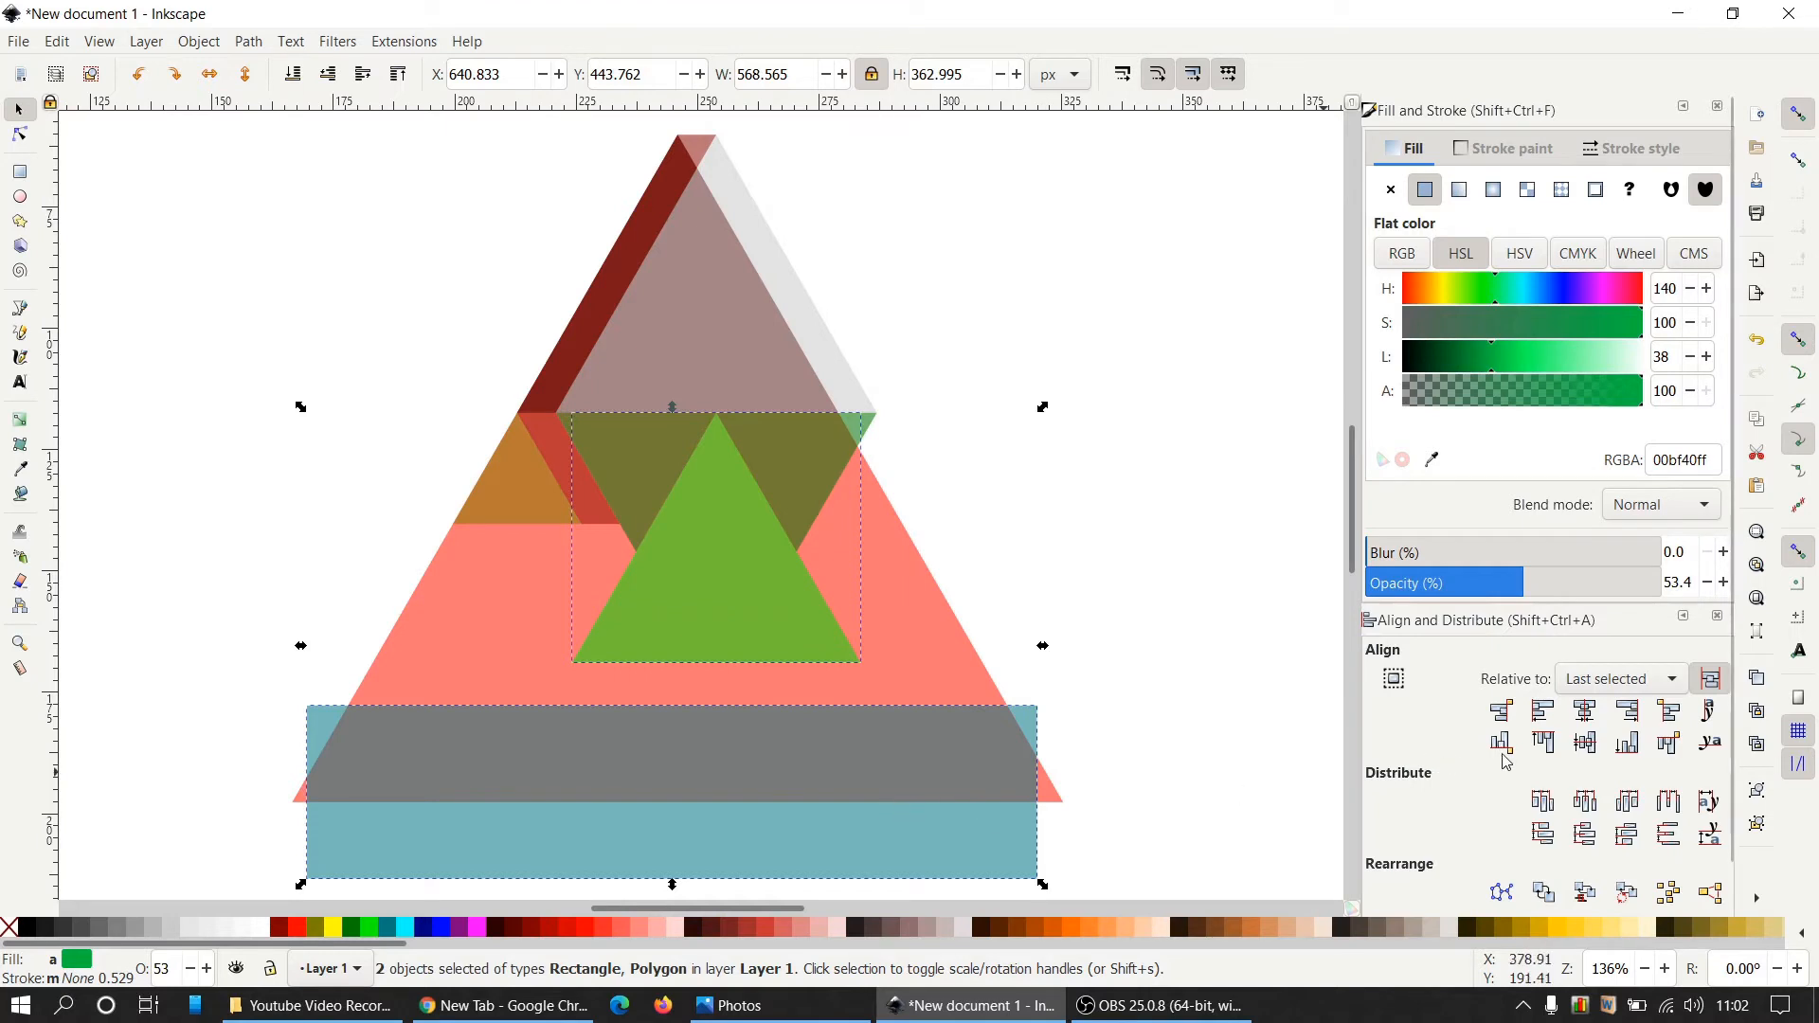
left_click(1669, 746)
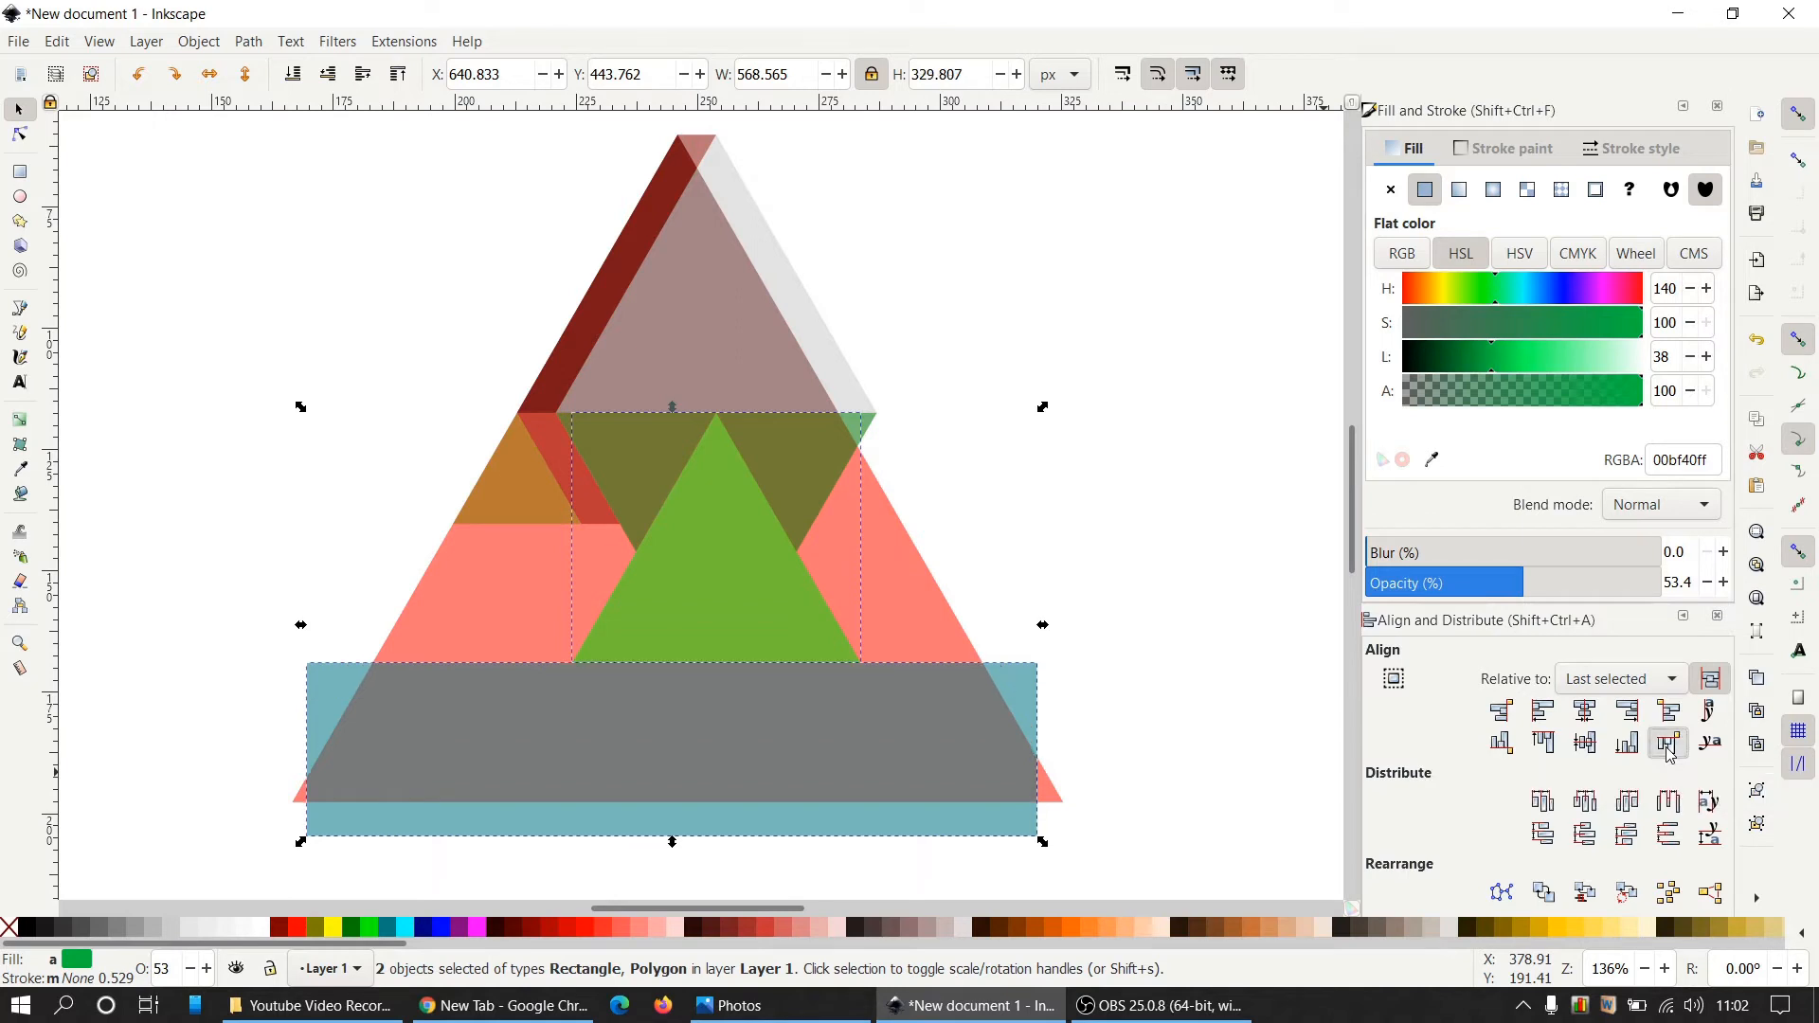
left_click(1236, 549)
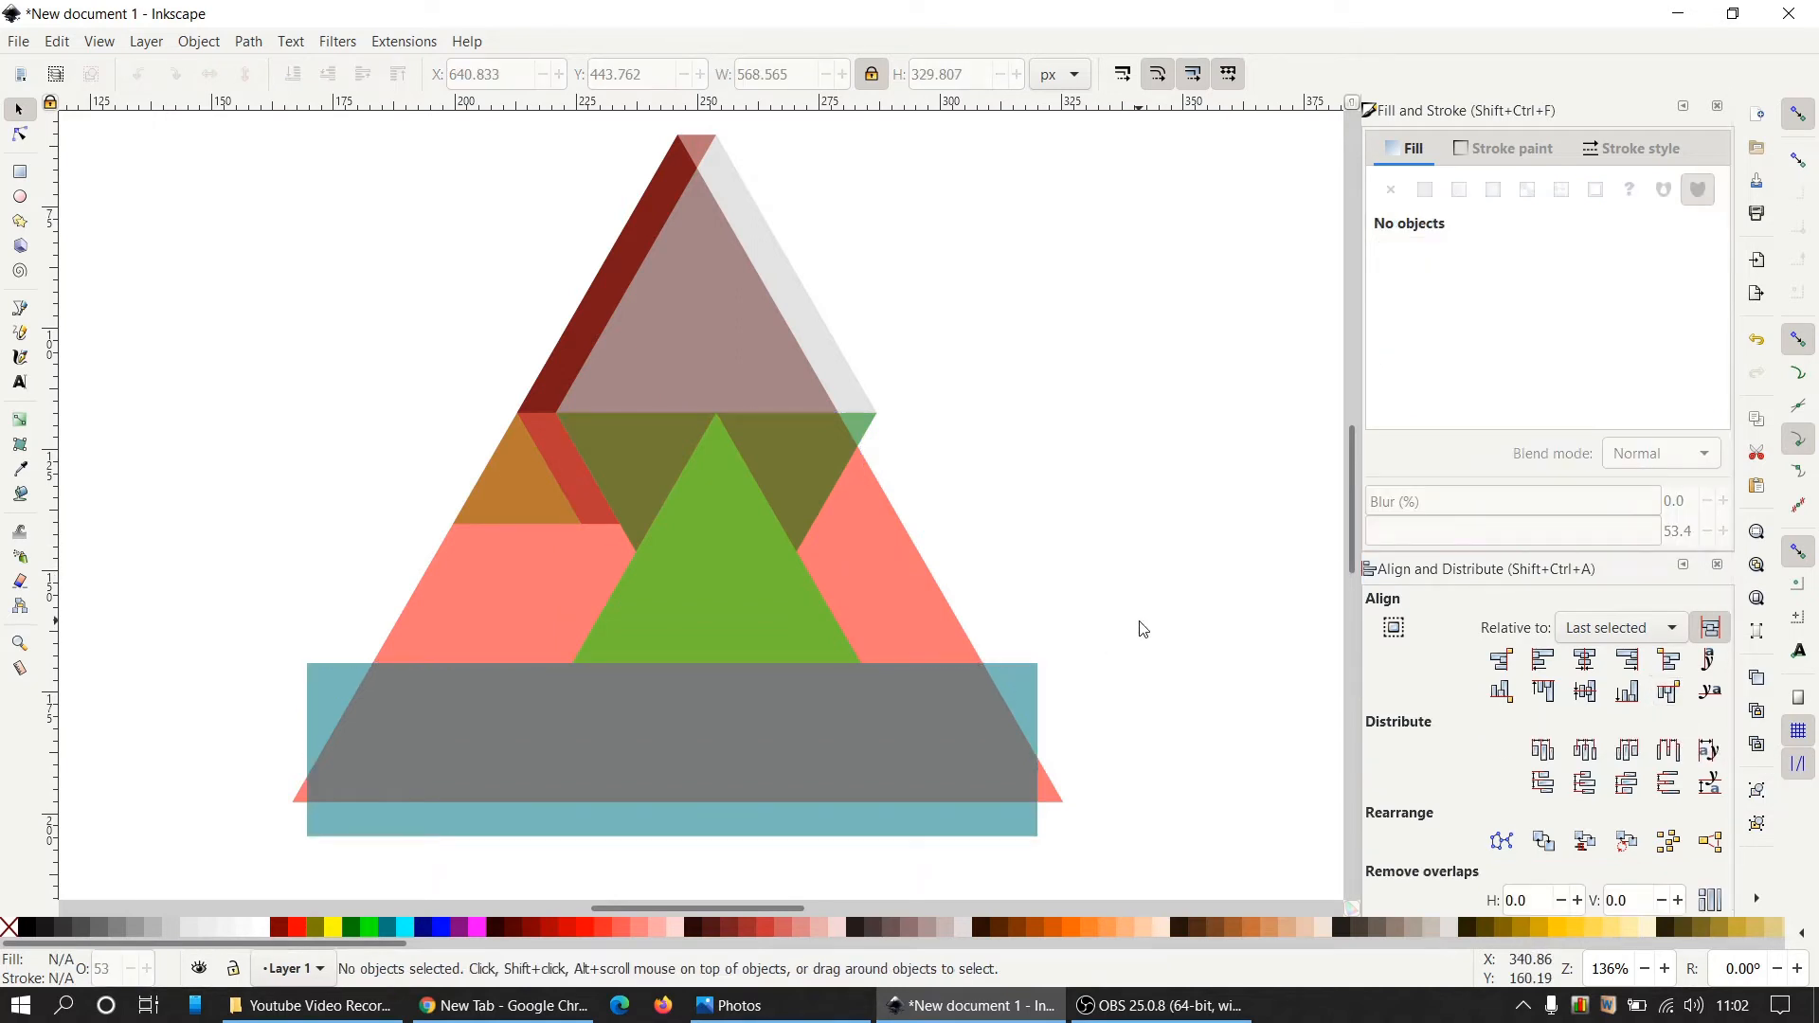
Enable snapping to paths, trace a closed path around the gray triangle, inverted green triangles and a strip along the lime triangle, and fill it cyan (00ffff).
left_click(1806, 381)
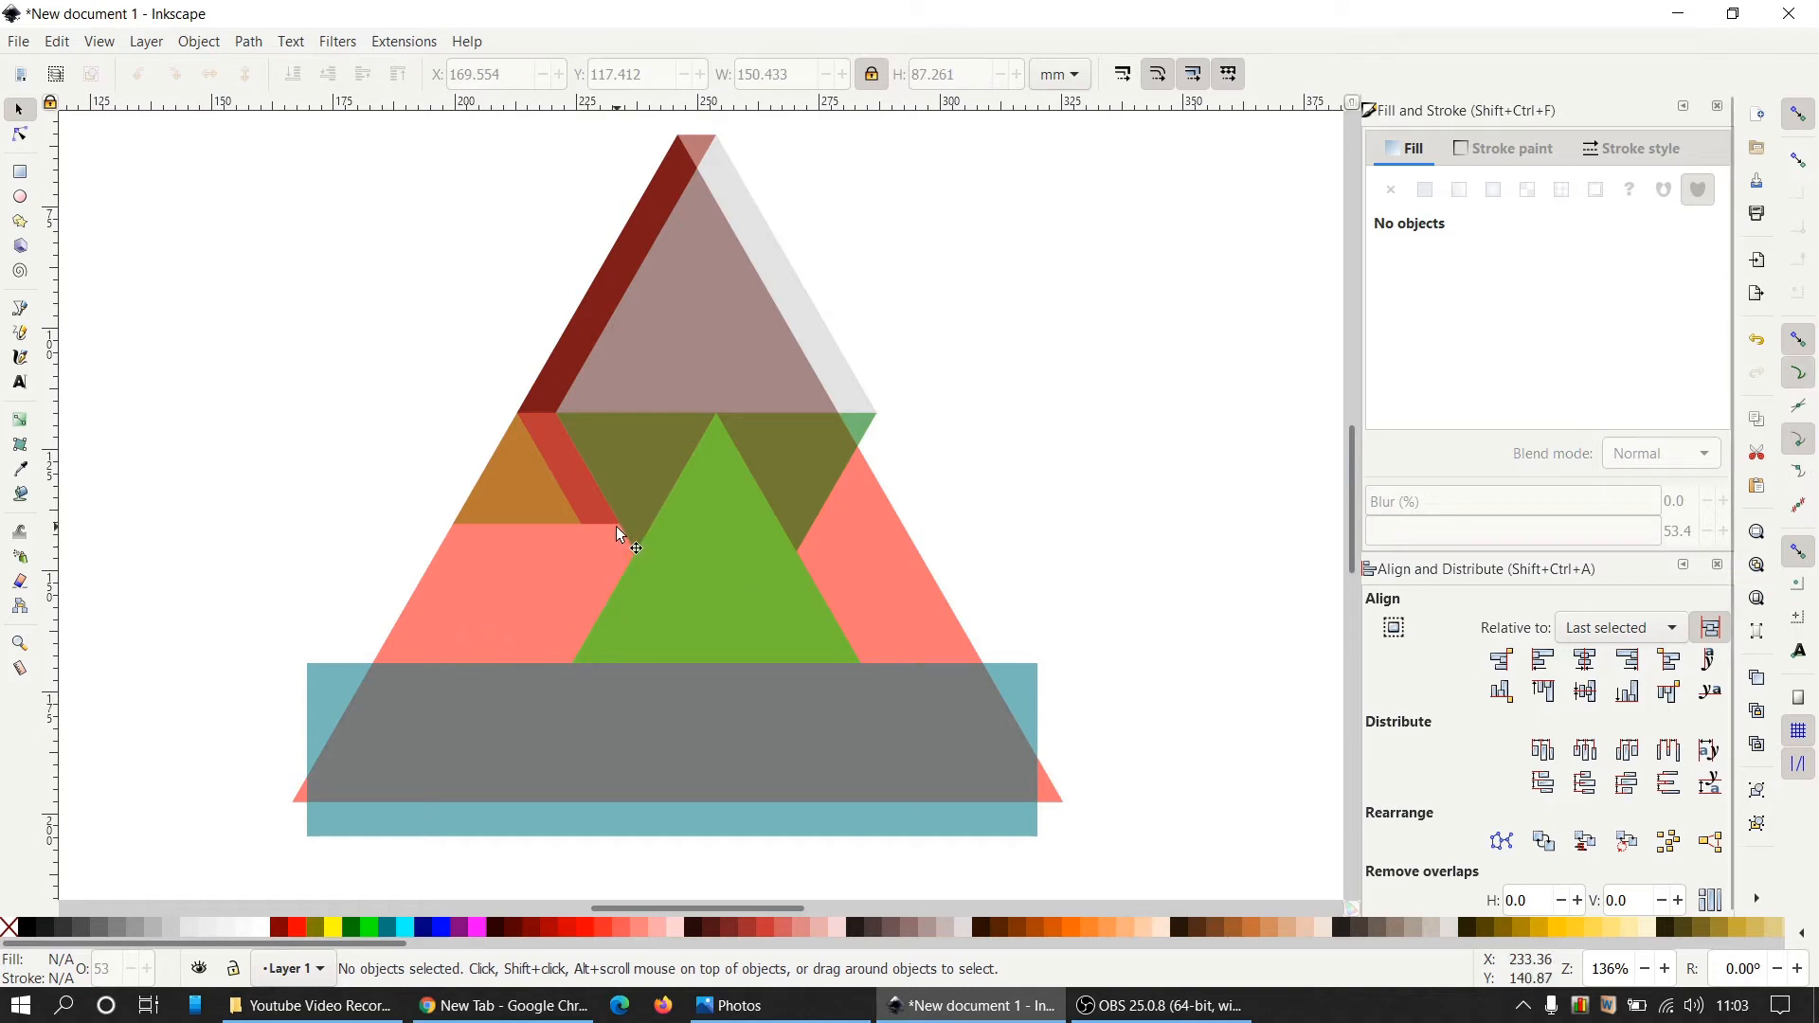
left_click(27, 311)
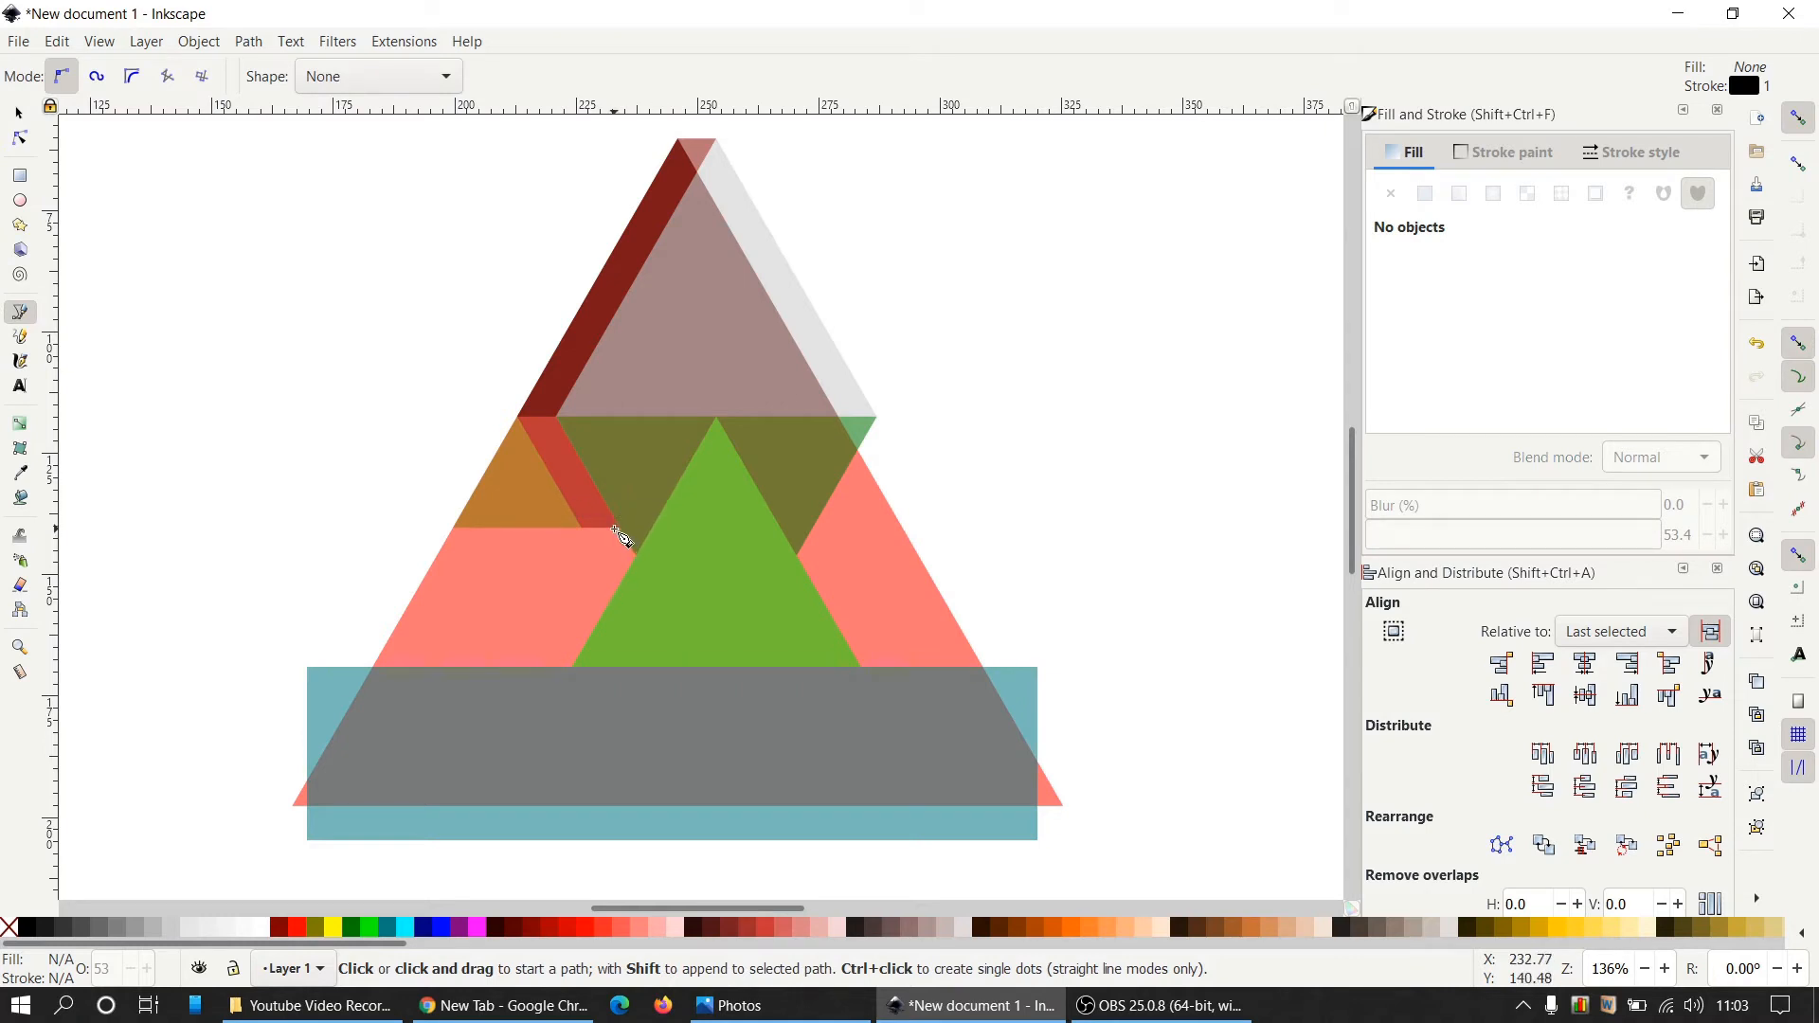
scroll(623, 555, "up", 1)
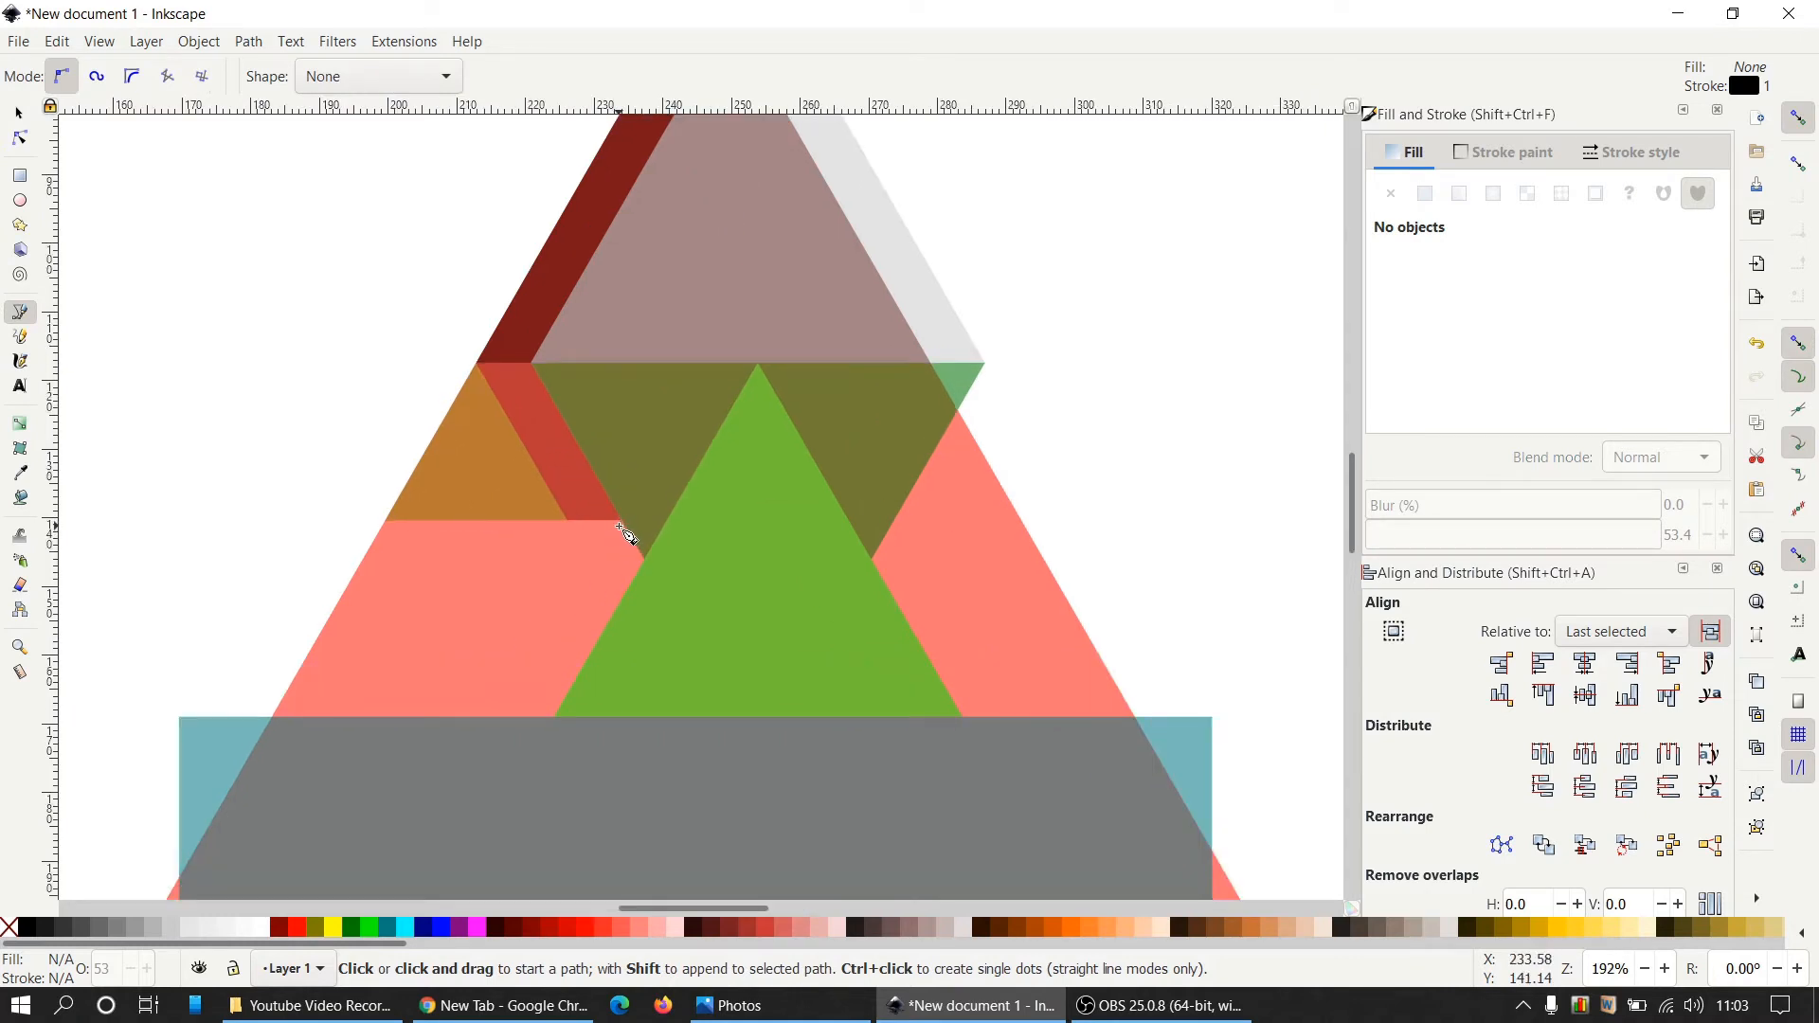
scroll(627, 536, "down", 1)
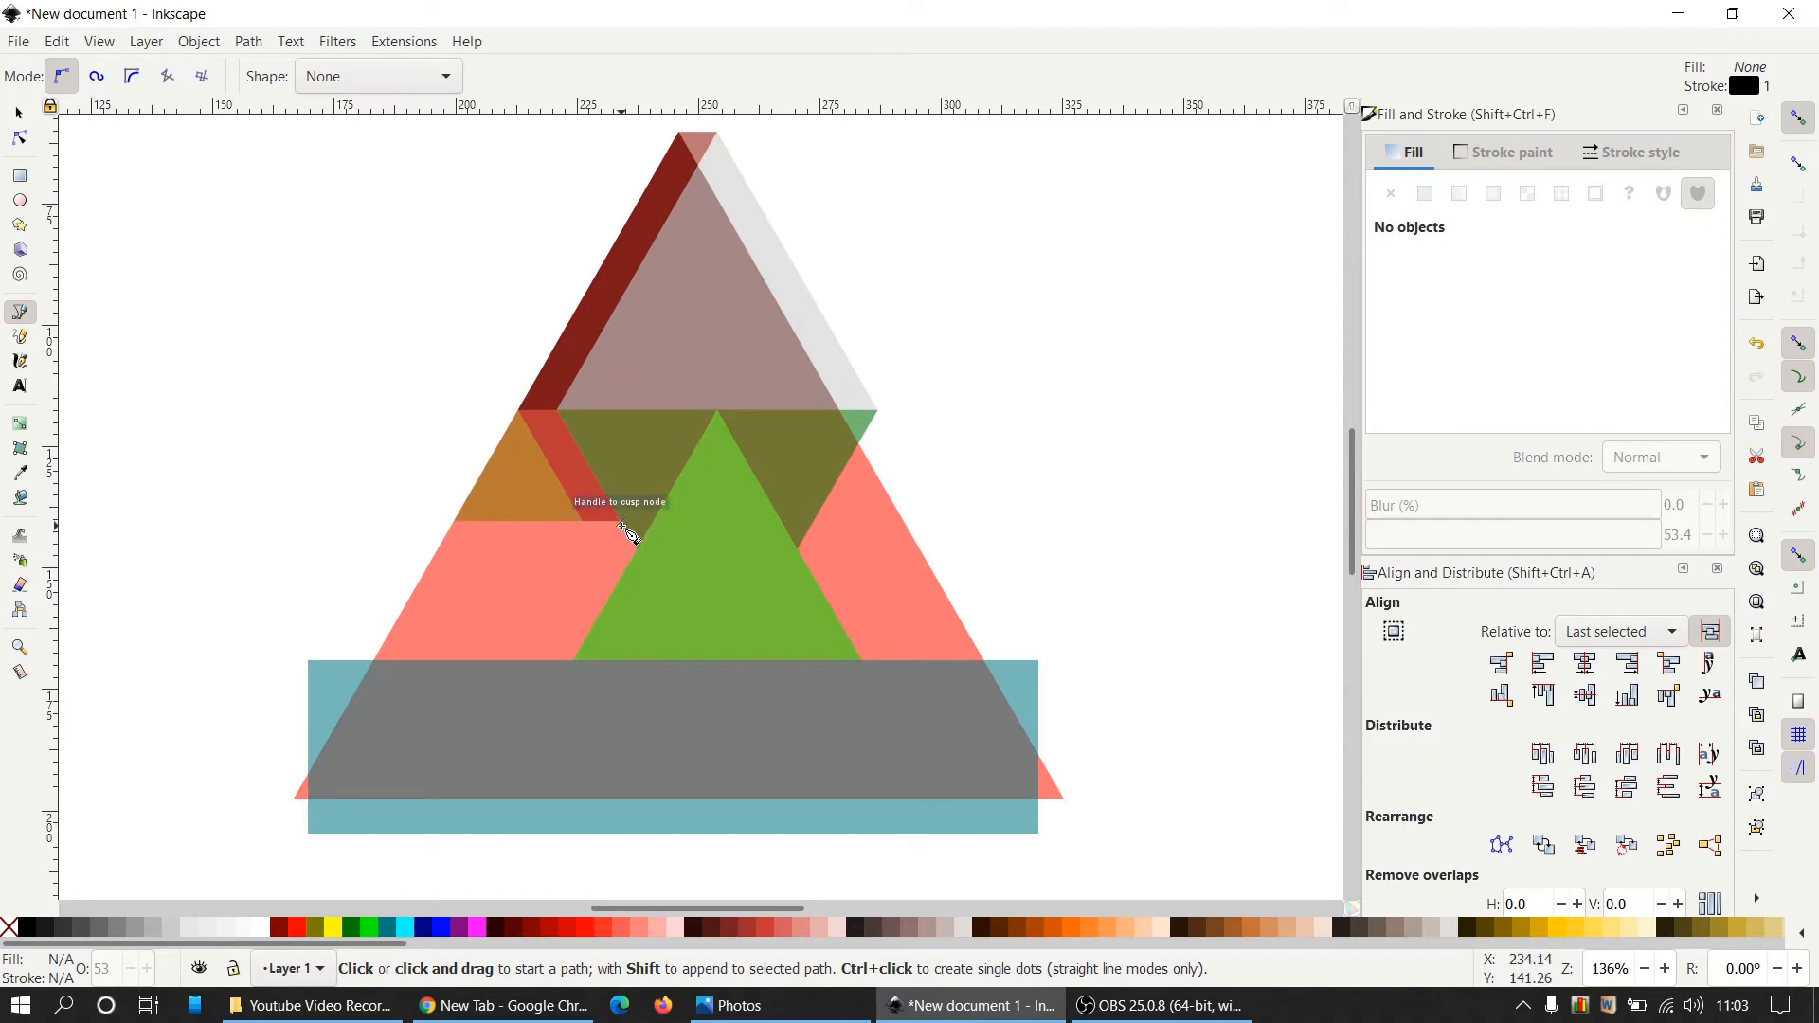
left_click(627, 536)
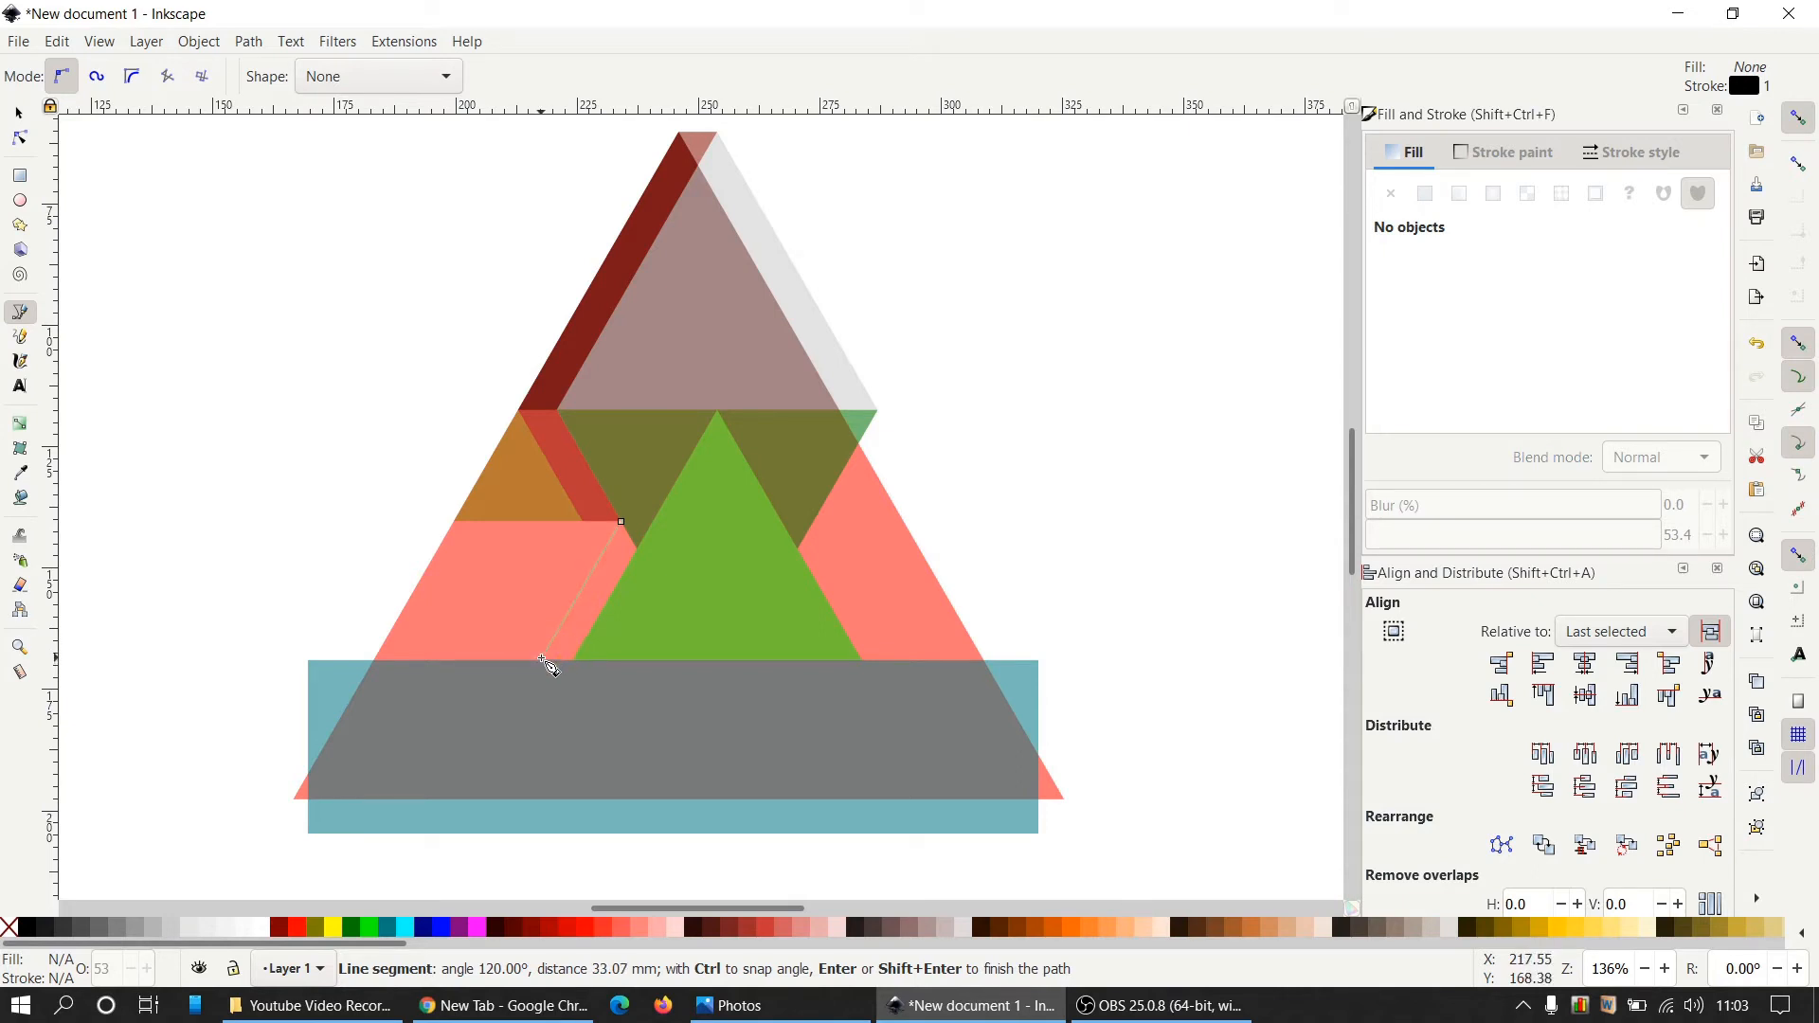
left_click(545, 666)
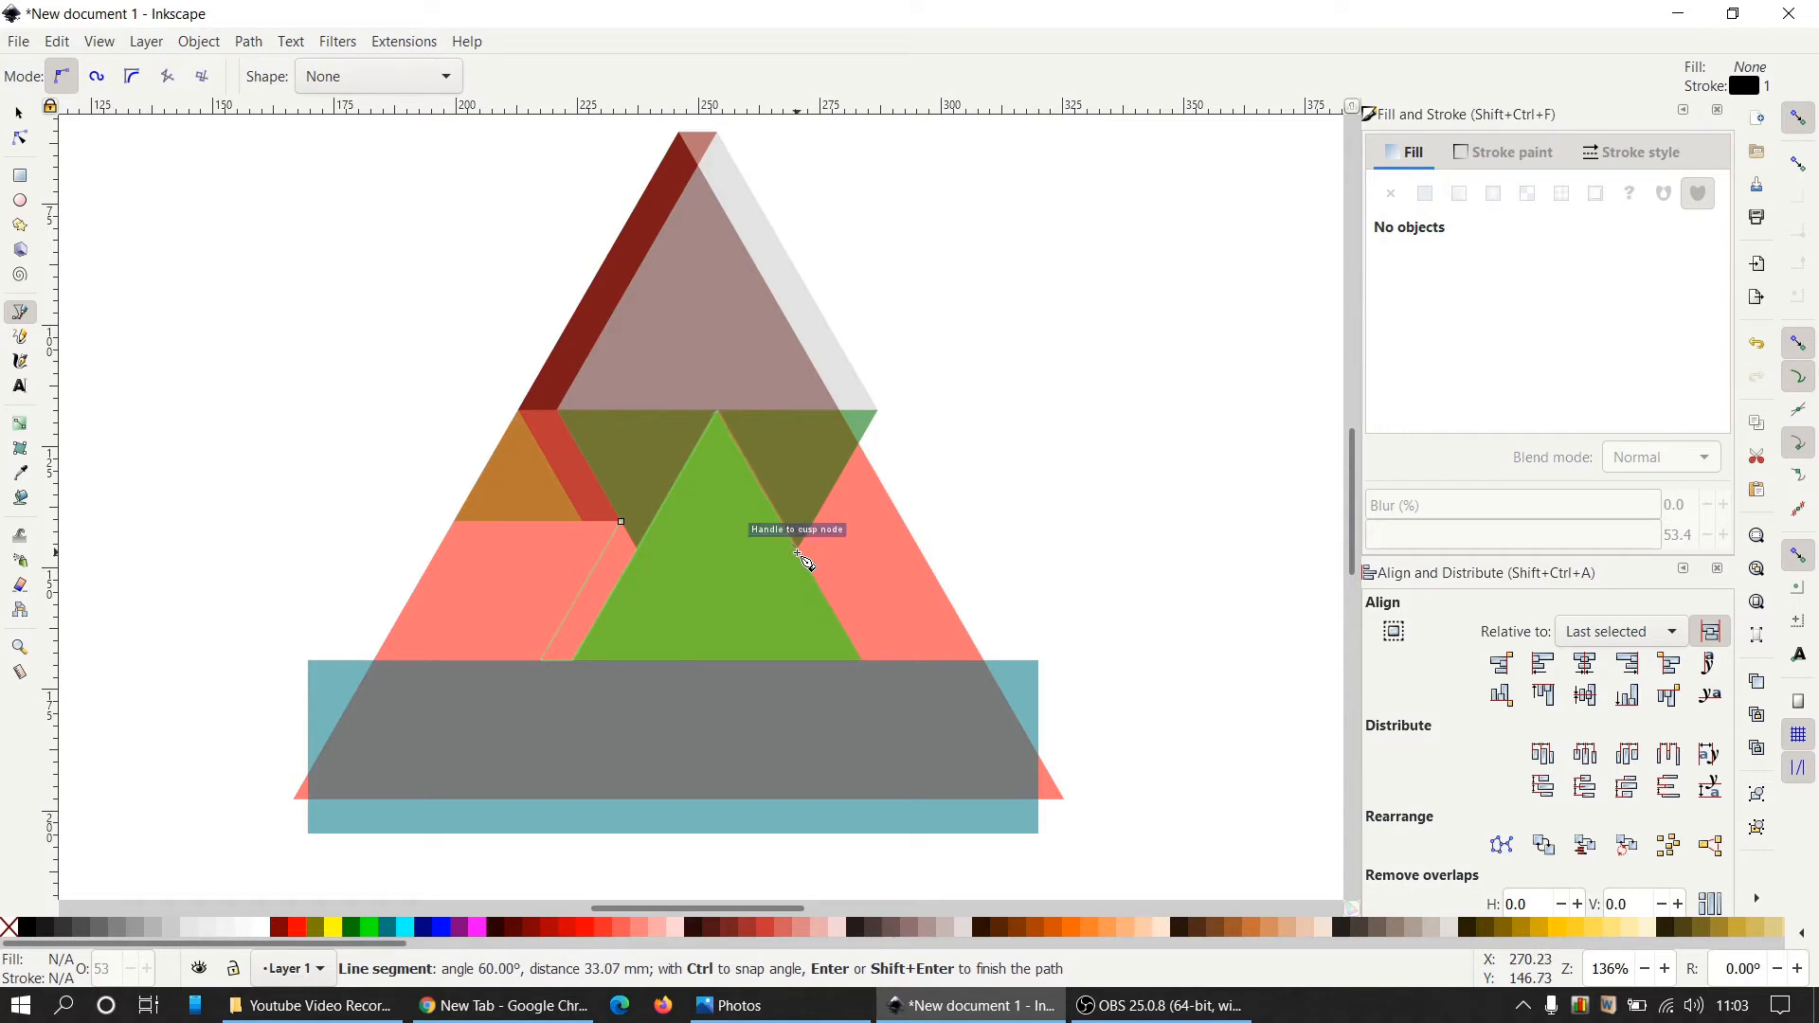
left_click(801, 539)
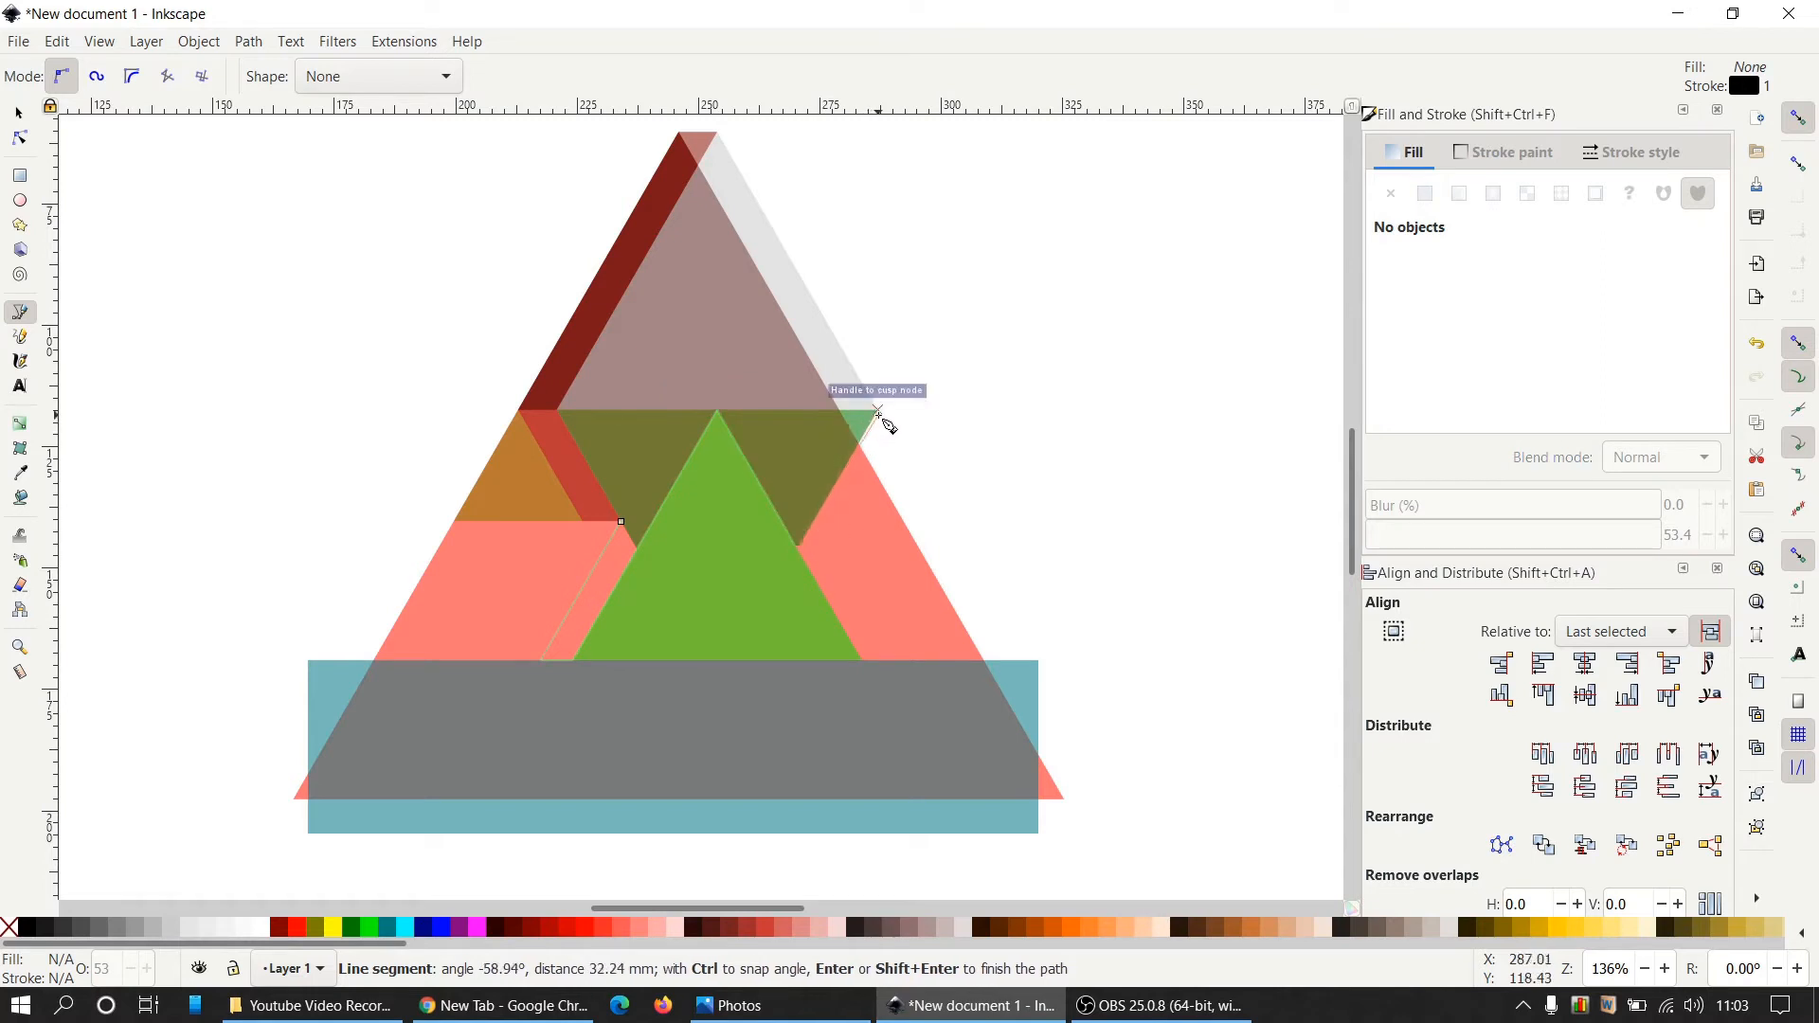
left_click(879, 414)
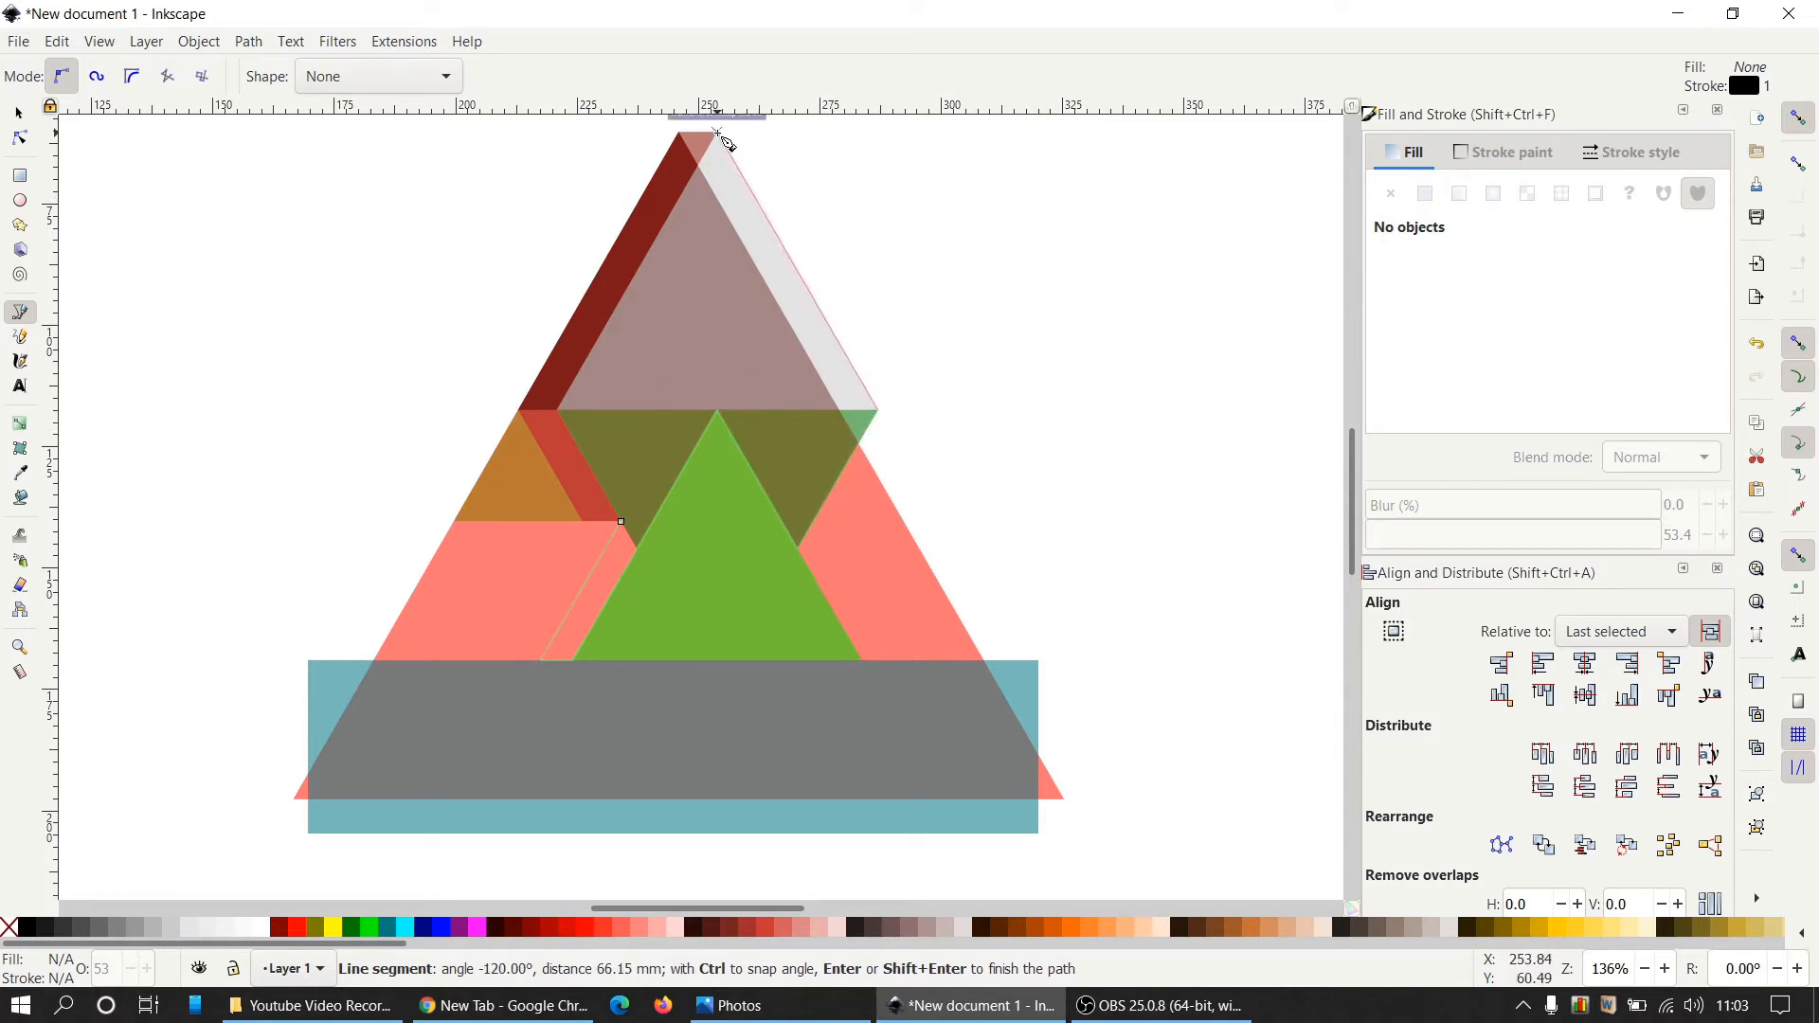
left_click(718, 133)
left_click(557, 410)
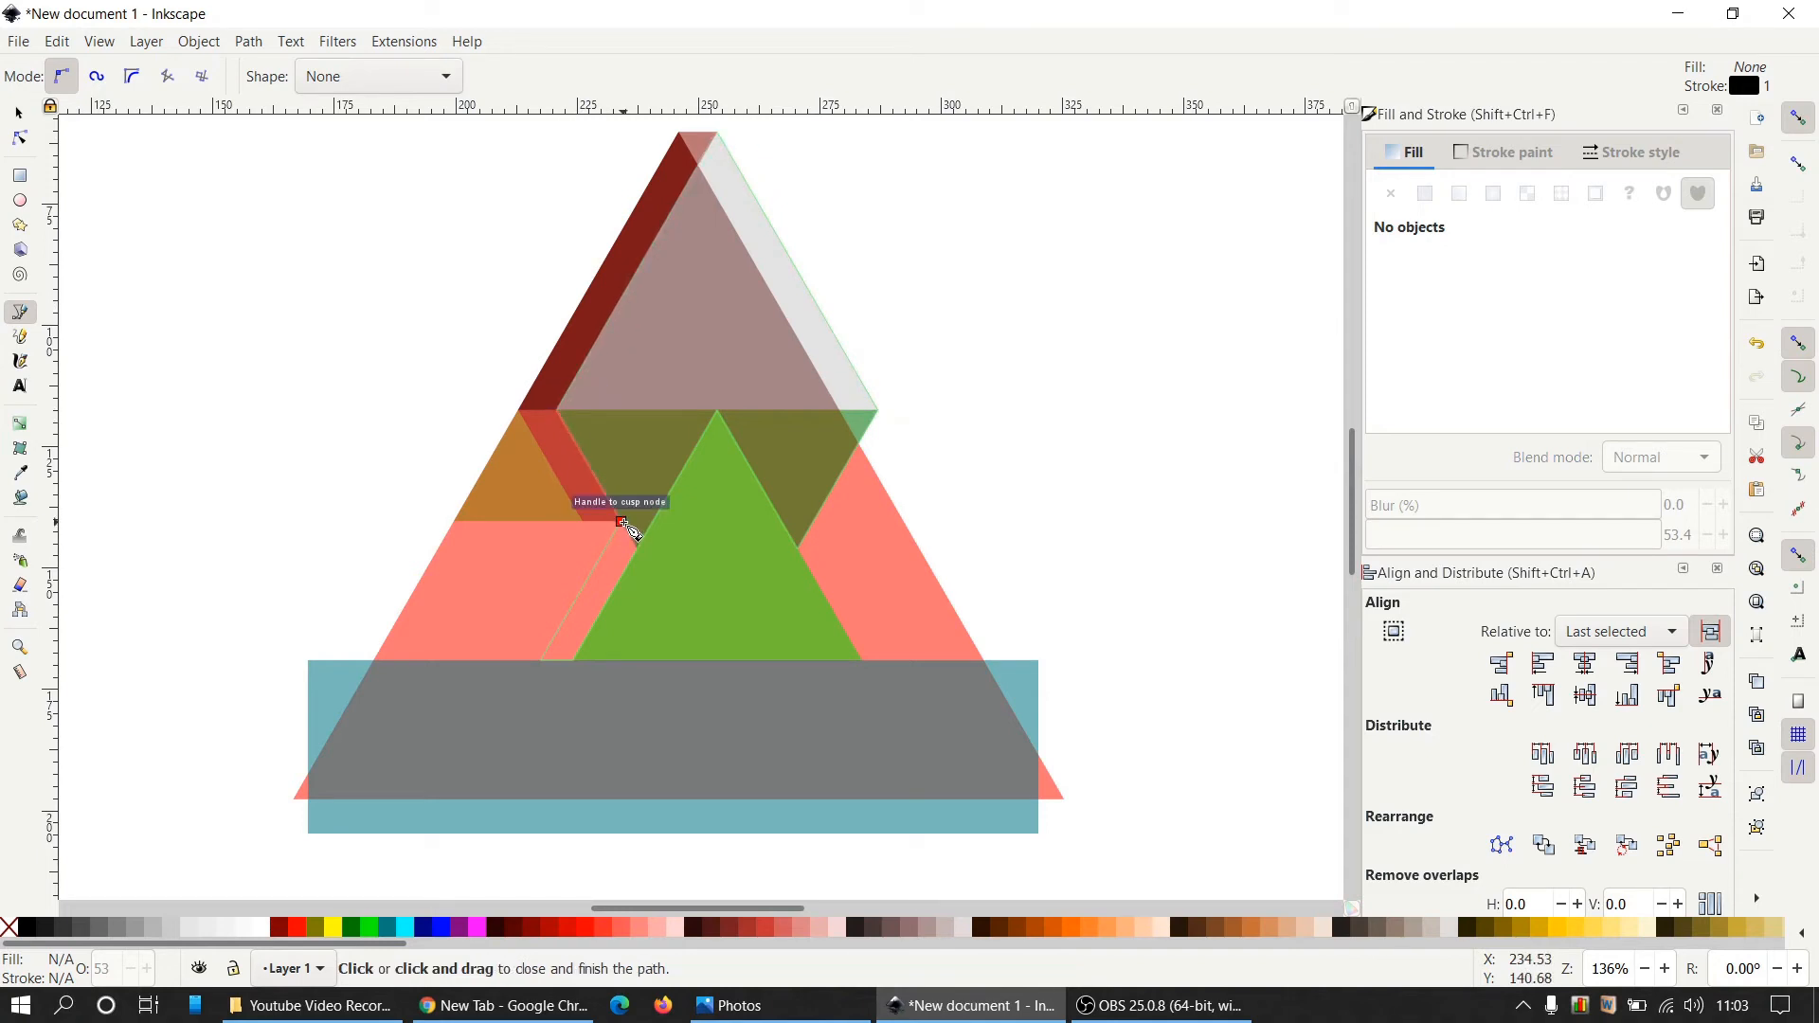
left_click(622, 522)
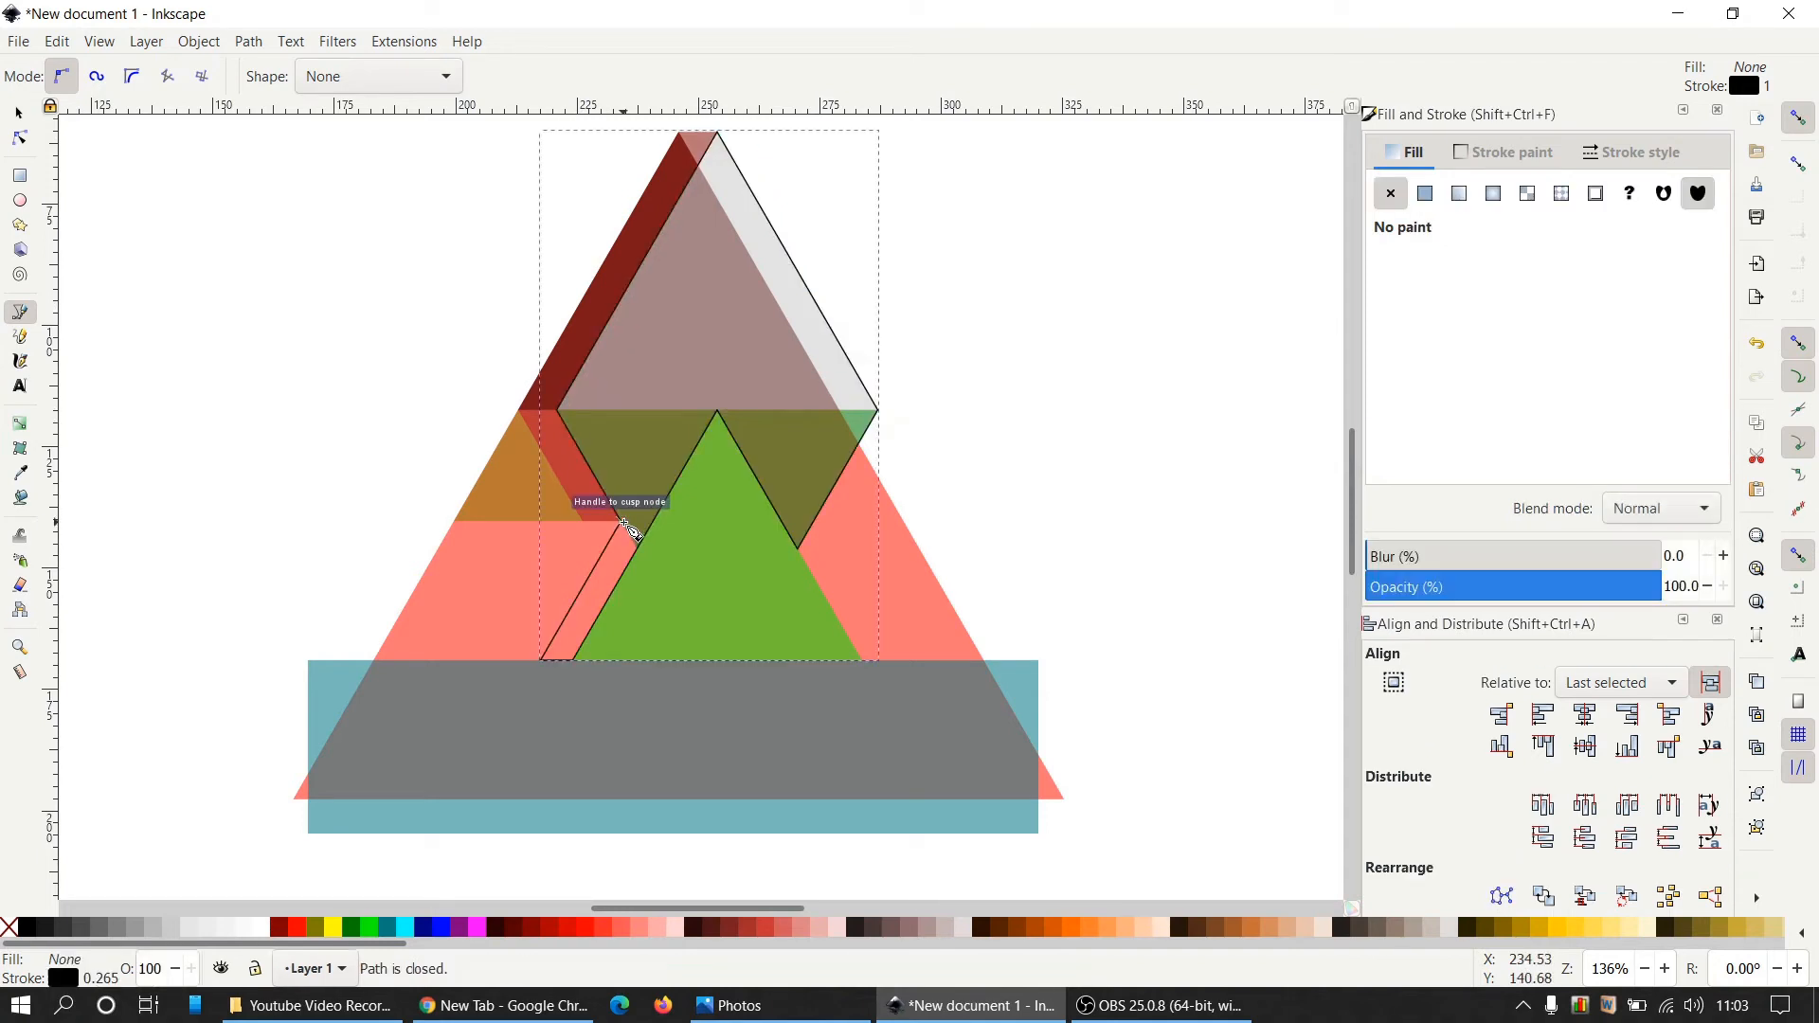
left_click(21, 113)
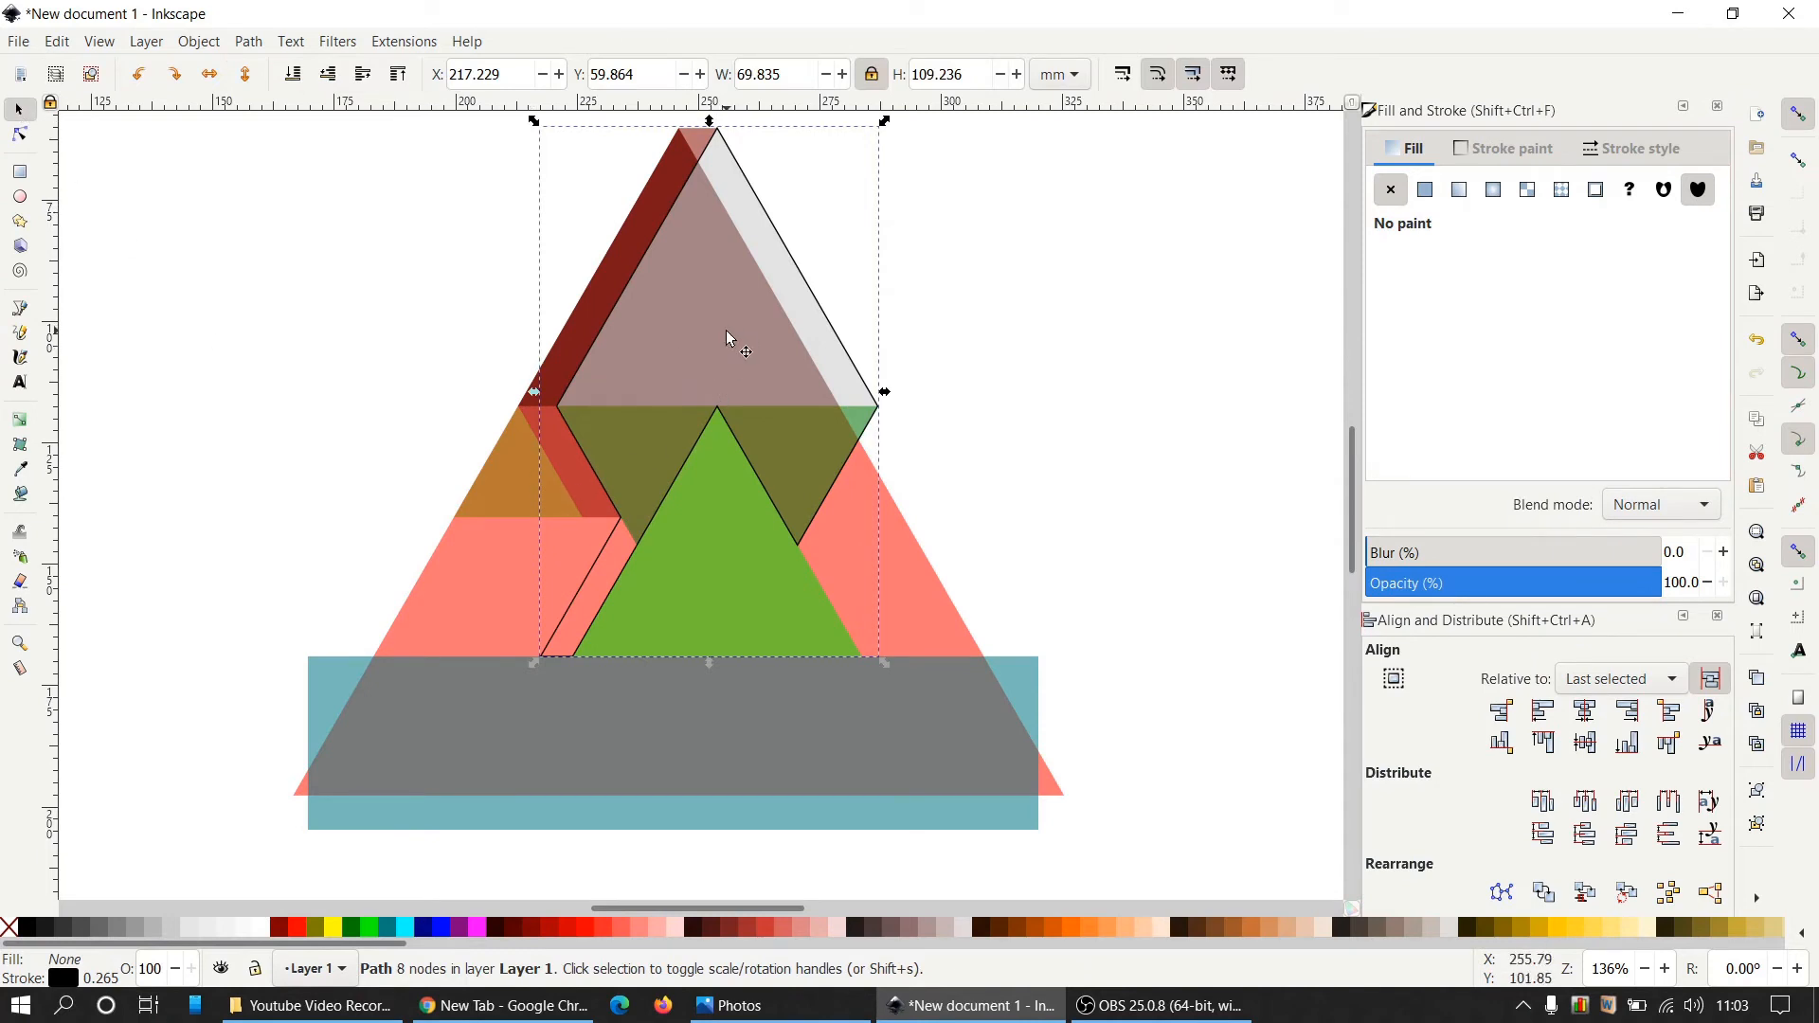
left_click(406, 929)
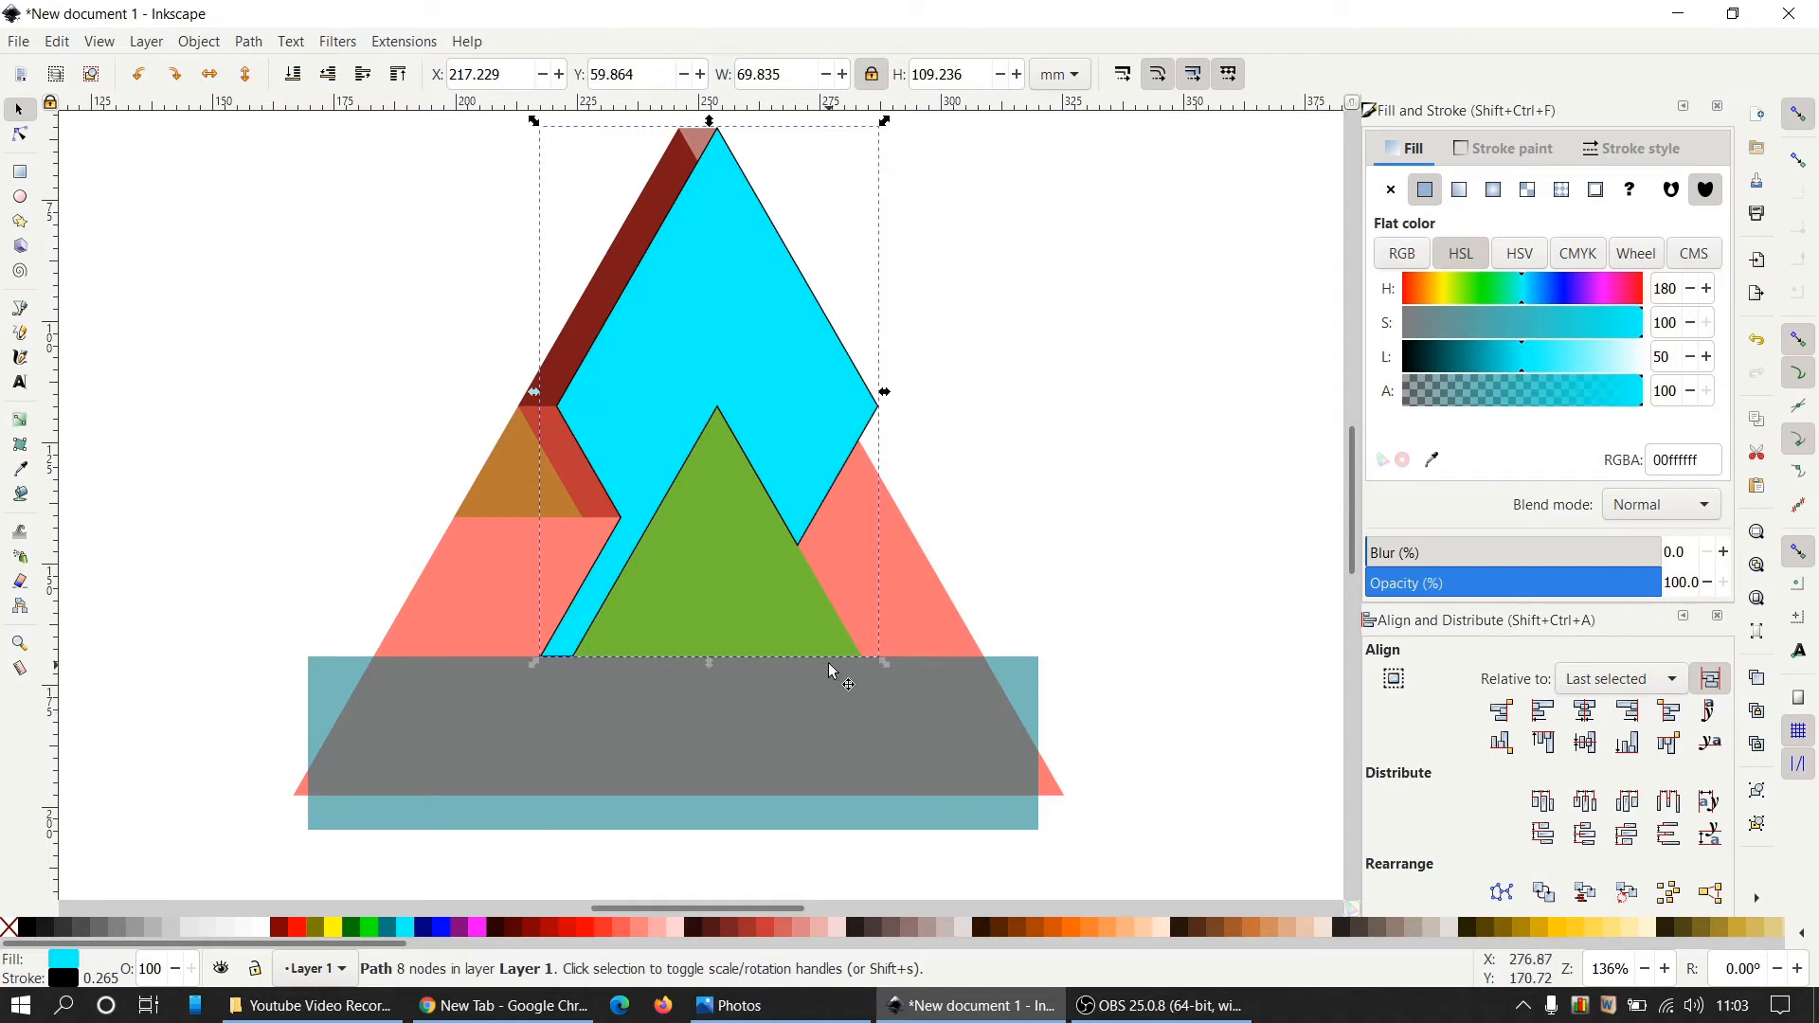
Delete the small olive triangle, the lime triangle and the teal rectangle.
left_click(493, 502)
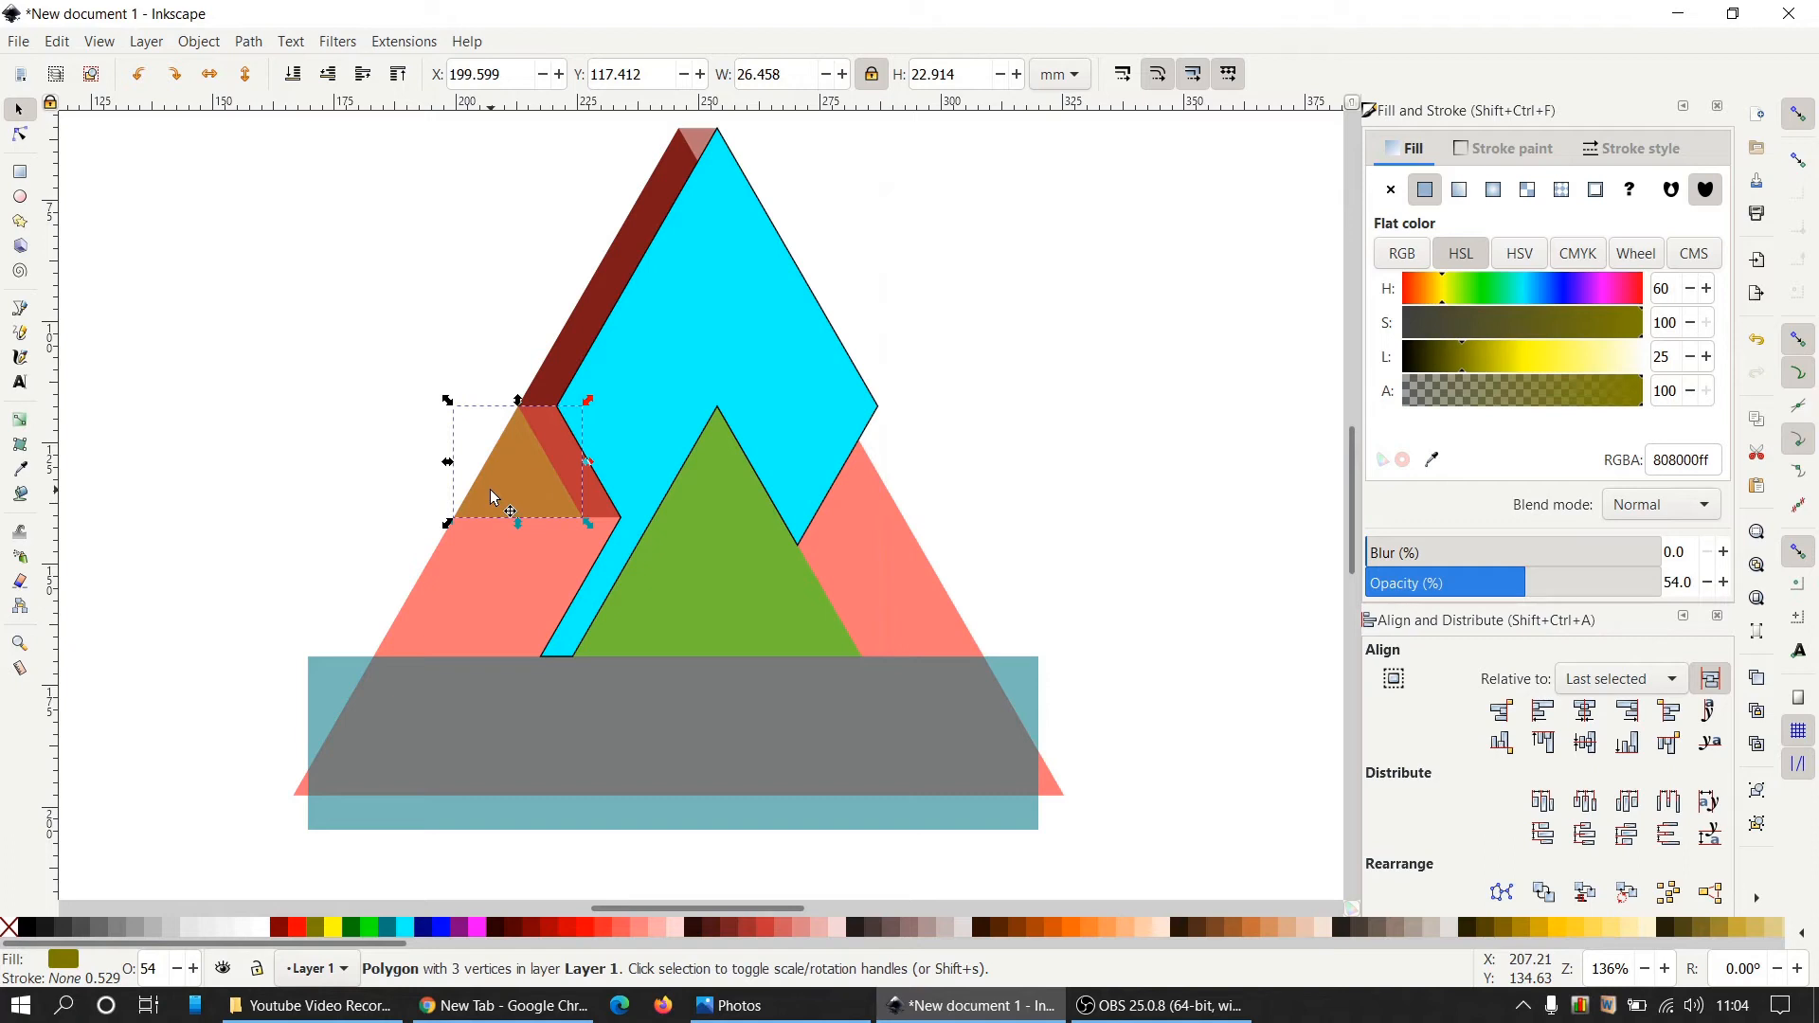
key("Delete")
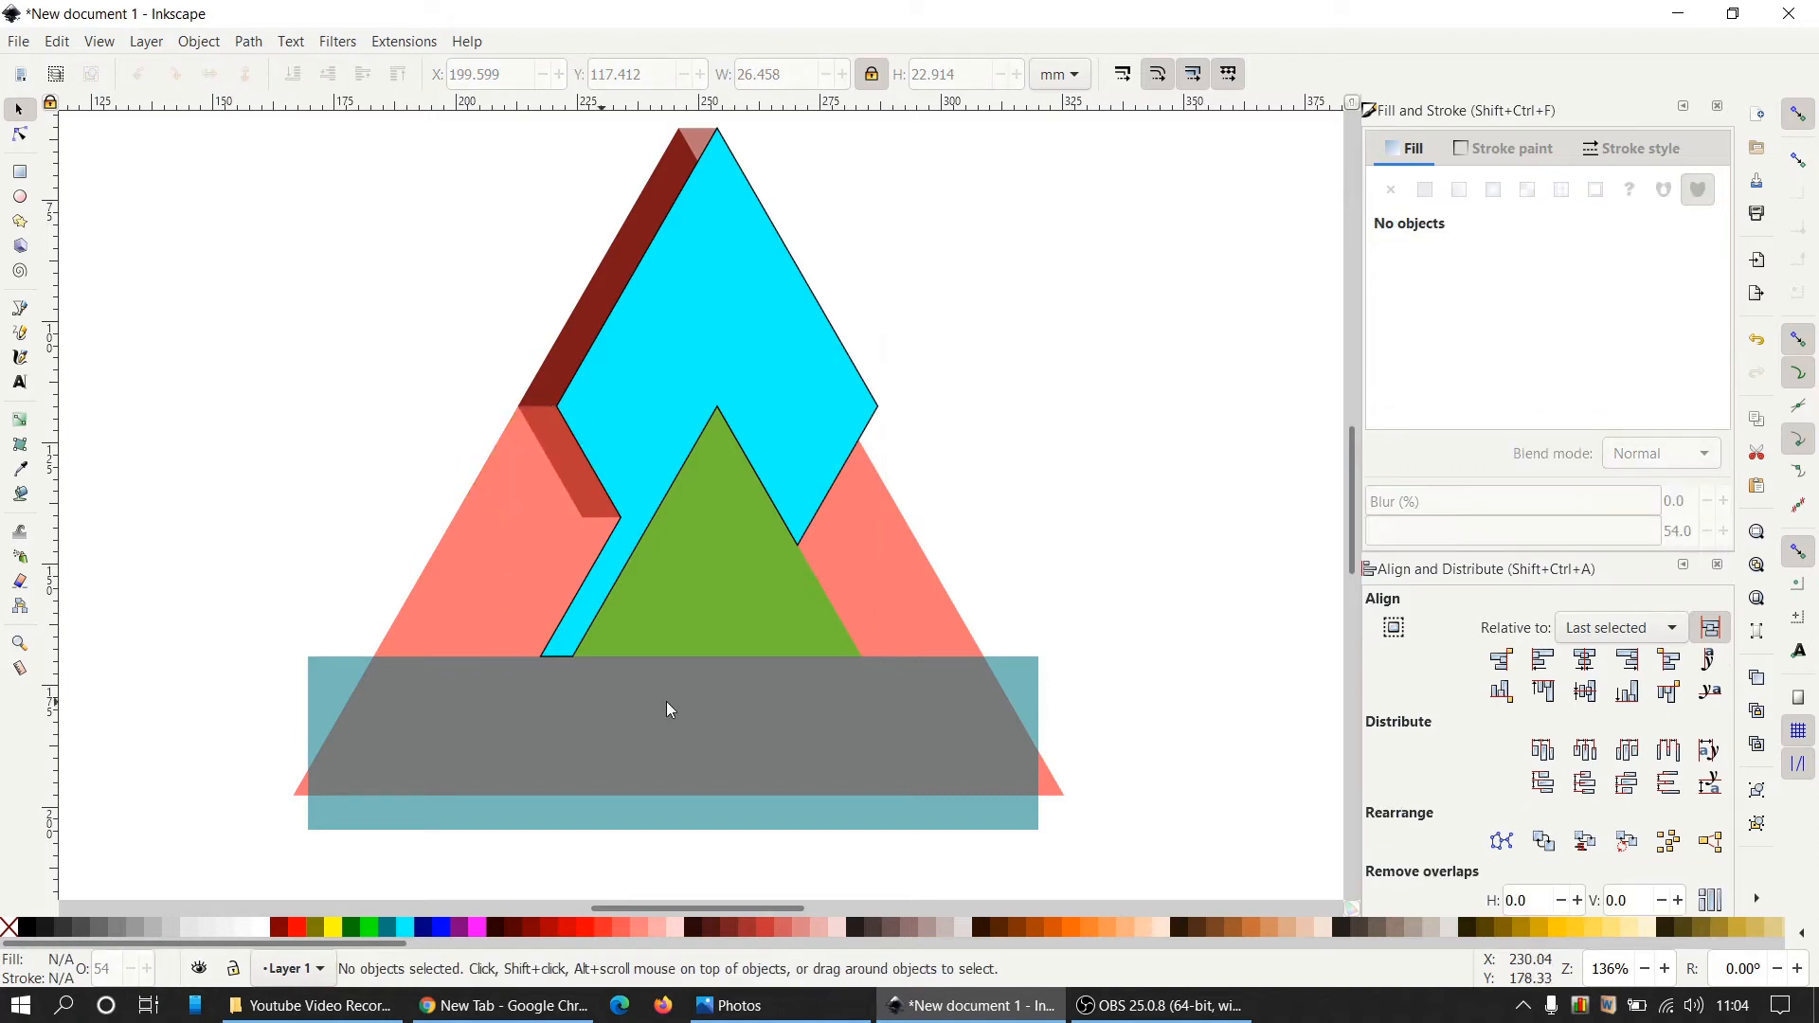
left_click(735, 624)
key("Delete")
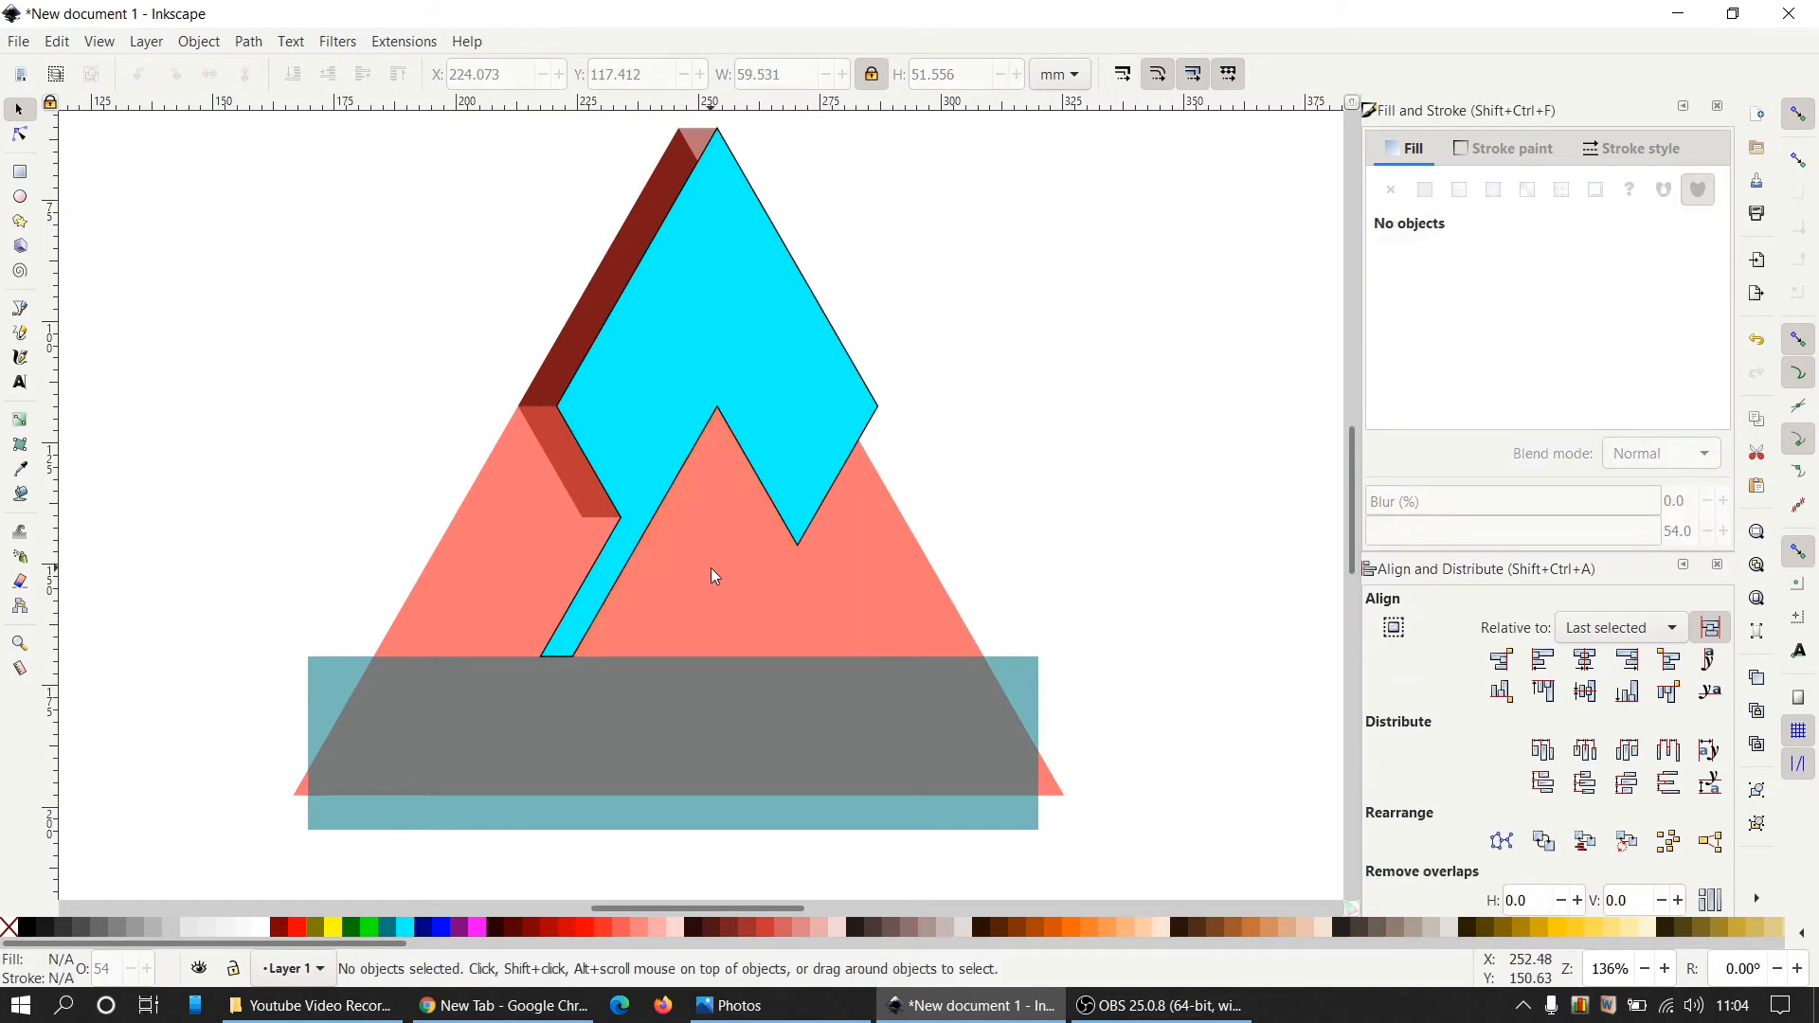
left_click(667, 701)
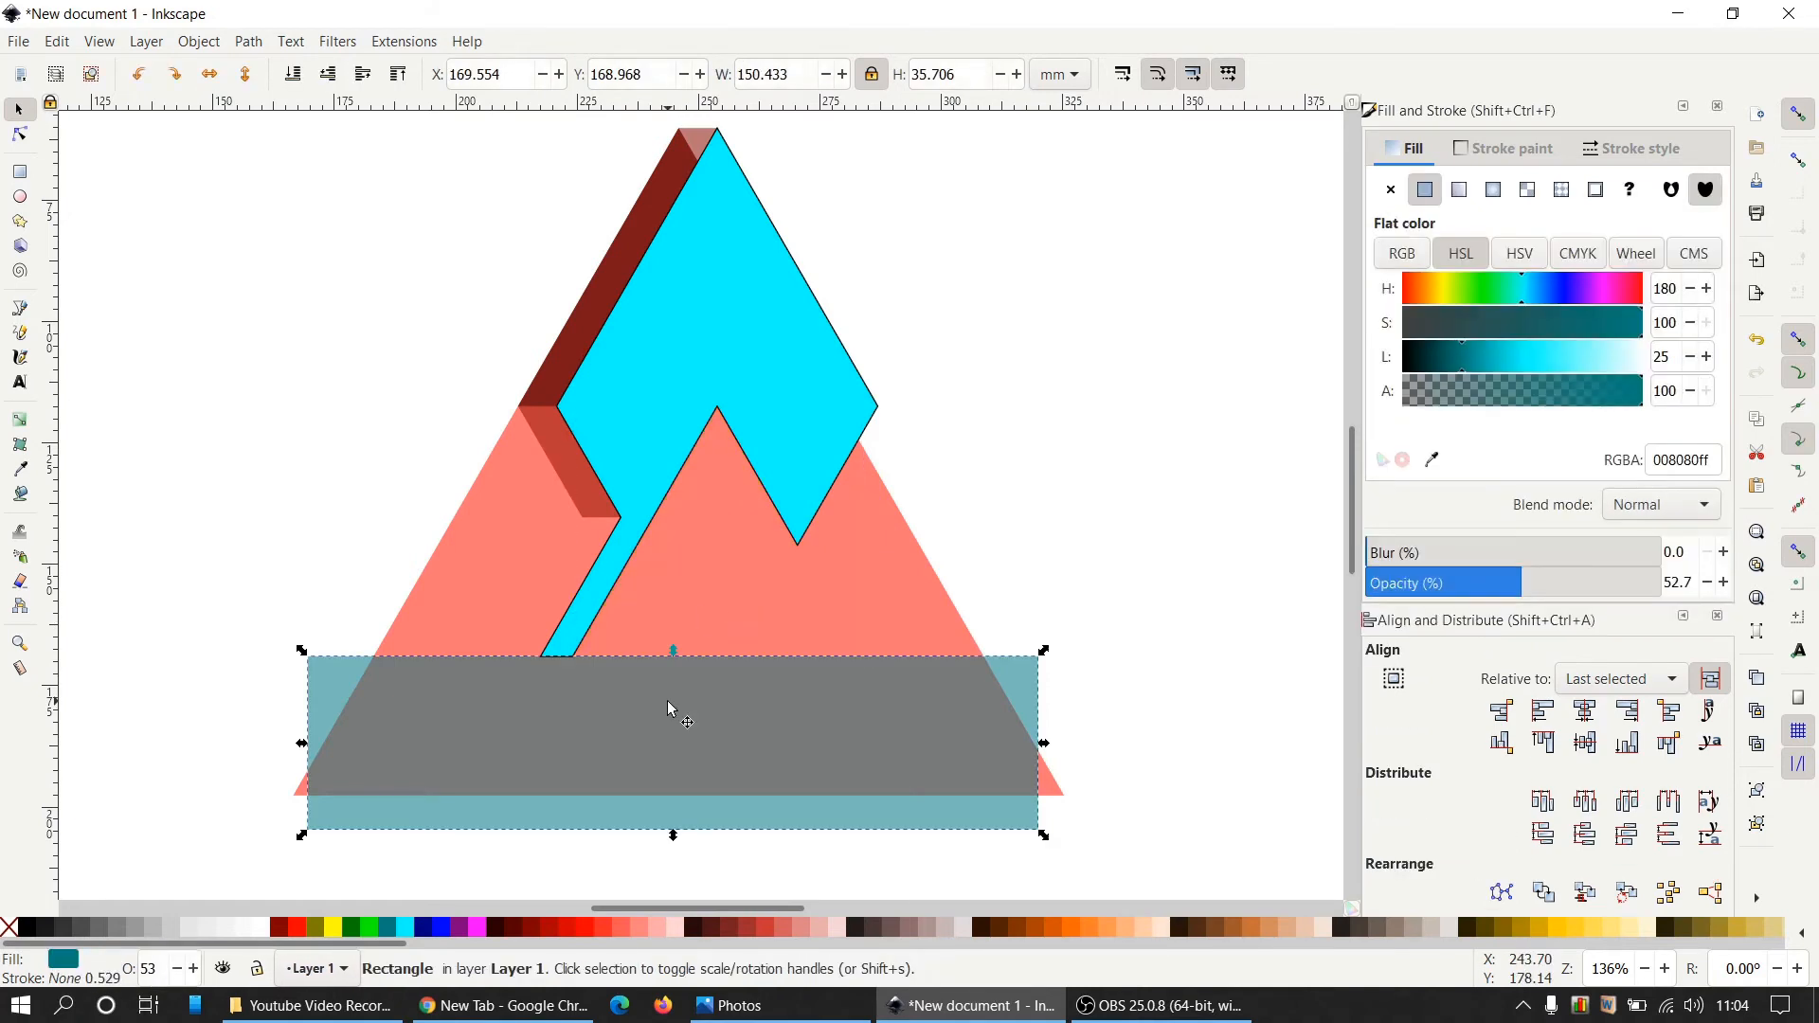
key("Delete")
Lower the cyan shape's opacity to 52.7%.
left_click(746, 357)
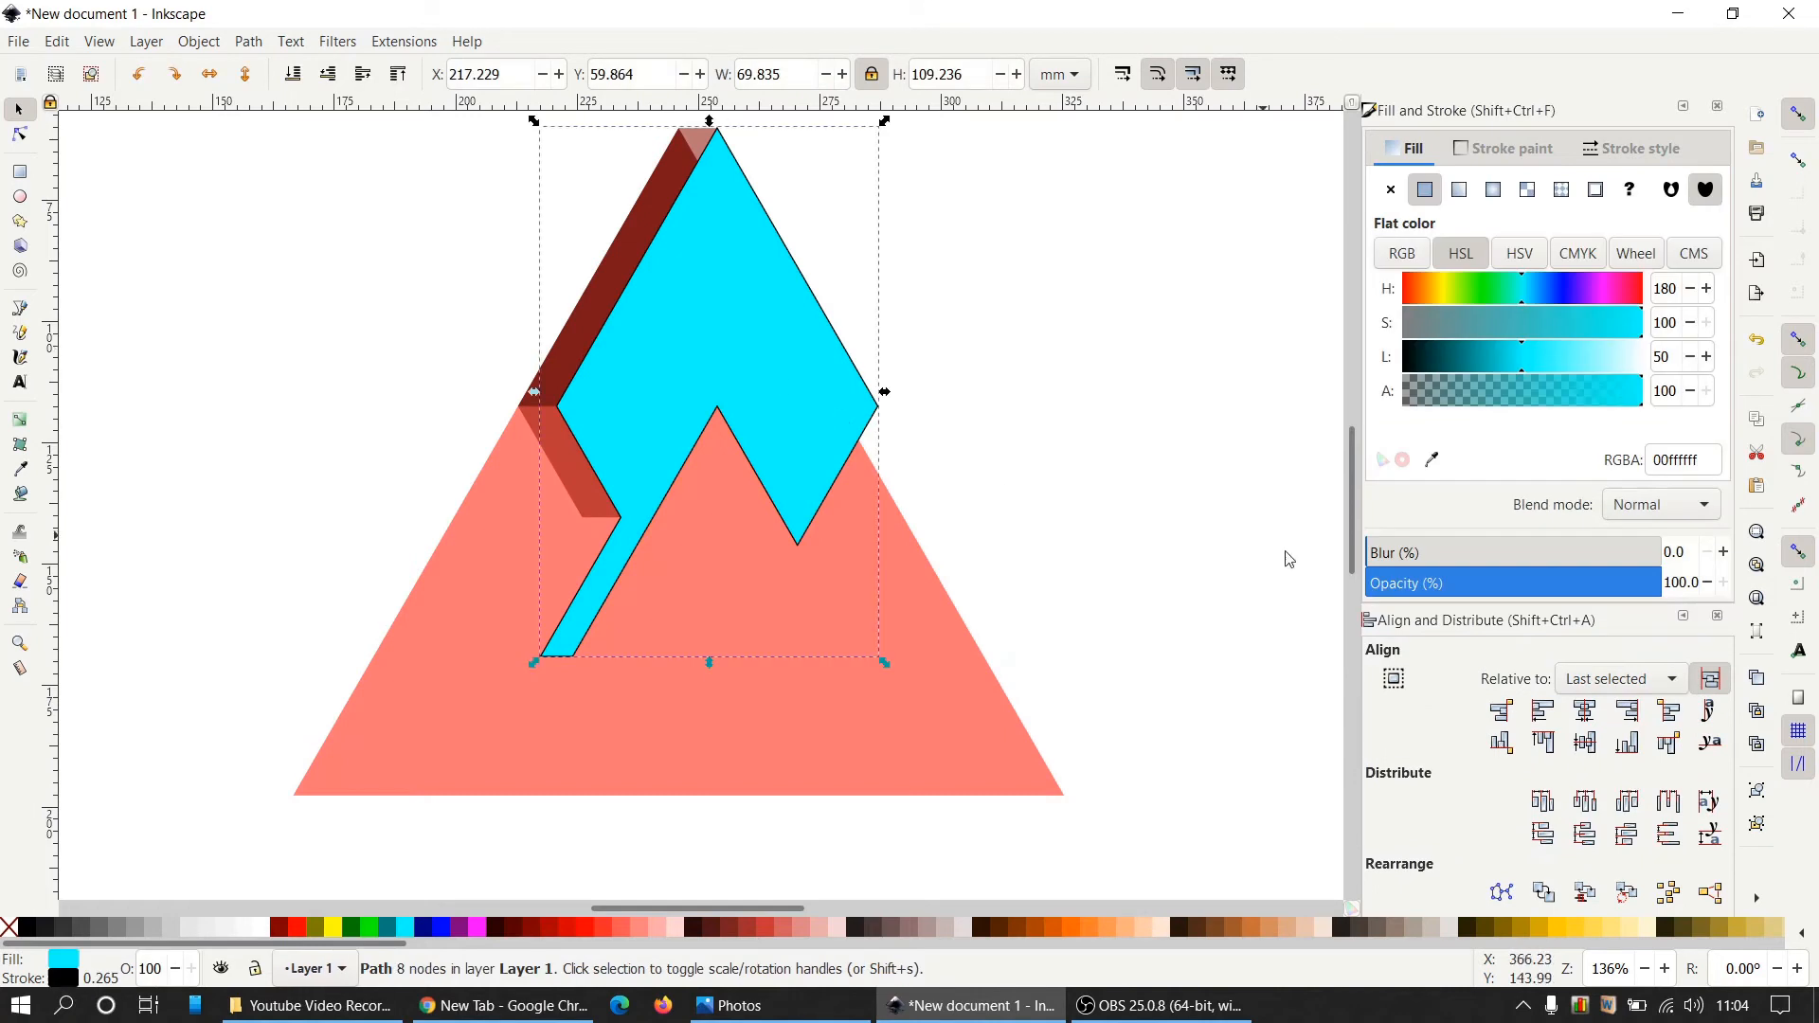
left_click(1522, 582)
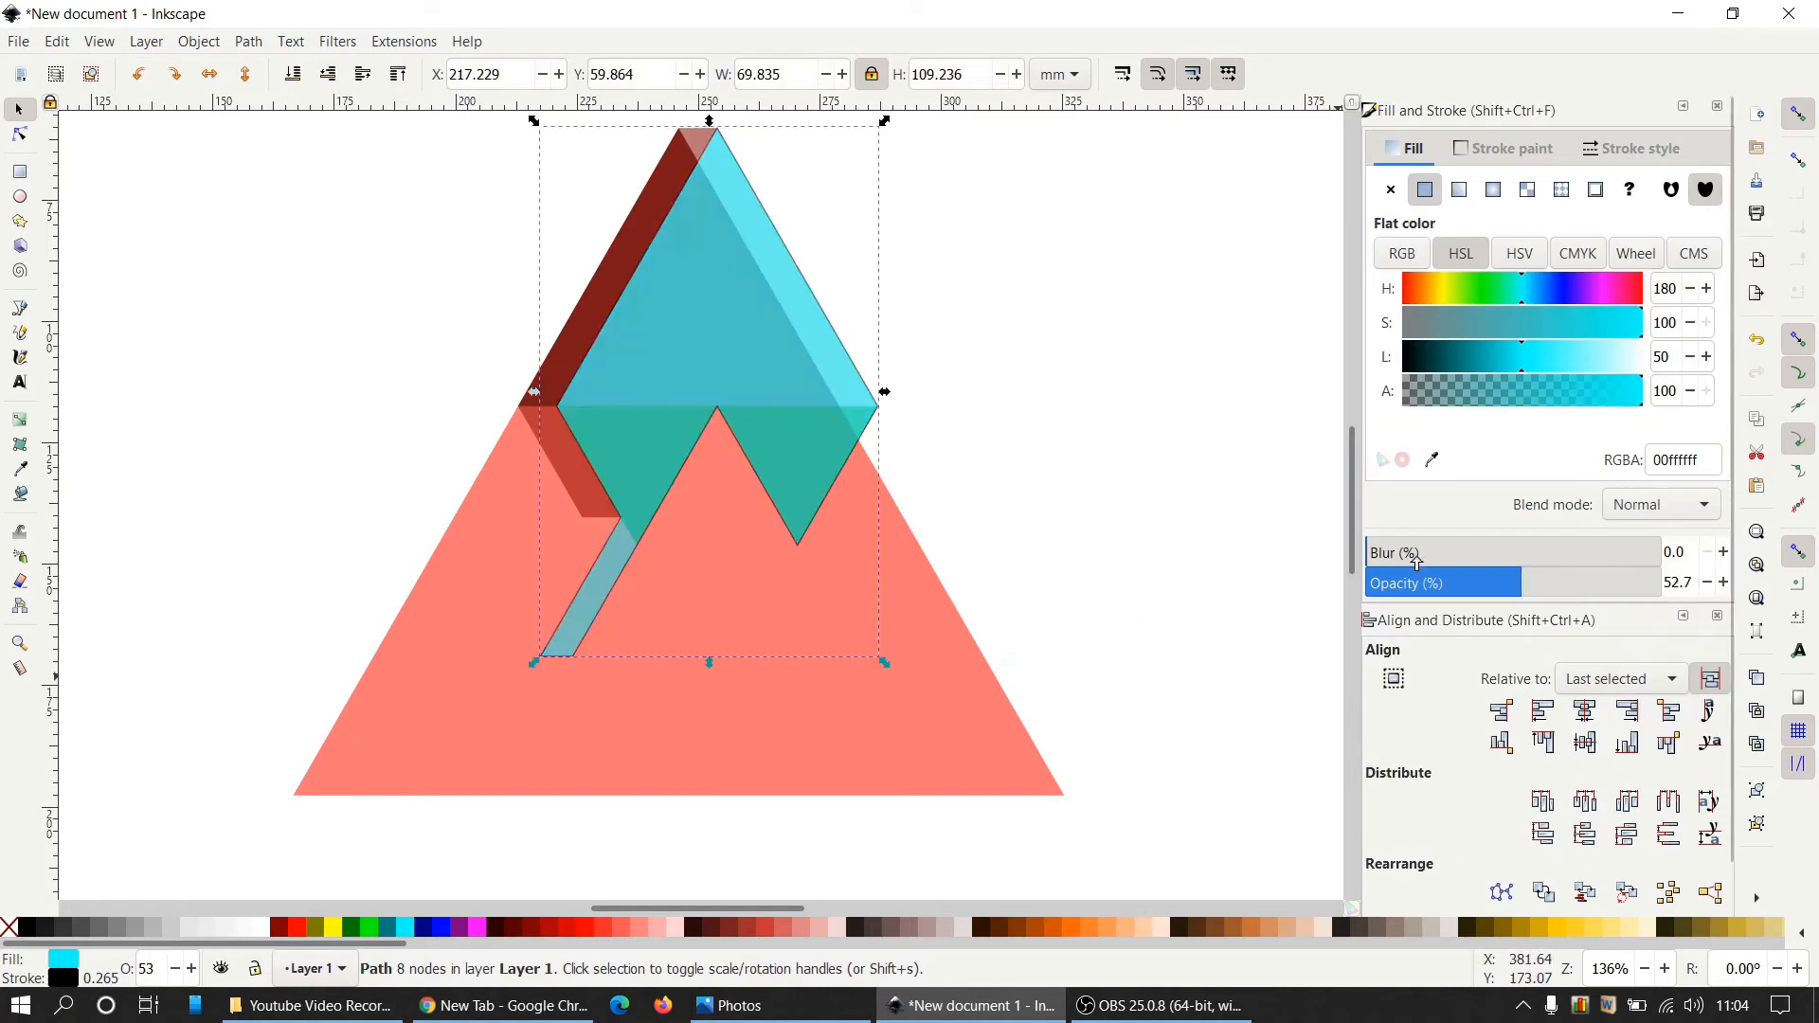
left_click(956, 487)
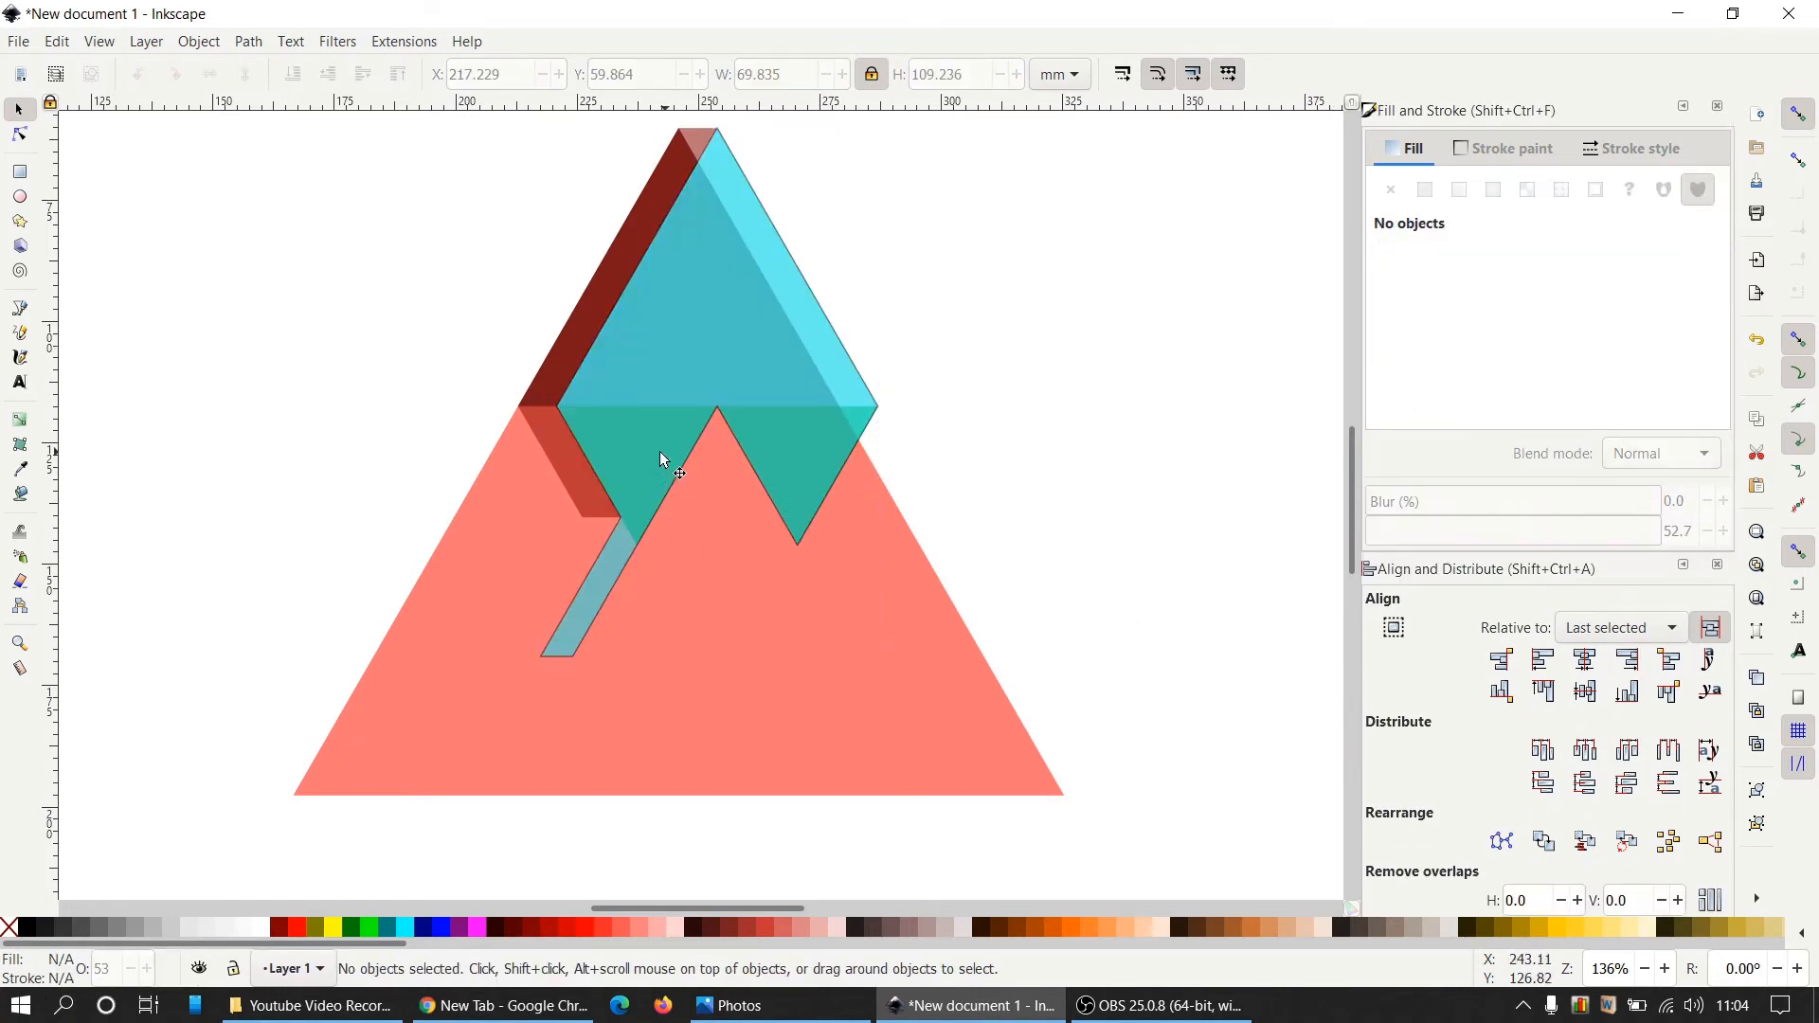
Delete the large red triangle and the two inverted green triangles under the cyan shape.
left_click(709, 652)
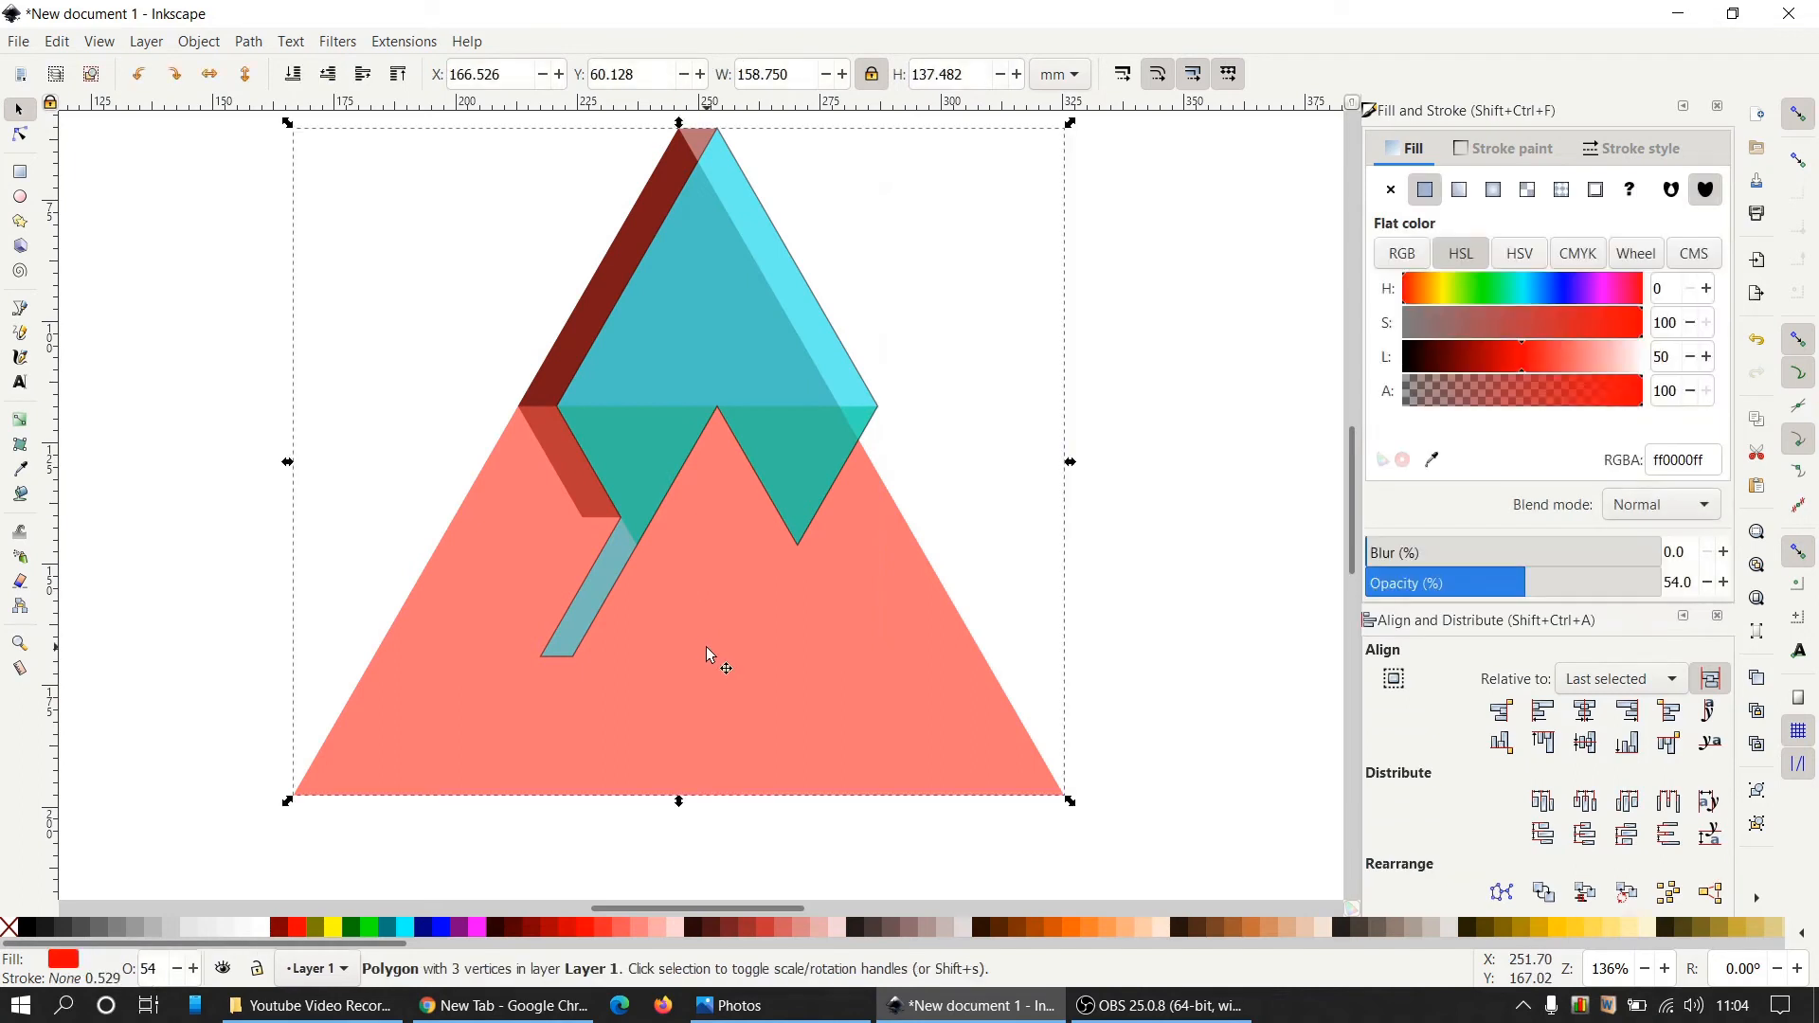
key("Delete")
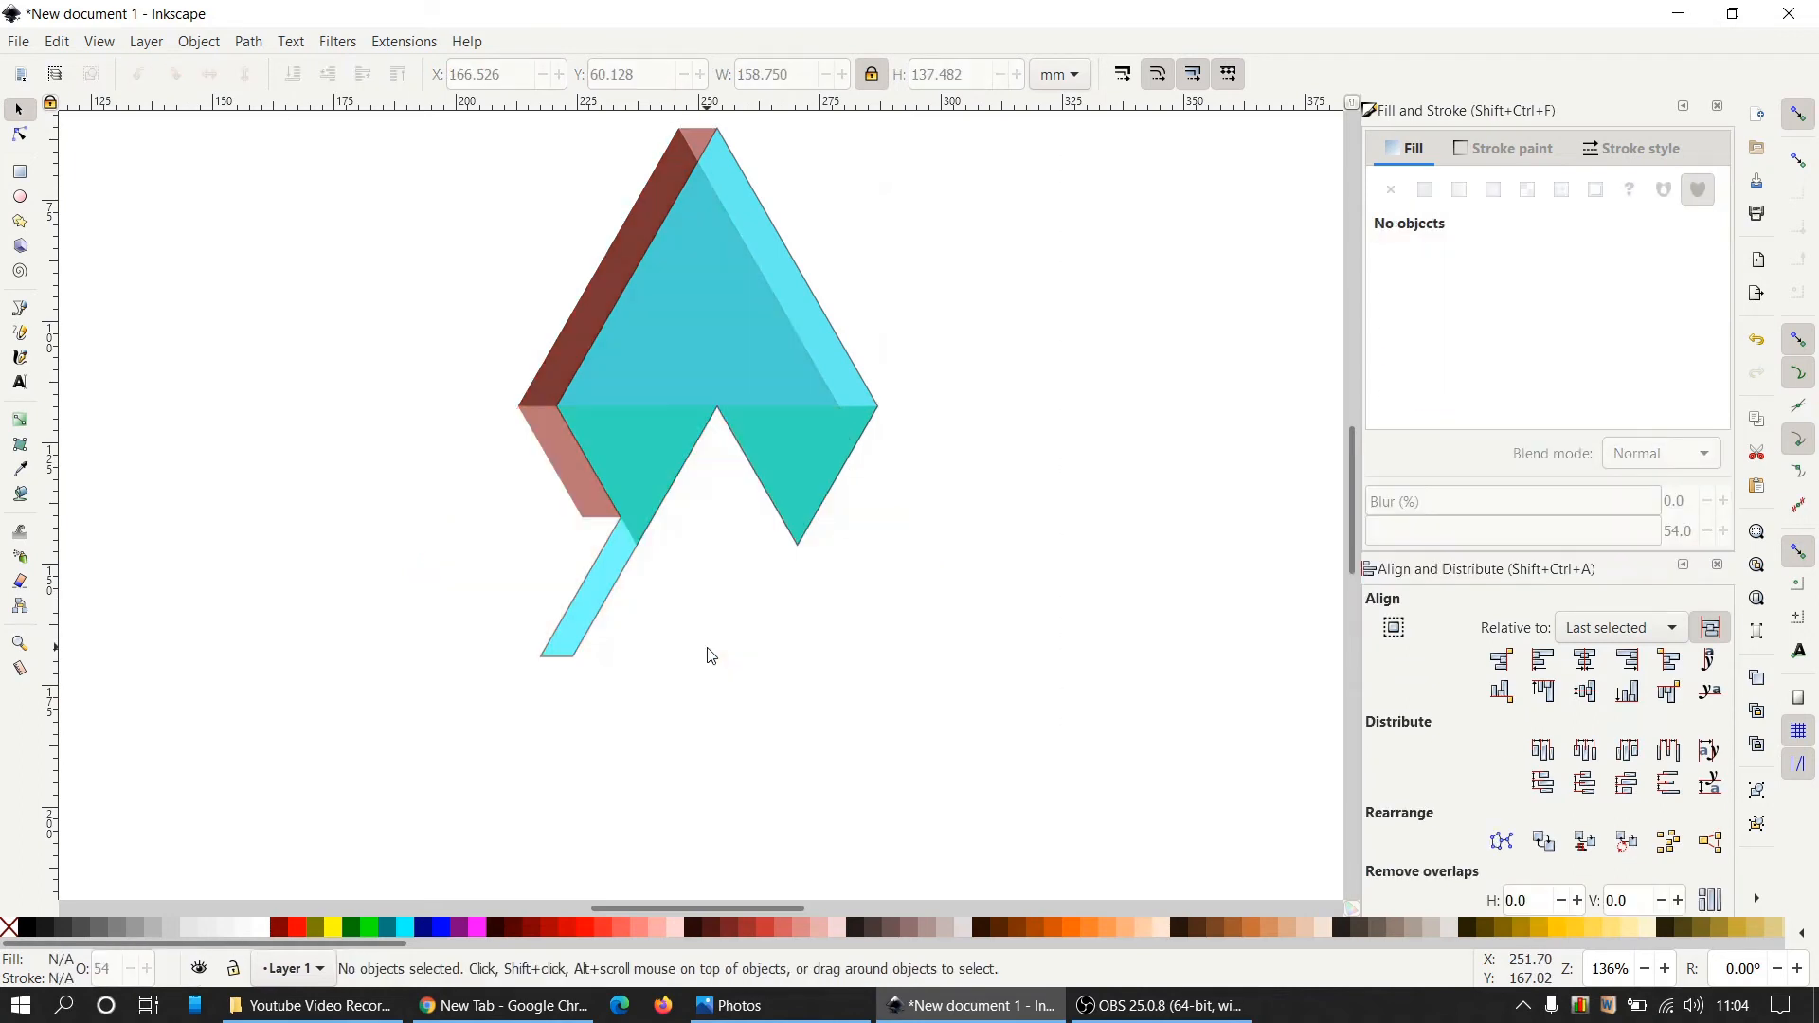
left_click(644, 454)
left_click(645, 454, "alt")
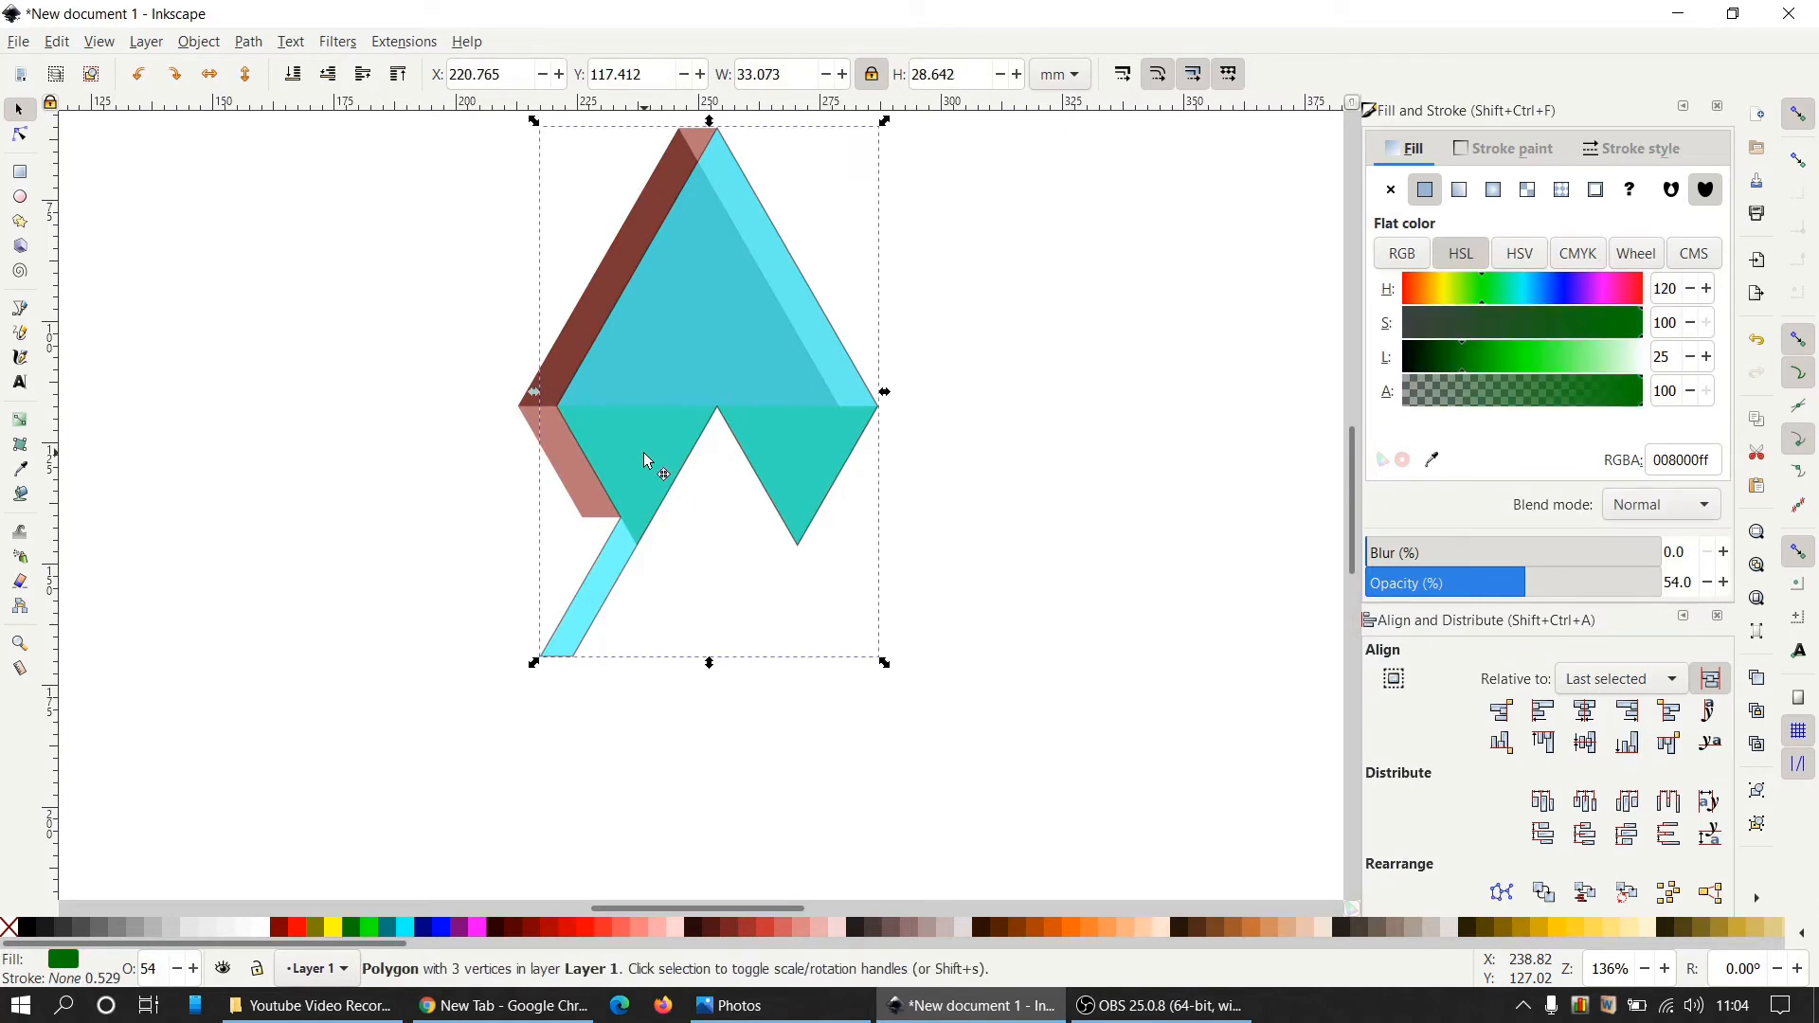
key("Delete")
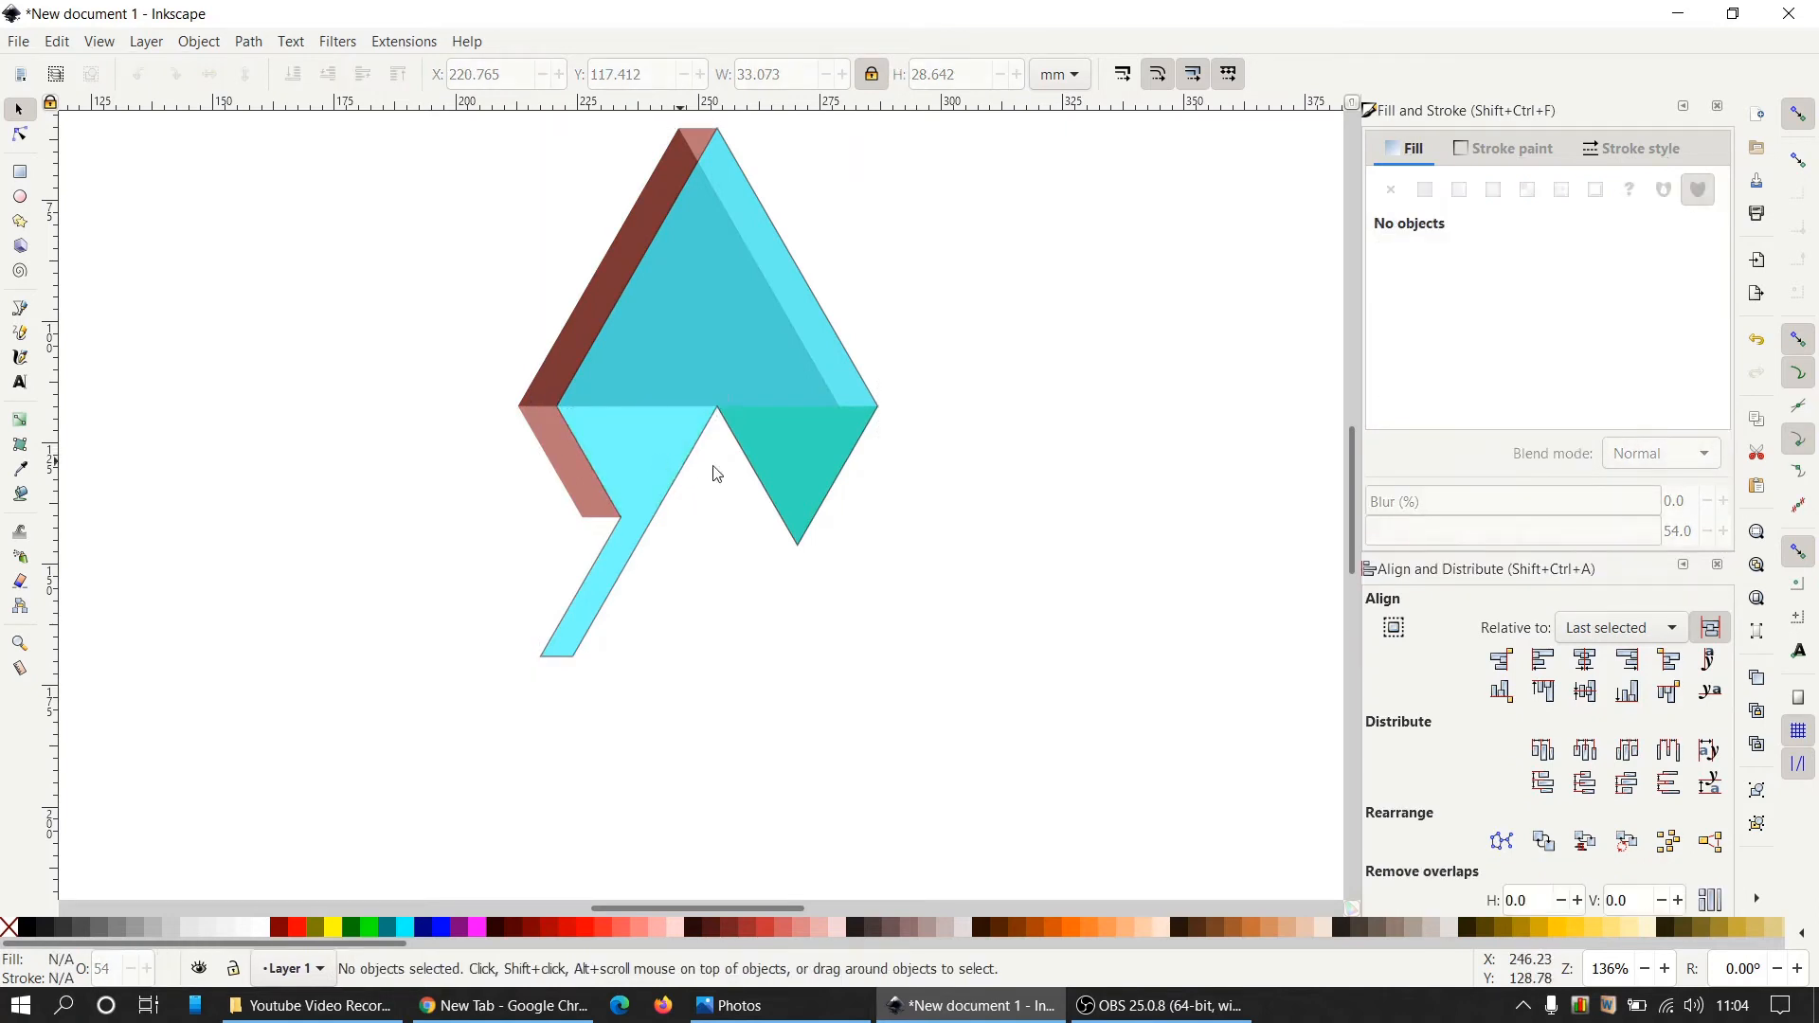
left_click(805, 464)
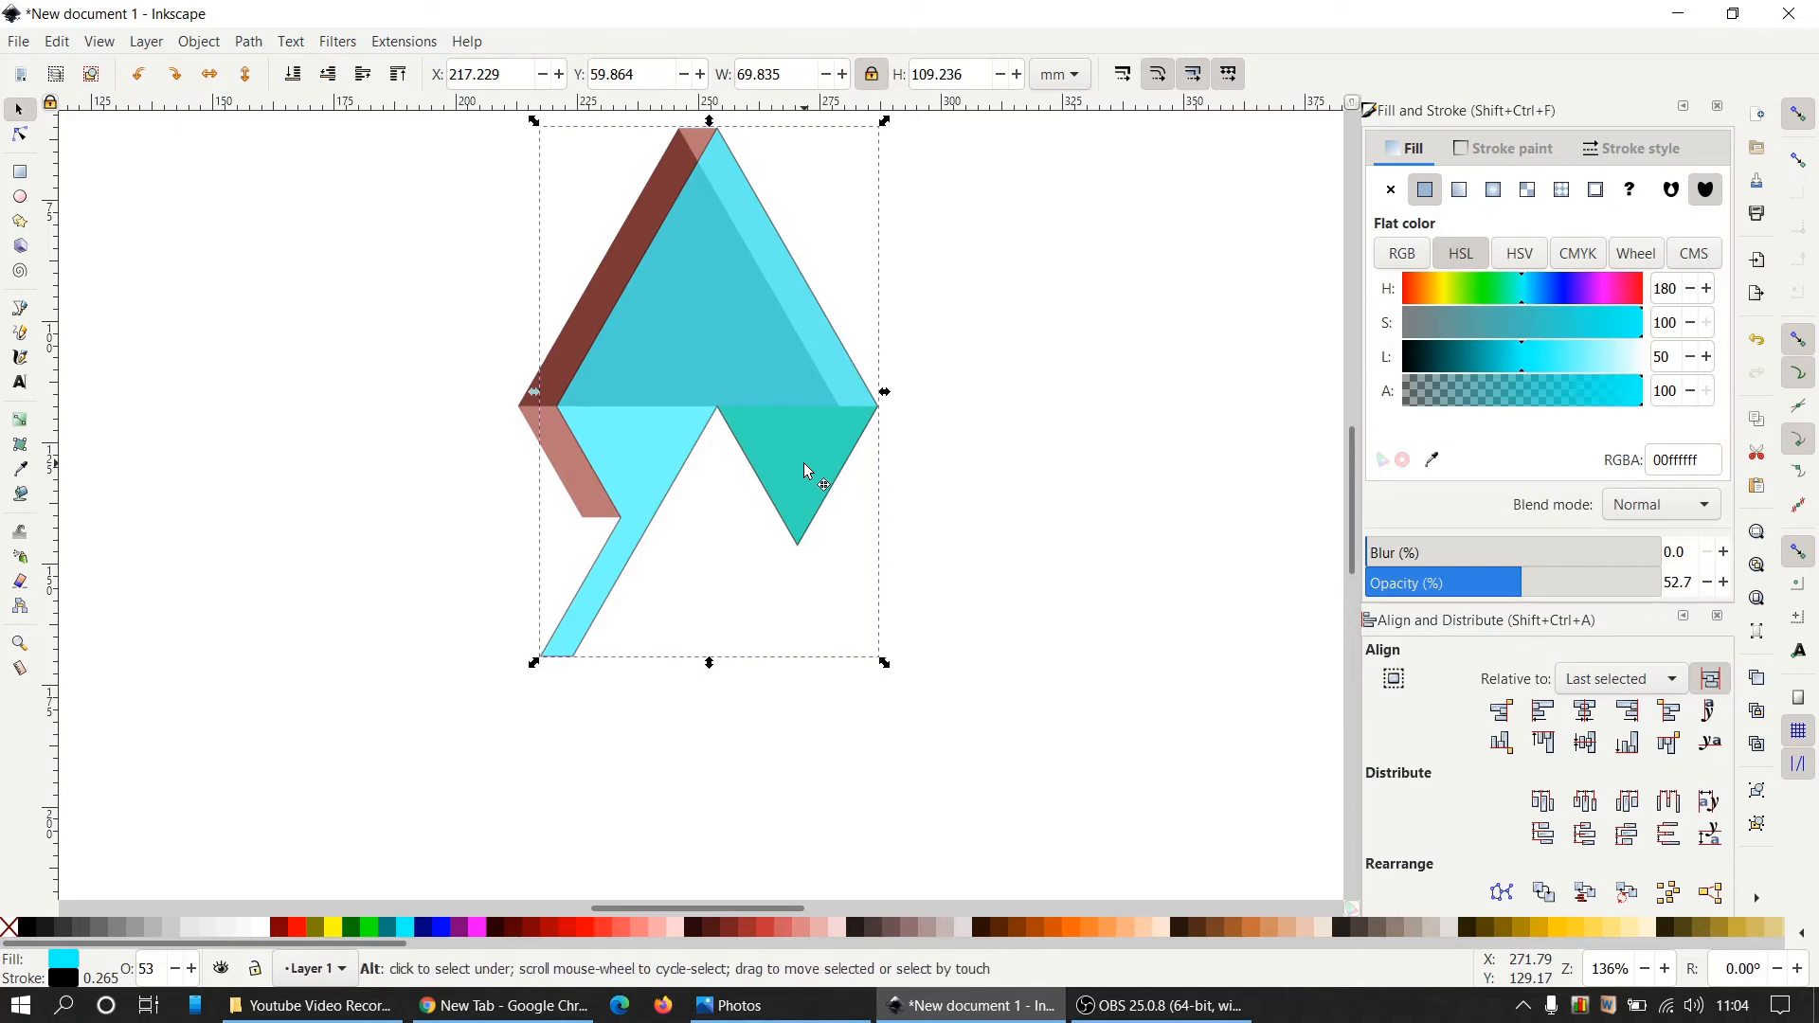
left_click(803, 464, "alt")
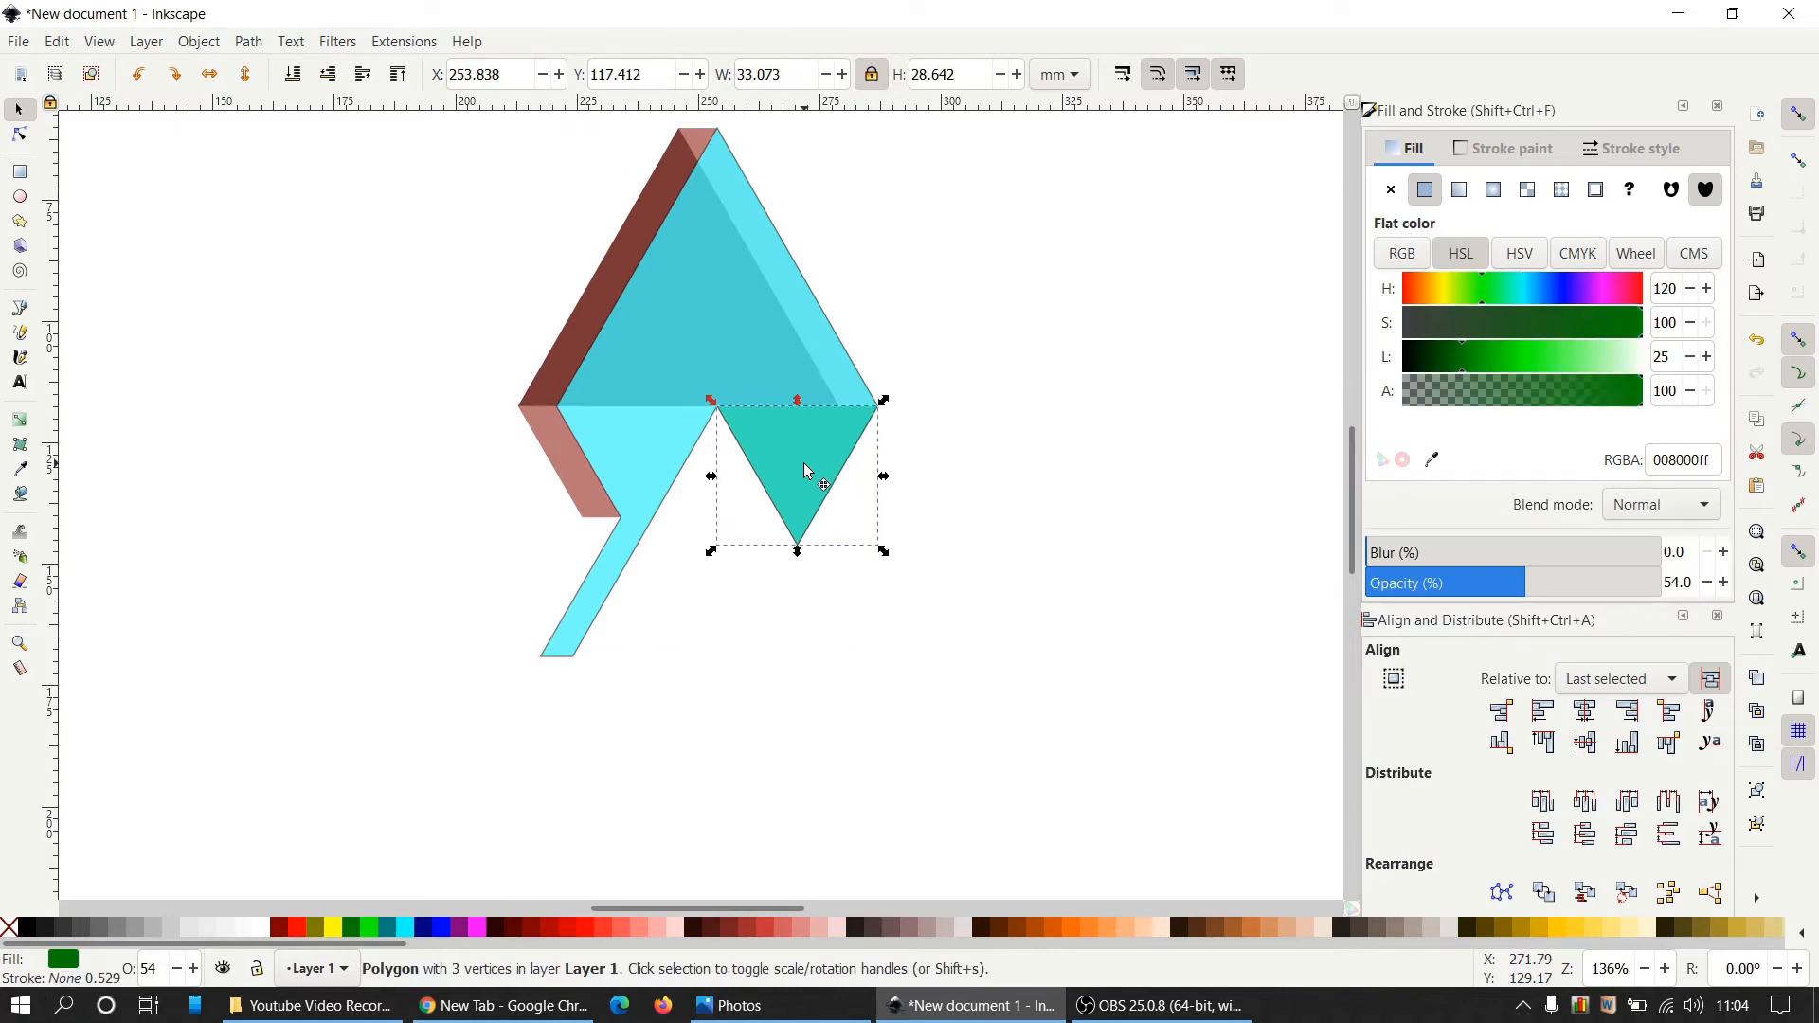
key("Delete")
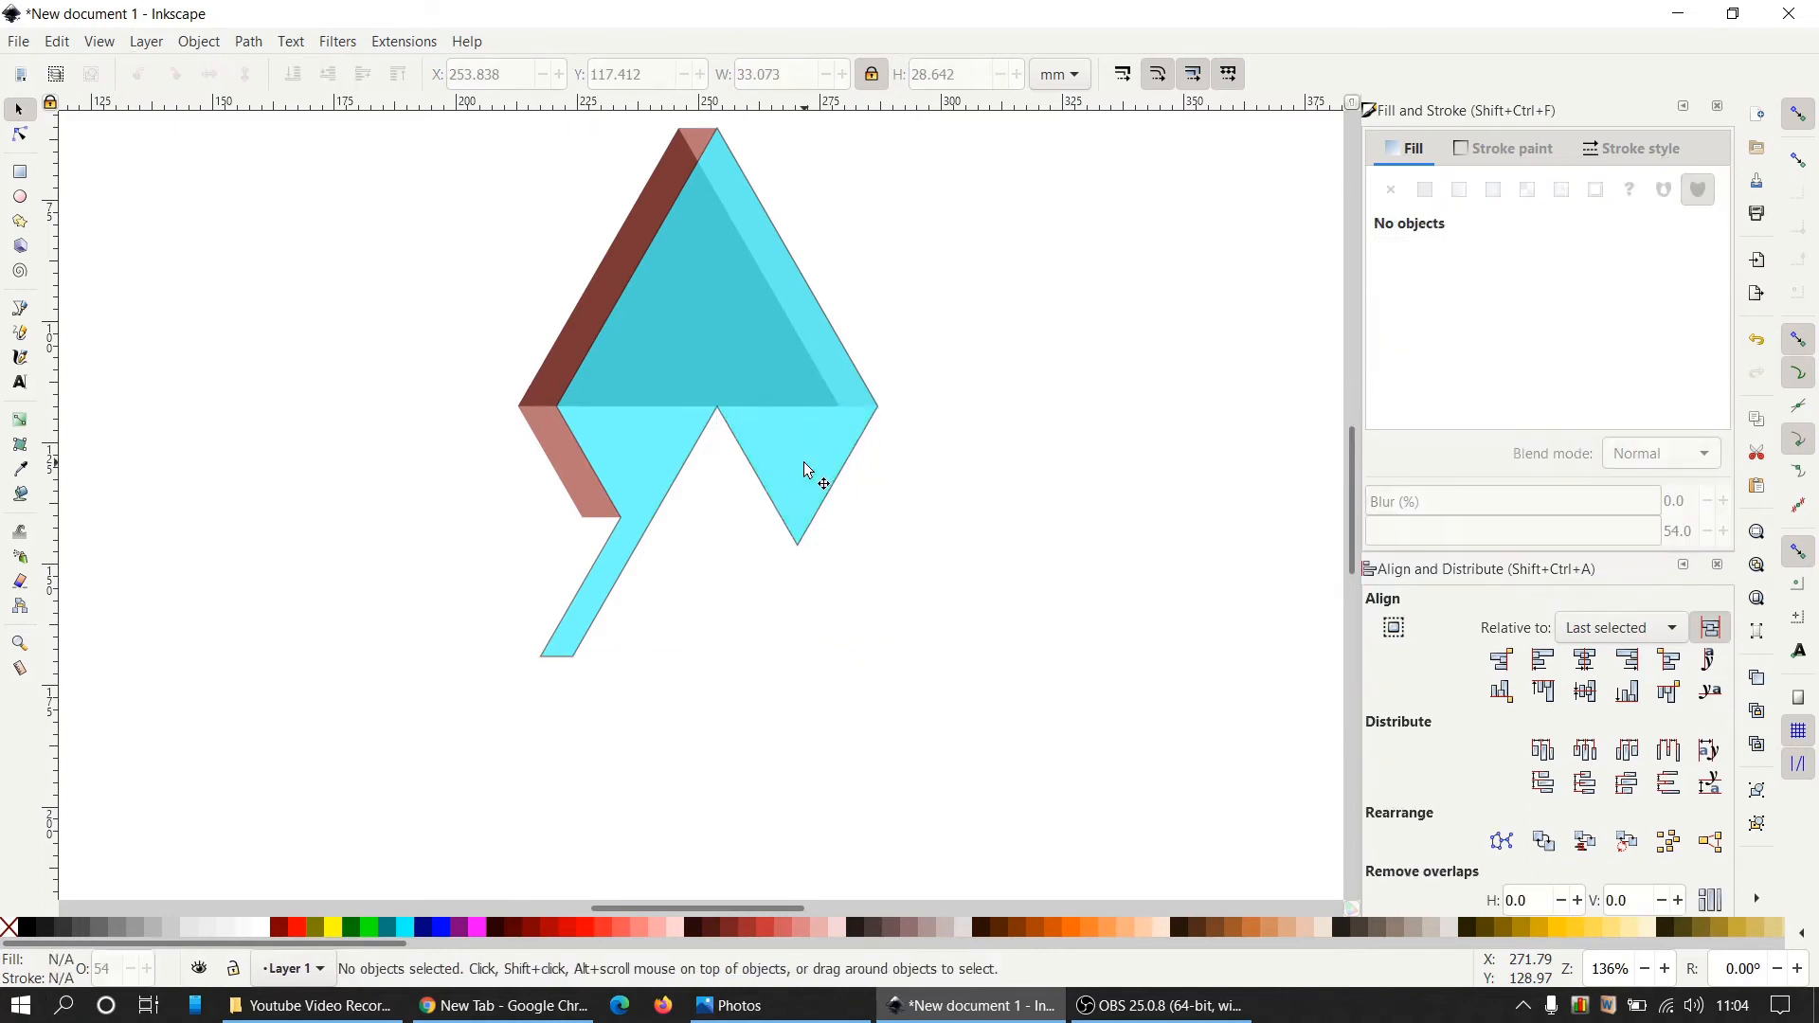
Delete the two overlapping guide triangles stacked beneath the upper part of the cyan shape.
left_click(676, 336)
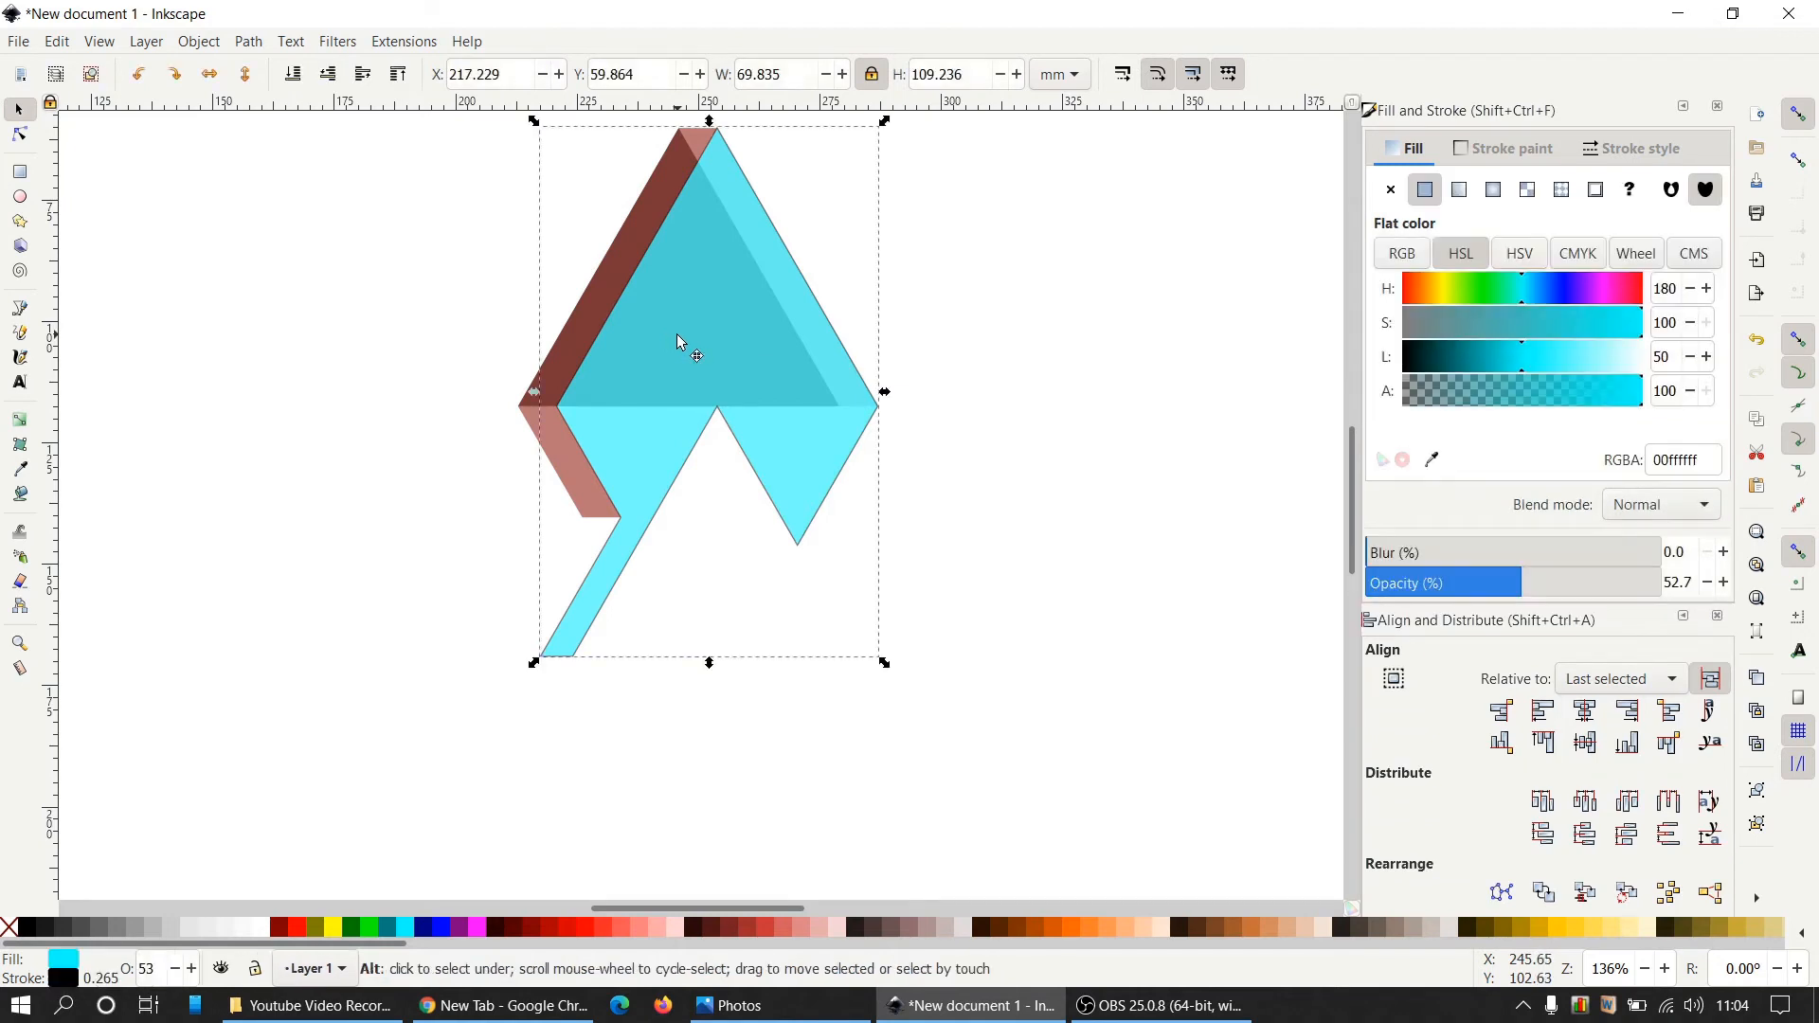
left_click(677, 335, "alt")
key("Delete")
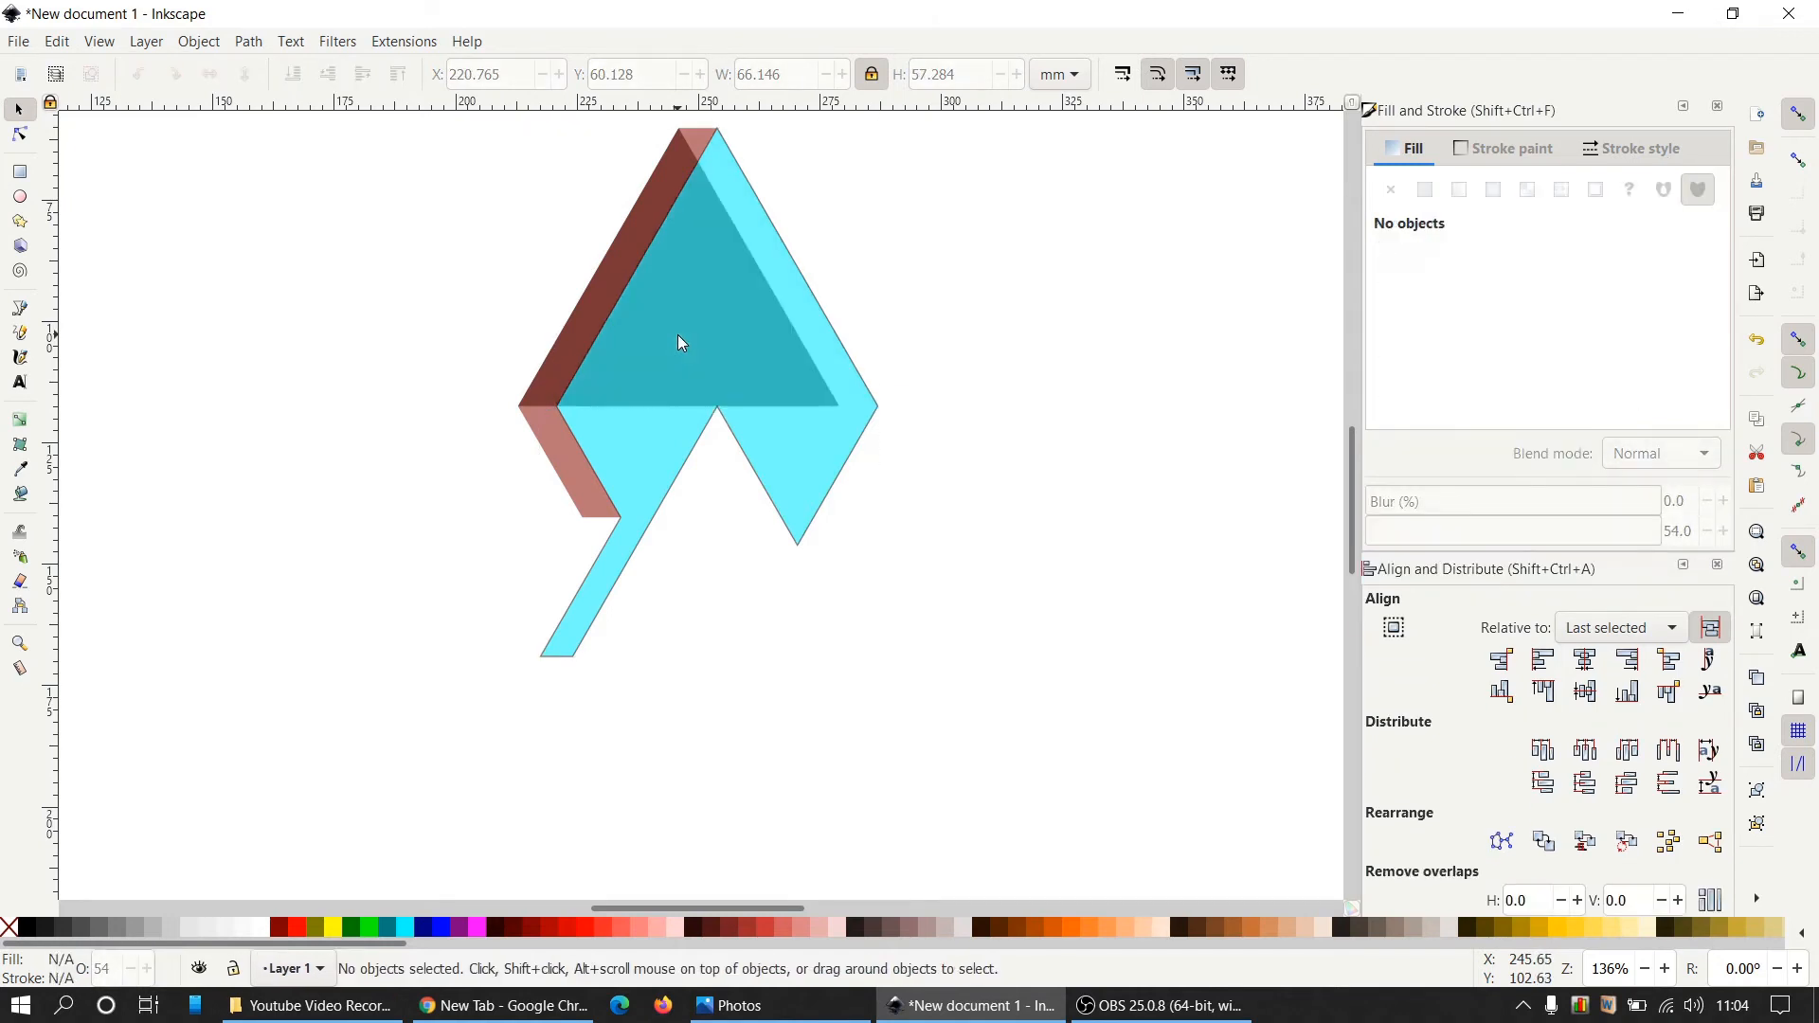
left_click(678, 343)
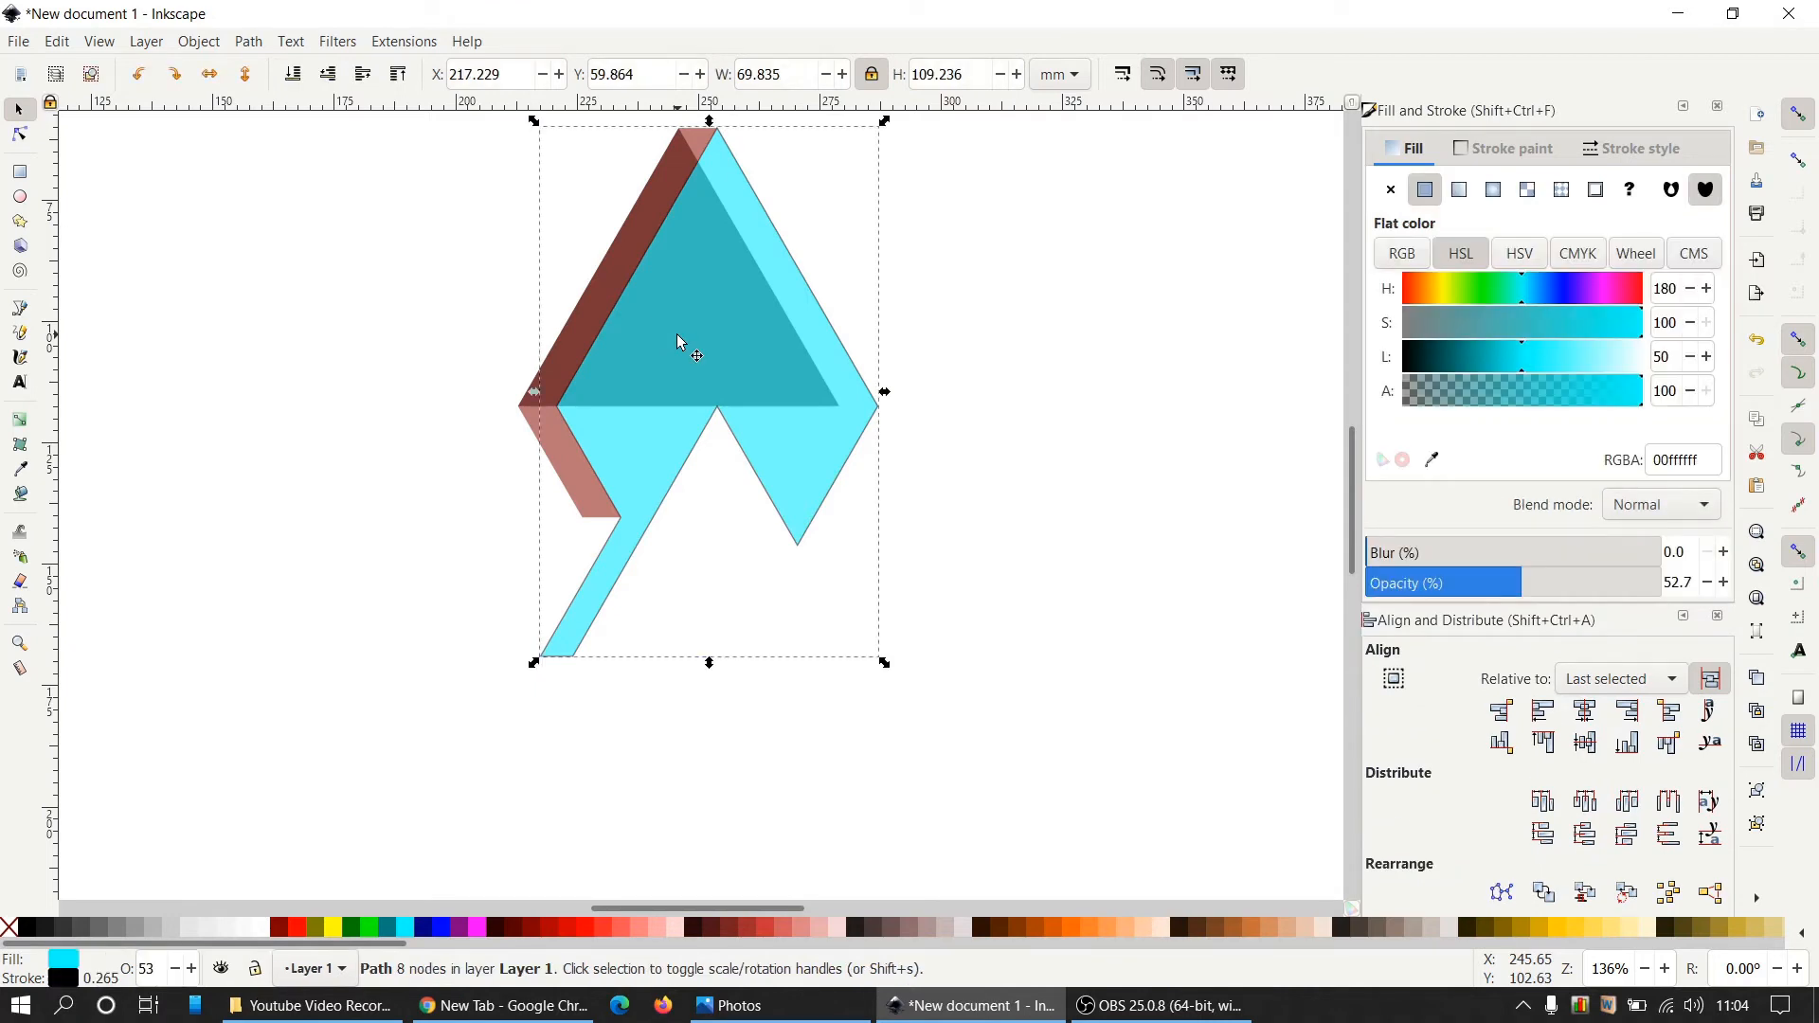
left_click(678, 343, "alt")
key("Delete")
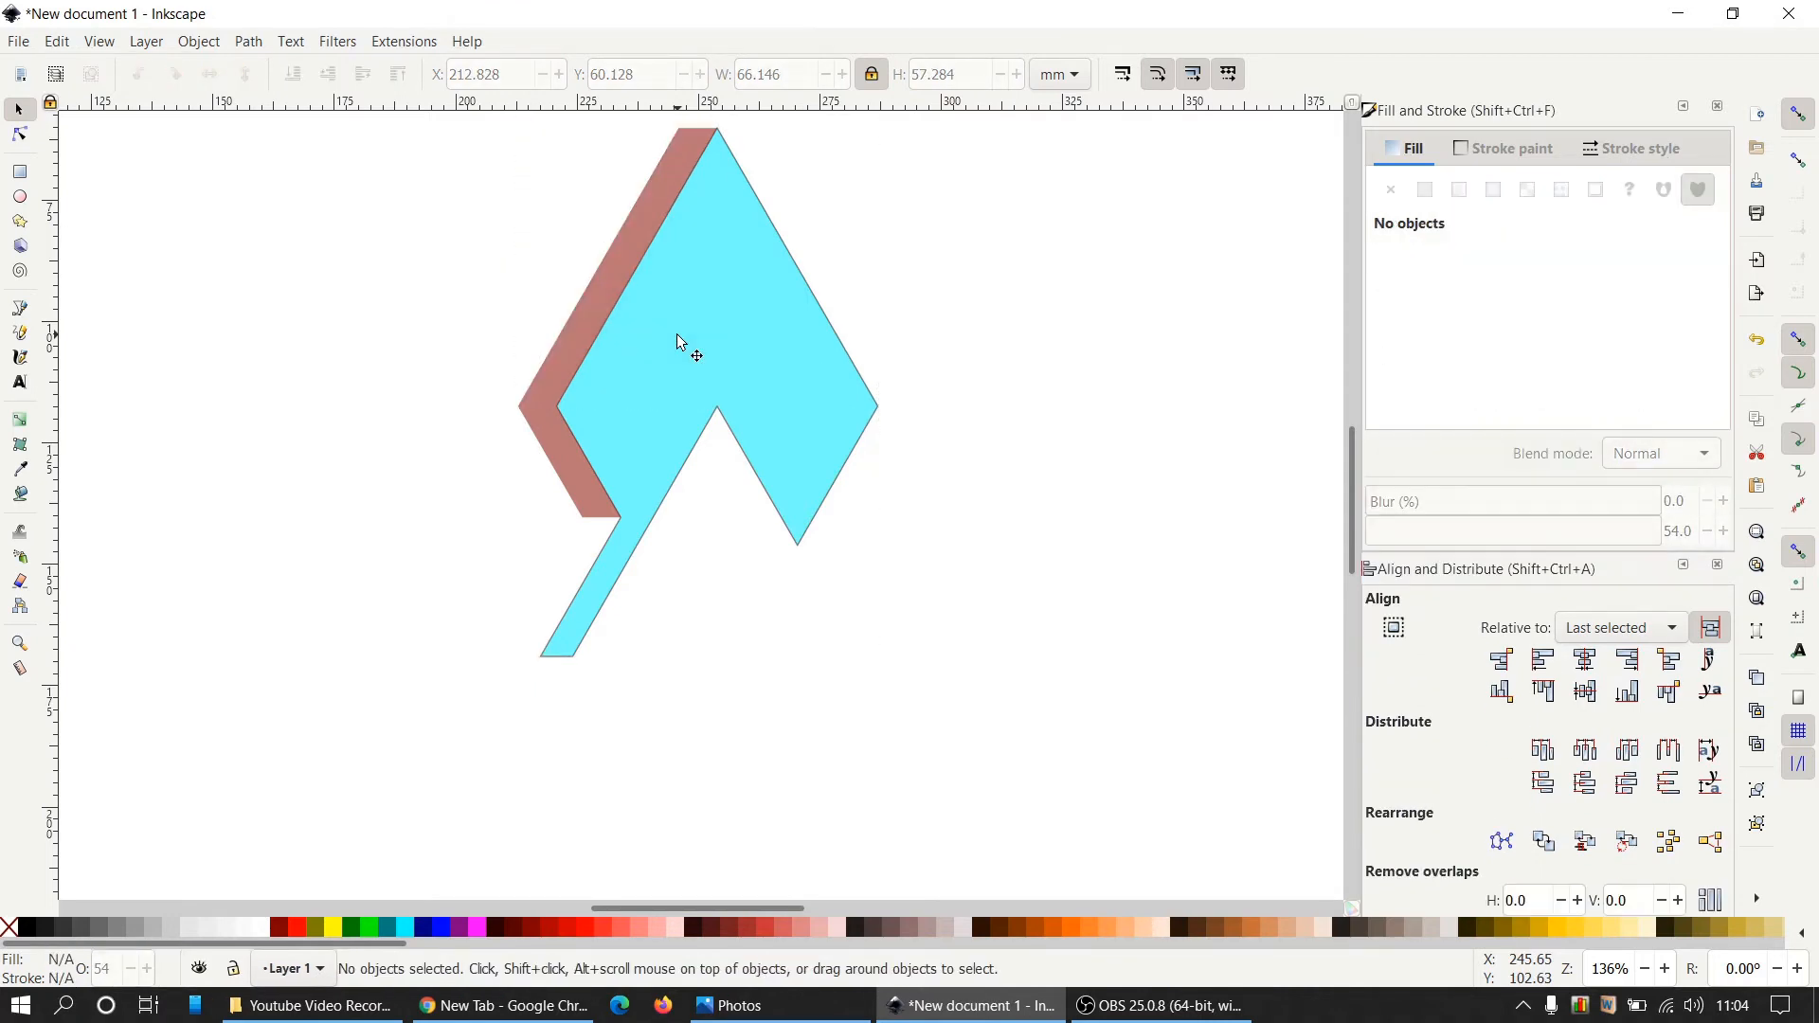
Remove the stroke from the cyan shape.
left_click(702, 360)
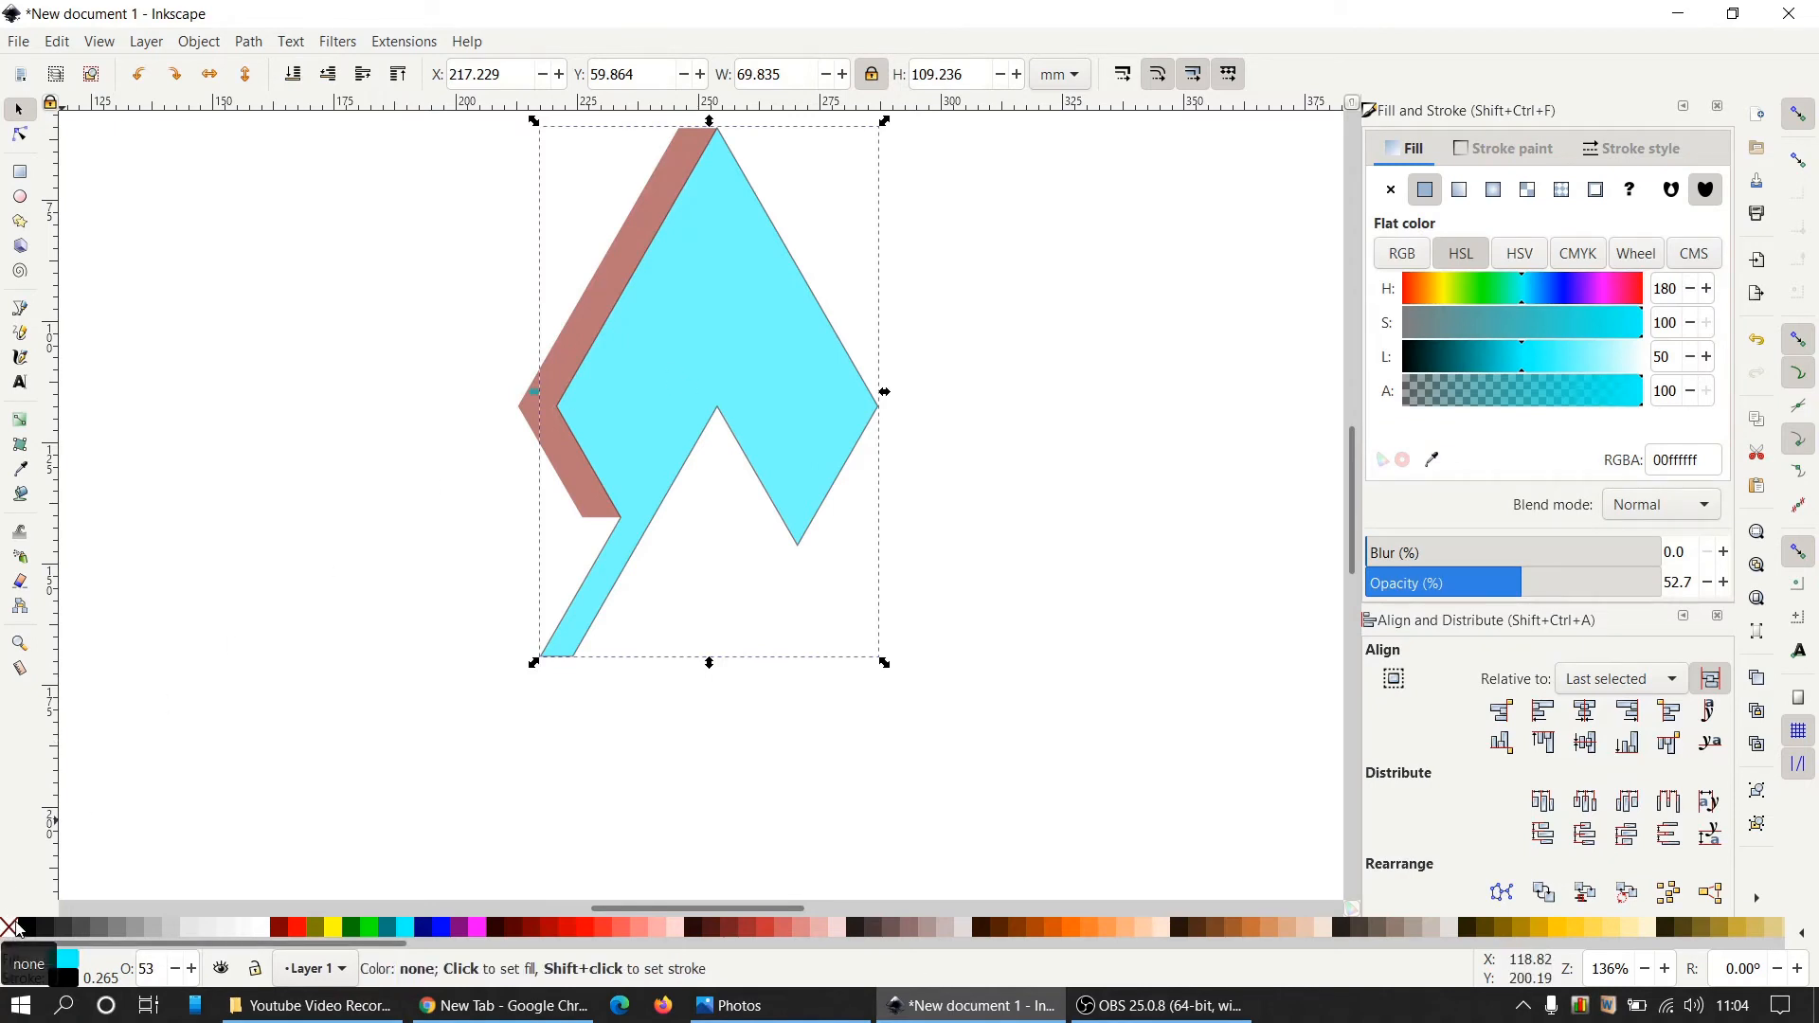
key("shift")
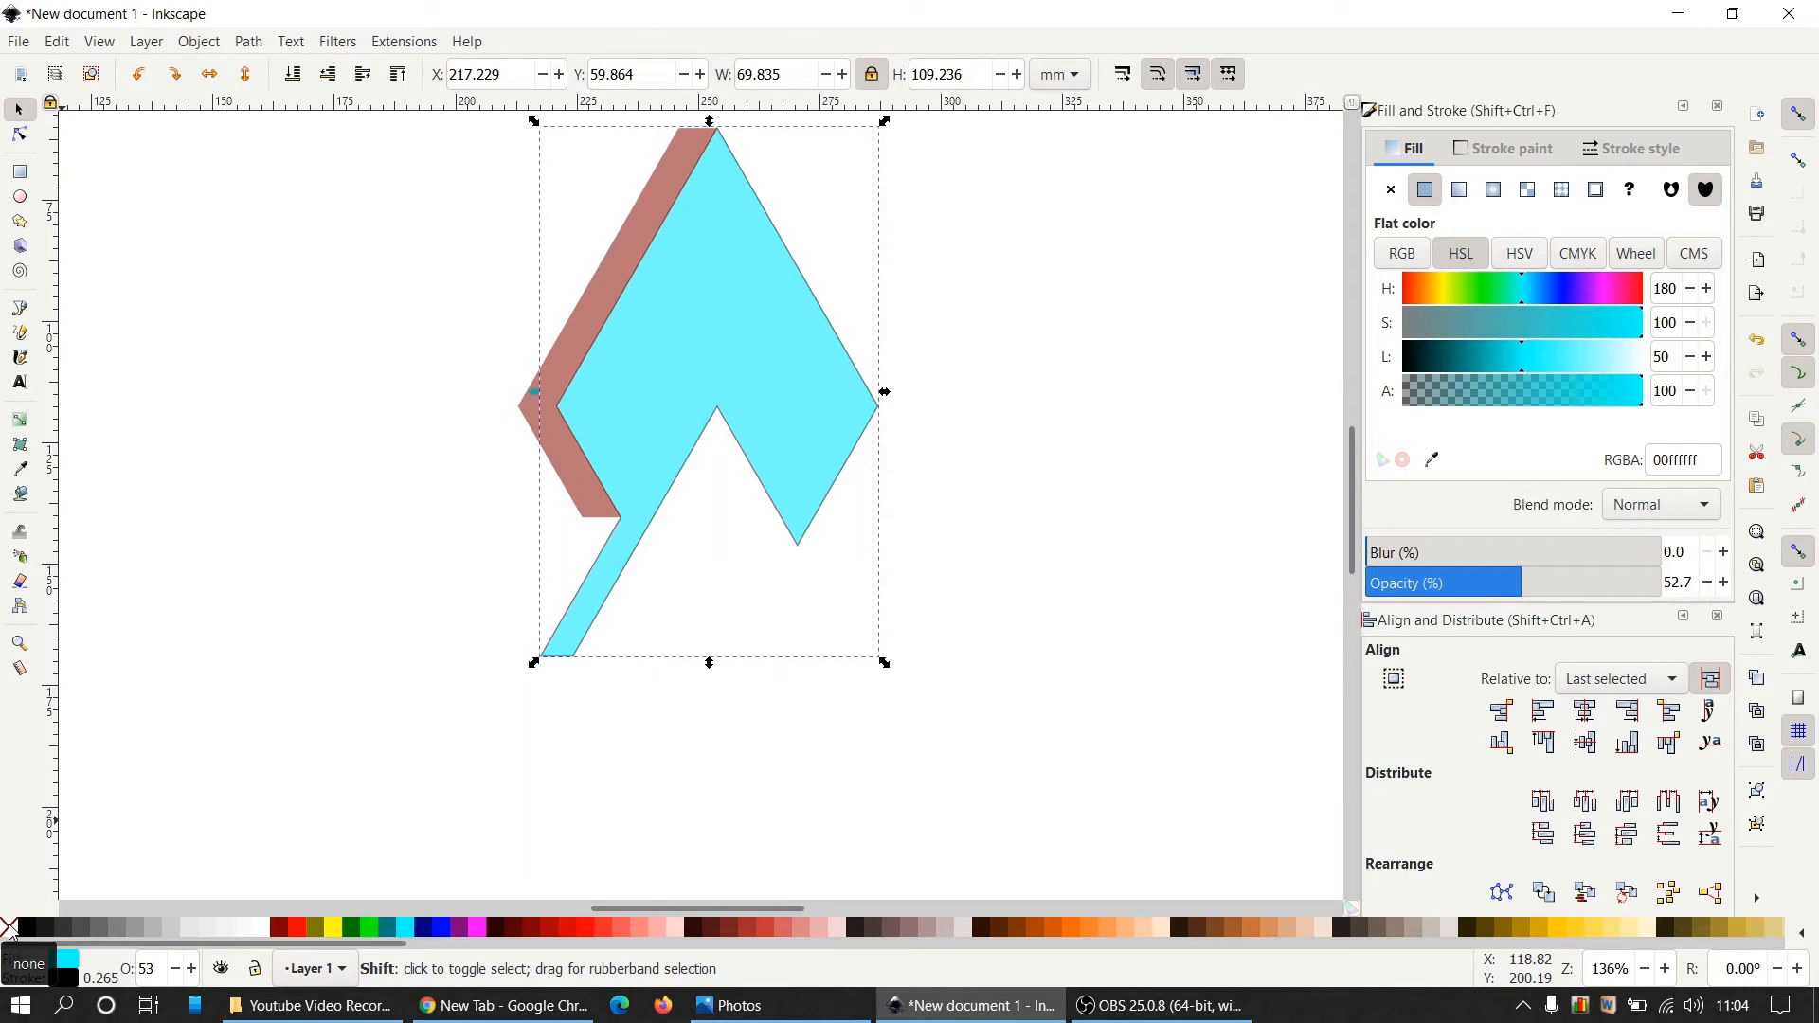
left_click(9, 928, "shift")
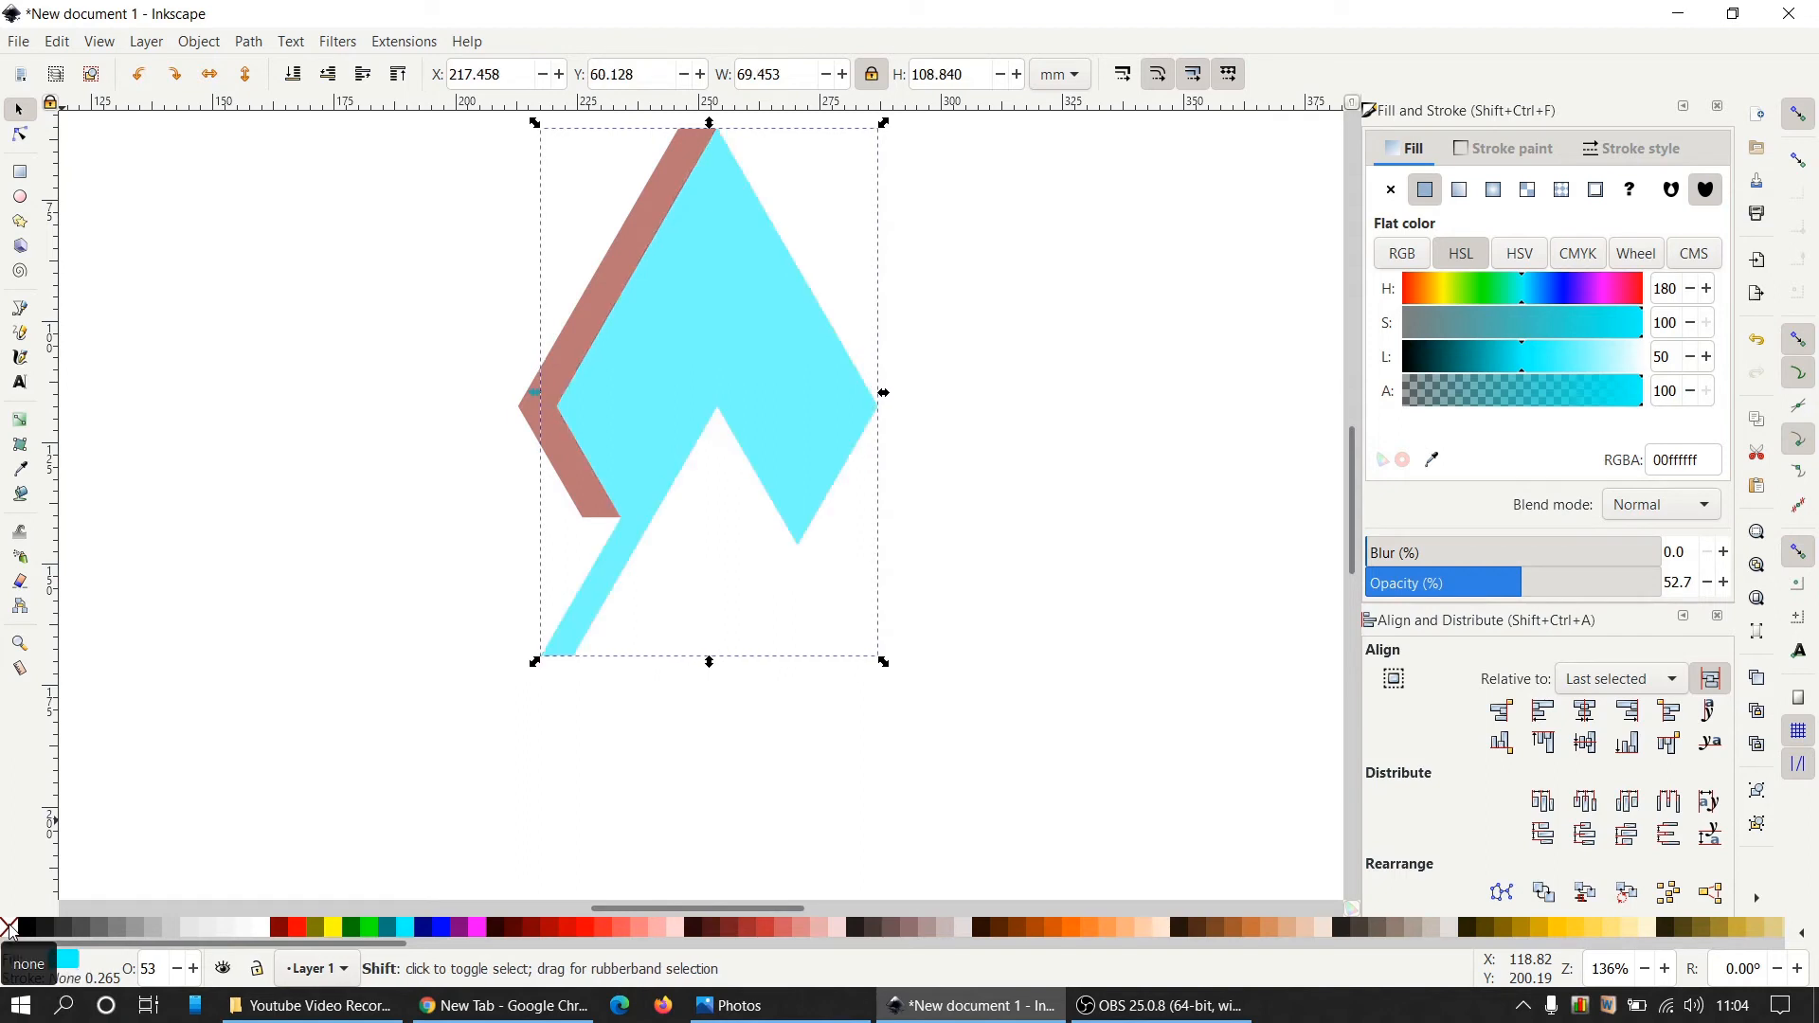
left_click(1048, 663)
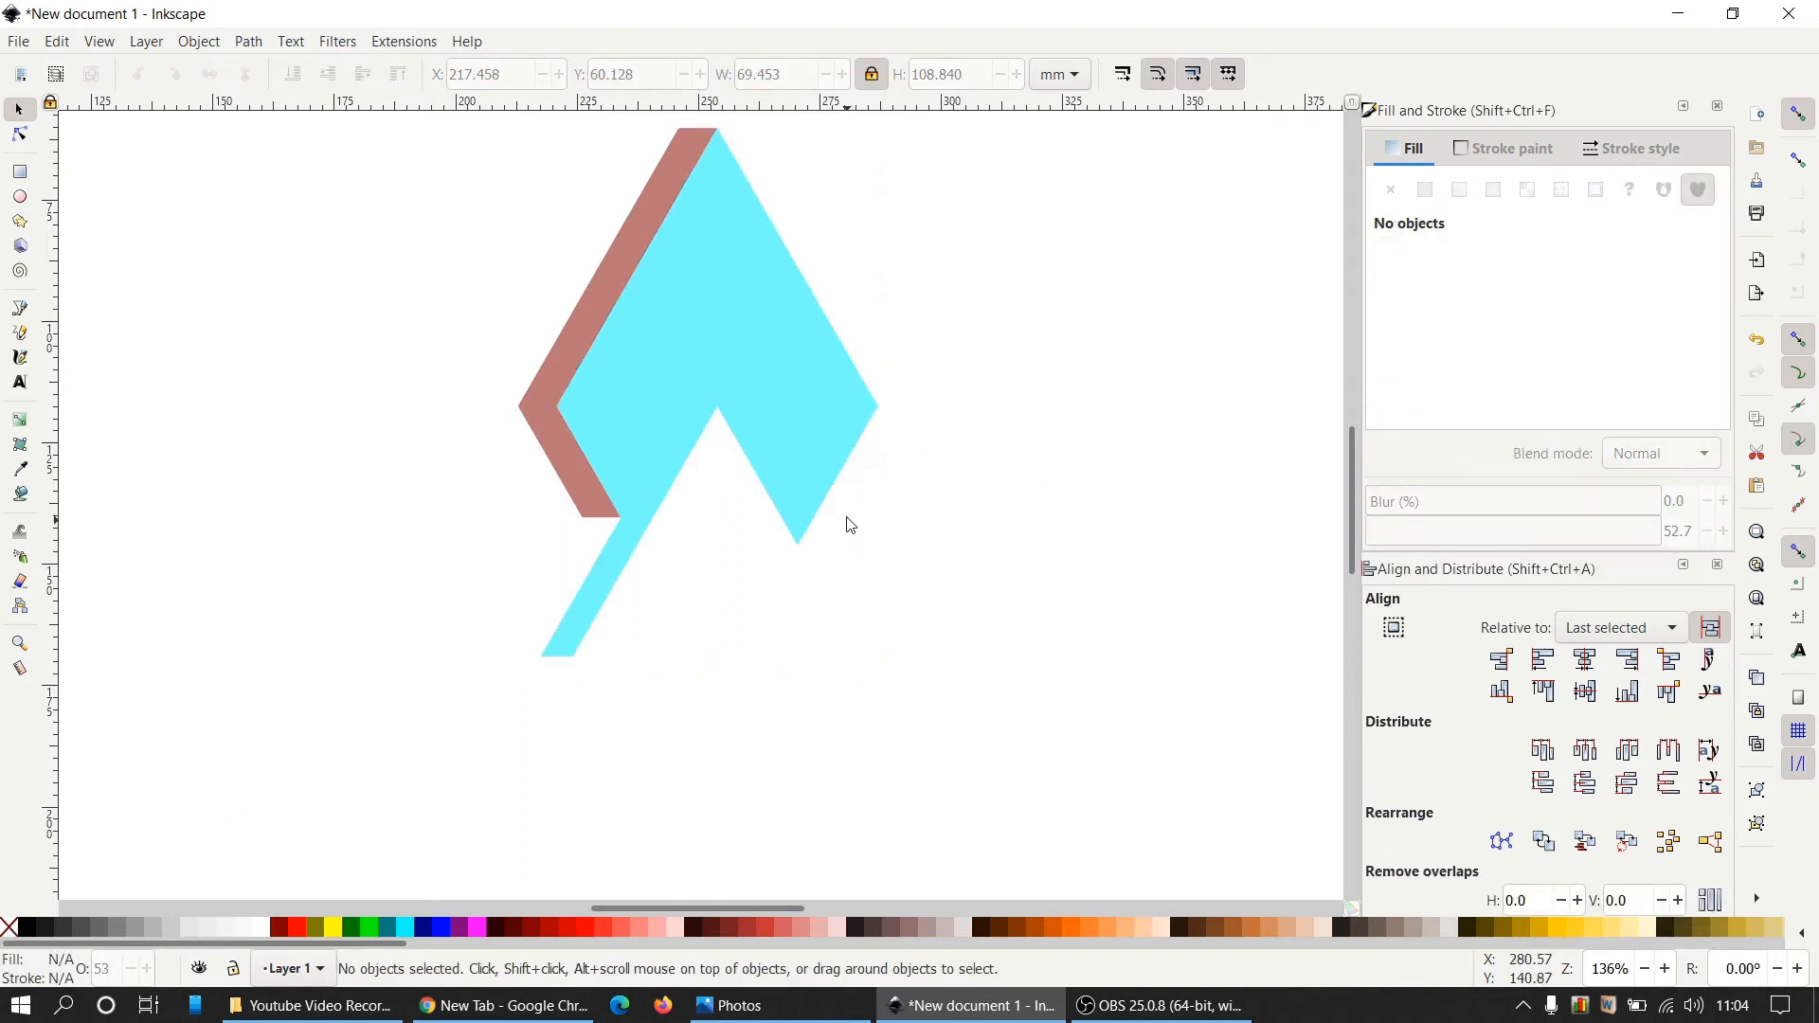
Group the cyan shape with the brown strip along its left edge.
left_click(805, 394)
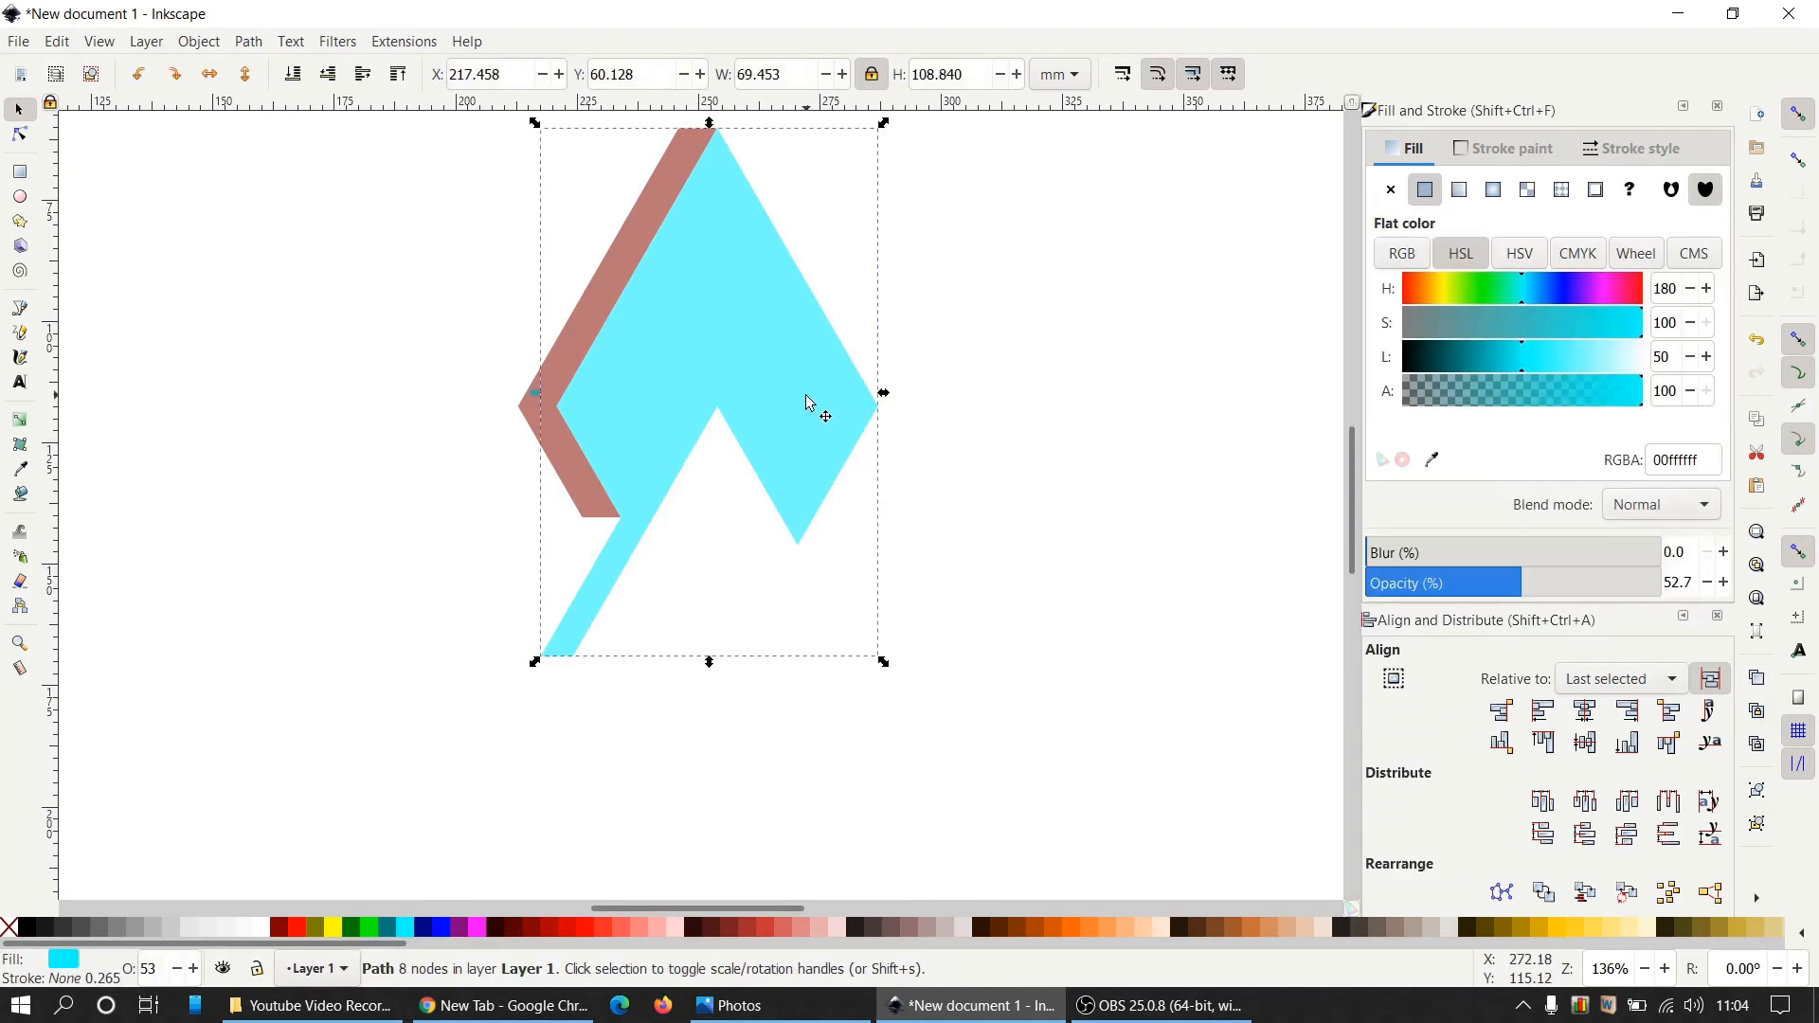
left_click(588, 296, "shift")
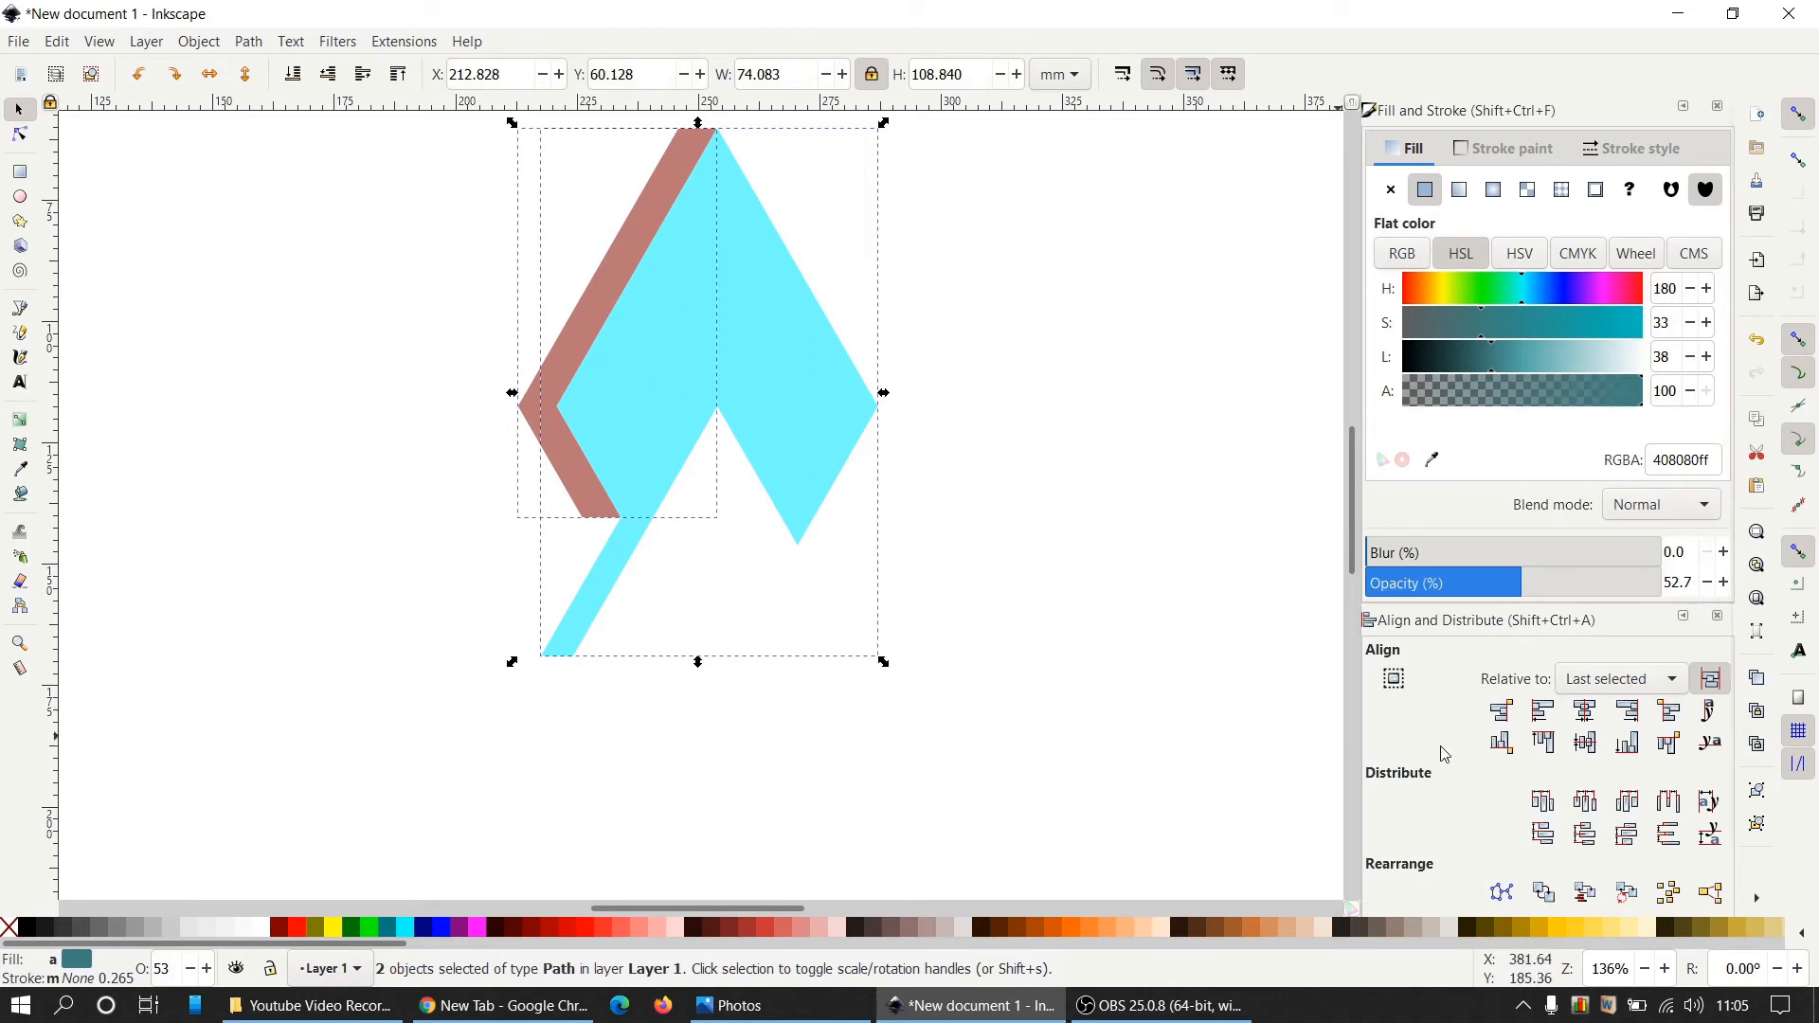
left_click(1758, 793)
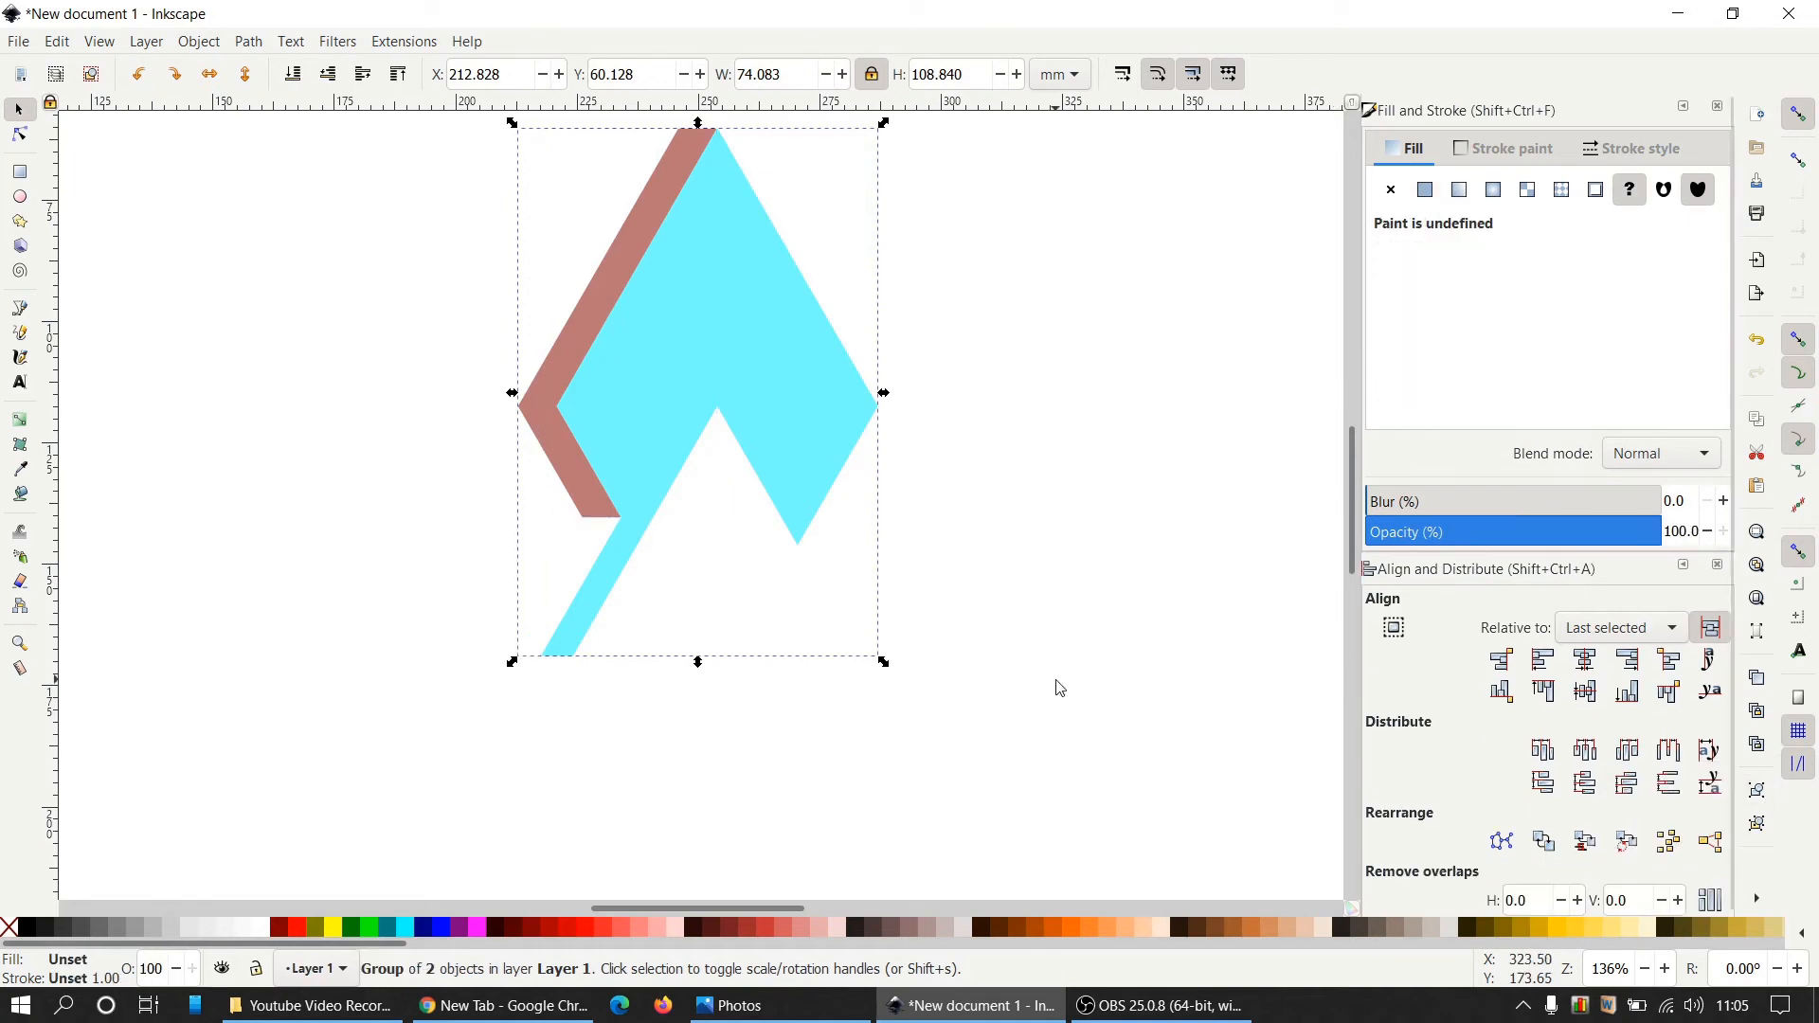
left_click(1028, 597)
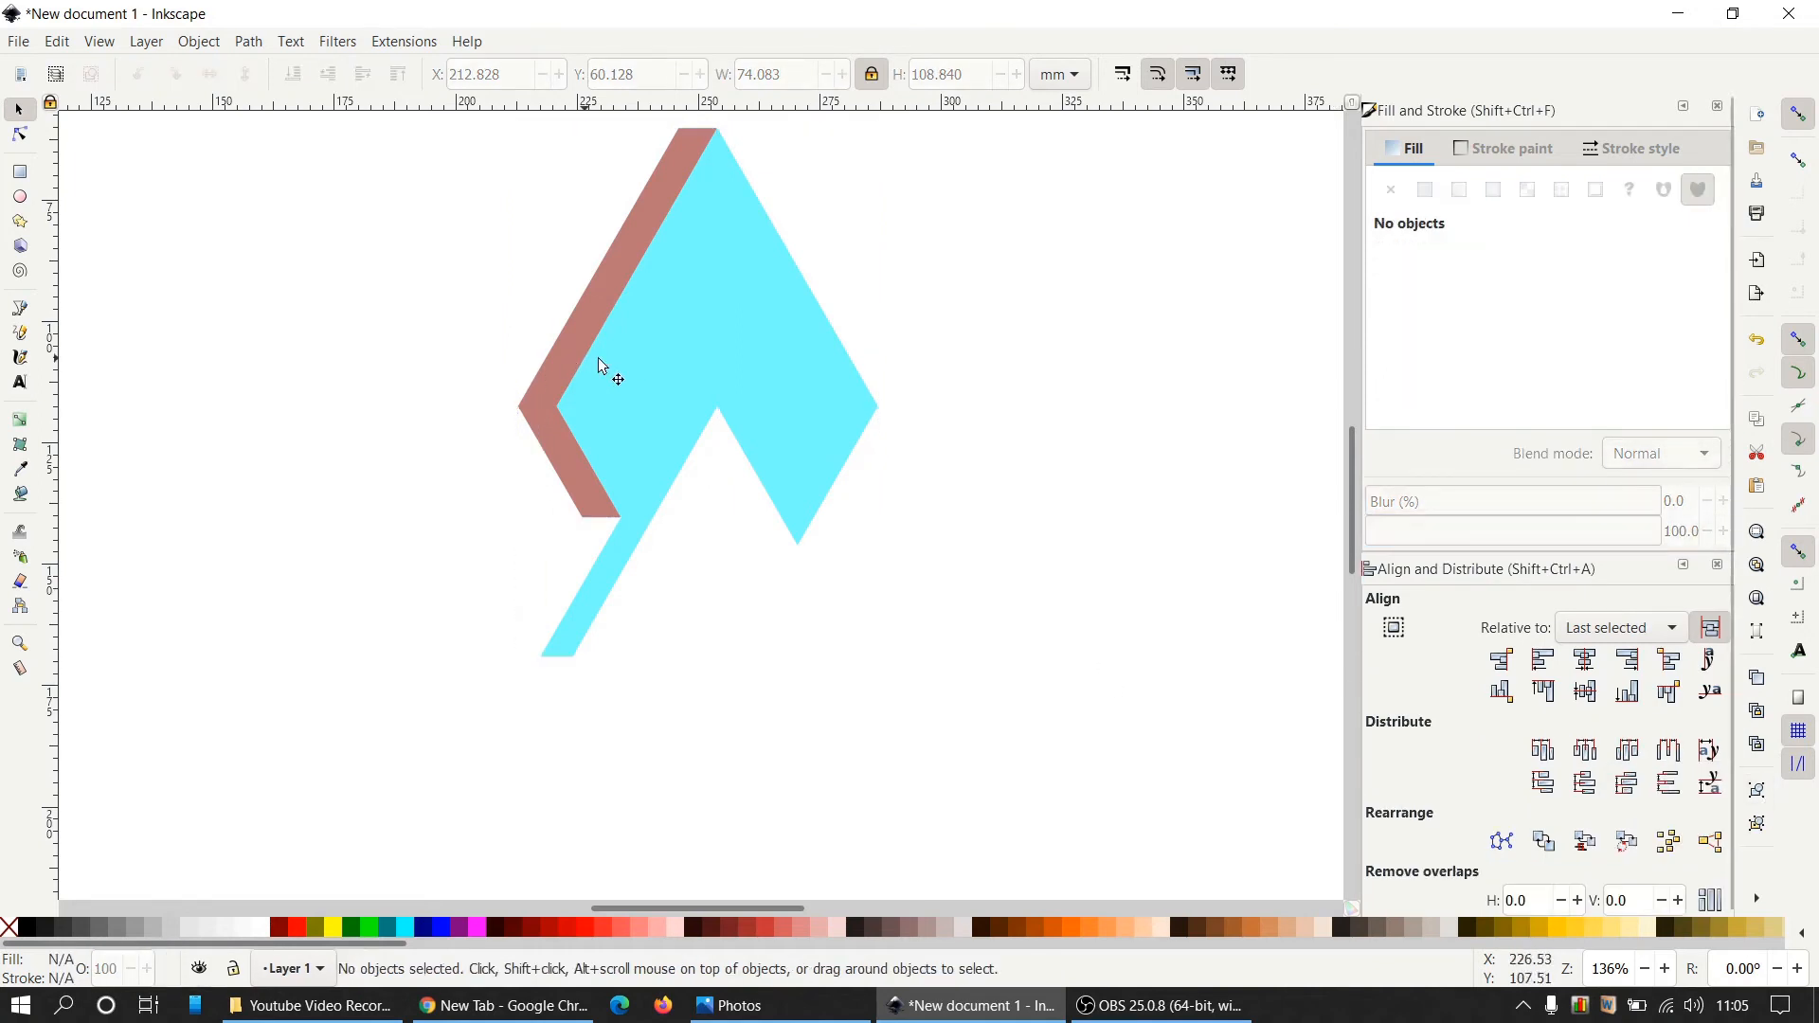
Duplicate the cyan and brown group and rotate the copy a third of a turn counterclockwise in snapped angle increments.
left_click(790, 410)
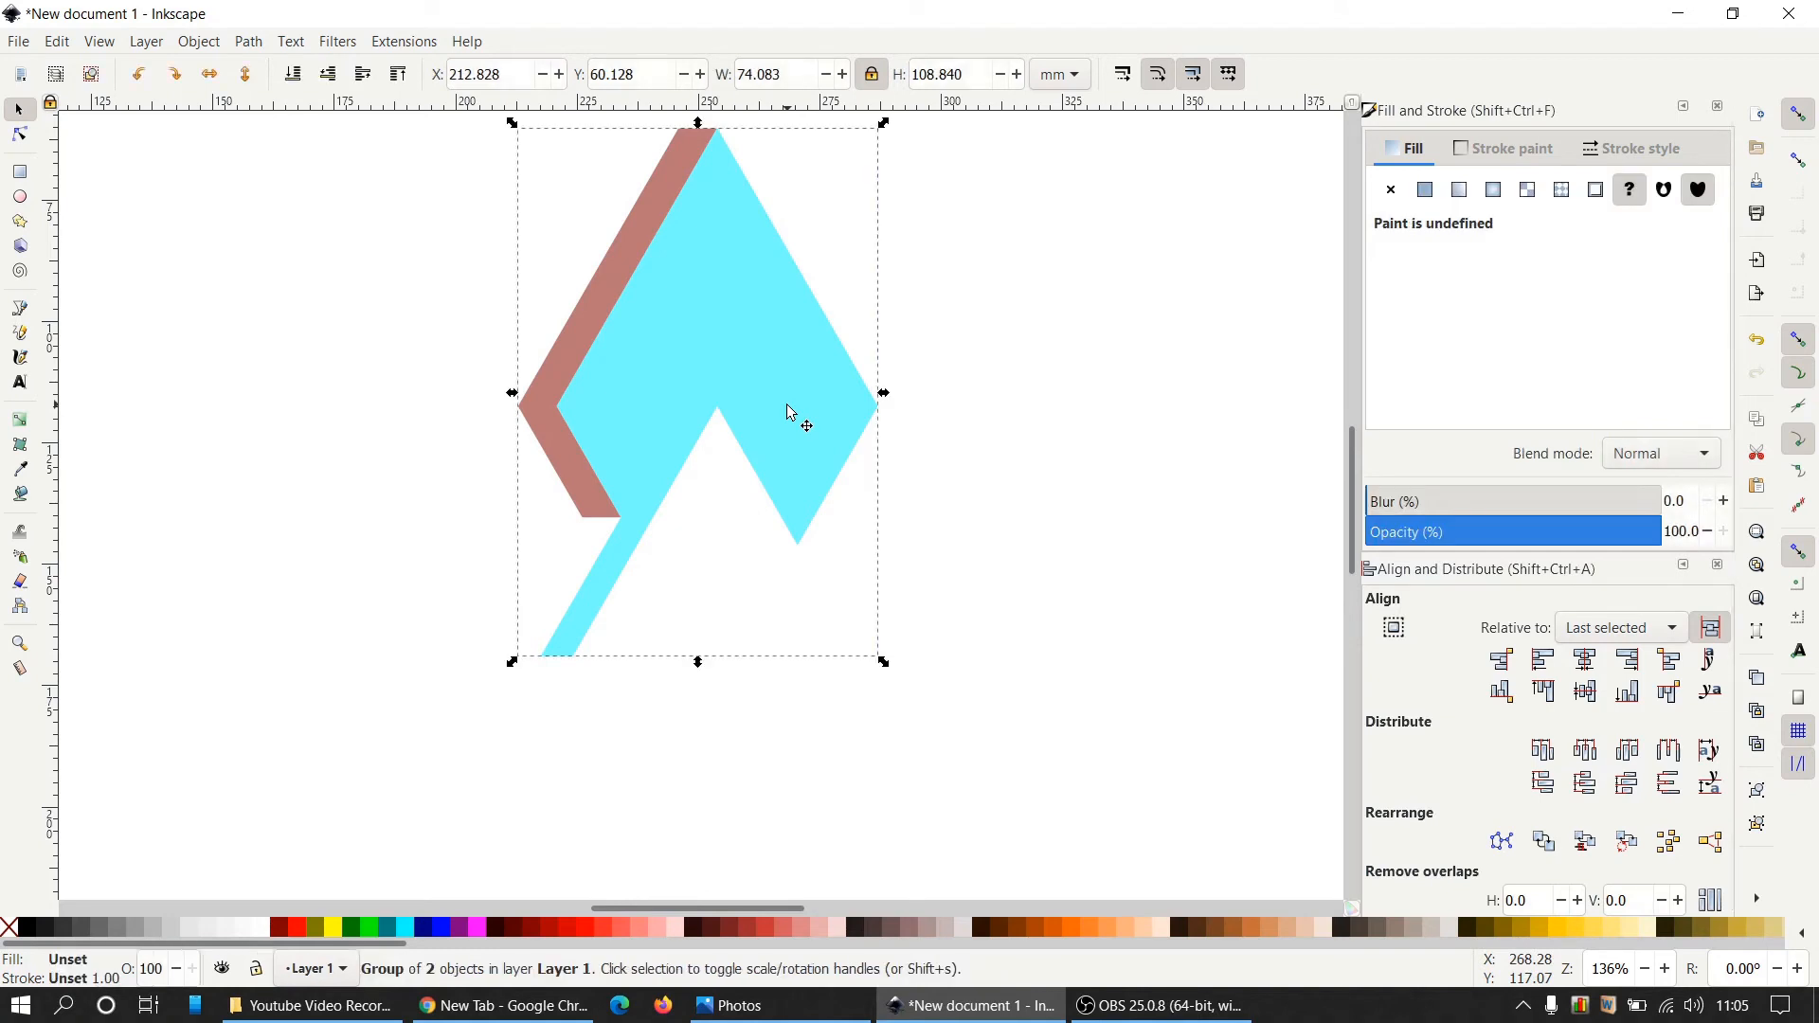
right_click(755, 365)
left_click(828, 490)
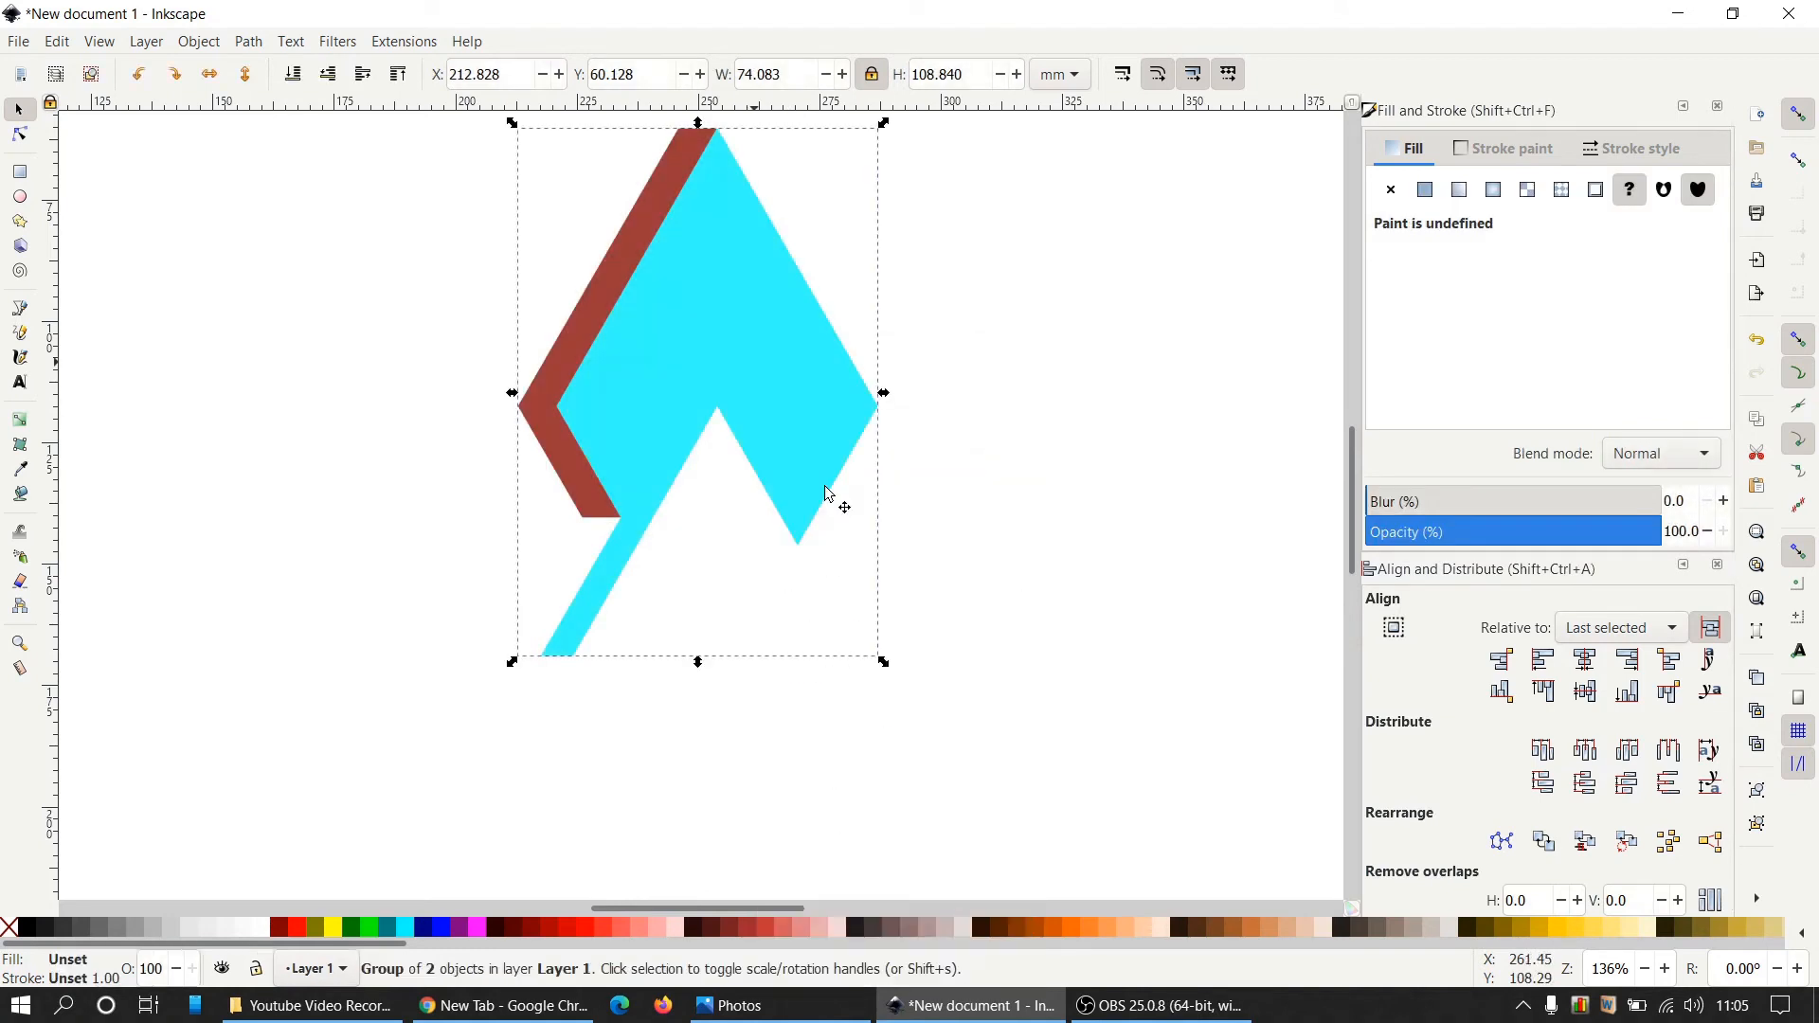
left_click(691, 249)
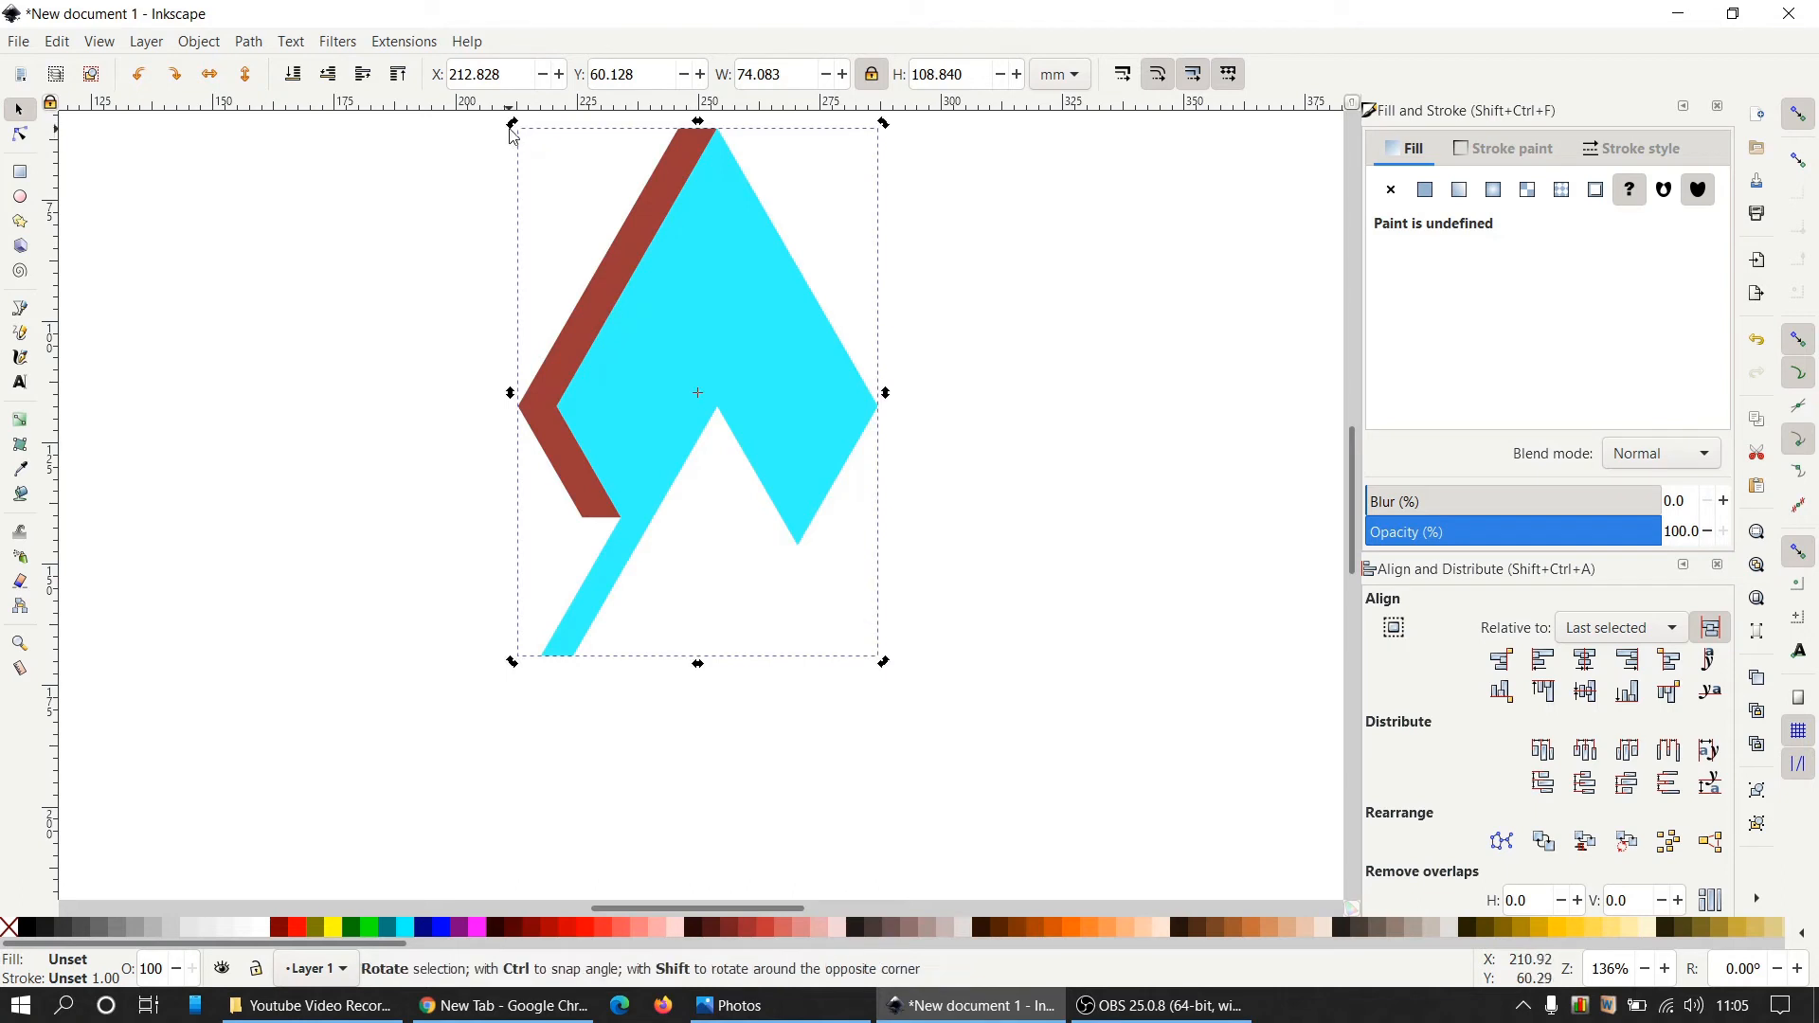
key("ctrl")
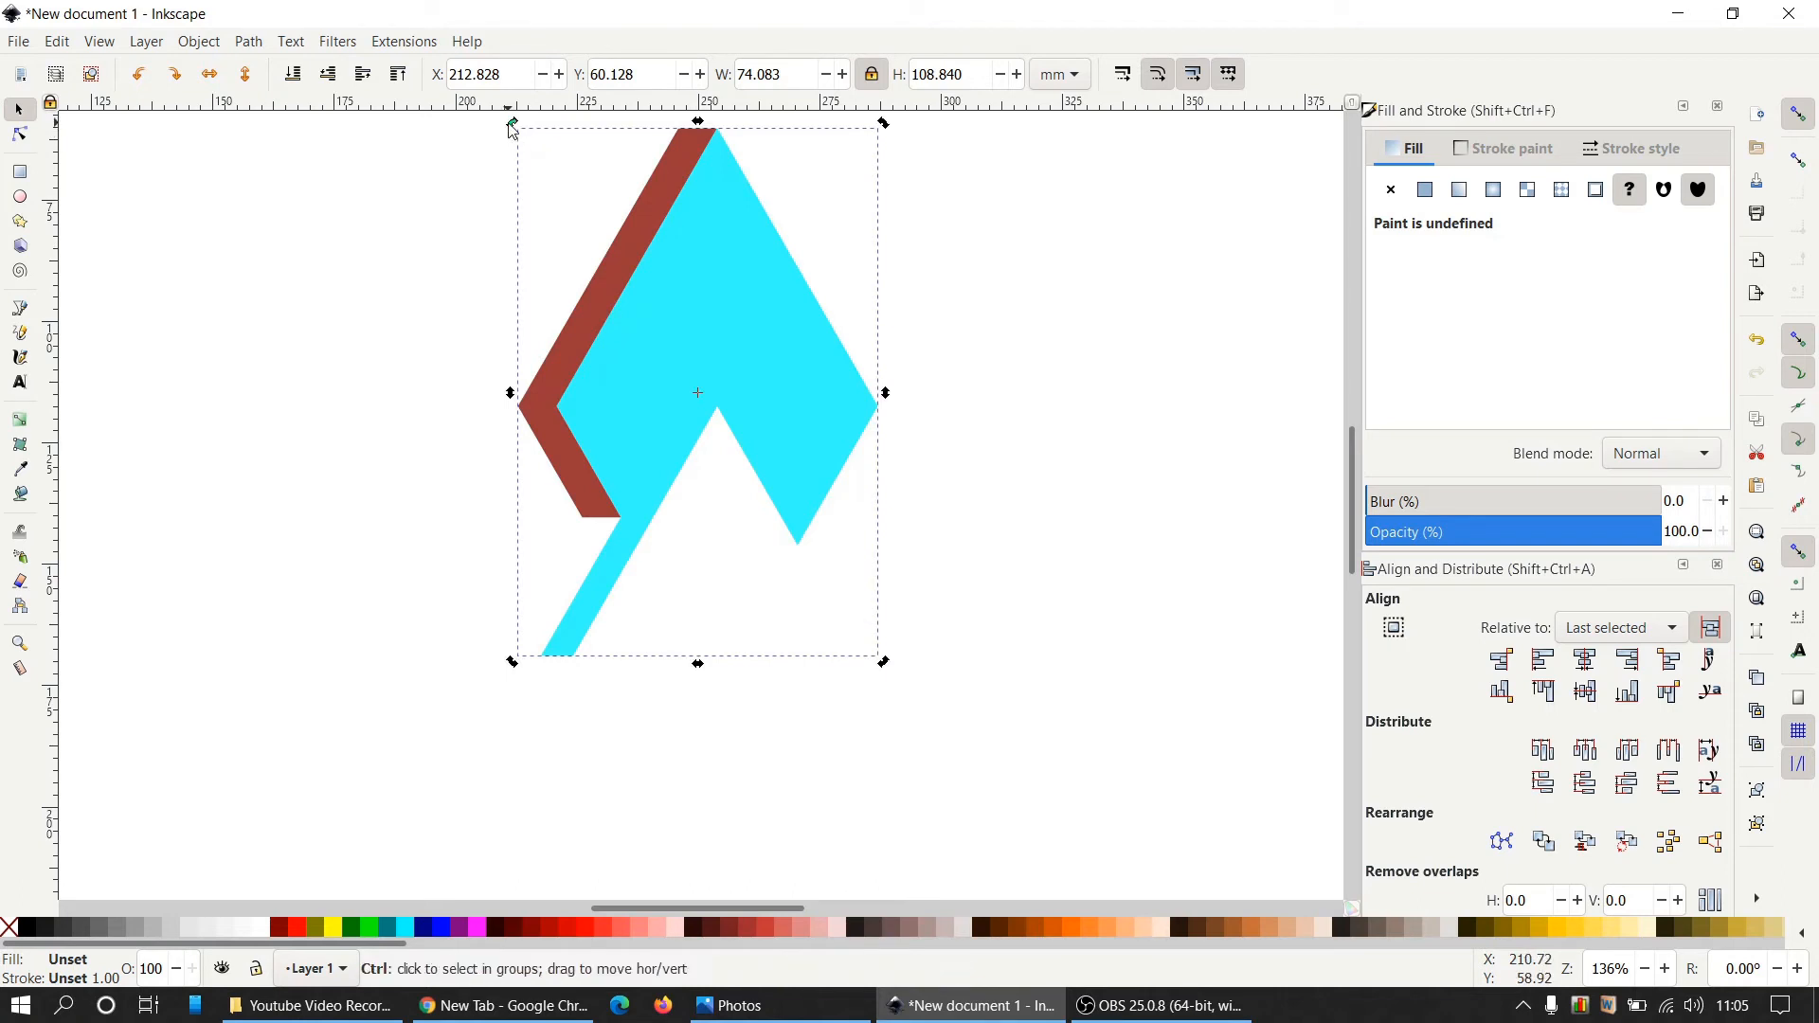
left_click_drag(511, 124, 591, 559)
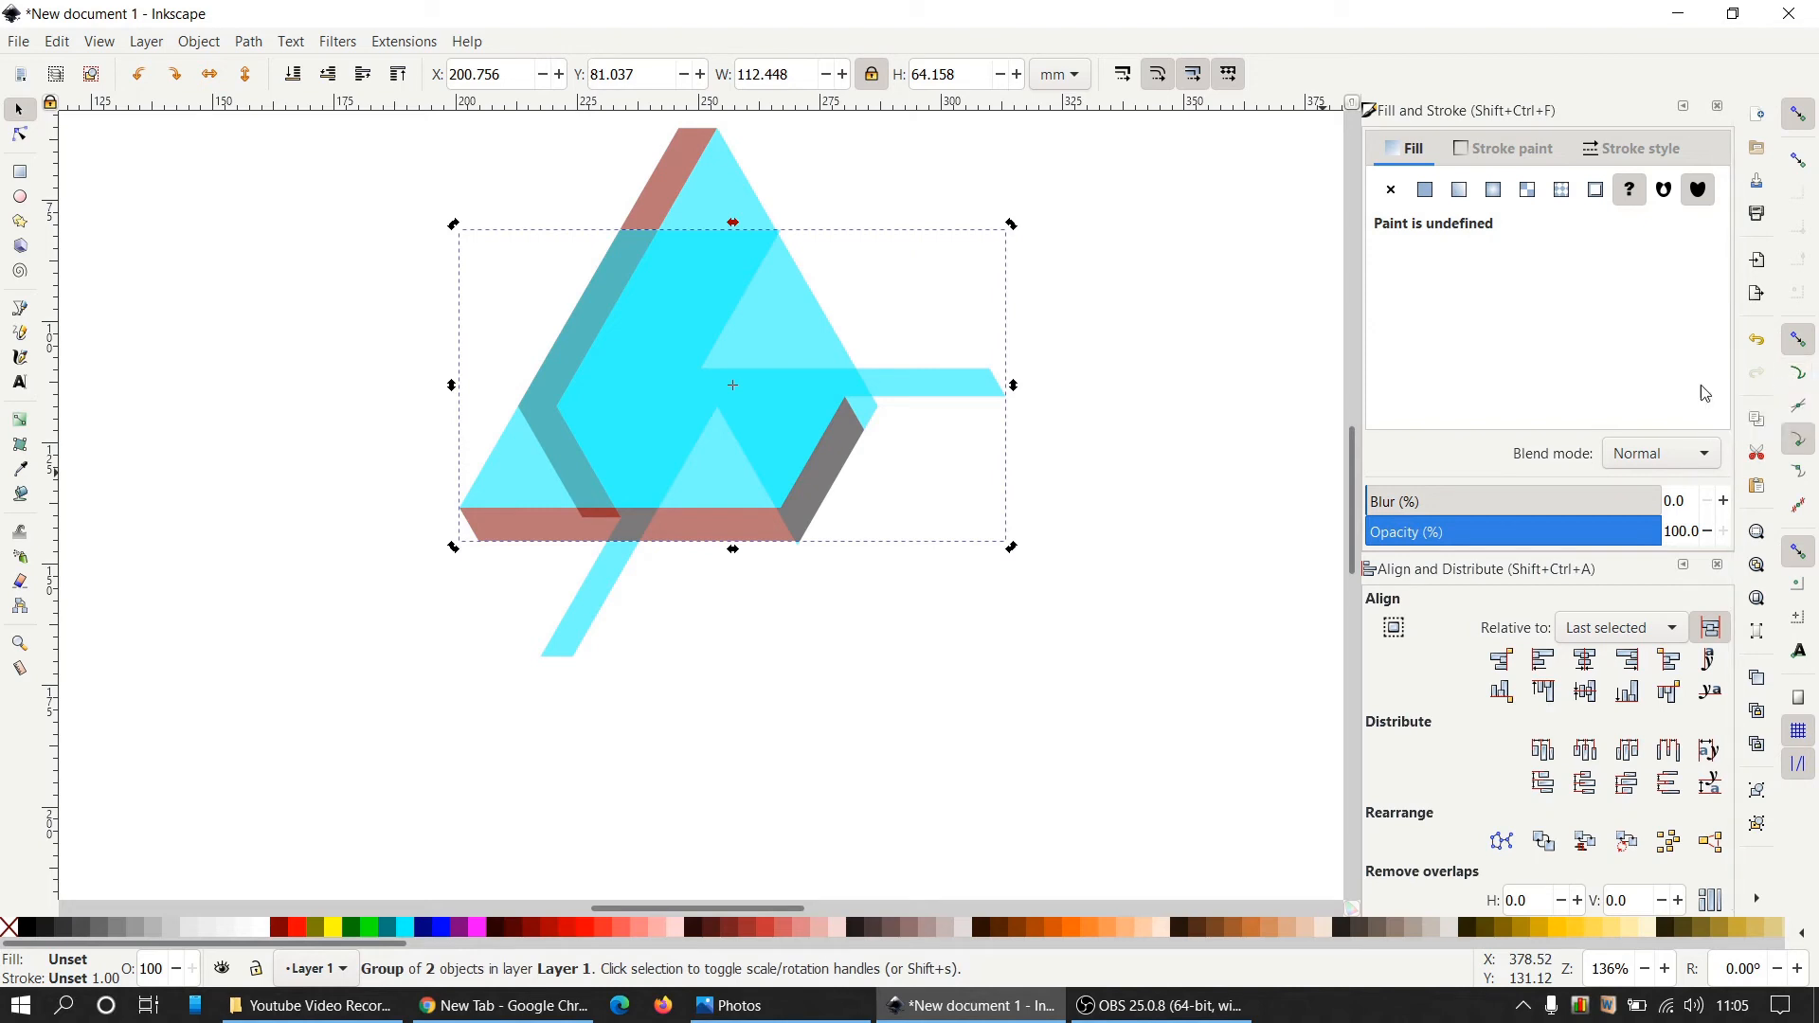
Move the rotated copy to the triangle's lower-left corner, snapping its node to the tip of the upper piece's thin arm.
left_click_drag(601, 470, 463, 729)
left_click_drag(462, 725, 452, 731)
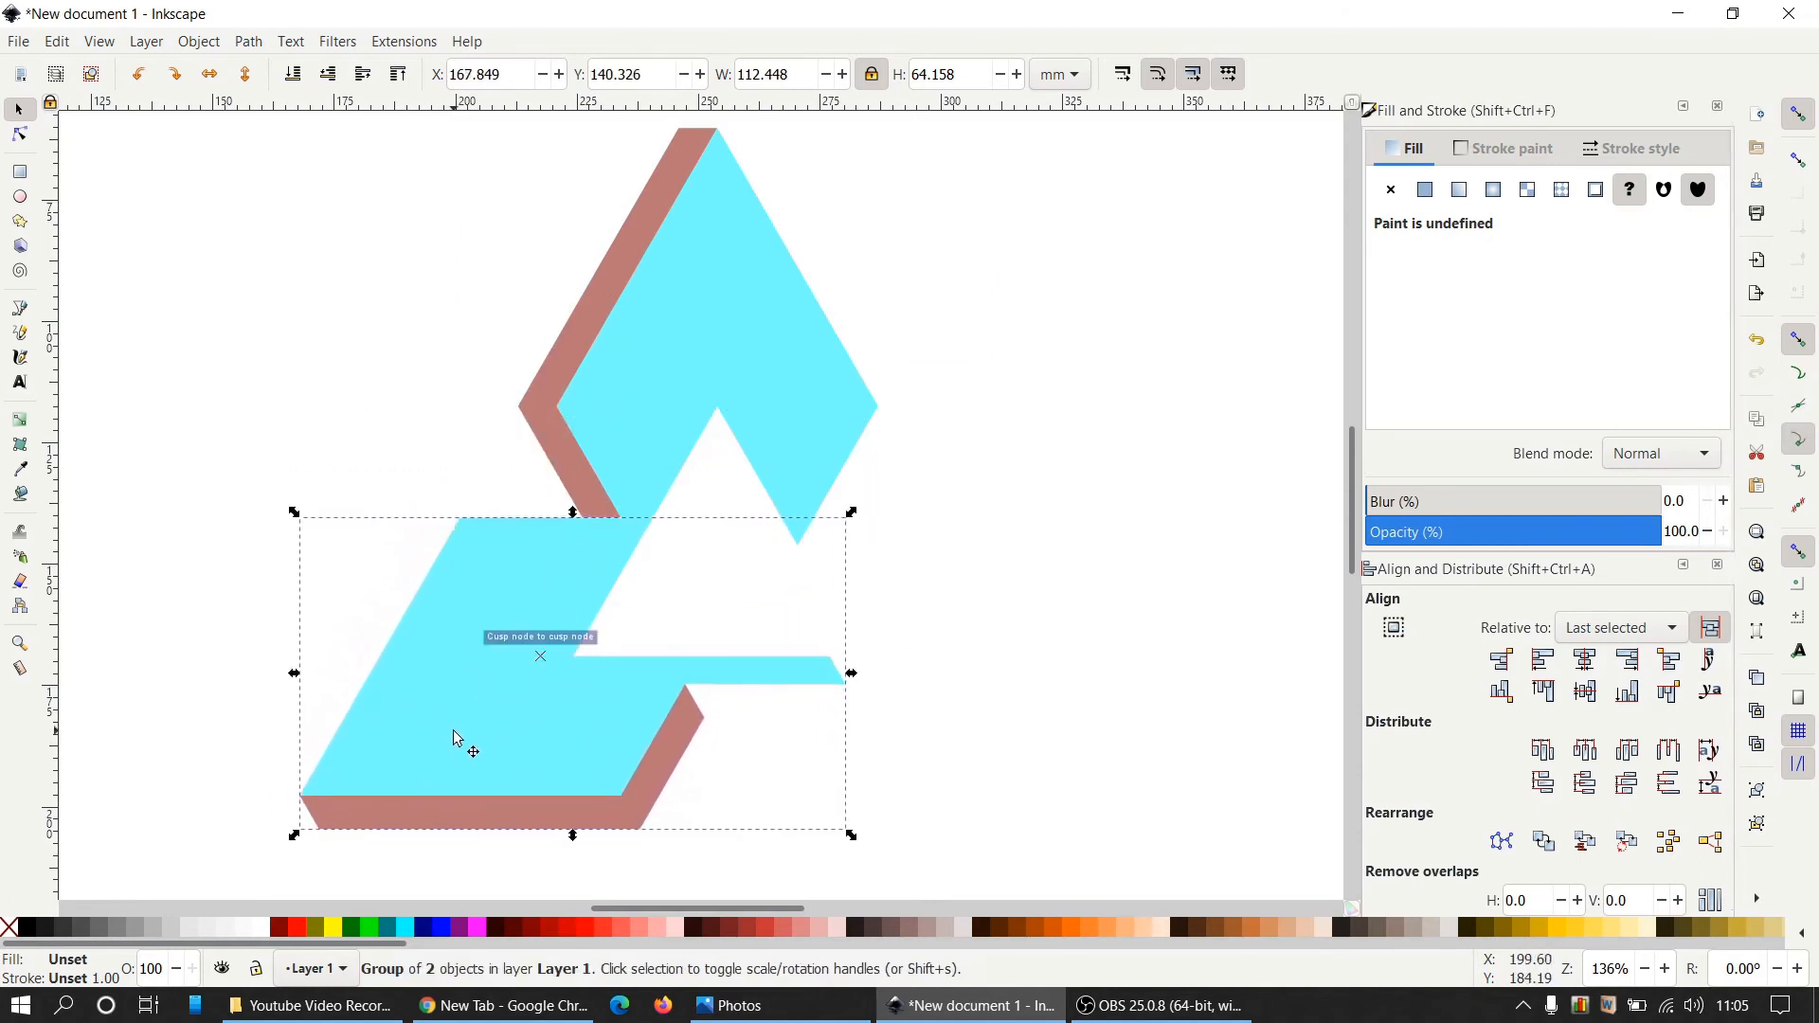
left_click(1108, 605)
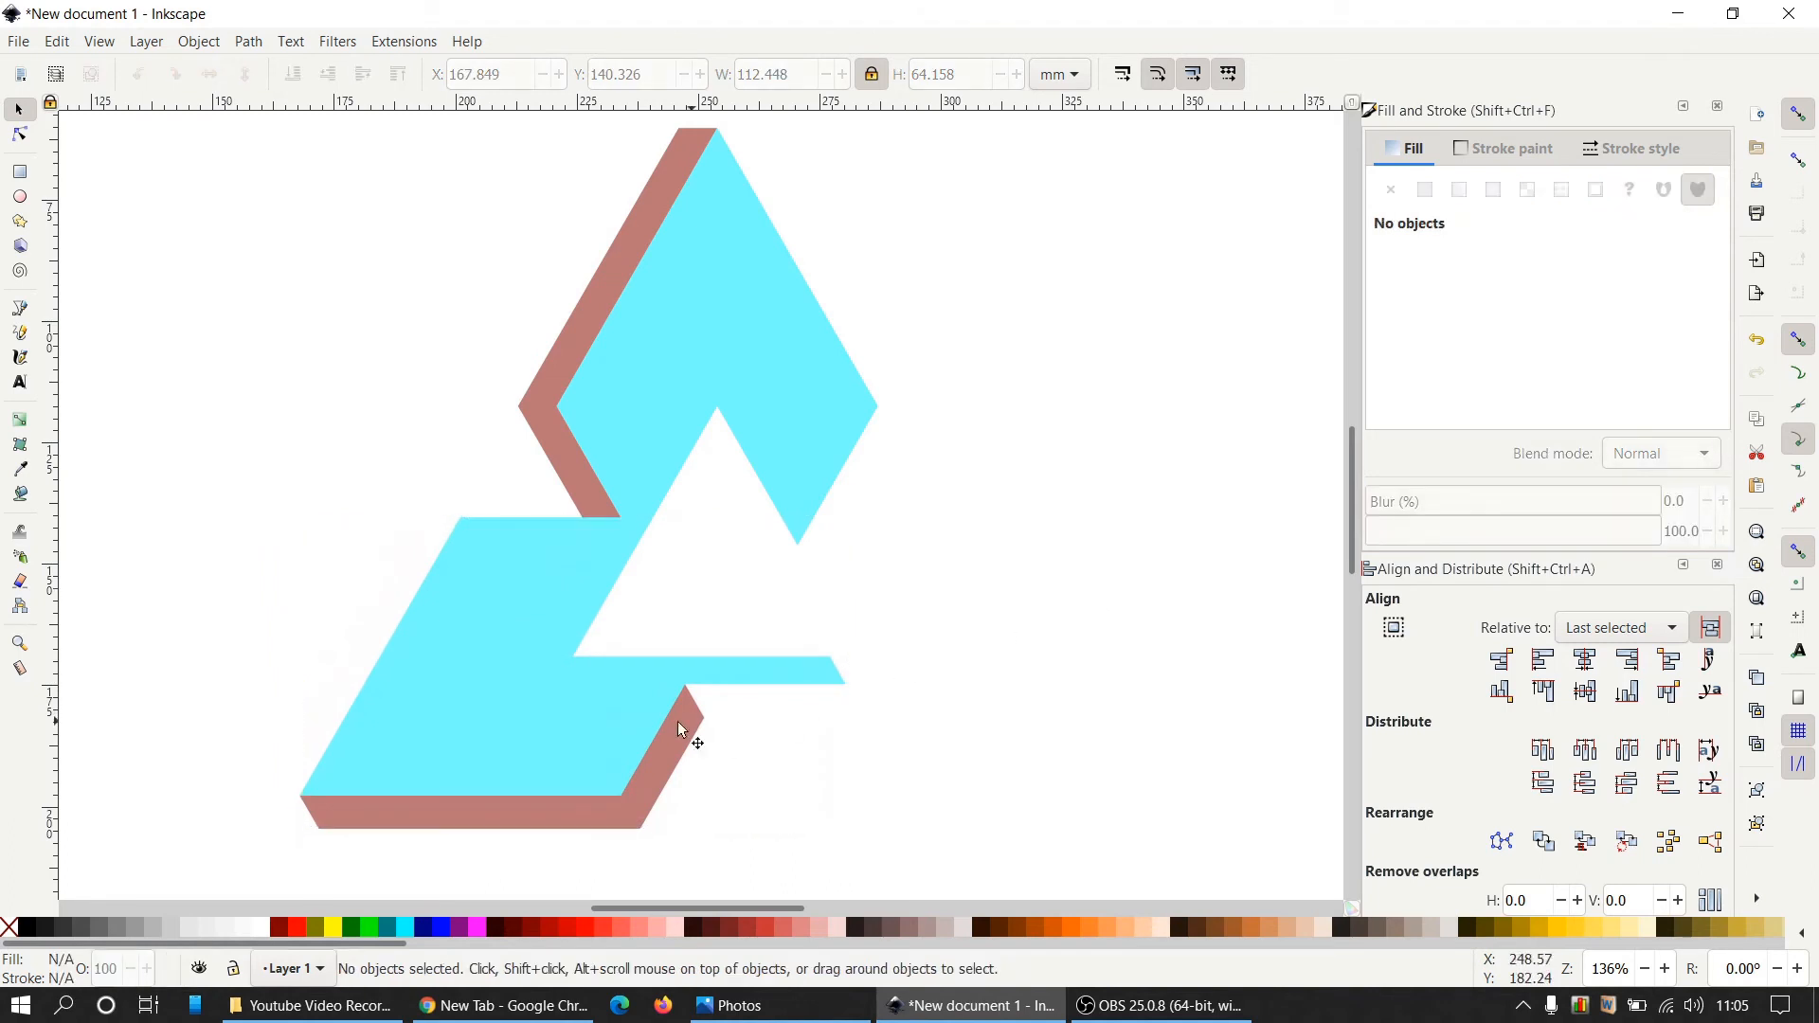
Ungroup the lower-left cyan and brown piece.
right_click(735, 289)
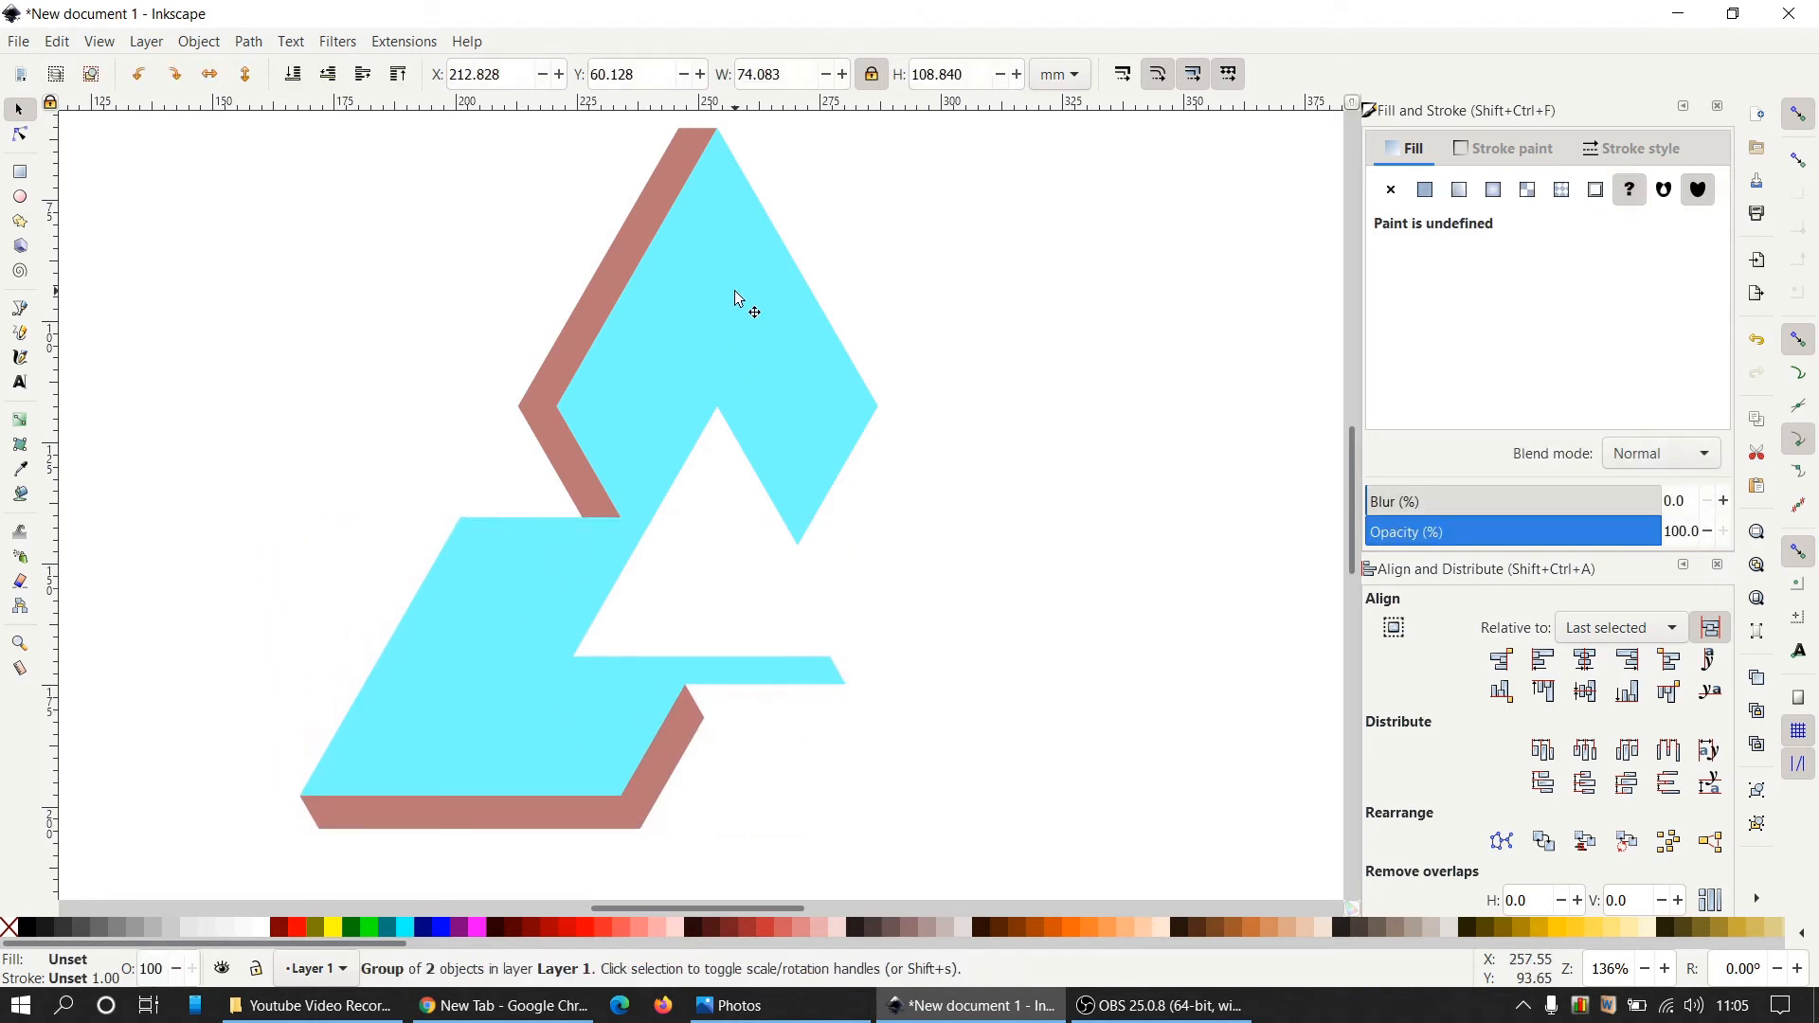
left_click(1080, 309)
left_click(494, 720)
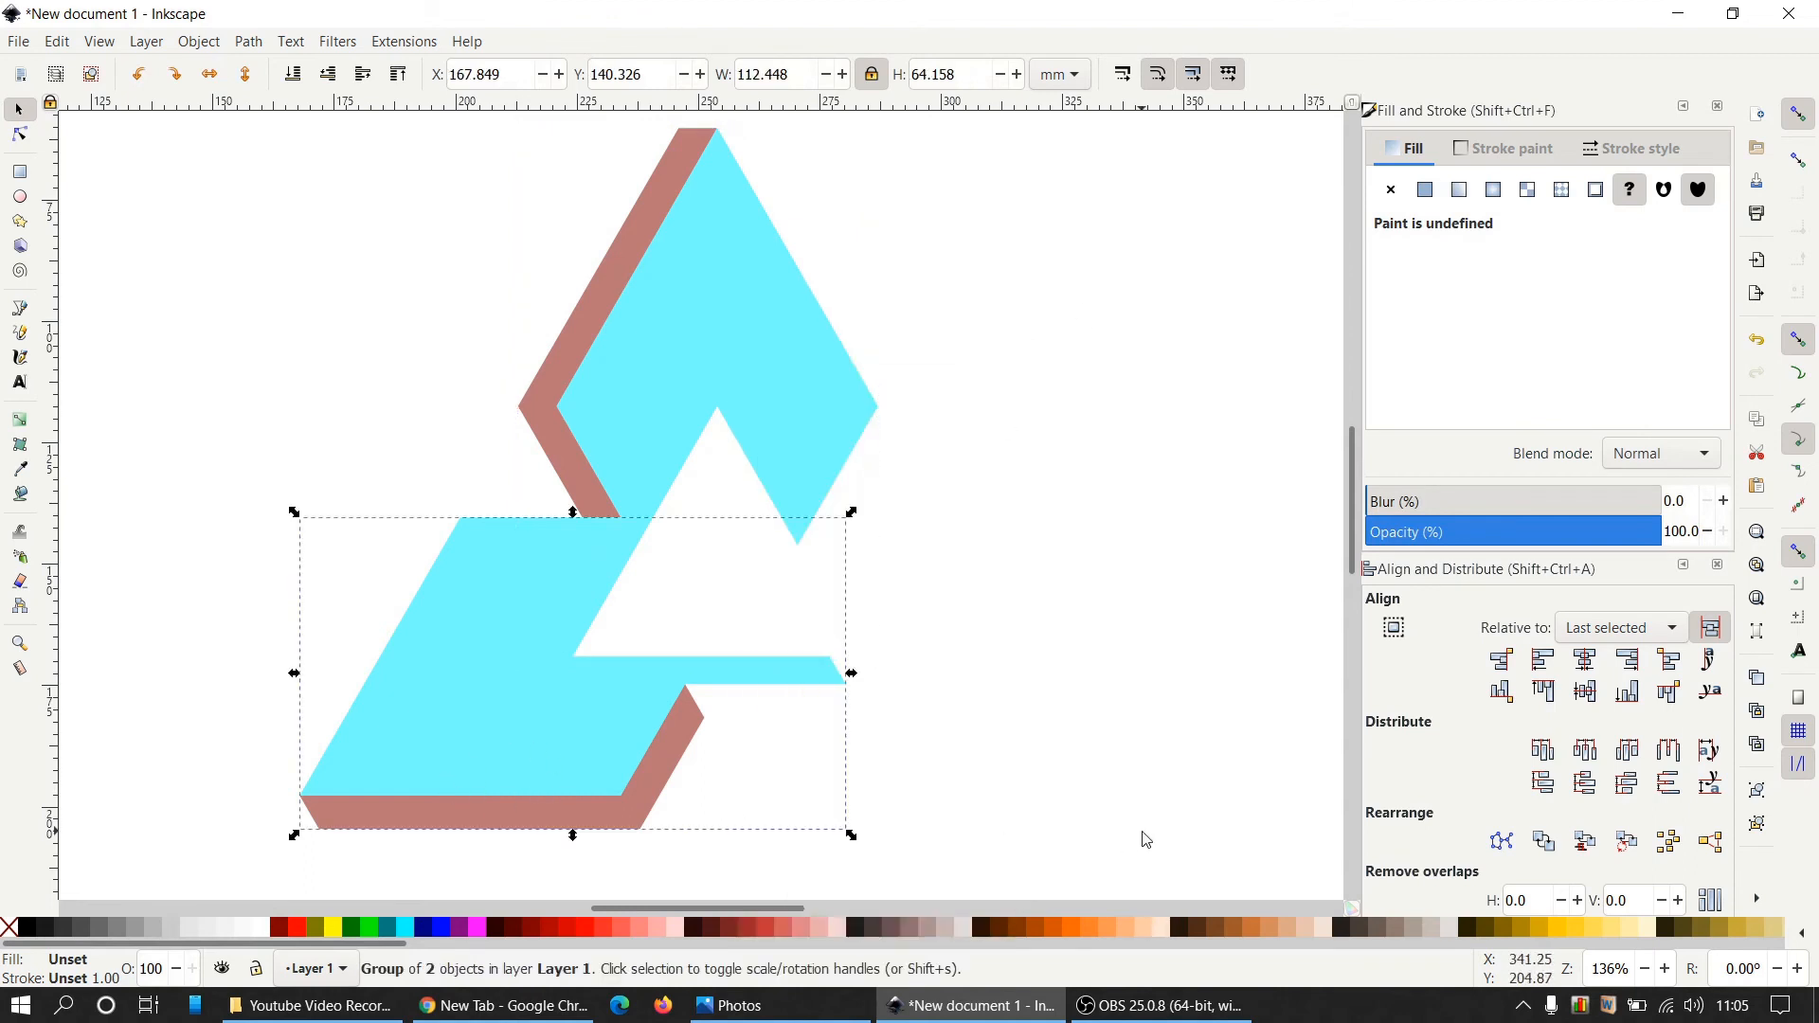
left_click(1760, 827)
left_click(1089, 633)
Duplicate the upper cyan and brown group and rotate the copy a third of a turn clockwise.
left_click(694, 354)
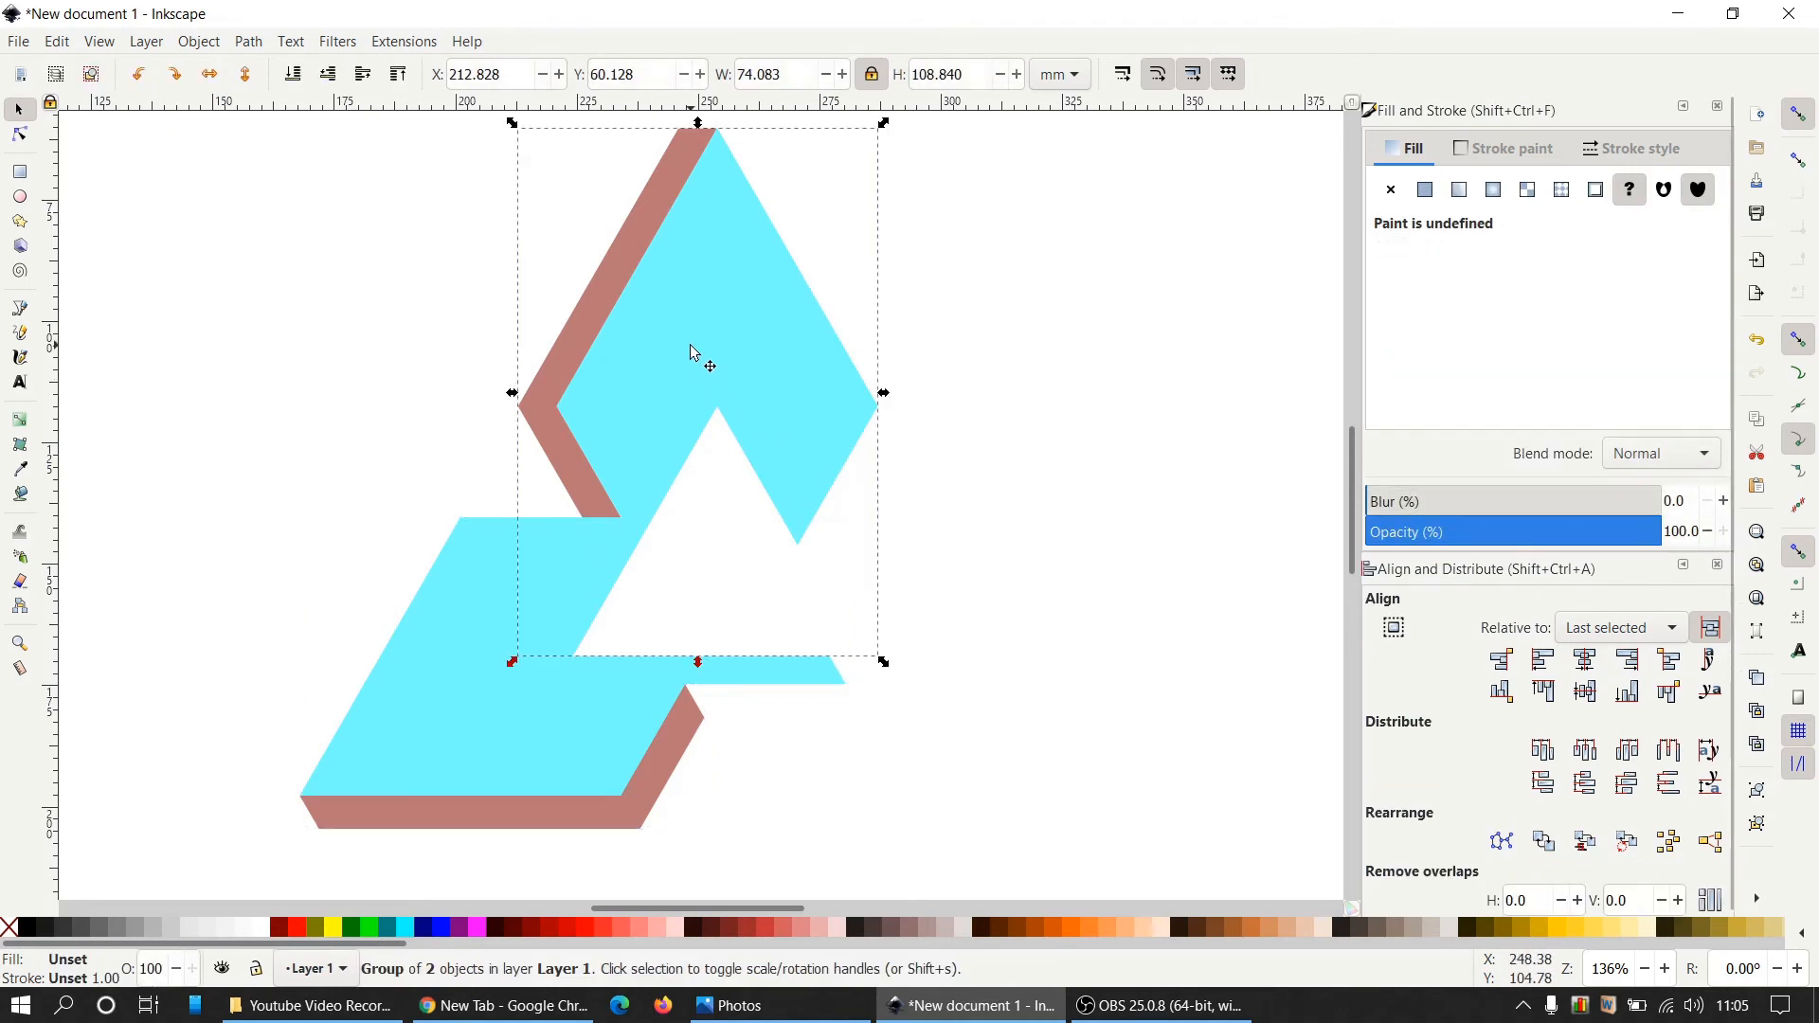
right_click(695, 333)
left_click(765, 474)
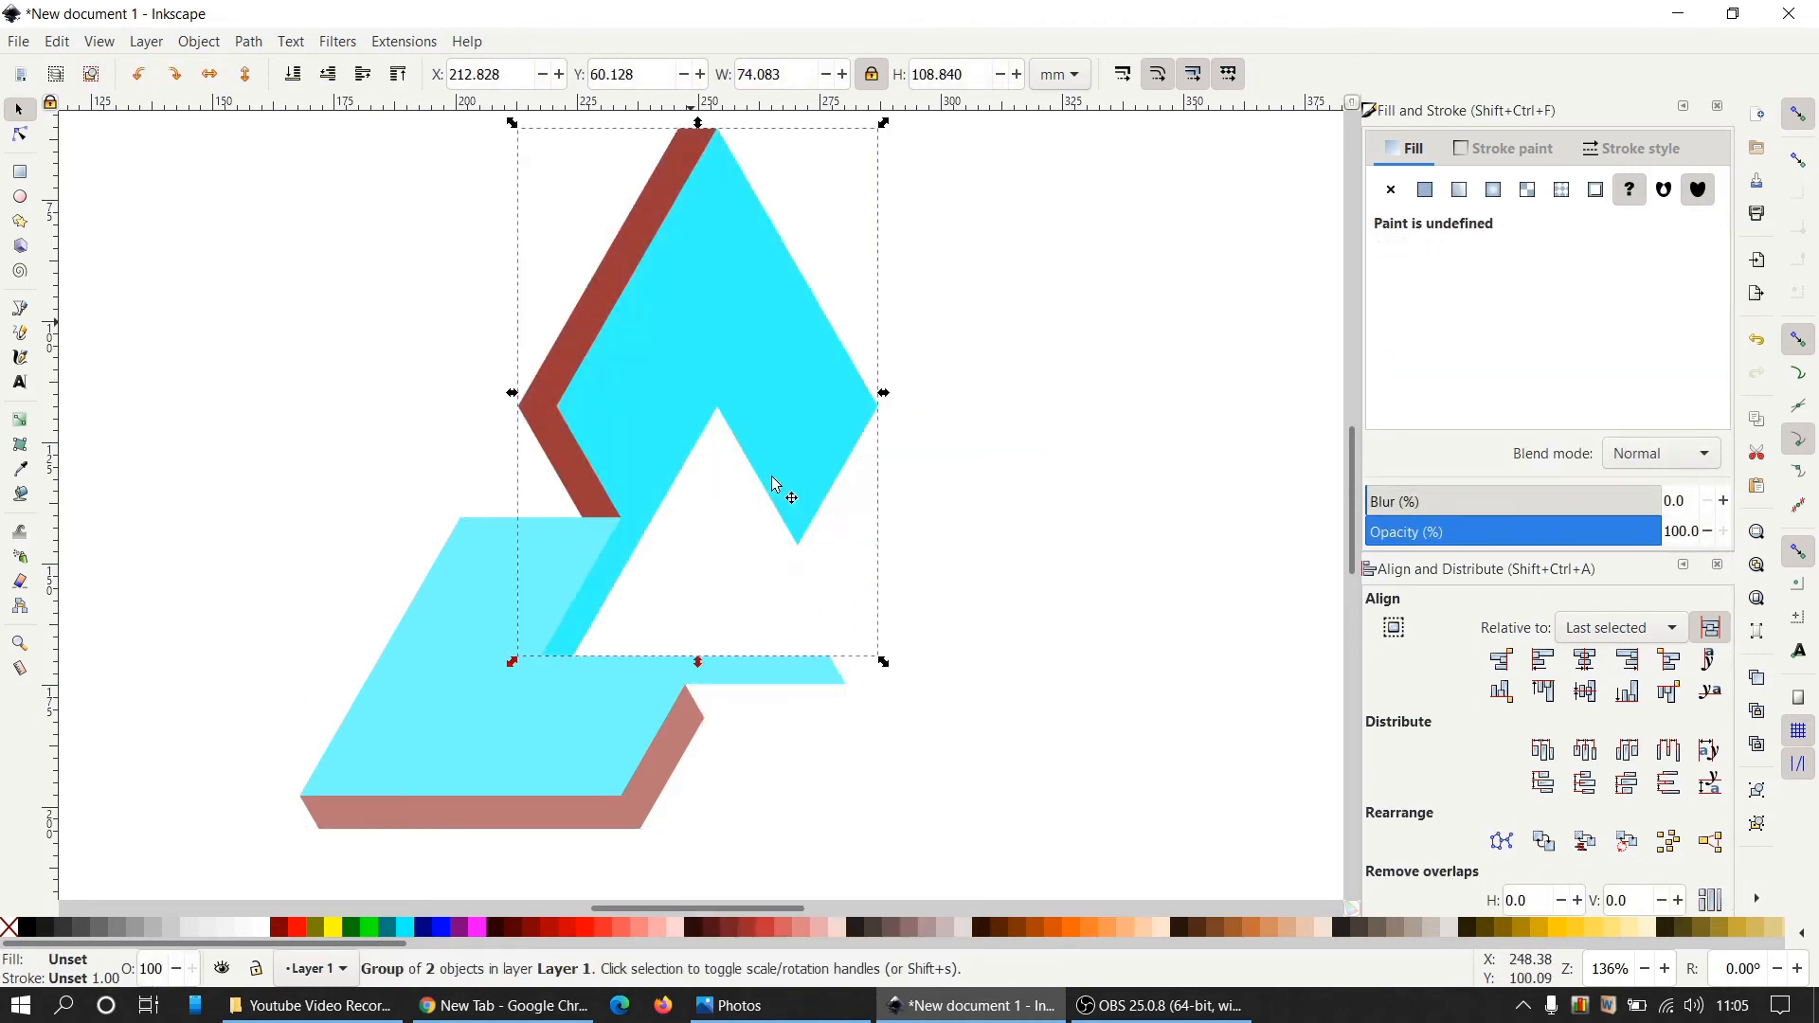
left_click(782, 297)
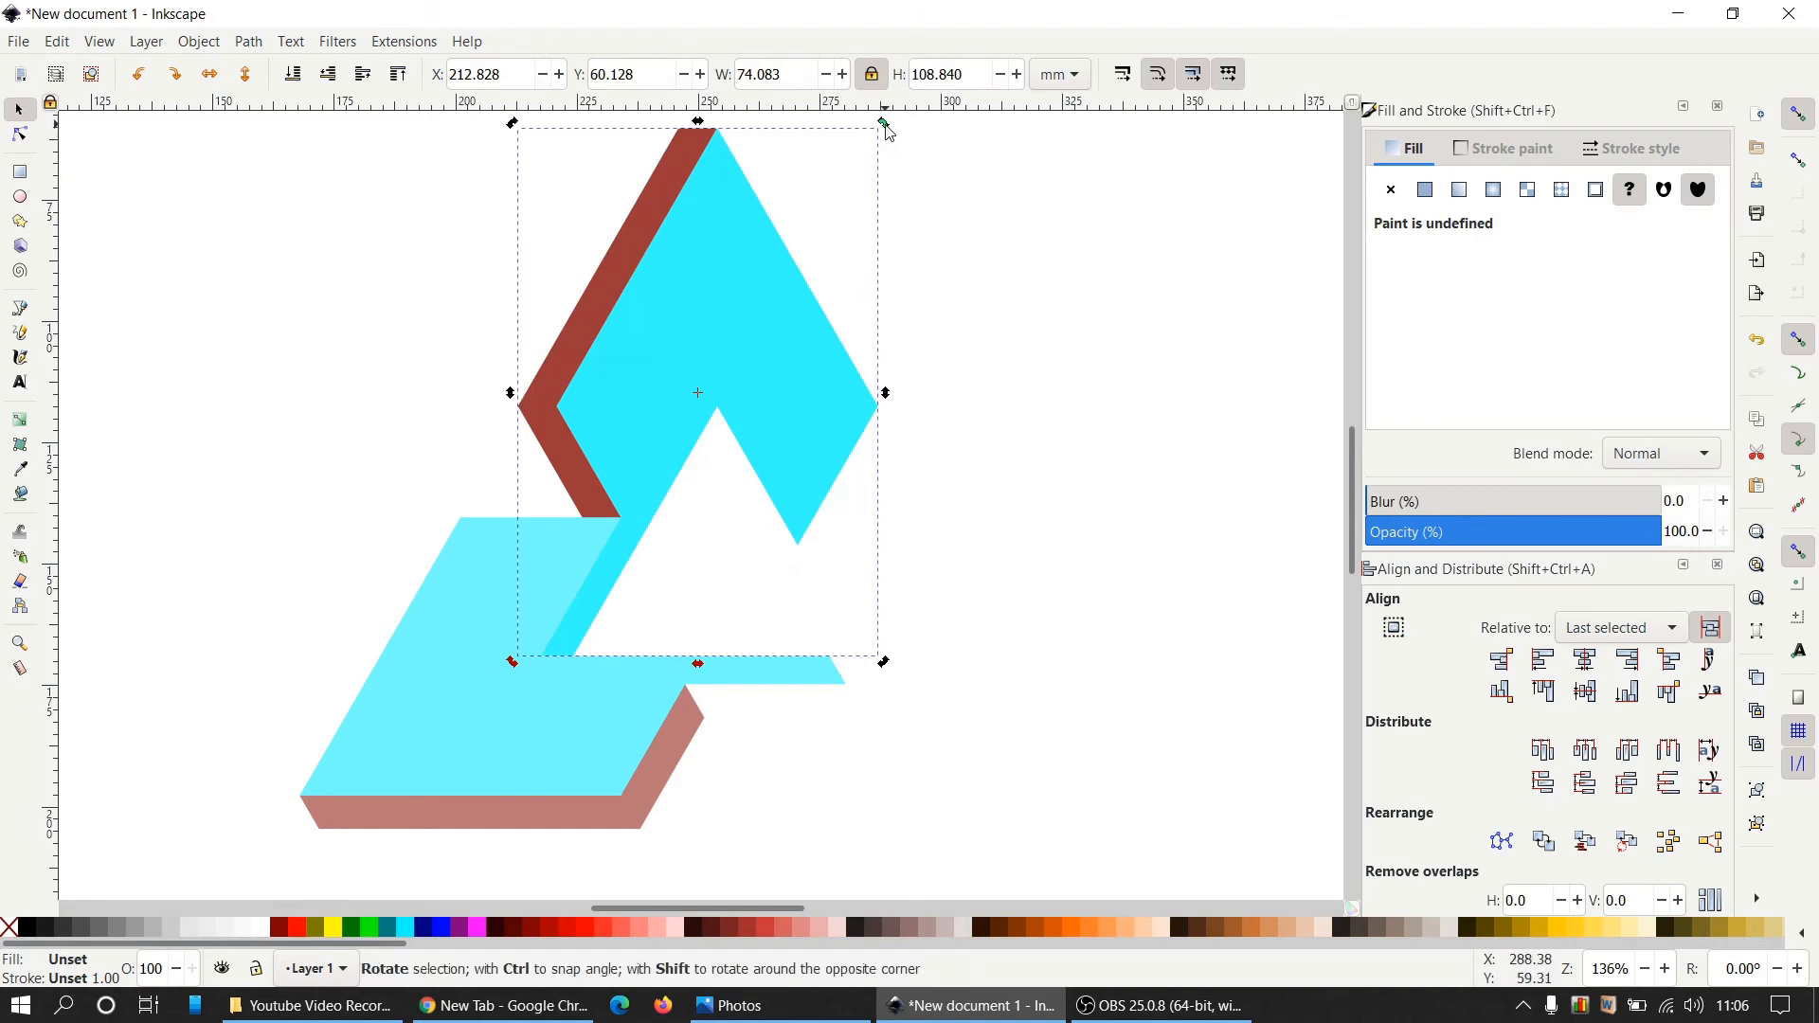
left_click_drag(886, 132, 816, 580)
Move the clockwise-rotated copy to the lower-right corner, snap it to the end of the lower-left piece's thin arm, and ungroup it.
left_click_drag(775, 315, 949, 615)
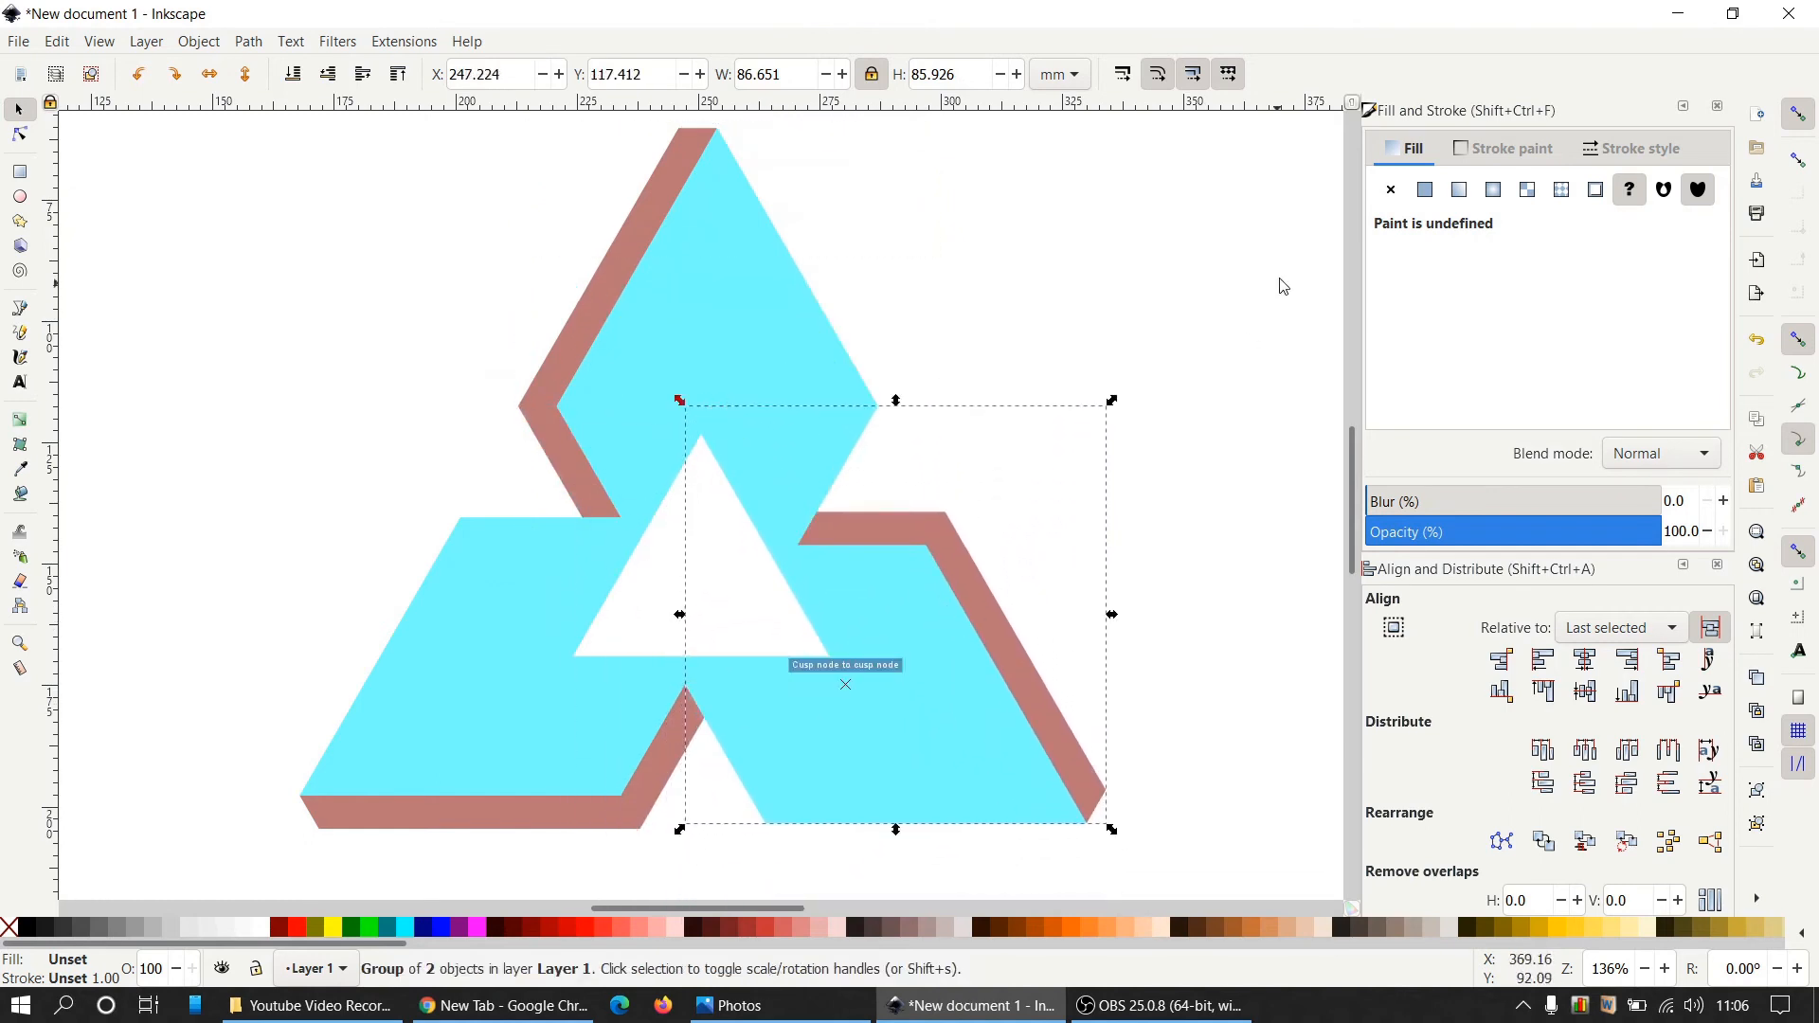
left_click(1228, 287)
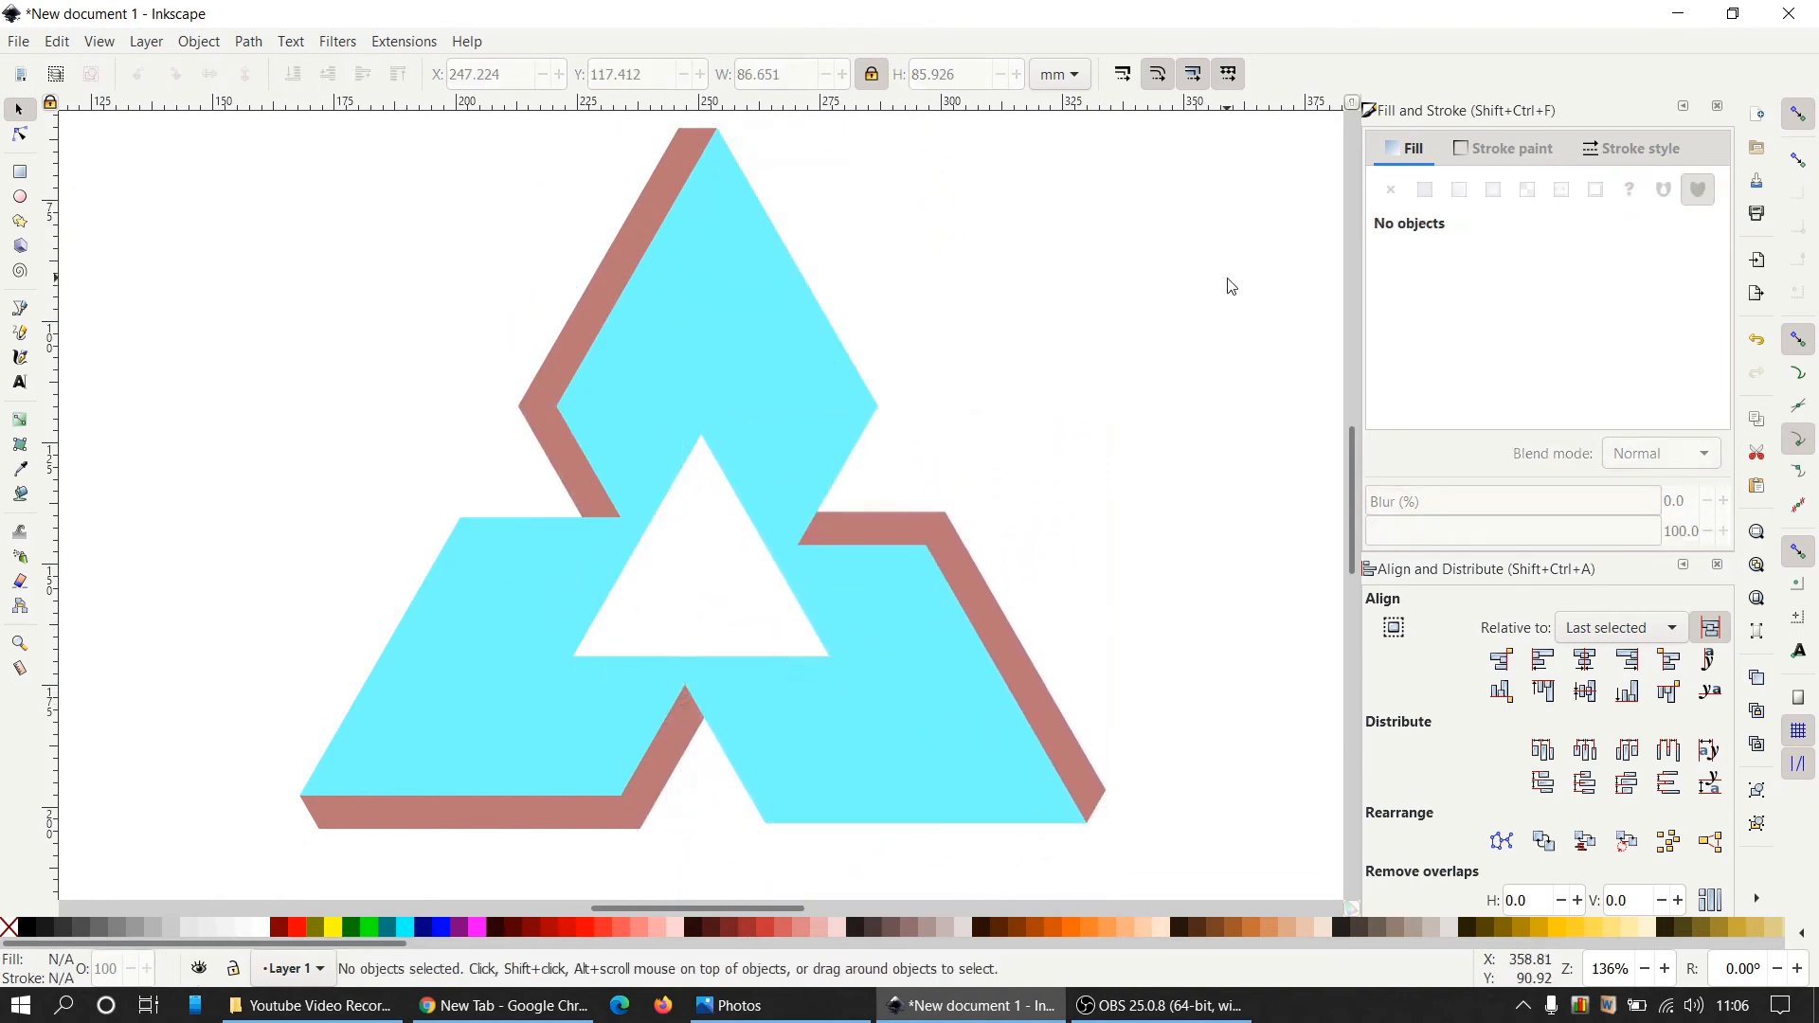
left_click(982, 698)
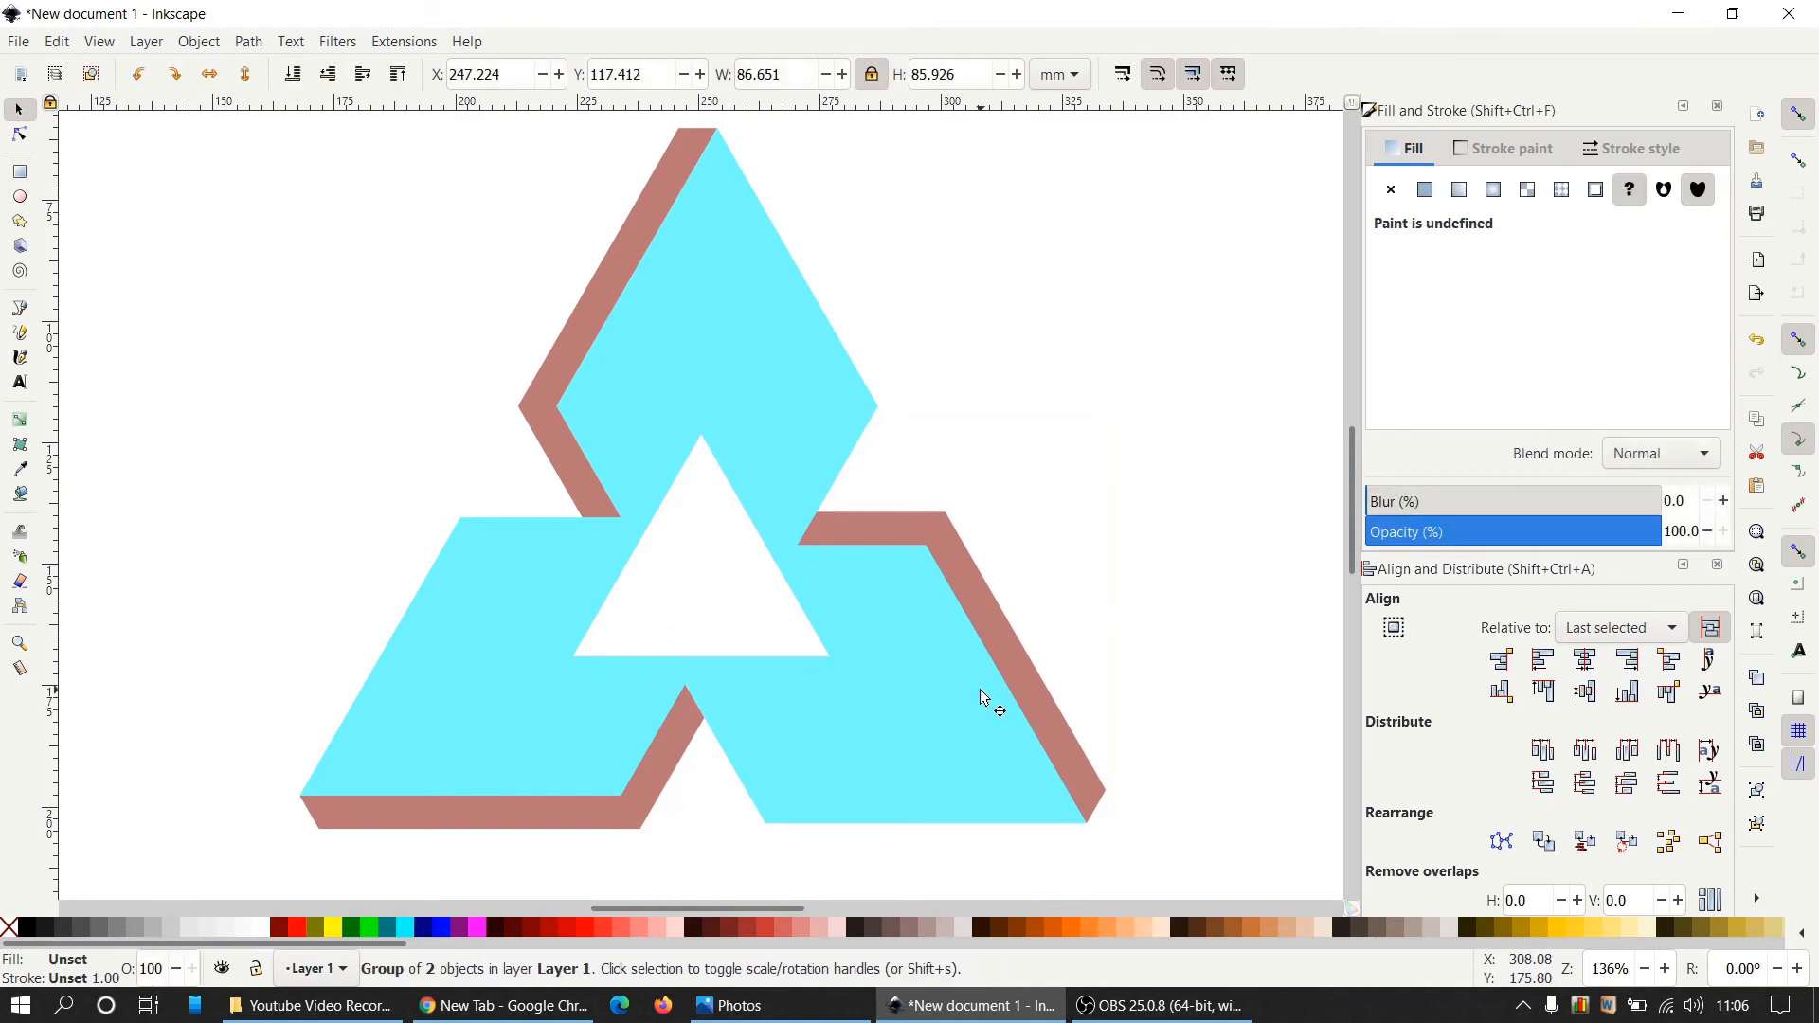
left_click(1758, 824)
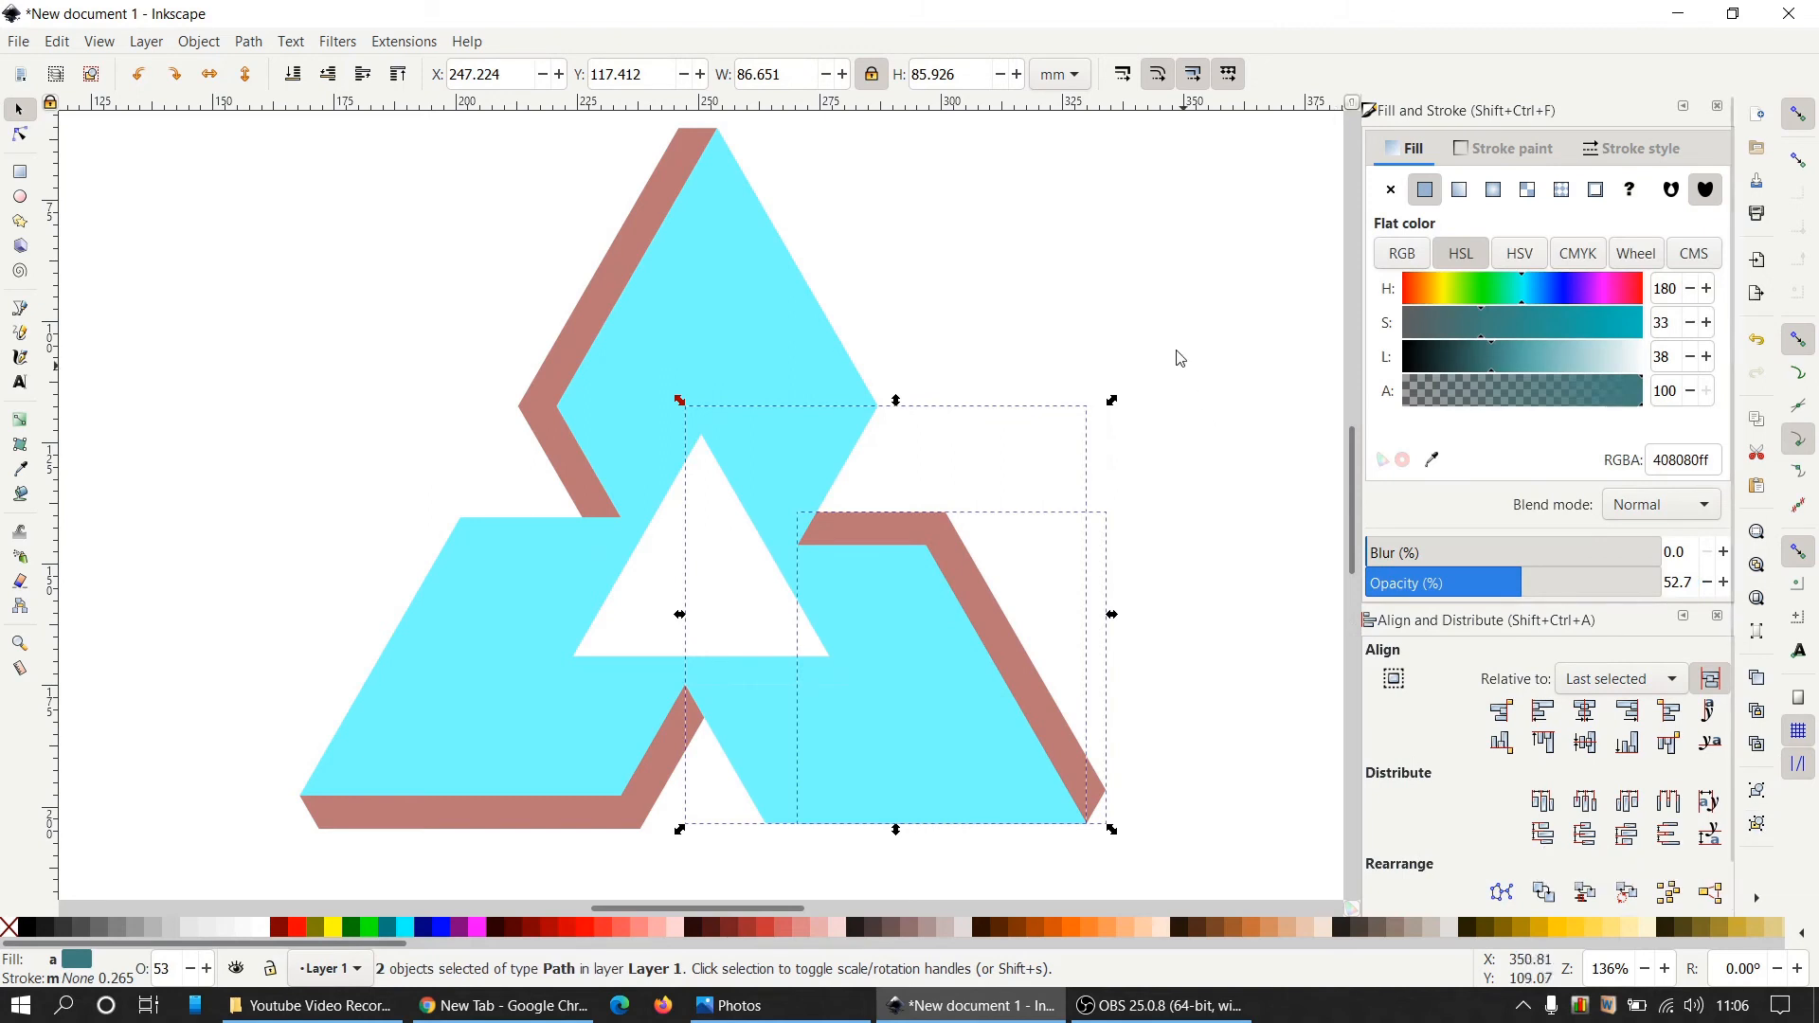
Ungroup the upper cyan and brown piece of the triangle.
left_click(723, 305)
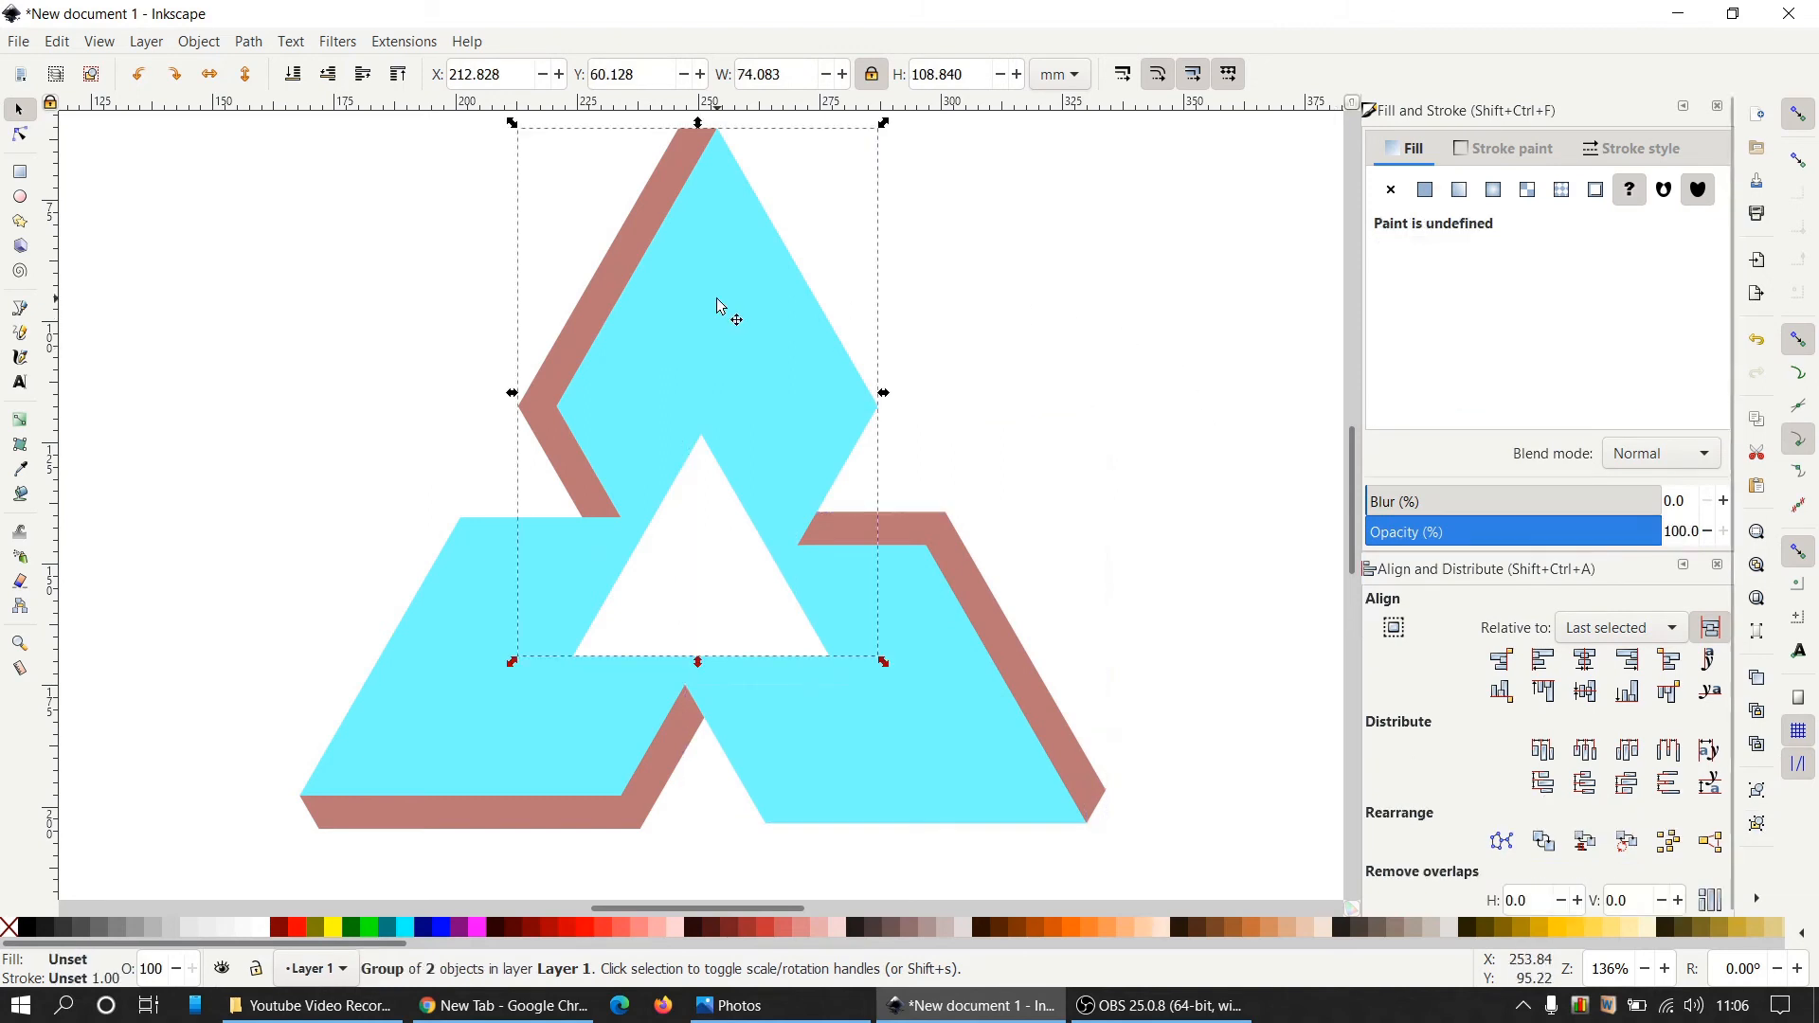
left_click(1758, 825)
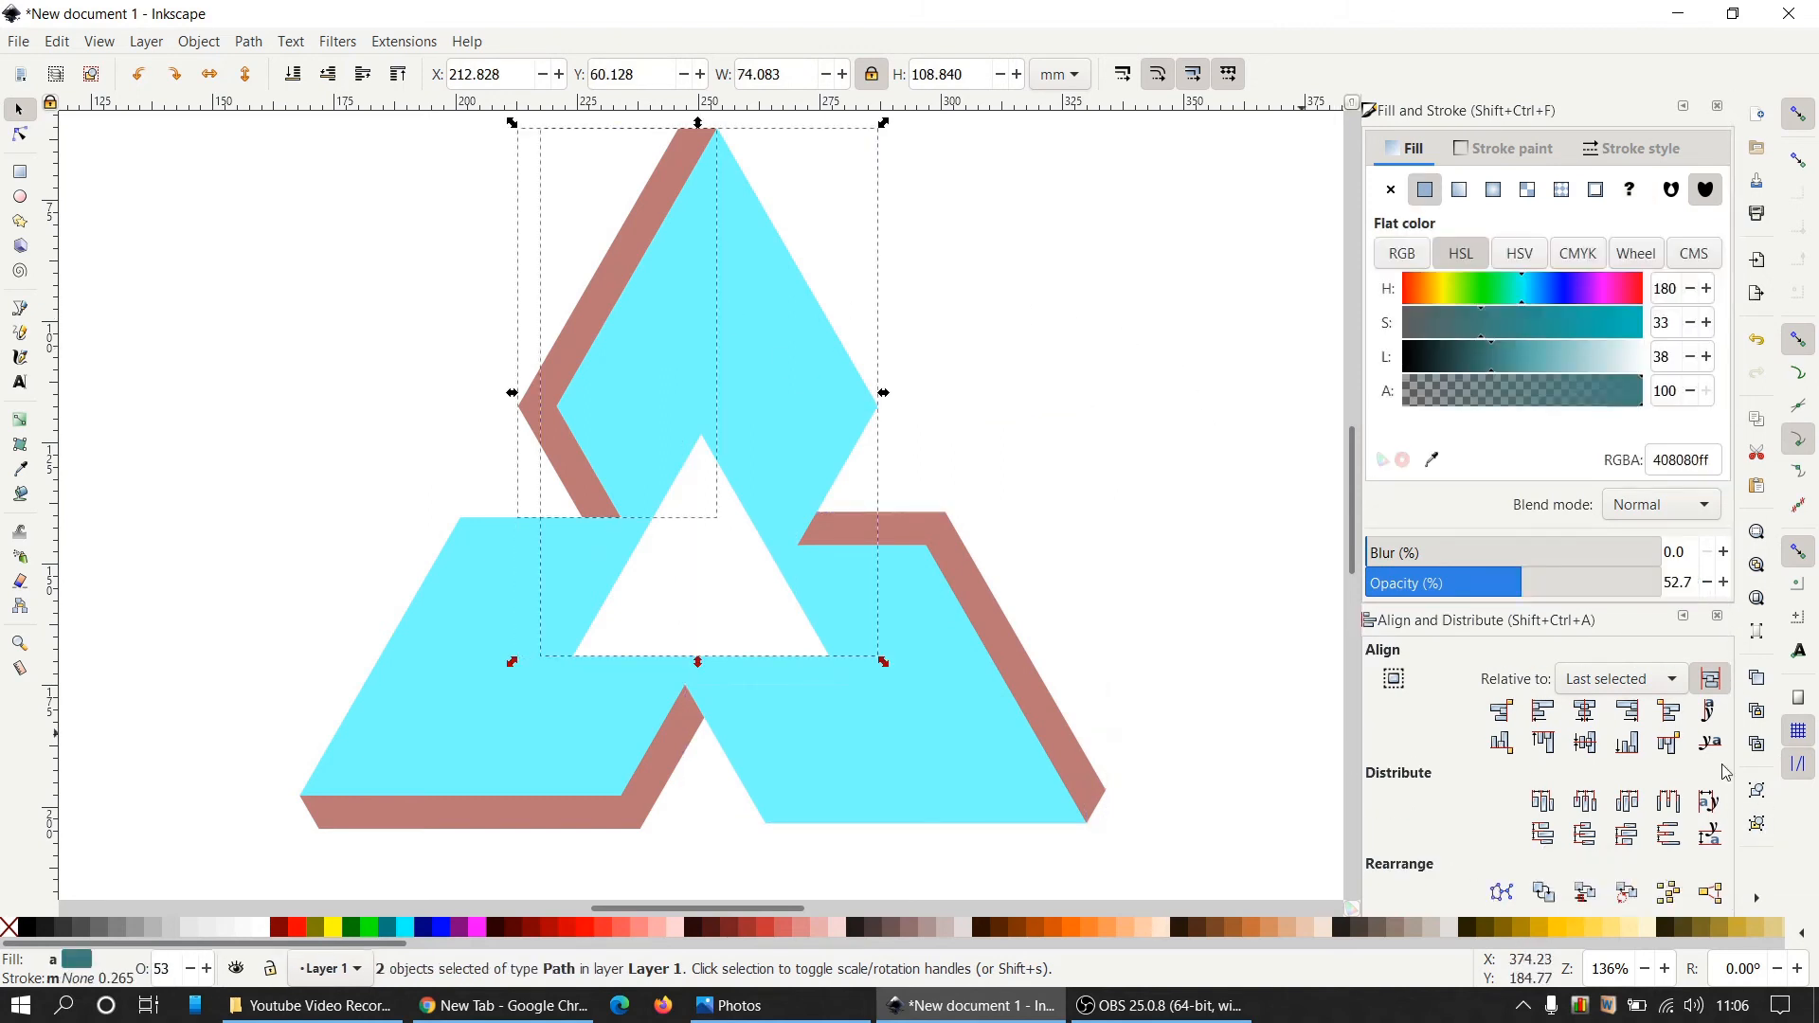
left_click(1063, 900)
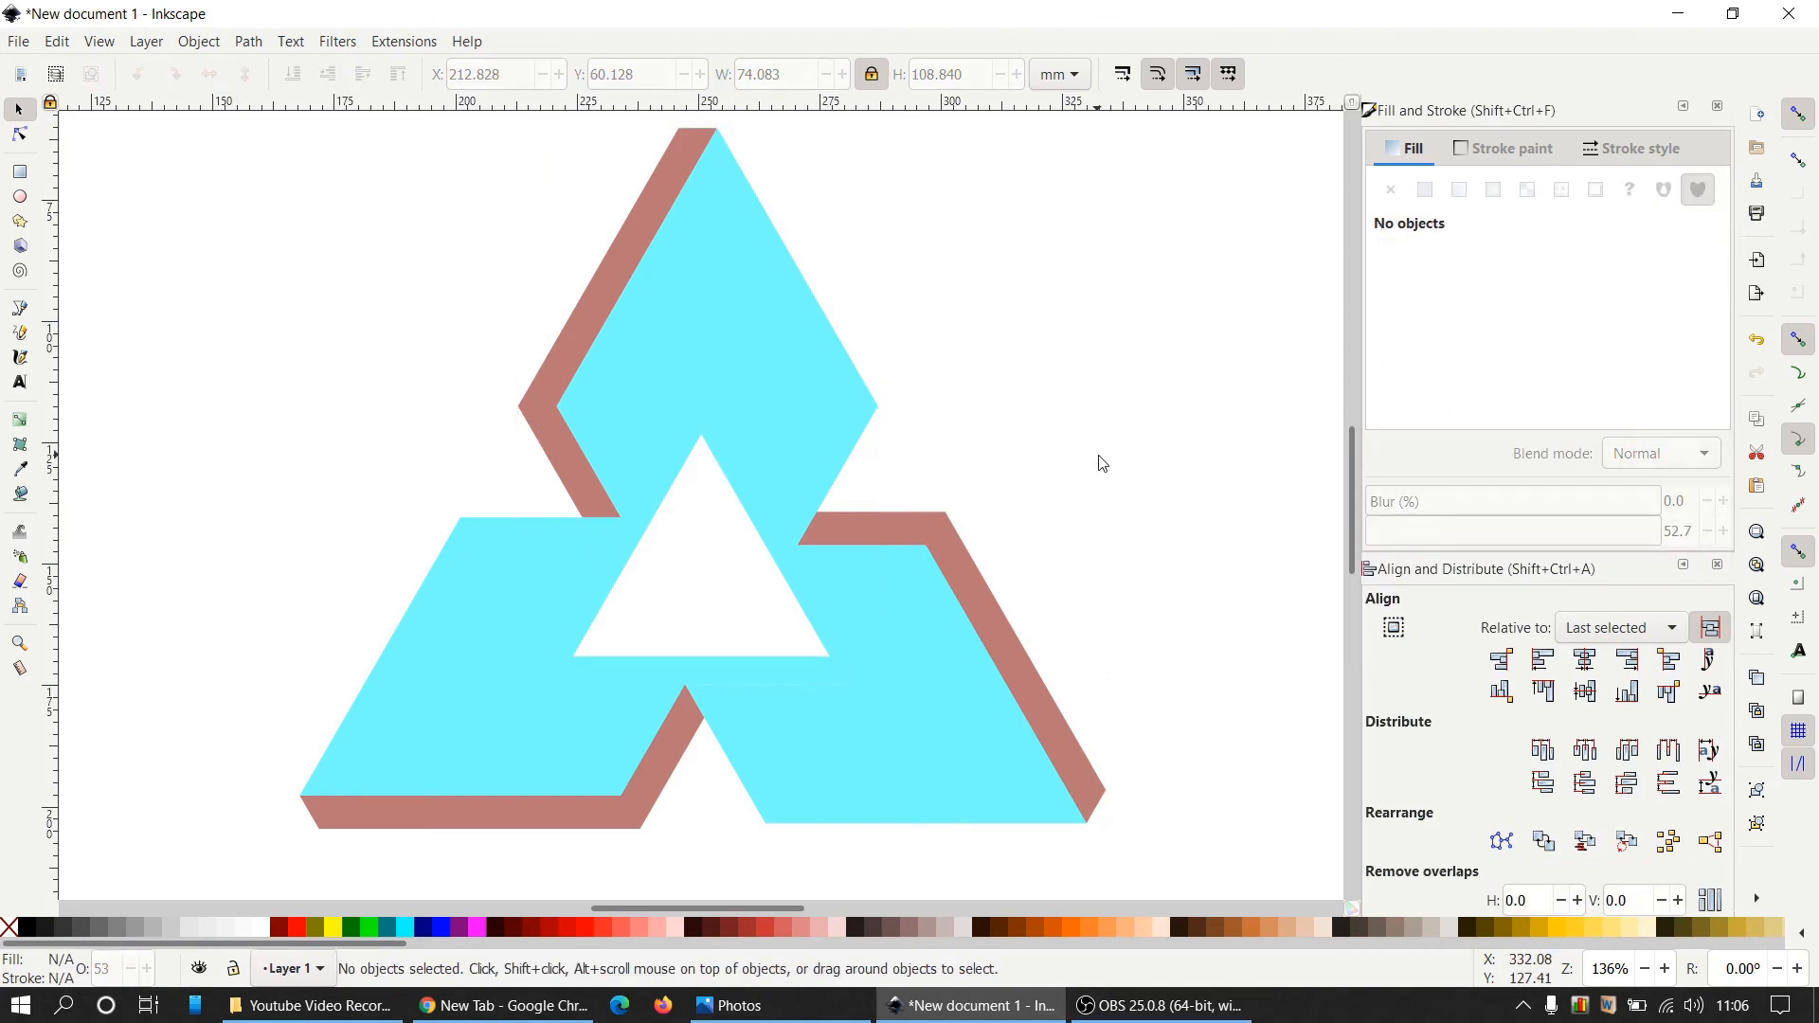
Check the reference triangle's colours in Photos, and draw a red ellipse about 21 by 23 mm beside the triangle's upper piece in Inkscape.
scroll(1098, 462, "down", 1)
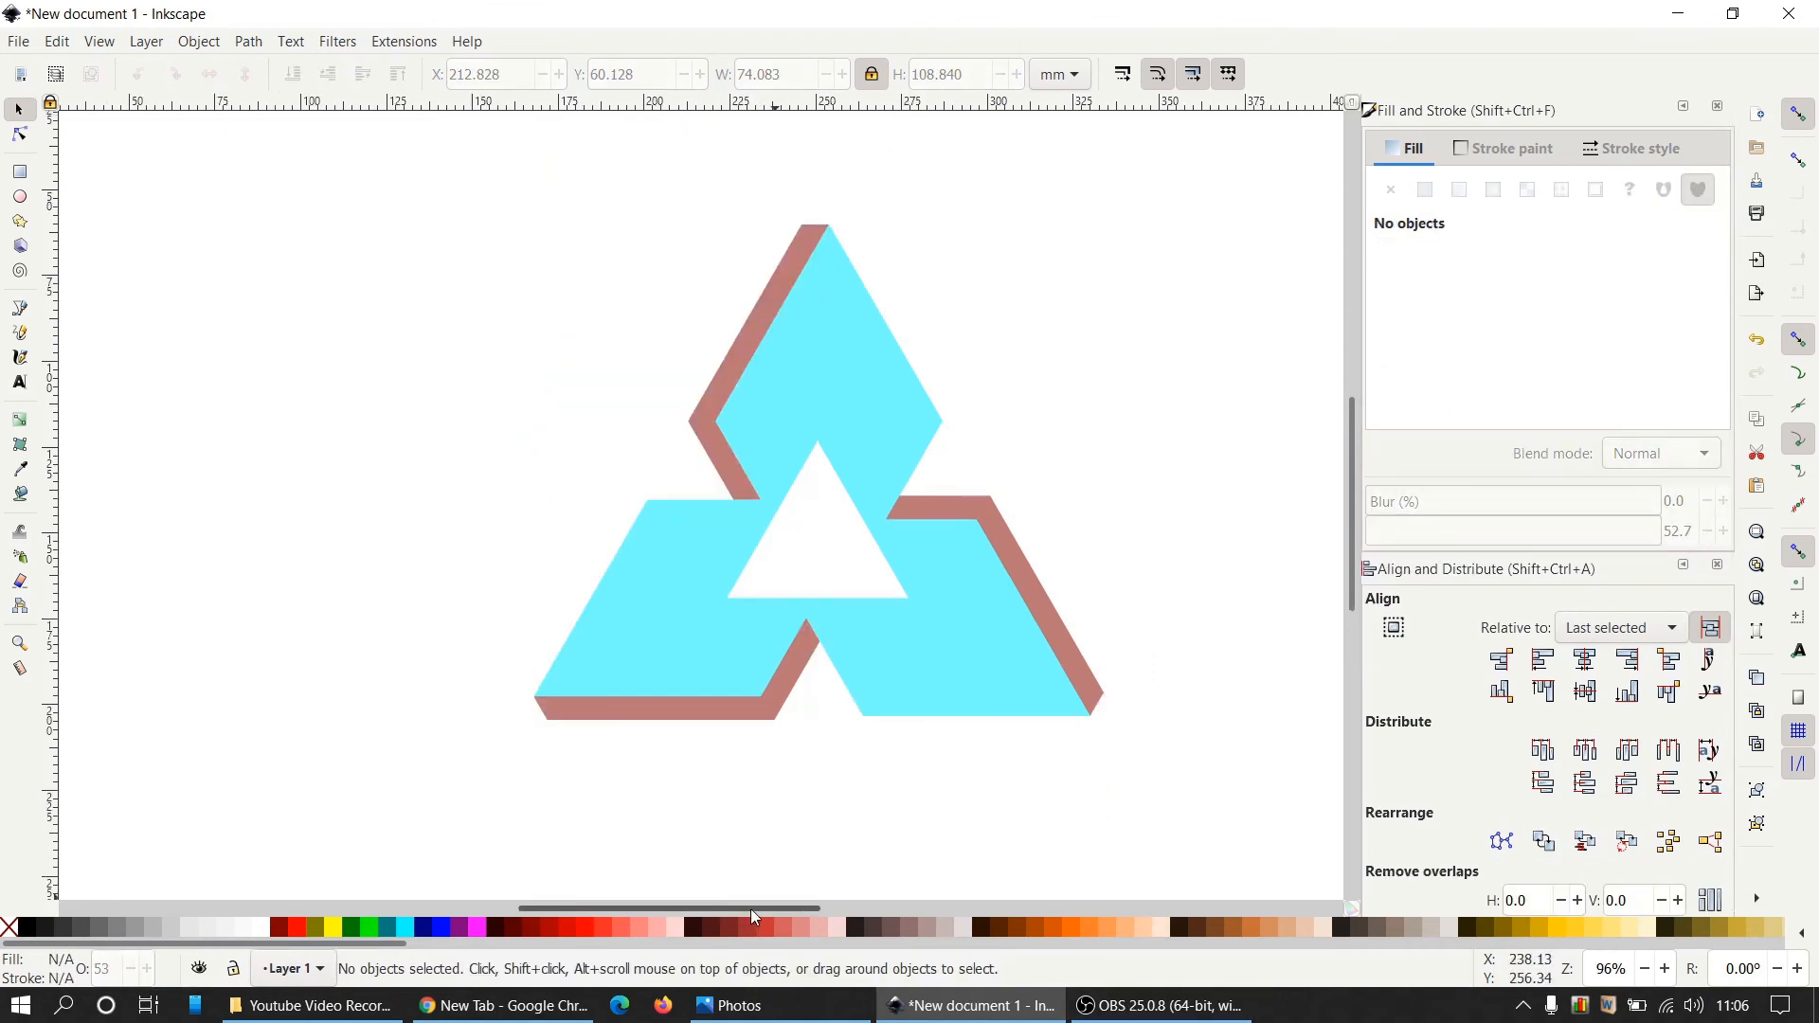
left_click_drag(750, 907, 783, 906)
left_click(803, 1011)
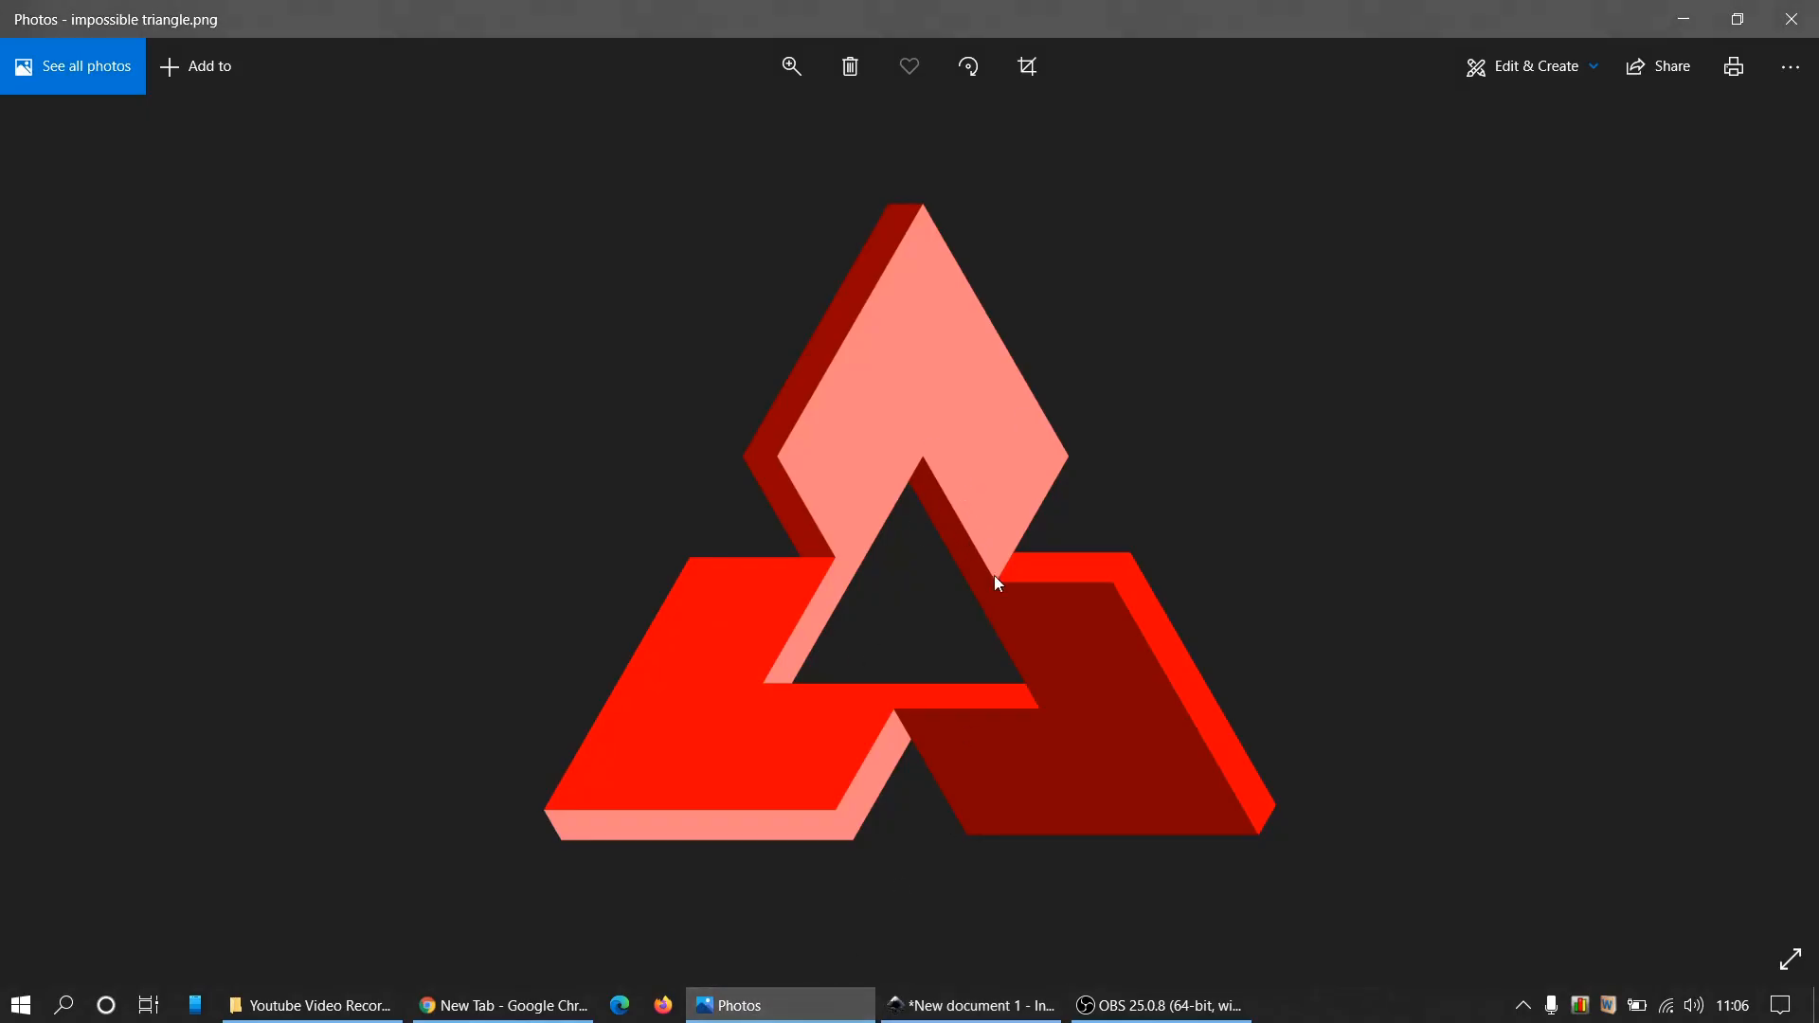
left_click(975, 1014)
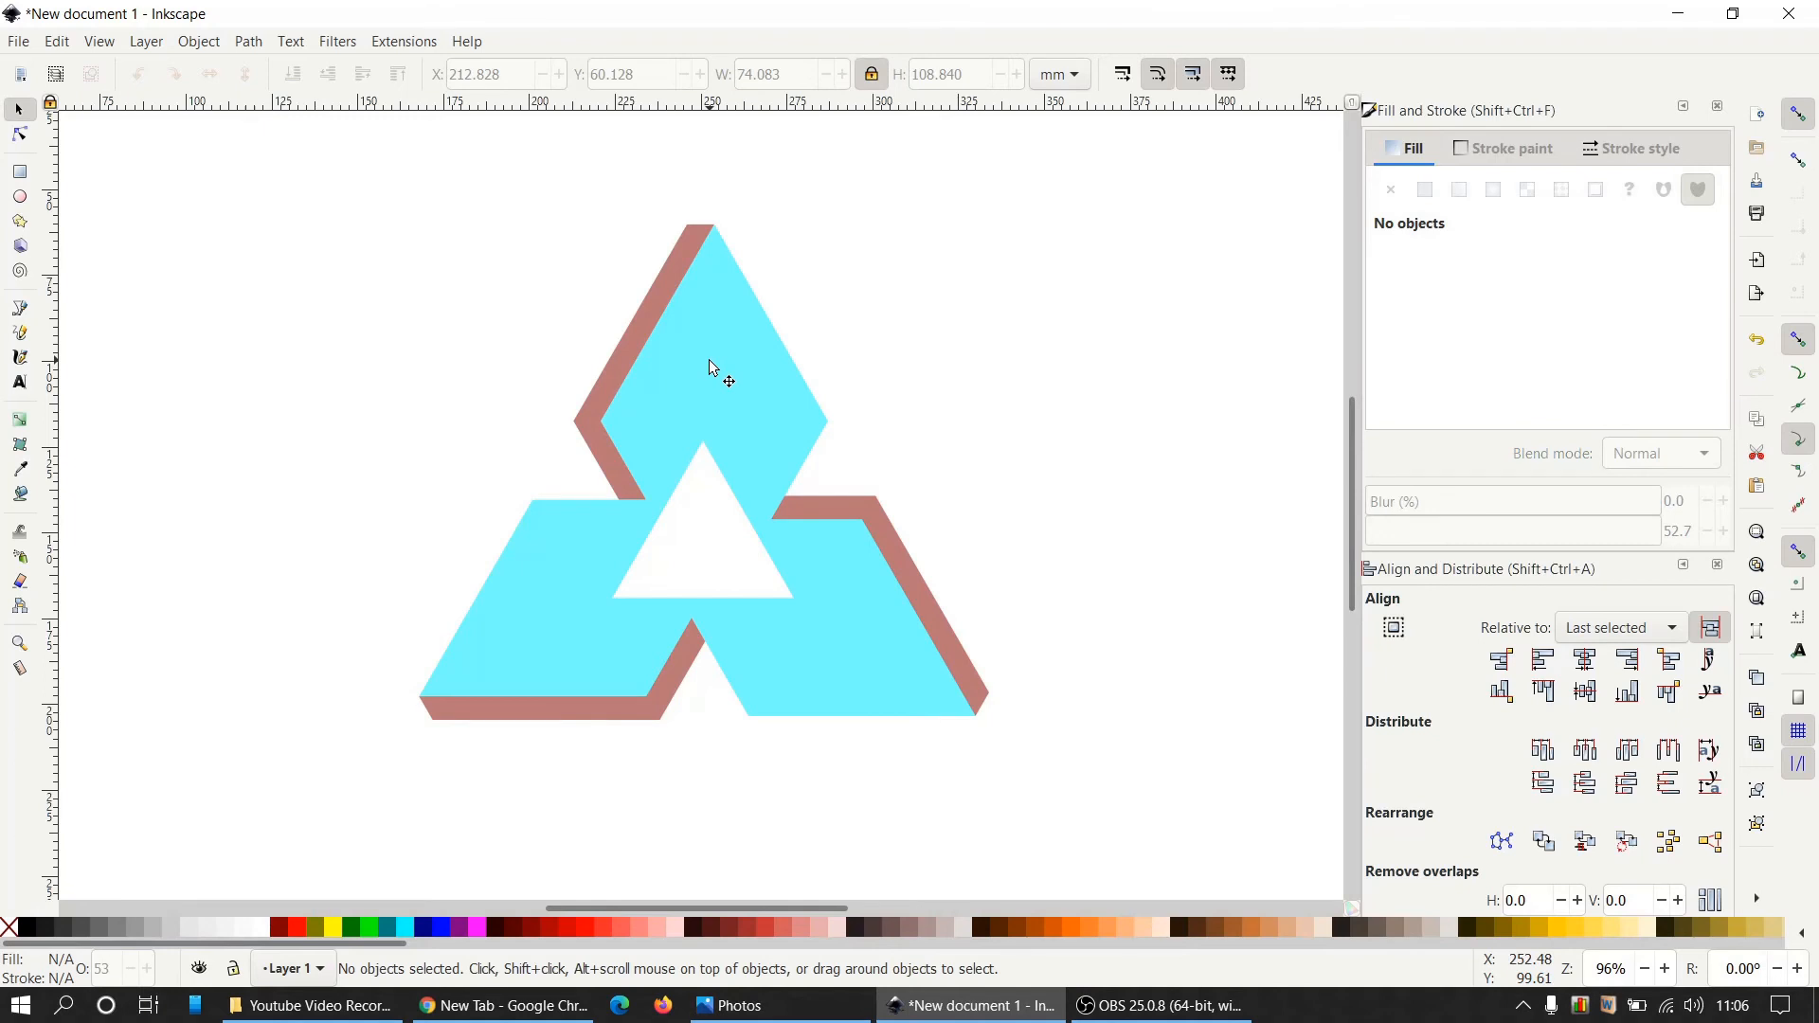
left_click(21, 199)
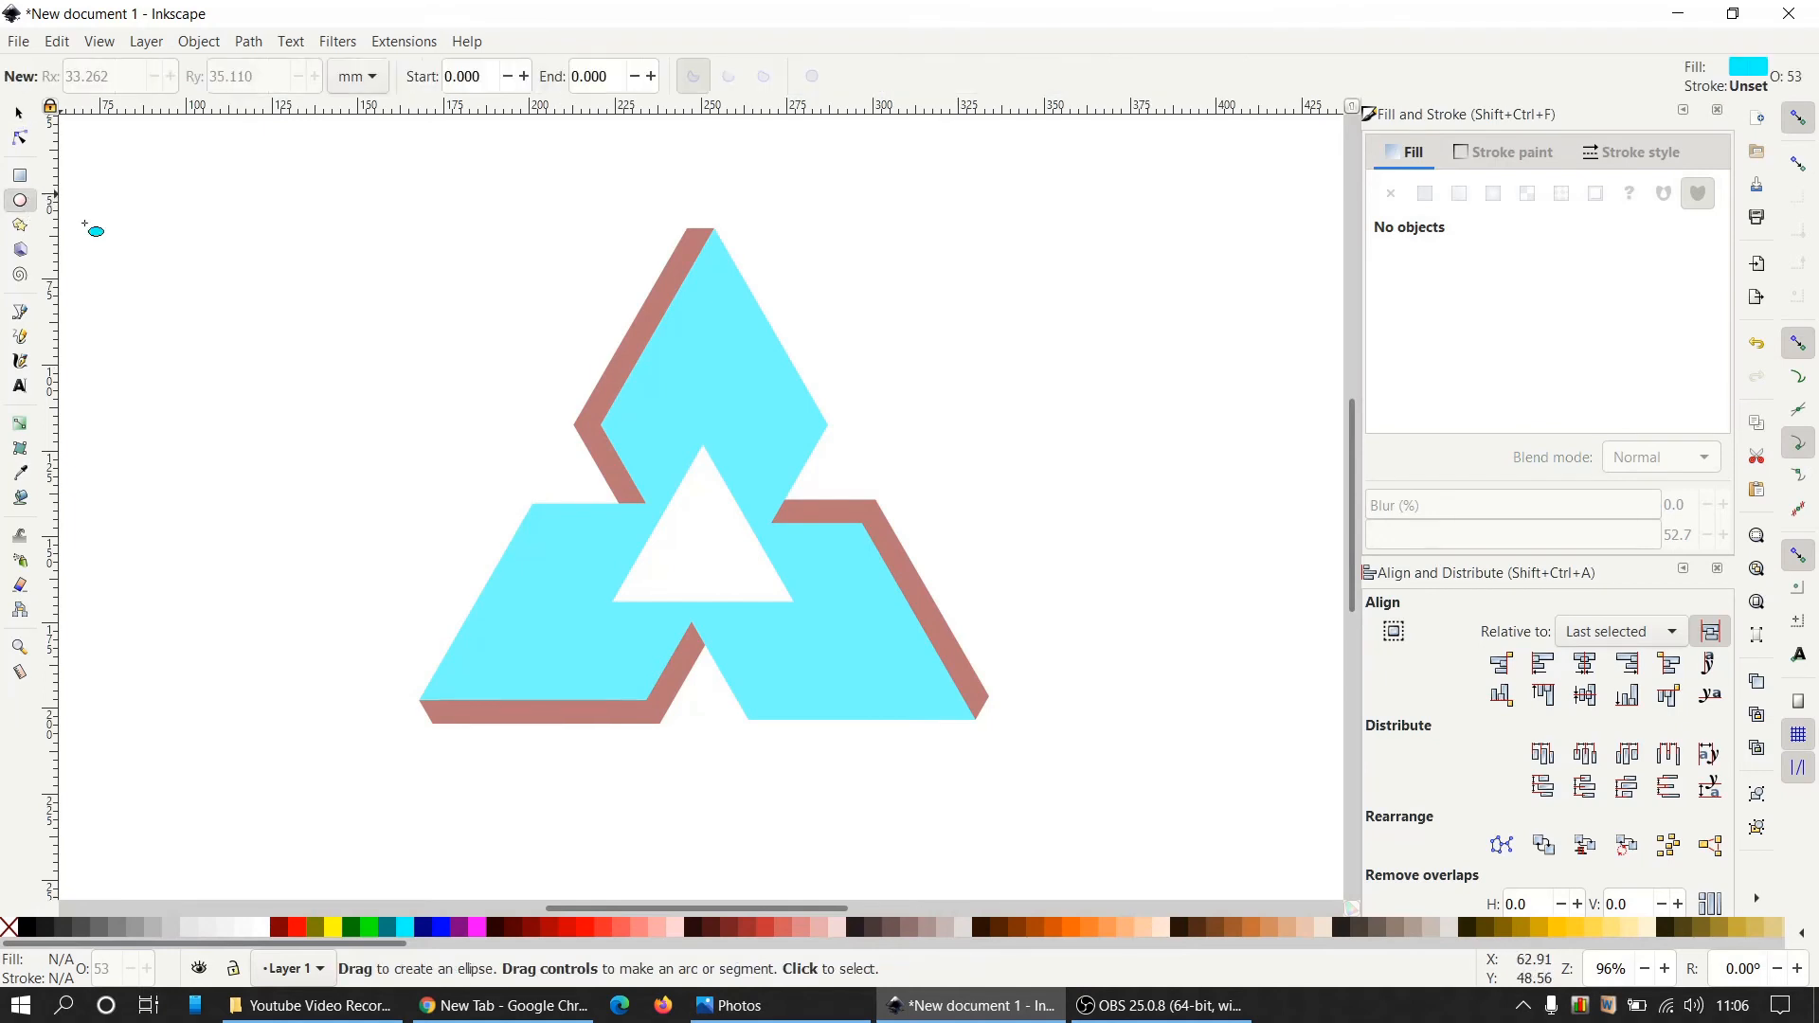
left_click_drag(957, 221, 1034, 299)
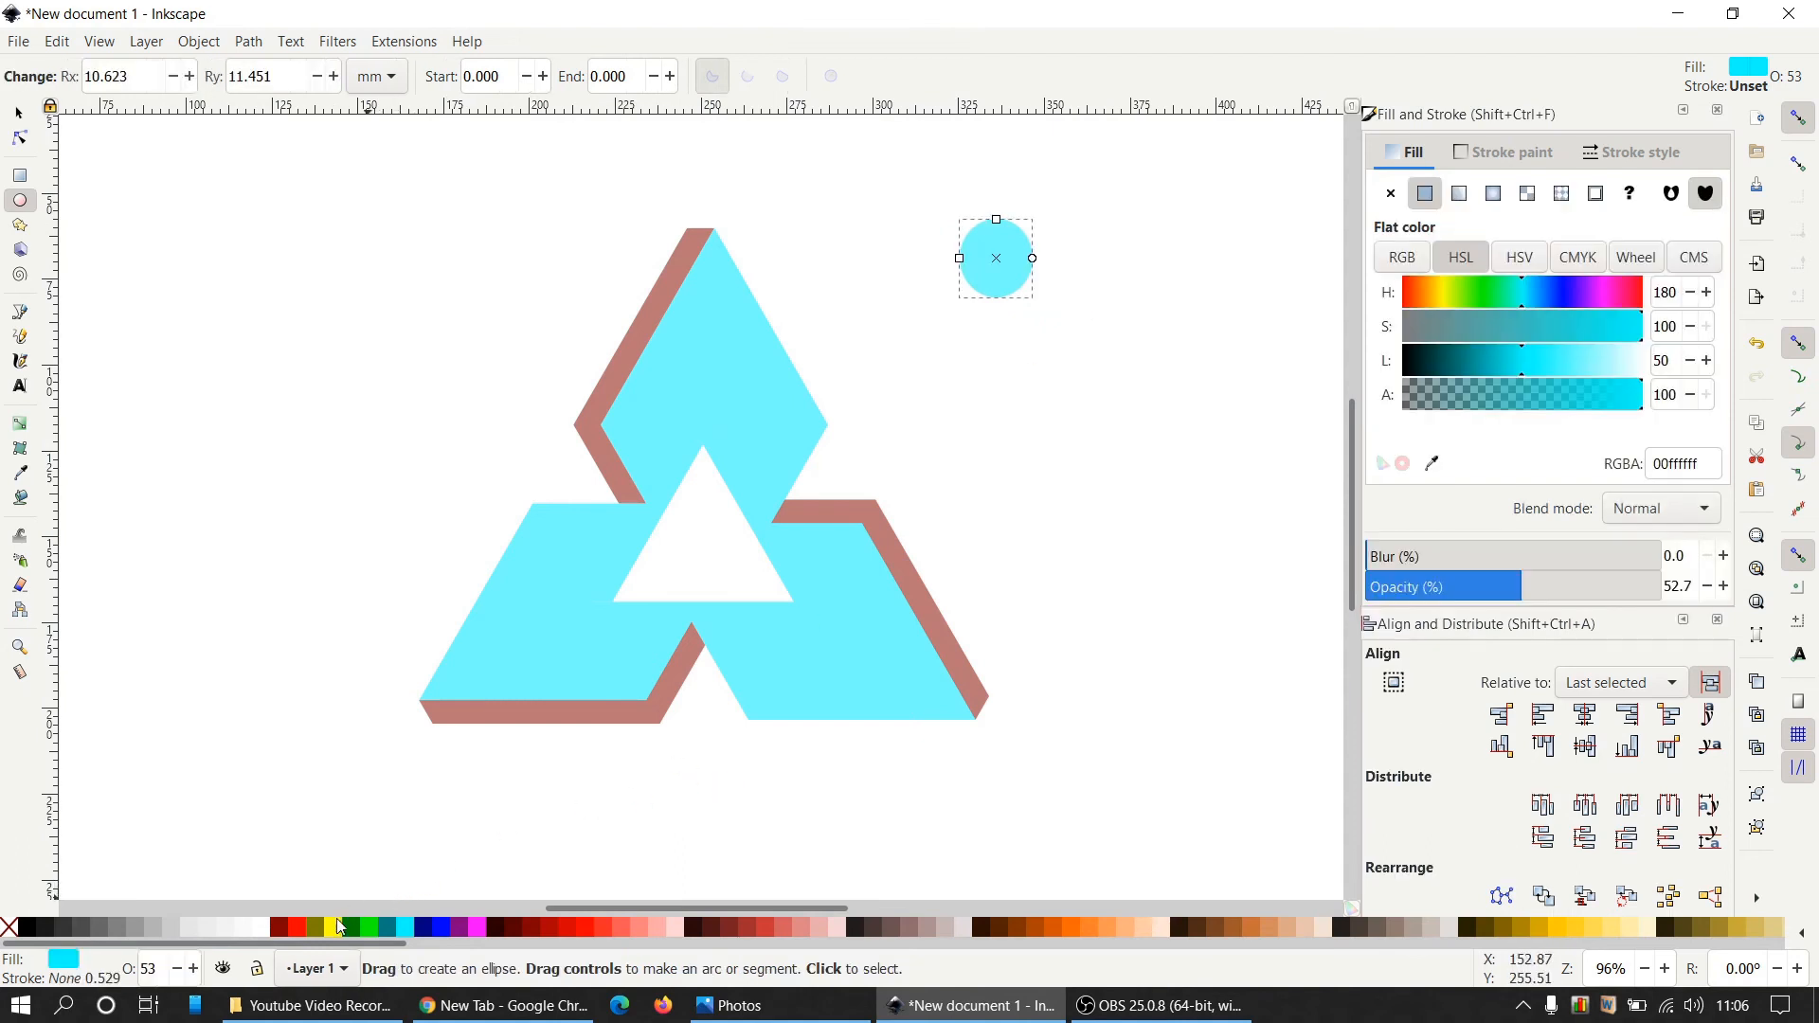
left_click(298, 934)
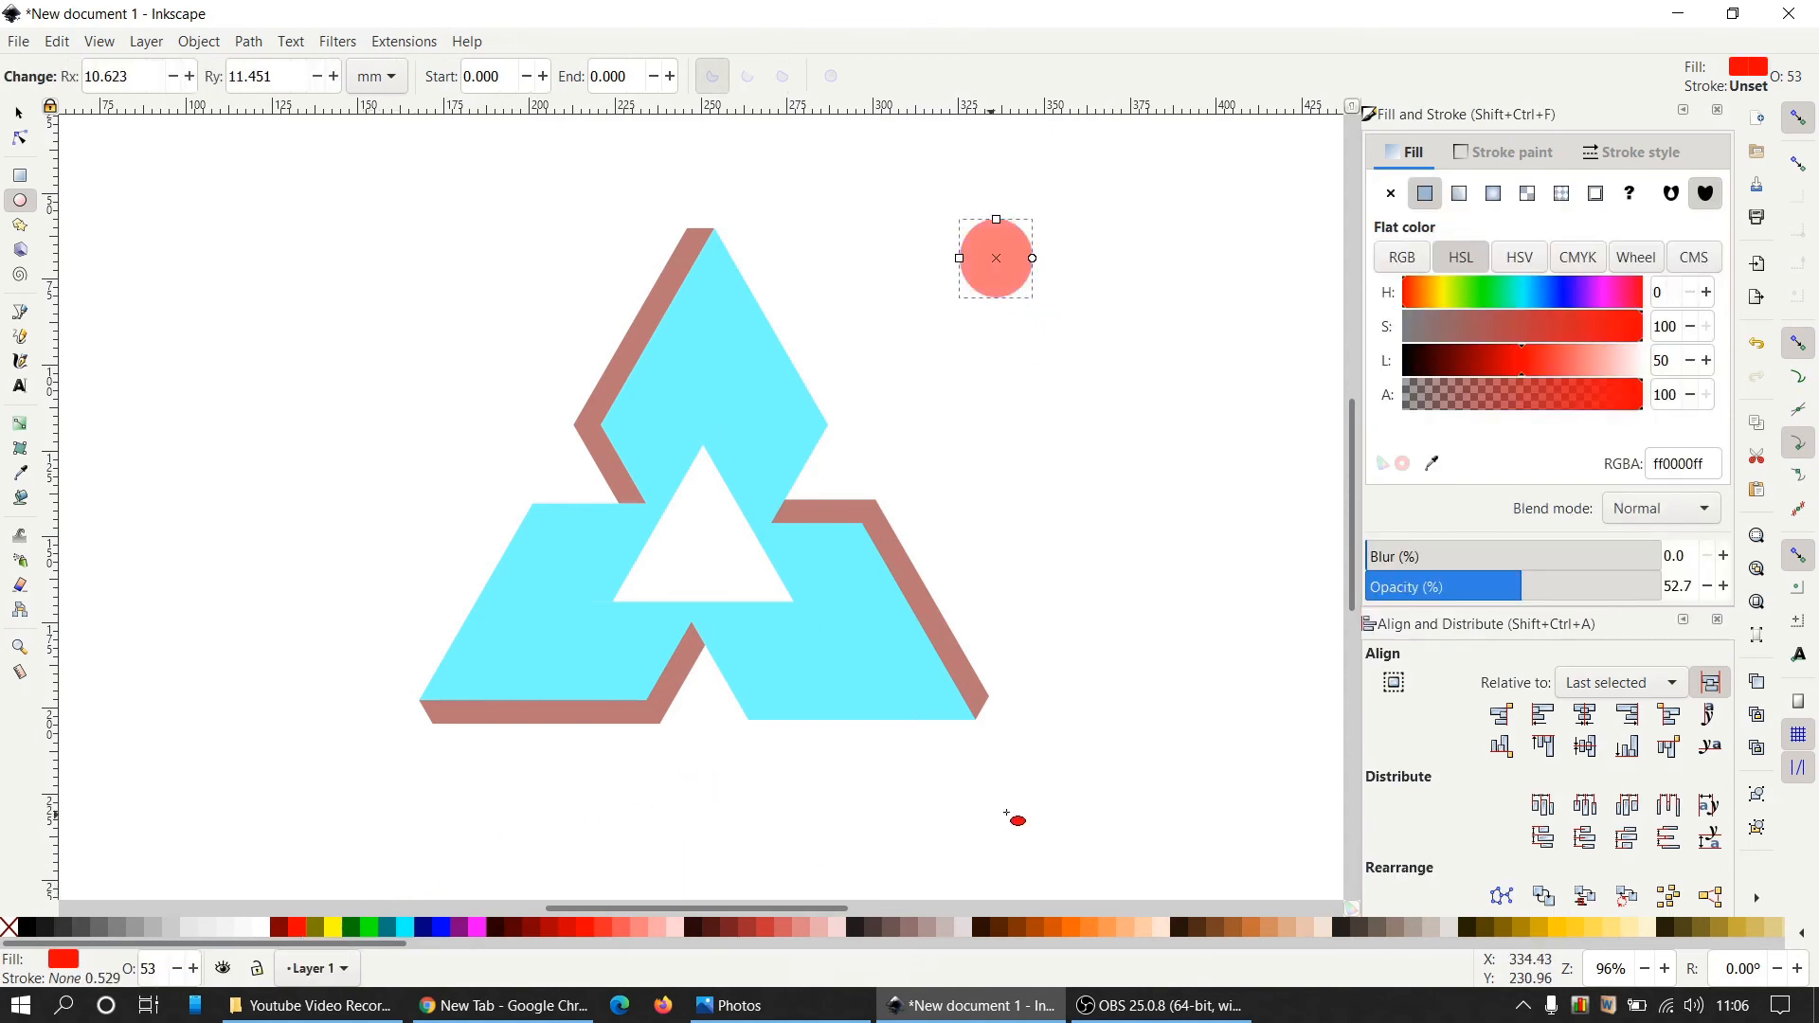
left_click(1014, 812)
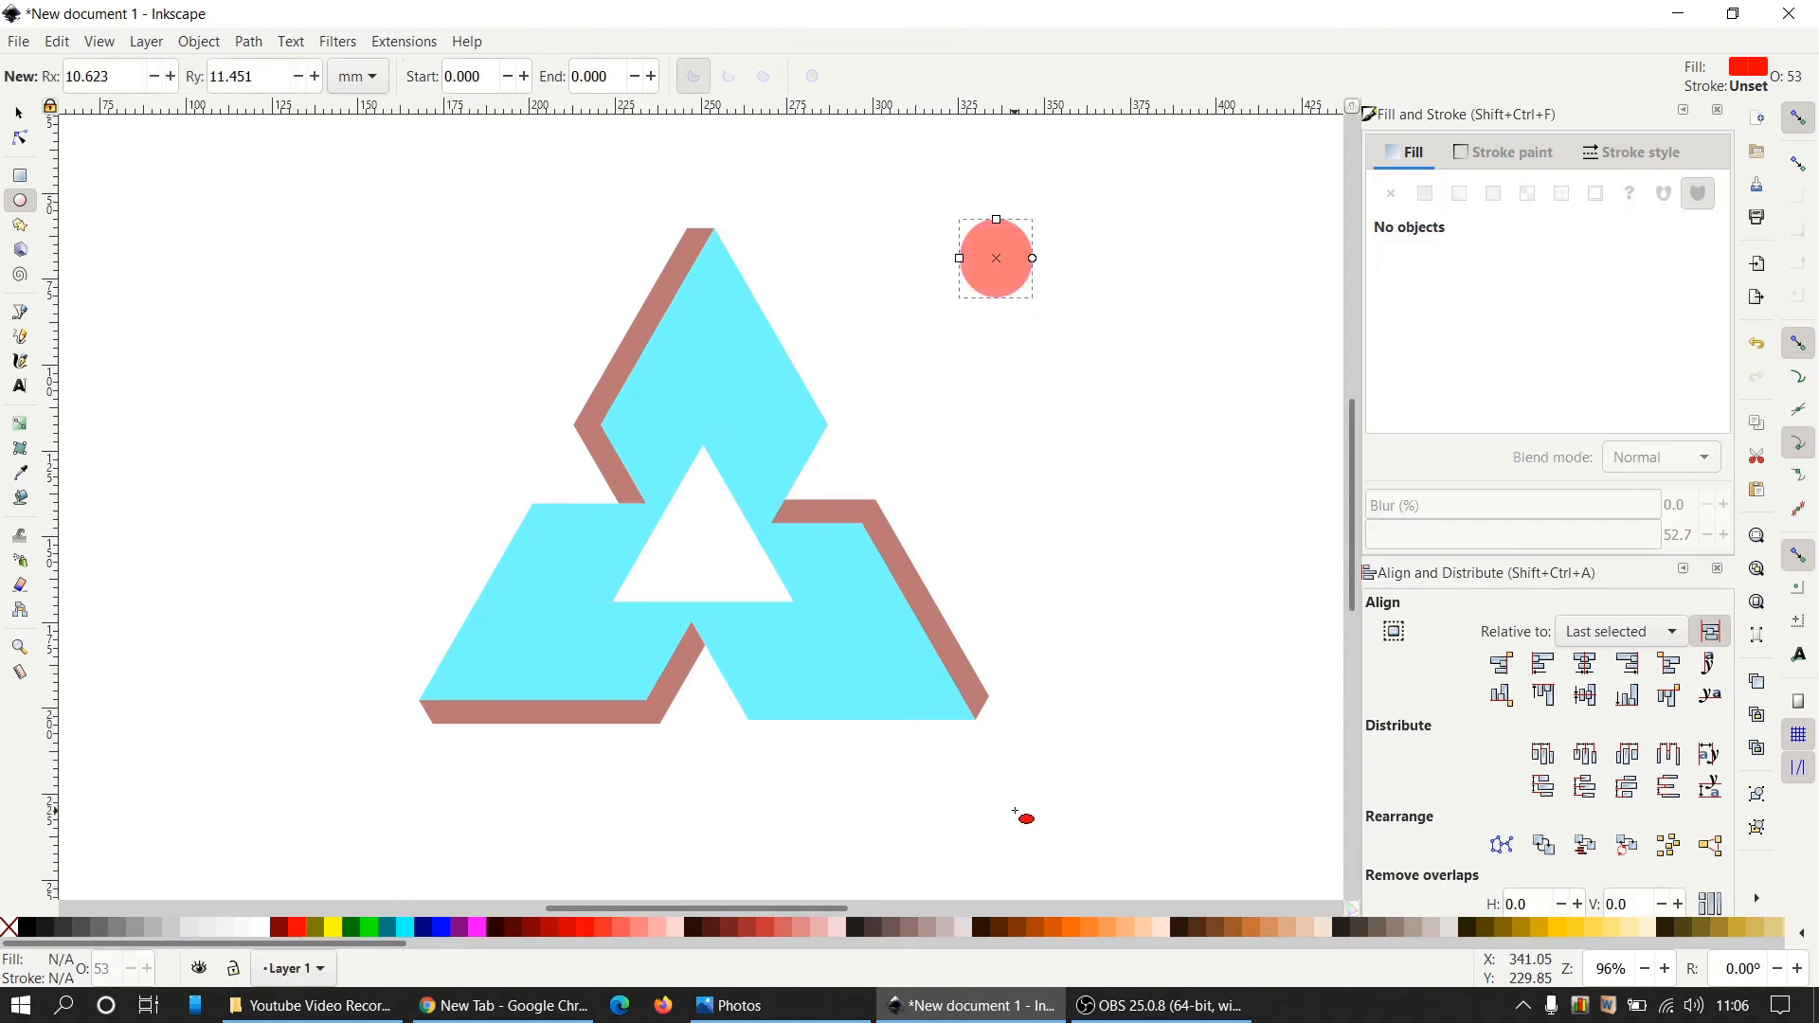
Select all the triangle faces together with the red ellipse and set their opacity to 100%.
left_click(21, 115)
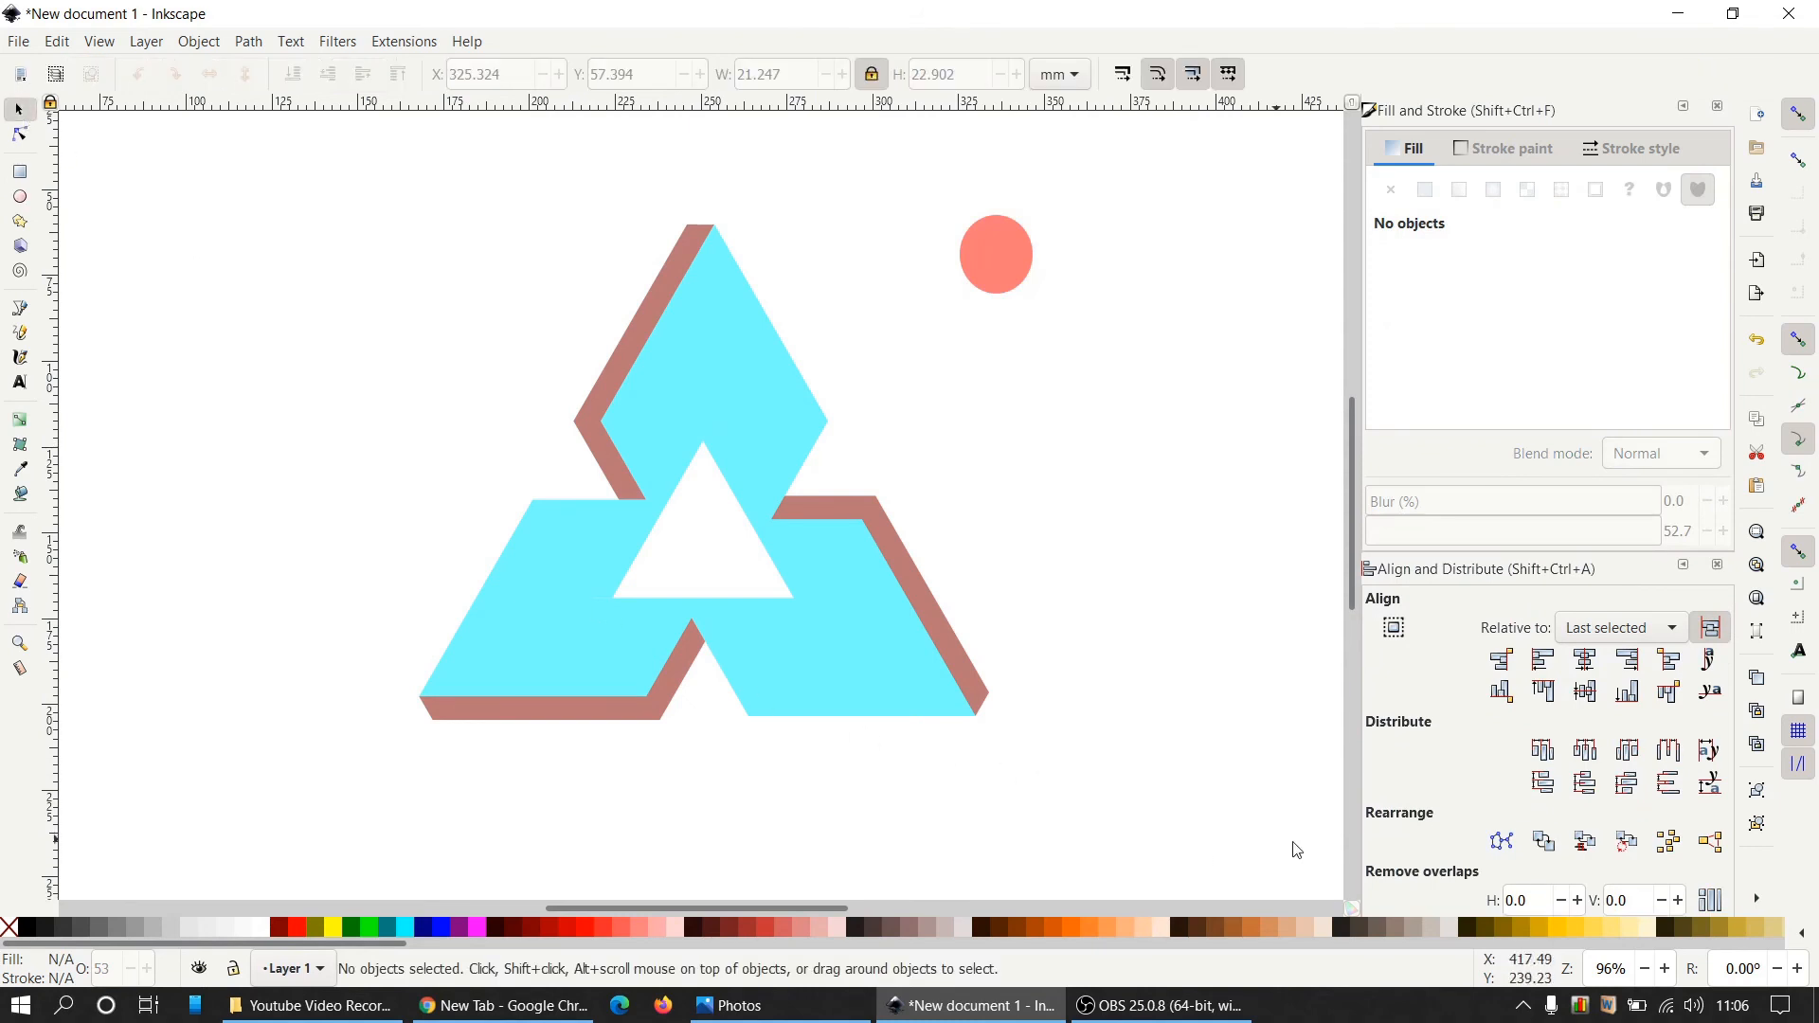
mouse_move(1315, 853)
left_mouse_down()
mouse_move(915, 886)
mouse_move(67, 617)
mouse_move(252, 190)
mouse_move(239, 145)
left_mouse_up()
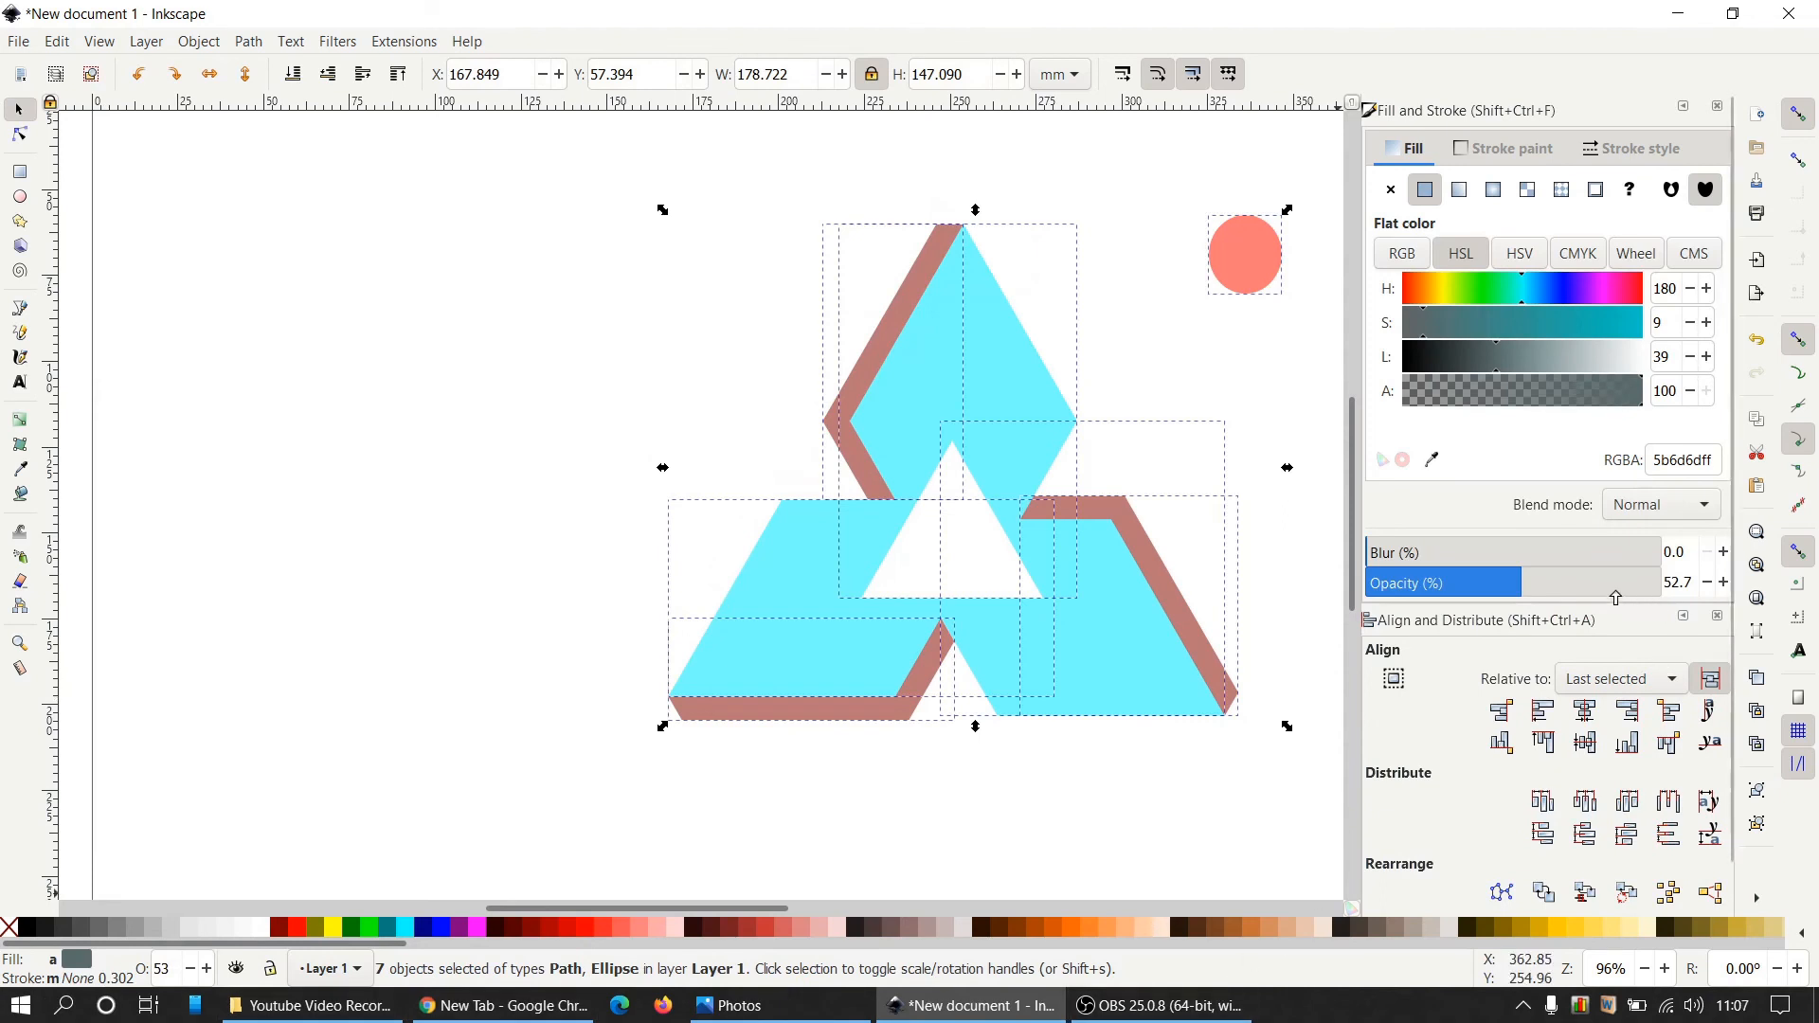
left_click_drag(1615, 597, 1667, 595)
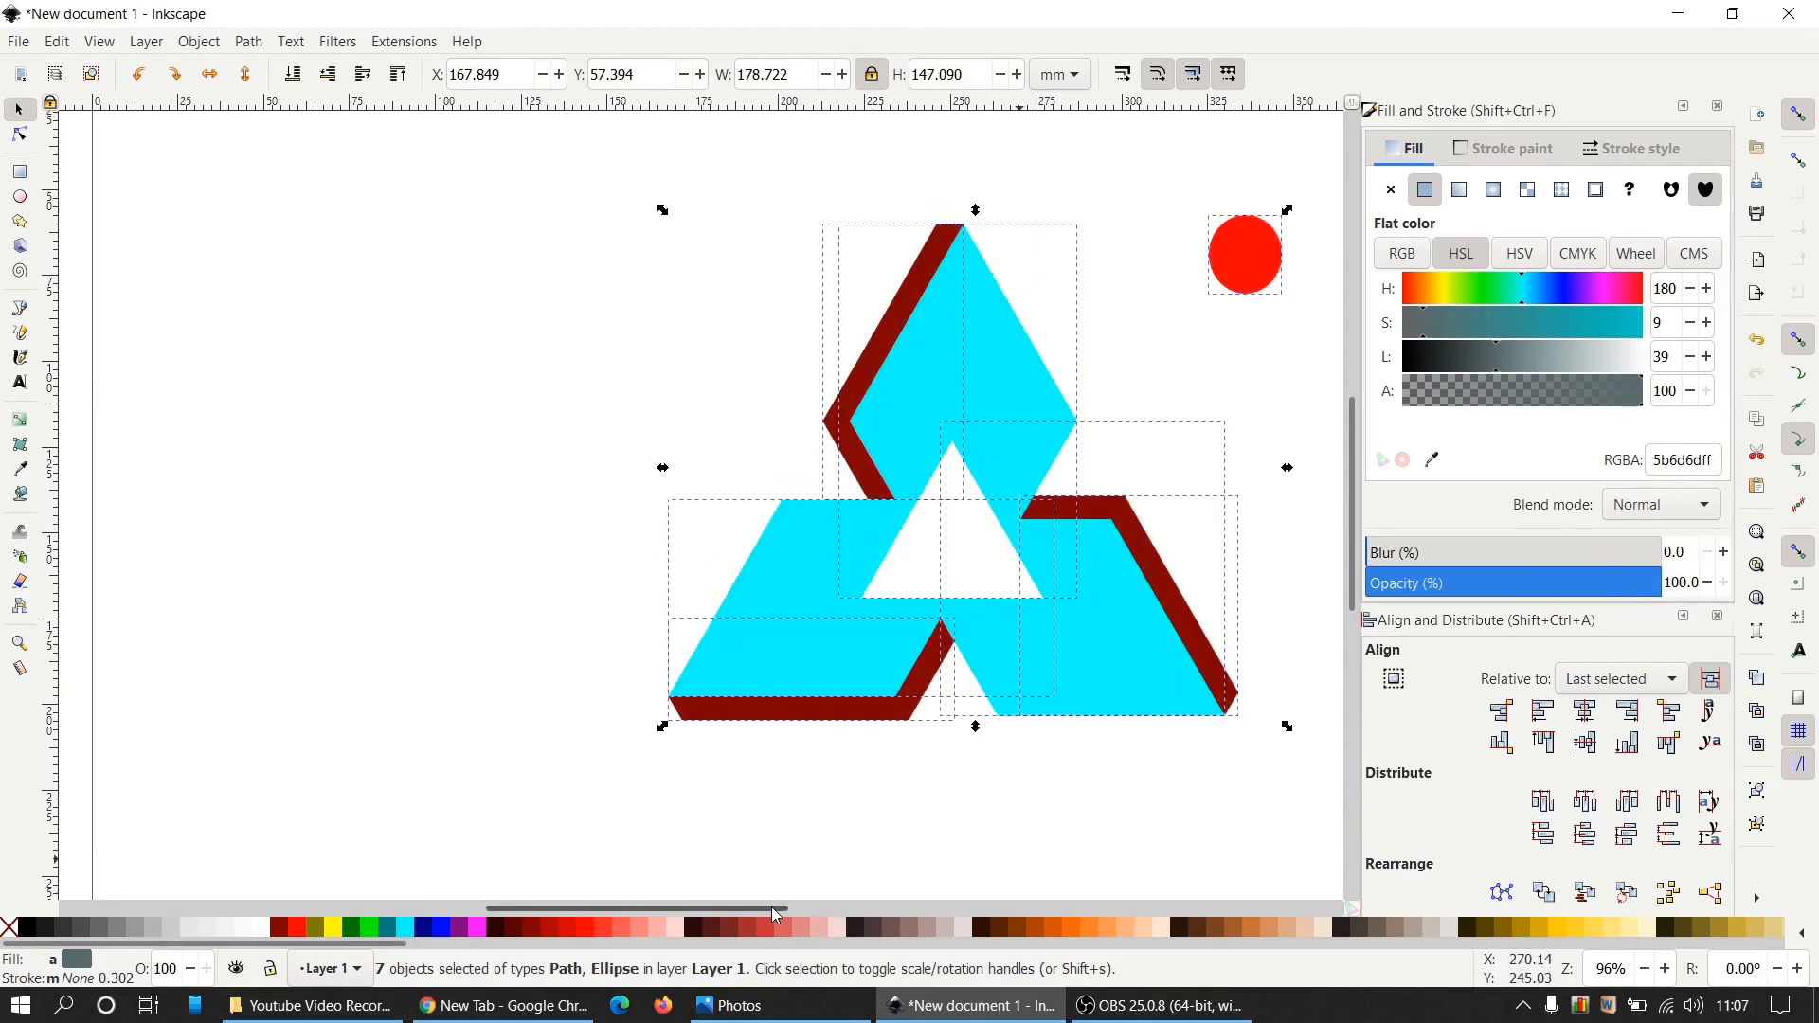
left_click_drag(776, 915, 849, 915)
left_click(1051, 366)
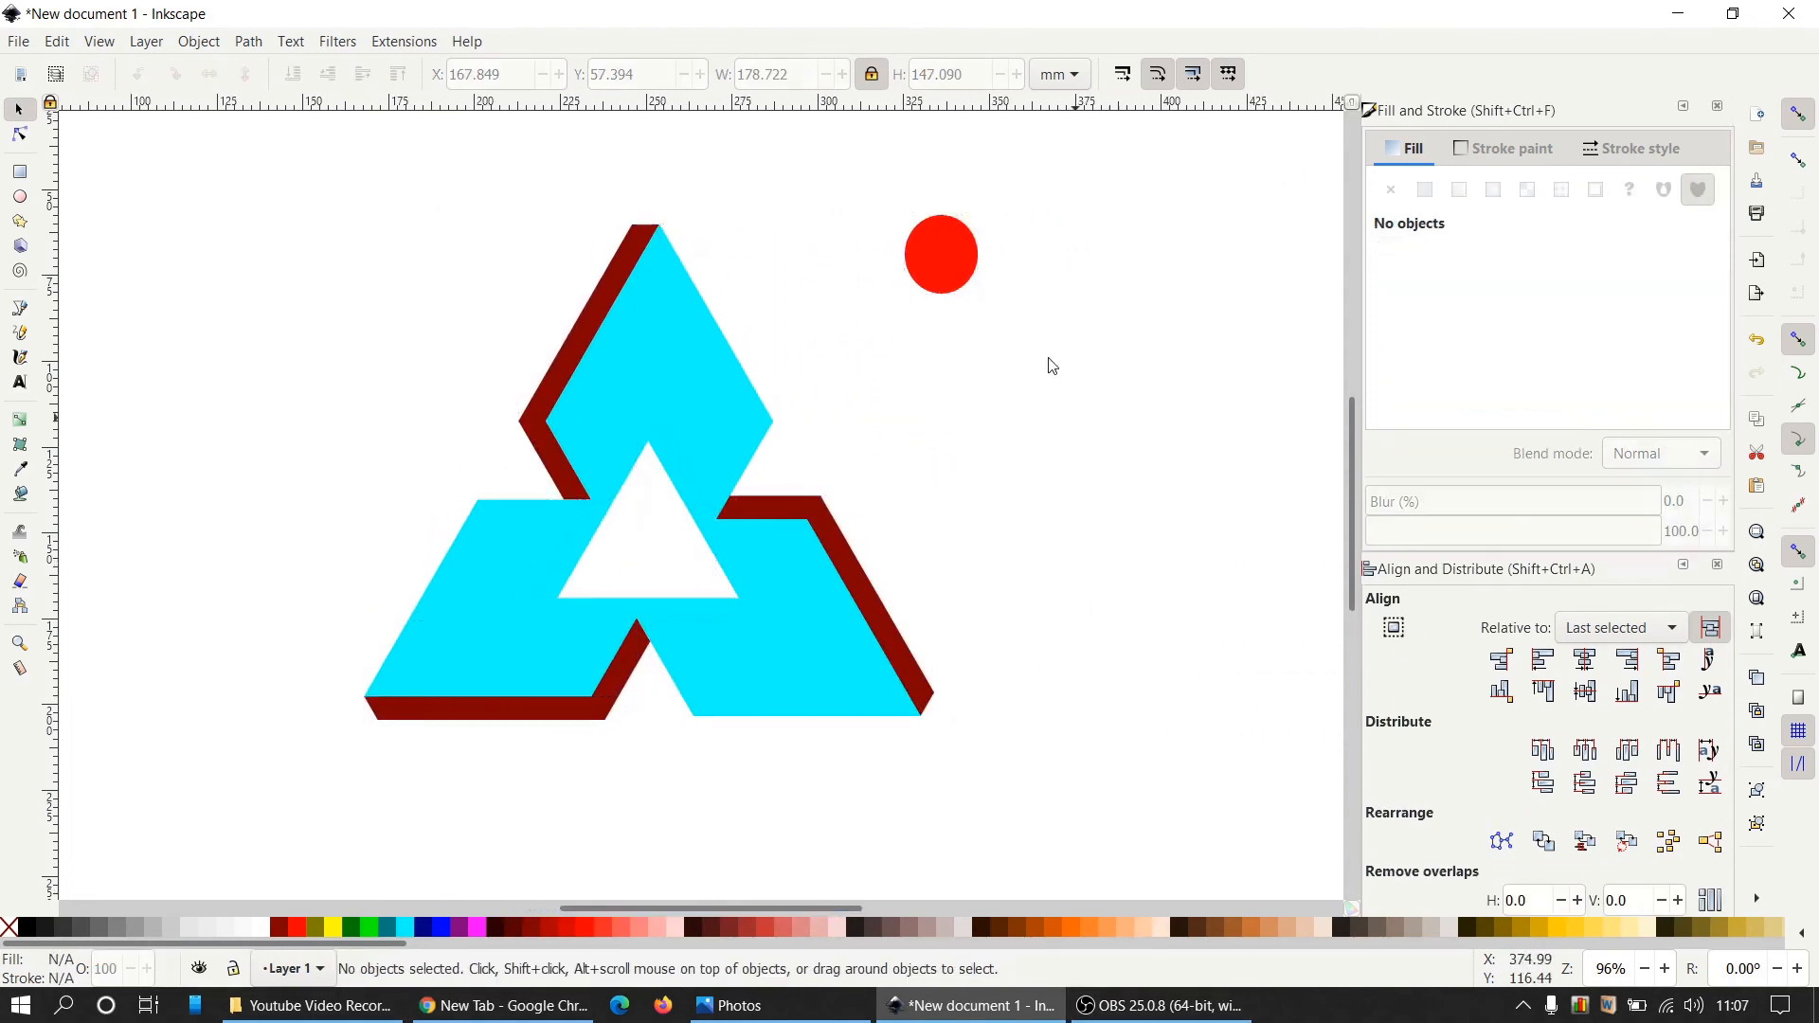
Duplicate the red ellipse twice and place the copies beside it to form a row of three colour swatches.
left_click(968, 263)
key("ctrl+d")
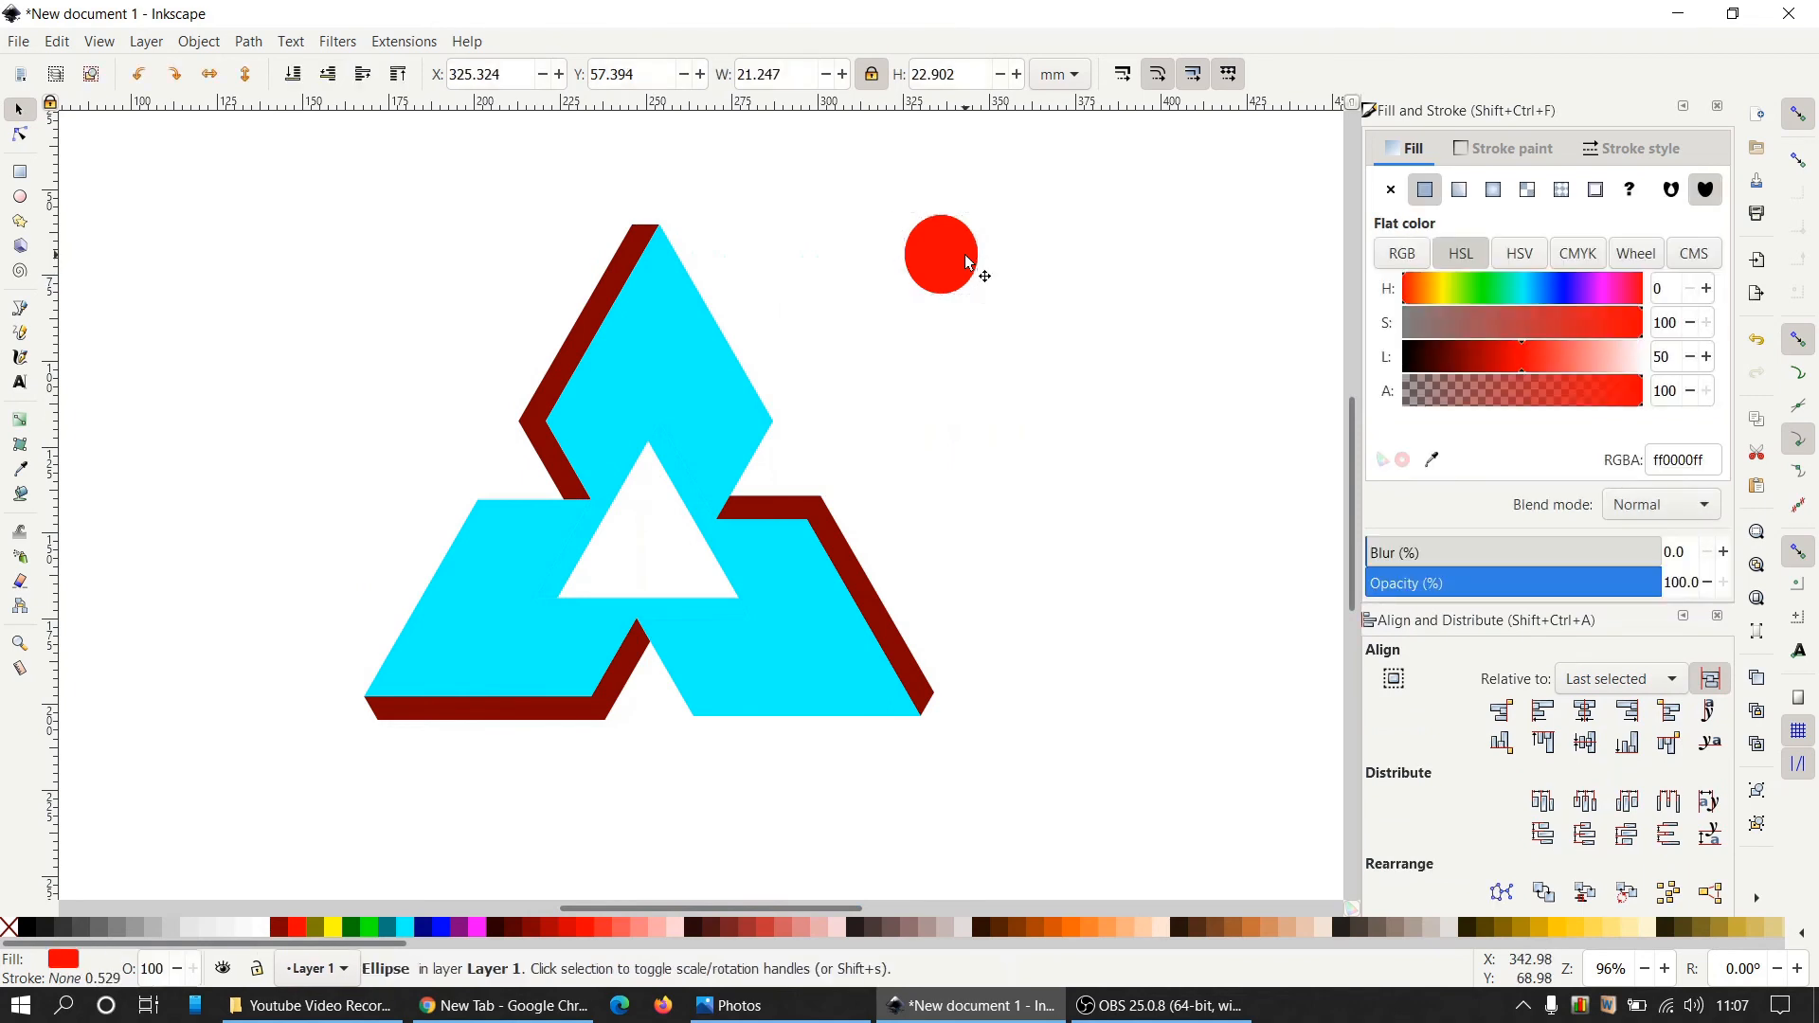
left_click_drag(960, 264, 1171, 264)
key("ctrl+d")
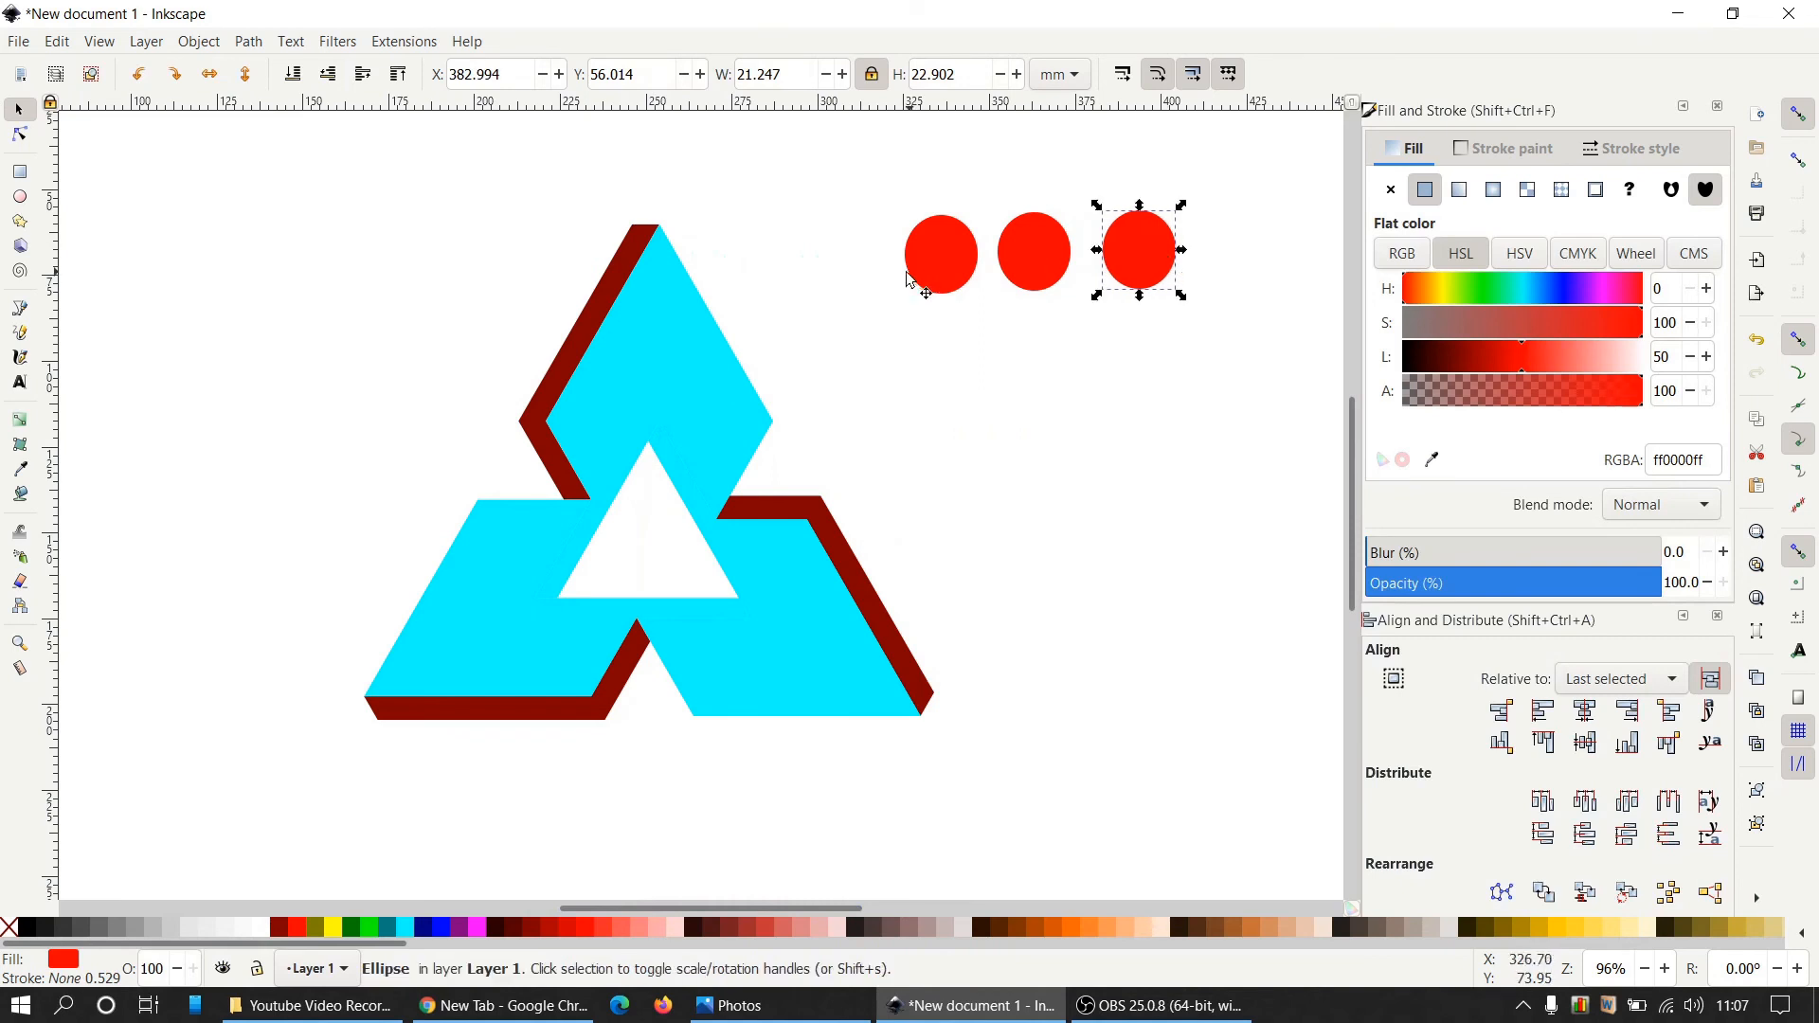
Set the fill lightness of the middle ellipse to 76 and of the right ellipse to 27.
left_click(1030, 278)
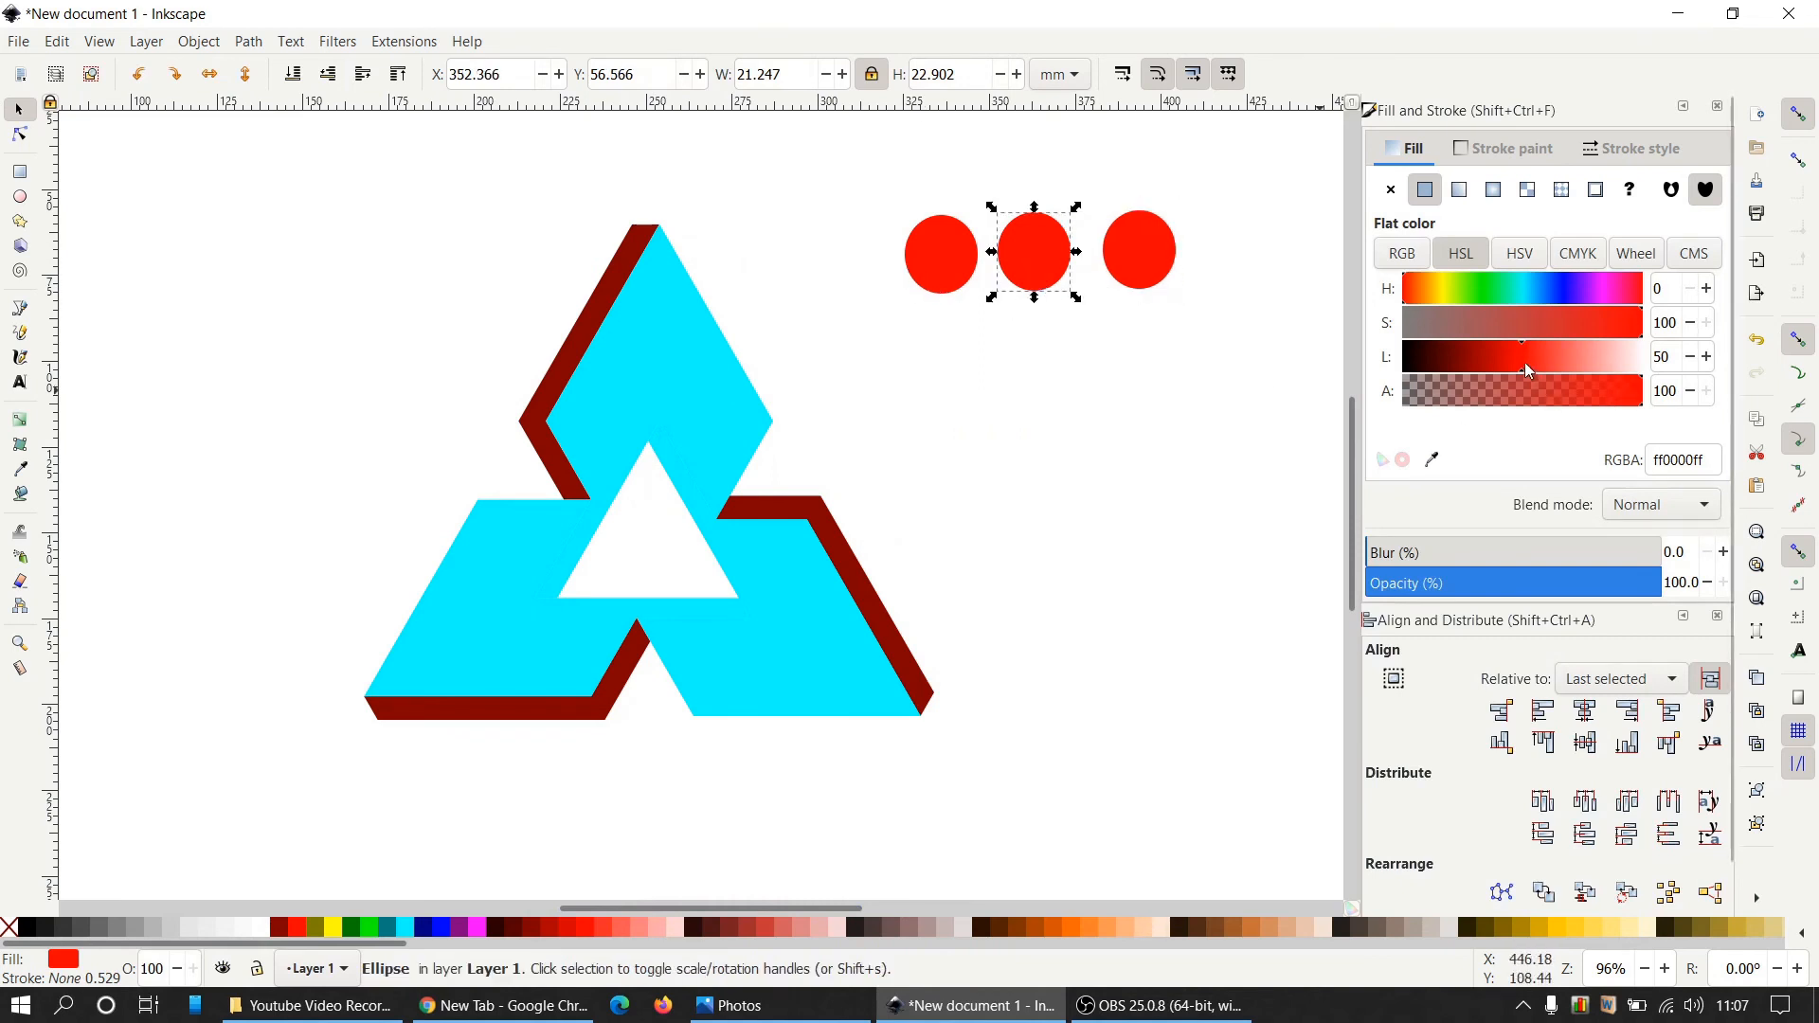
left_click_drag(1528, 368, 1587, 366)
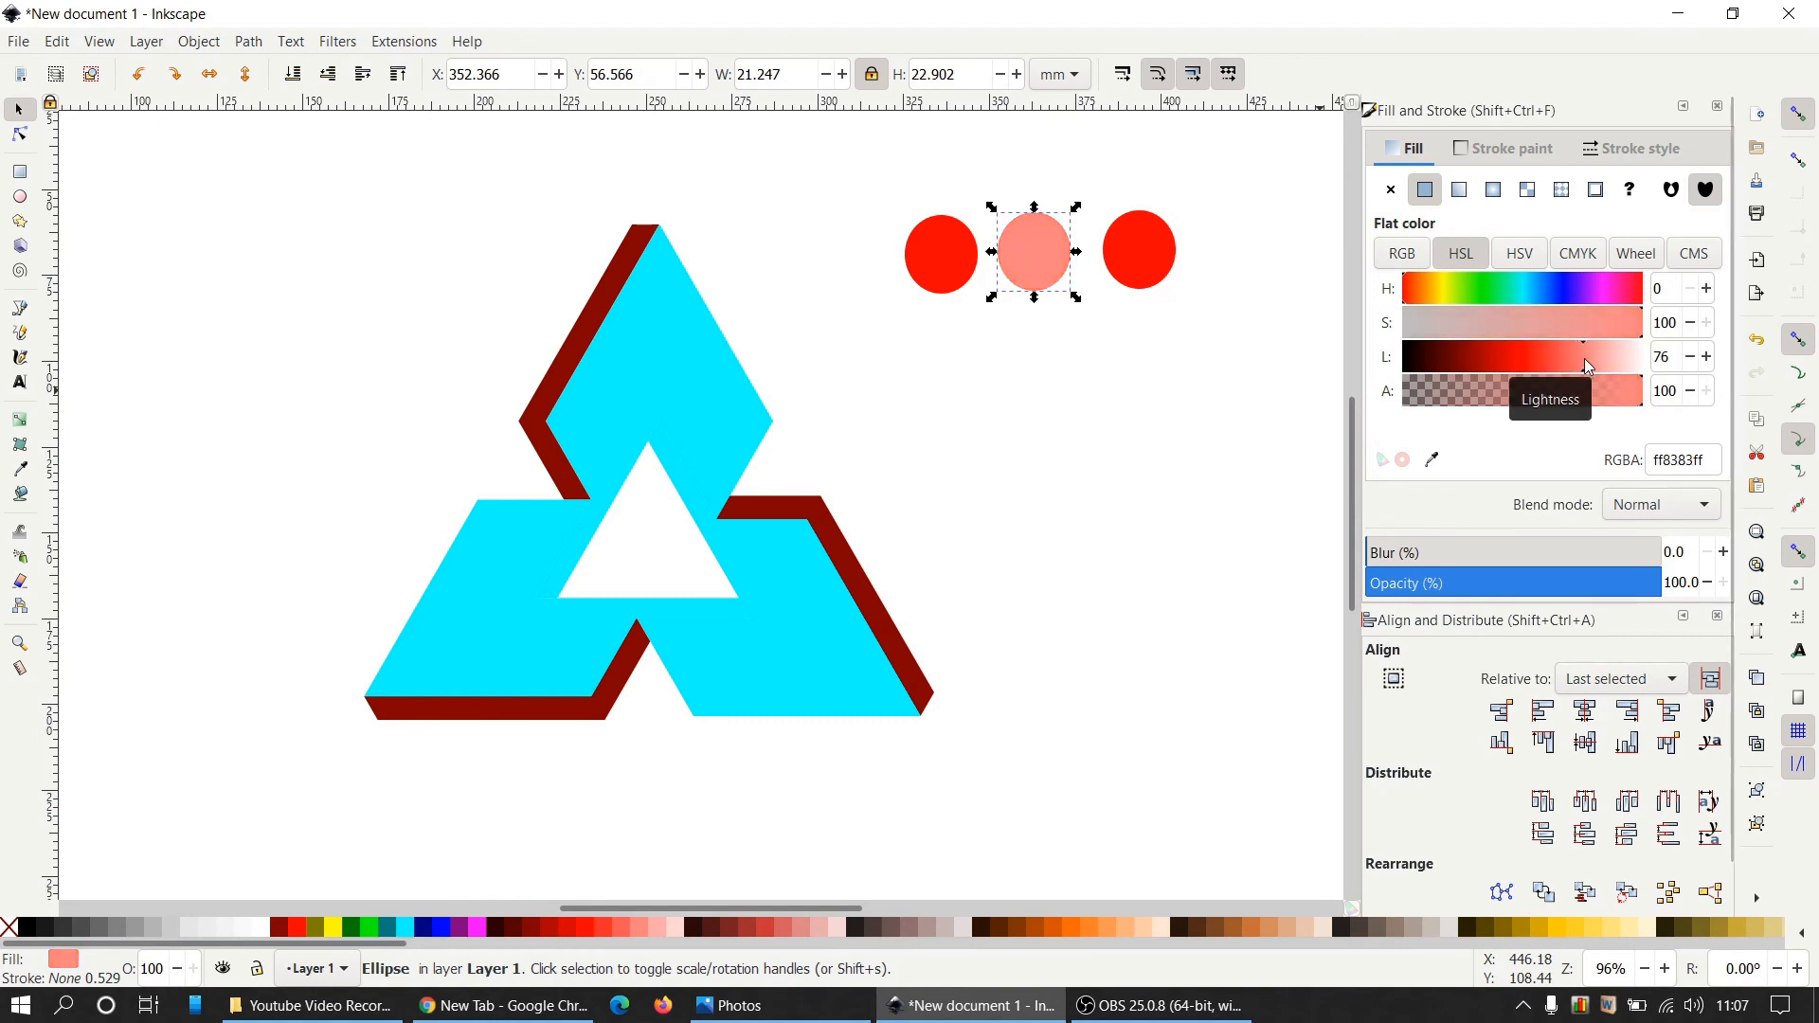
left_click(1151, 275)
left_click_drag(1554, 364, 1471, 356)
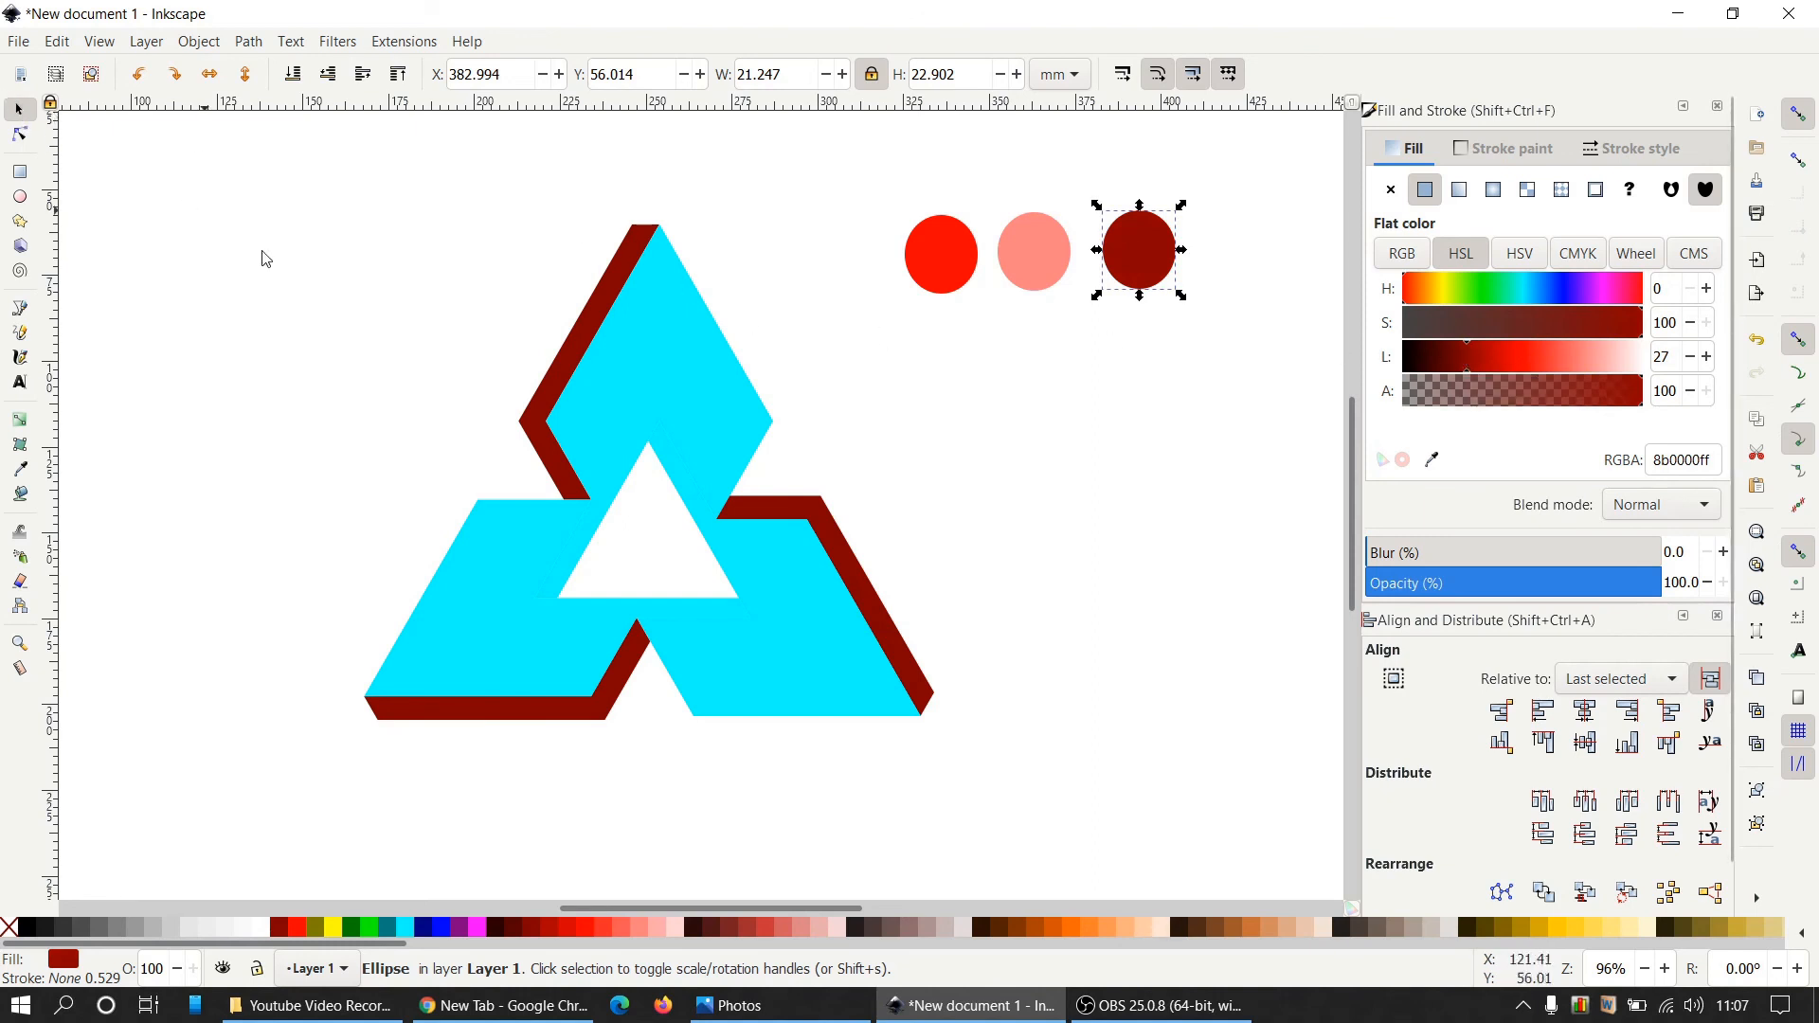
left_click(303, 282)
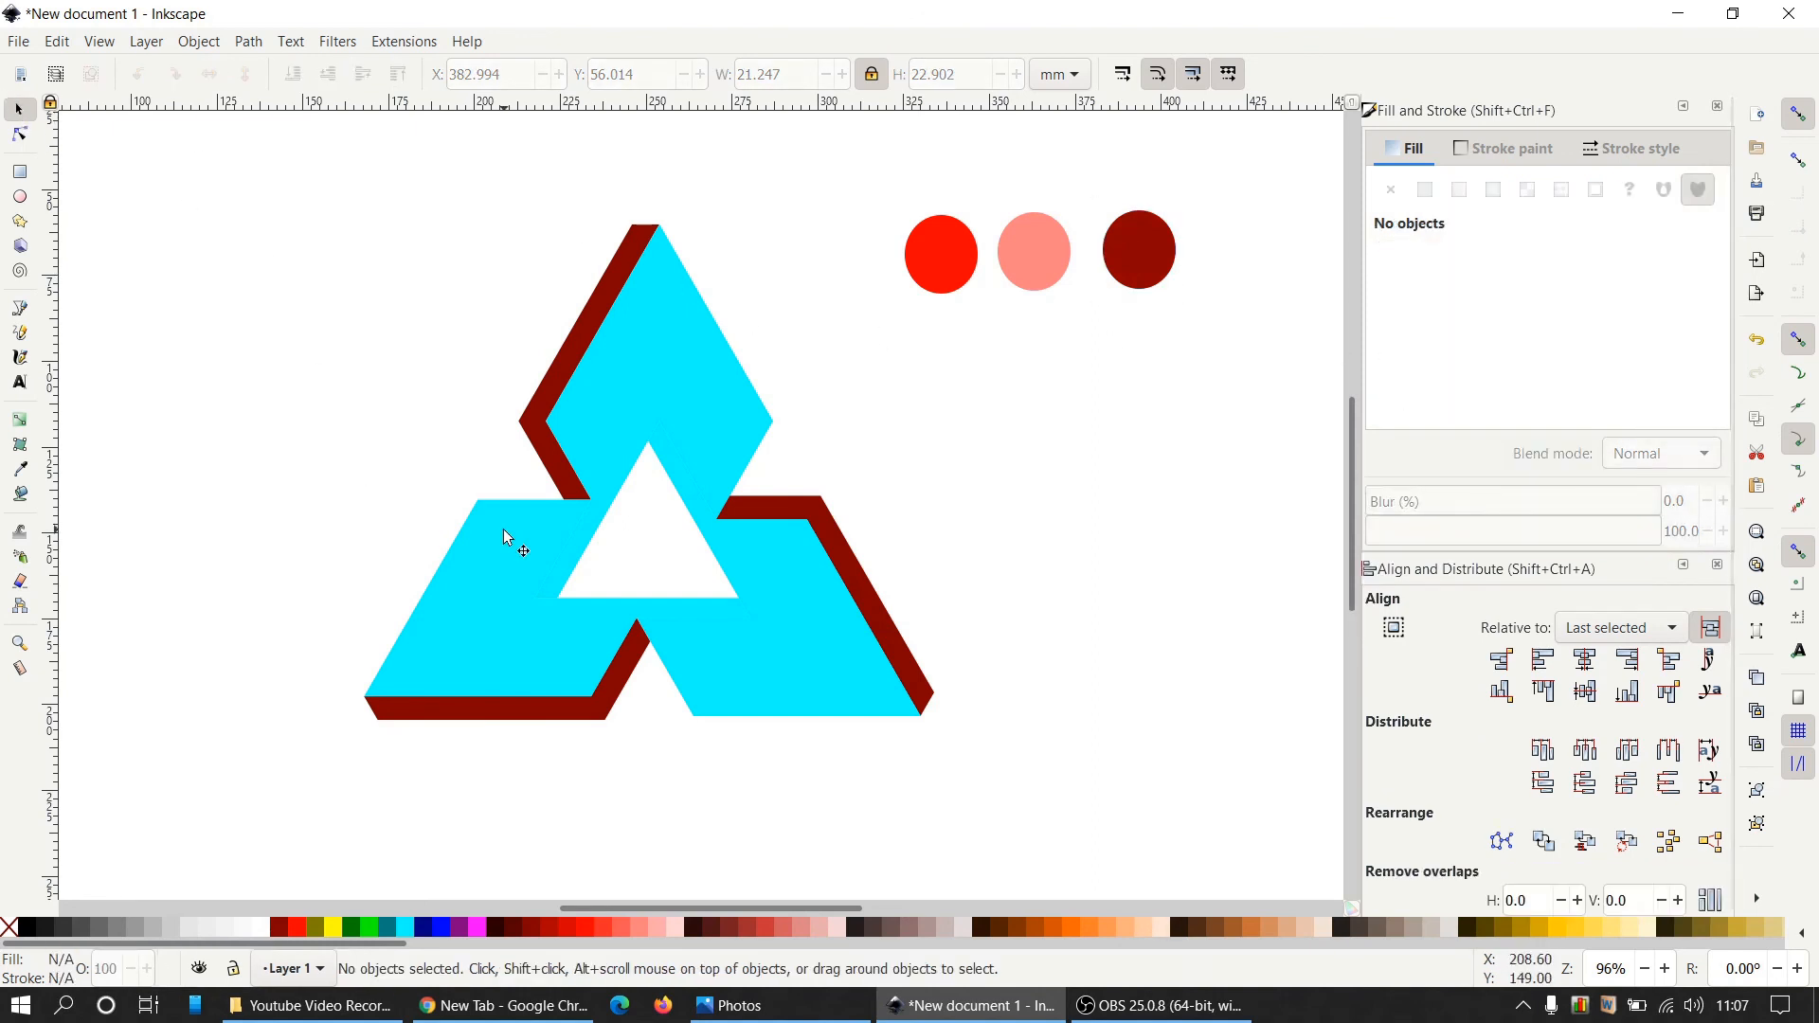
Fill the large upper face and the thin lower-left face with the light pink sampled from the middle ellipse.
left_click(643, 365)
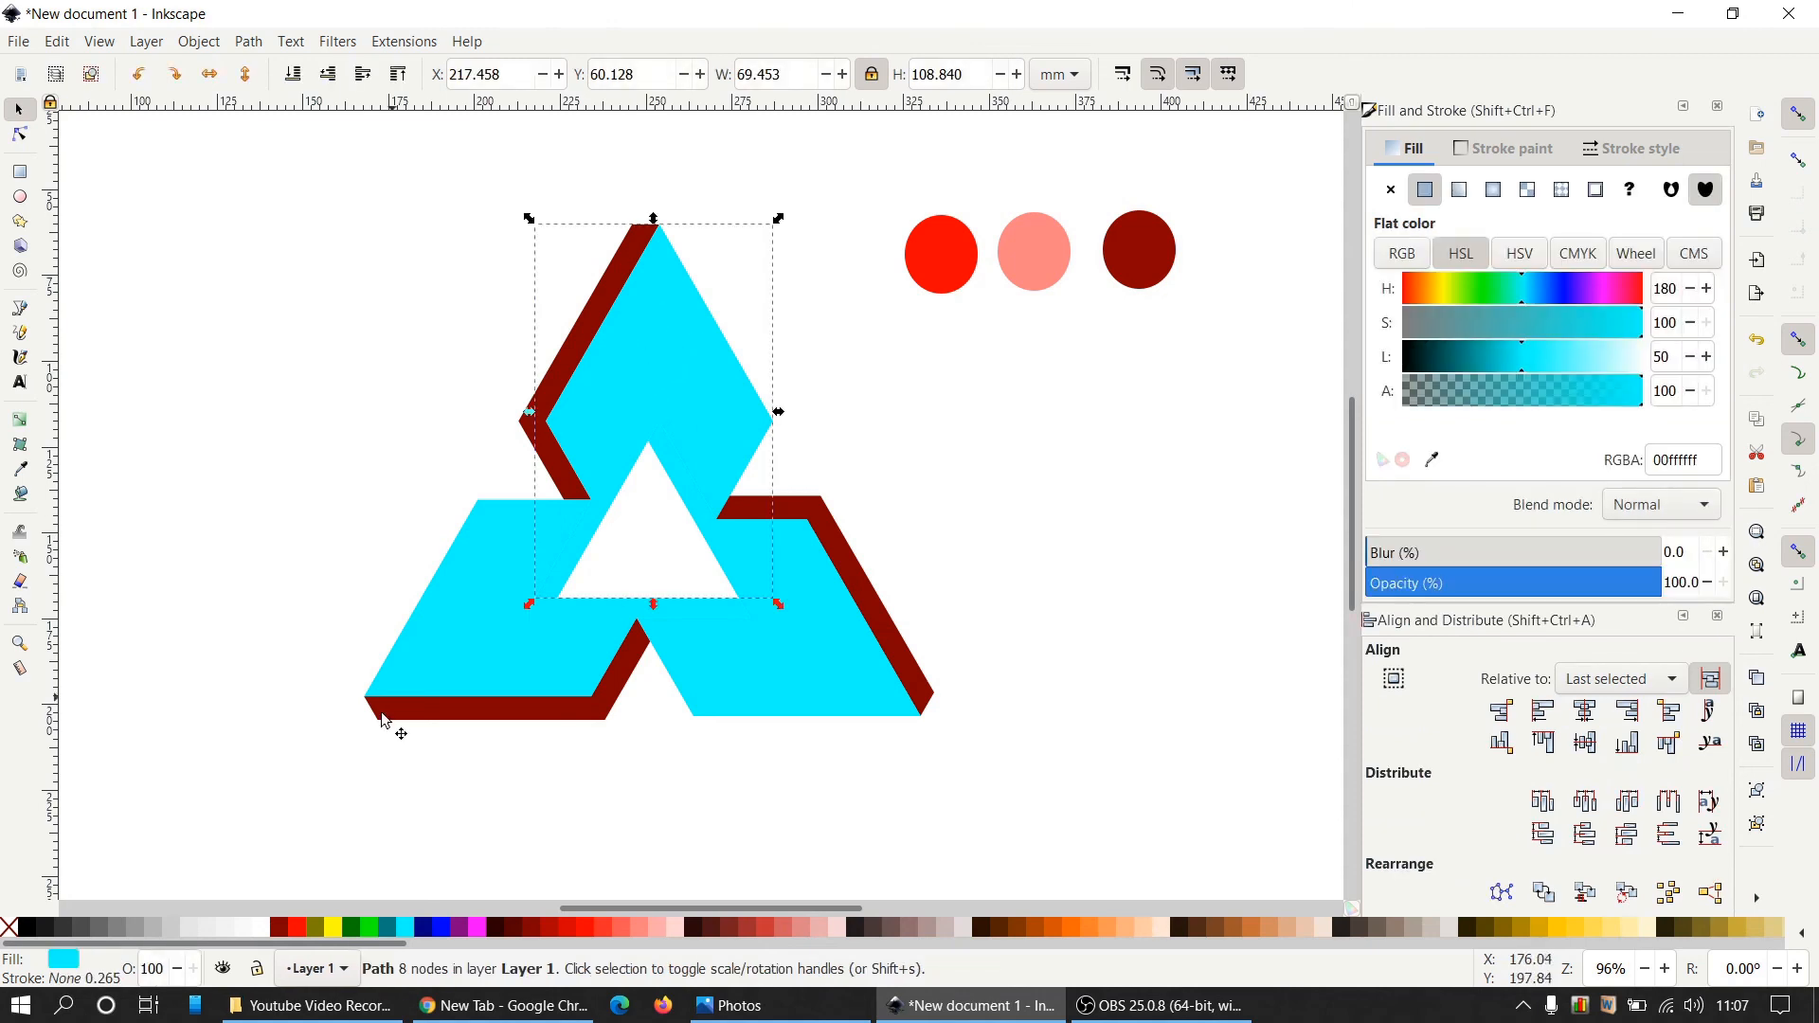
left_click(19, 471)
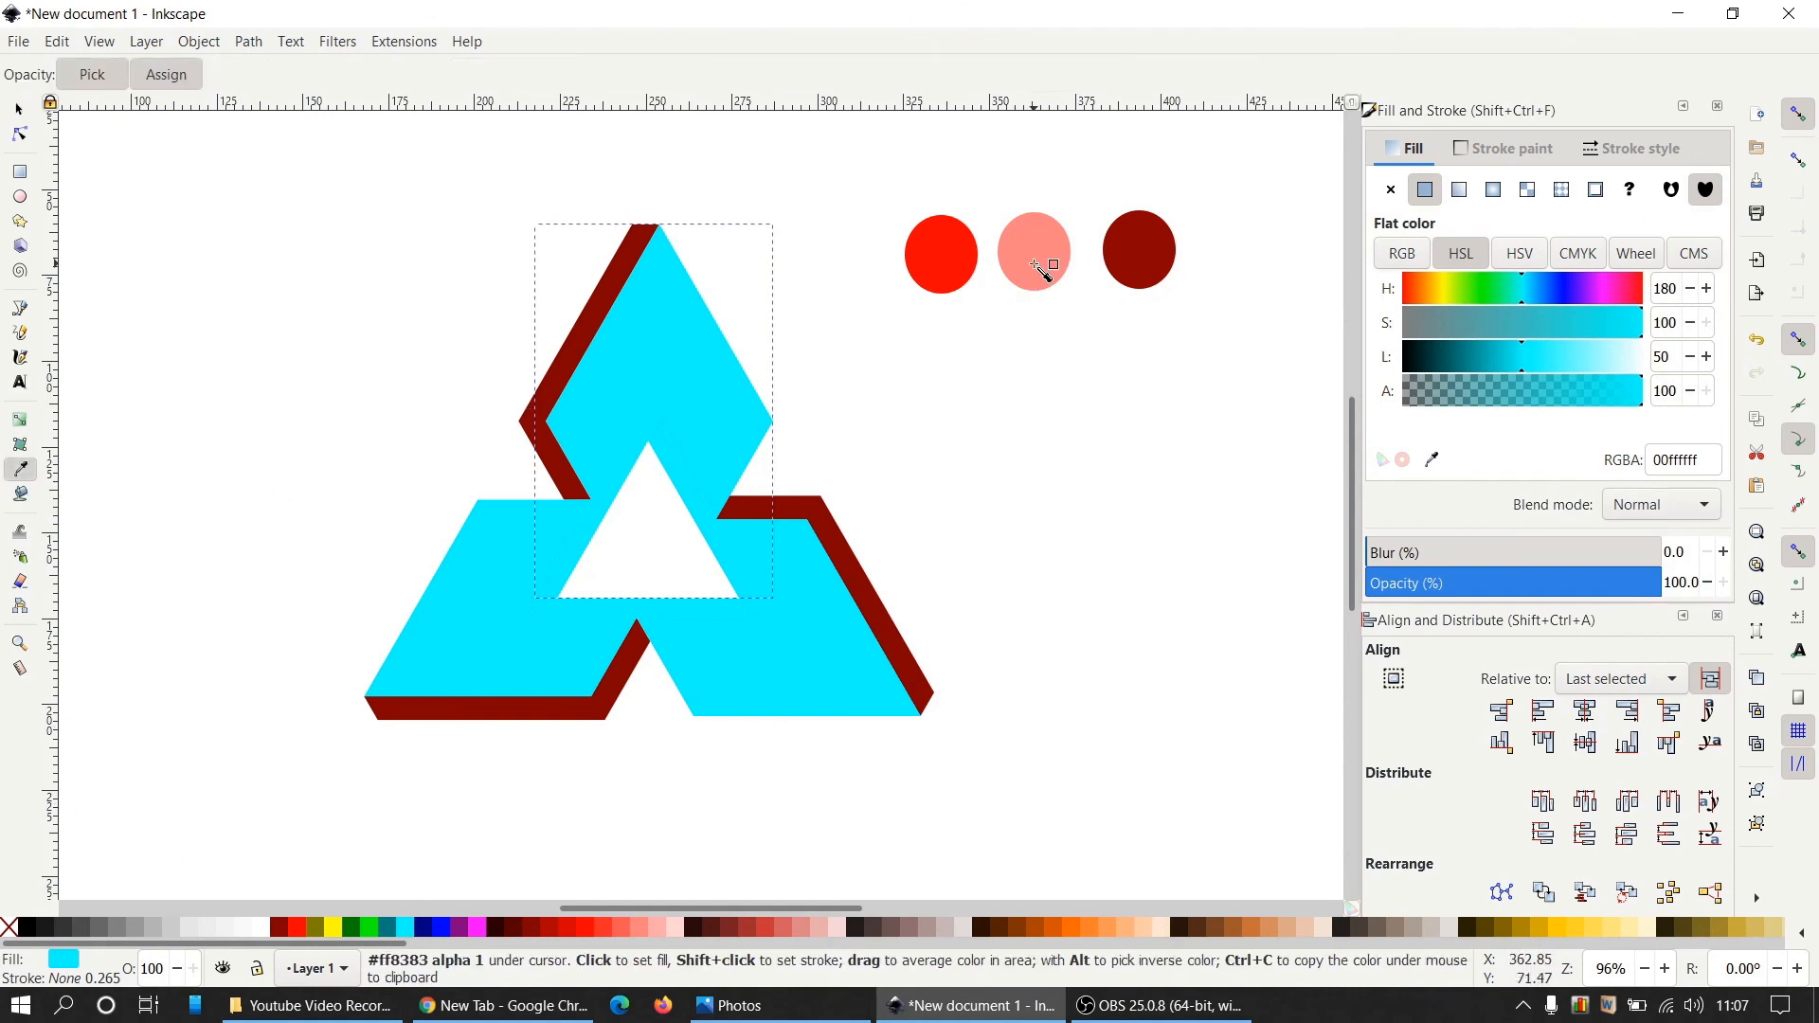
left_click(1037, 265)
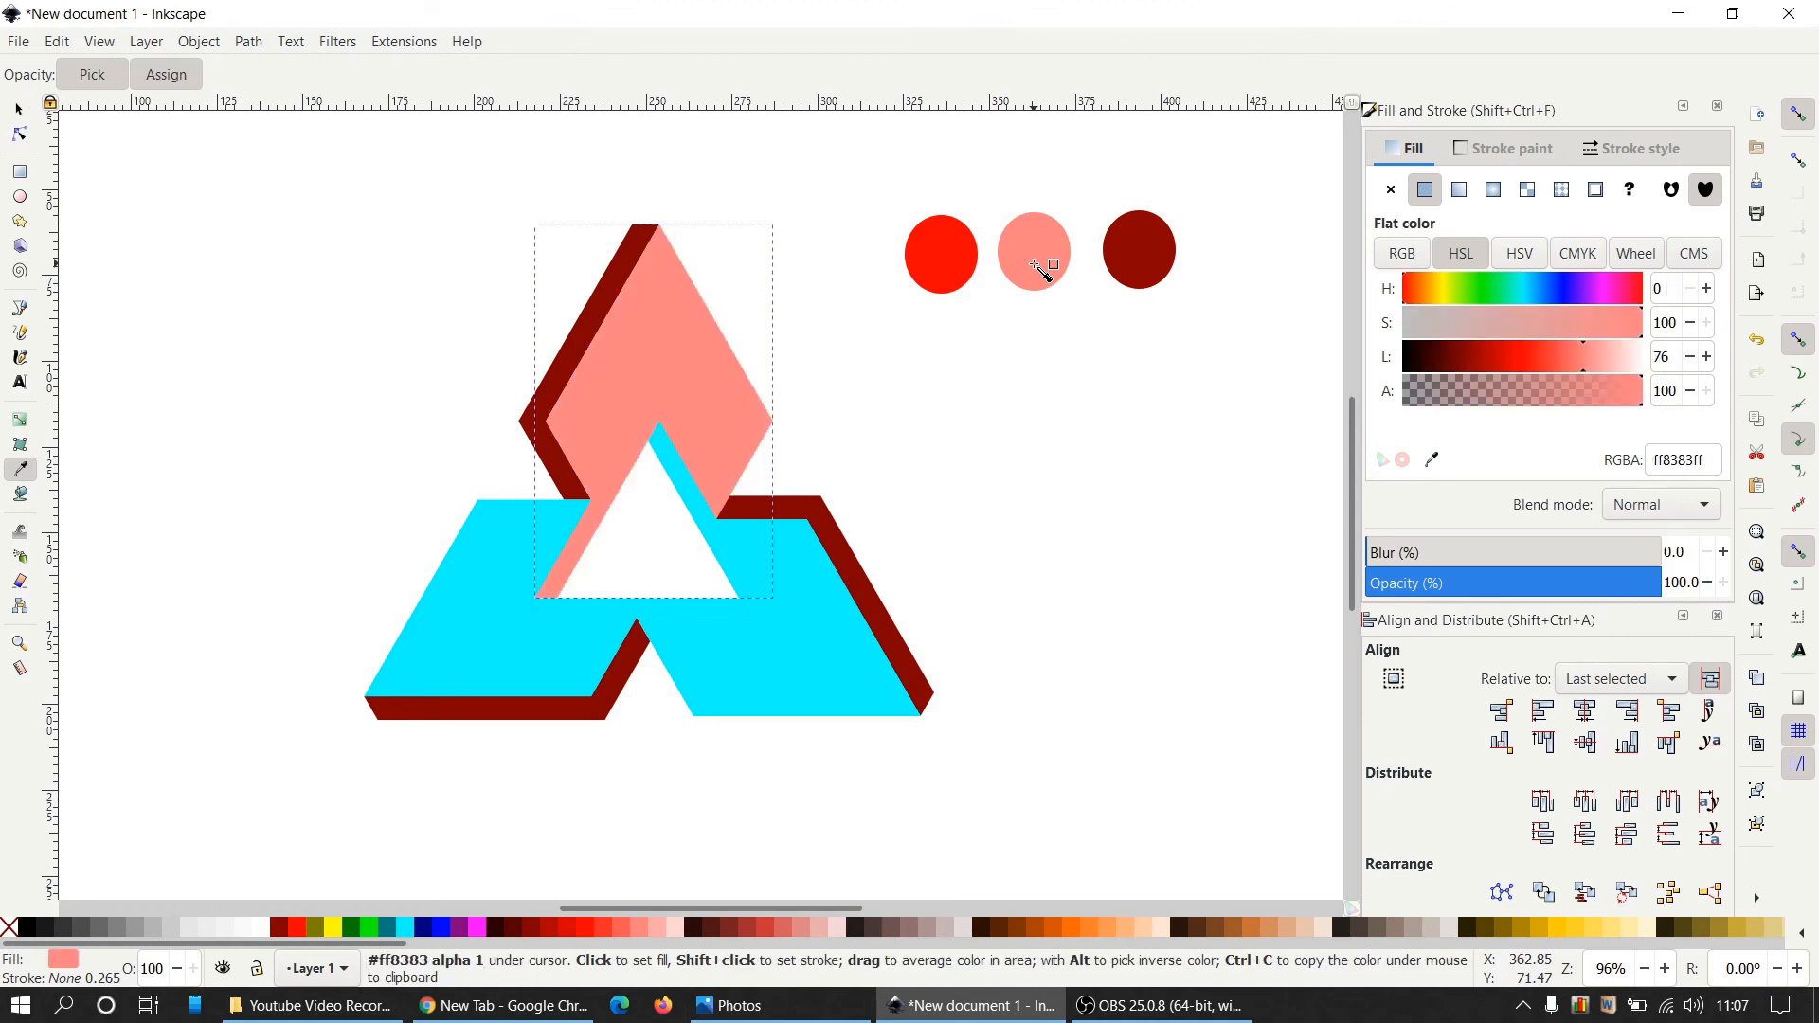
left_click(19, 110)
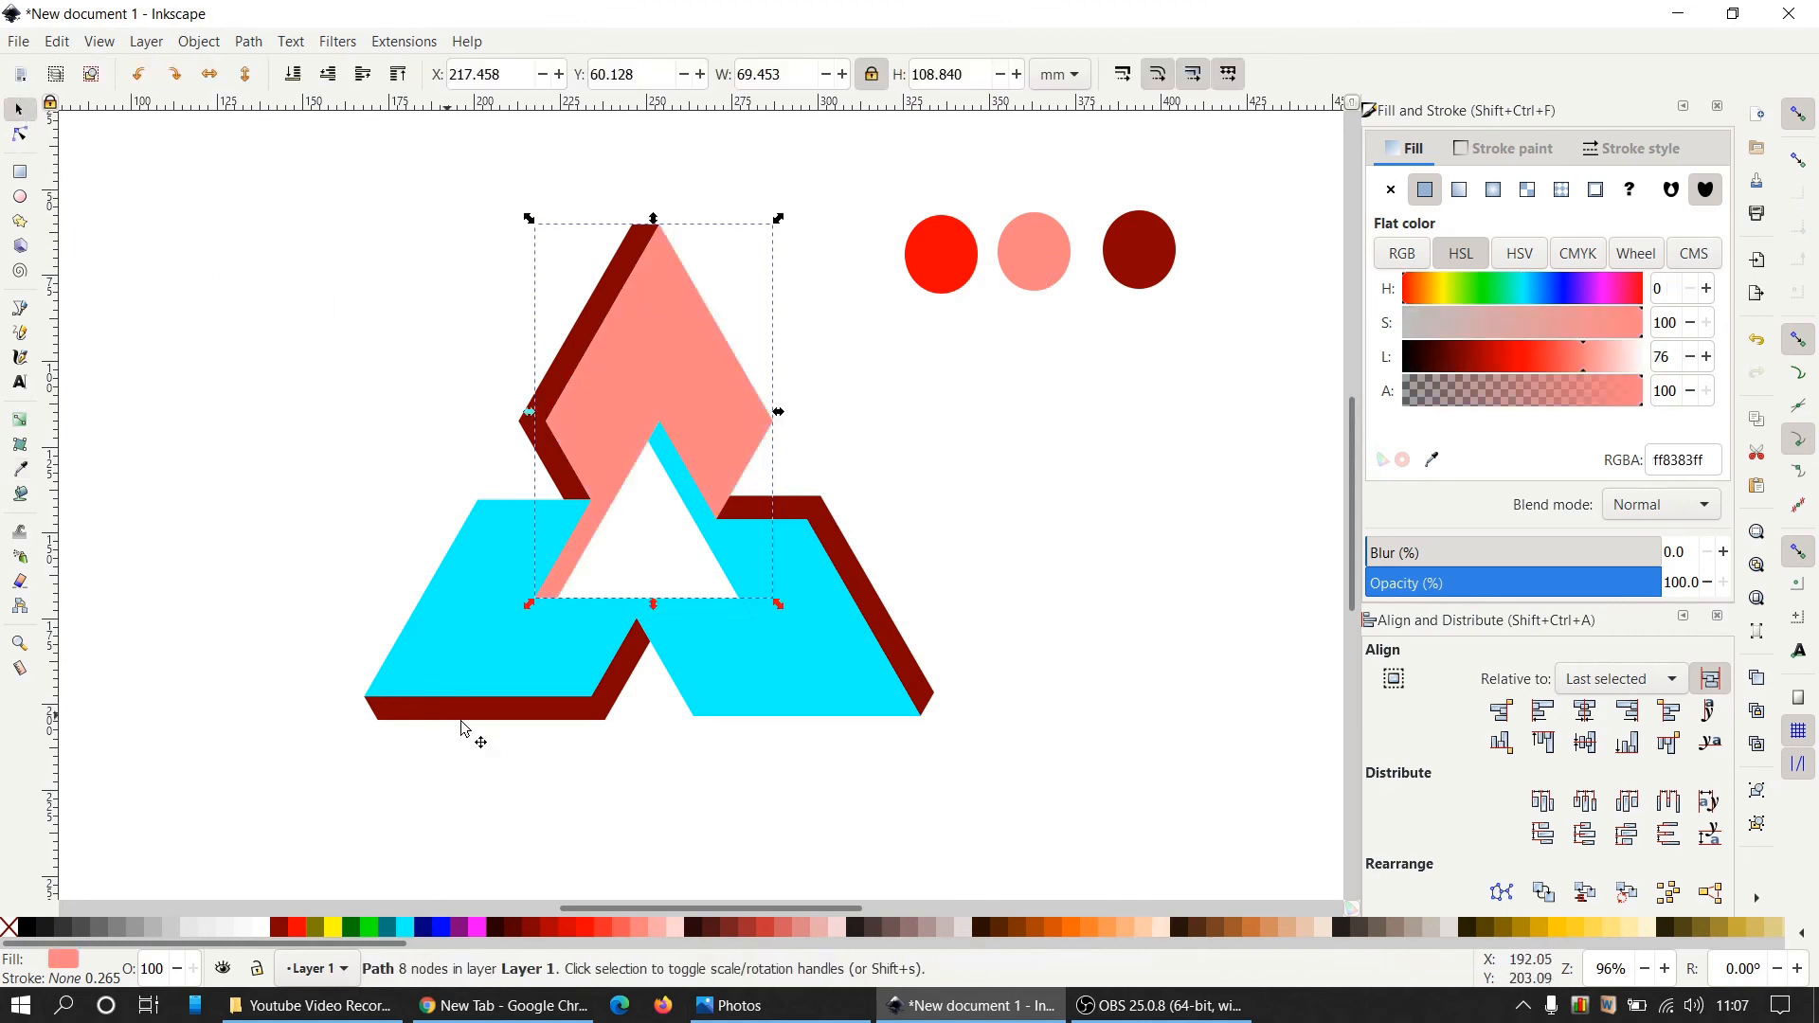
left_click(543, 712)
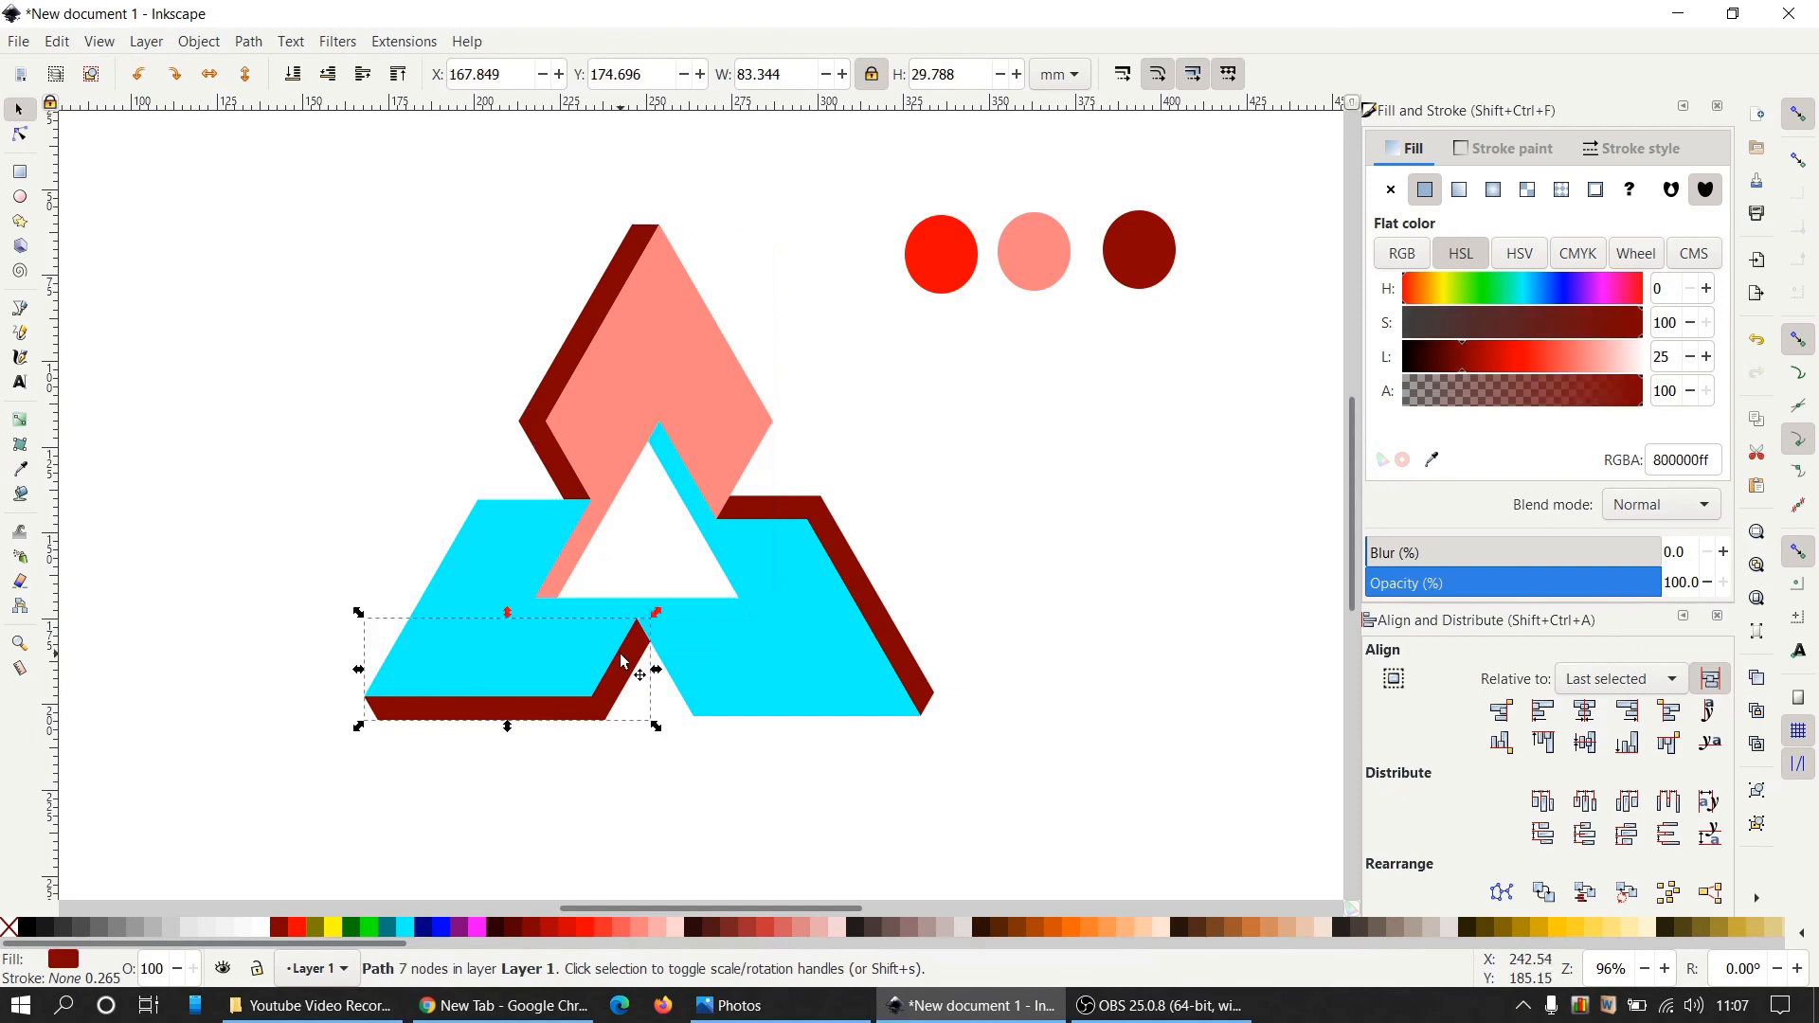
left_click(21, 470)
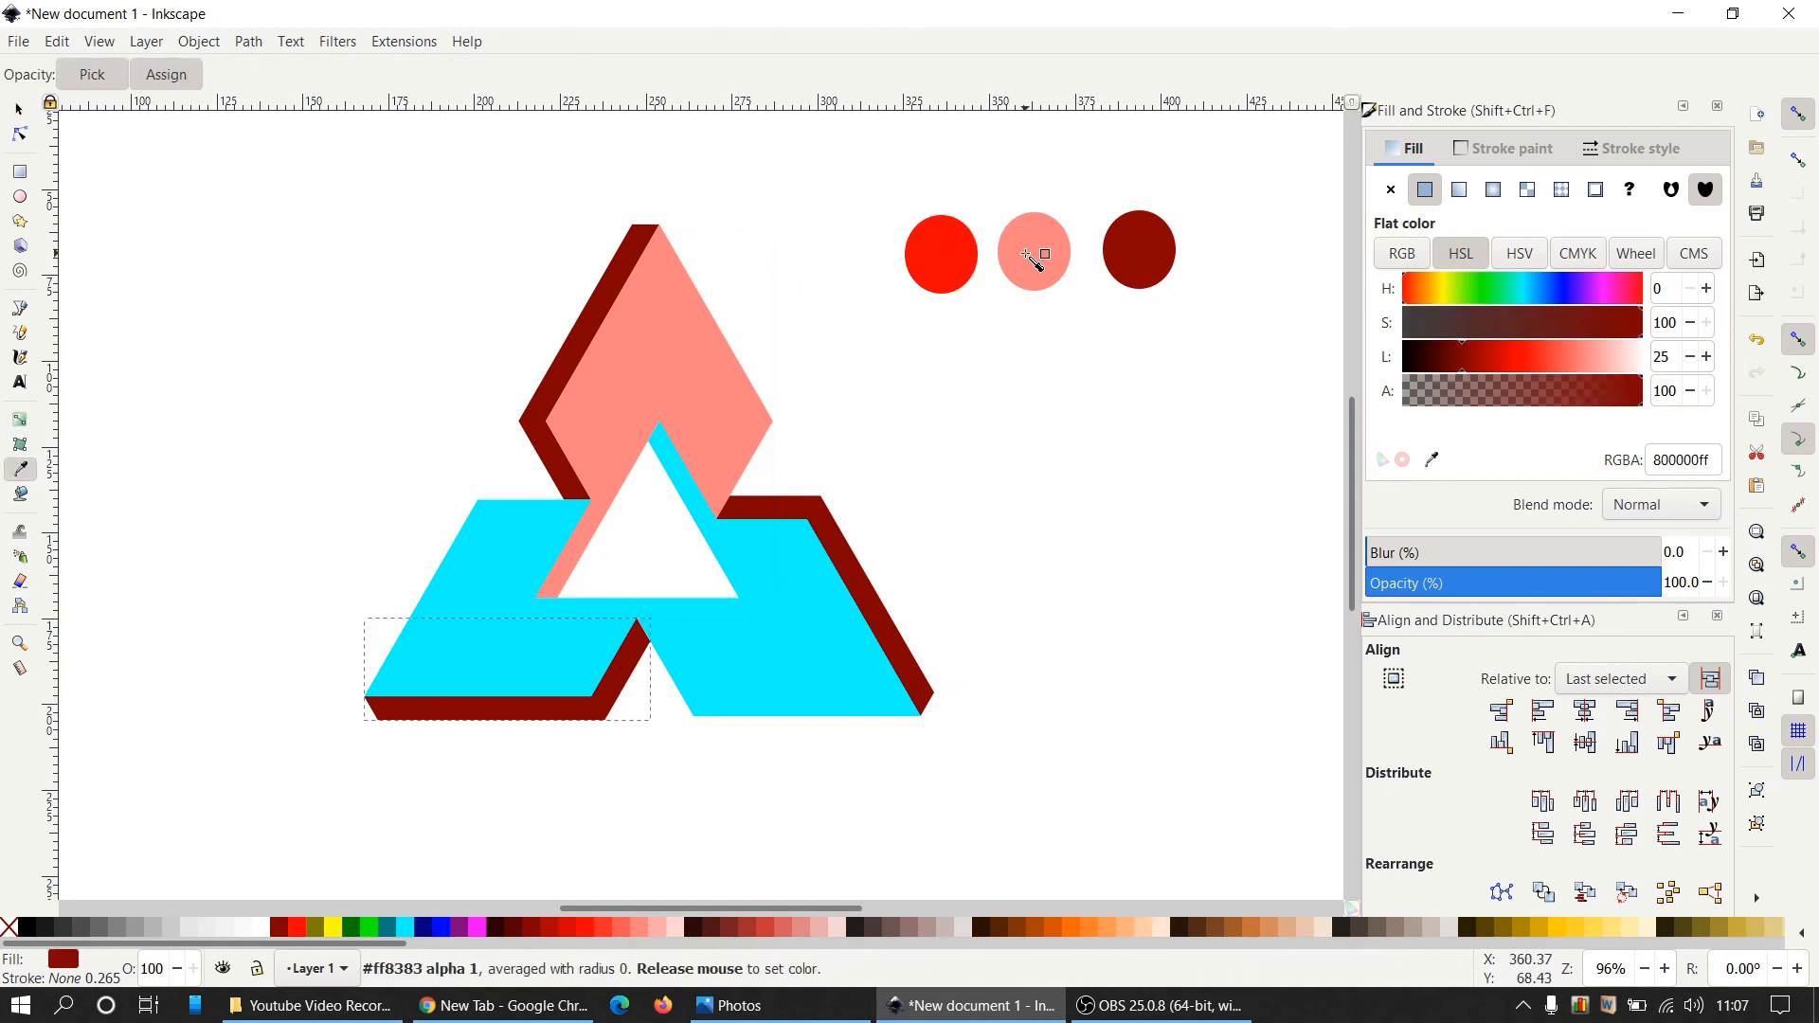
left_click(1032, 257)
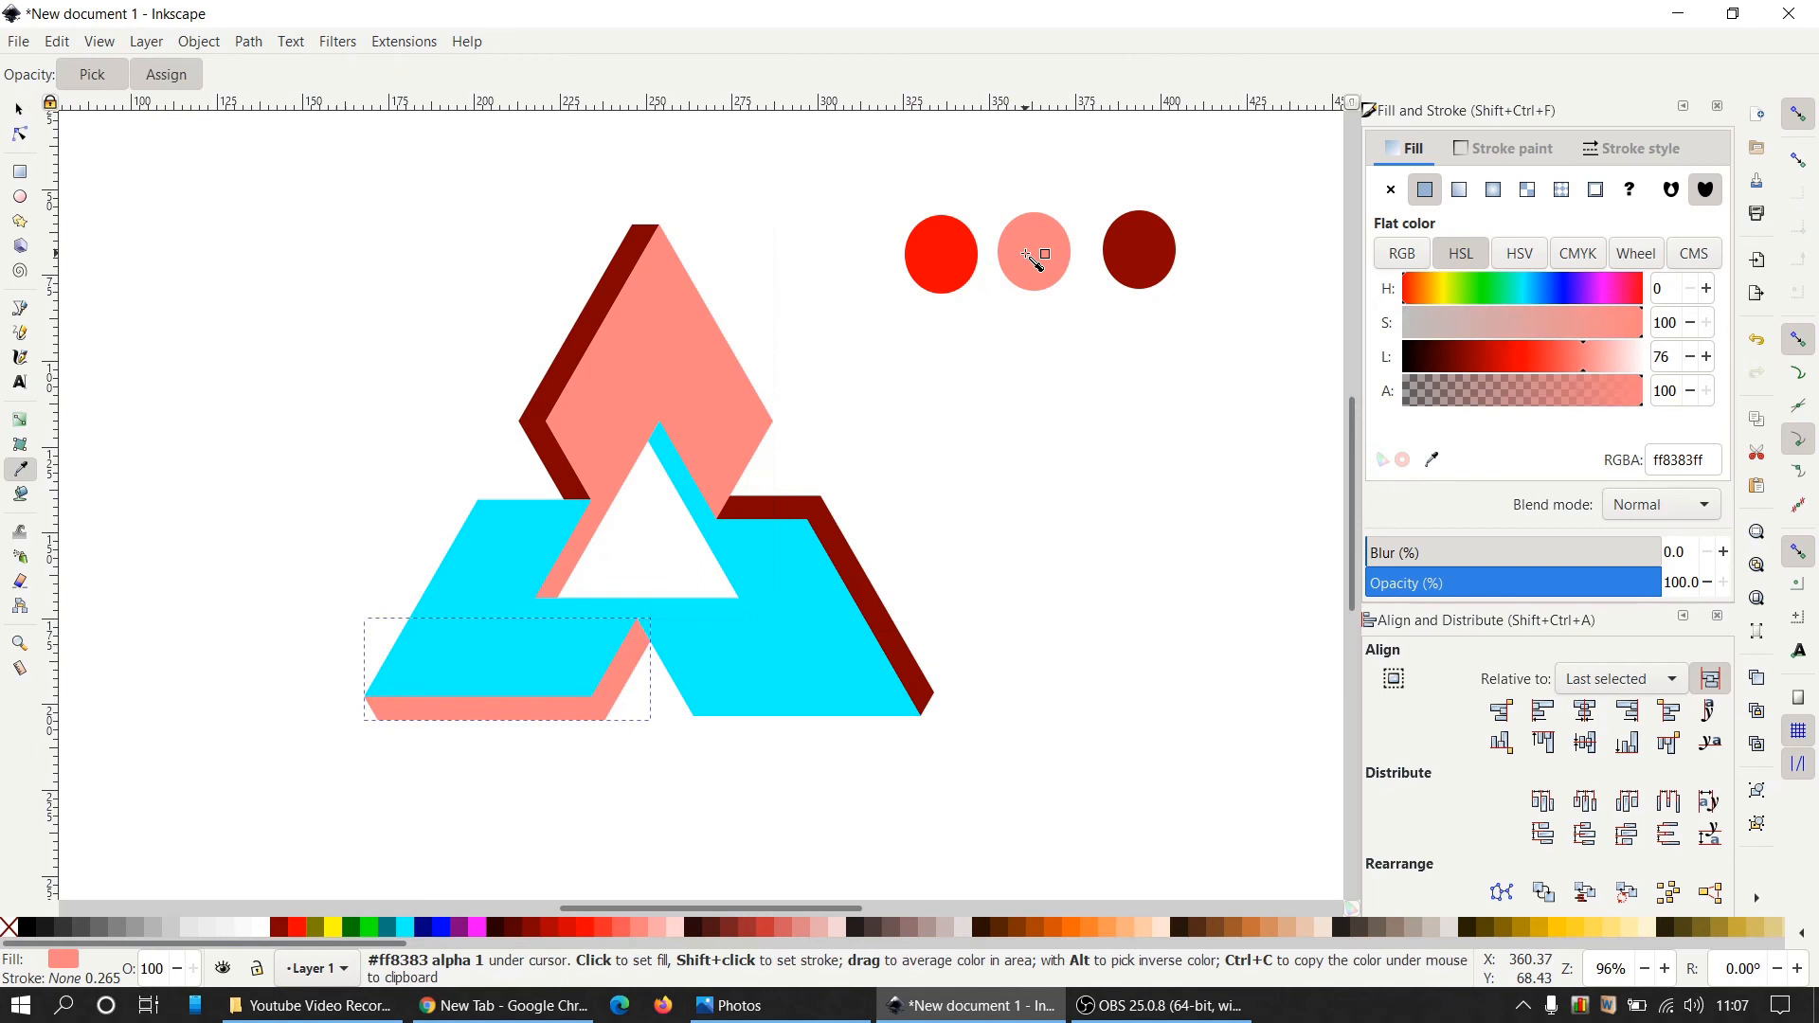
Fill the large lower-left face and the thin lower-right face with pure red (#FF0000).
left_click(18, 112)
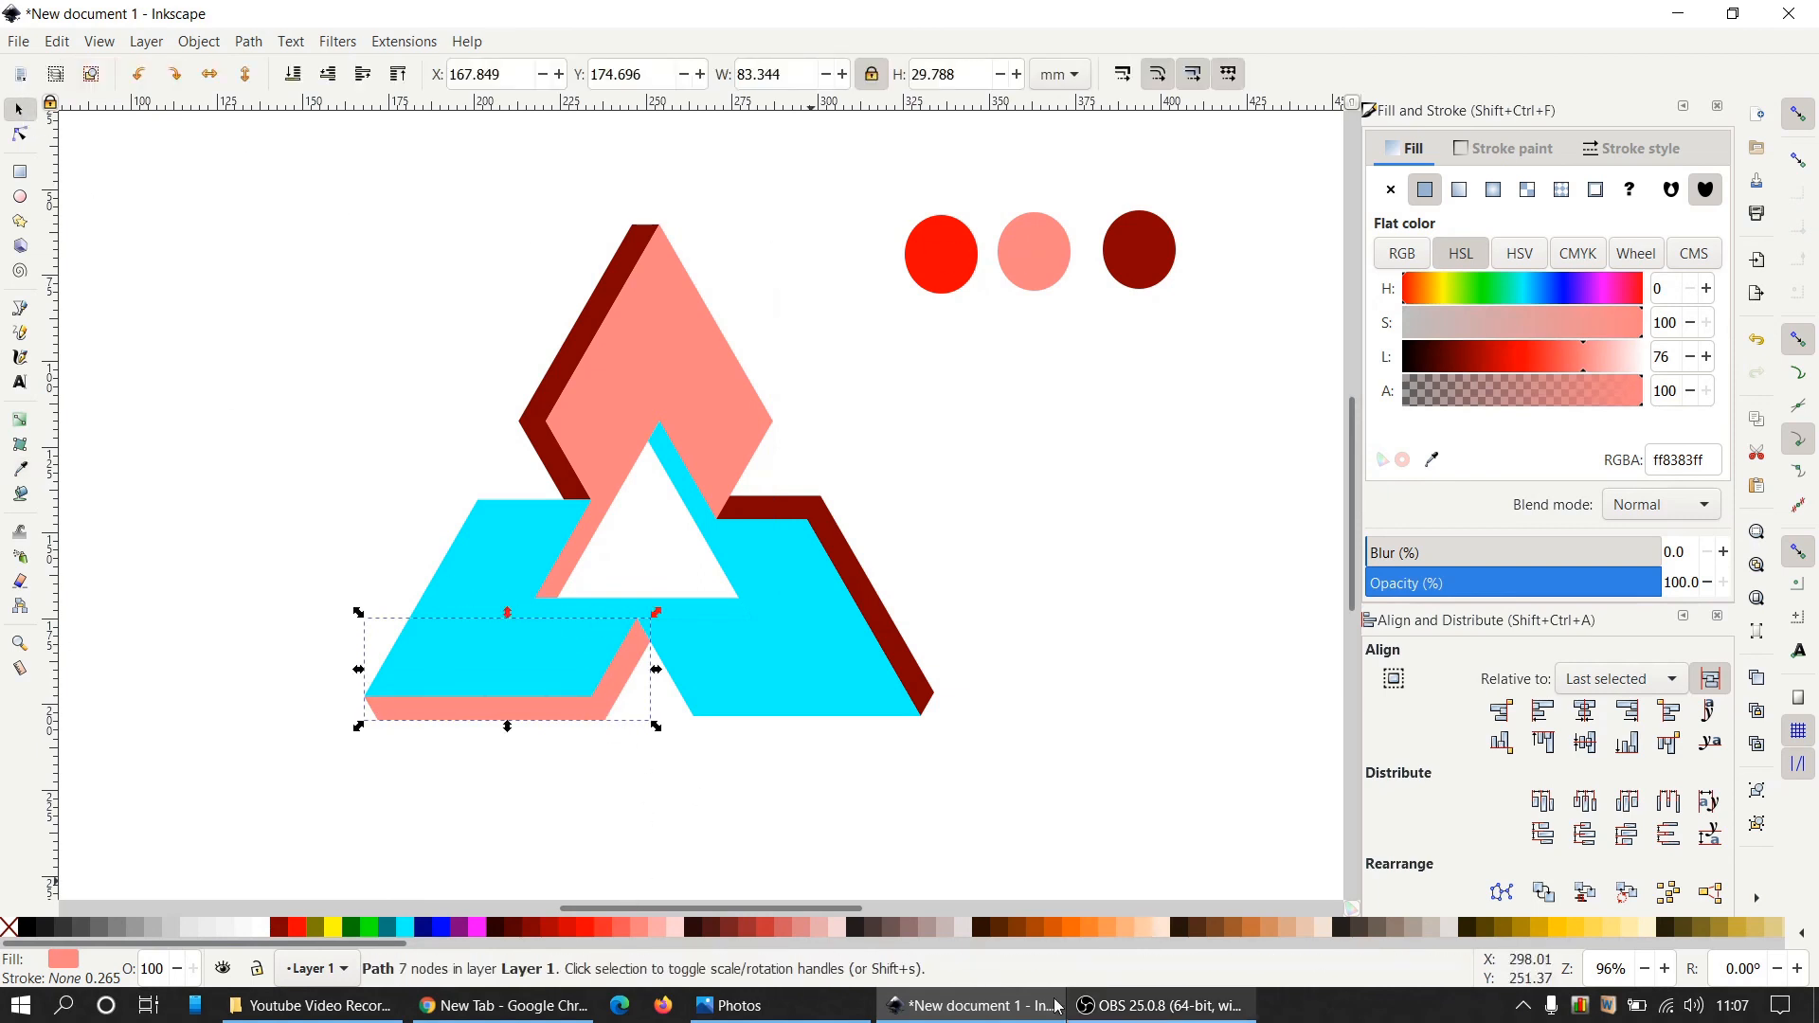
left_click(476, 565)
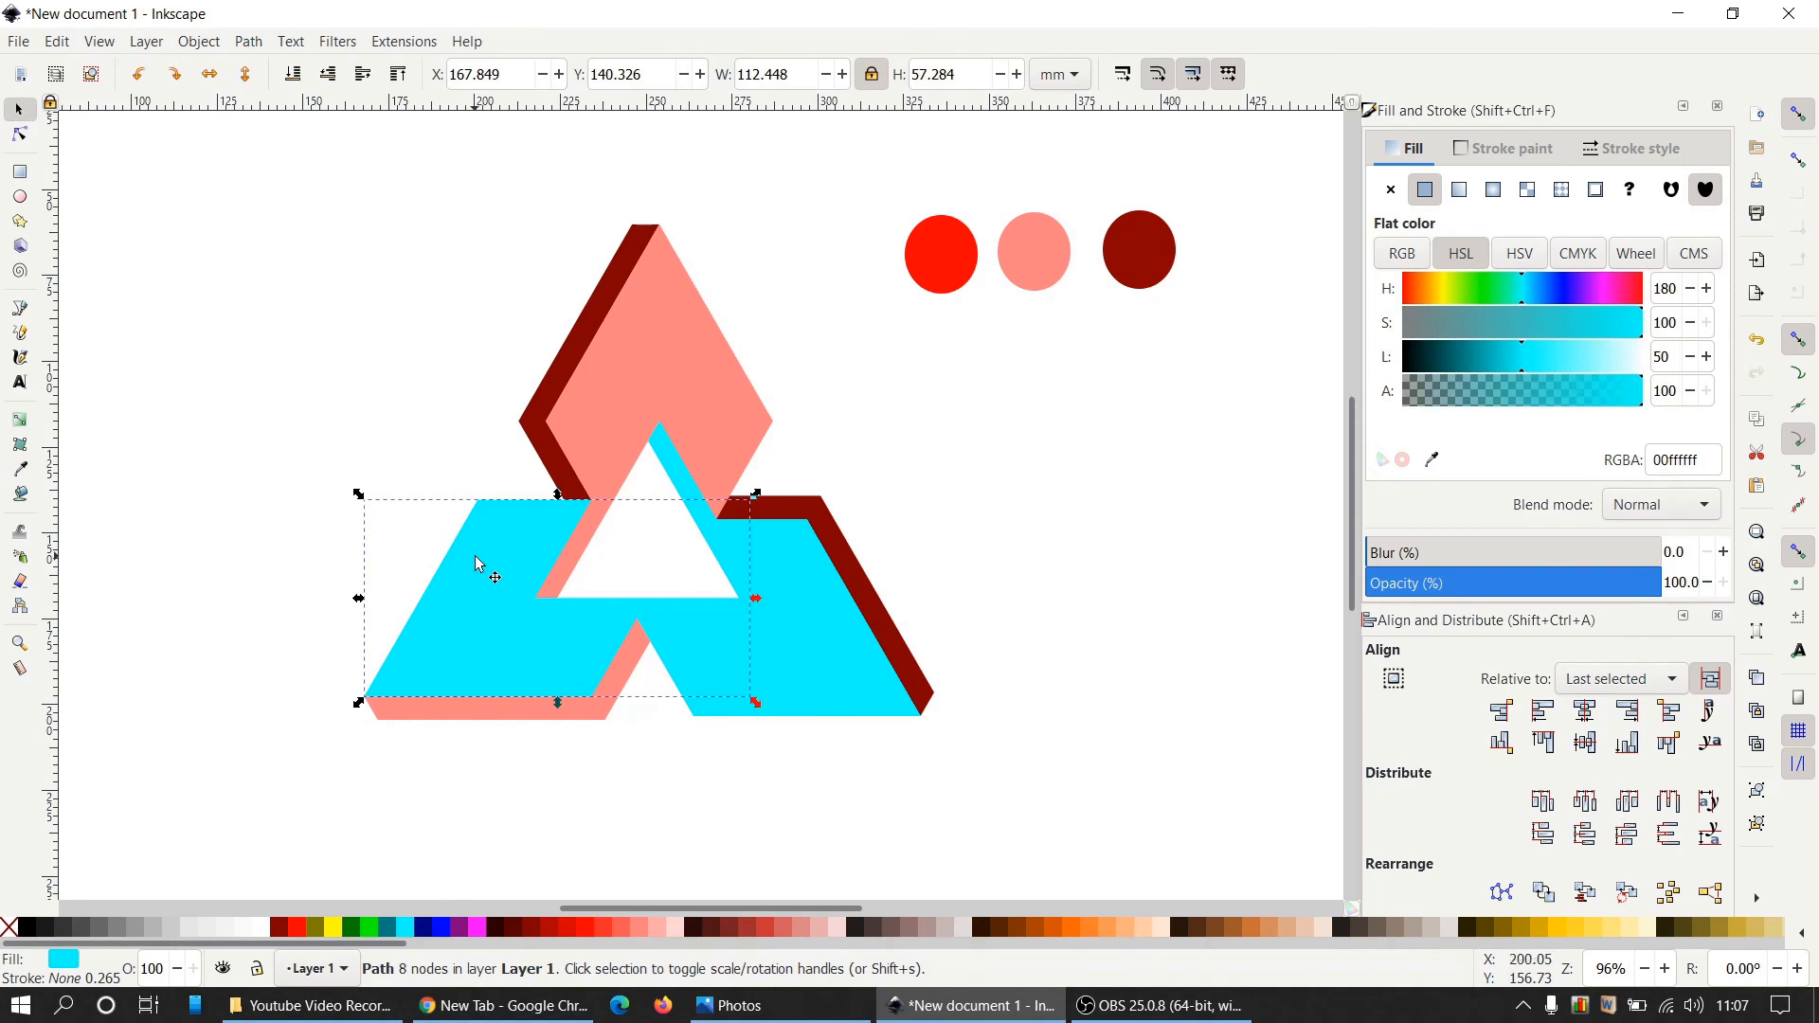
left_click(299, 930)
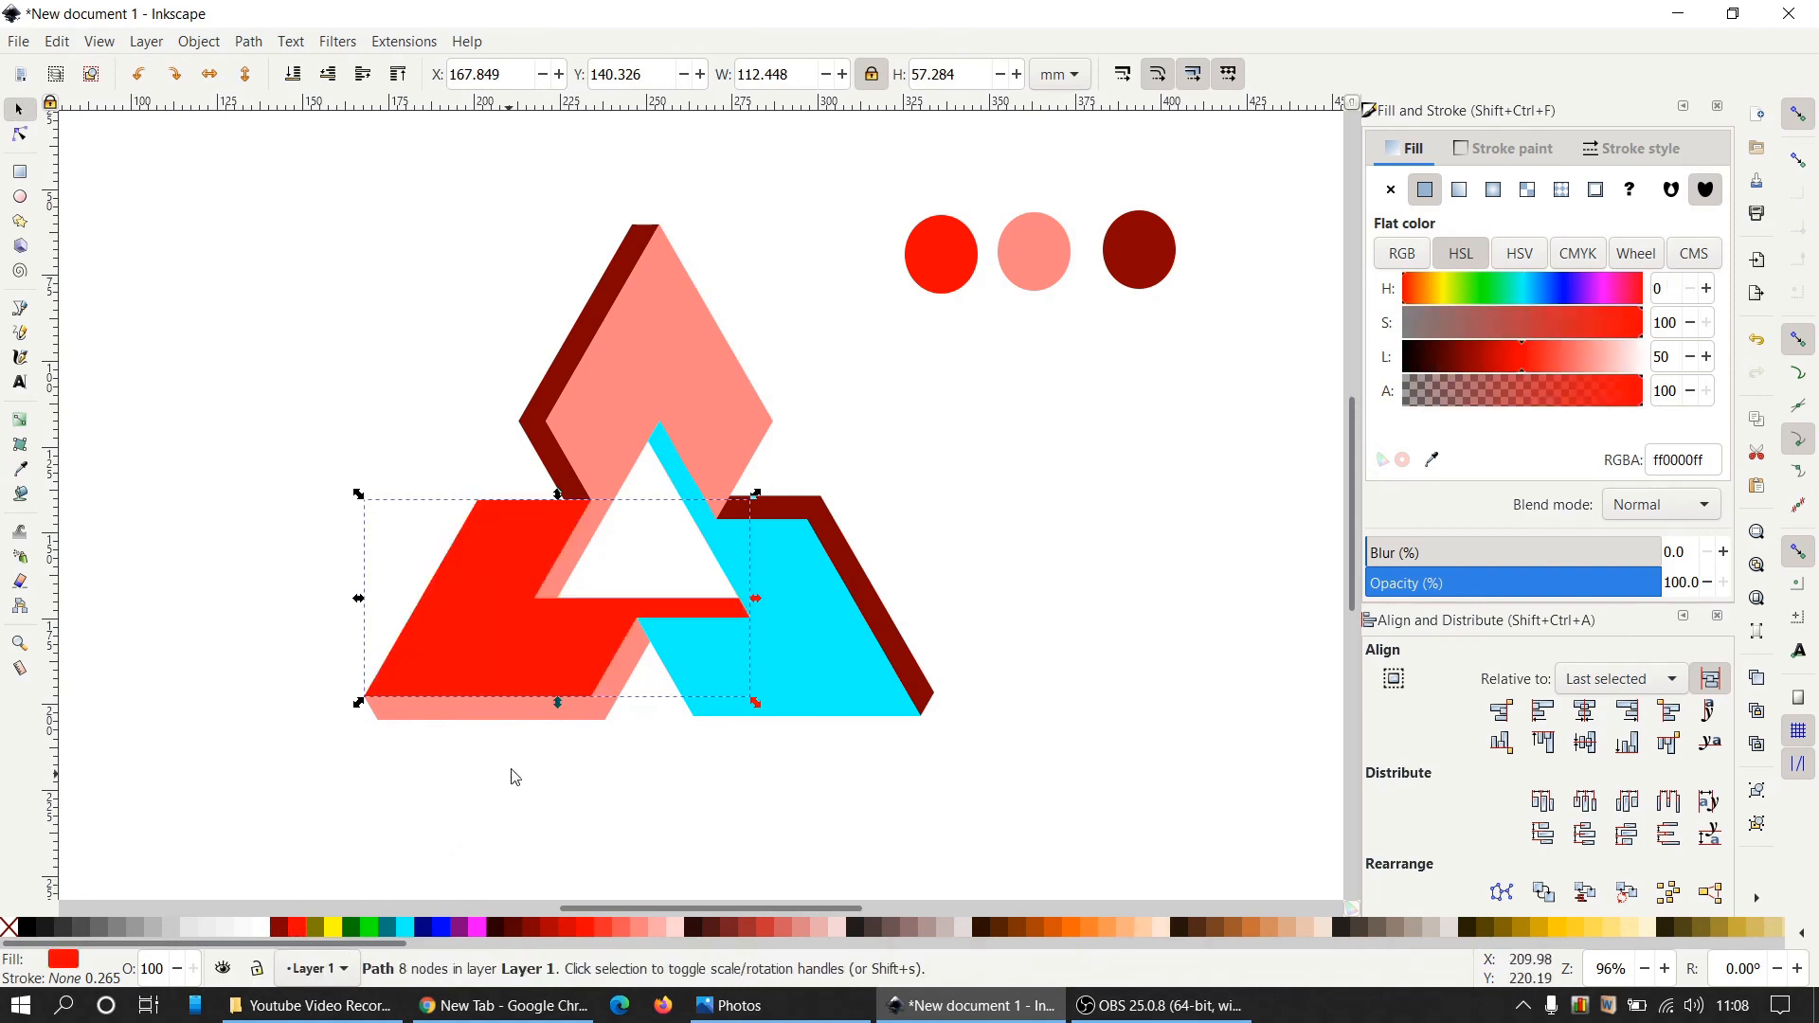
left_click(843, 546)
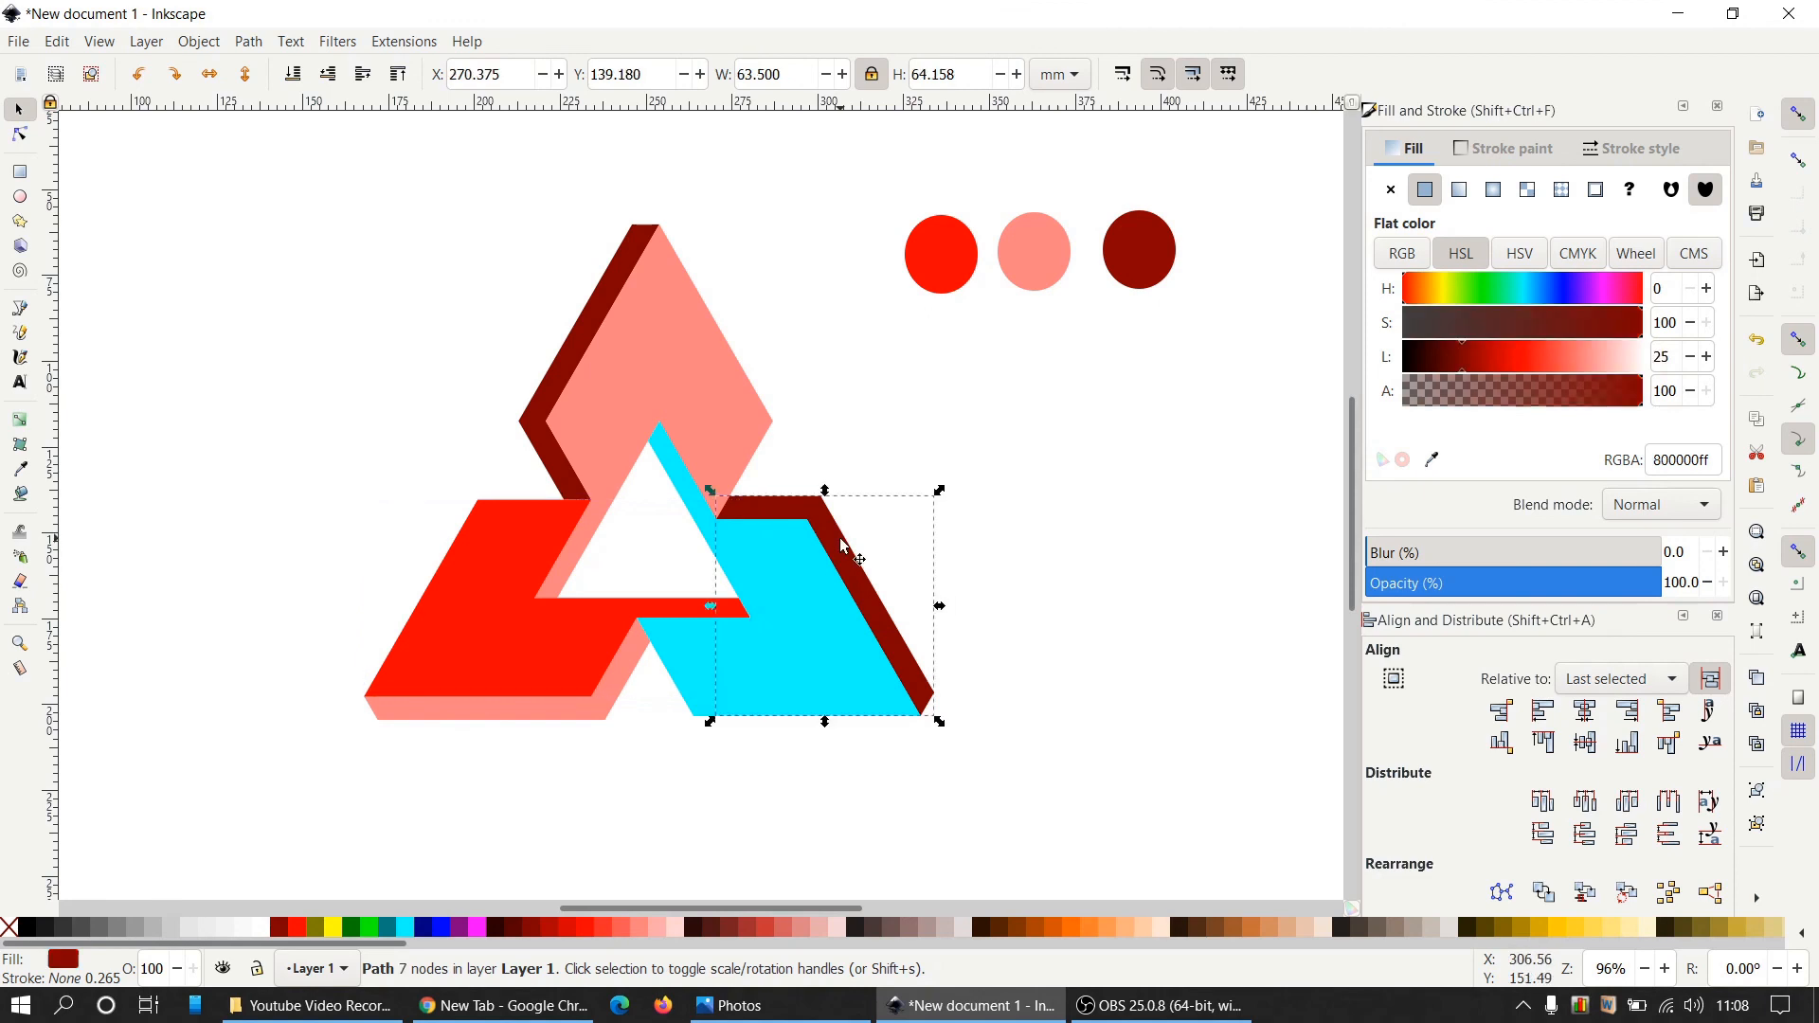
left_click(299, 929)
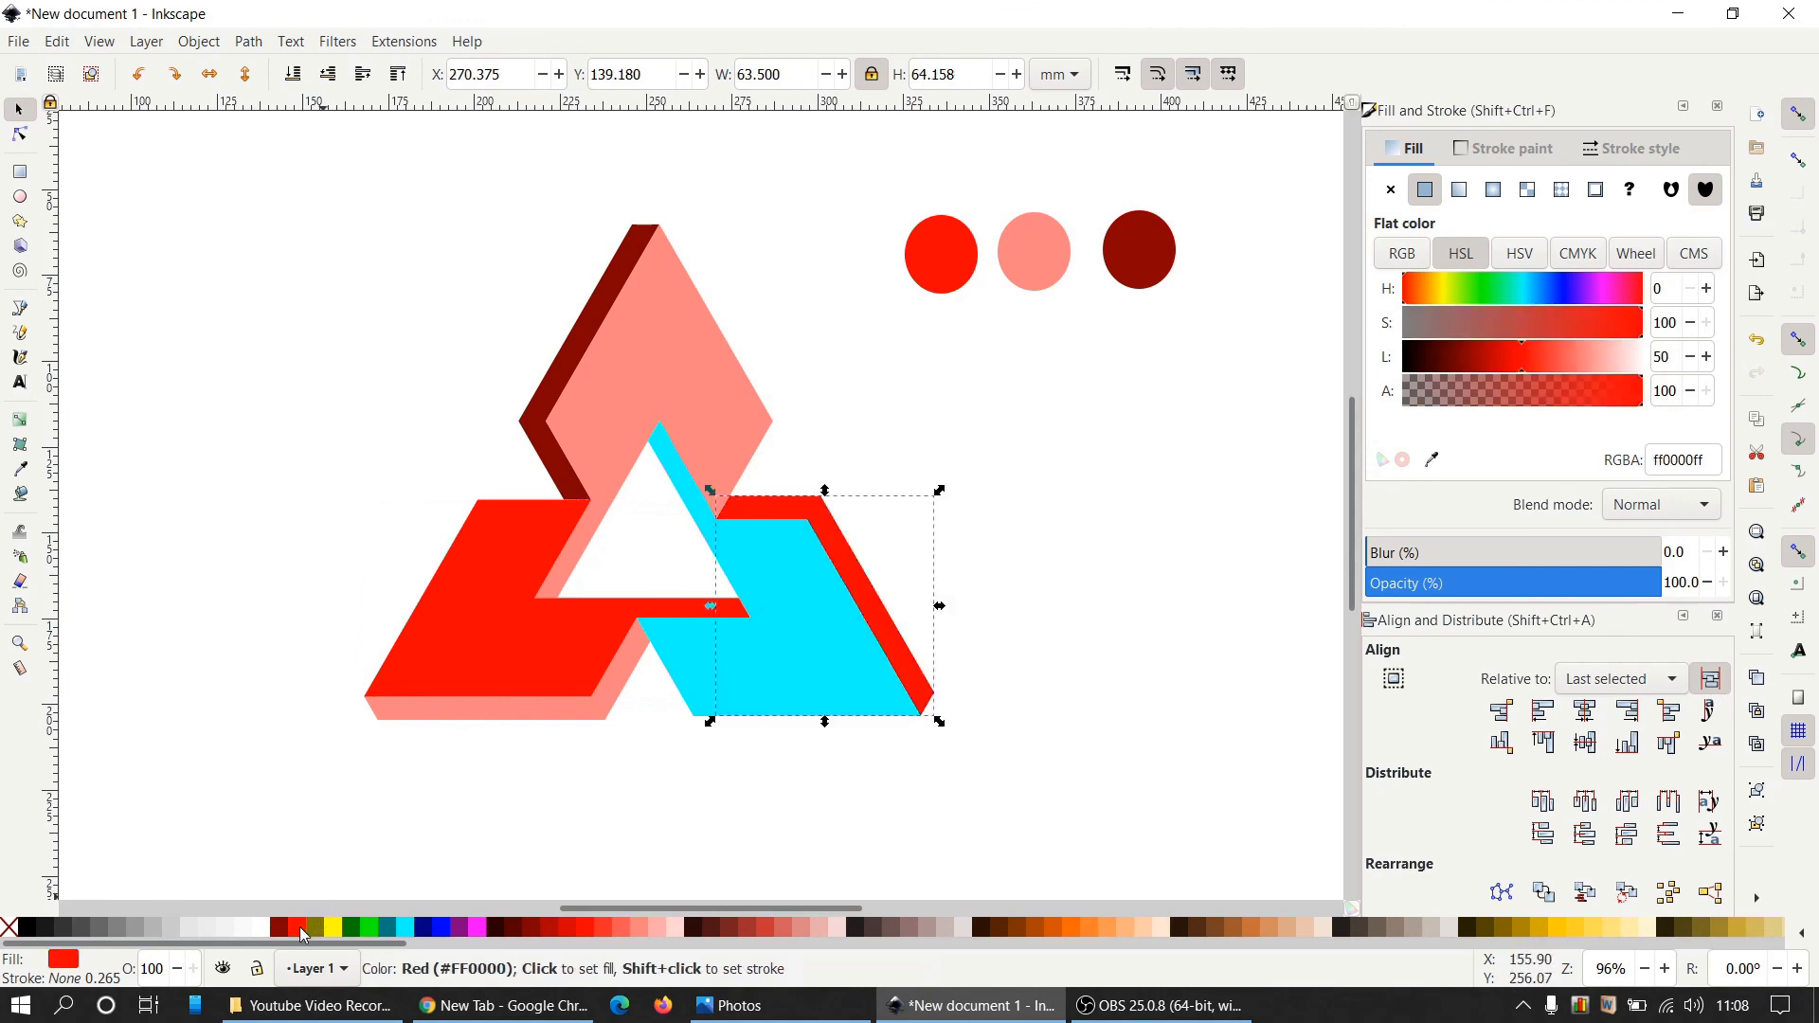
left_click(142, 243)
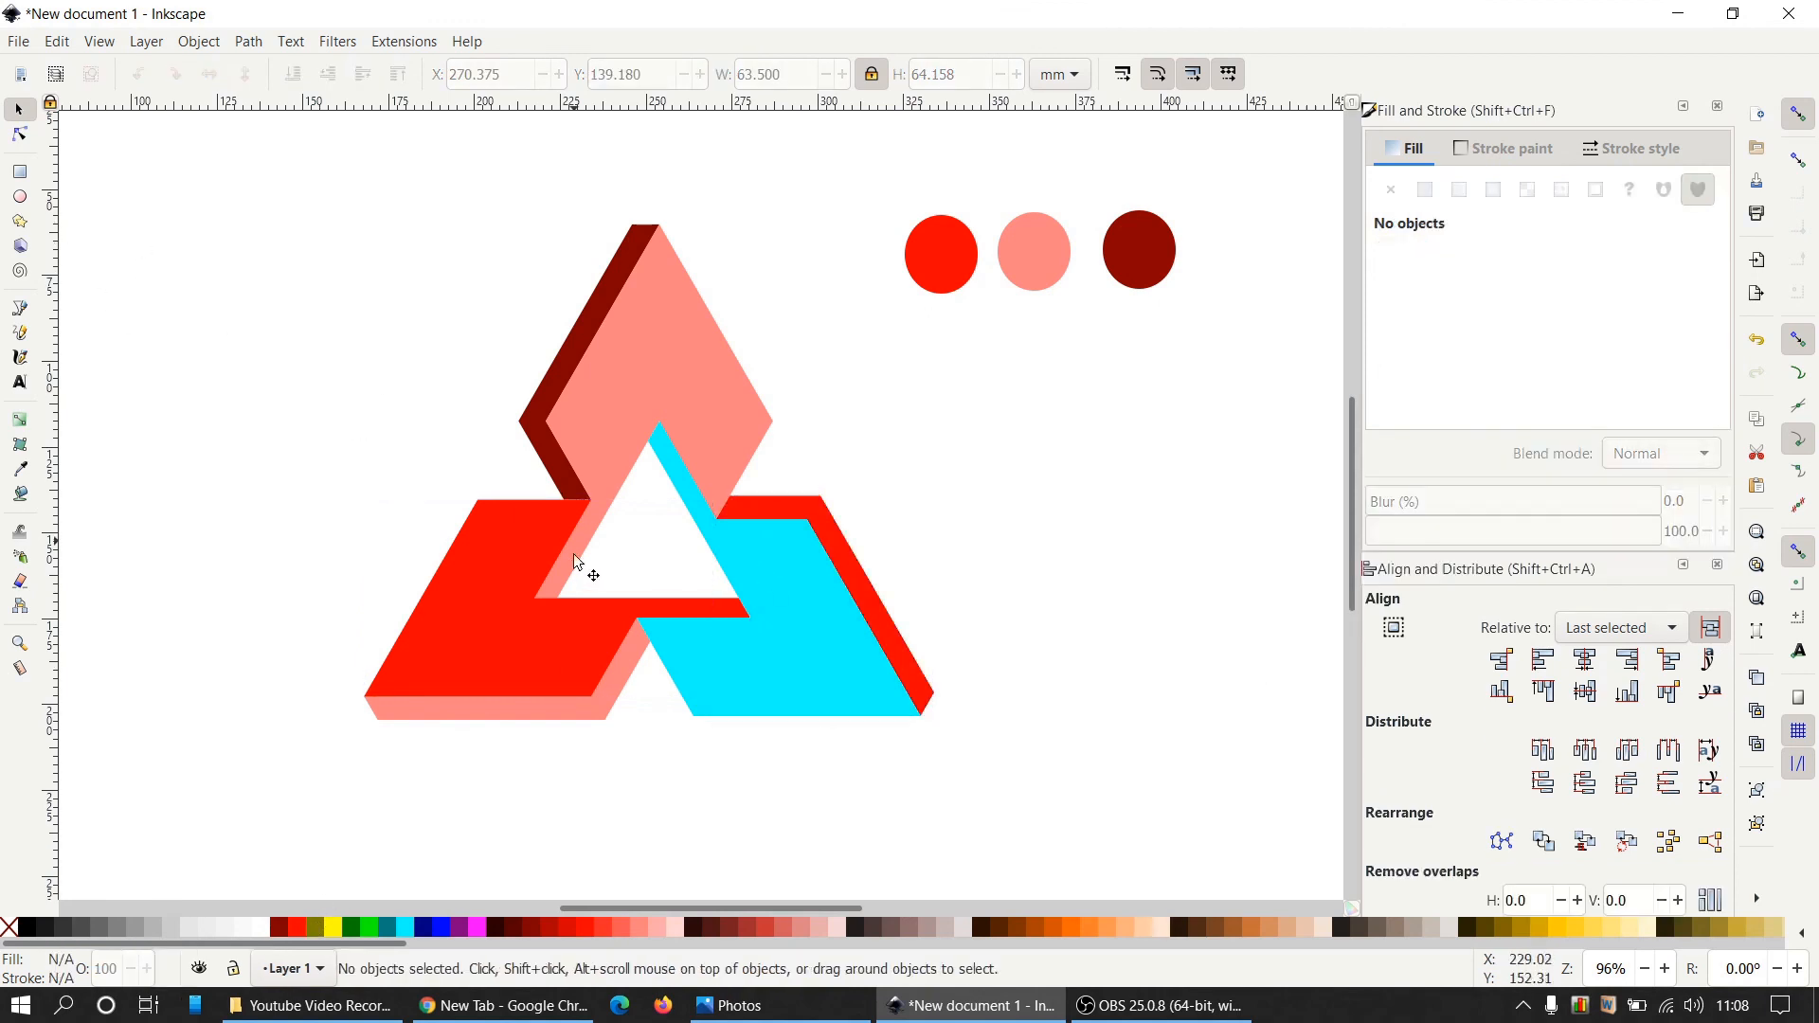
Fill the large lower-right face and the thin upper-left face with the dark red sampled from the right ellipse.
left_click(821, 669)
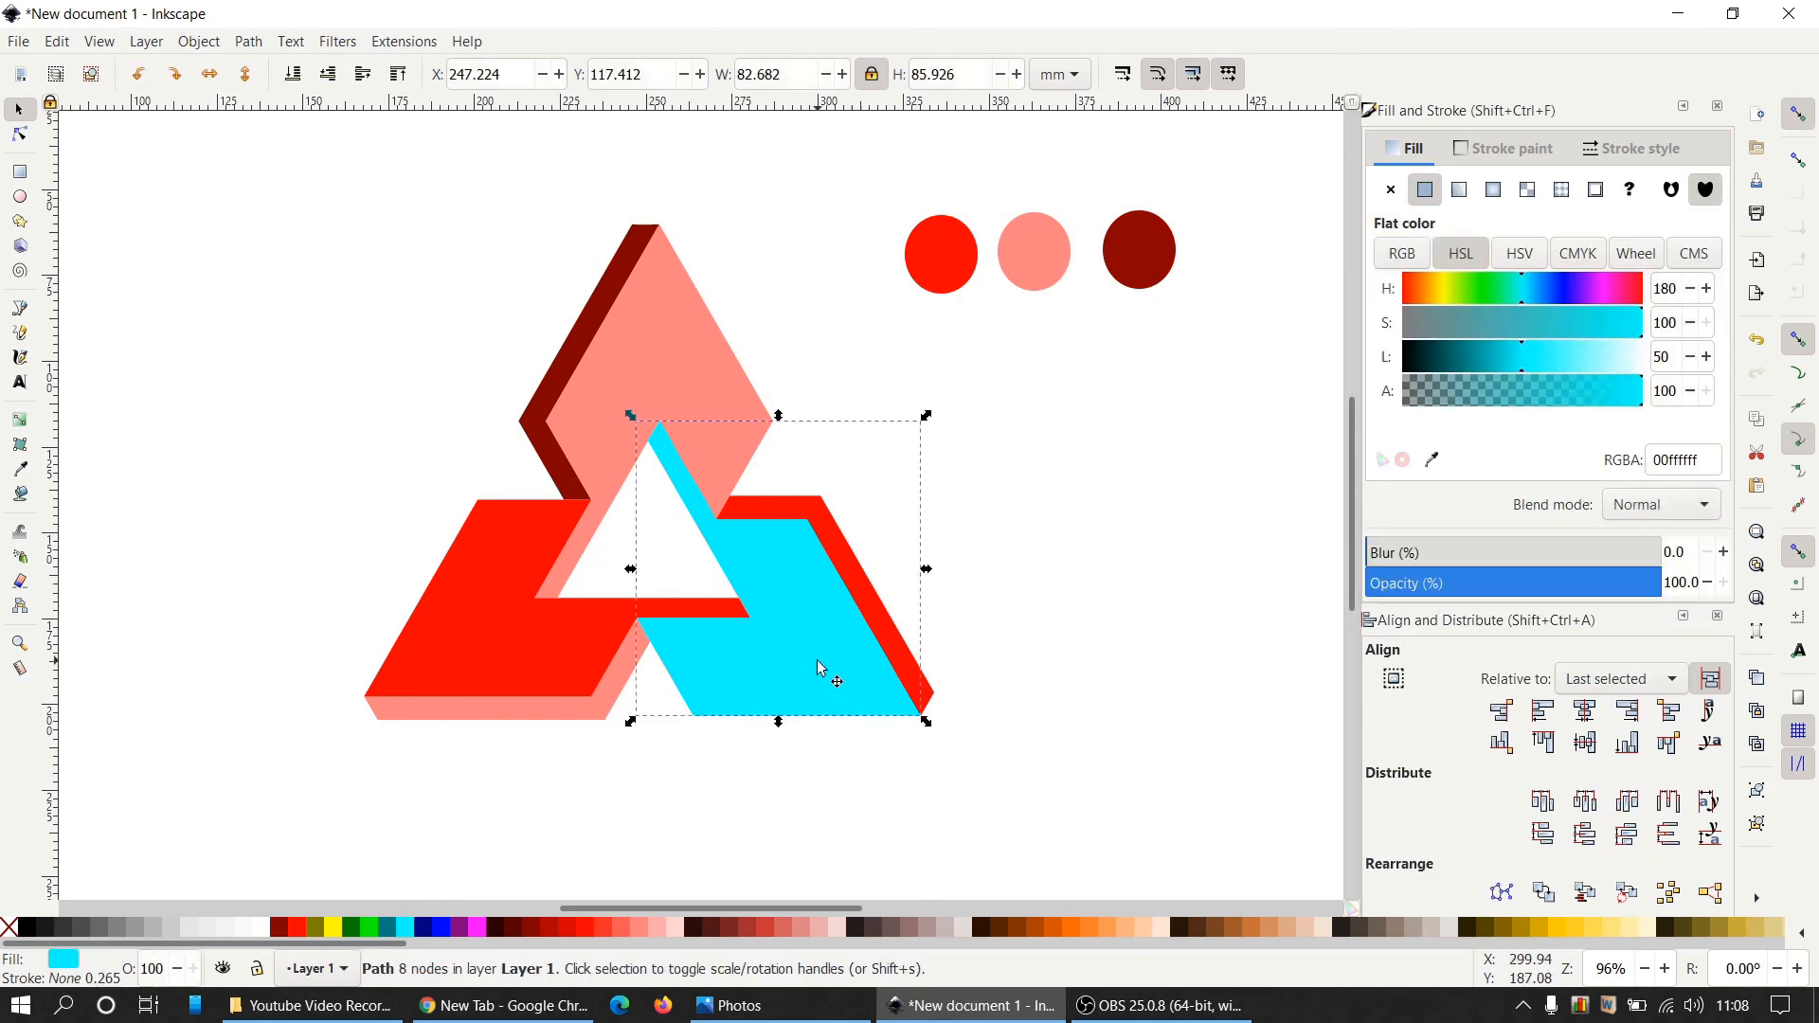
left_click(23, 472)
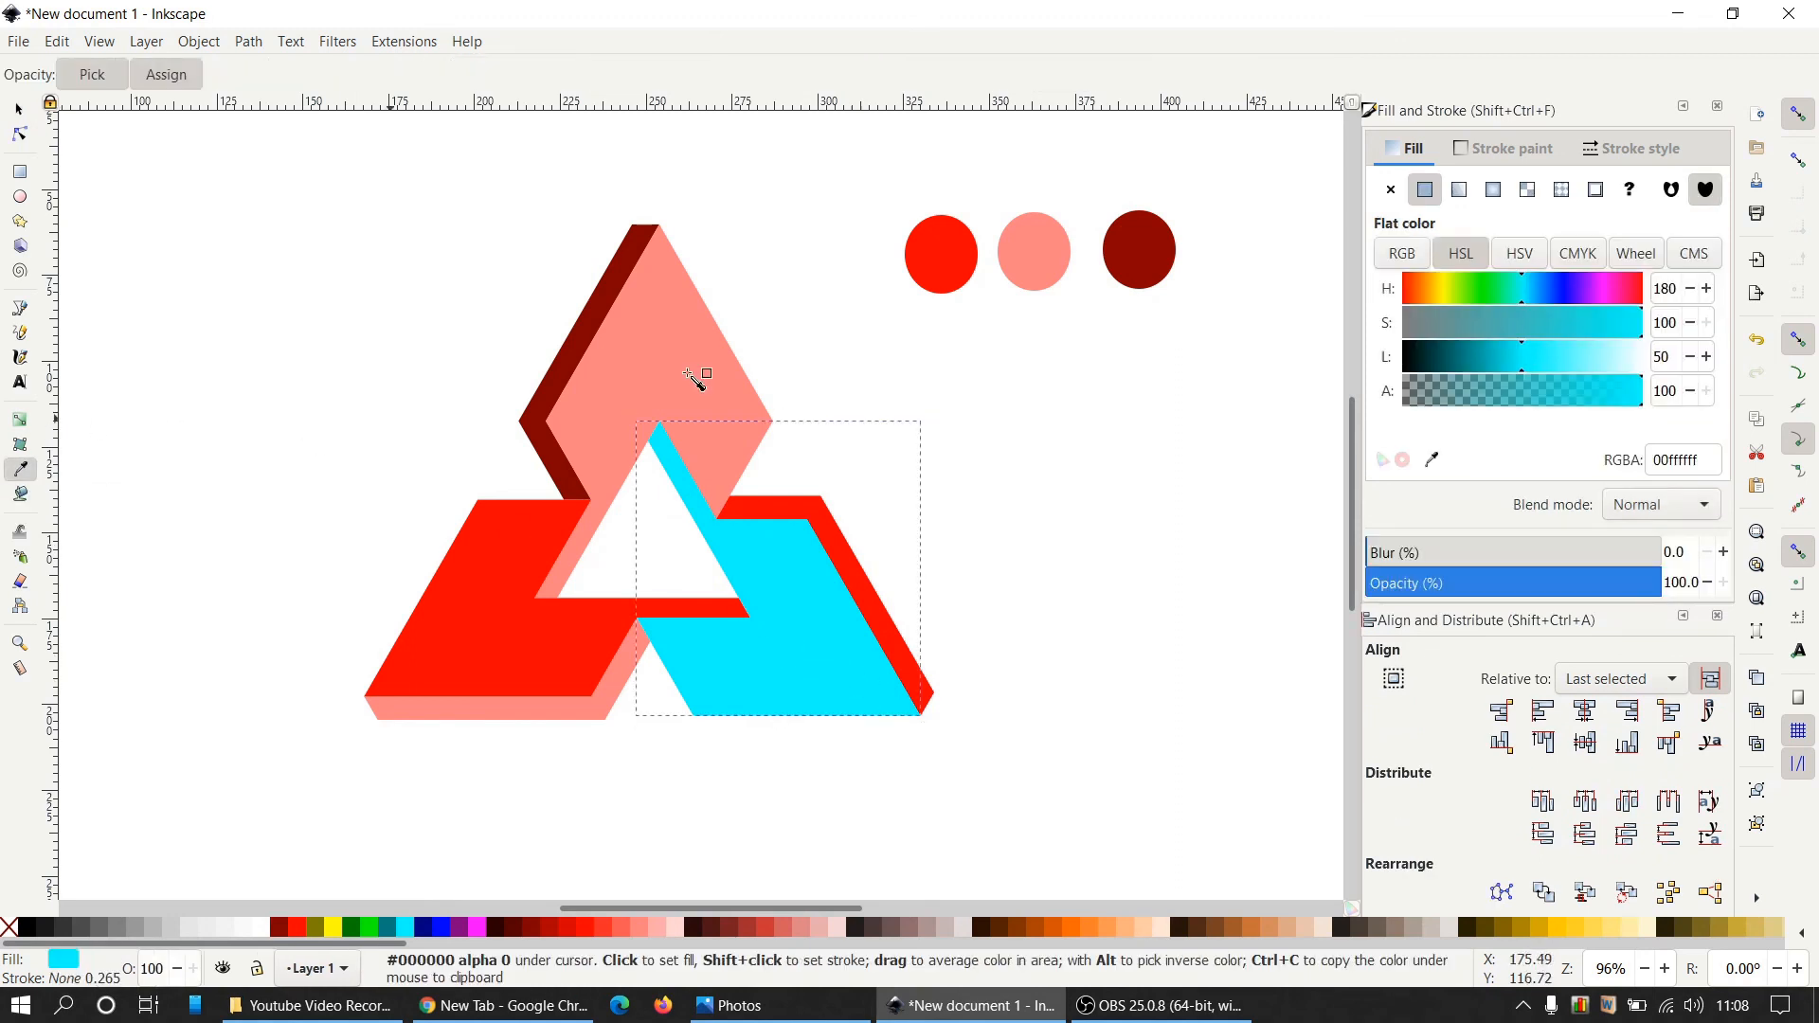
left_click(1150, 252)
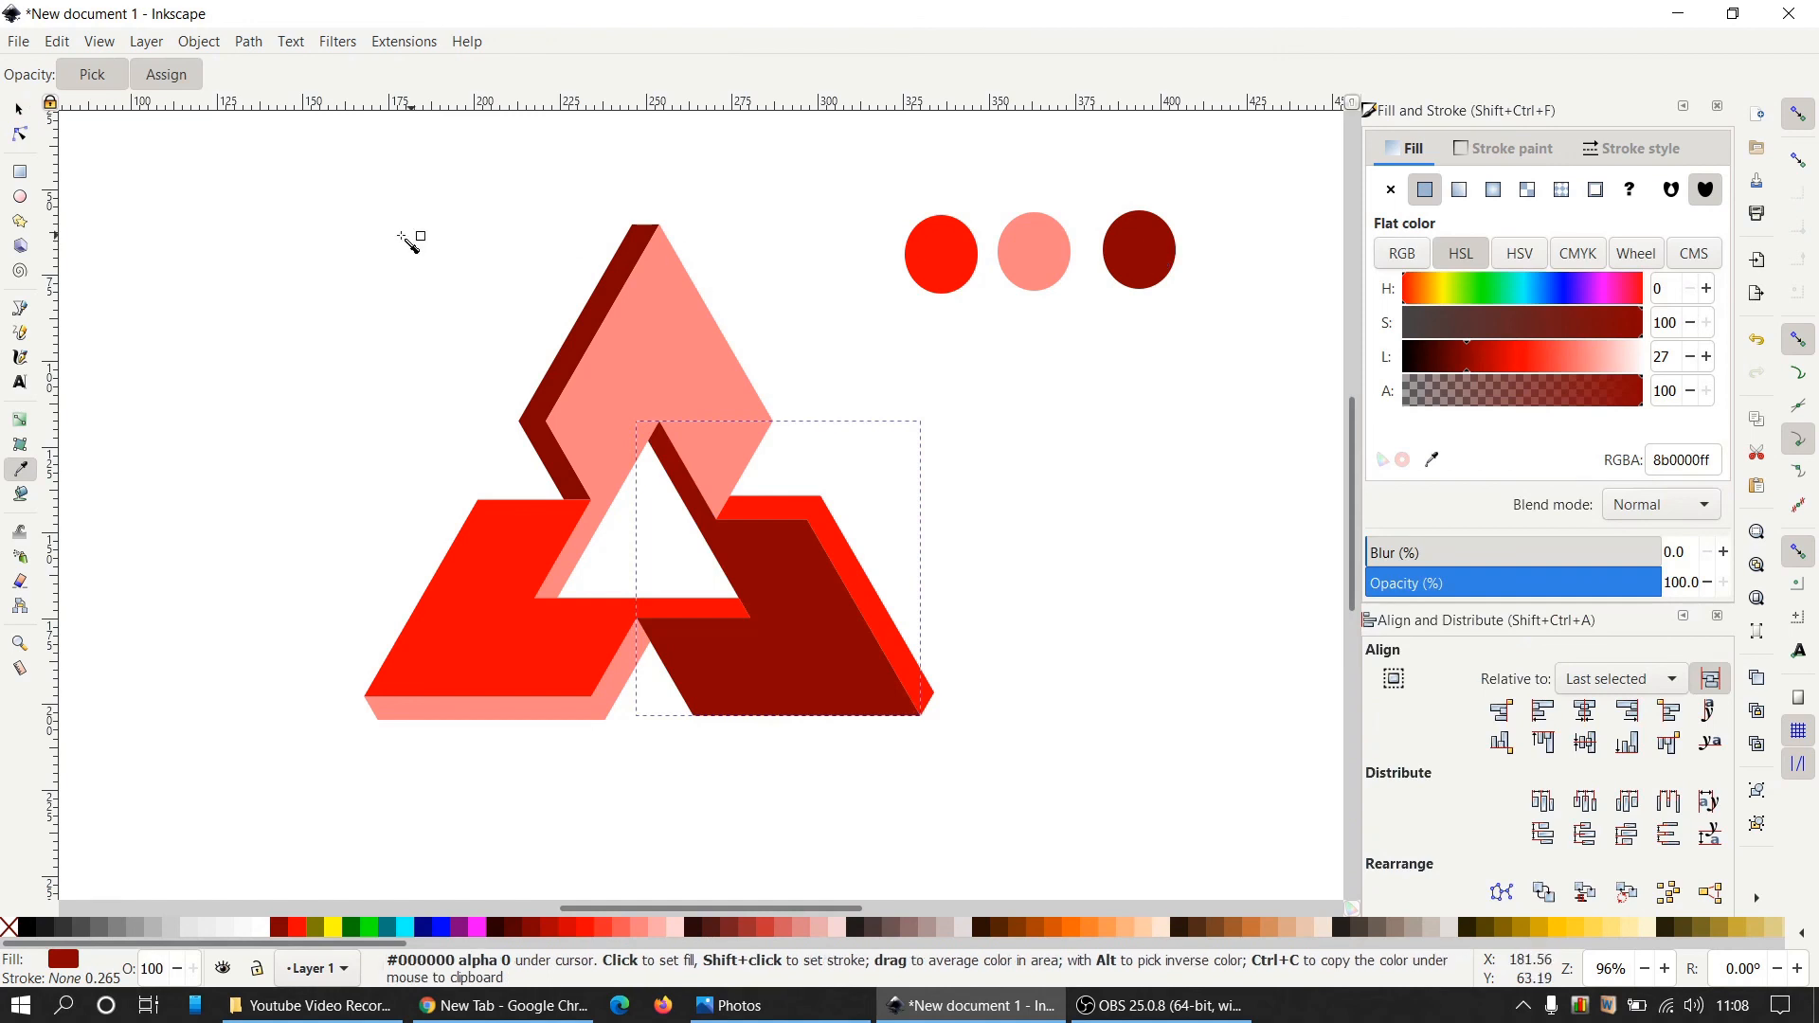
left_click(21, 112)
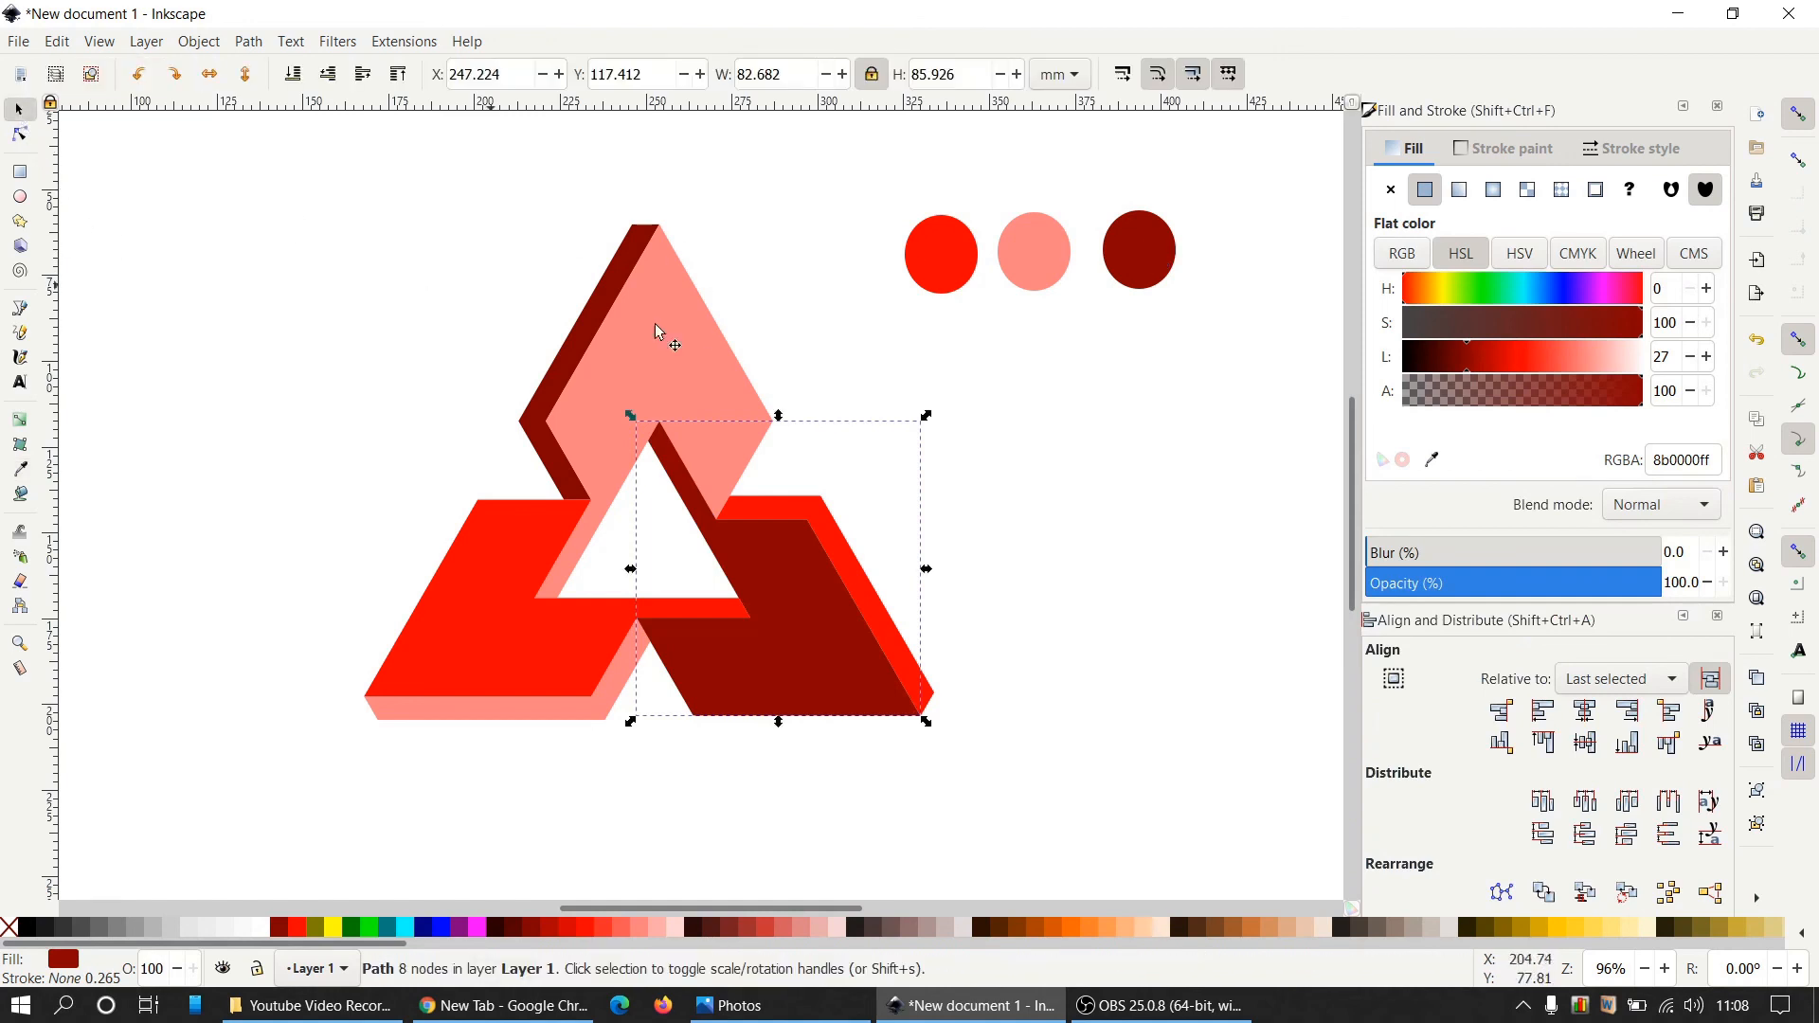
left_click(592, 324)
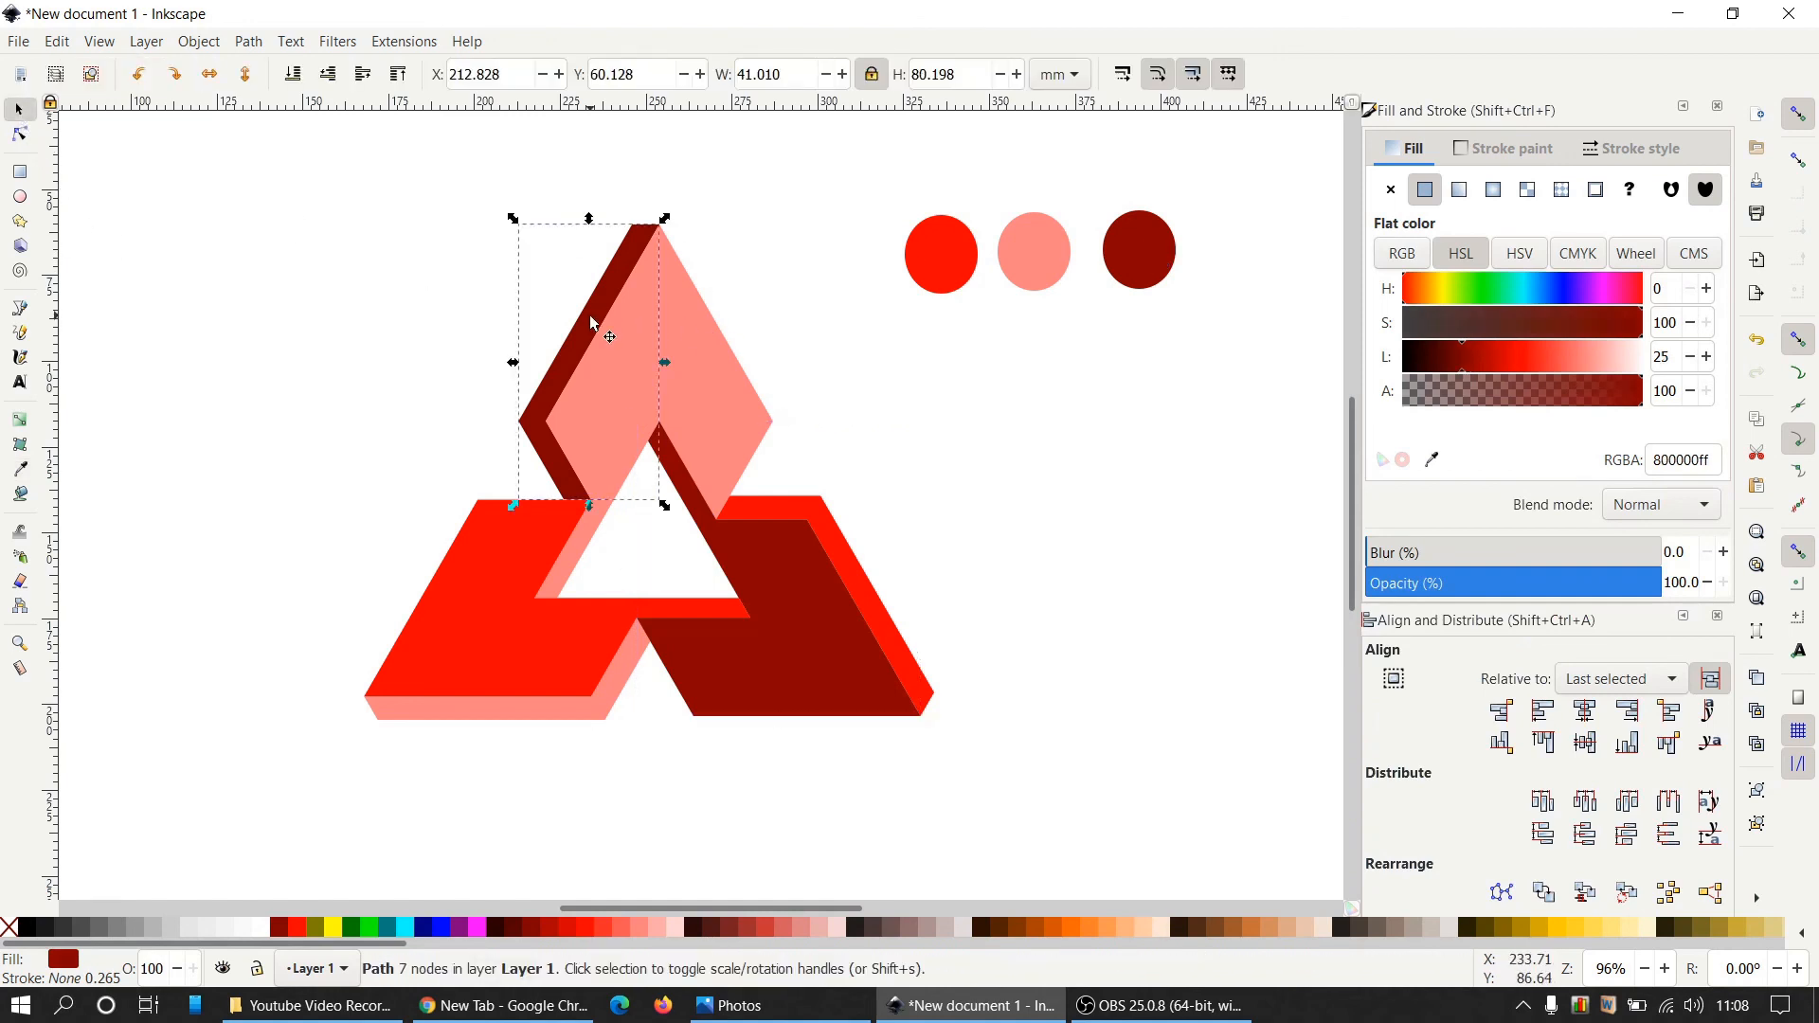
left_click(21, 469)
left_click(1146, 272)
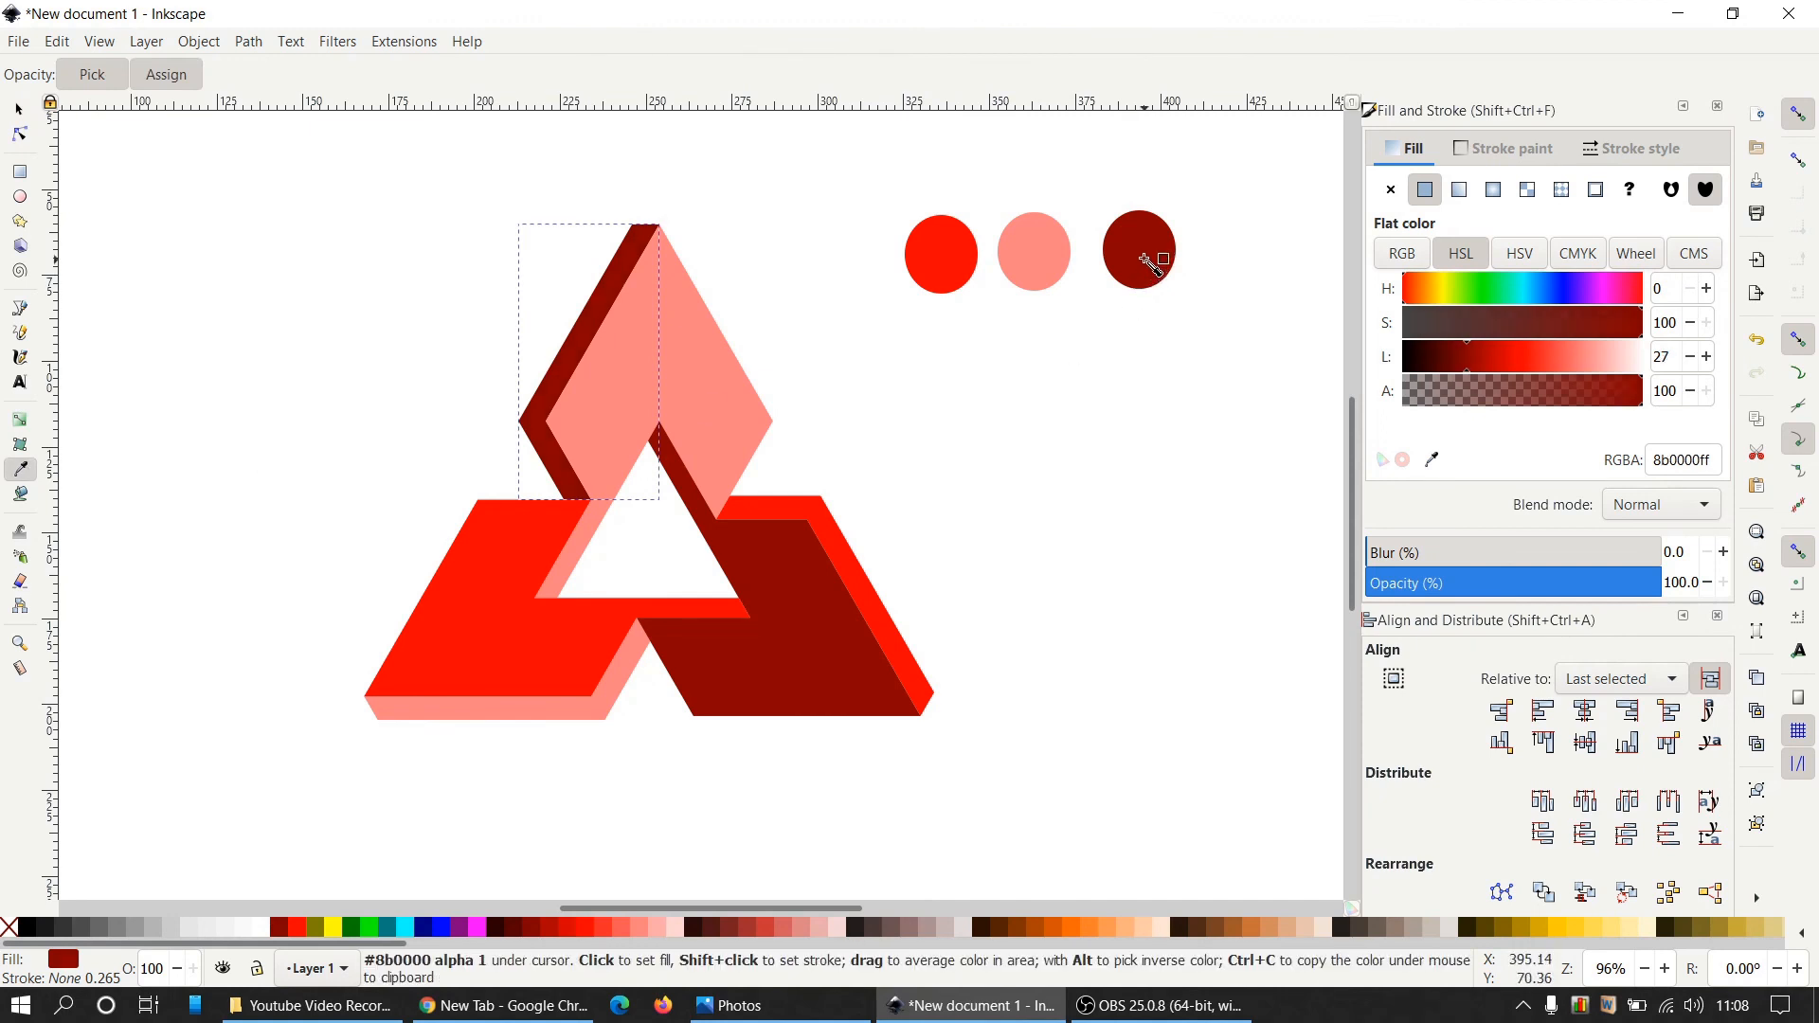
left_click(23, 110)
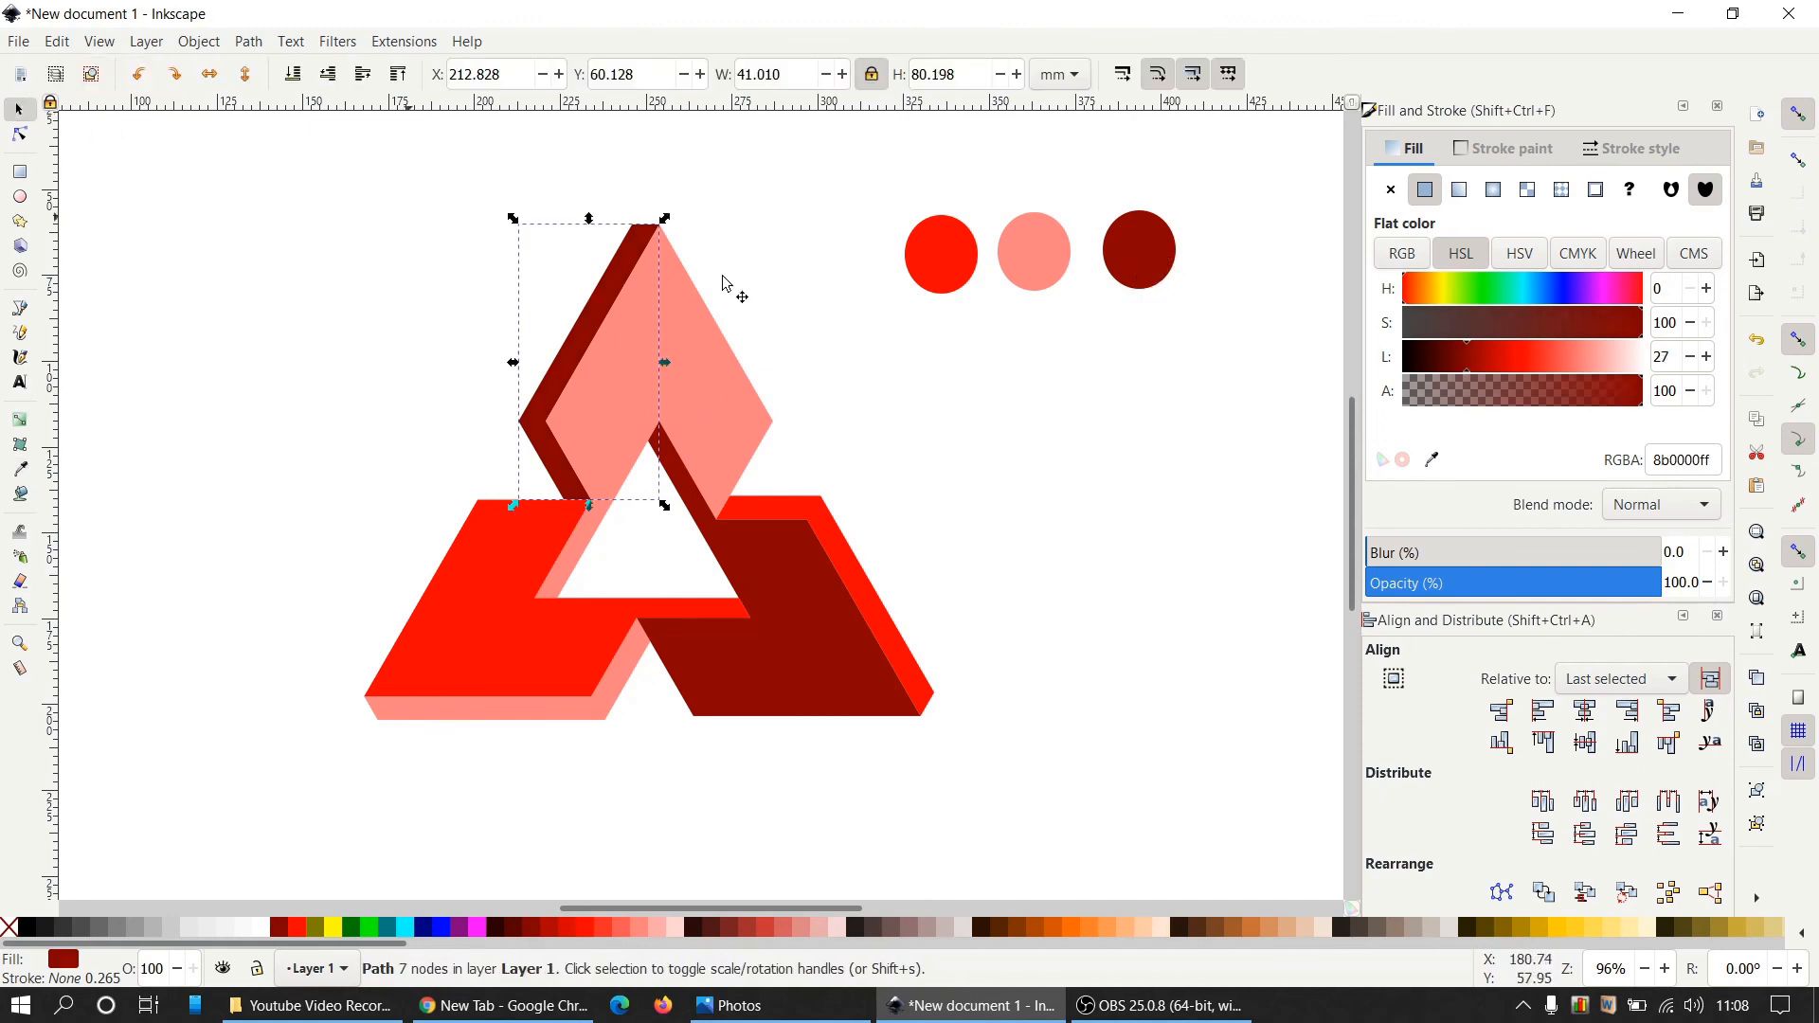
Delete the three colour swatch ellipses and compare the drawing with the reference image impossible triangle.png in Photos.
left_click(1217, 417)
left_click_drag(1252, 414, 876, 185)
key("Delete")
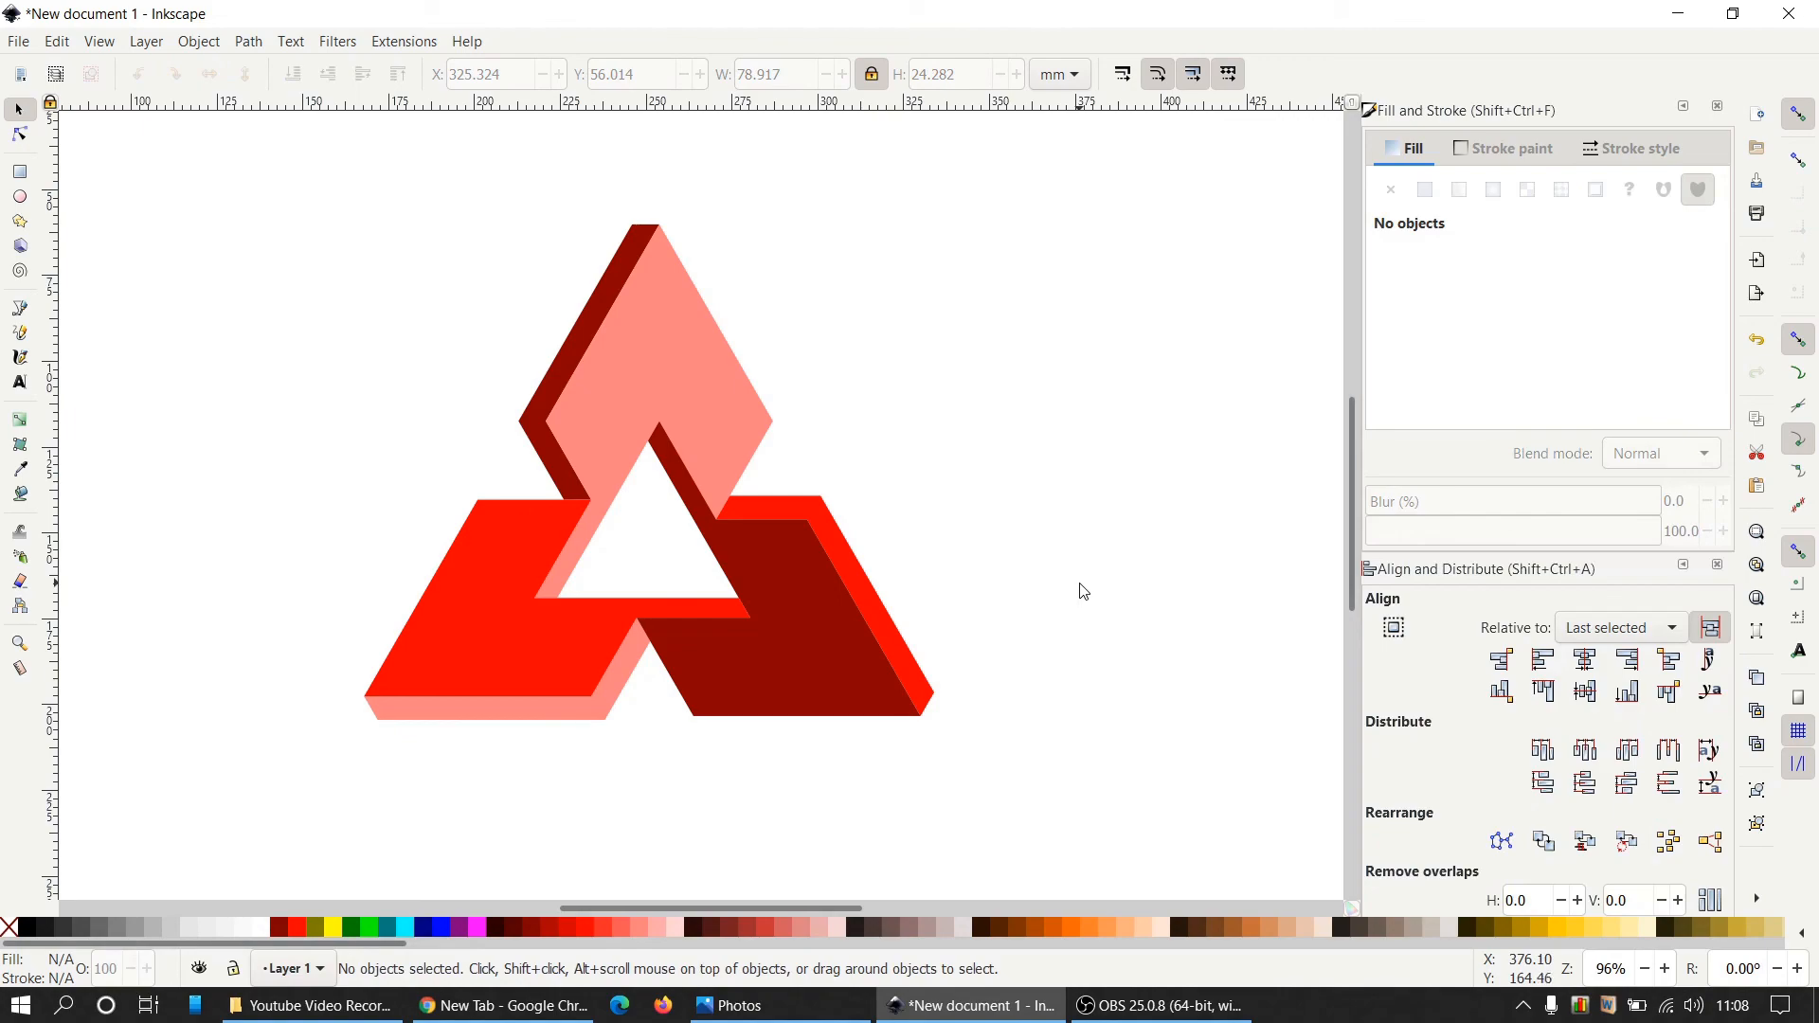
left_click(831, 1004)
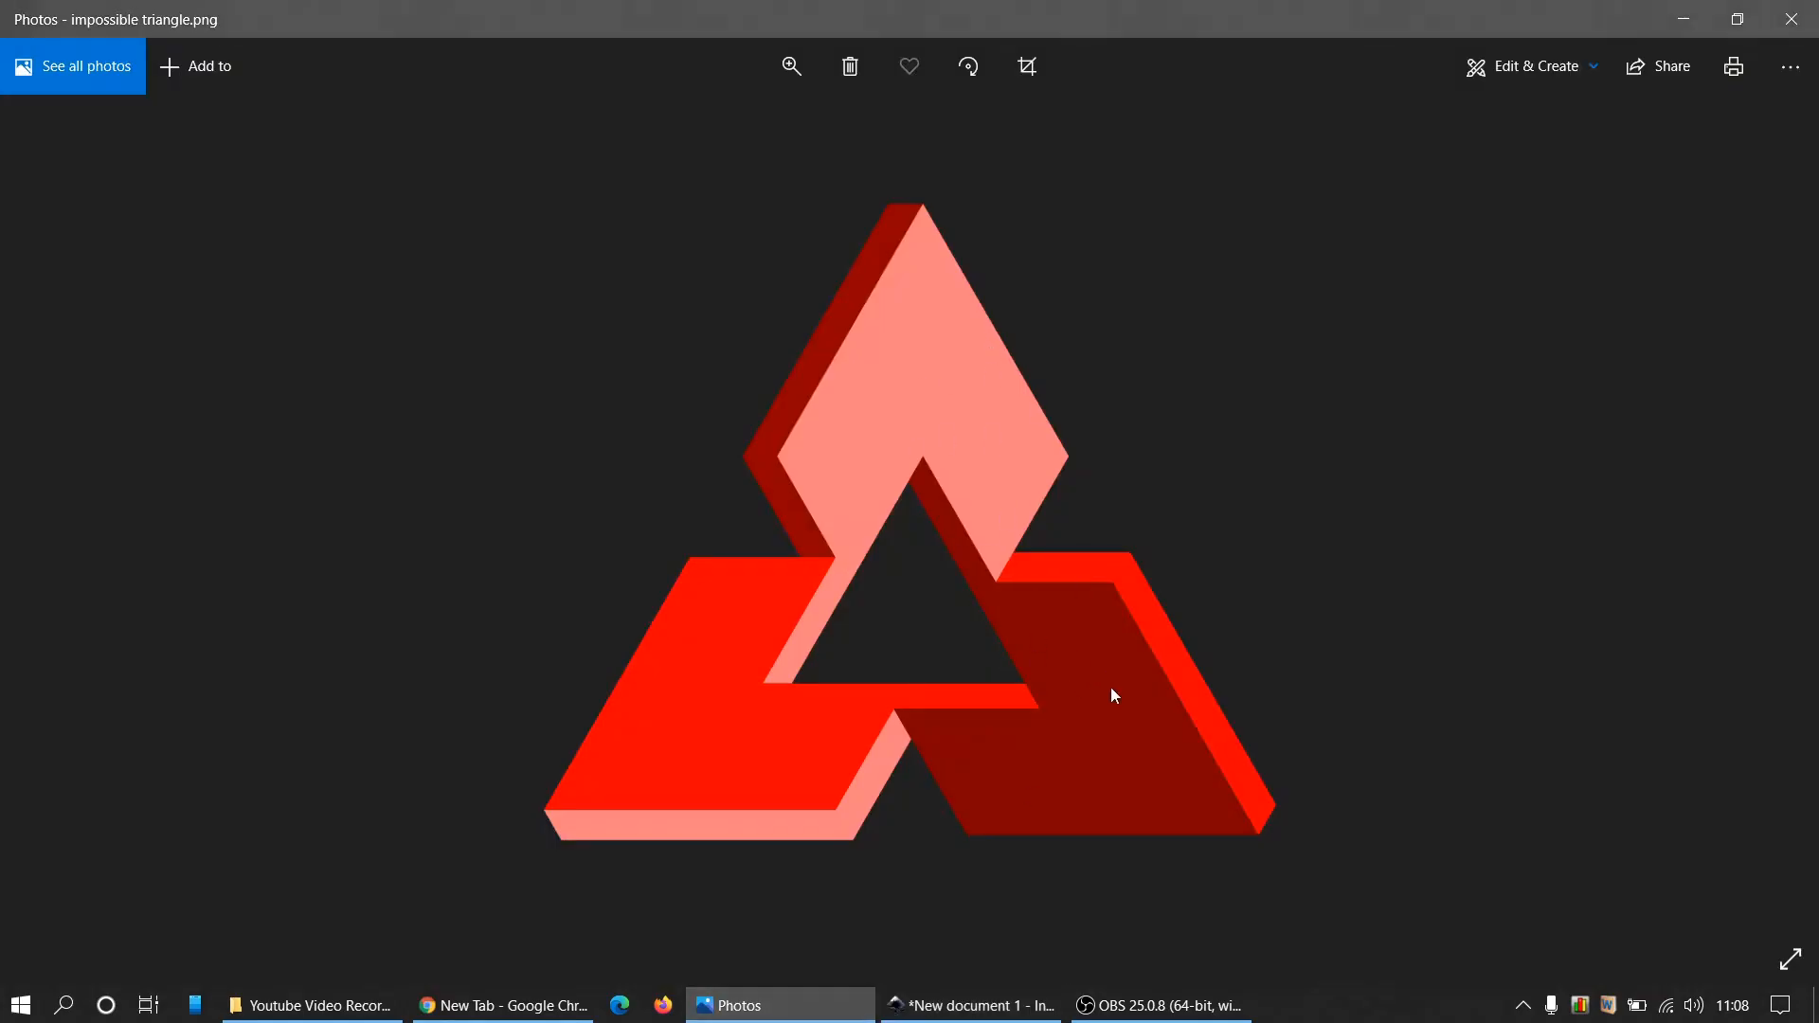
left_click(985, 1013)
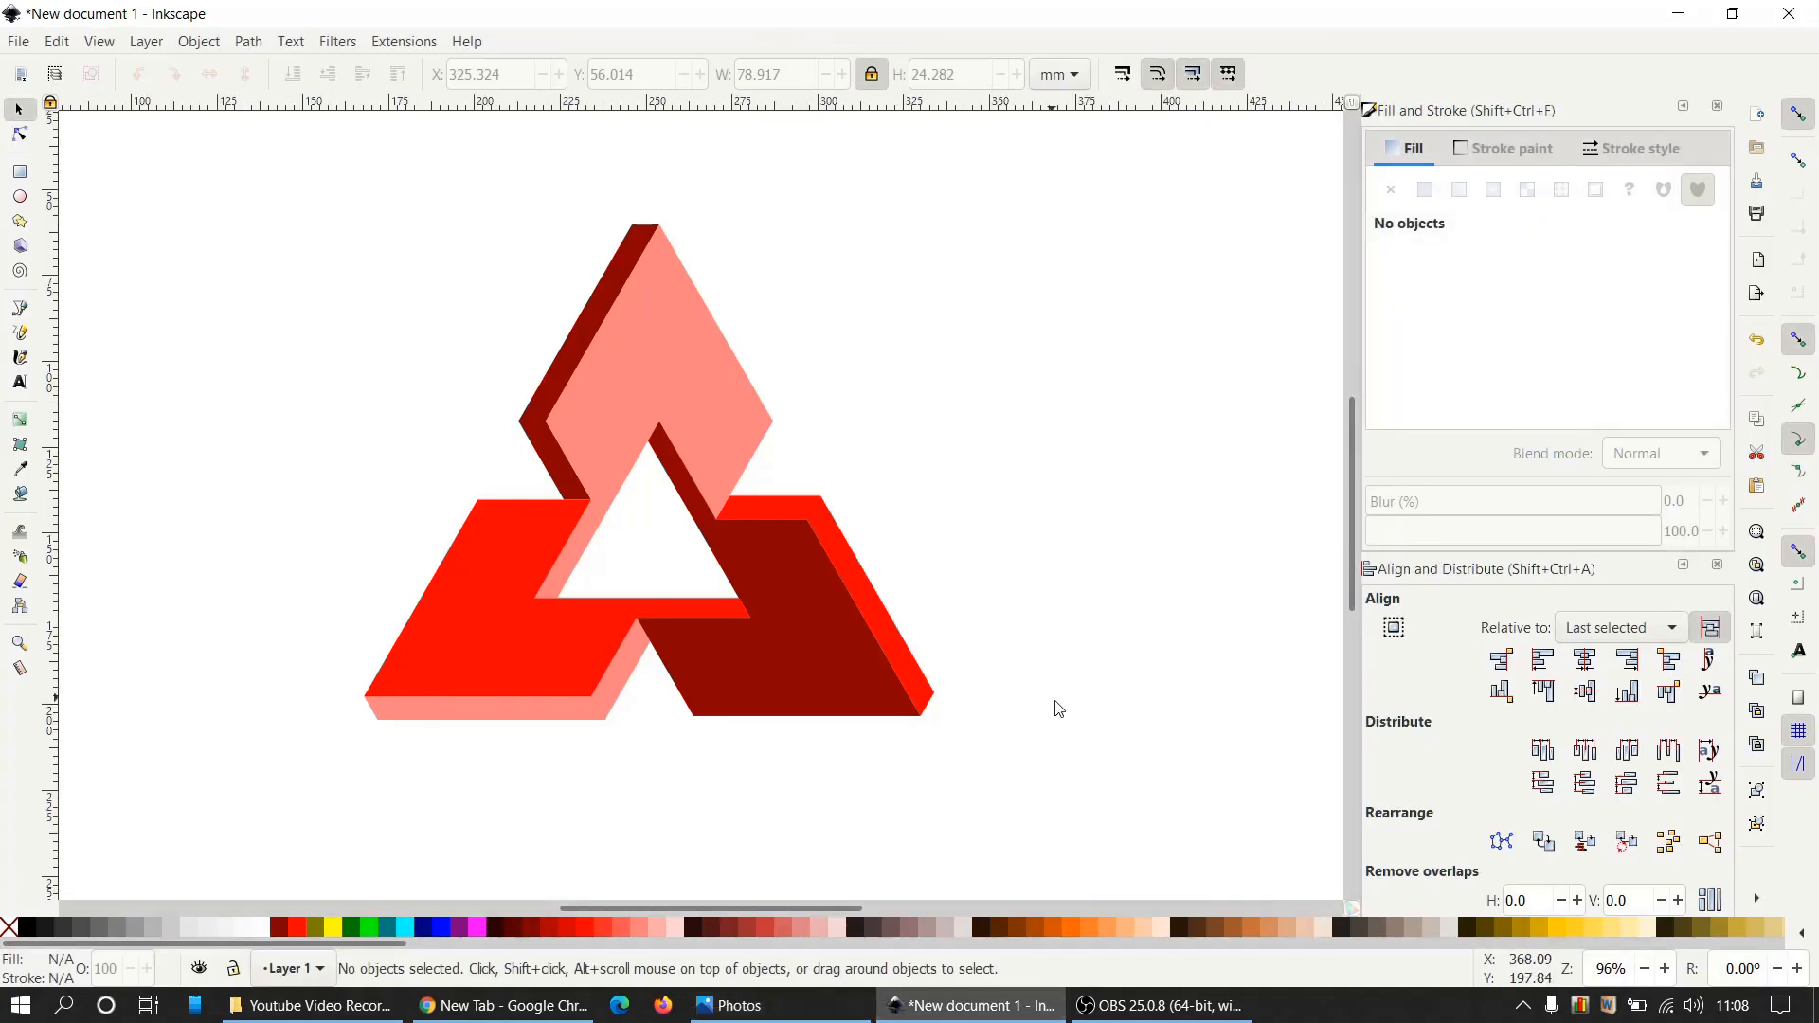
Group all the pieces of the impossible triangle into one object and deselect it.
mouse_move(1165, 801)
left_mouse_down()
mouse_move(361, 748)
mouse_move(278, 164)
left_mouse_up()
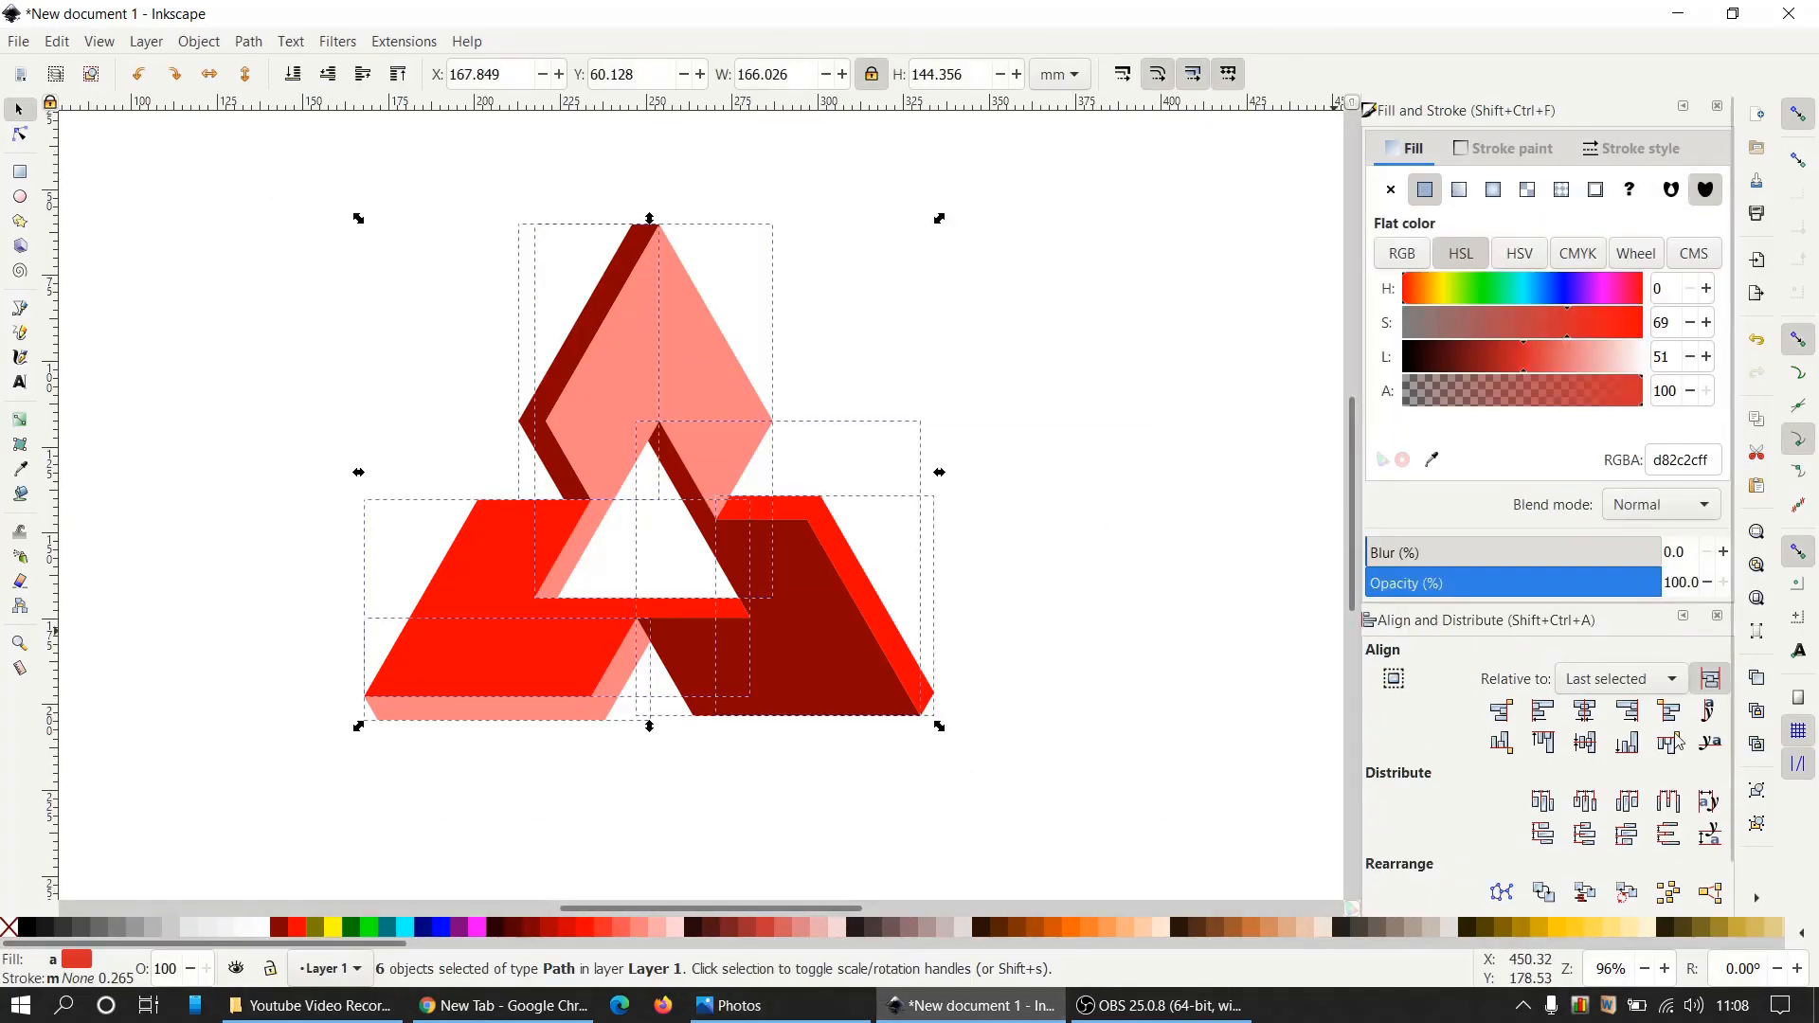
left_click(1757, 790)
left_click(1232, 551)
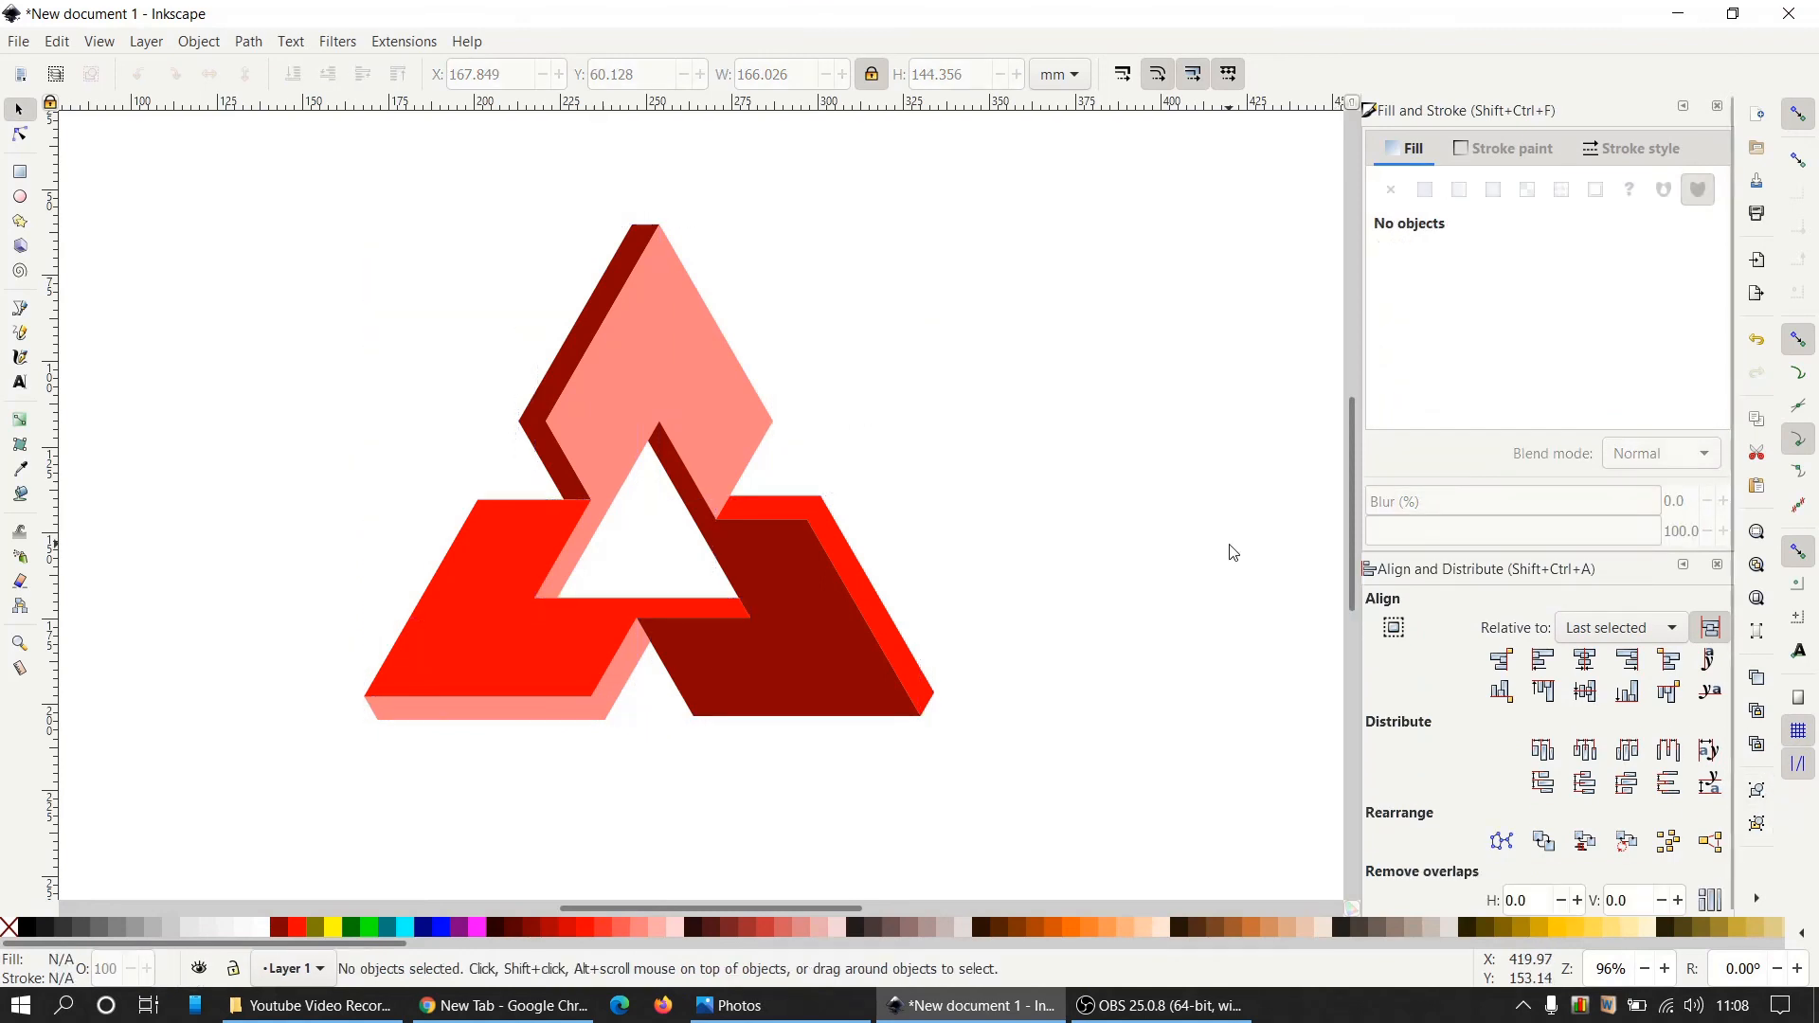